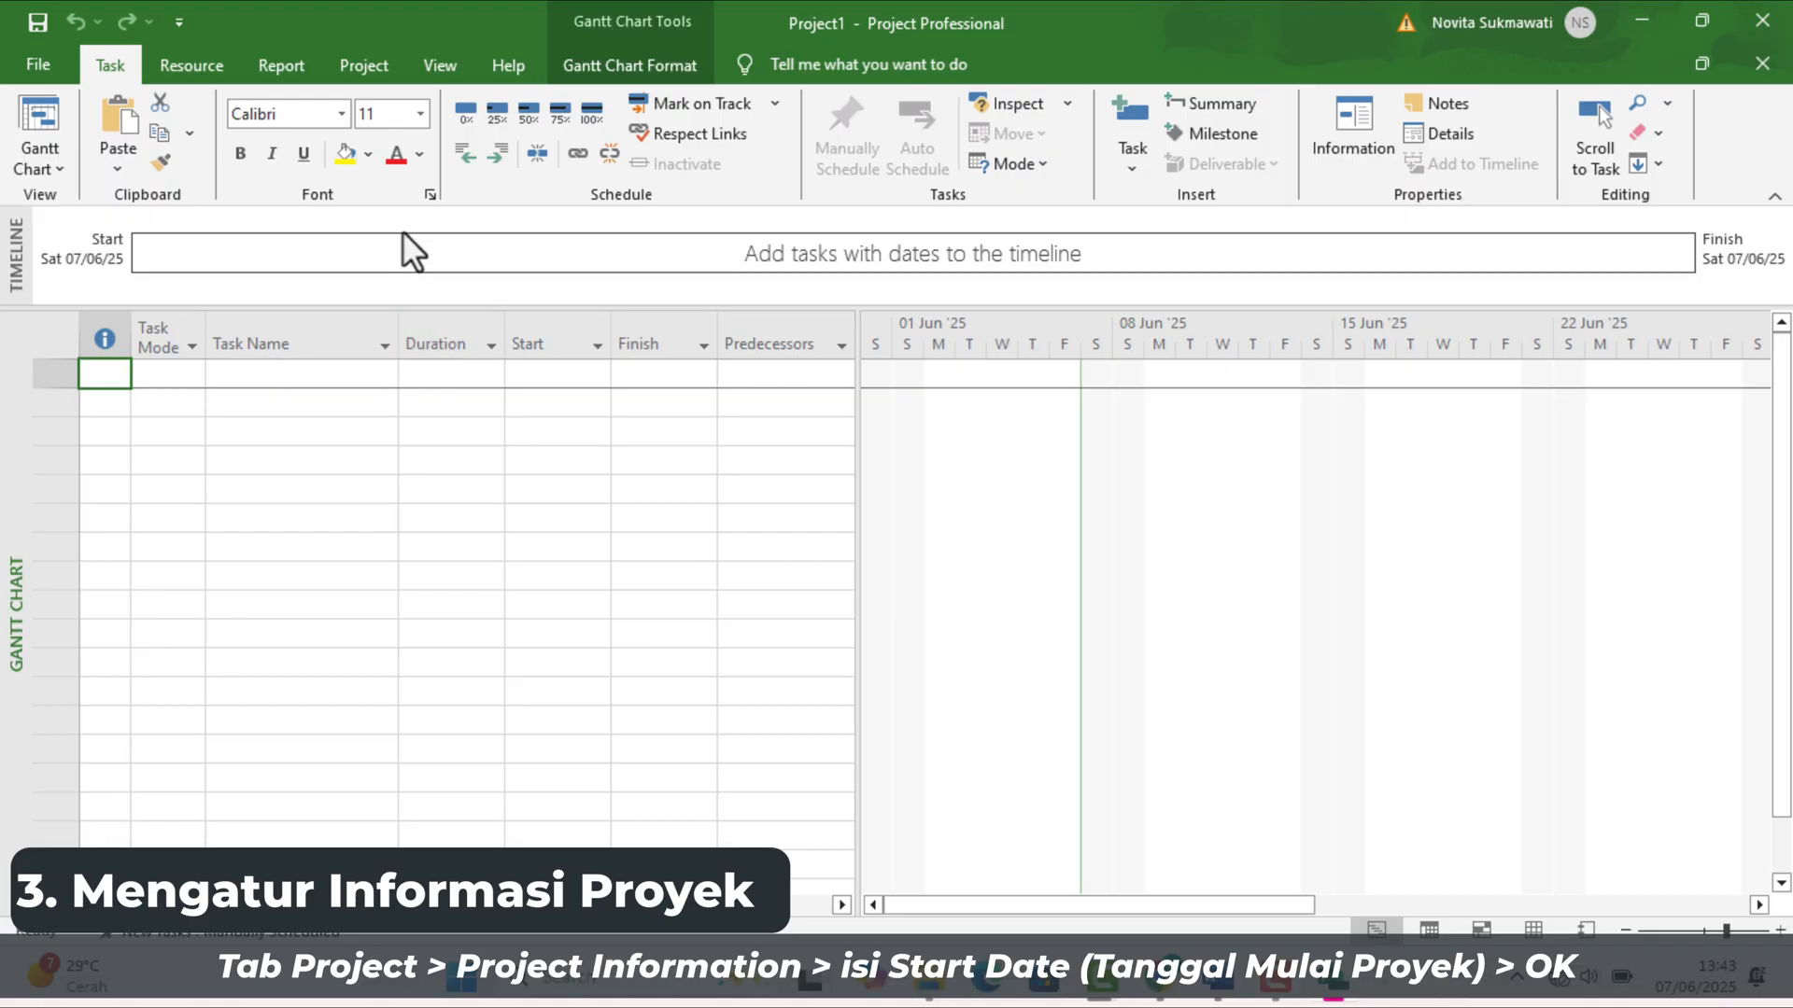
# Step: Set the project's start date to 3 July 2025 in the project information and apply it
pyautogui.click(360, 58)
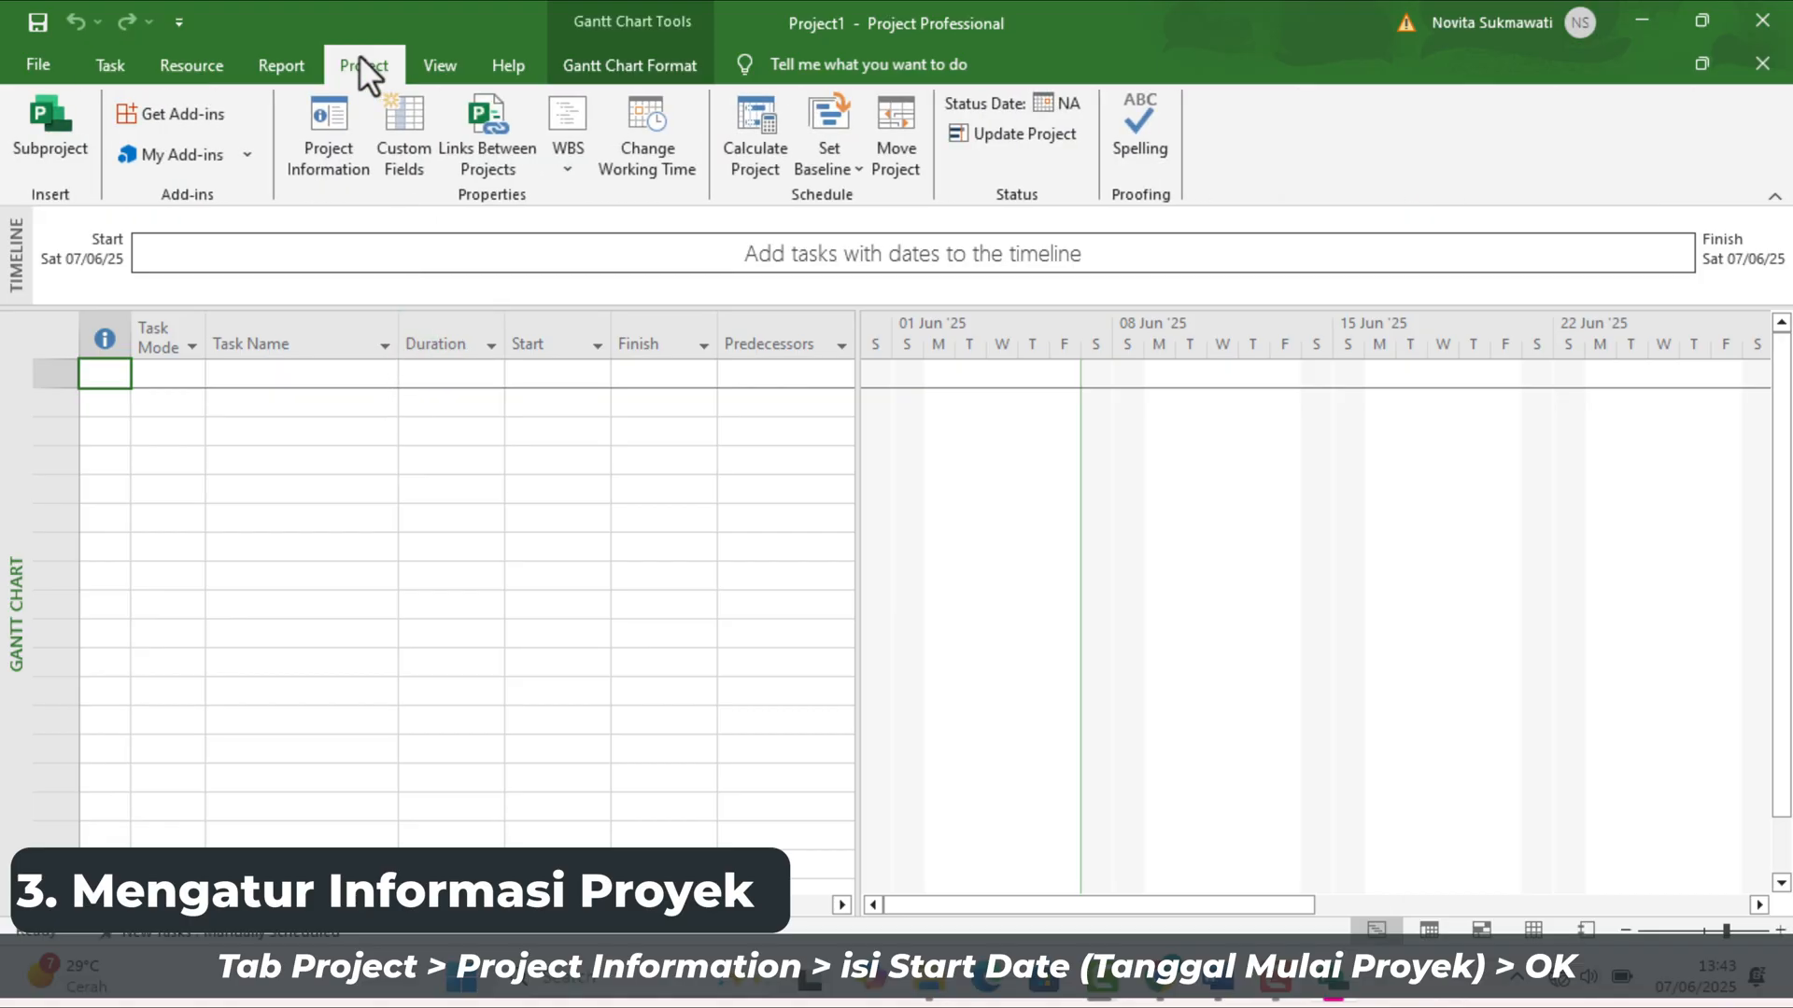
pyautogui.click(329, 131)
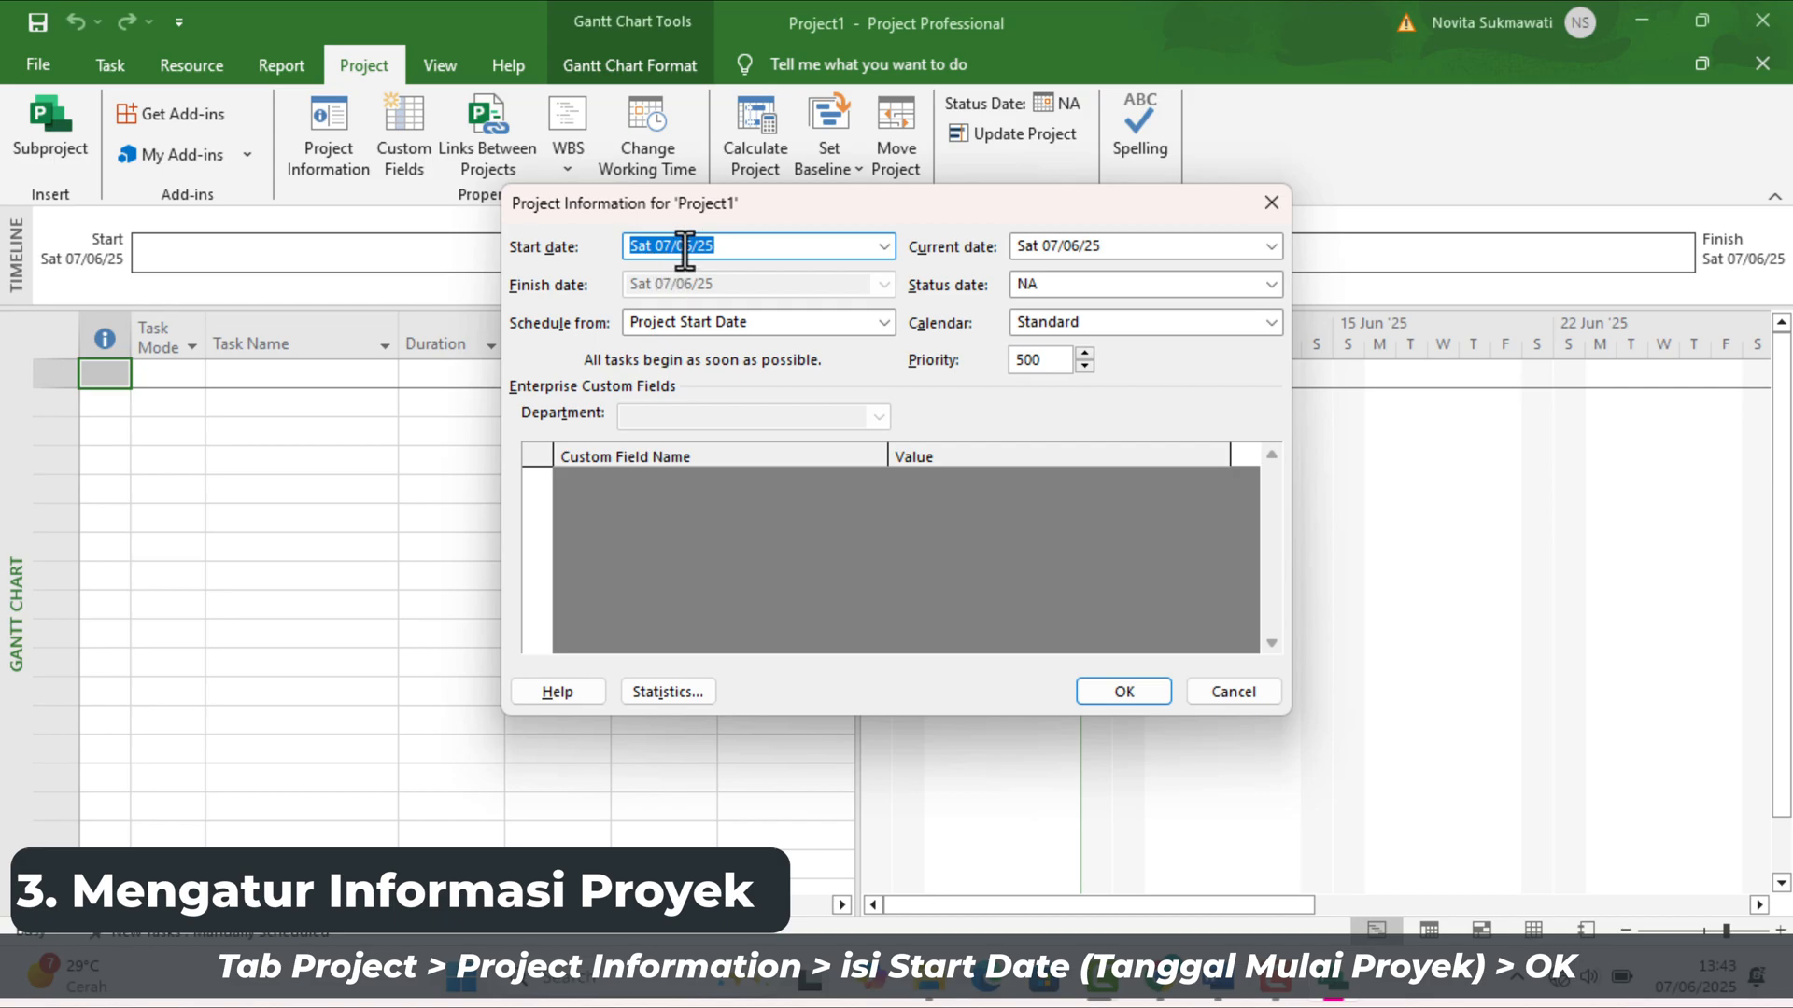
pyautogui.click(891, 254)
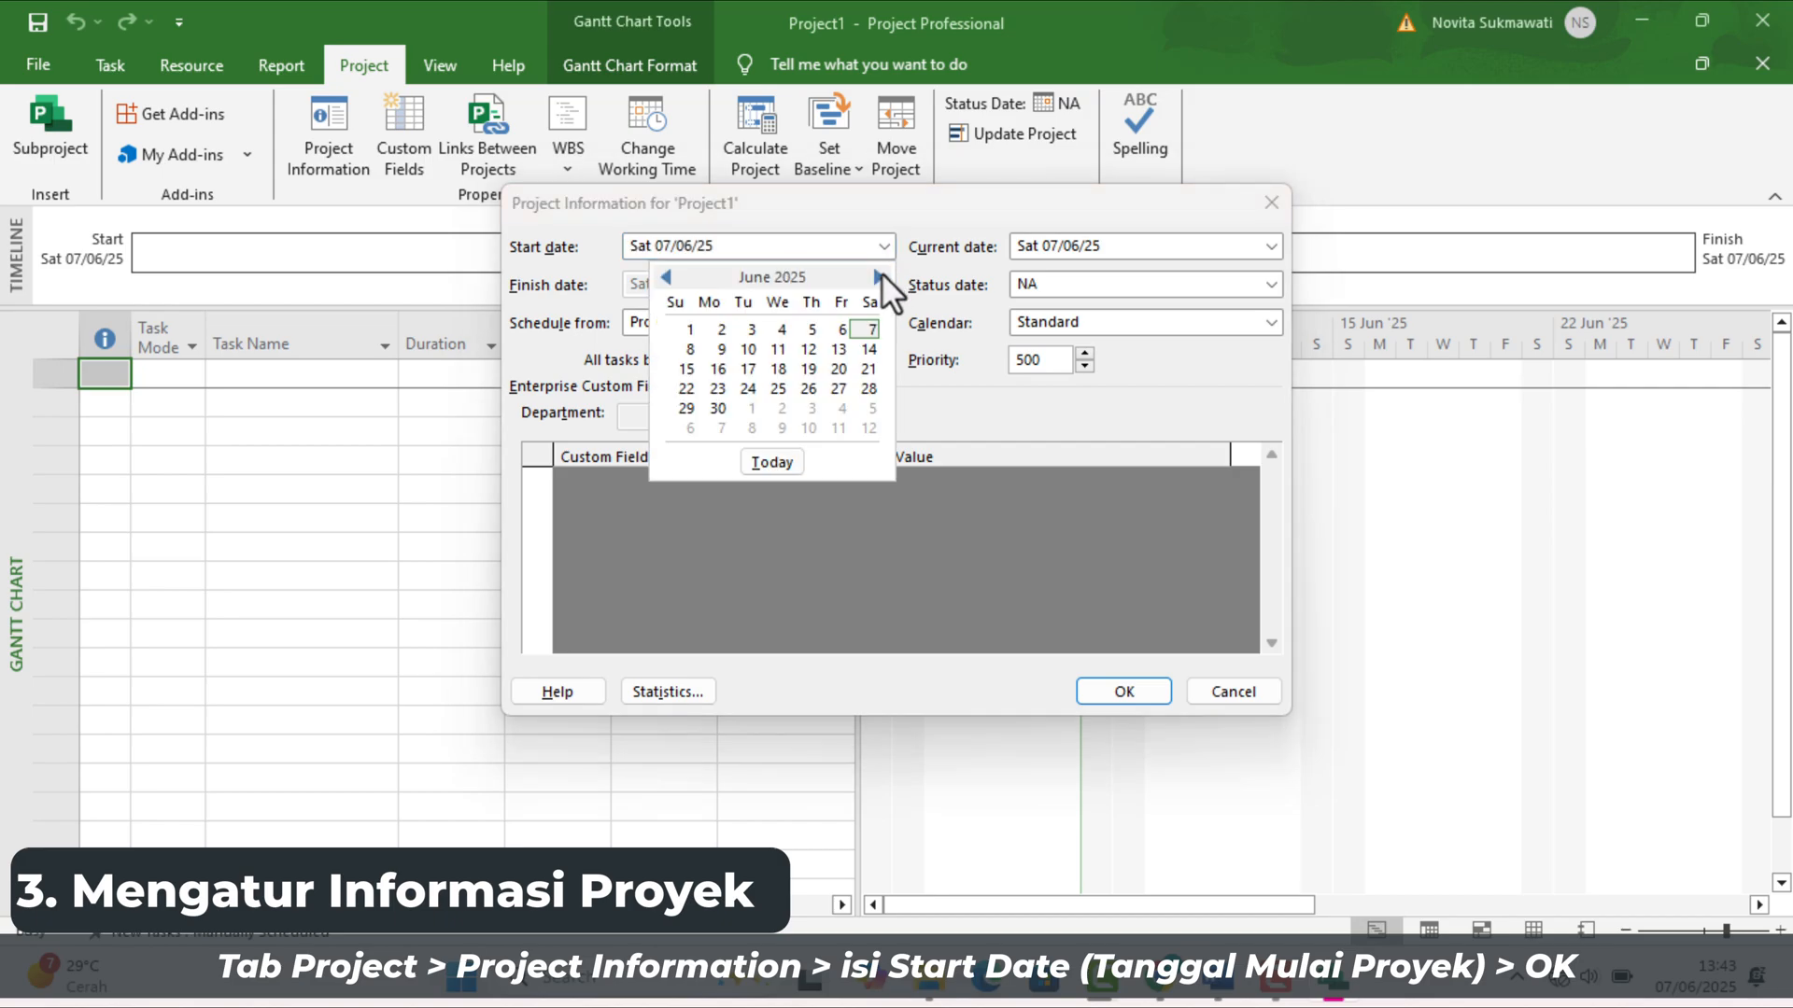
pyautogui.click(880, 275)
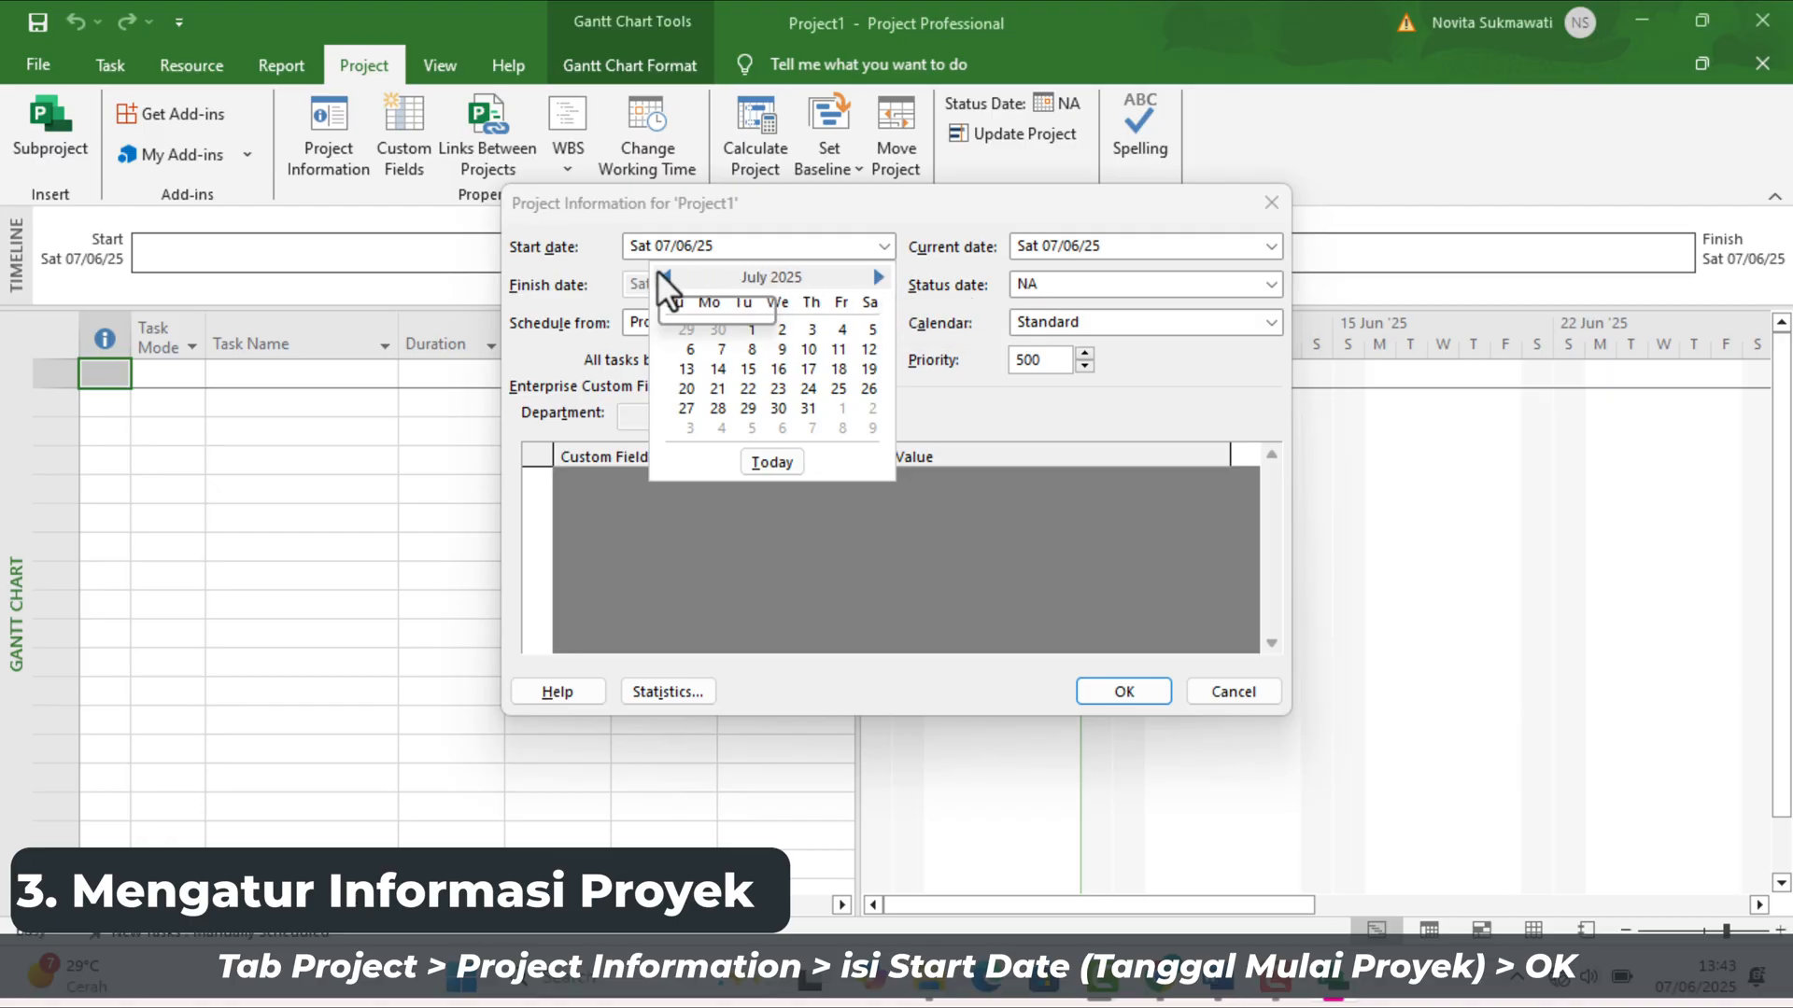
pyautogui.click(793, 336)
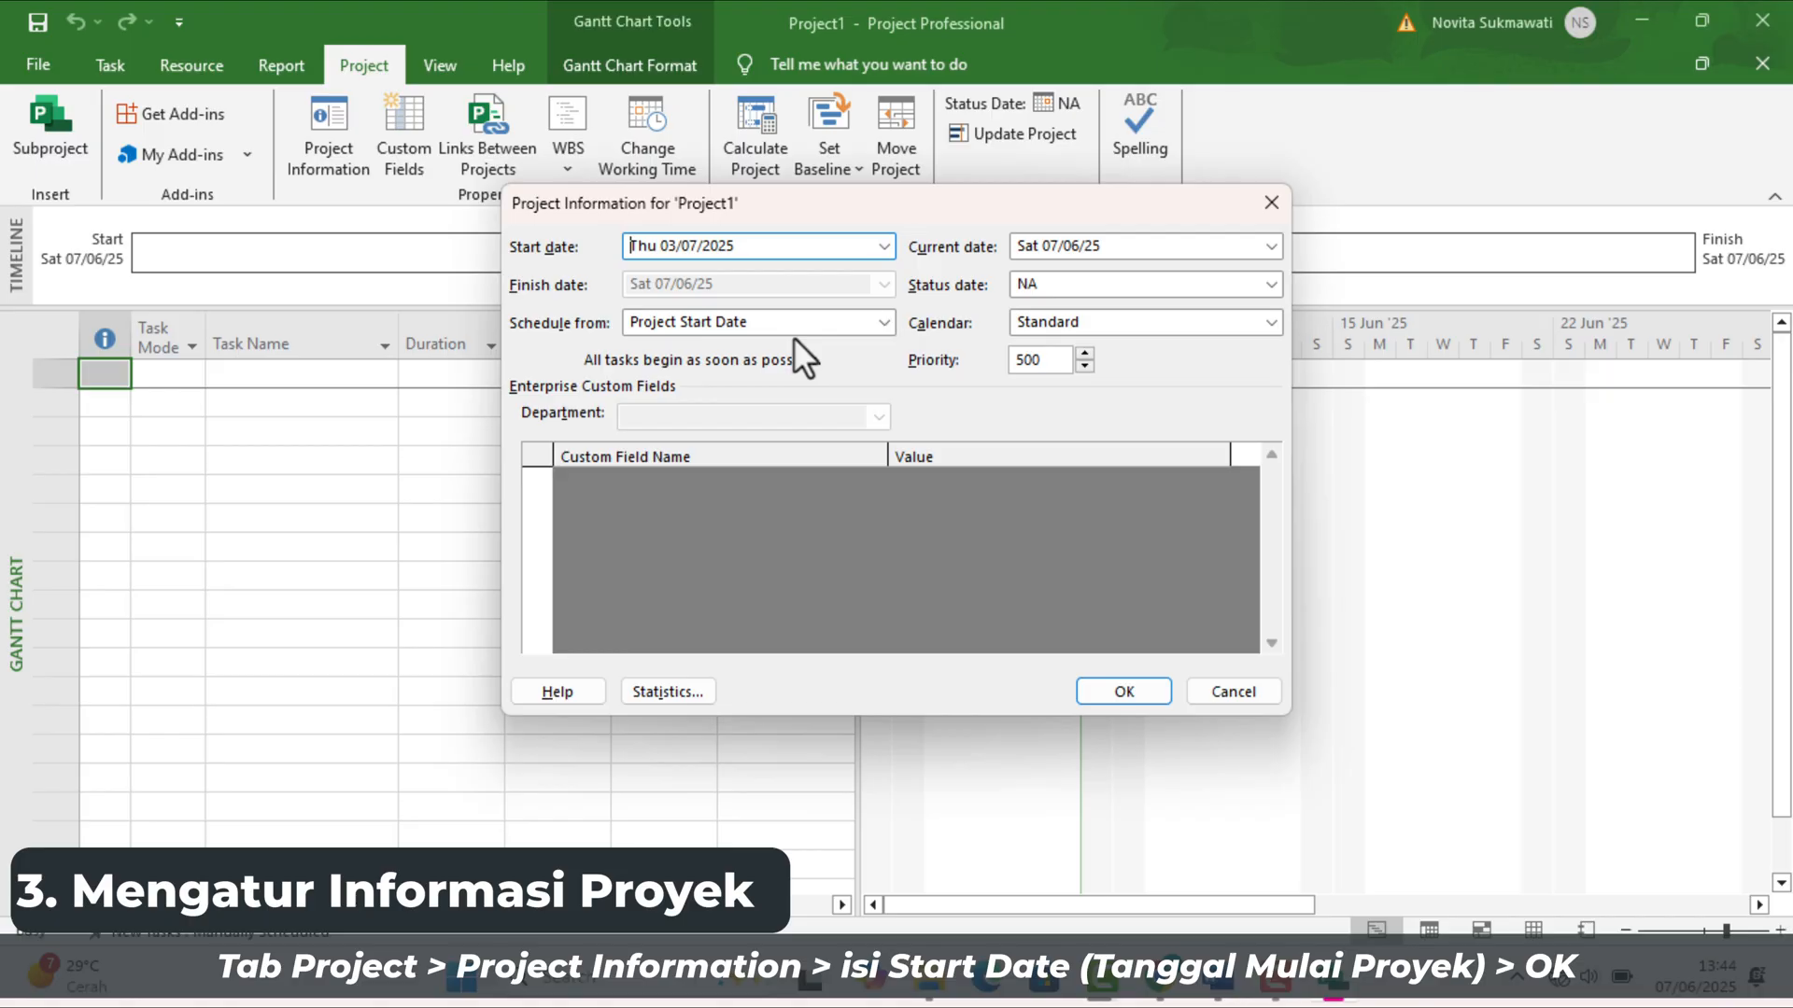
pyautogui.click(810, 329)
pyautogui.click(811, 328)
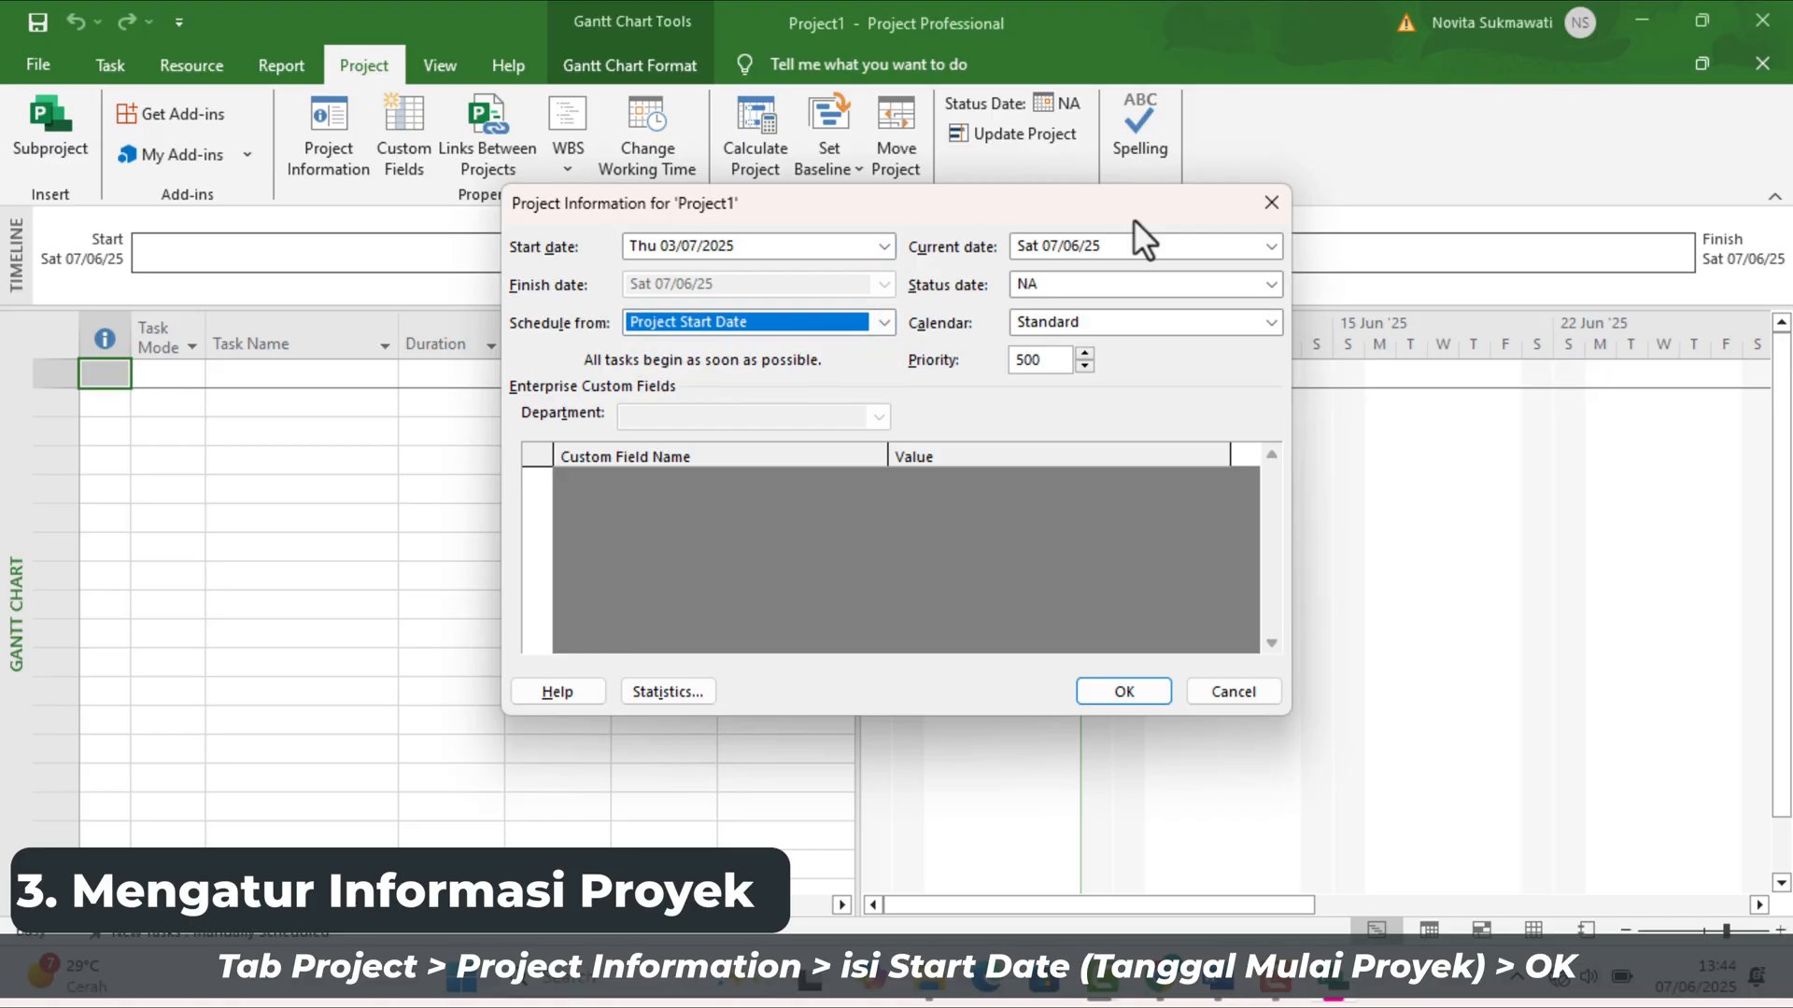
pyautogui.click(1271, 246)
pyautogui.click(1271, 246)
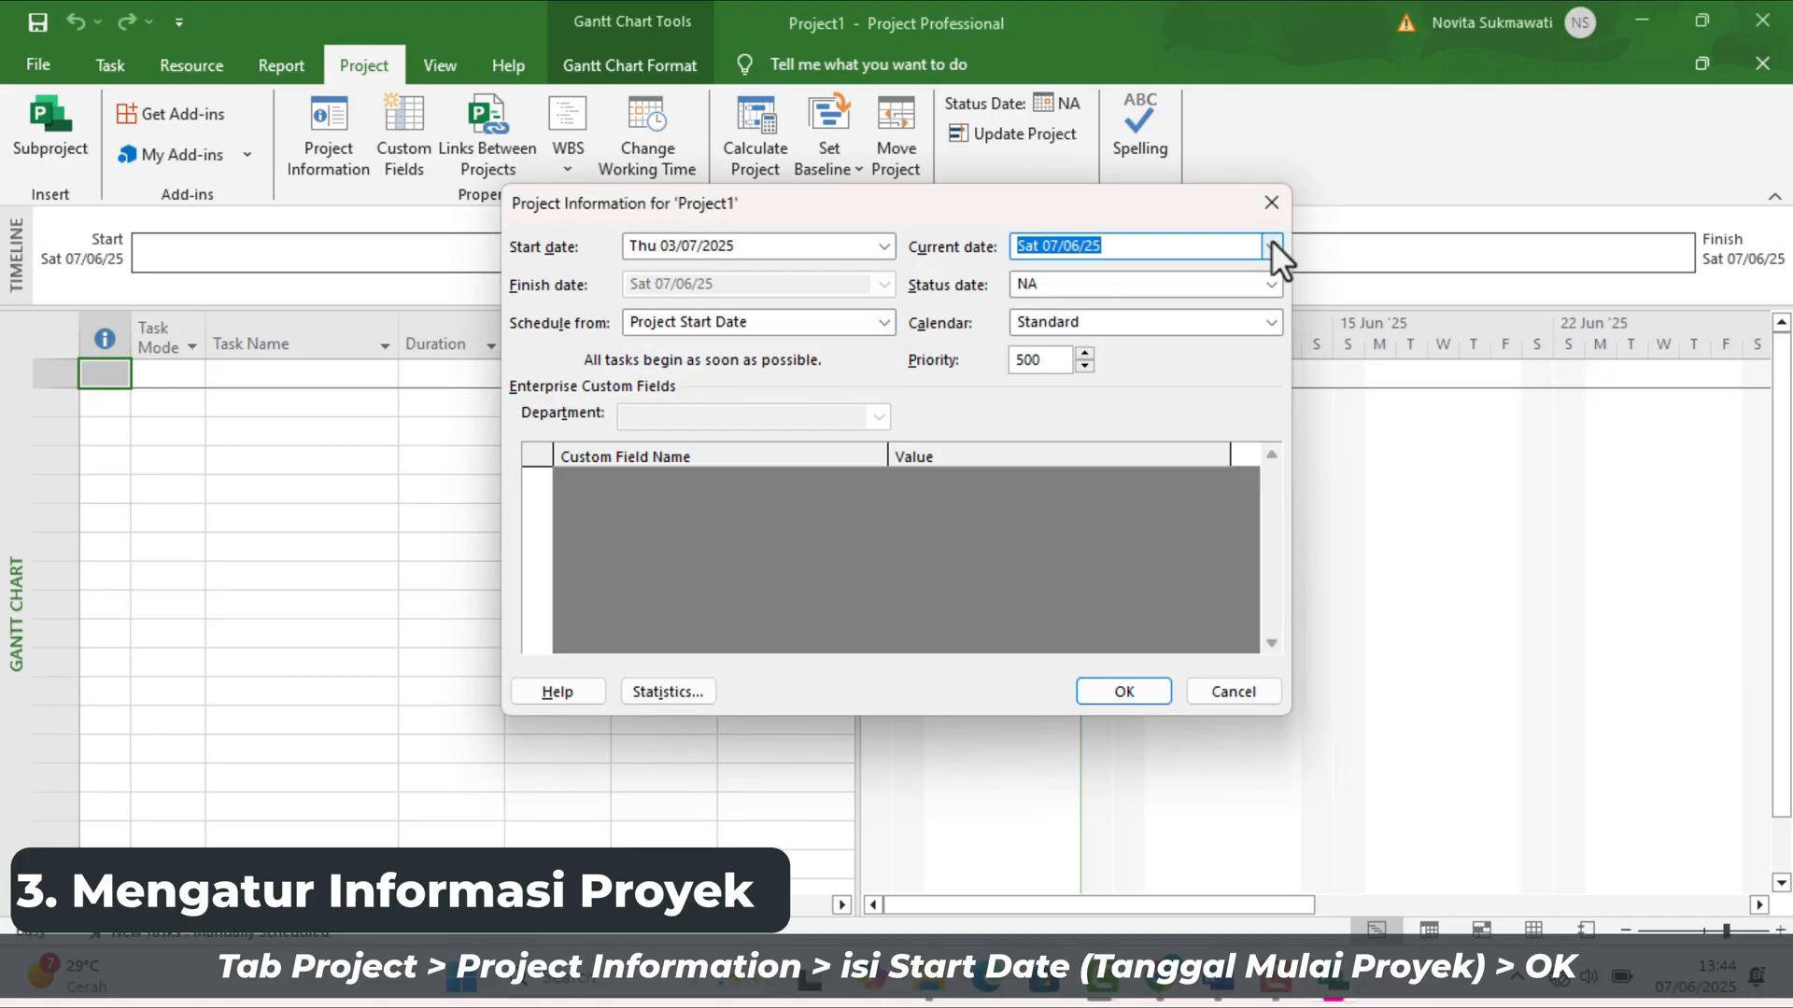
pyautogui.click(1271, 284)
pyautogui.click(1271, 284)
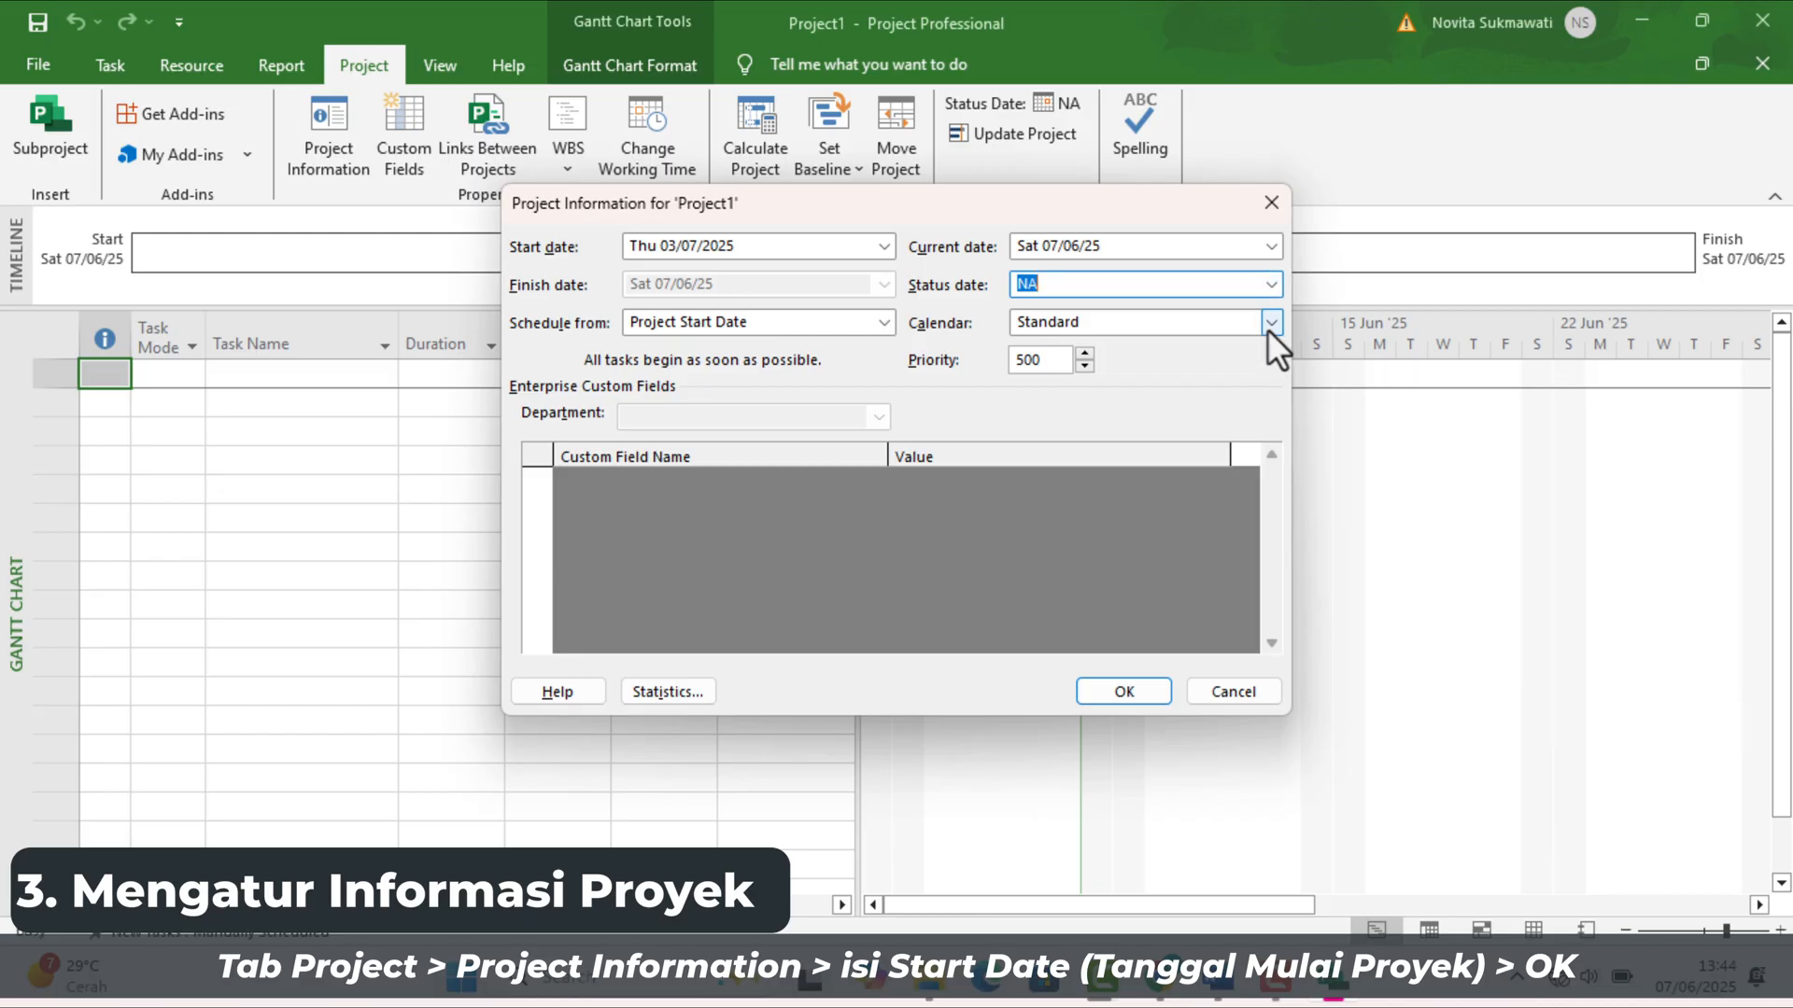
pyautogui.click(1104, 693)
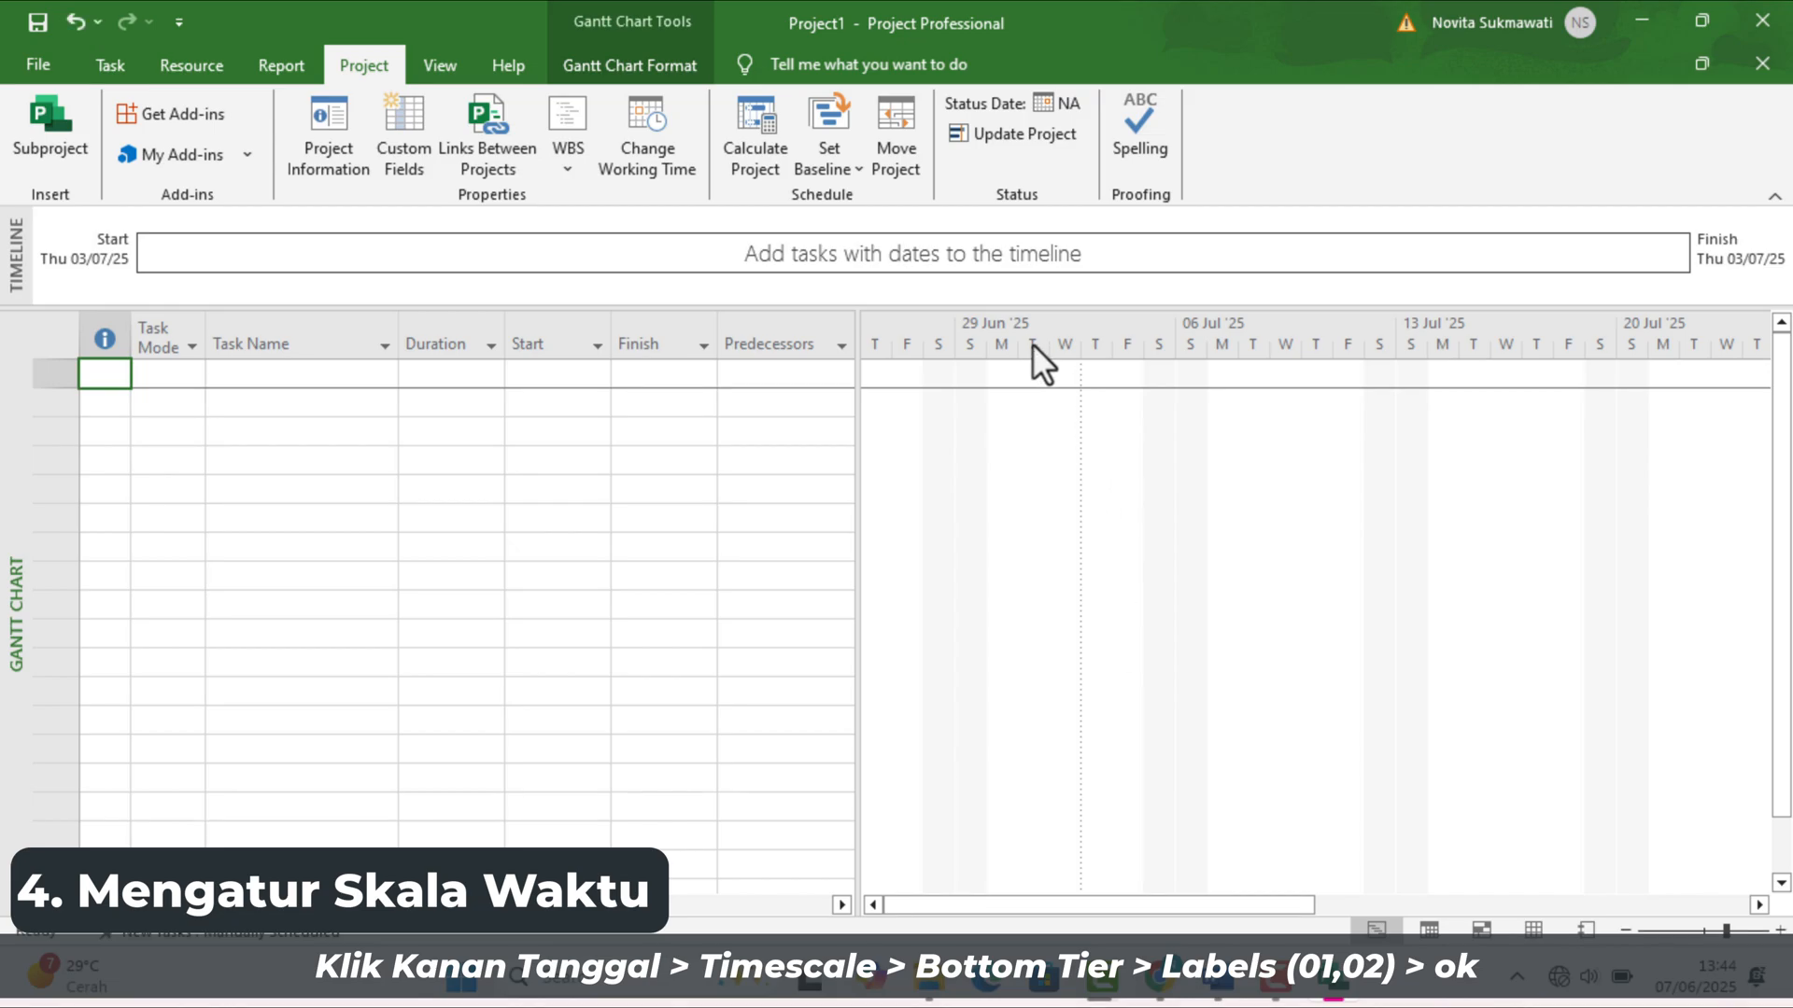
# Step: Change the Gantt timescale's bottom tier label to the "01, 02, ..." day format
pyautogui.rightClick(1016, 319)
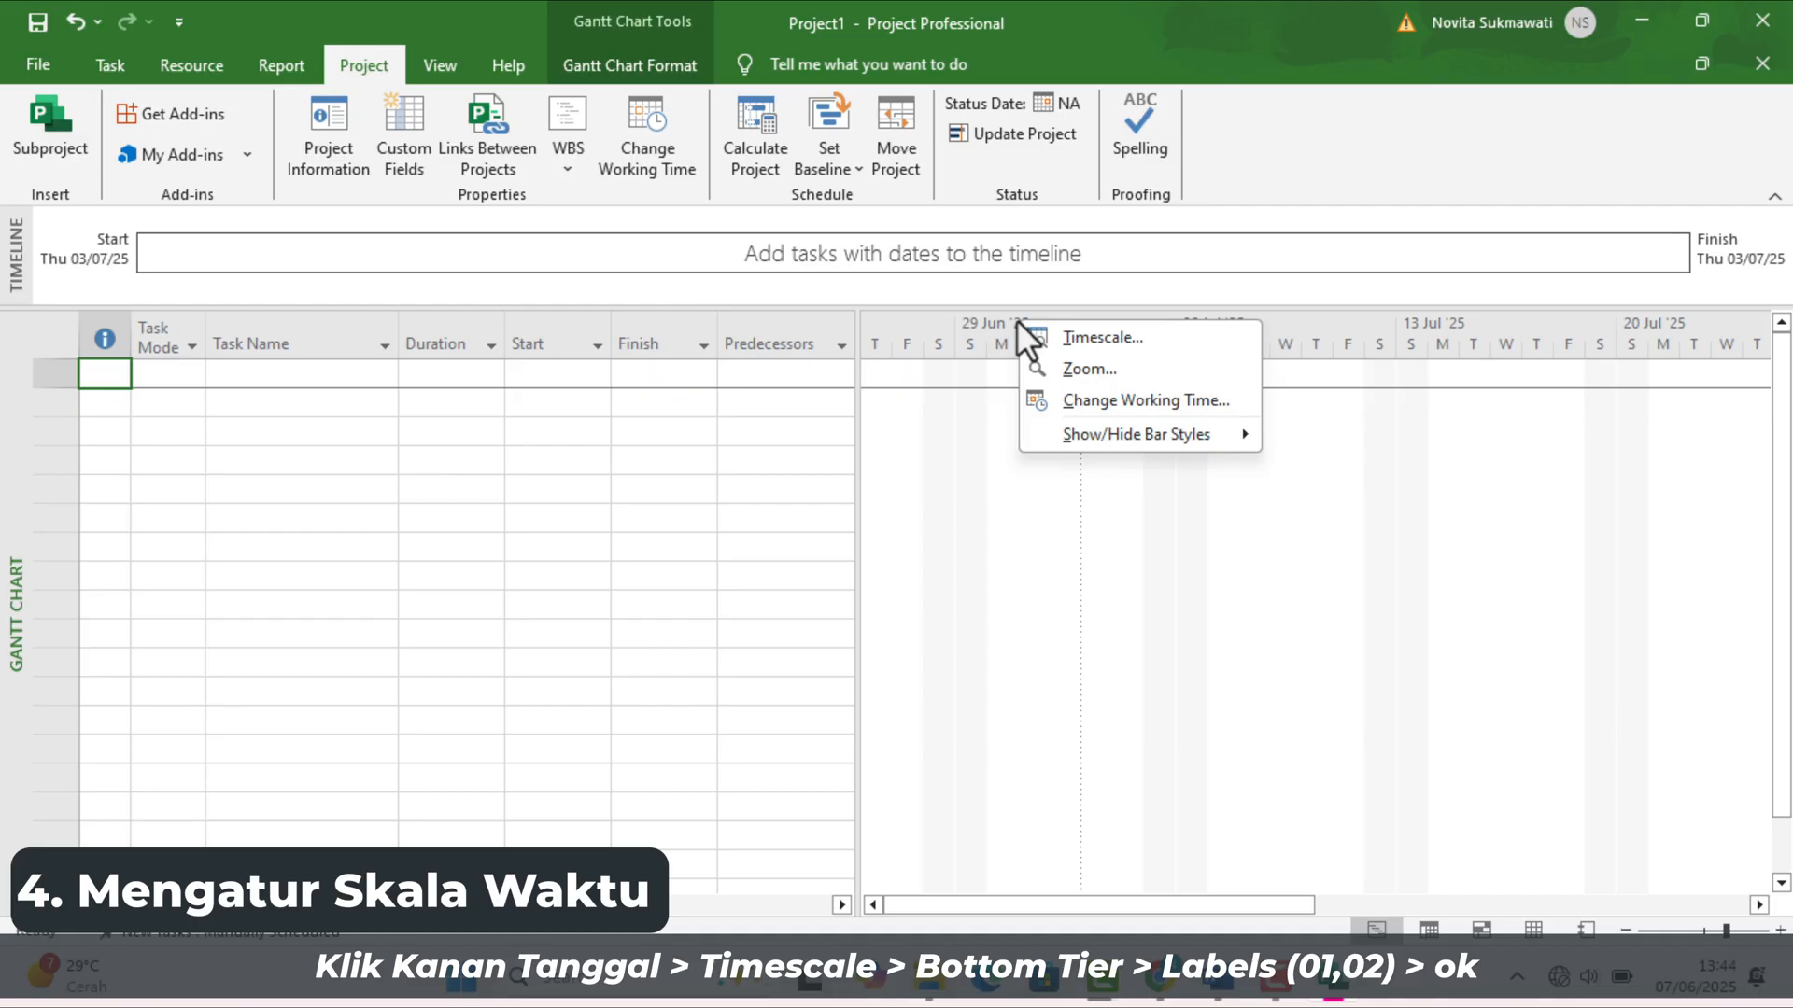
pyautogui.click(1079, 340)
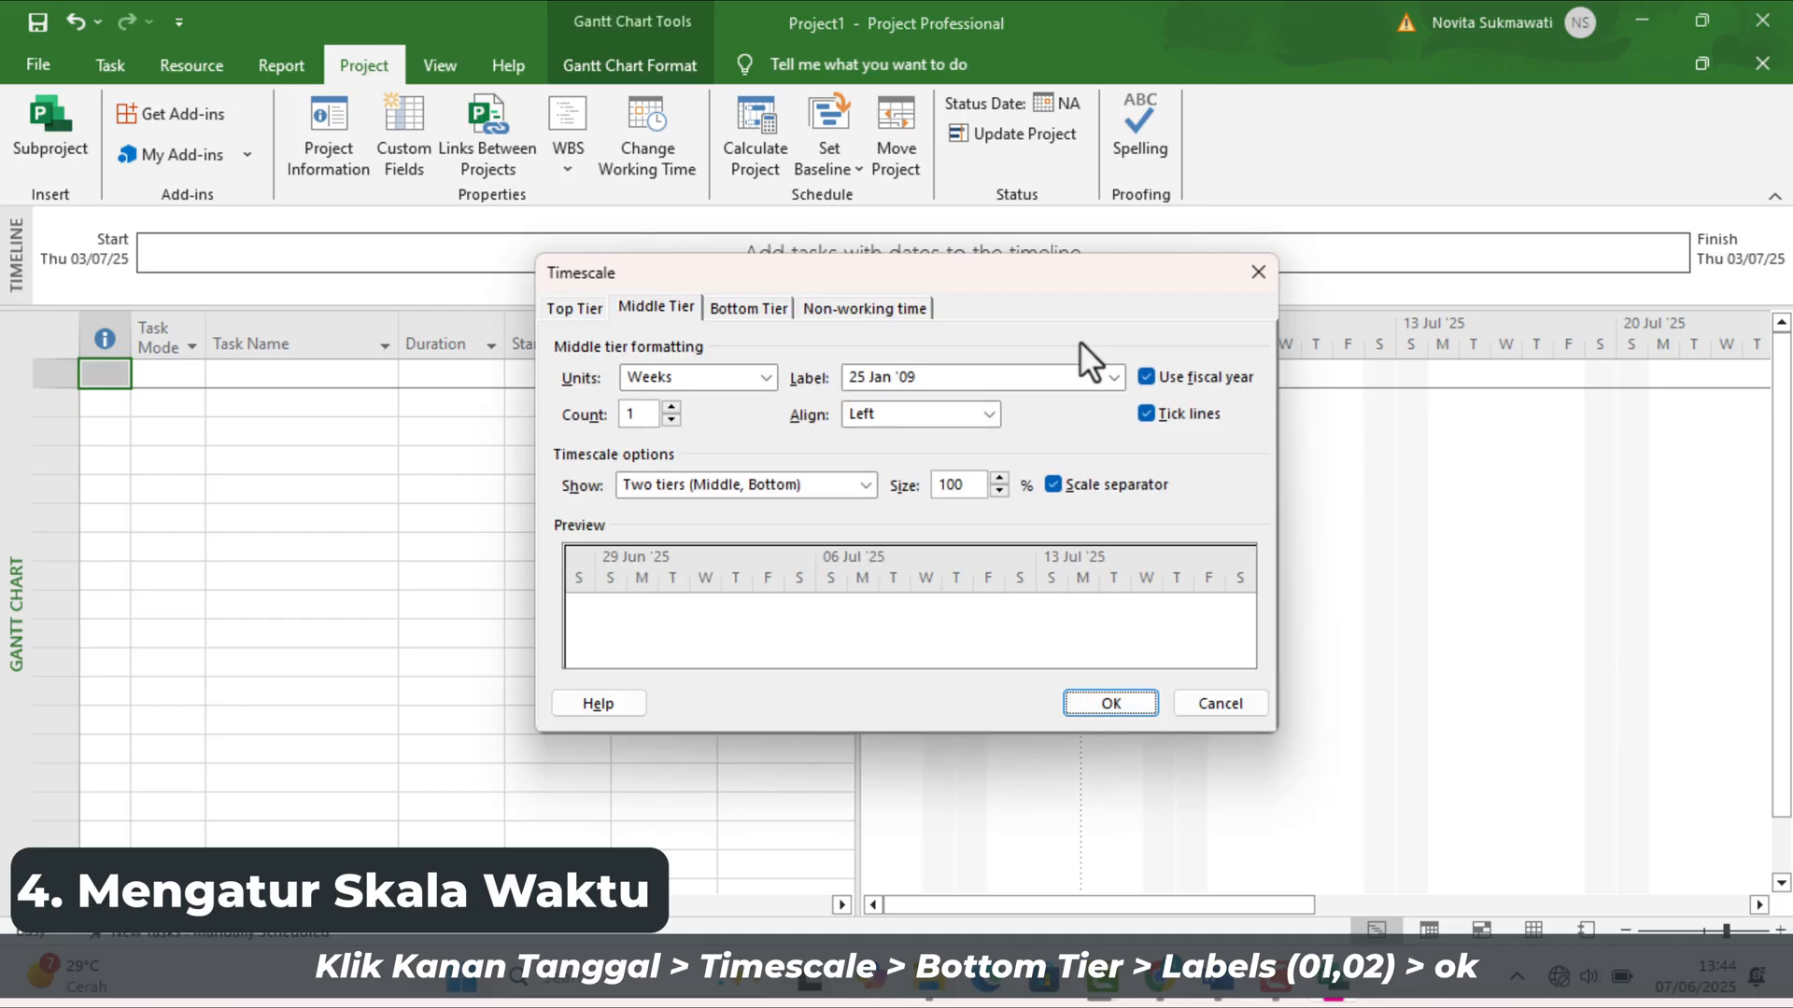
pyautogui.click(739, 314)
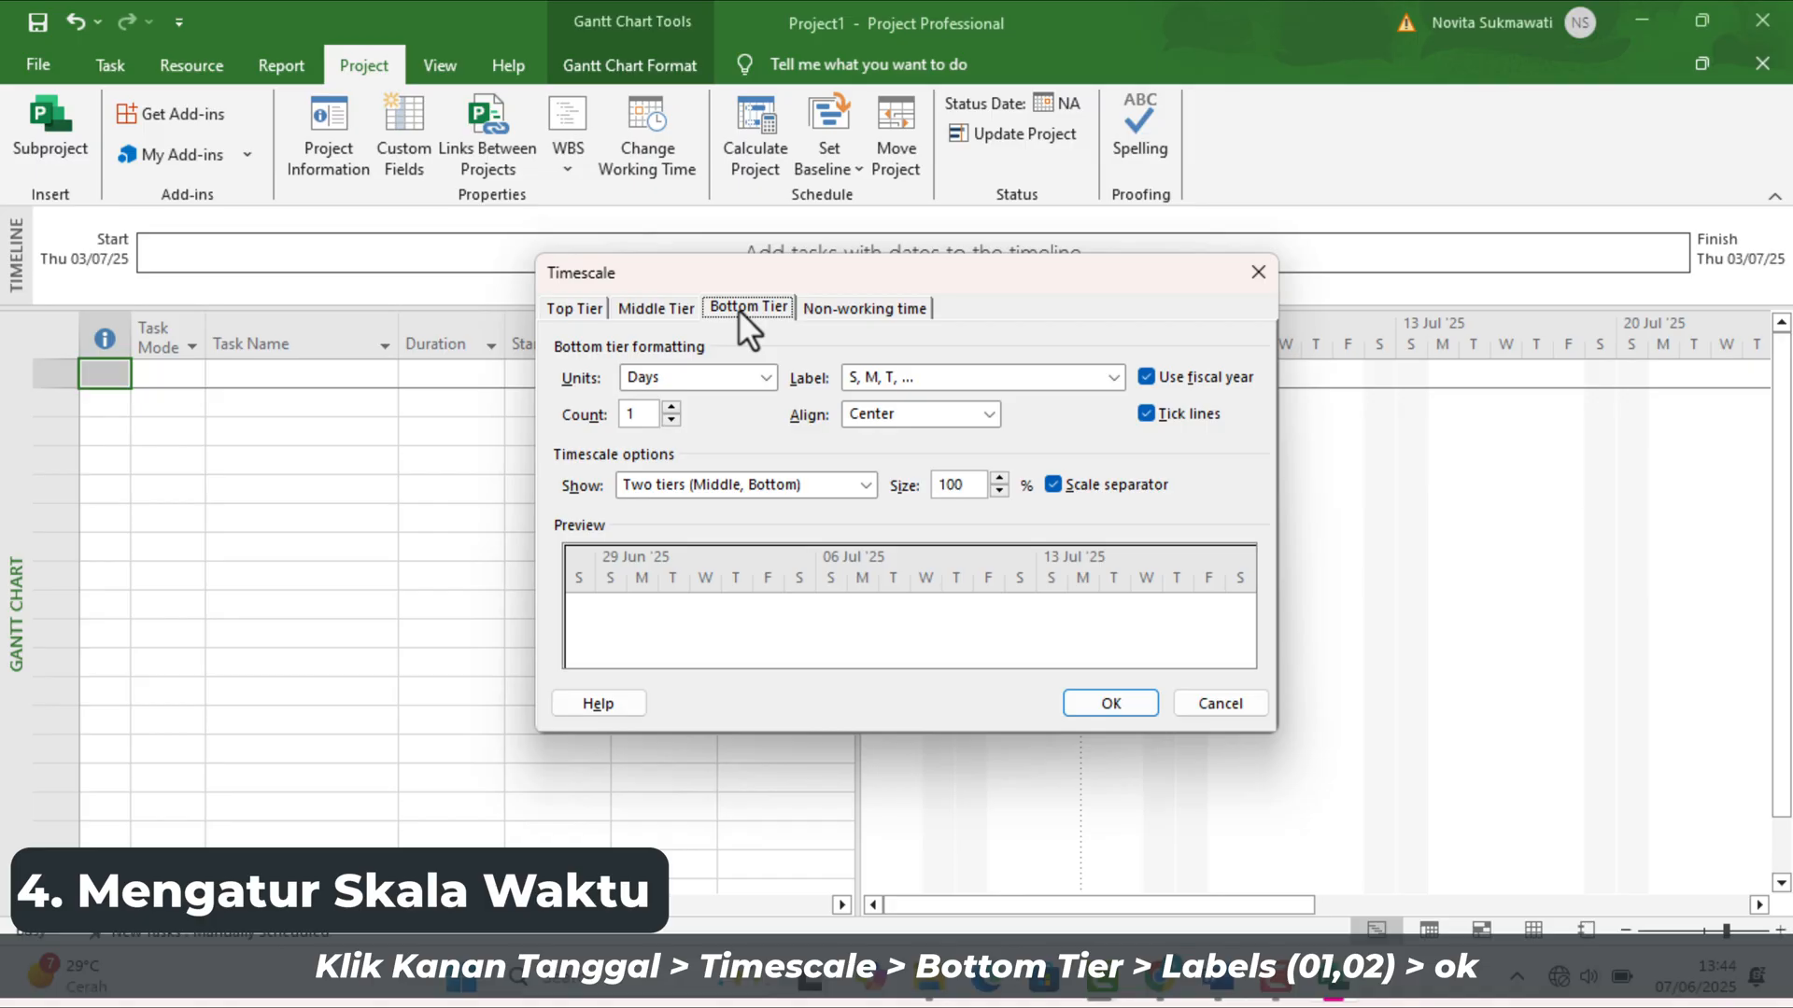
pyautogui.click(1114, 379)
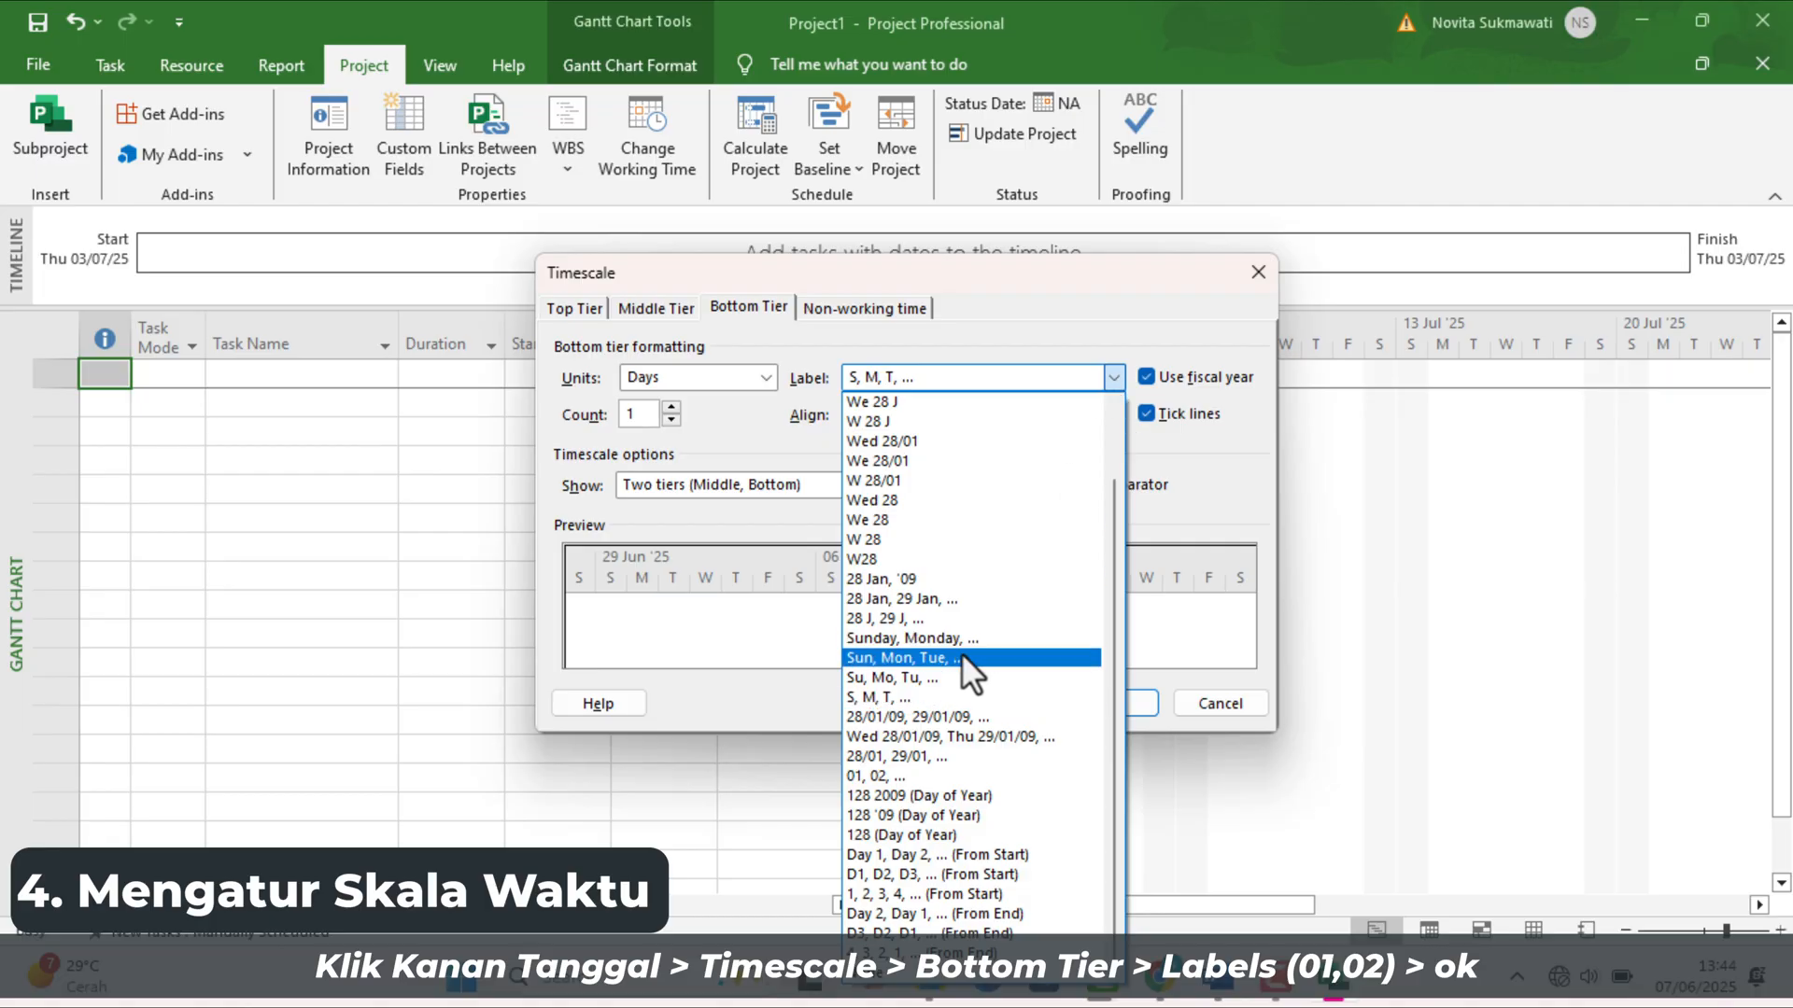
pyautogui.click(888, 775)
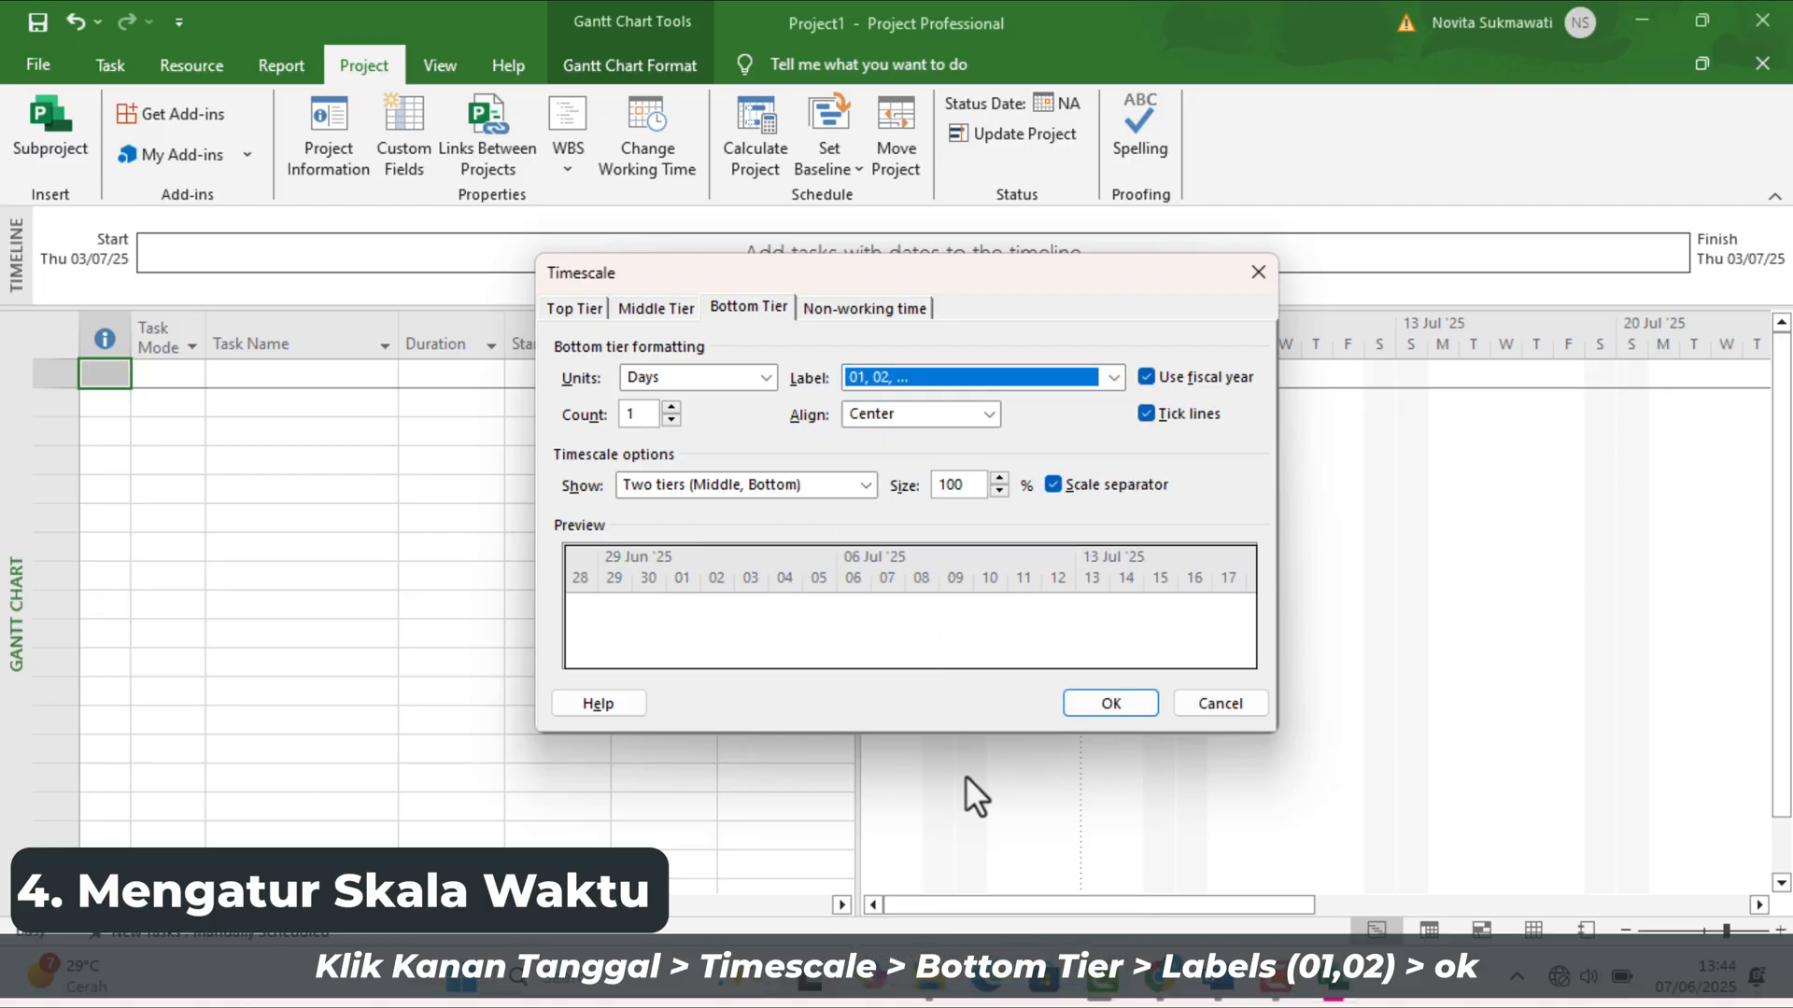
pyautogui.click(1111, 708)
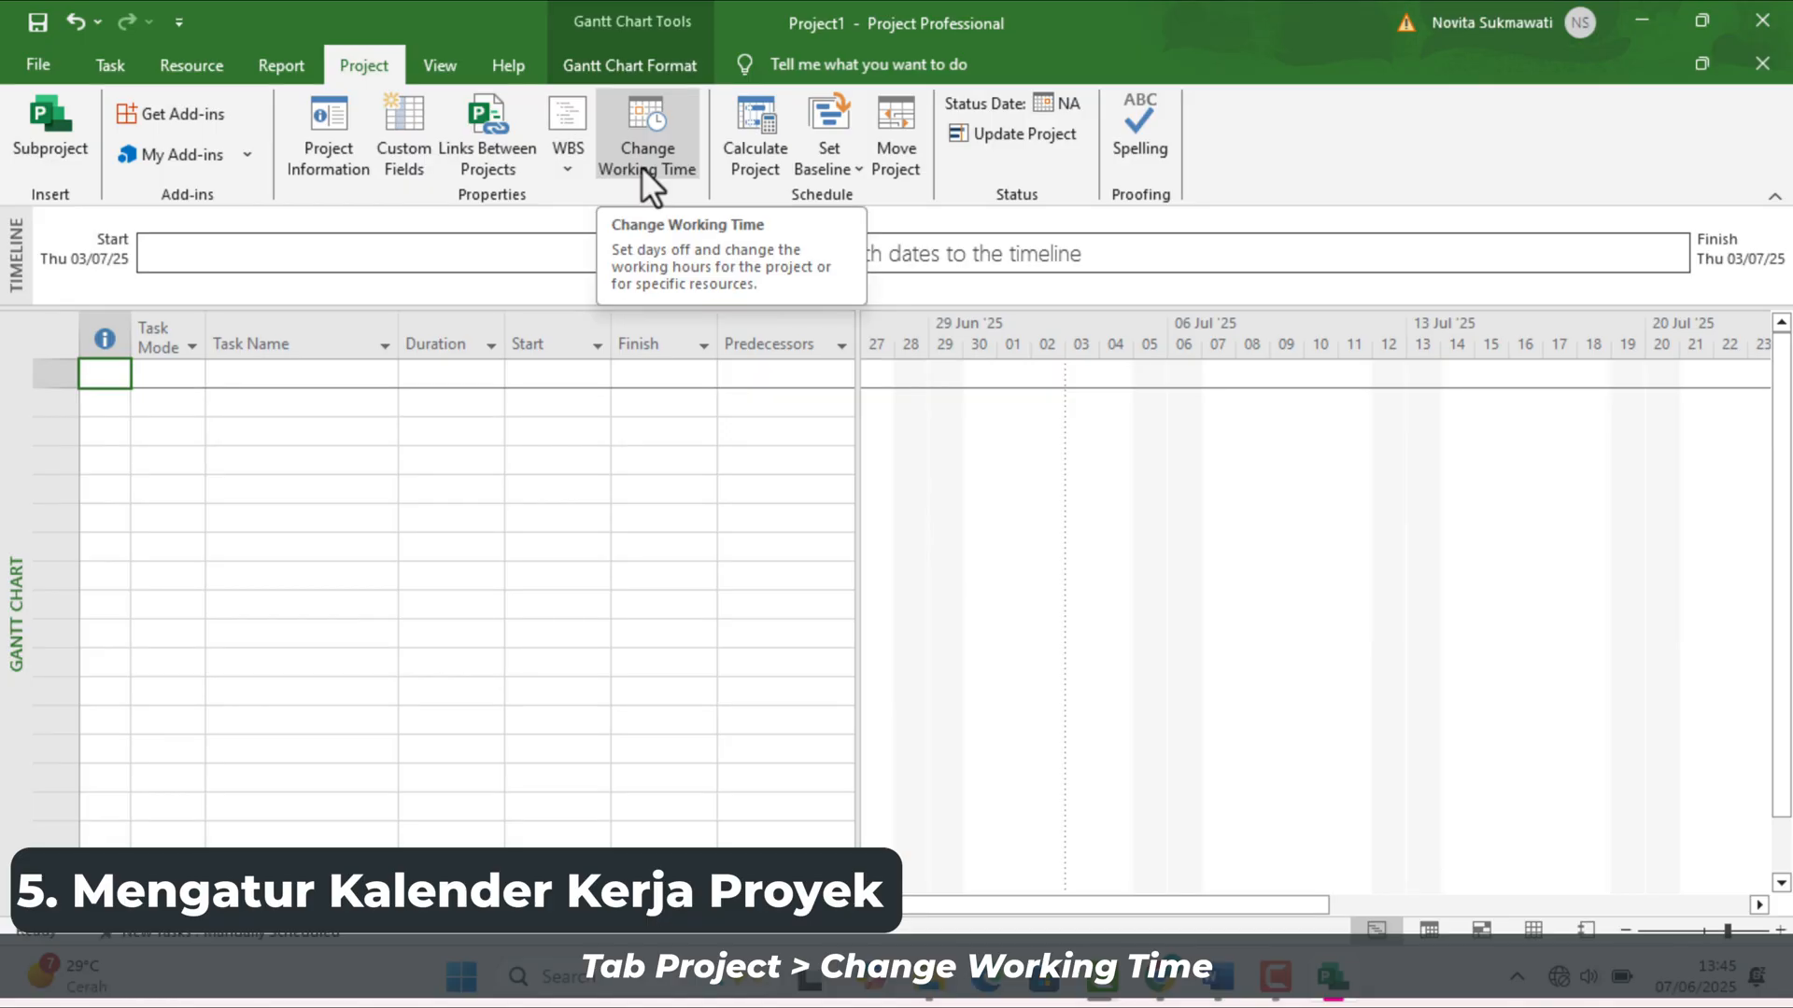
# Step: Set Saturday to specific working times in the default work week of the Standard project calendar
pyautogui.click(658, 131)
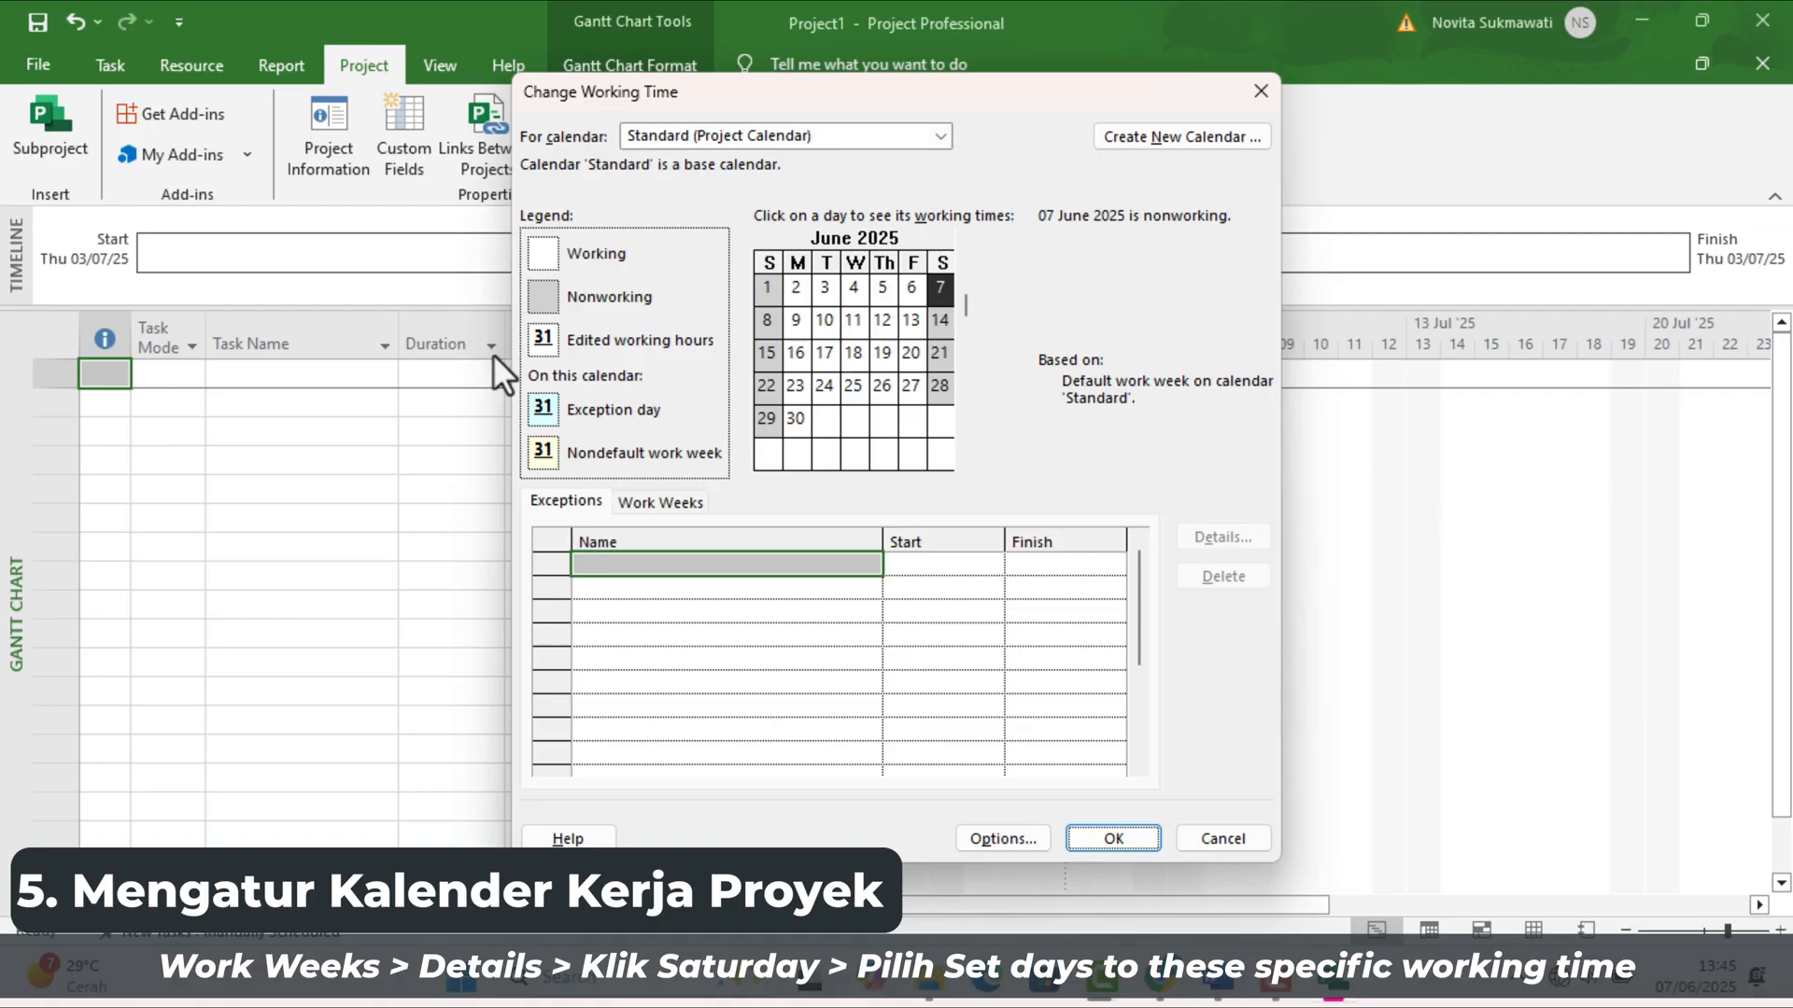
pyautogui.click(680, 502)
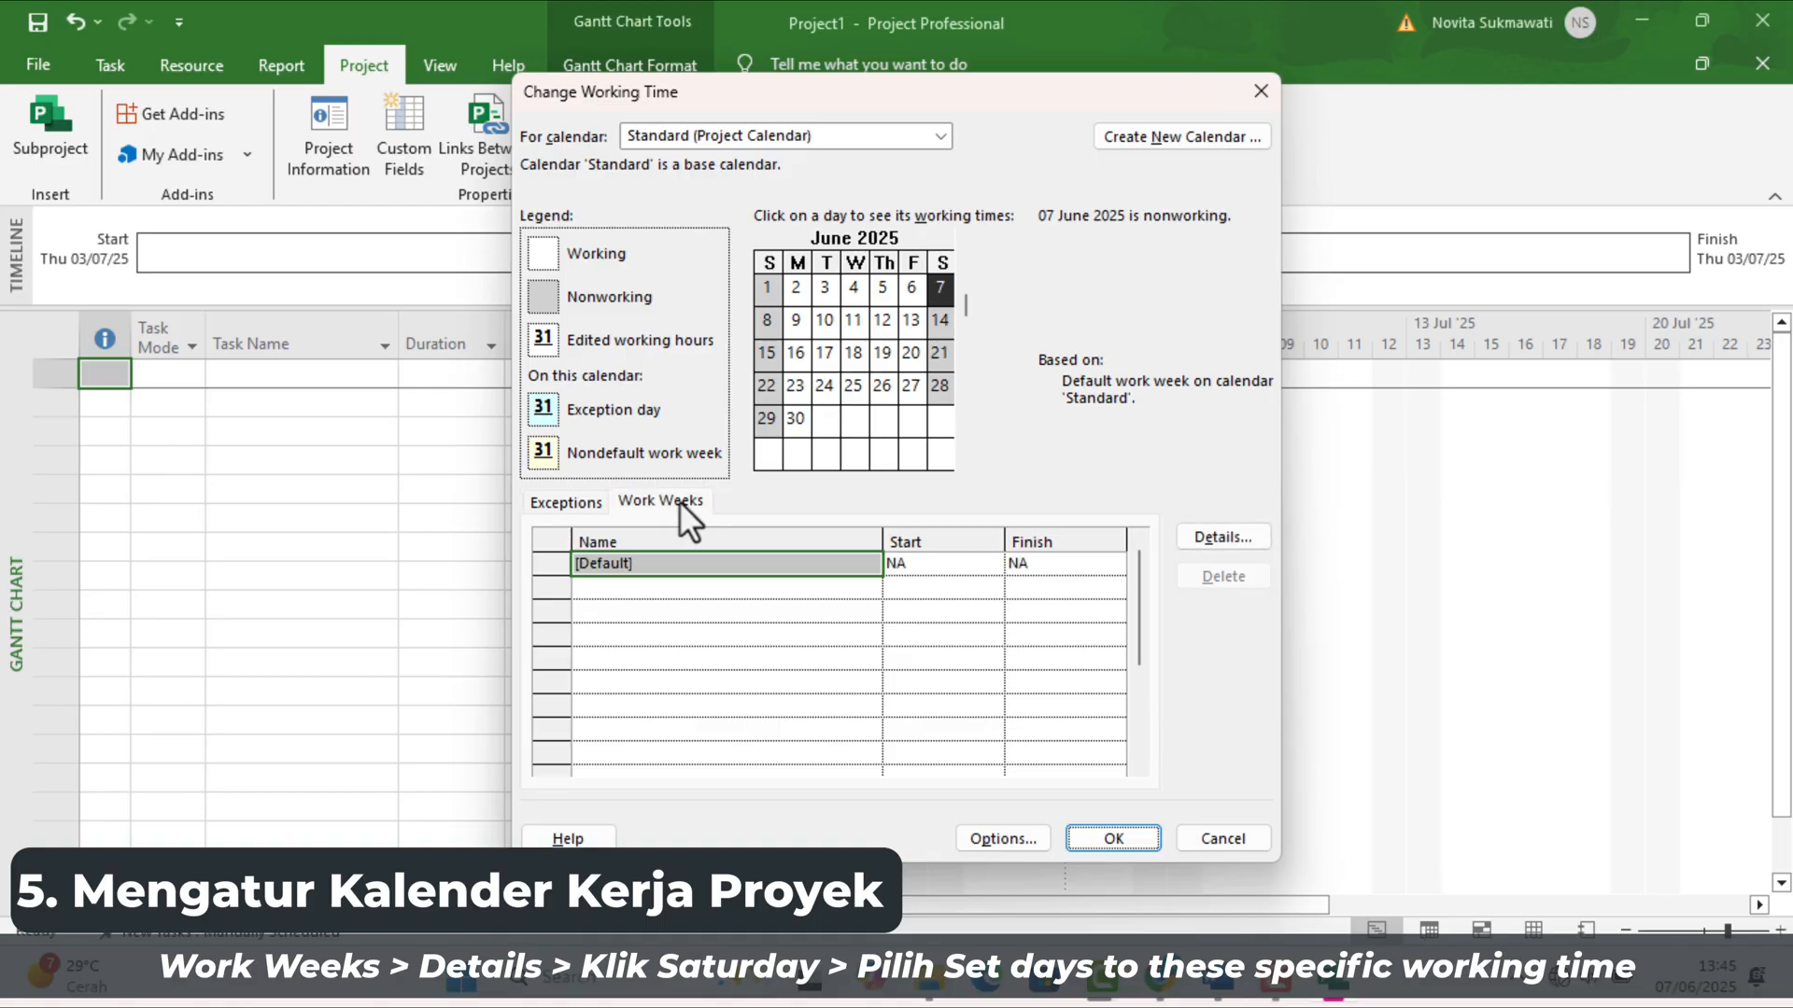
pyautogui.click(1214, 534)
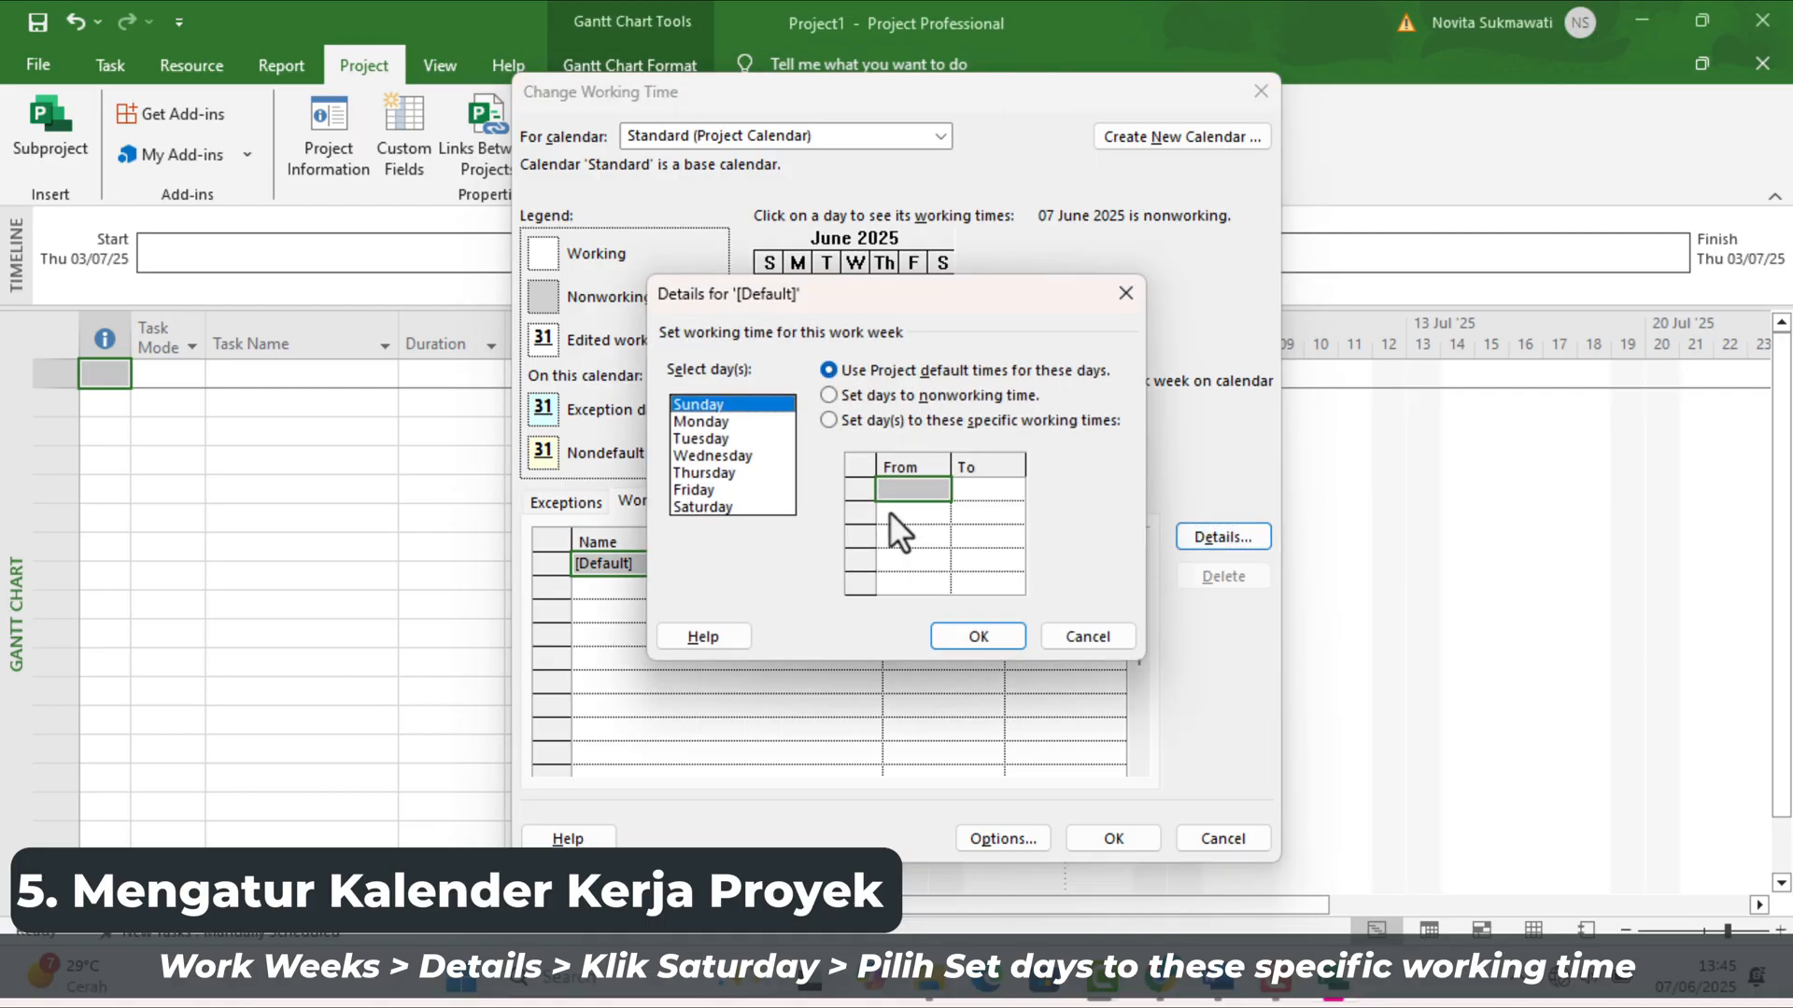
pyautogui.click(674, 506)
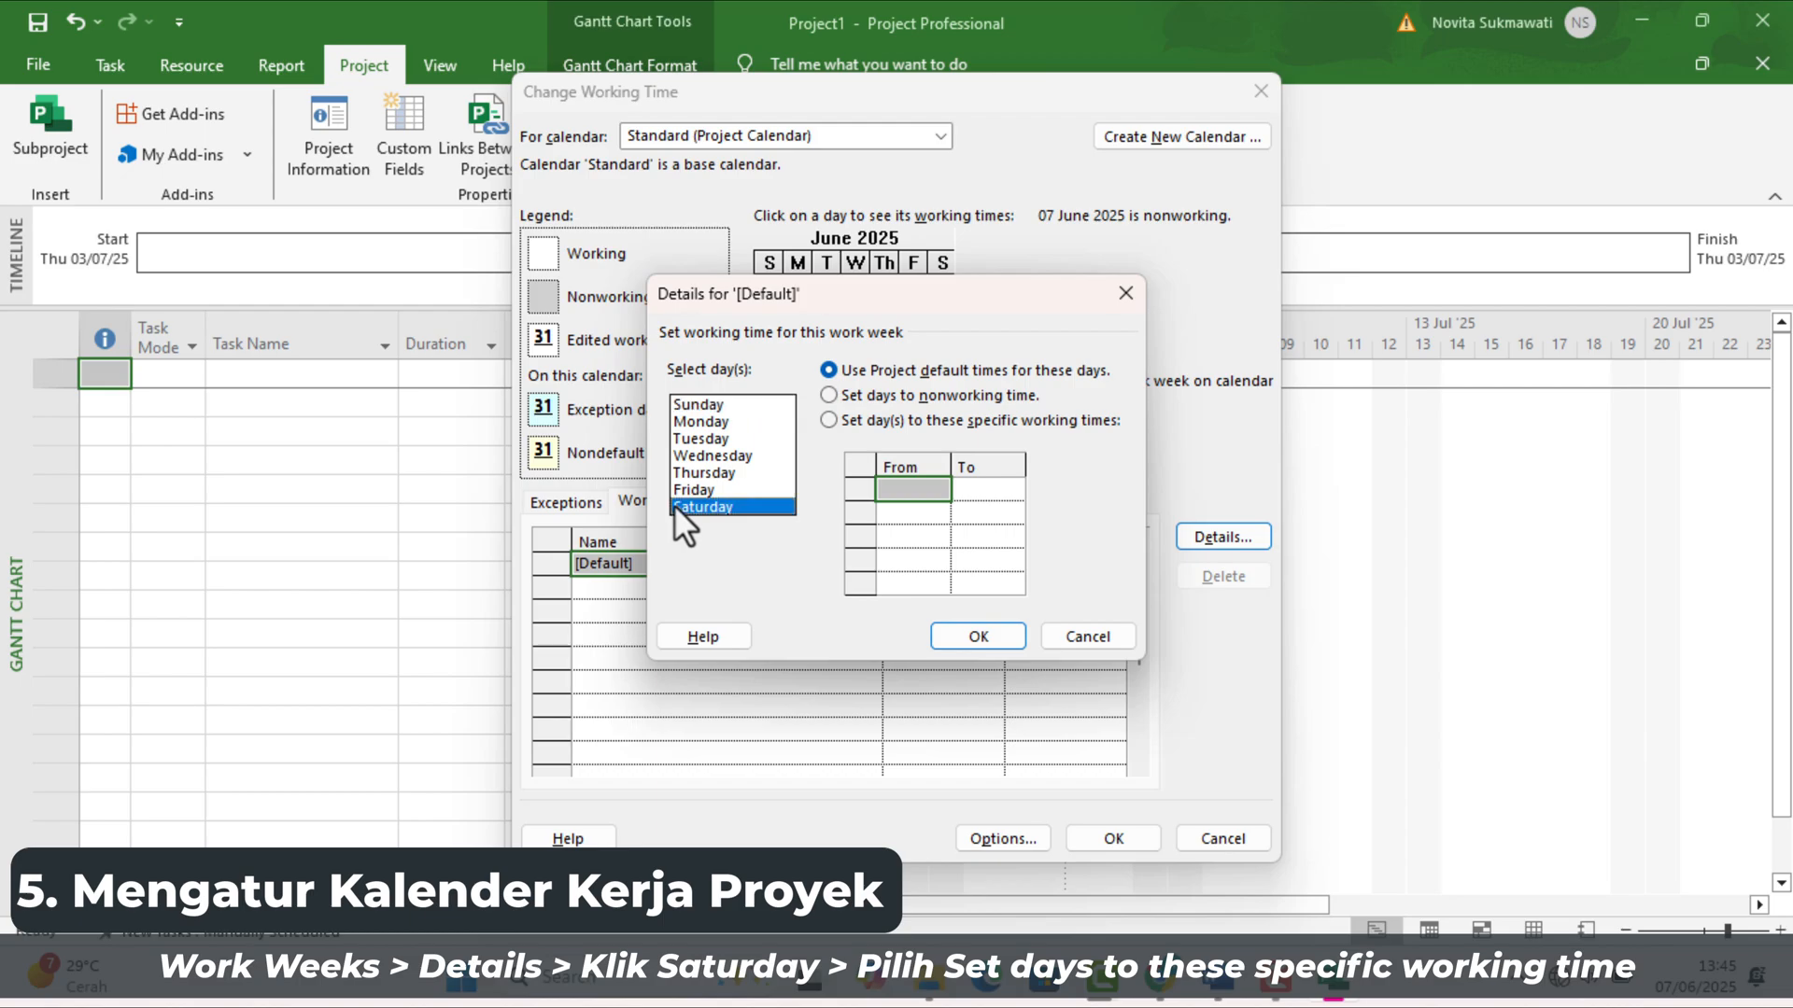
pyautogui.click(839, 422)
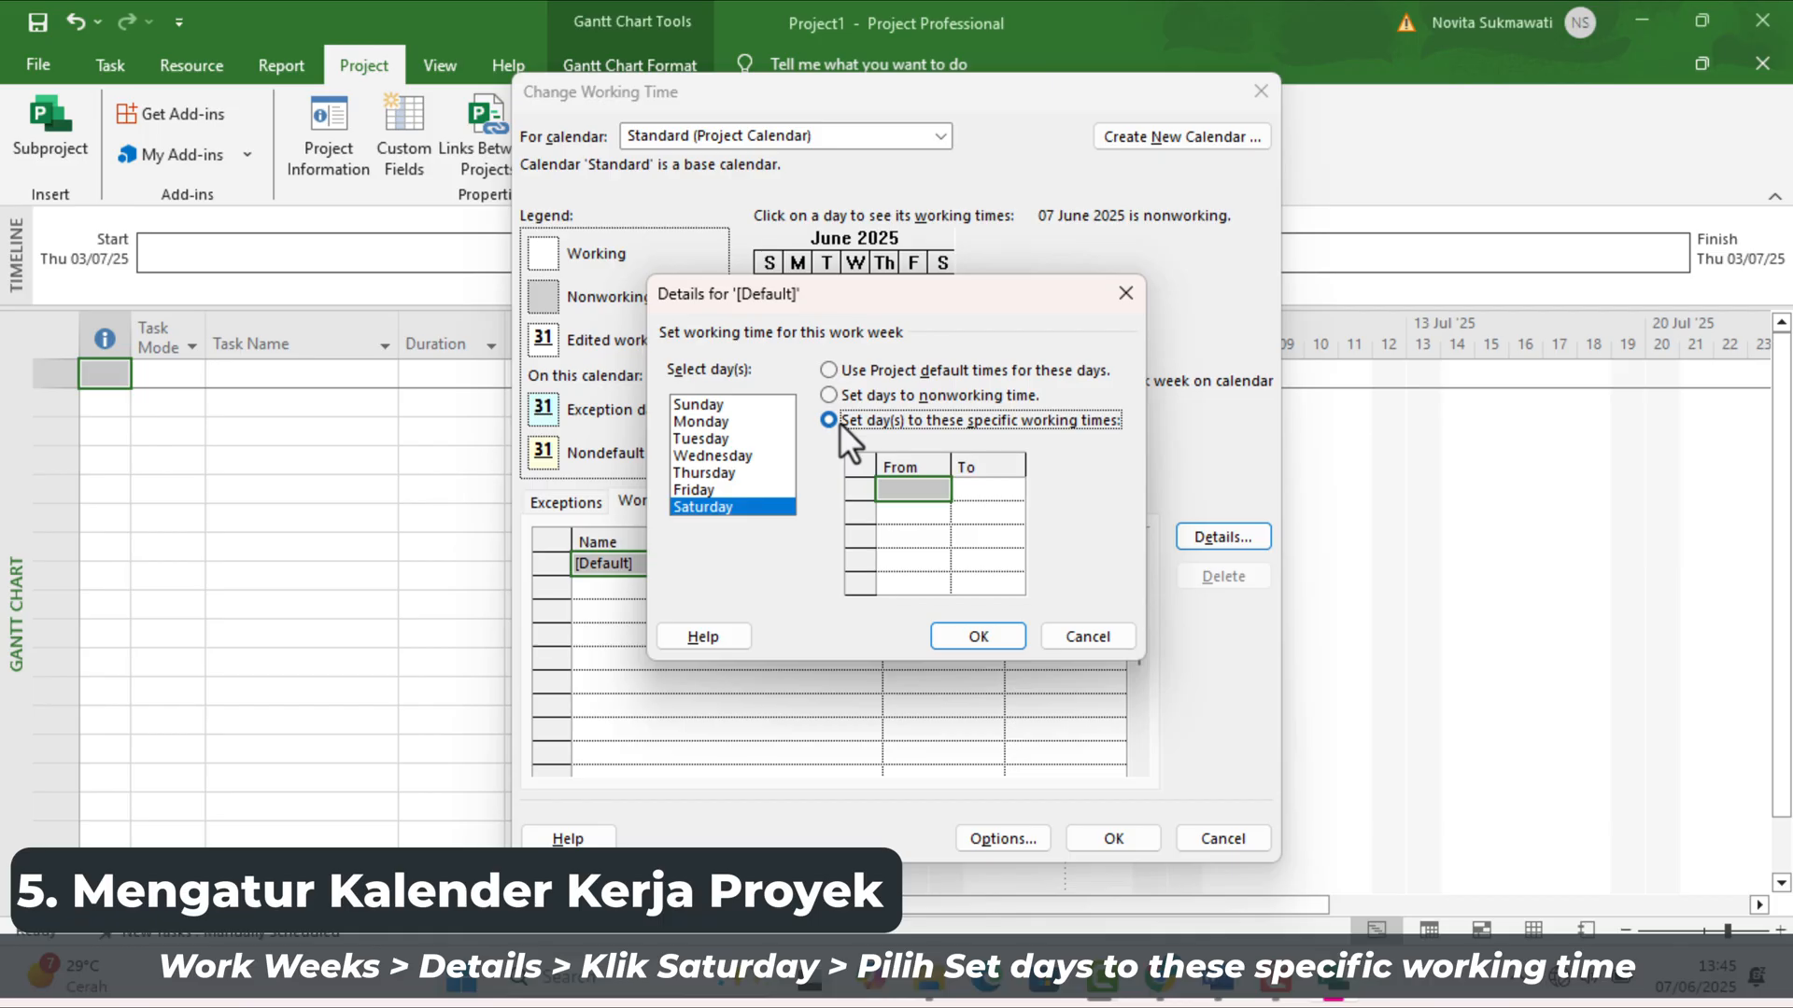
# Step: Enter 08:00 as the start of Saturday's first working period
pyautogui.click(925, 480)
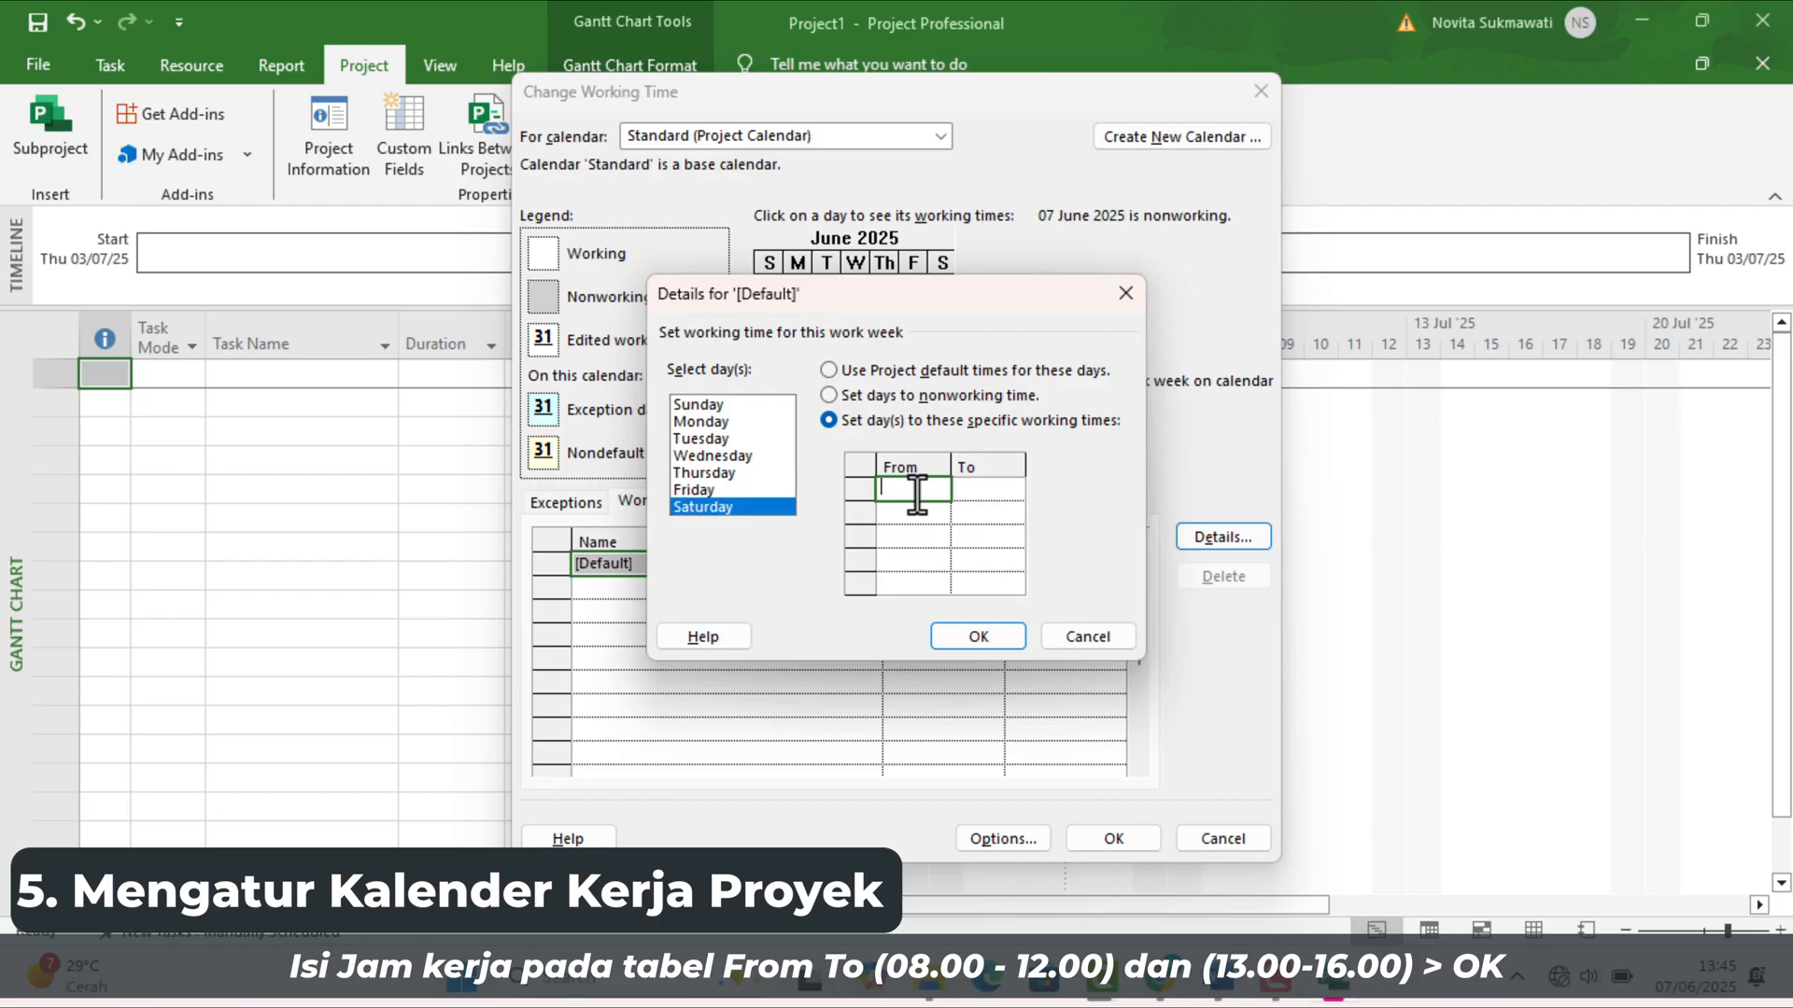
pyautogui.write('080')
pyautogui.press('BackSpace')
pyautogui.write('.00')
pyautogui.click(1000, 500)
pyautogui.click(924, 566)
pyautogui.write('08:00')
pyautogui.click(990, 509)
pyautogui.click(966, 489)
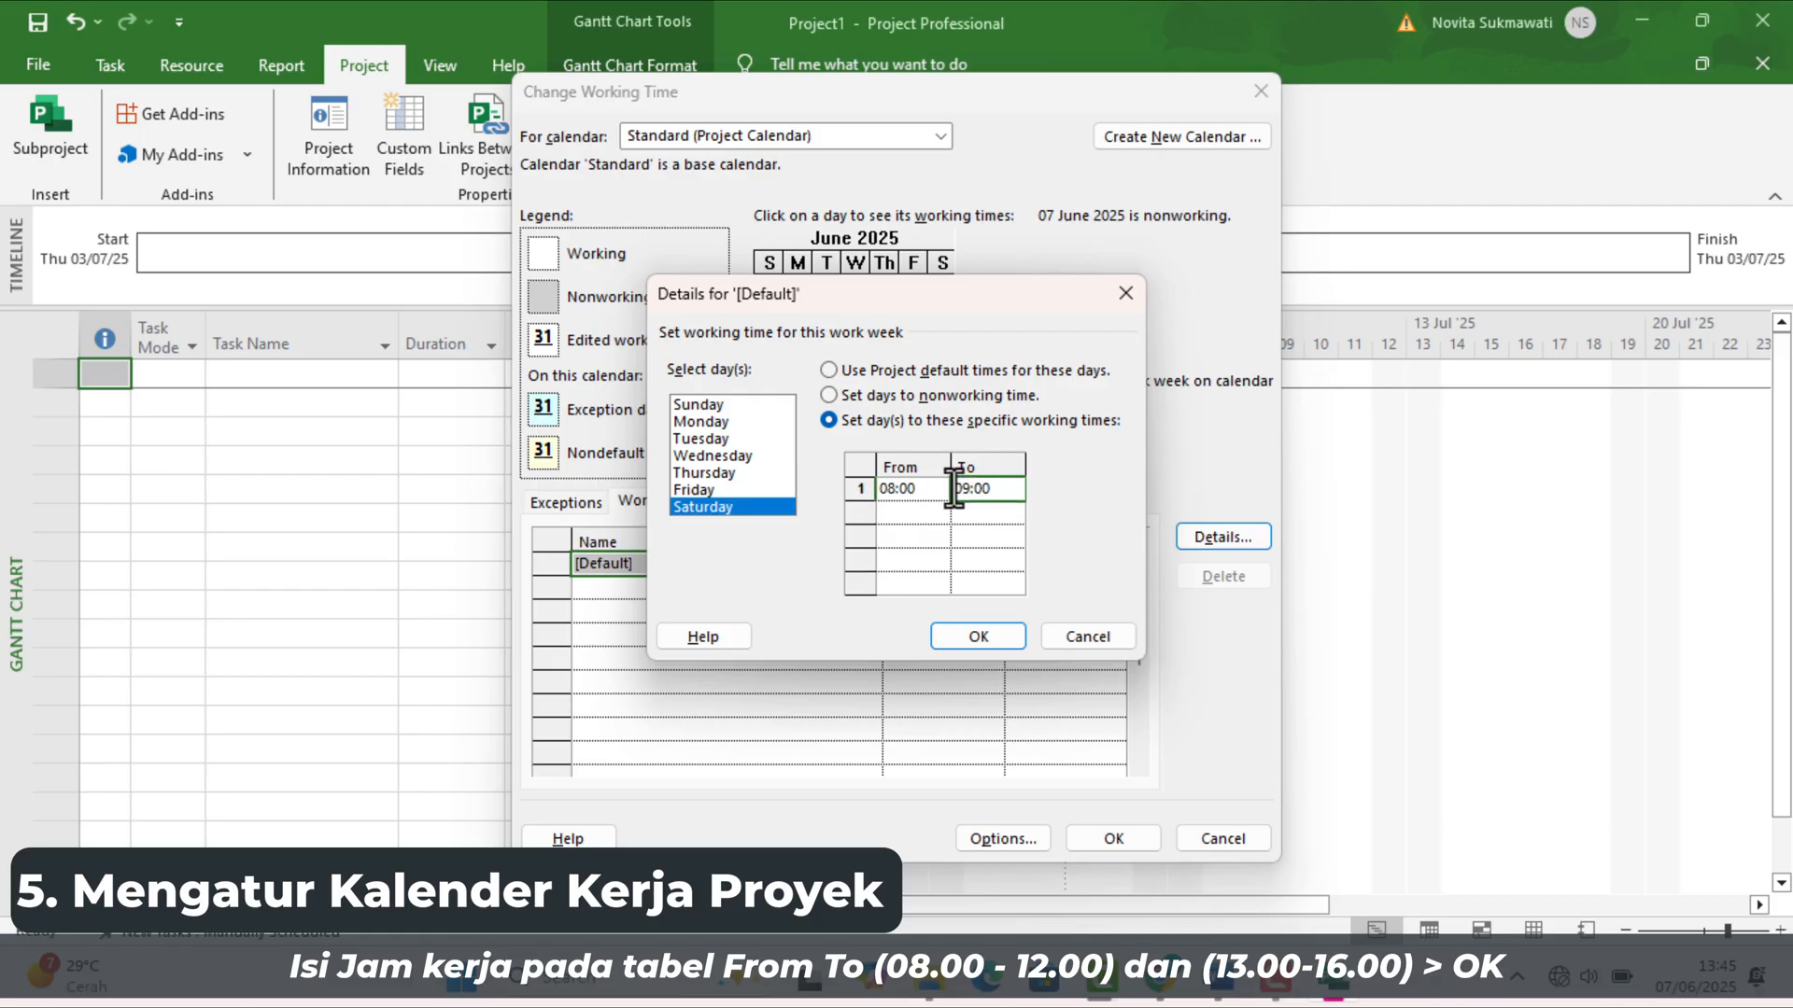
# Step: Set the end of Saturday's first working period to 12:00
pyautogui.doubleClick(966, 489)
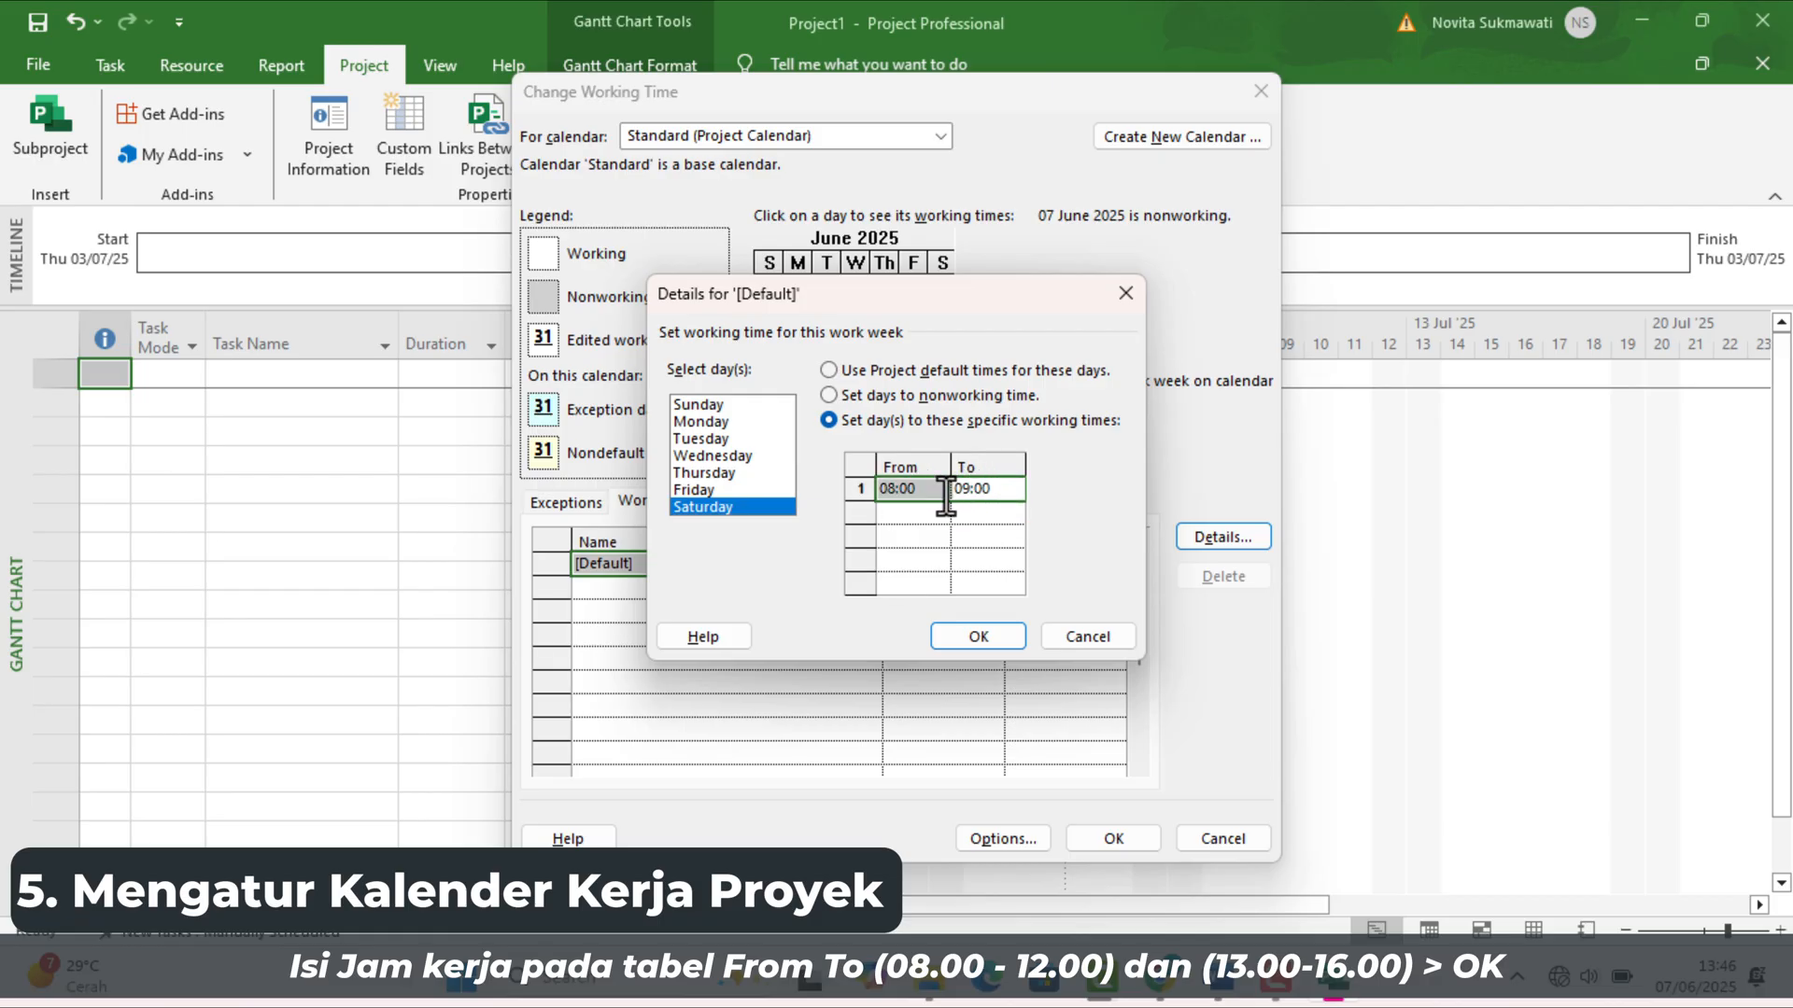
pyautogui.write('12')
pyautogui.write(':00')
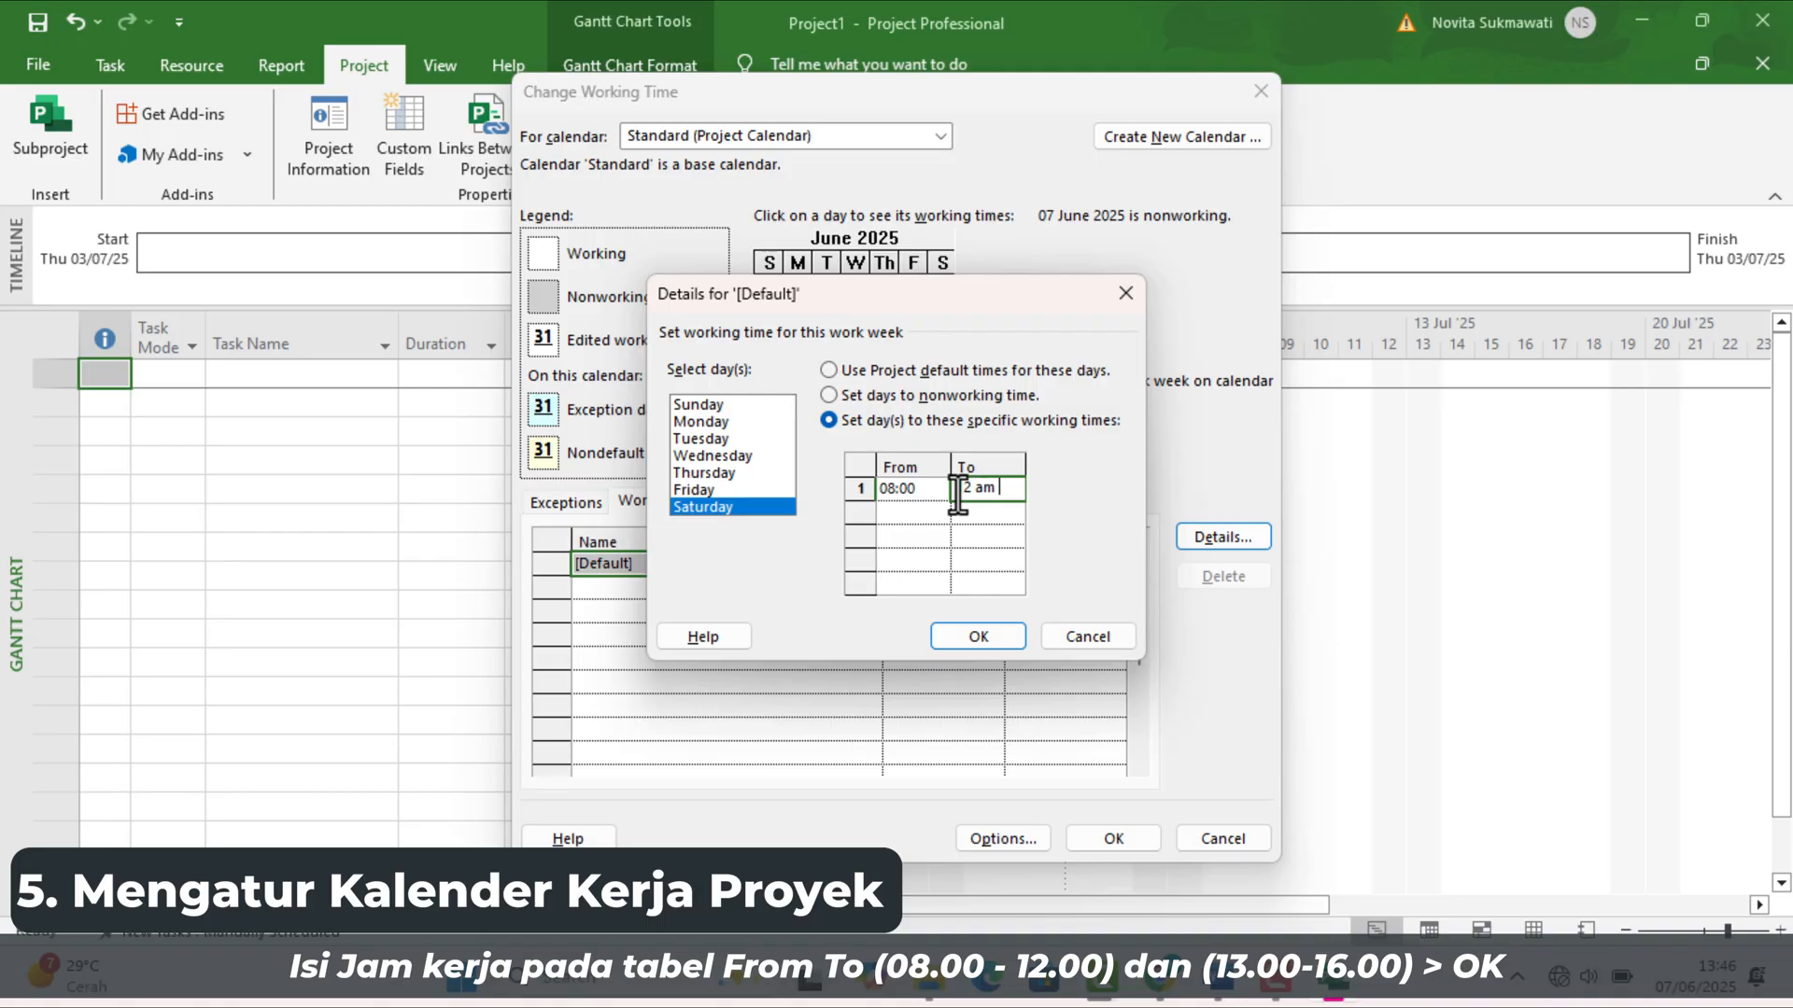
pyautogui.press('Return')
pyautogui.click(971, 490)
pyautogui.moveTo(998, 493); pyautogui.dragTo(928, 495)
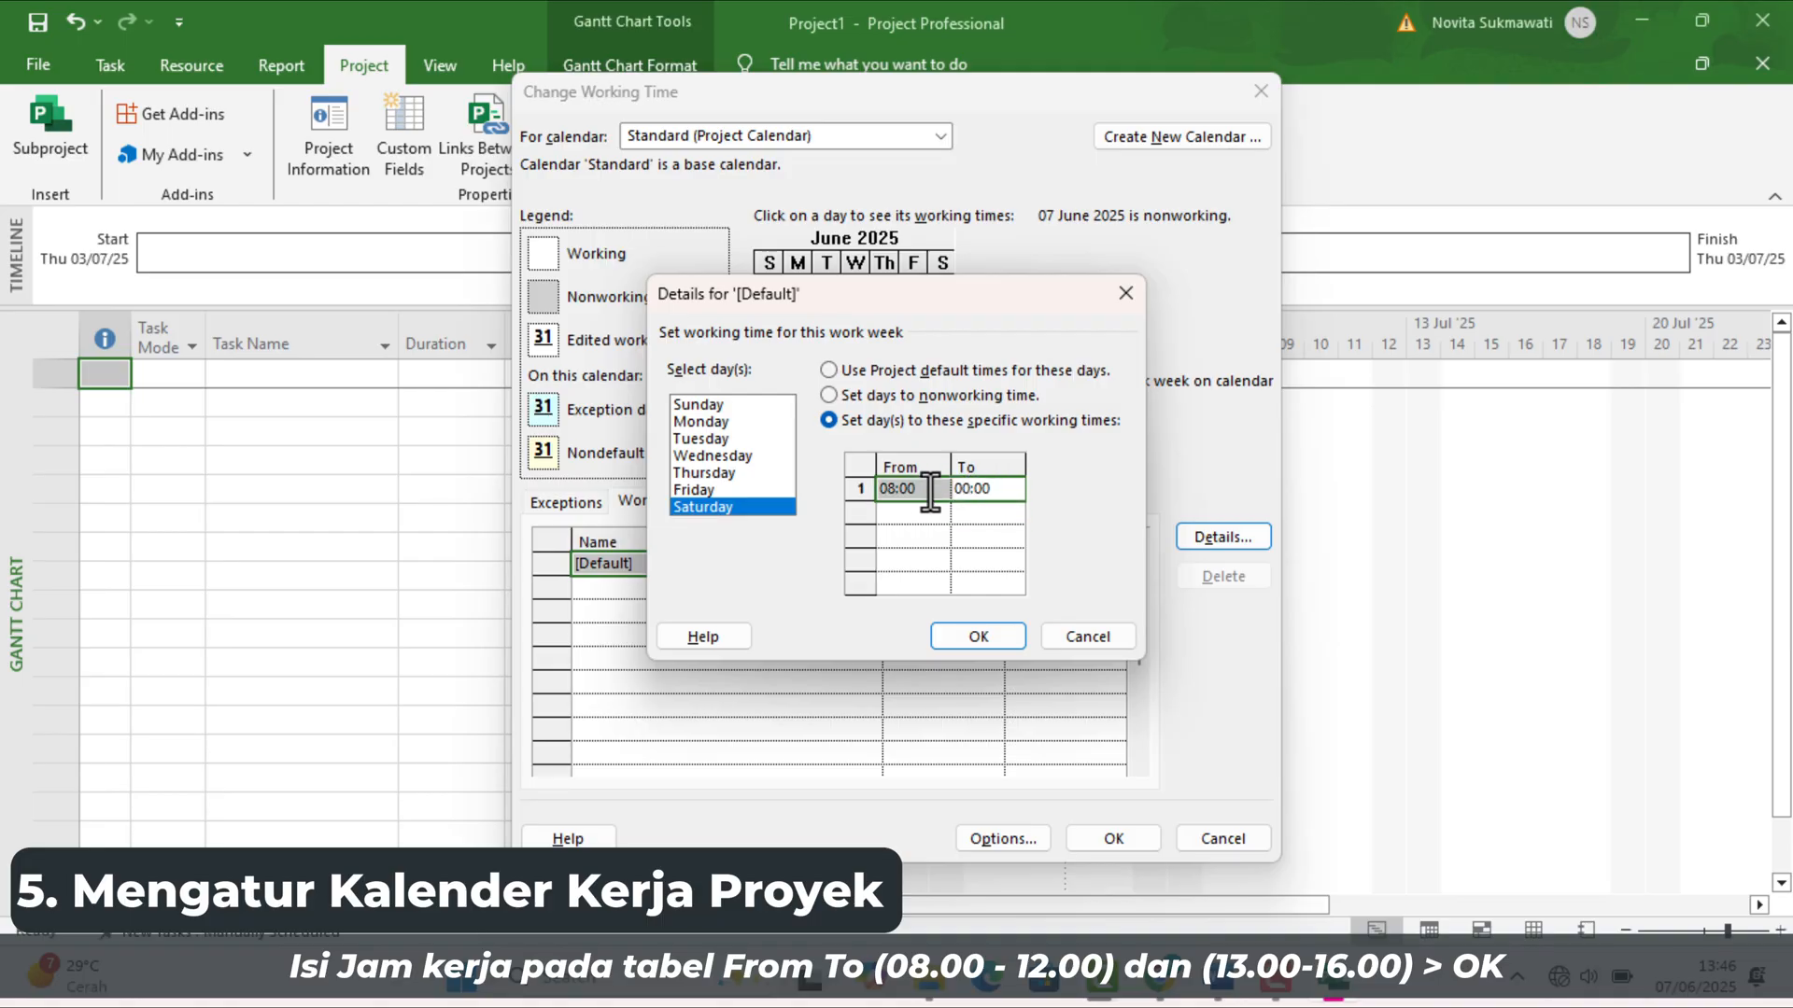
pyautogui.click(988, 488)
pyautogui.write('12:00')
pyautogui.press('Return')
# Step: Add a second Saturday working period from 13:00 to 16:00 and apply the calendar changes
pyautogui.click(913, 514)
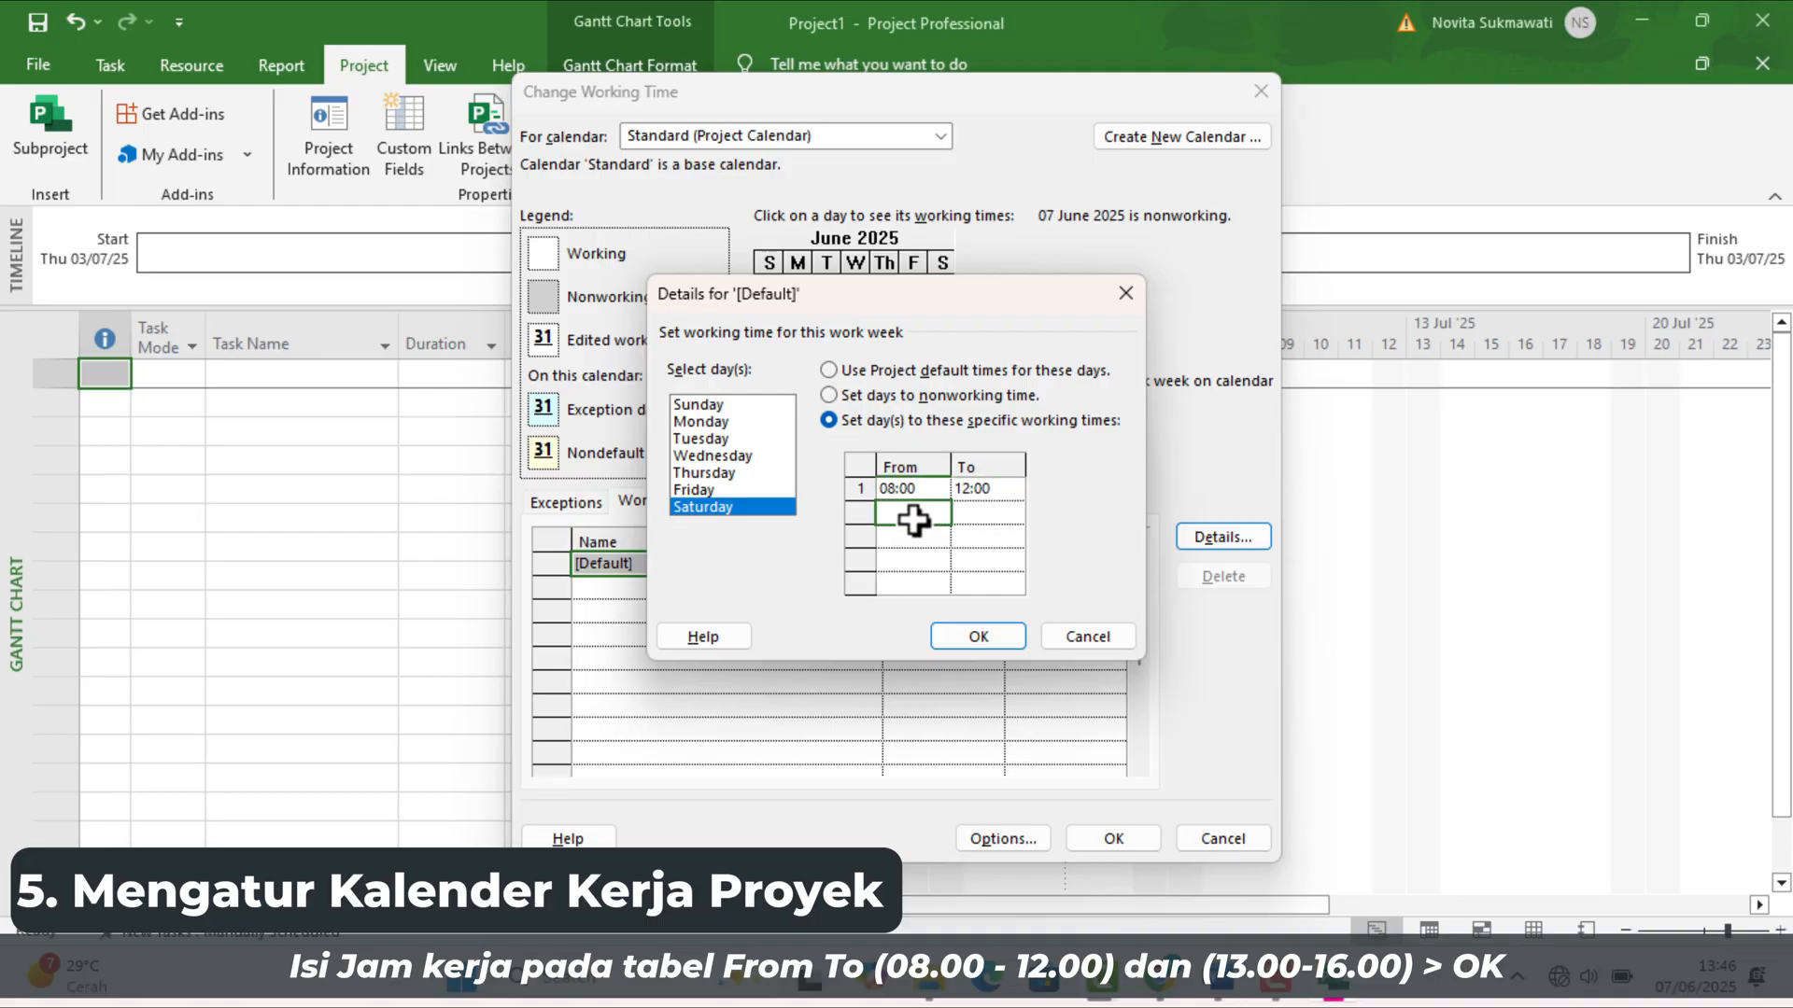
pyautogui.write('13:00')
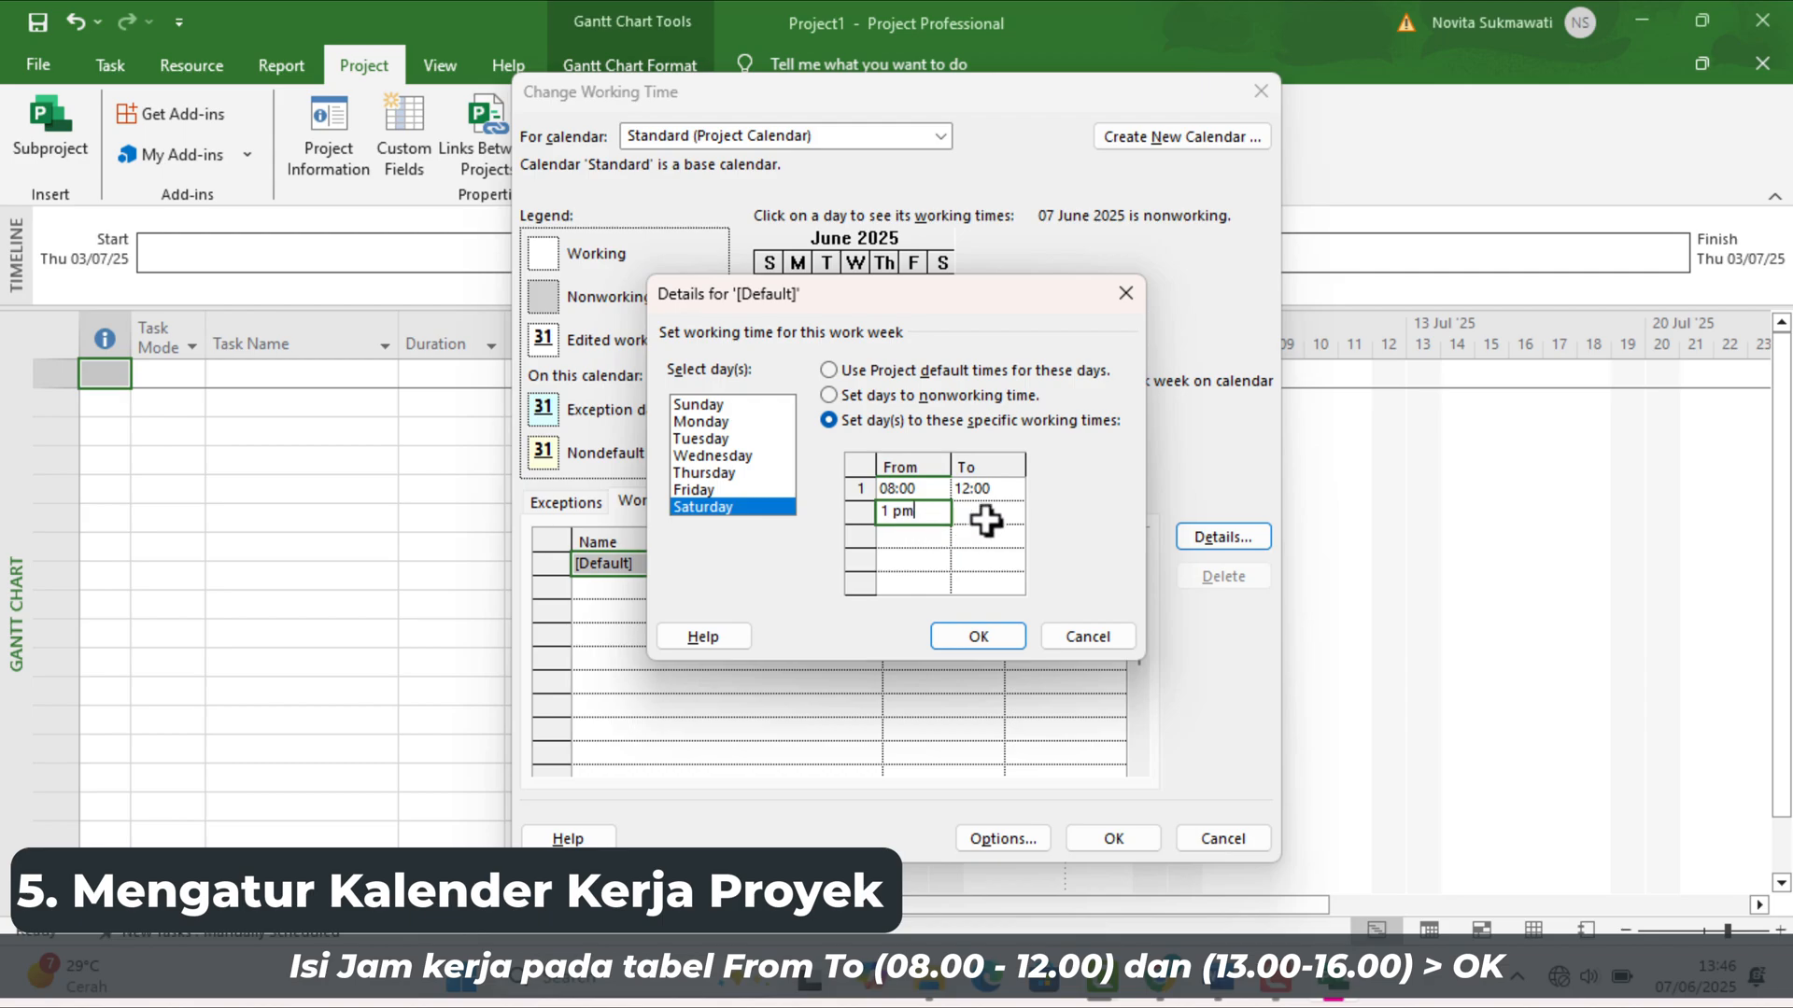
pyautogui.click(986, 514)
pyautogui.write('4 pm')
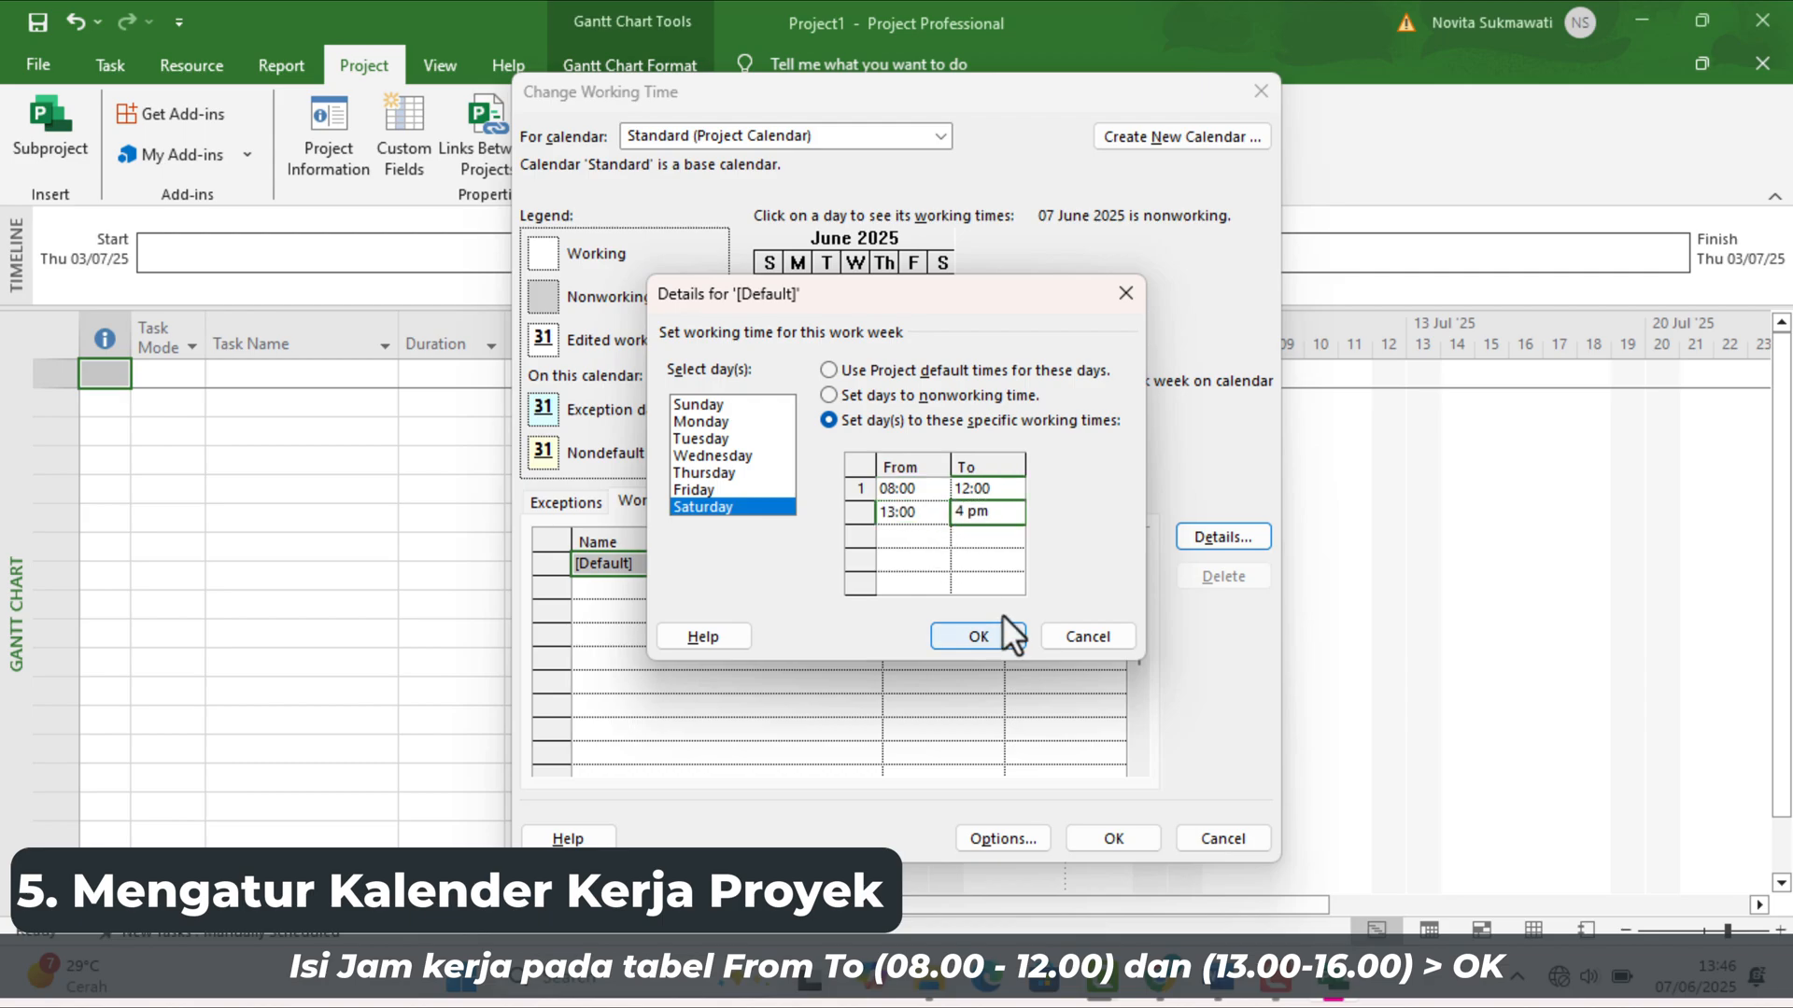
pyautogui.click(1060, 564)
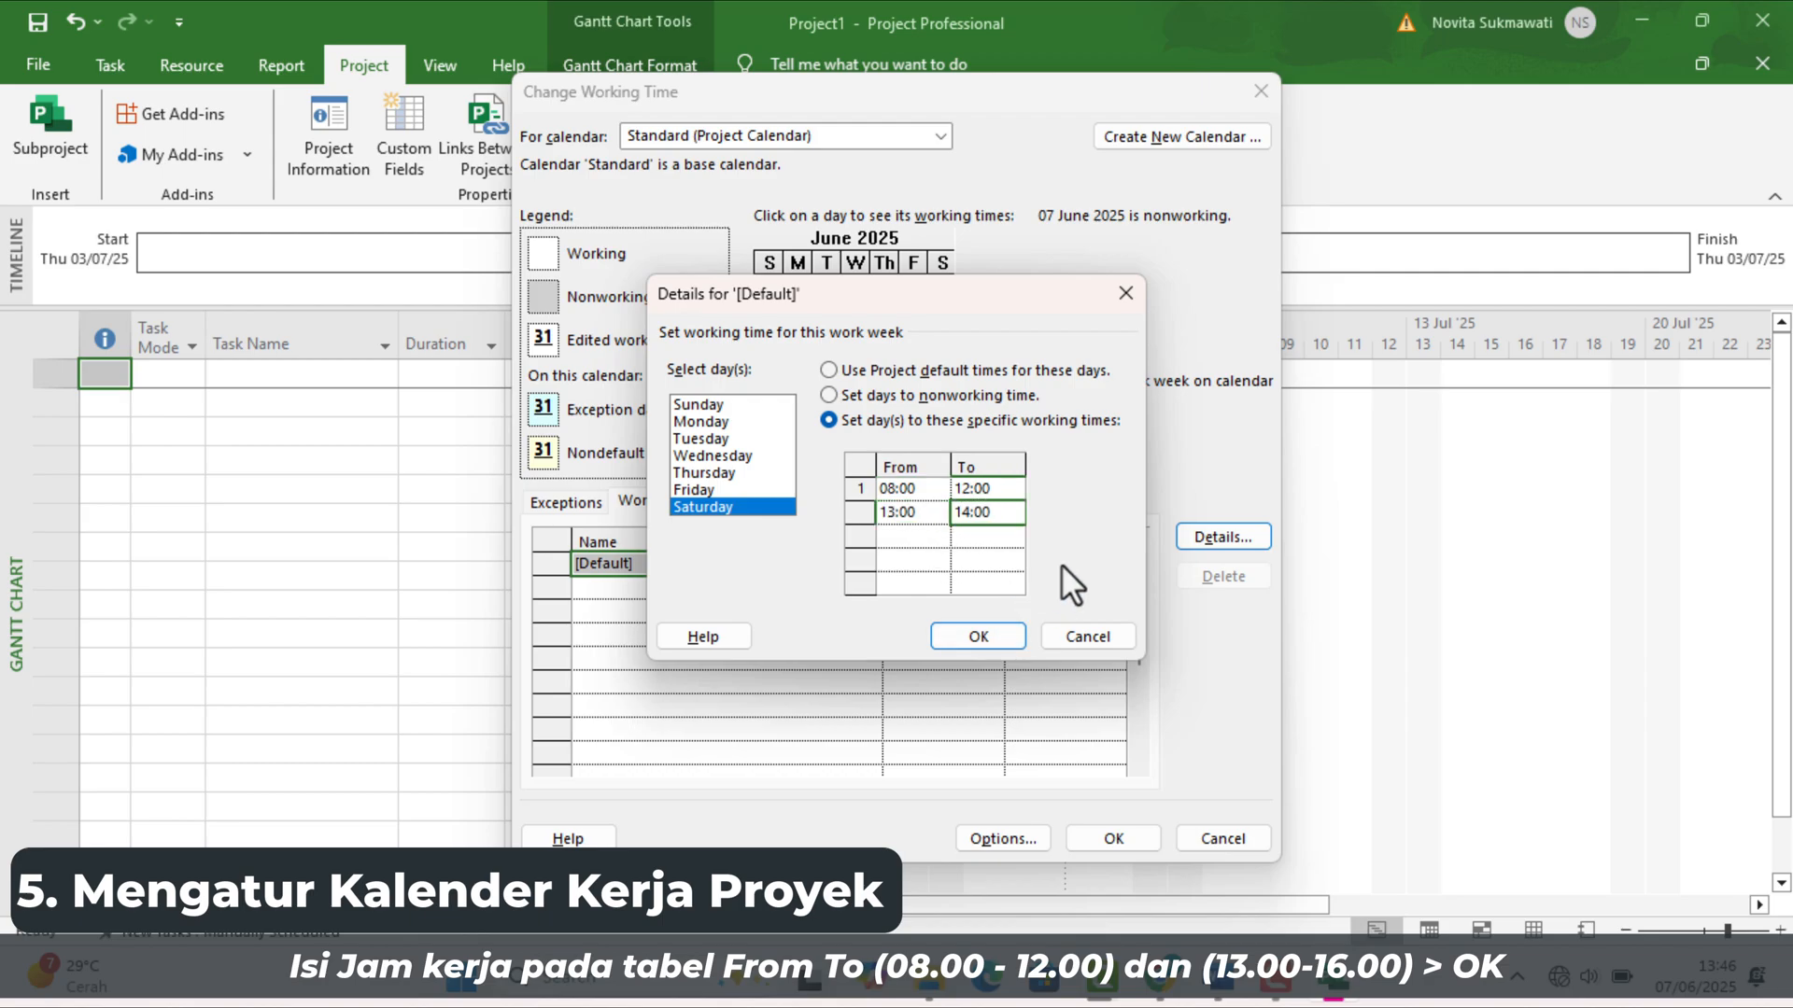
pyautogui.click(978, 636)
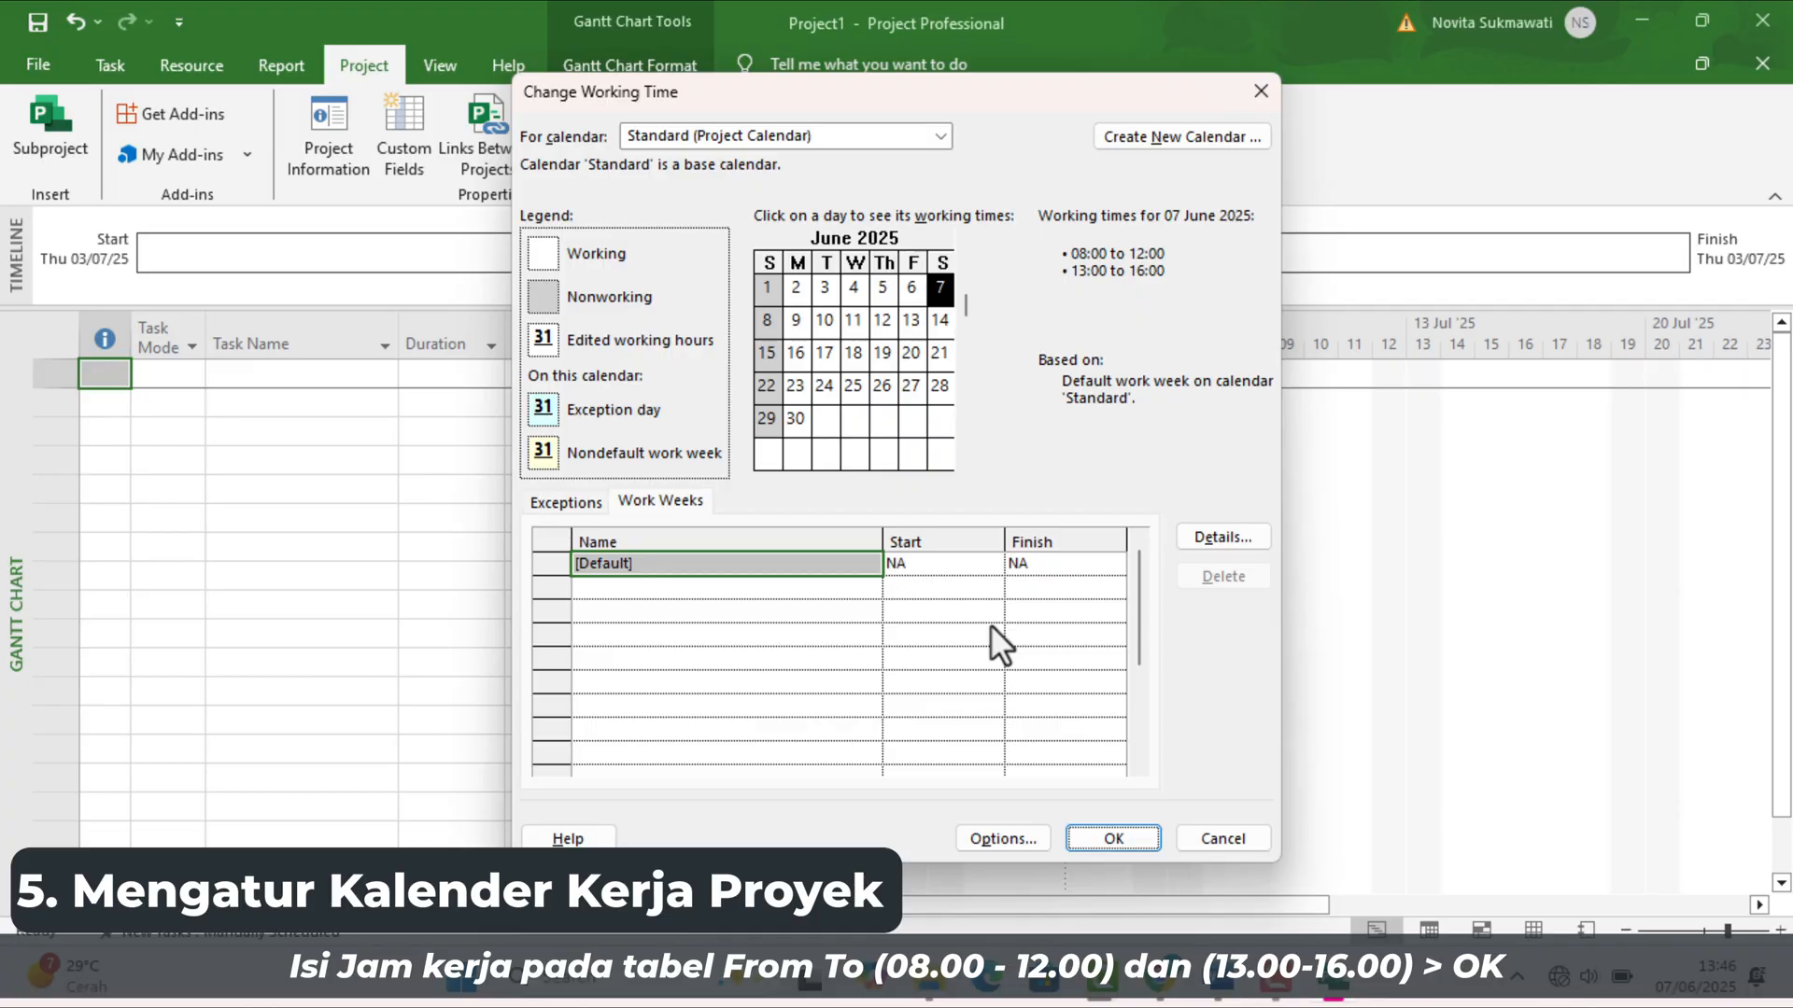
pyautogui.click(551, 500)
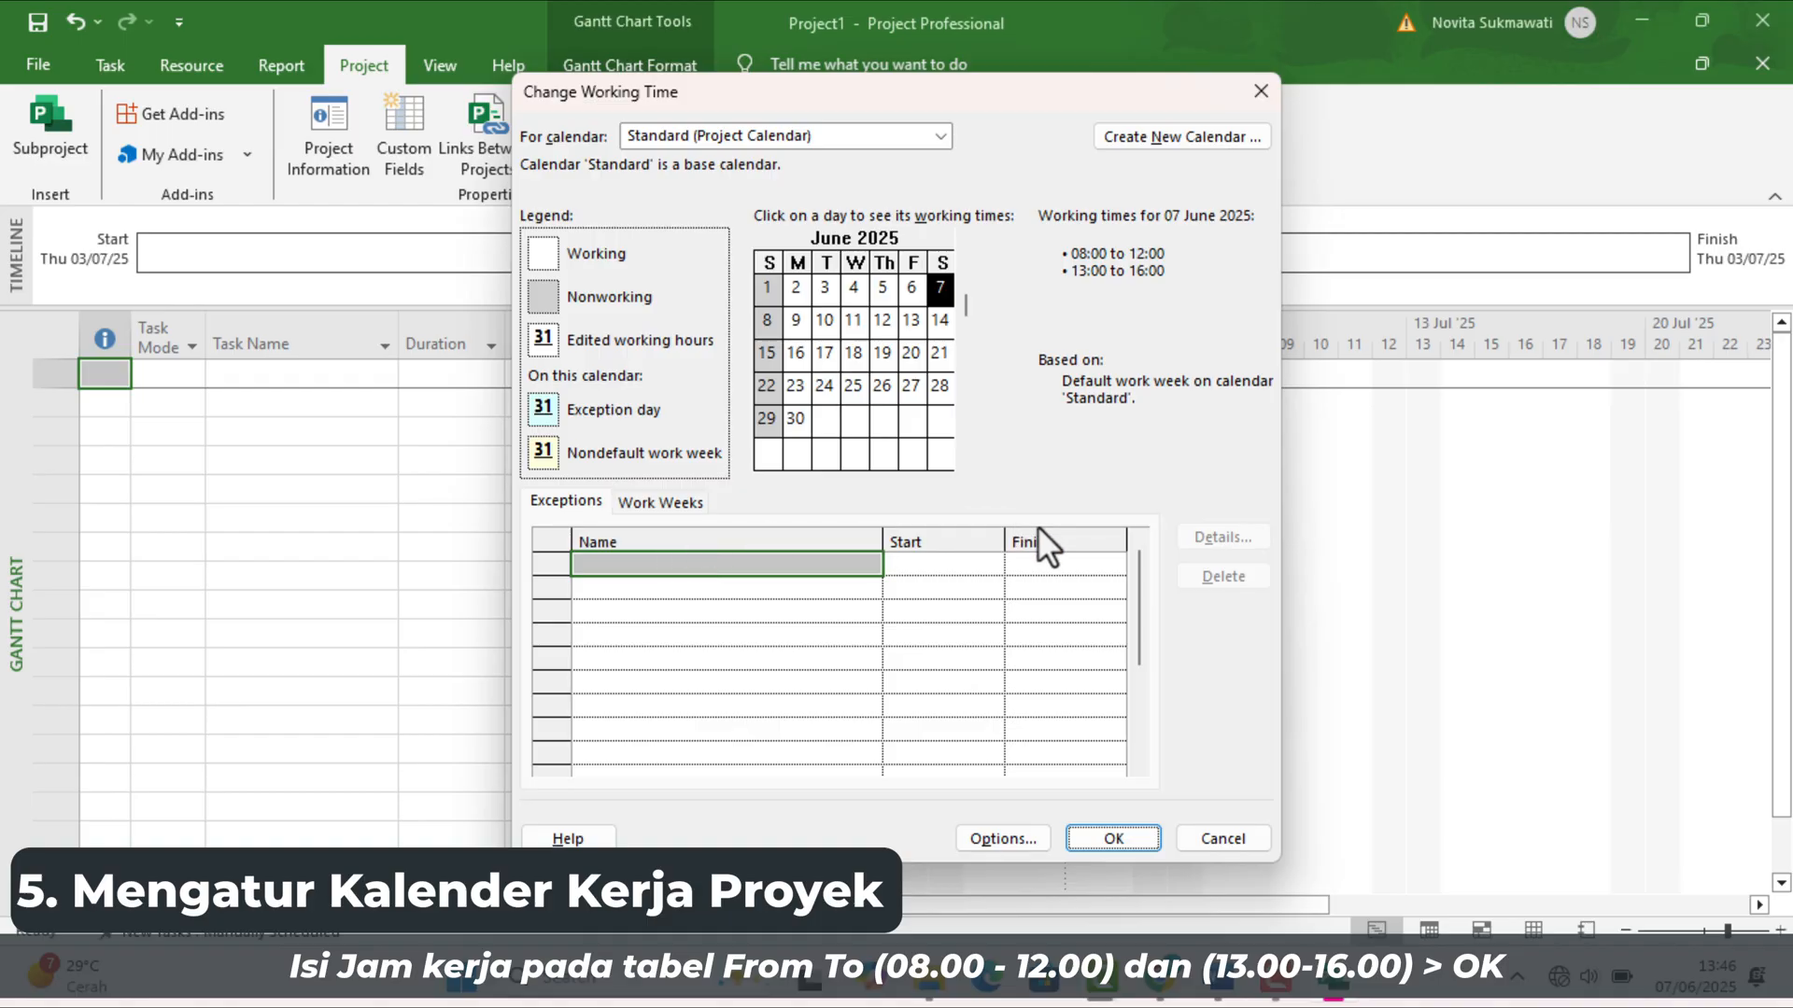
pyautogui.click(1083, 841)
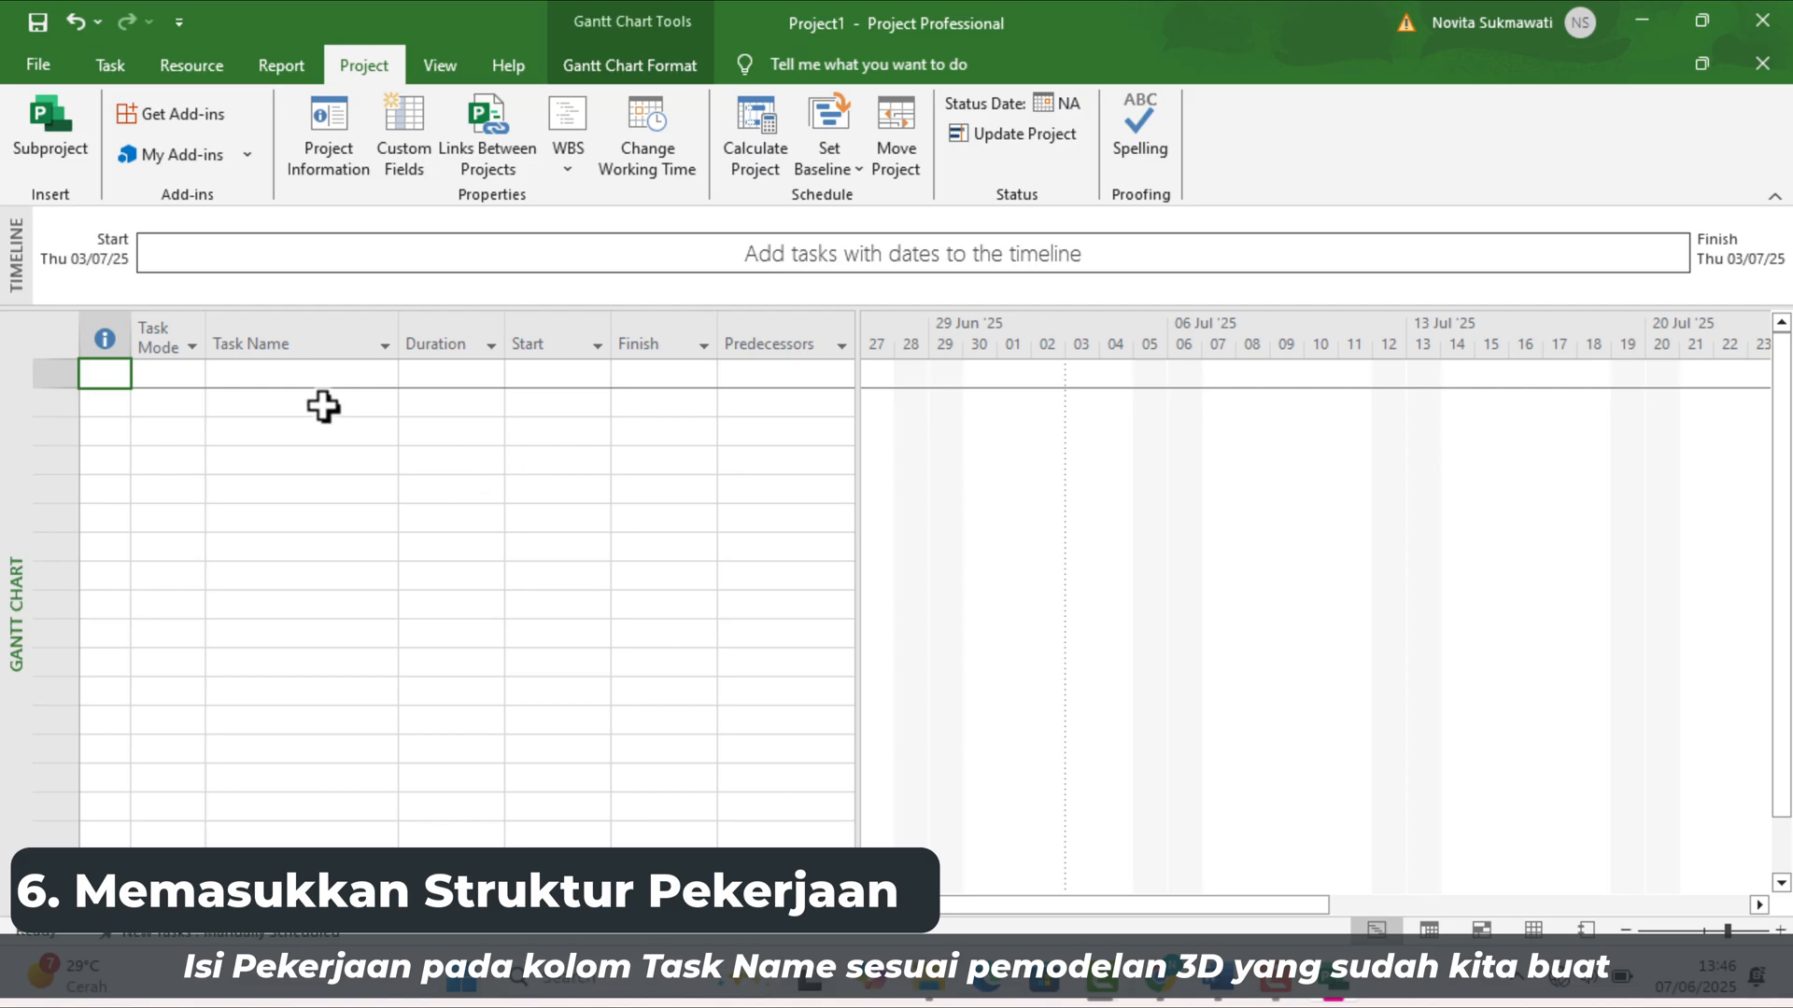
# Step: Enter "Pekerjaan Pondasi Footplat" as the first task name in the Gantt table
pyautogui.click(227, 373)
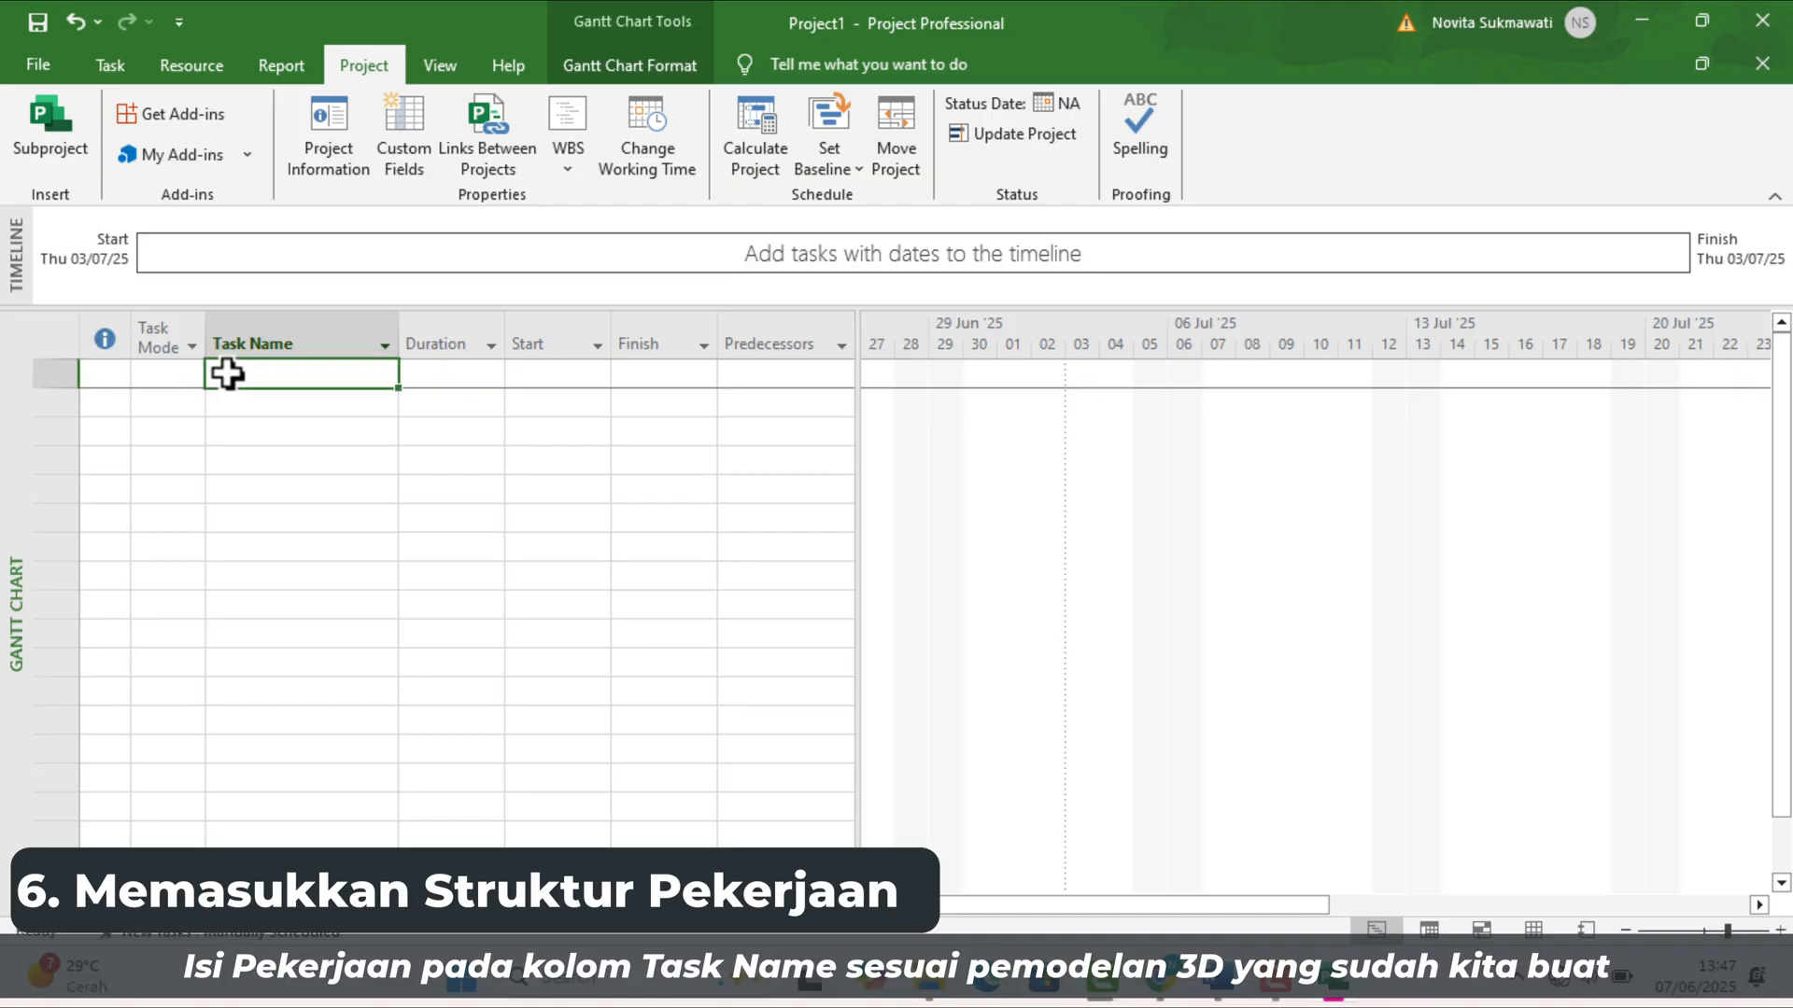
pyautogui.write('Pekerja')
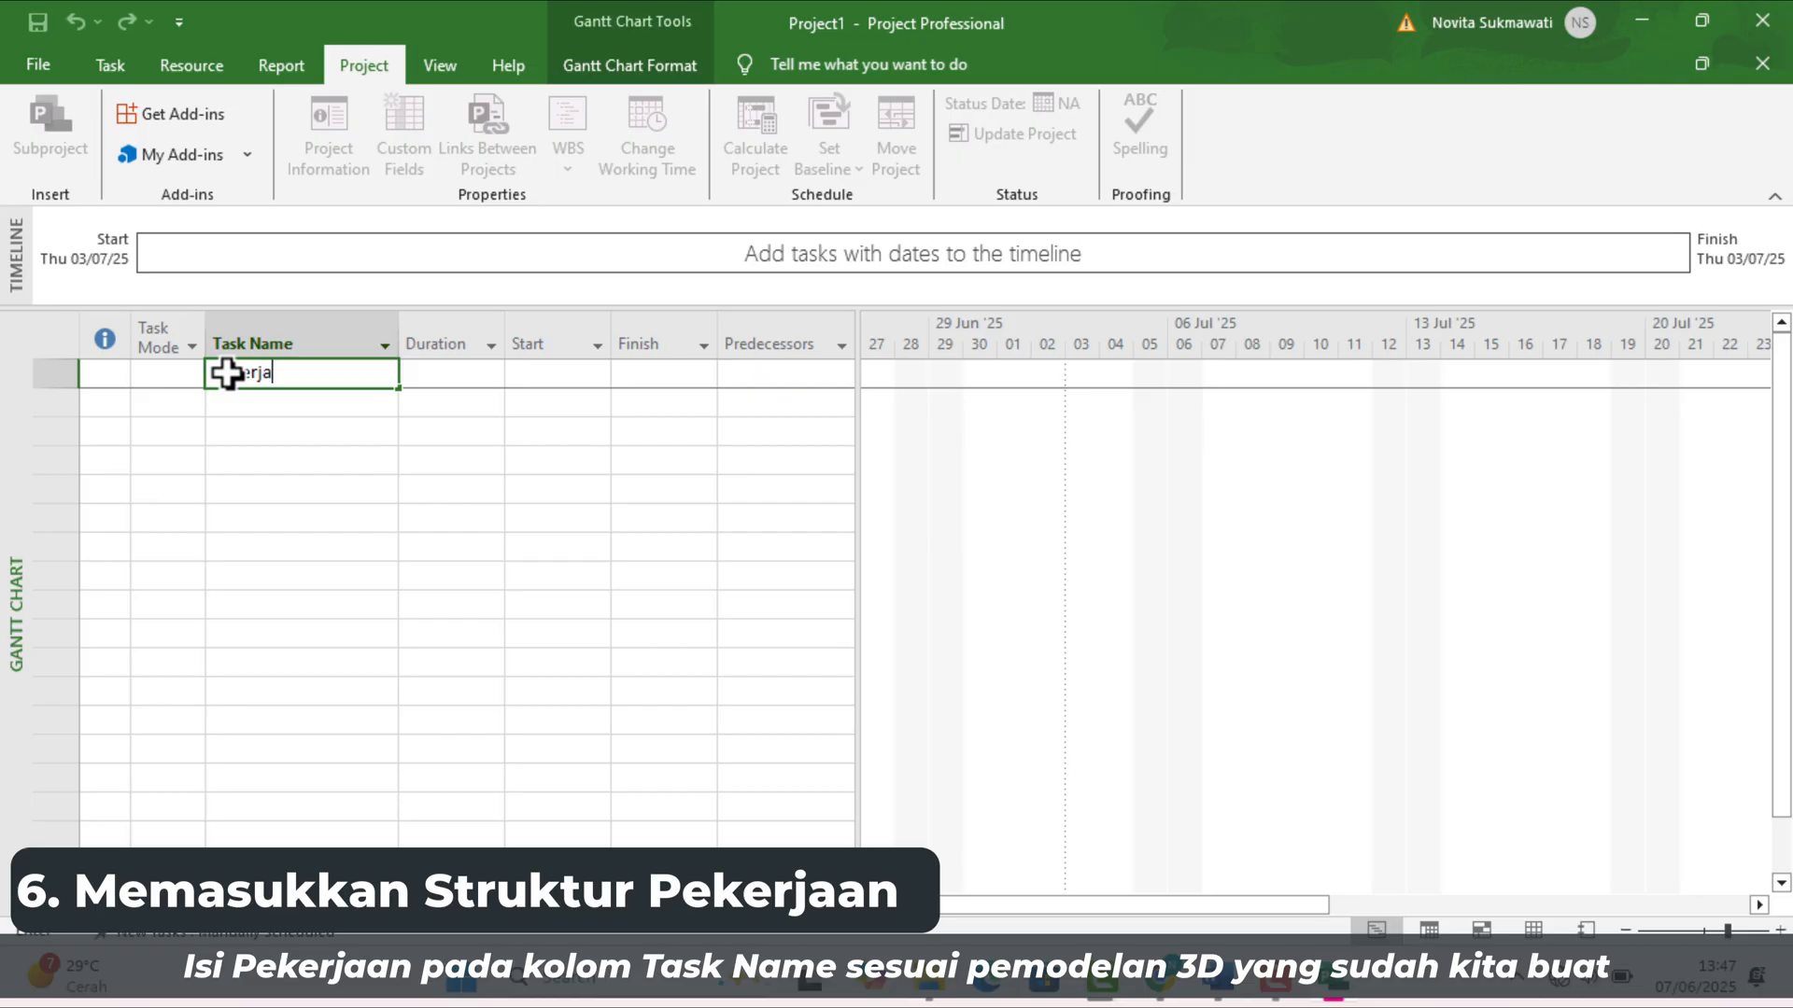
pyautogui.write('an Pondasi Footplat')
pyautogui.press('Return')
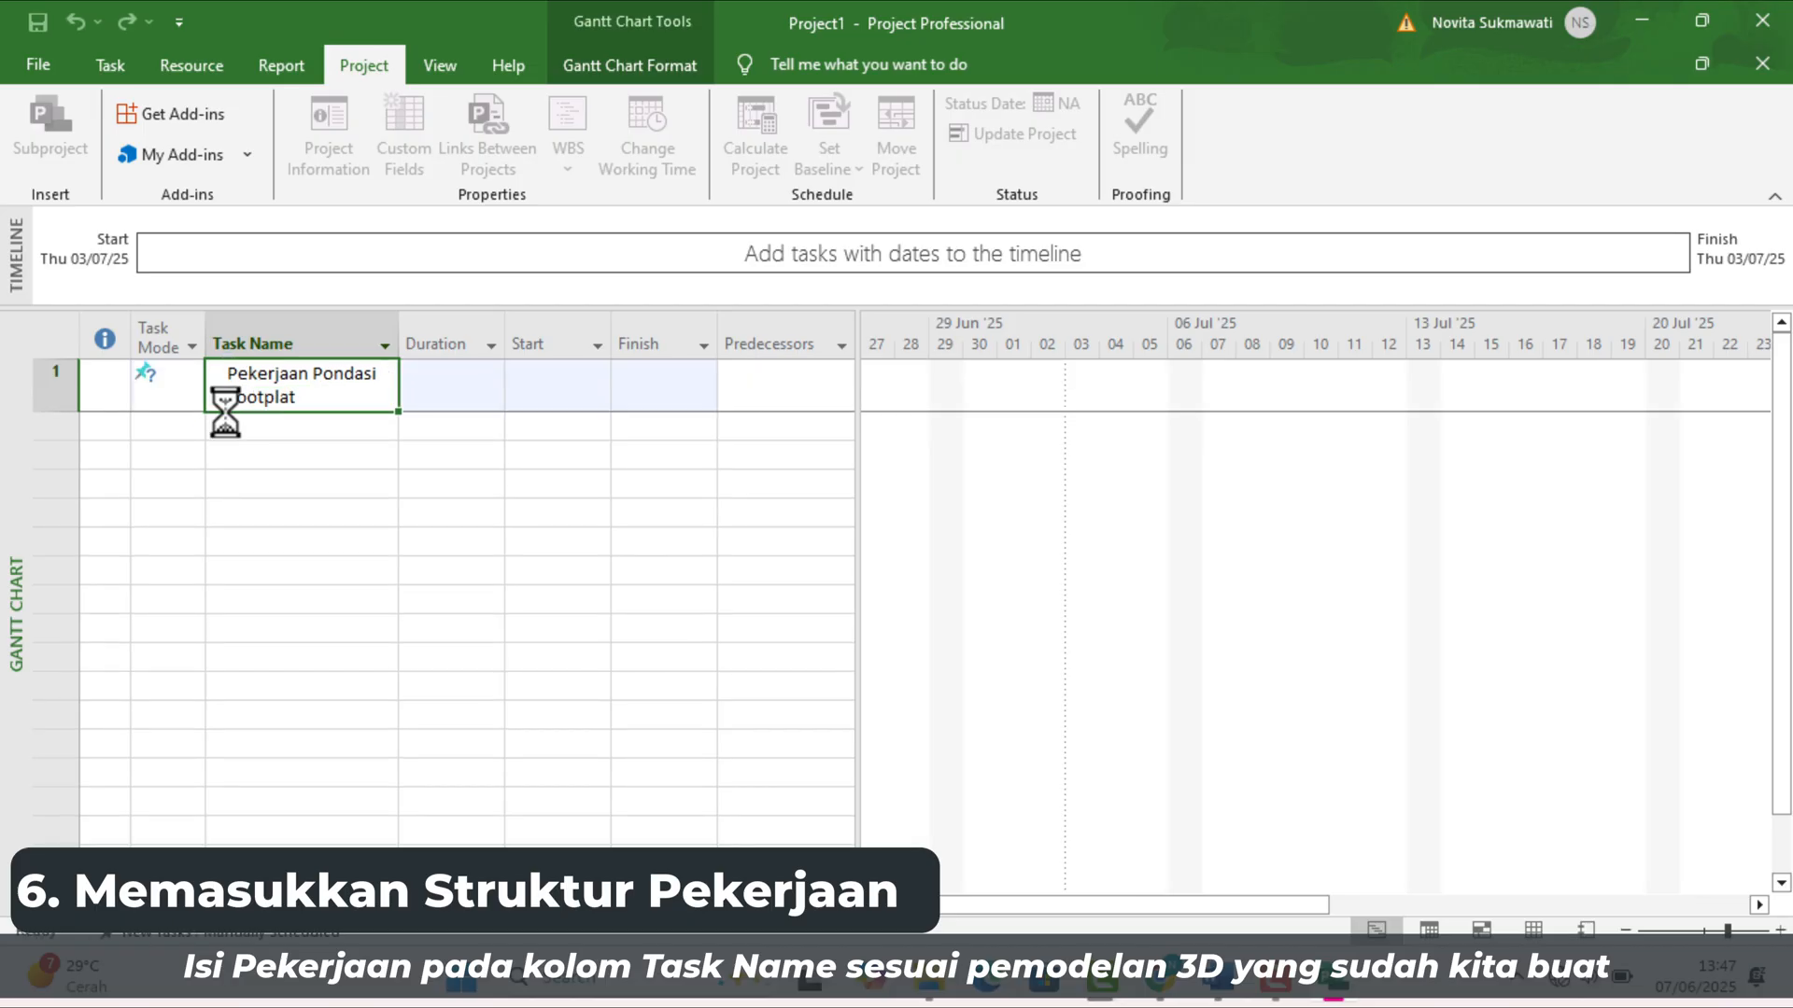
# Step: Add the tasks "Penulangan Footplat" and "Pengecoran Footplat" below the footplate foundation task
pyautogui.write('Pe')
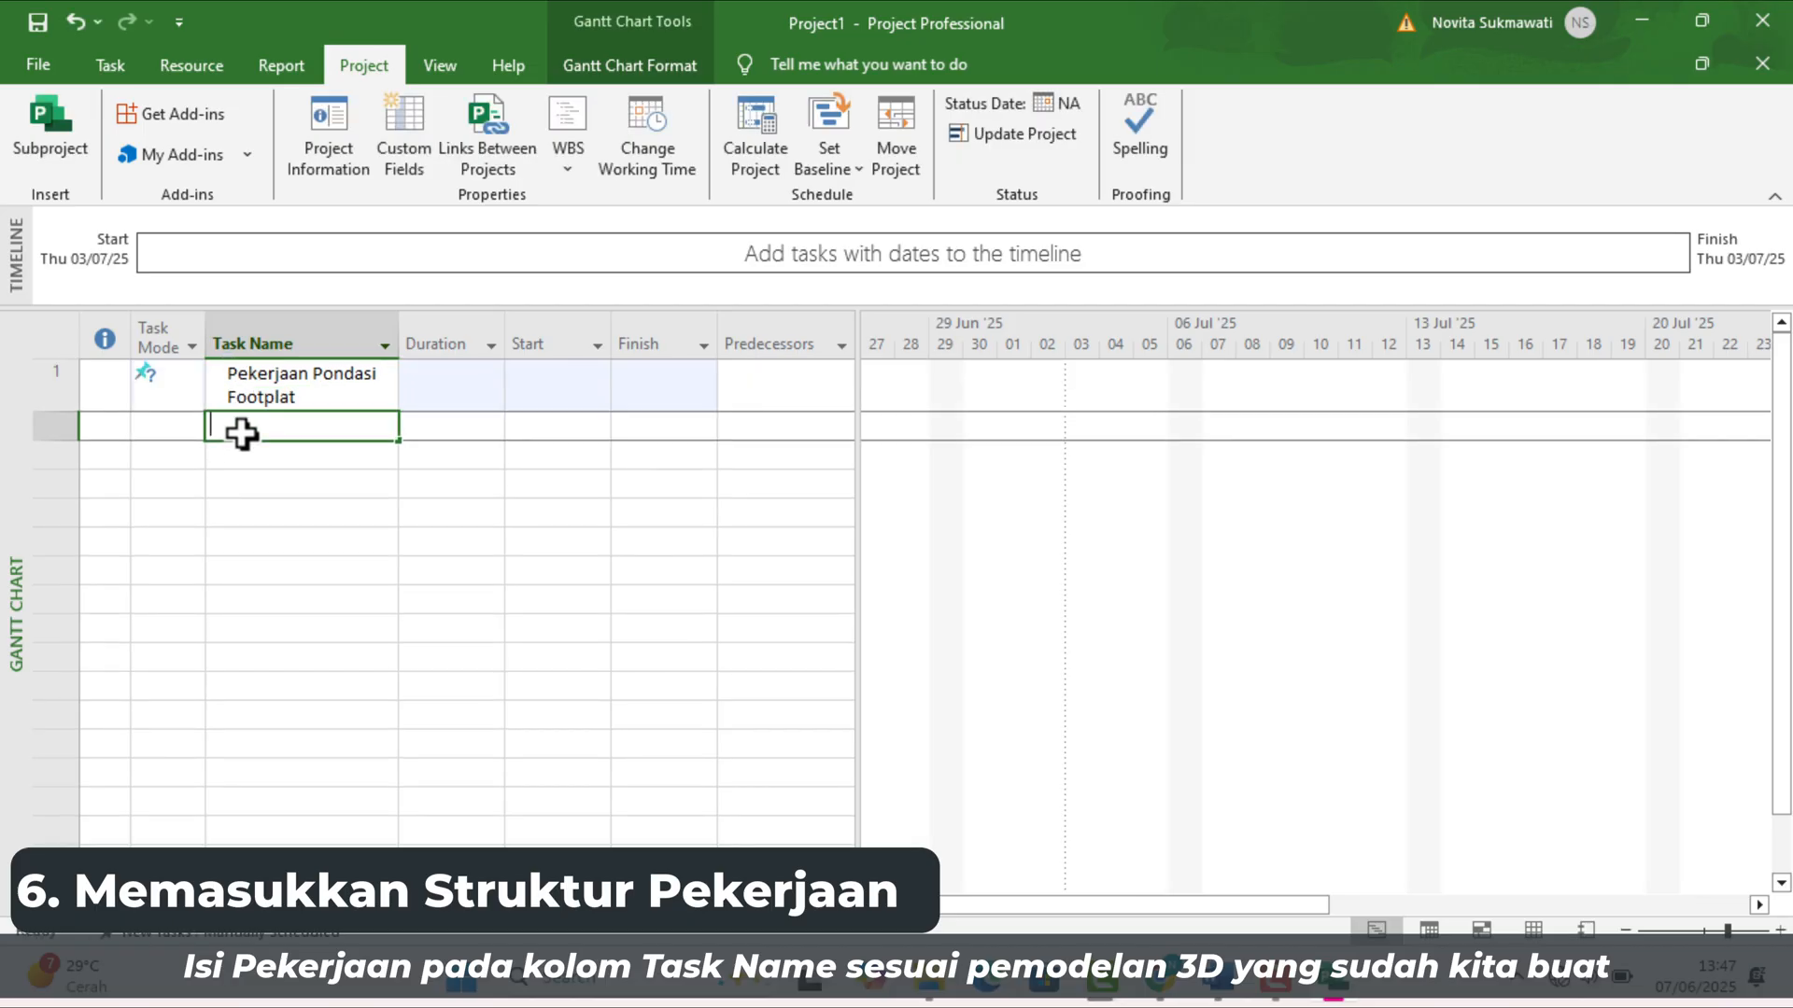
pyautogui.write('nulang')
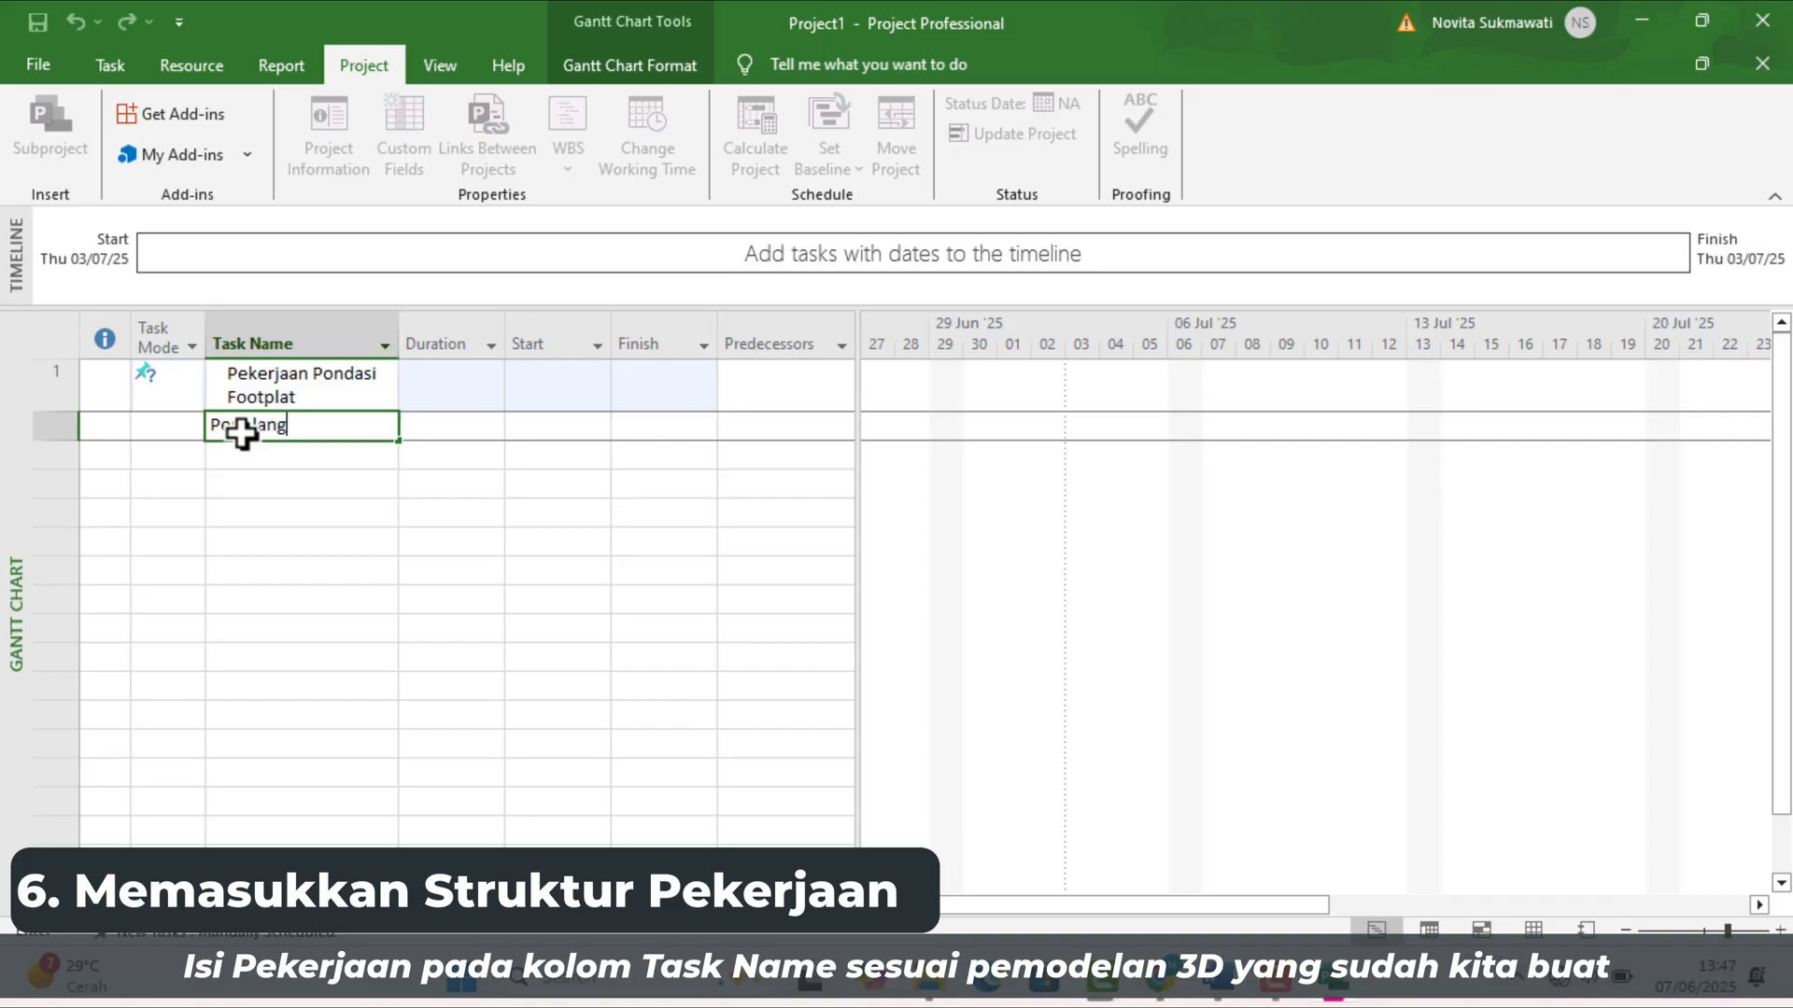
pyautogui.write('an Footplat')
pyautogui.press('Return')
pyautogui.write('Pengecoran Footplat')
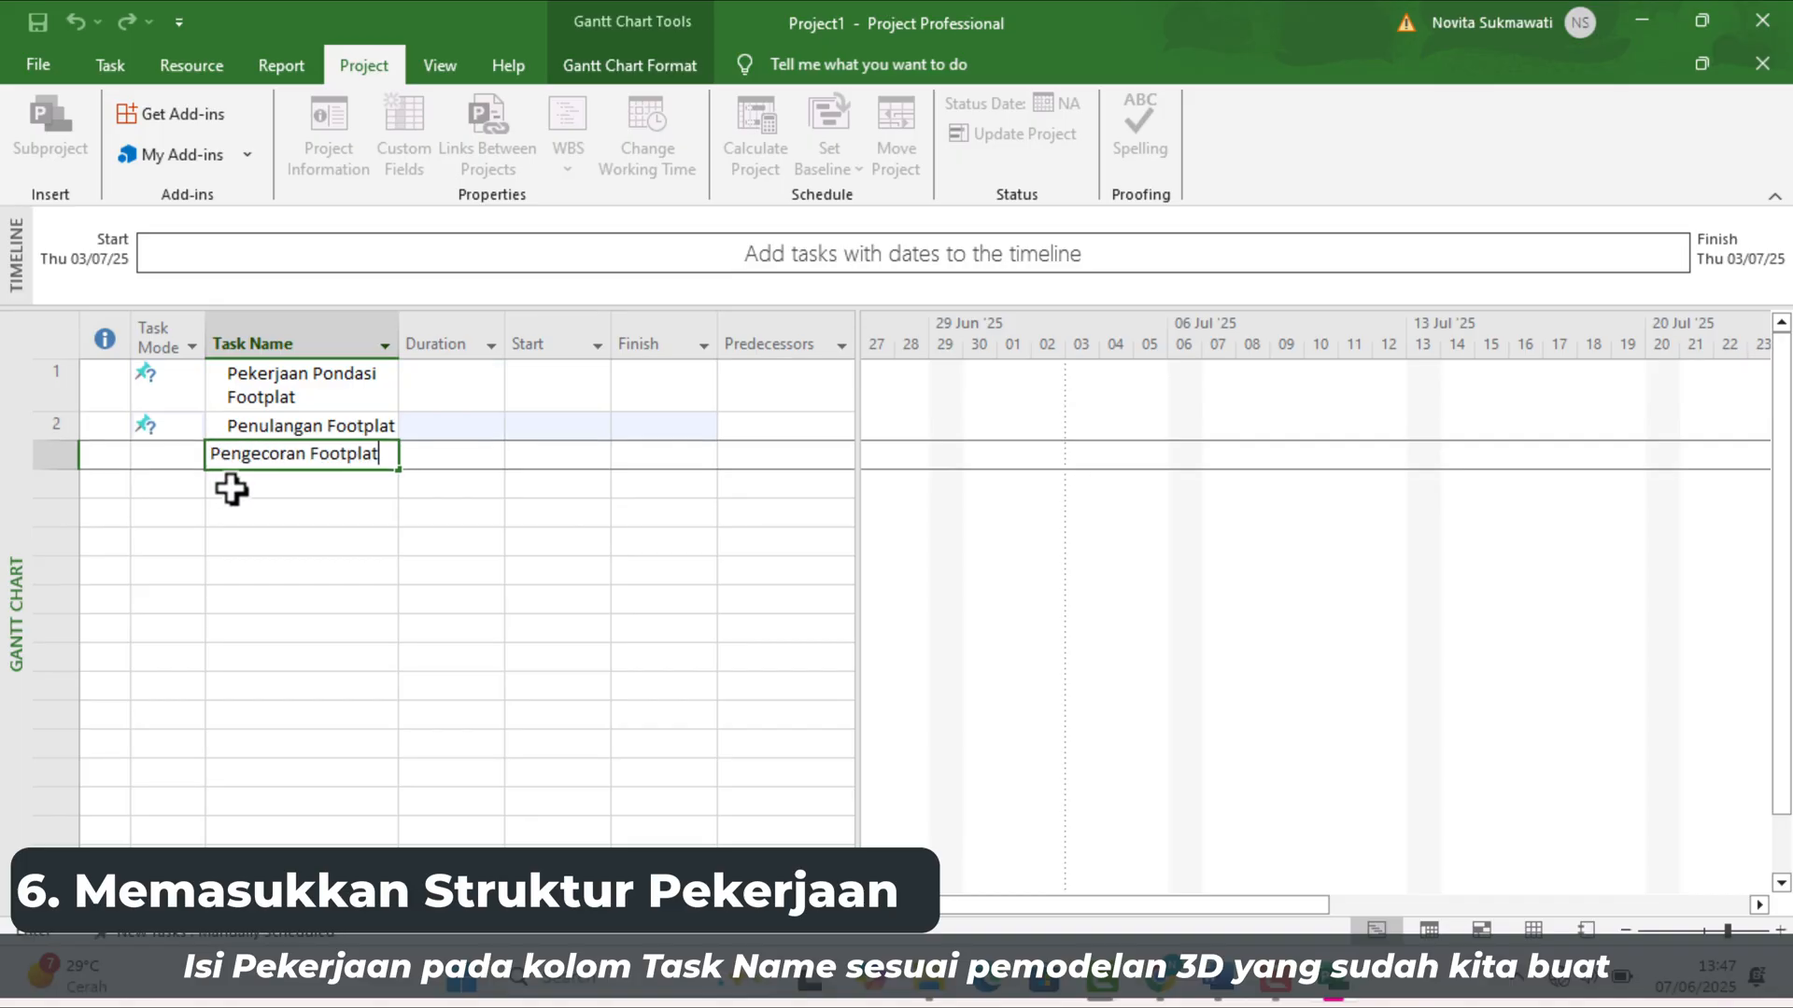
pyautogui.press('Return')
# Step: Add the tasks "Pekerjaan Pondasi Batu Kali", "Penulangan Sloof" and "Pengecoran Sloof" in the next three rows
pyautogui.write('Pekerjaan Pondasi Batu Kali')
pyautogui.press('Return')
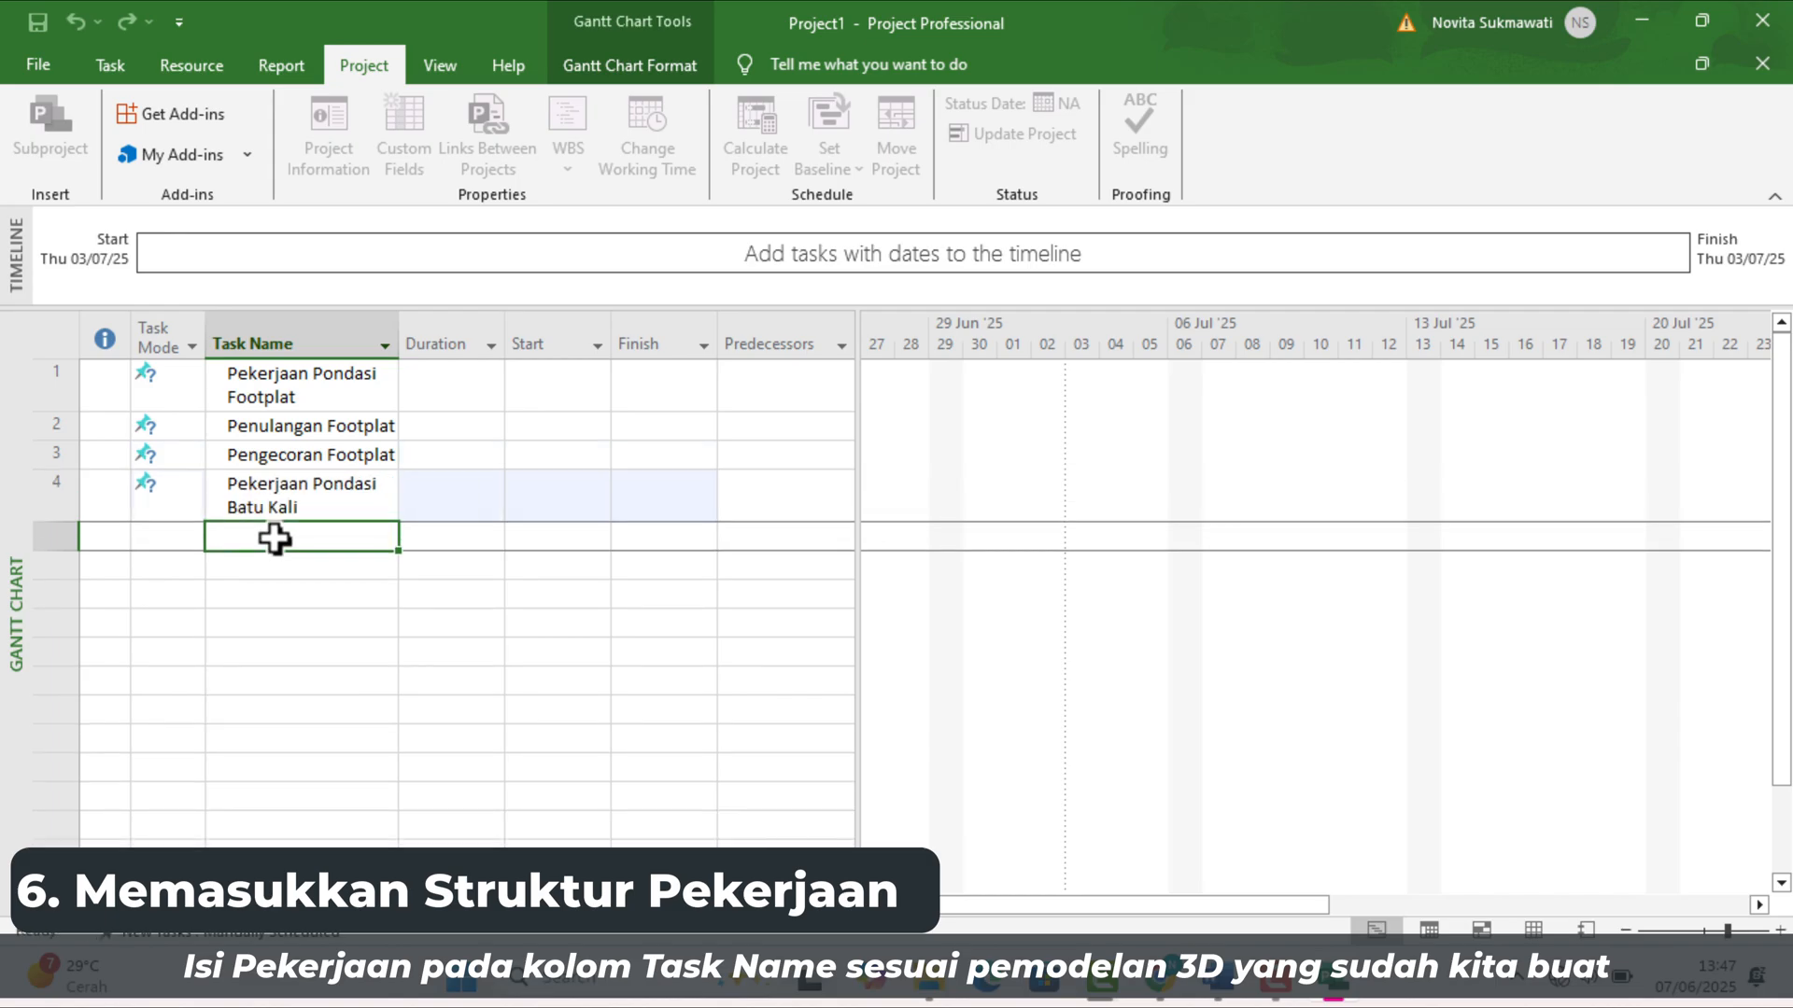
pyautogui.write('Penulangan Sloof')
pyautogui.press('Return')
pyautogui.write('Pengecoran Sloof')
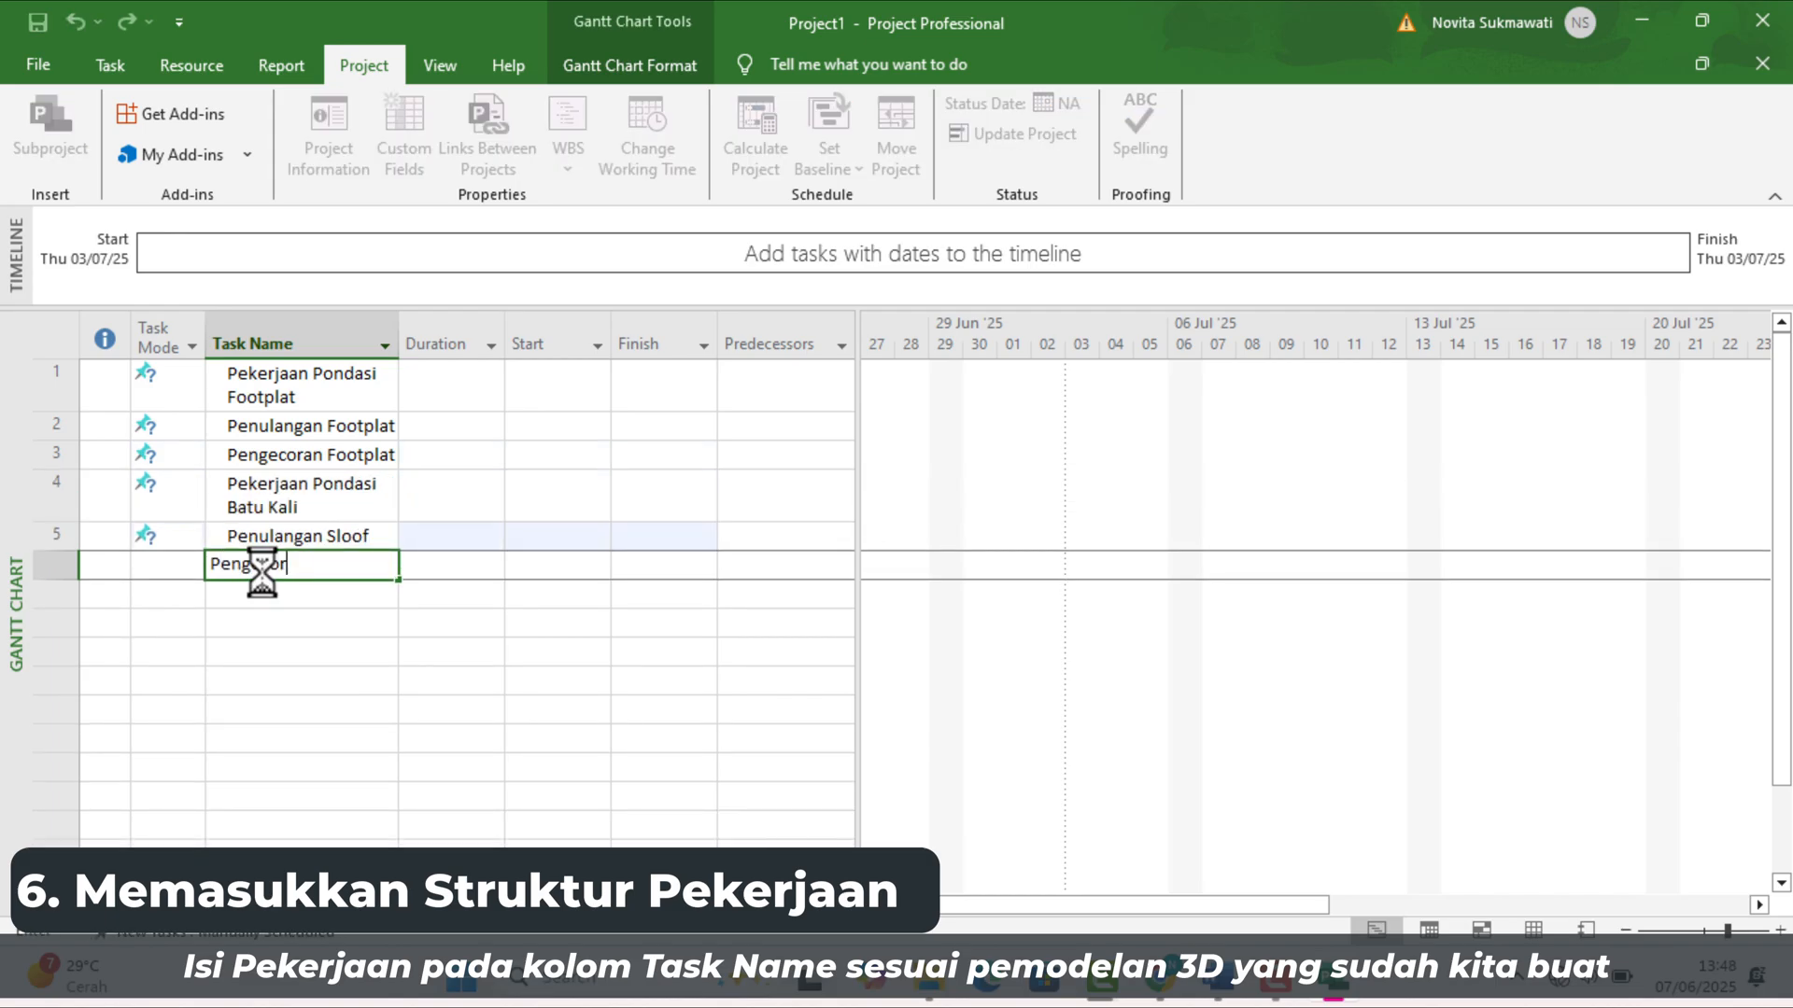
pyautogui.press('Return')
# Step: Add the first-floor column tasks "Pekerjaan Kolom Lantai 1", "Penulangan Kolom Lantai 1" and "Pengecoran Kolom Lantai 1" to the list
pyautogui.write('Pekerjaan Kolom Lantai 1')
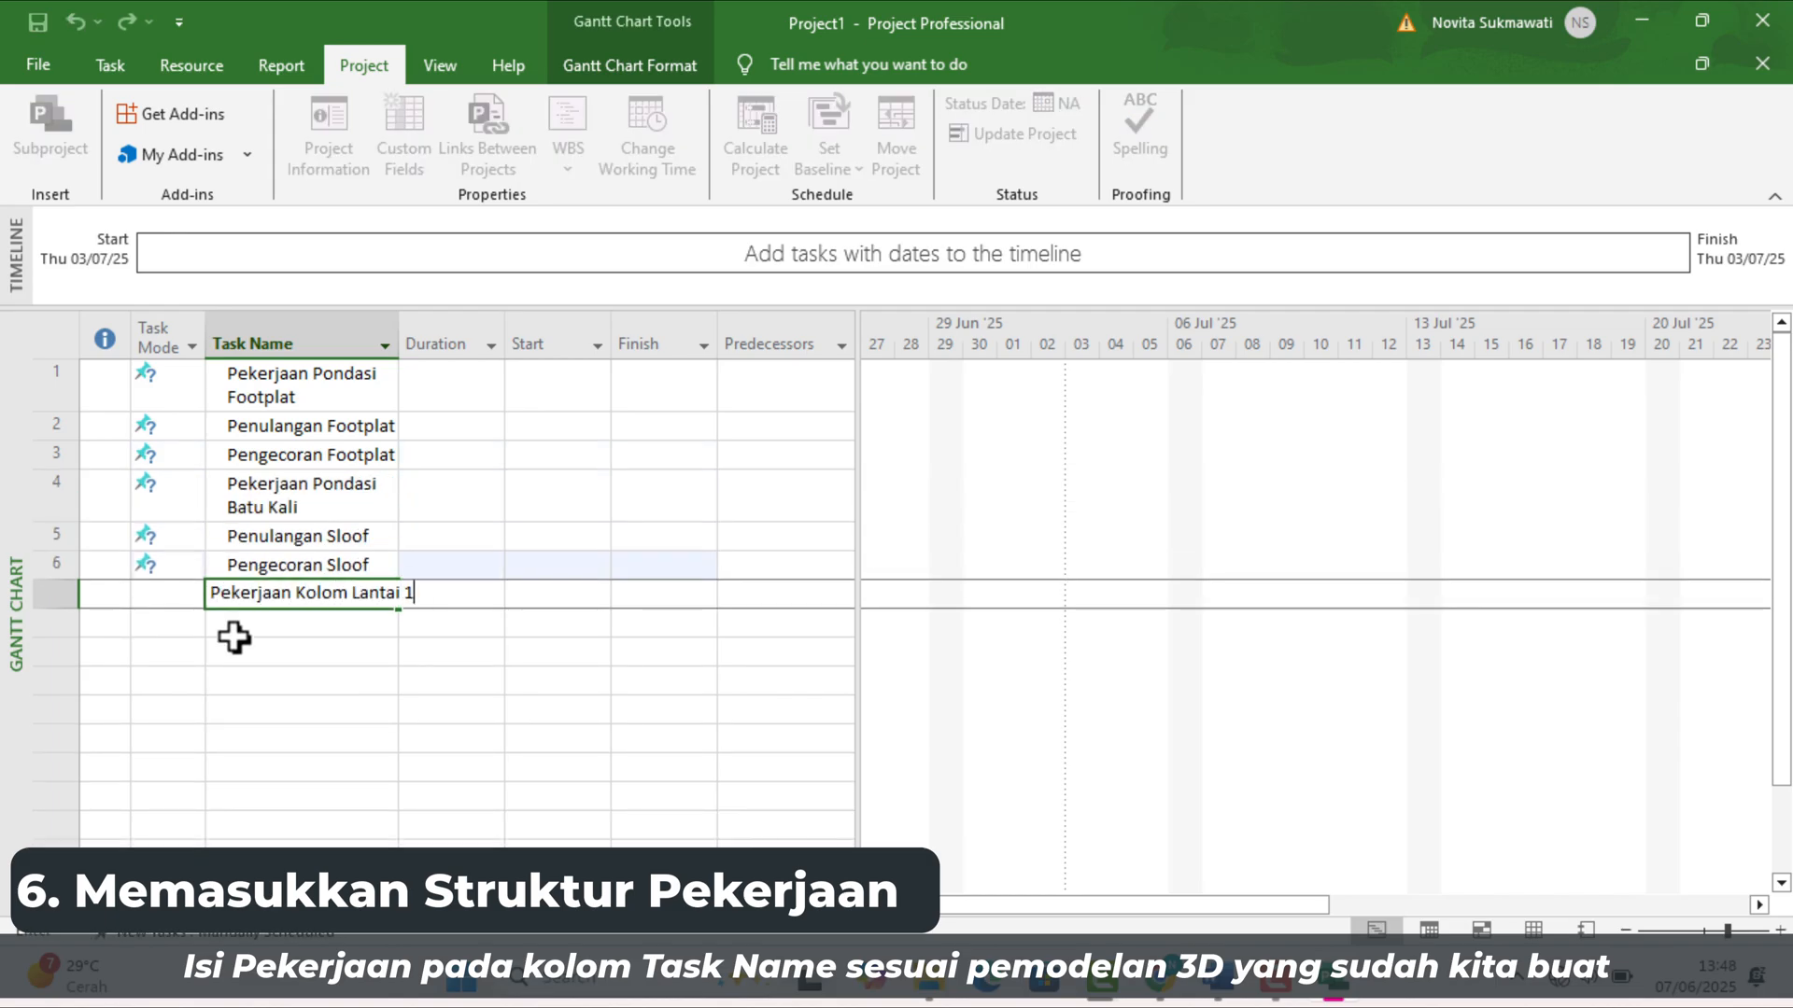
pyautogui.press('Return')
pyautogui.write('Penulangan Kolom Lantai 1')
pyautogui.press('Return')
pyautogui.write('Pengecoran Kolom Lantai')
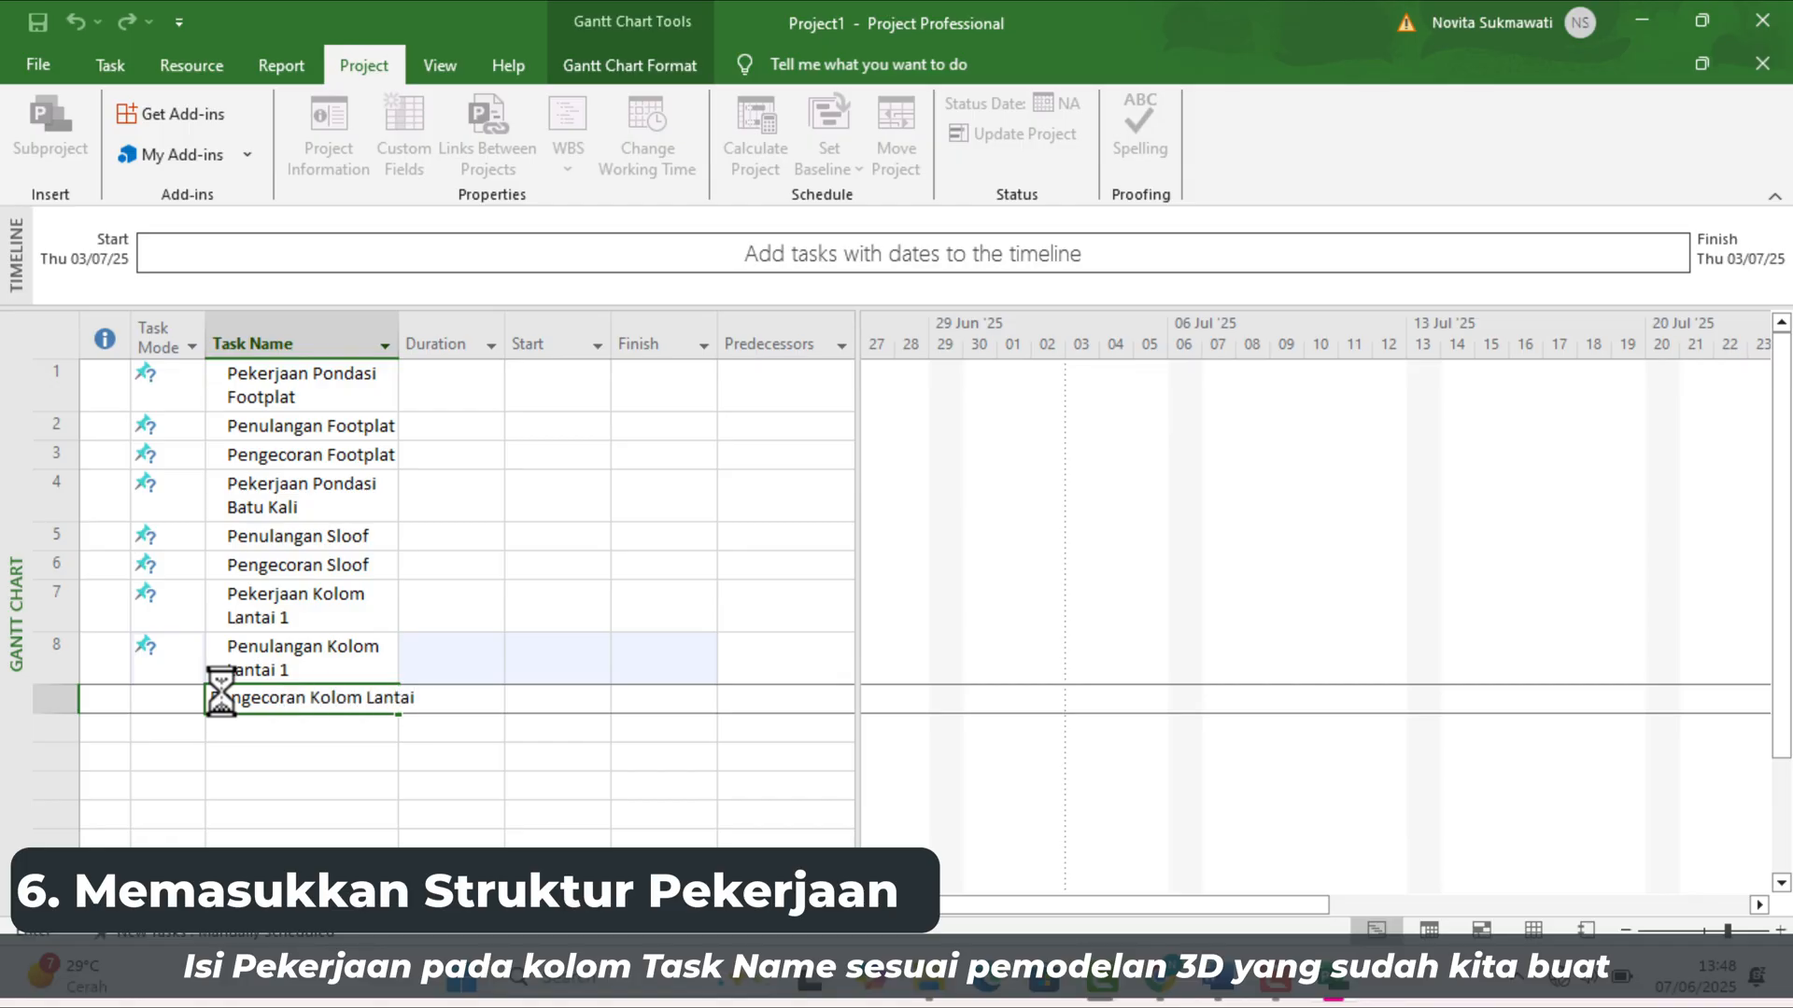
pyautogui.write(' 1')
pyautogui.press('Return')
# Step: Add the beam tasks "Pekerjaan Balok", "Penulangan Balok" and "Pengecoran Balok" in rows 10 to 12
pyautogui.write('Pekerjaan Balok')
pyautogui.press('Return')
pyautogui.write('Penulangan Balok')
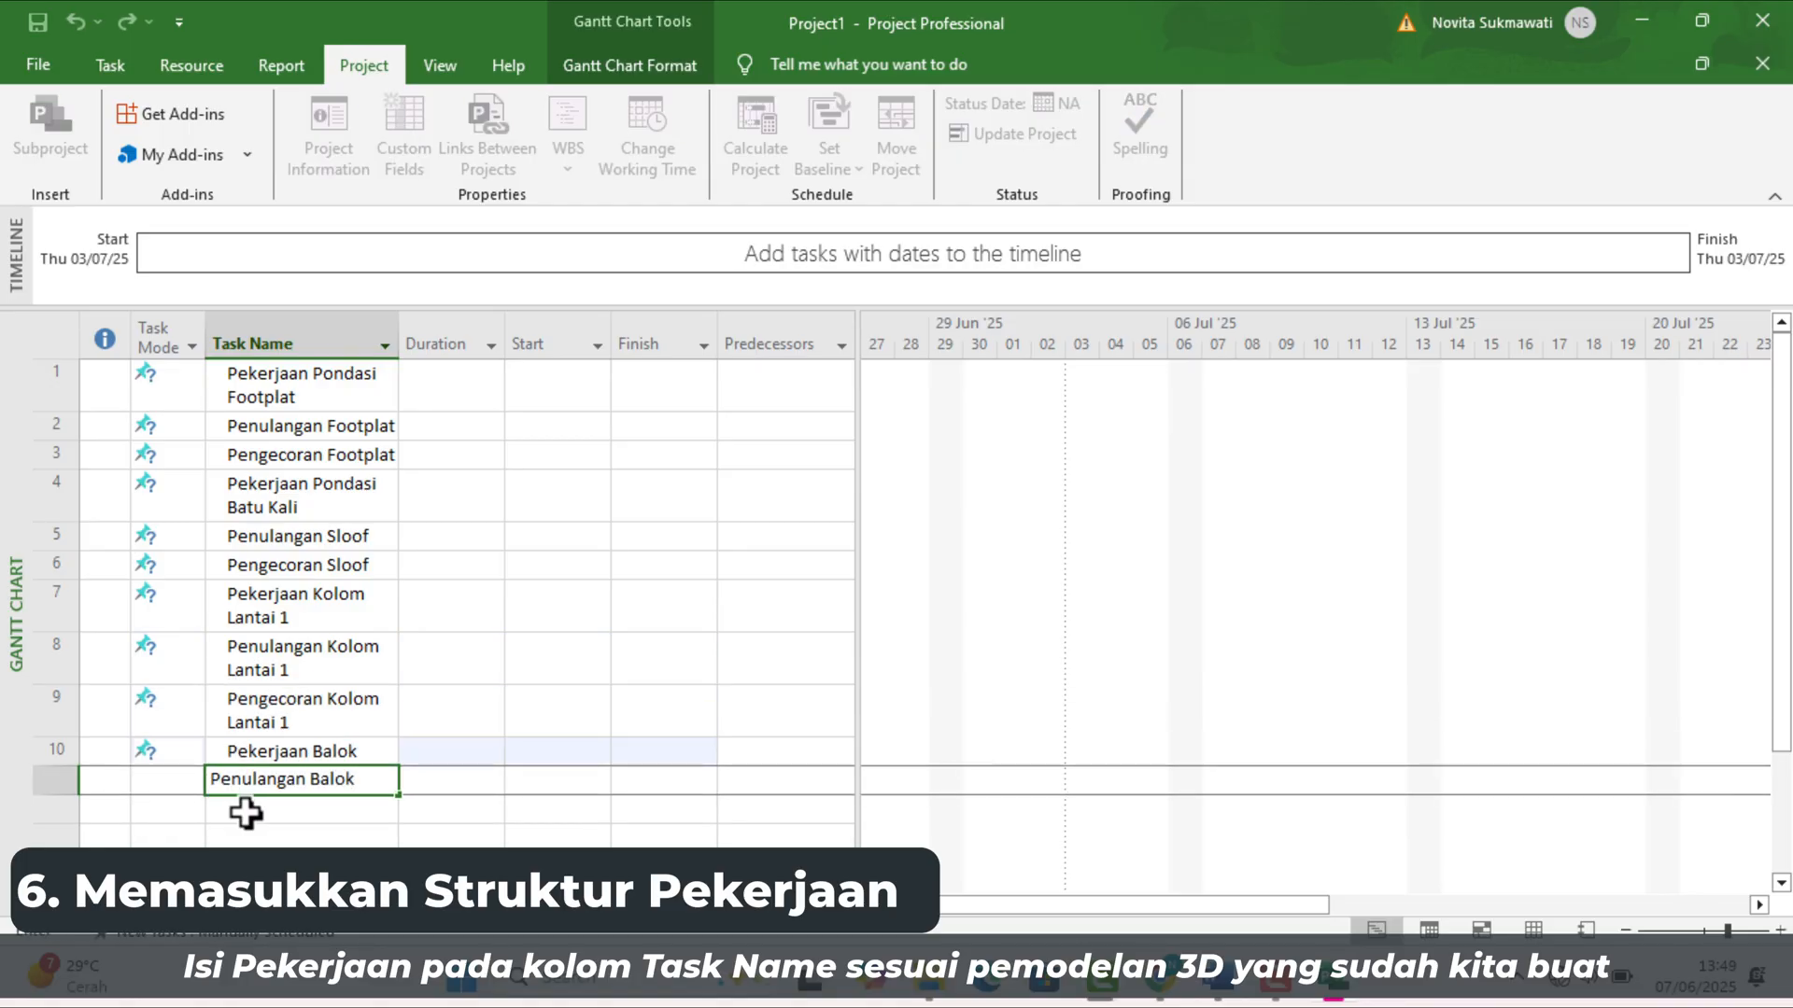
pyautogui.press('Return')
pyautogui.write('Pengecoran Balok')
pyautogui.press('Return')
# Step: Add the slab tasks "Pekerjaan Plat Lantai", "Penulangan Plat Lantai" and "Pengecoran Plat Lantai 2" in rows 13 to 15
pyautogui.write('Penulangan Plat Lantai')
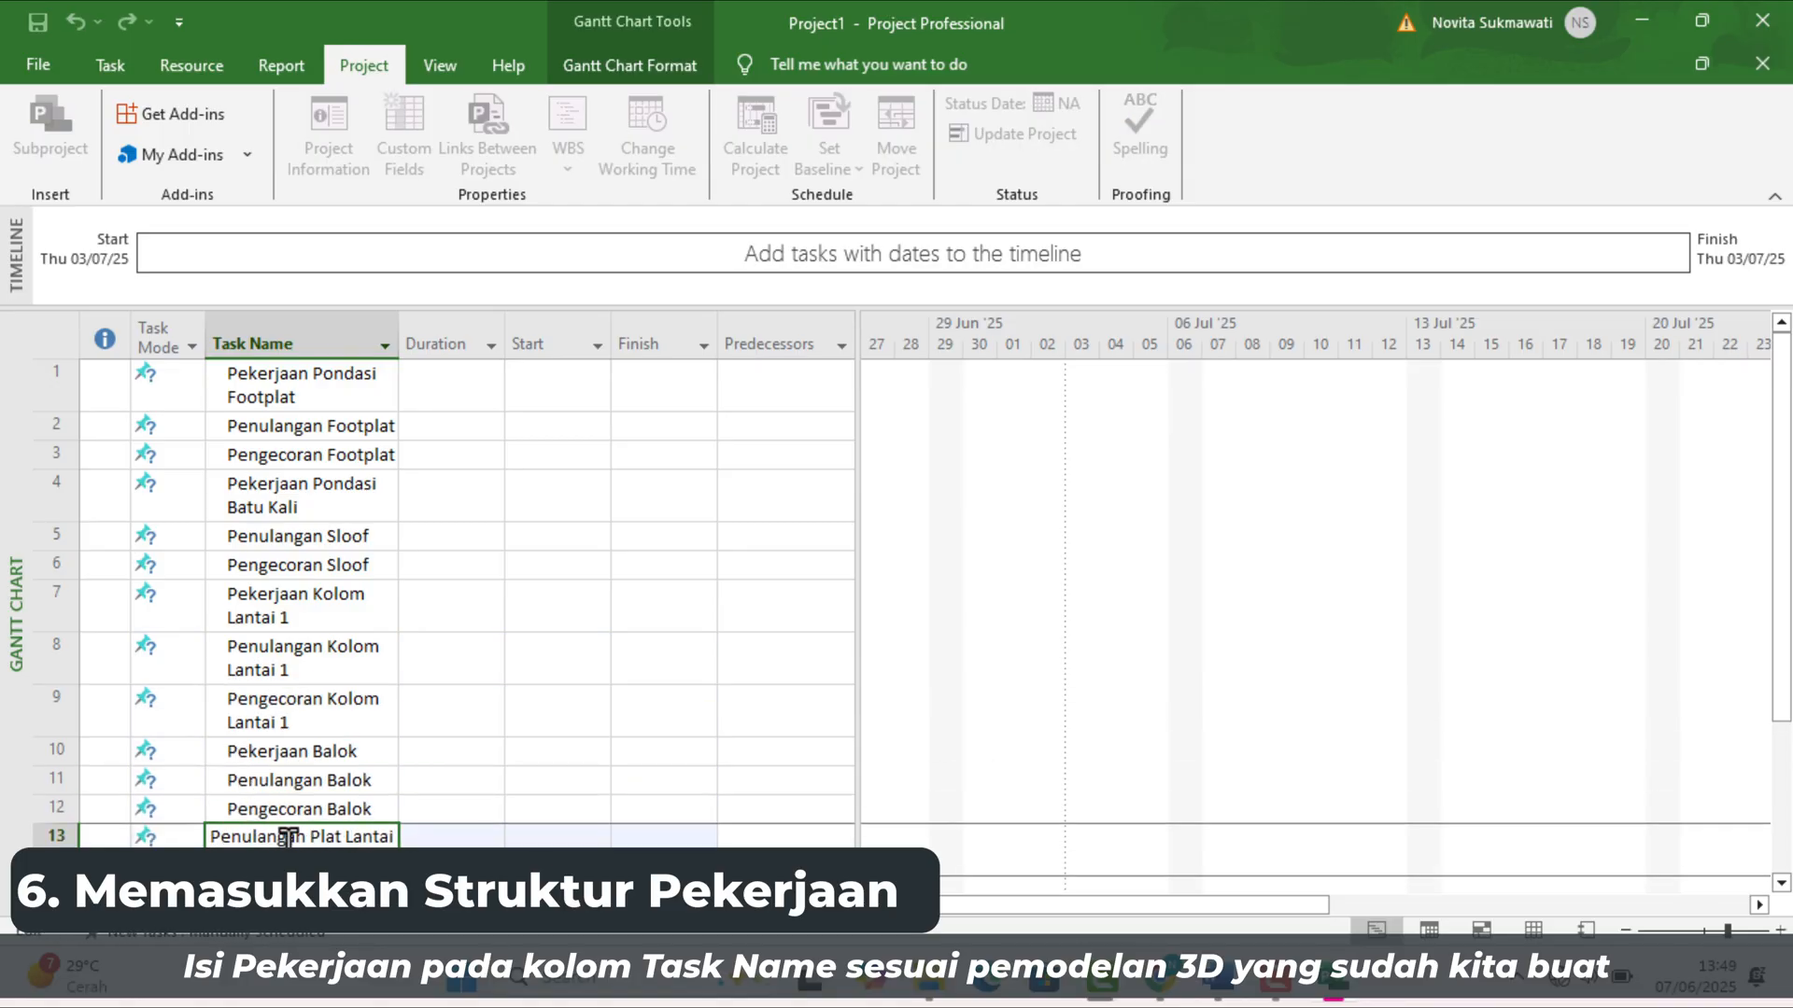
pyautogui.moveTo(229, 836); pyautogui.dragTo(398, 834)
pyautogui.write('kerjaan Plat Lantai')
pyautogui.press('Return')
pyautogui.write('Penulangan Plat Lantai')
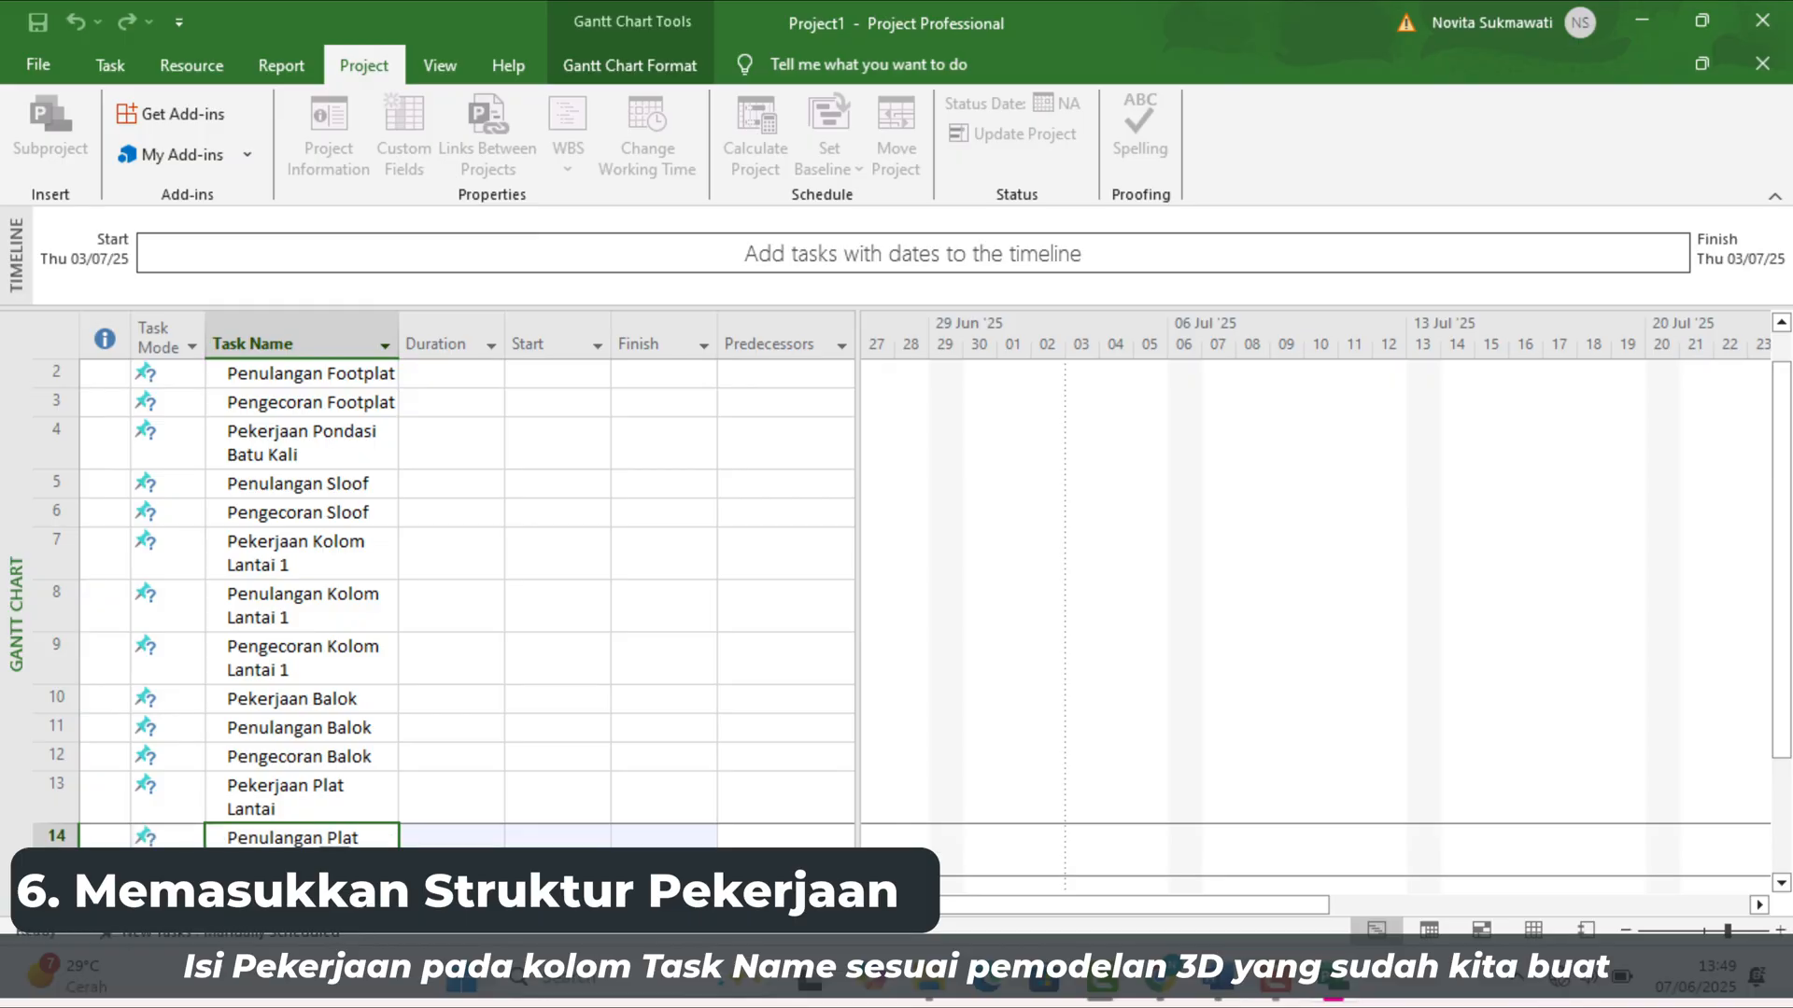
pyautogui.press('Return')
pyautogui.write('Pengecoran Plat Lantai 2')
pyautogui.press('Return')
# Step: Rename task 14 to "Penulangan Plat Lantai 2" and task 13 to "Pekerjaan Plat Lantai 2"
pyautogui.doubleClick(306, 637)
pyautogui.click(744, 317)
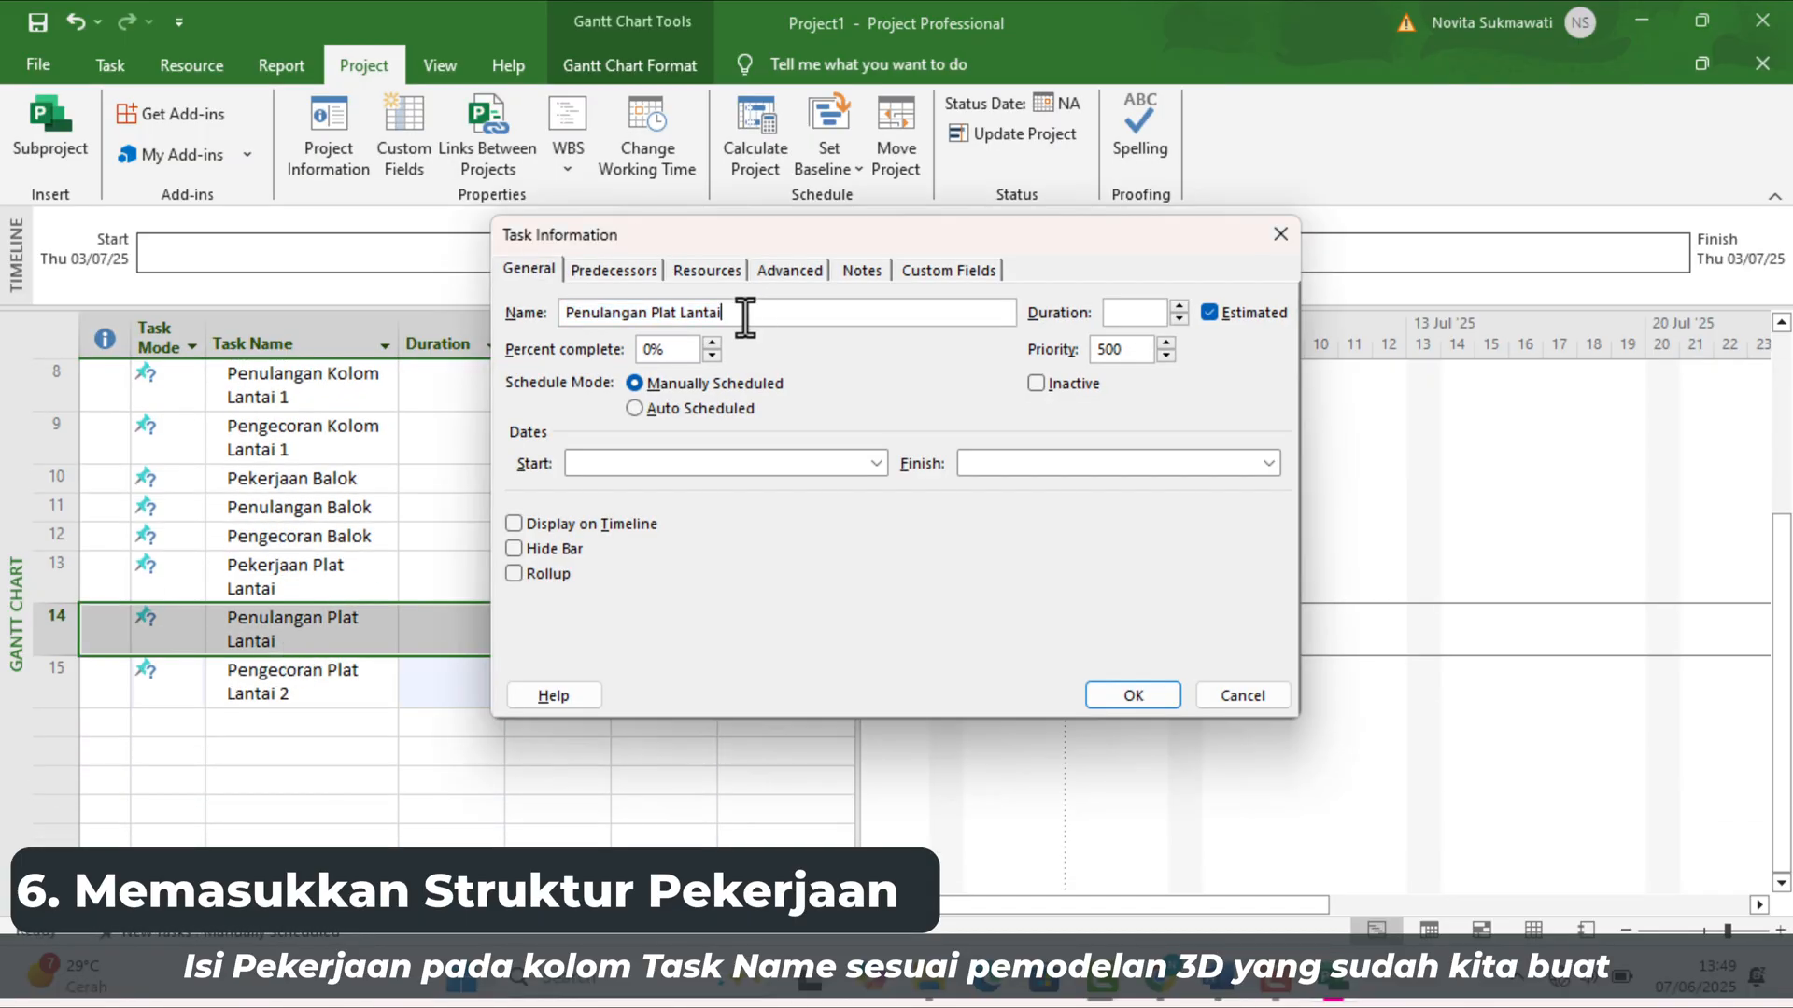
pyautogui.write('2')
pyautogui.click(1108, 706)
pyautogui.click(305, 585)
pyautogui.click(305, 586)
pyautogui.write('P')
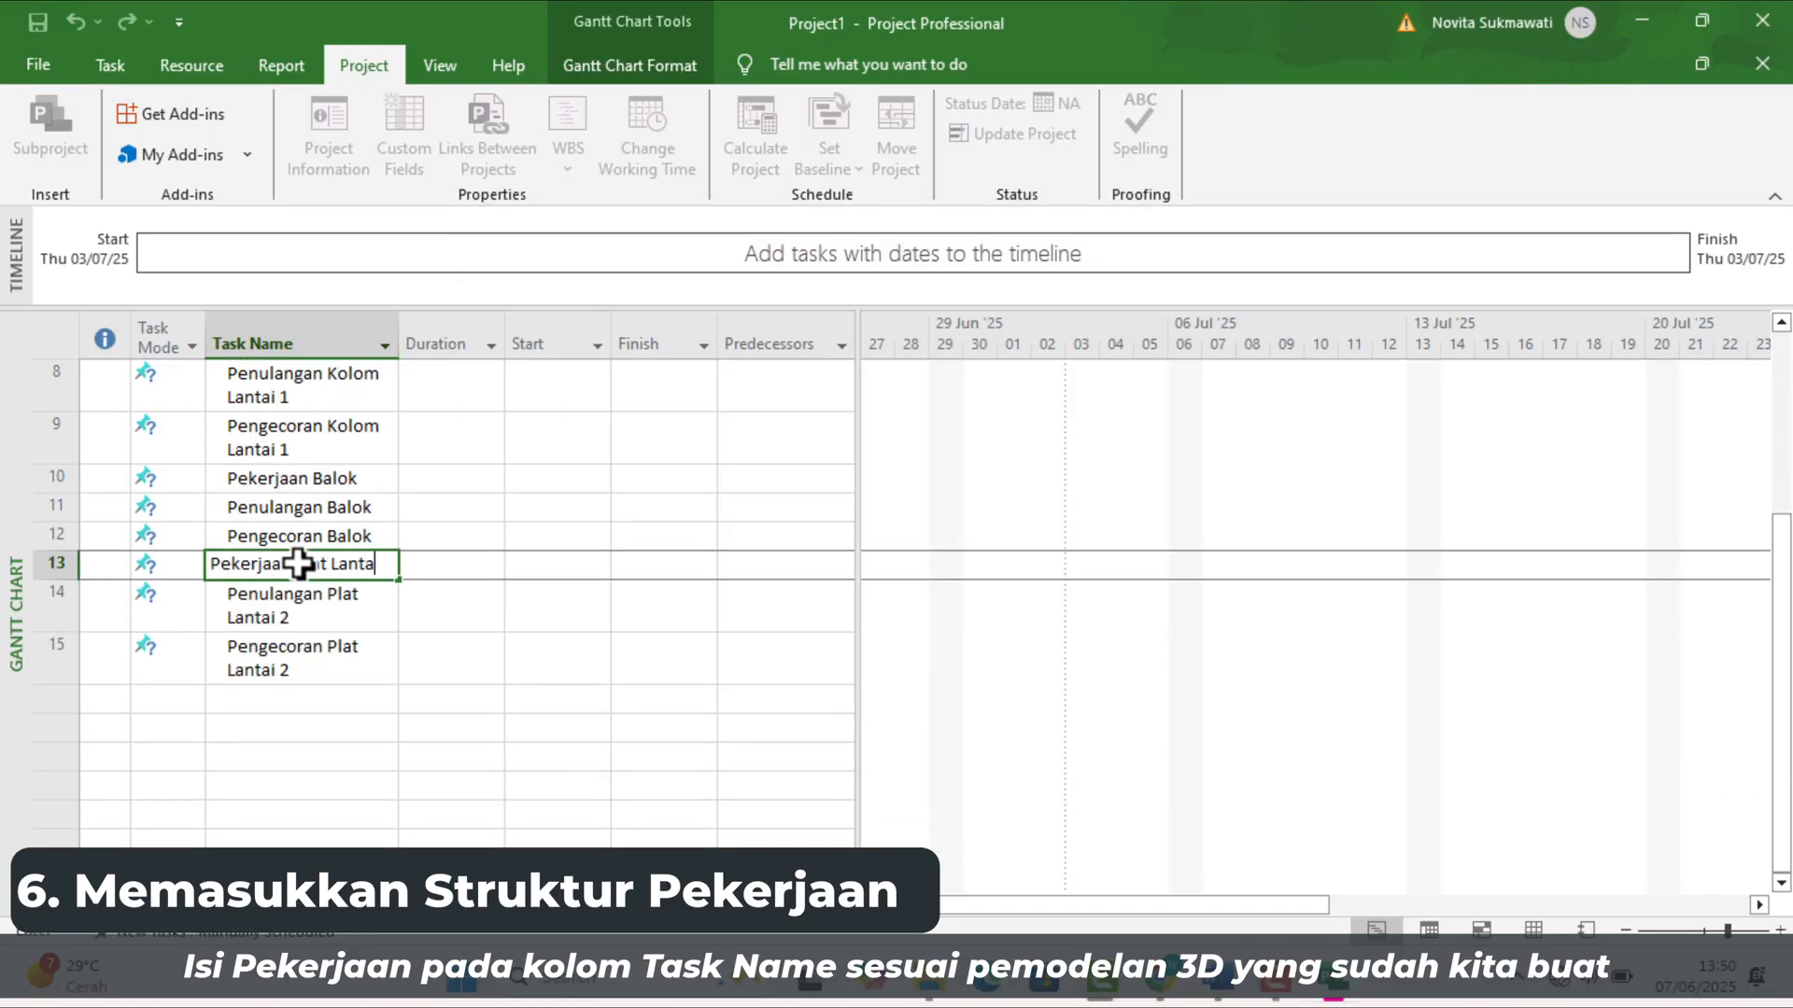
# Step: Add the second-floor column tasks "Pekerjaan Kolom Lantai 2", "Penulangan Kolom Lantai 2" and "Pengecoran Kolom Lantai 2" at the end of the list
pyautogui.click(336, 733)
pyautogui.write('Pekerjaan B')
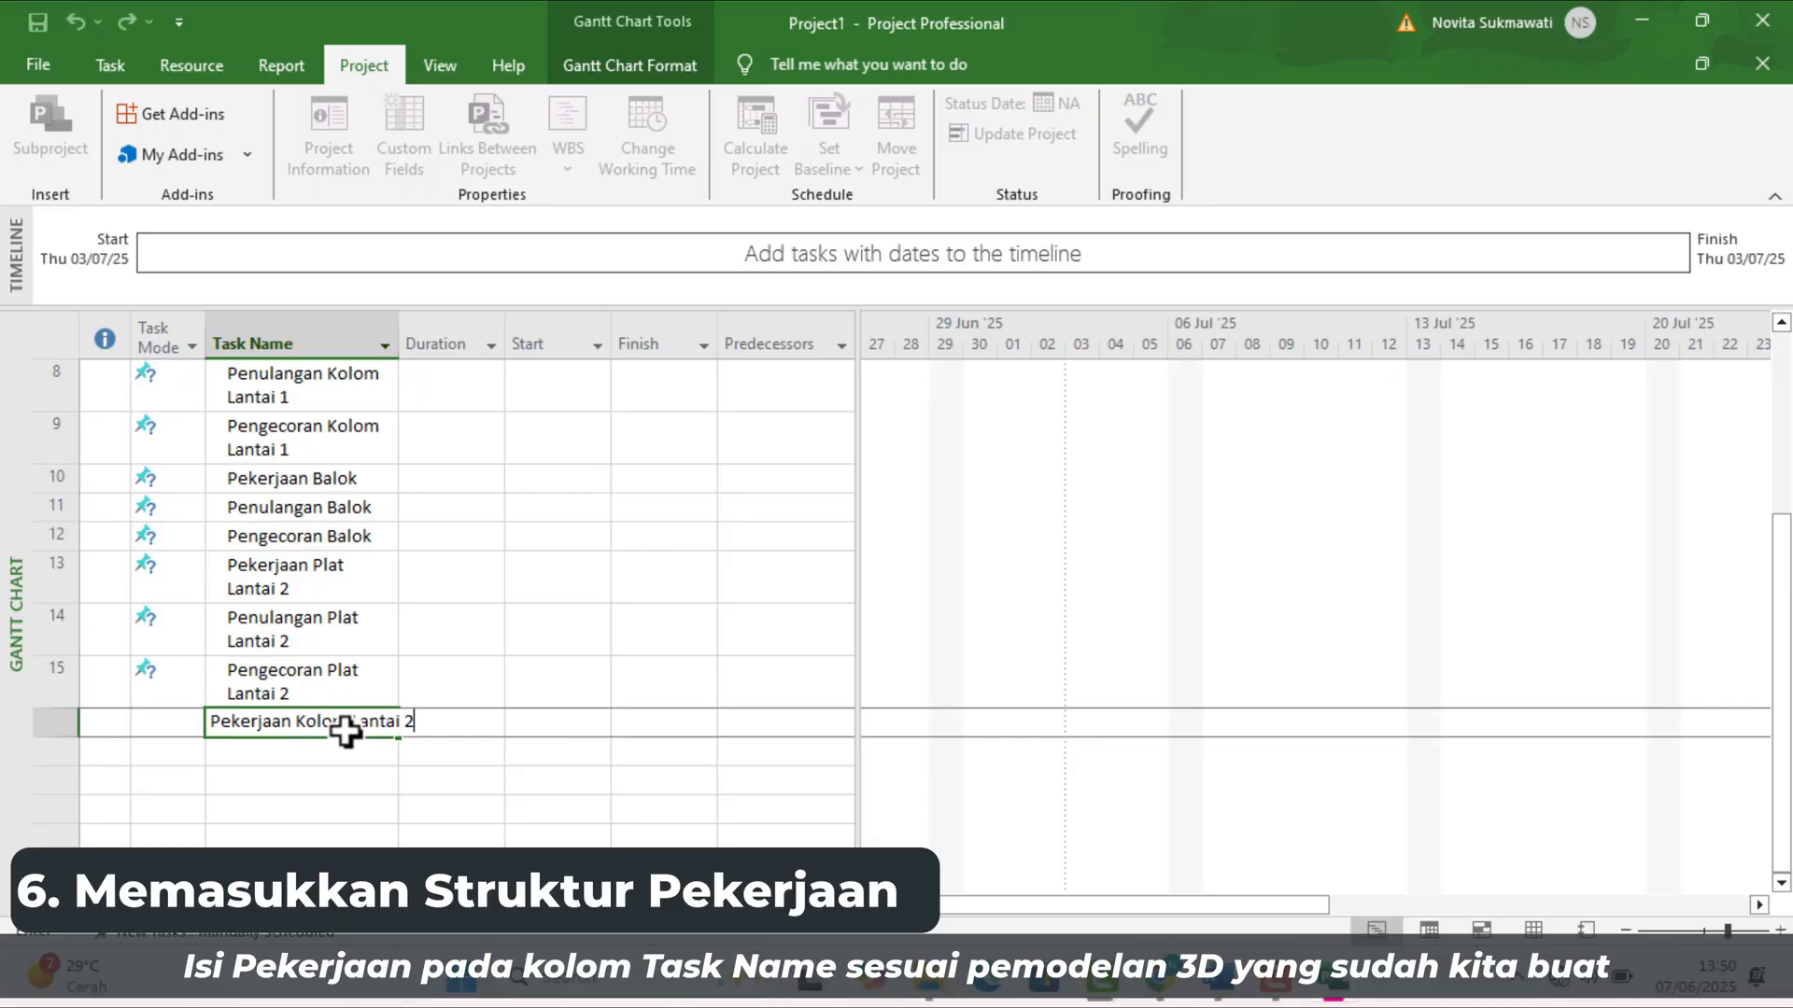
pyautogui.press('Return')
pyautogui.write('Peke')
pyautogui.press('Return')
pyautogui.write('Pengec')
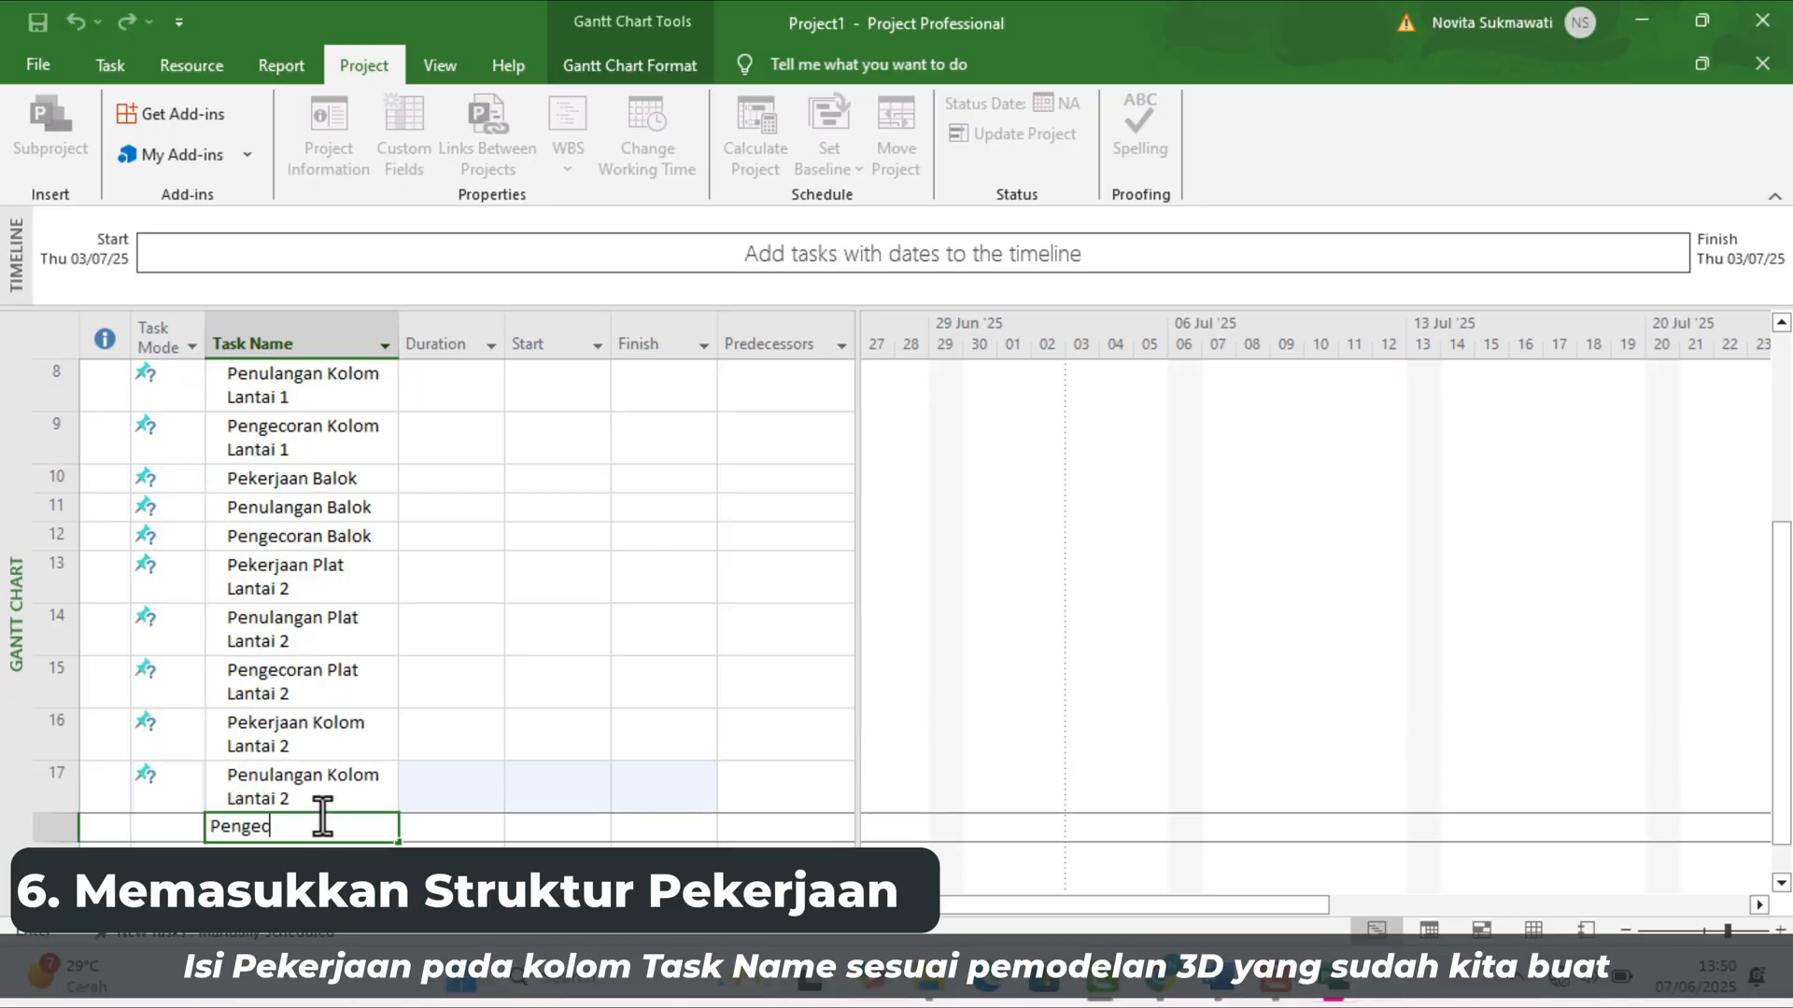
pyautogui.write('oran Kolom Lantai 2')
pyautogui.press('Return')
# Step: Add the ring beam tasks "Pekerjaan Ringbalk", "Penulangan Ringbalk" and "Pengecoran Ringbalk" in rows 19 to 21
pyautogui.write('Pekerjaan Ringbalk')
pyautogui.press('Return')
pyautogui.write('Penulangan Ringbalk')
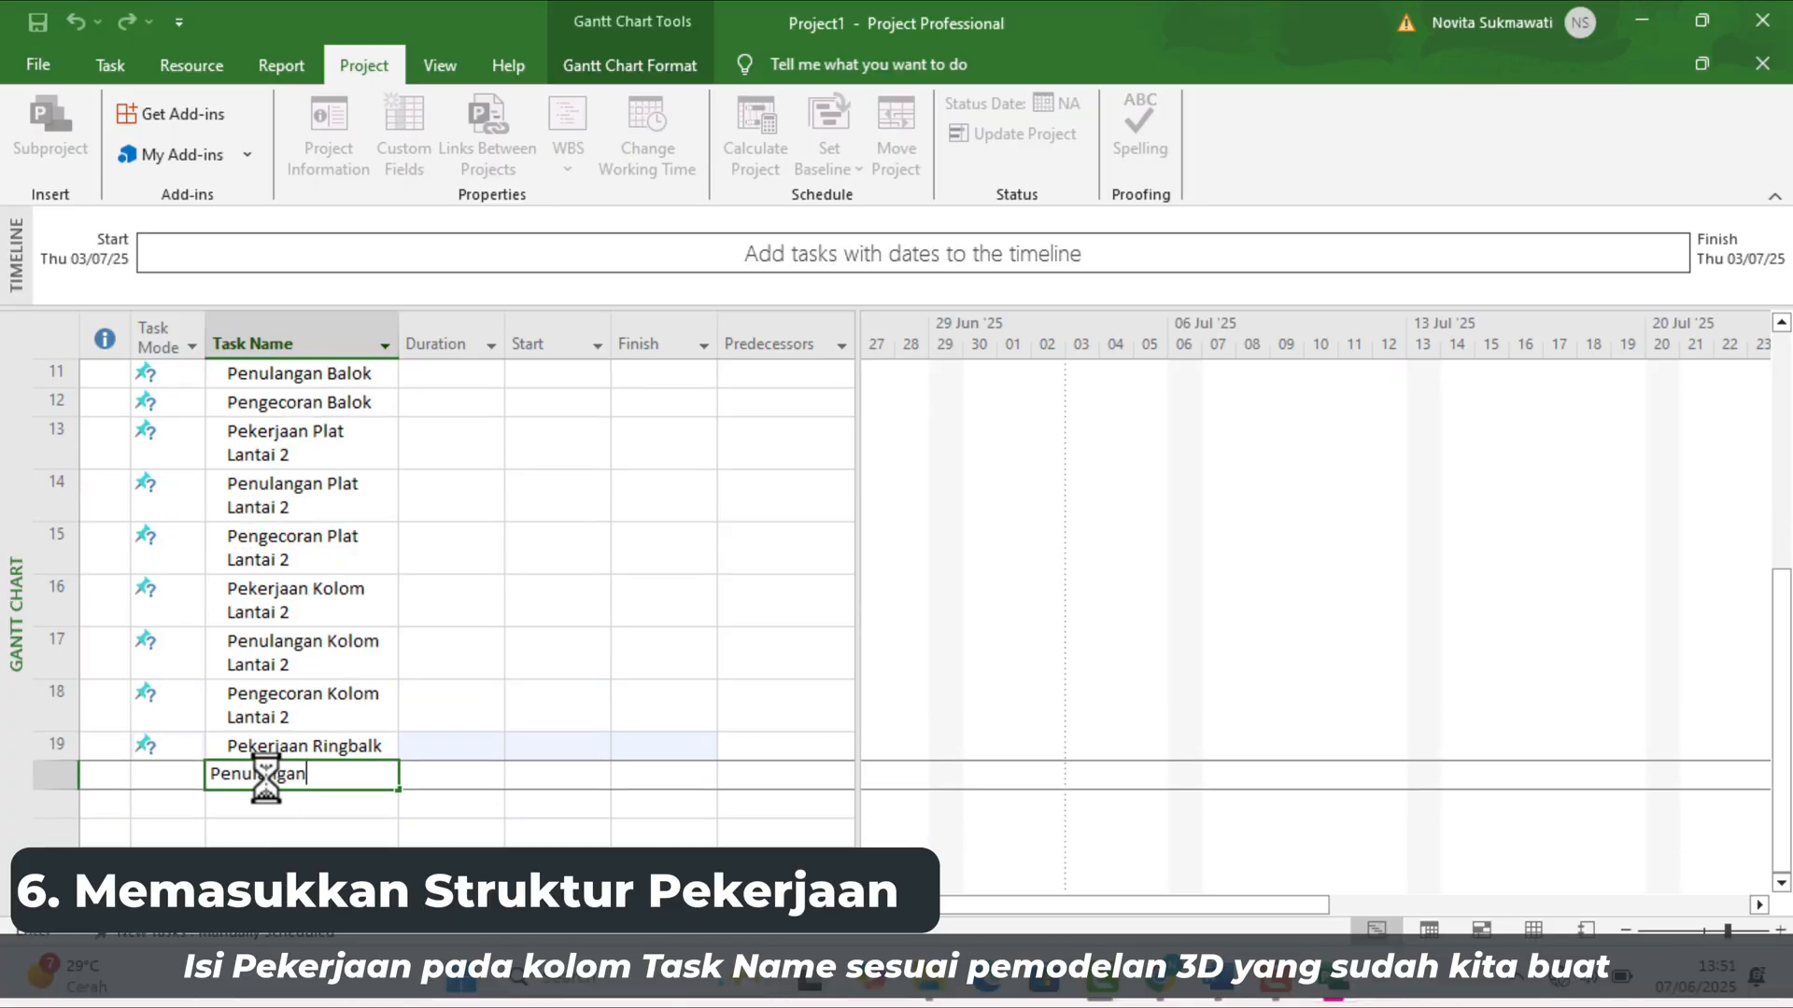
pyautogui.press('Return')
pyautogui.write('p')
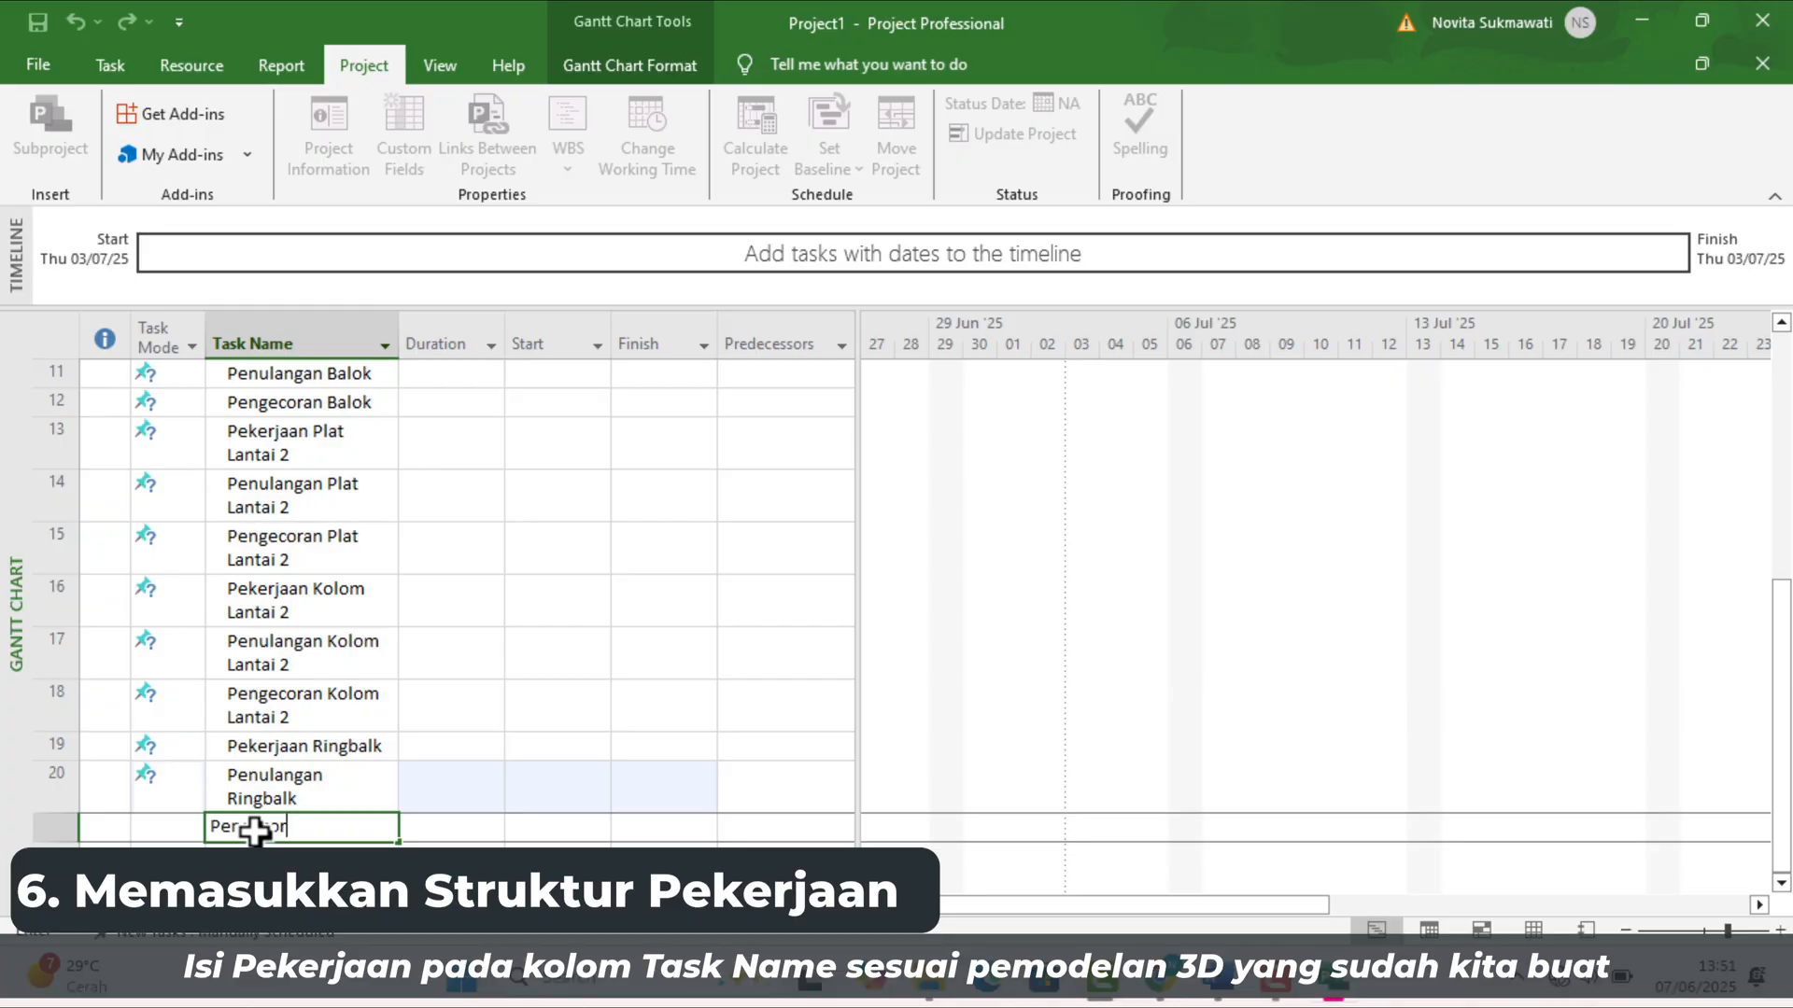
pyautogui.press('Return')
# Step: Add the roof tasks "Pekerjaan Atap" and "Pekerjaan Rangka Kuda-Kuda" at the end of the task list
pyautogui.write('Pekerjaan Atap')
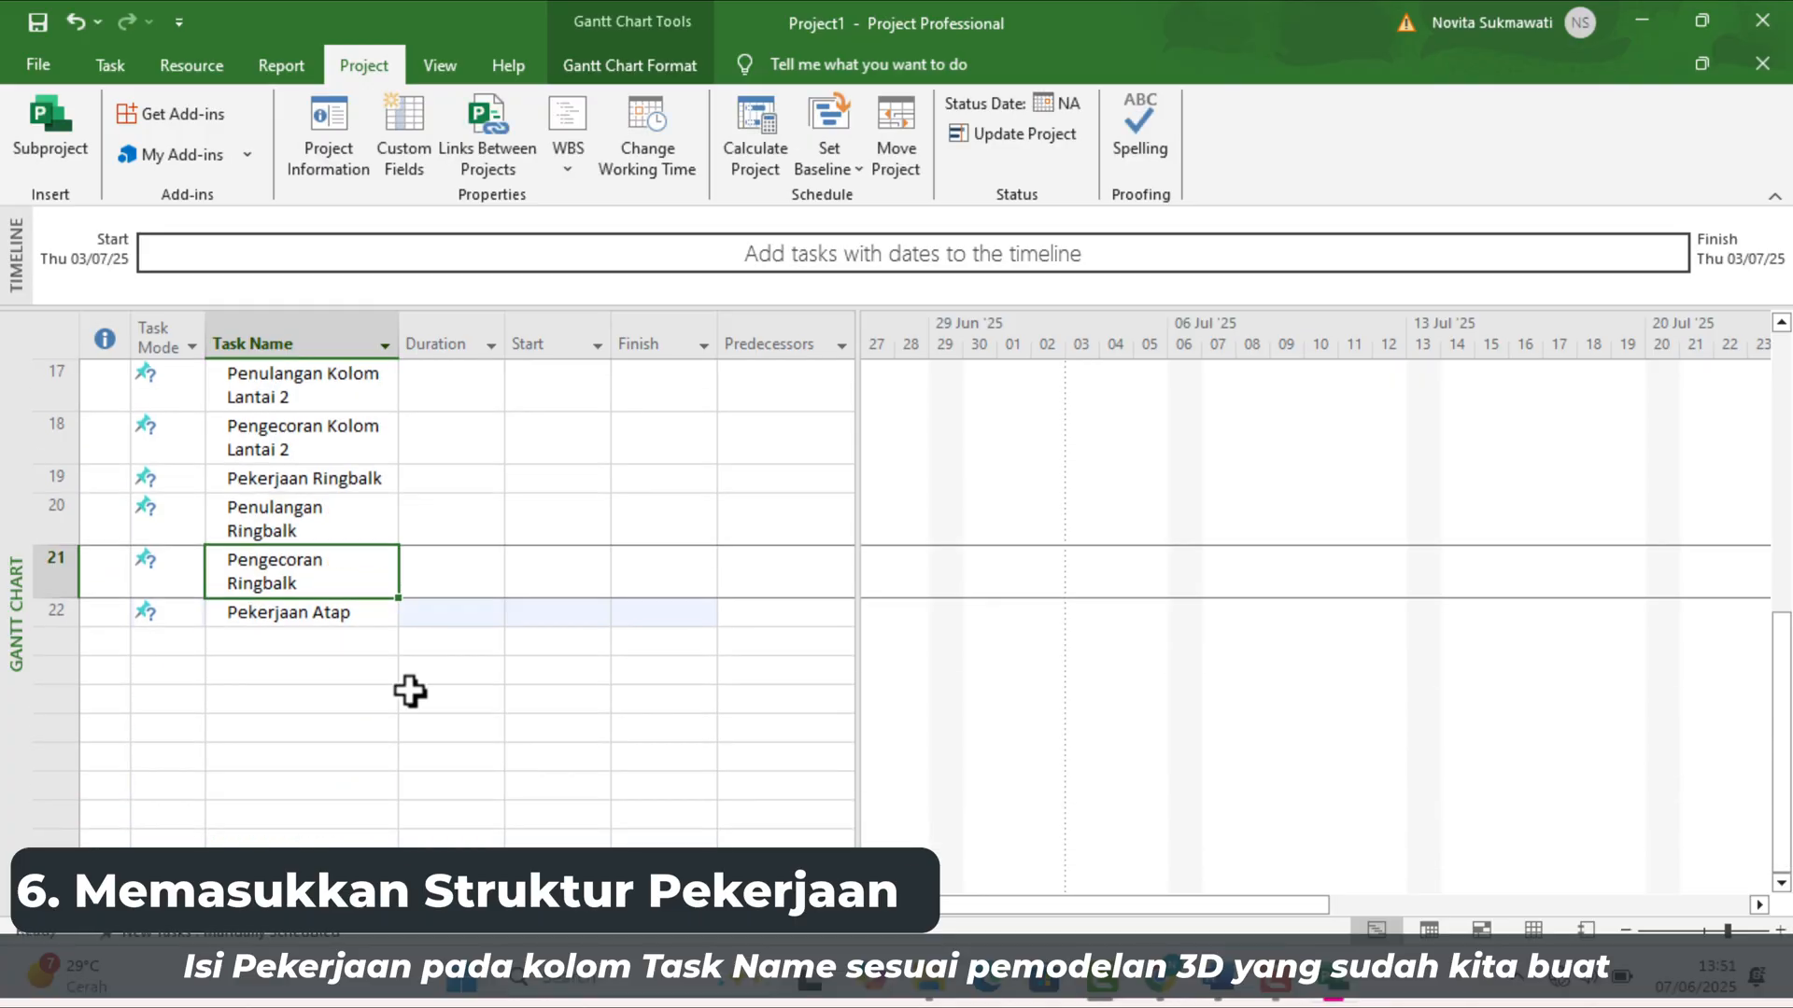
pyautogui.press('Return')
pyautogui.write('Pekerjaan Rangka Kuda')
pyautogui.press('Return')
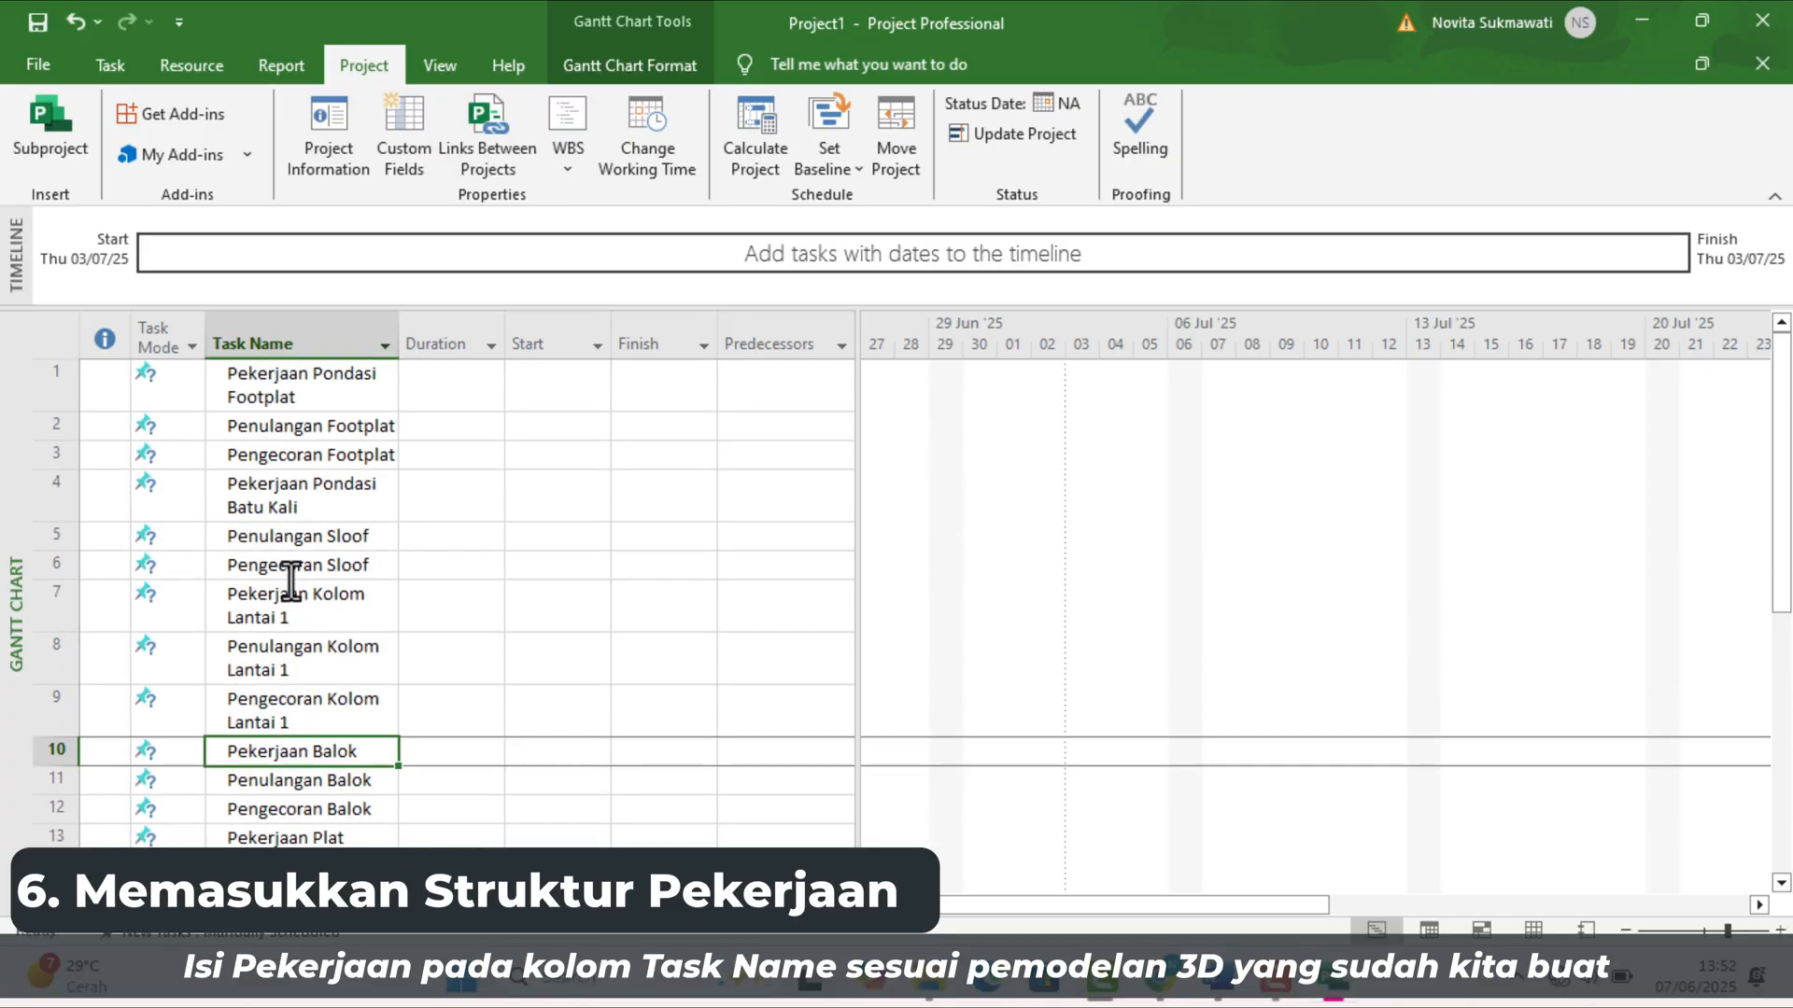
# Step: Cut the tasks from "Pekerjaan Kolom Lantai 1" to the end and paste them three rows lower, leaving rows 7 to 9 blank
pyautogui.moveTo(298, 455); pyautogui.dragTo(298, 551)
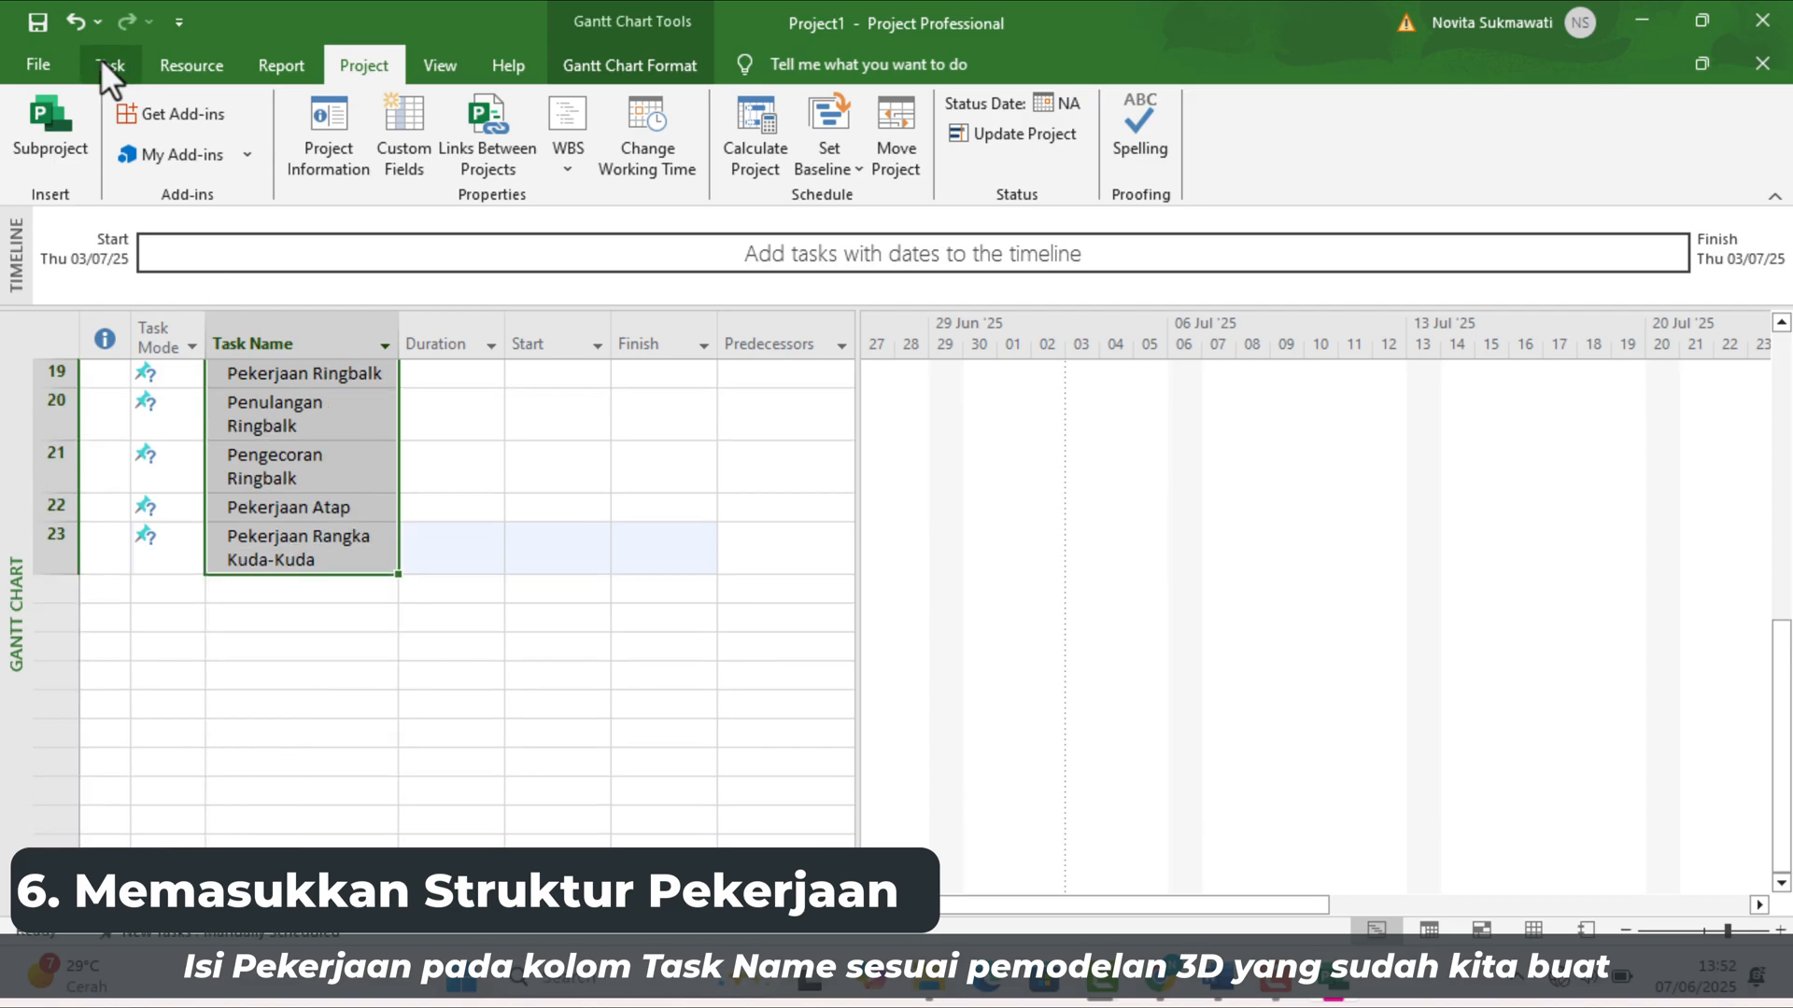
pyautogui.click(109, 65)
pyautogui.click(155, 107)
pyautogui.scroll(5, 289, 600)
pyautogui.click(292, 601)
pyautogui.hotkey('ctrl', 'v')
# Step: Fill blank rows 7 to 9 with "Pekerjaan Plat Lantai 1", "Penulangan Plat Lantai 1" and "Pengecoran Plat Lantai 1"
pyautogui.click(247, 504)
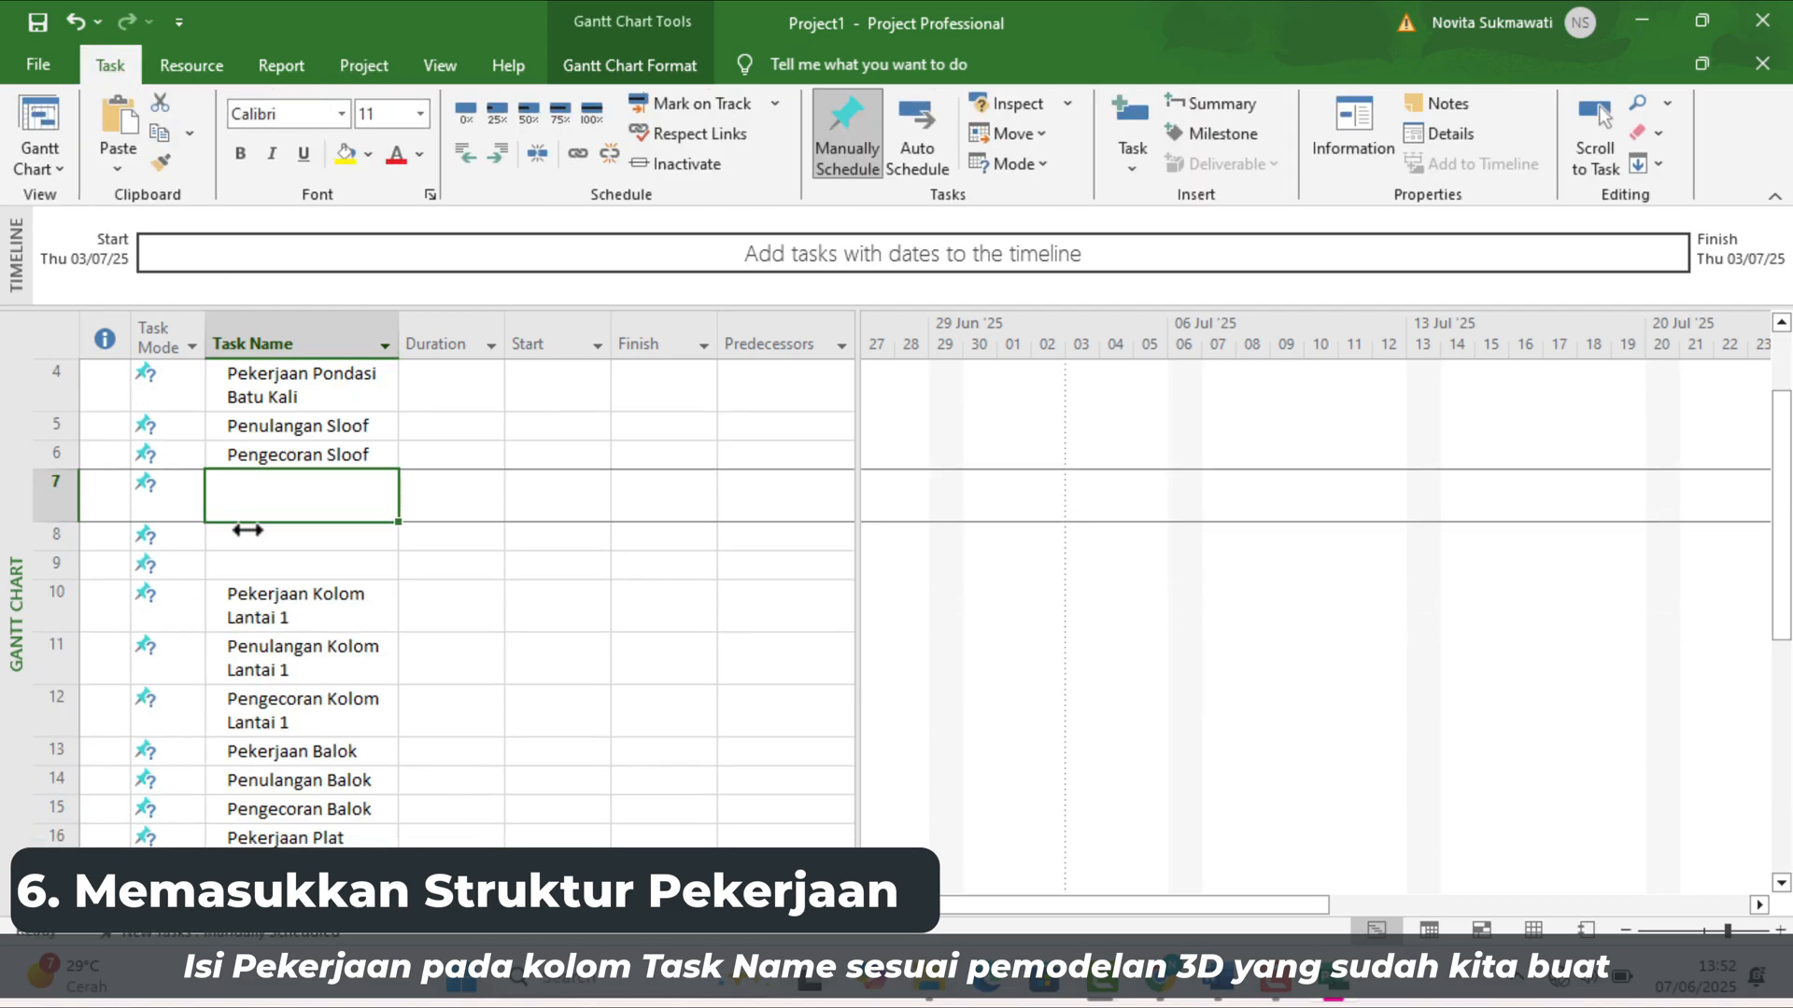
pyautogui.write('Pekerjaan Plat')
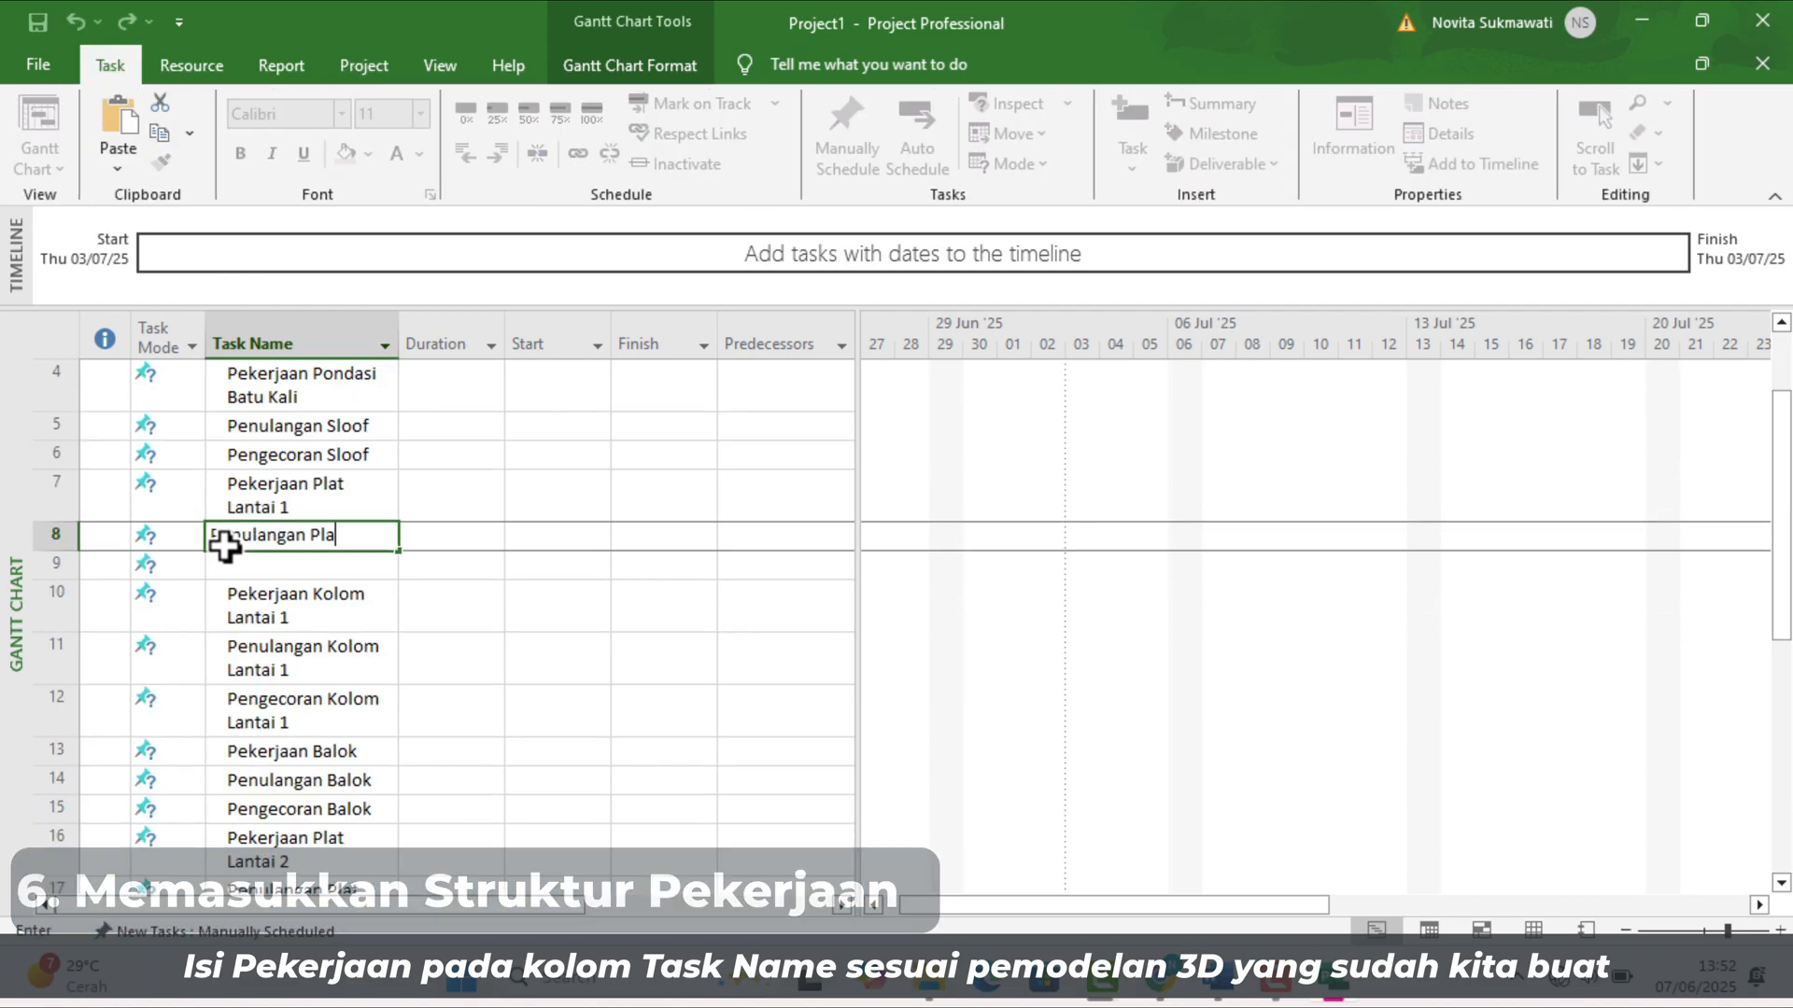
pyautogui.write('Lantai 1')
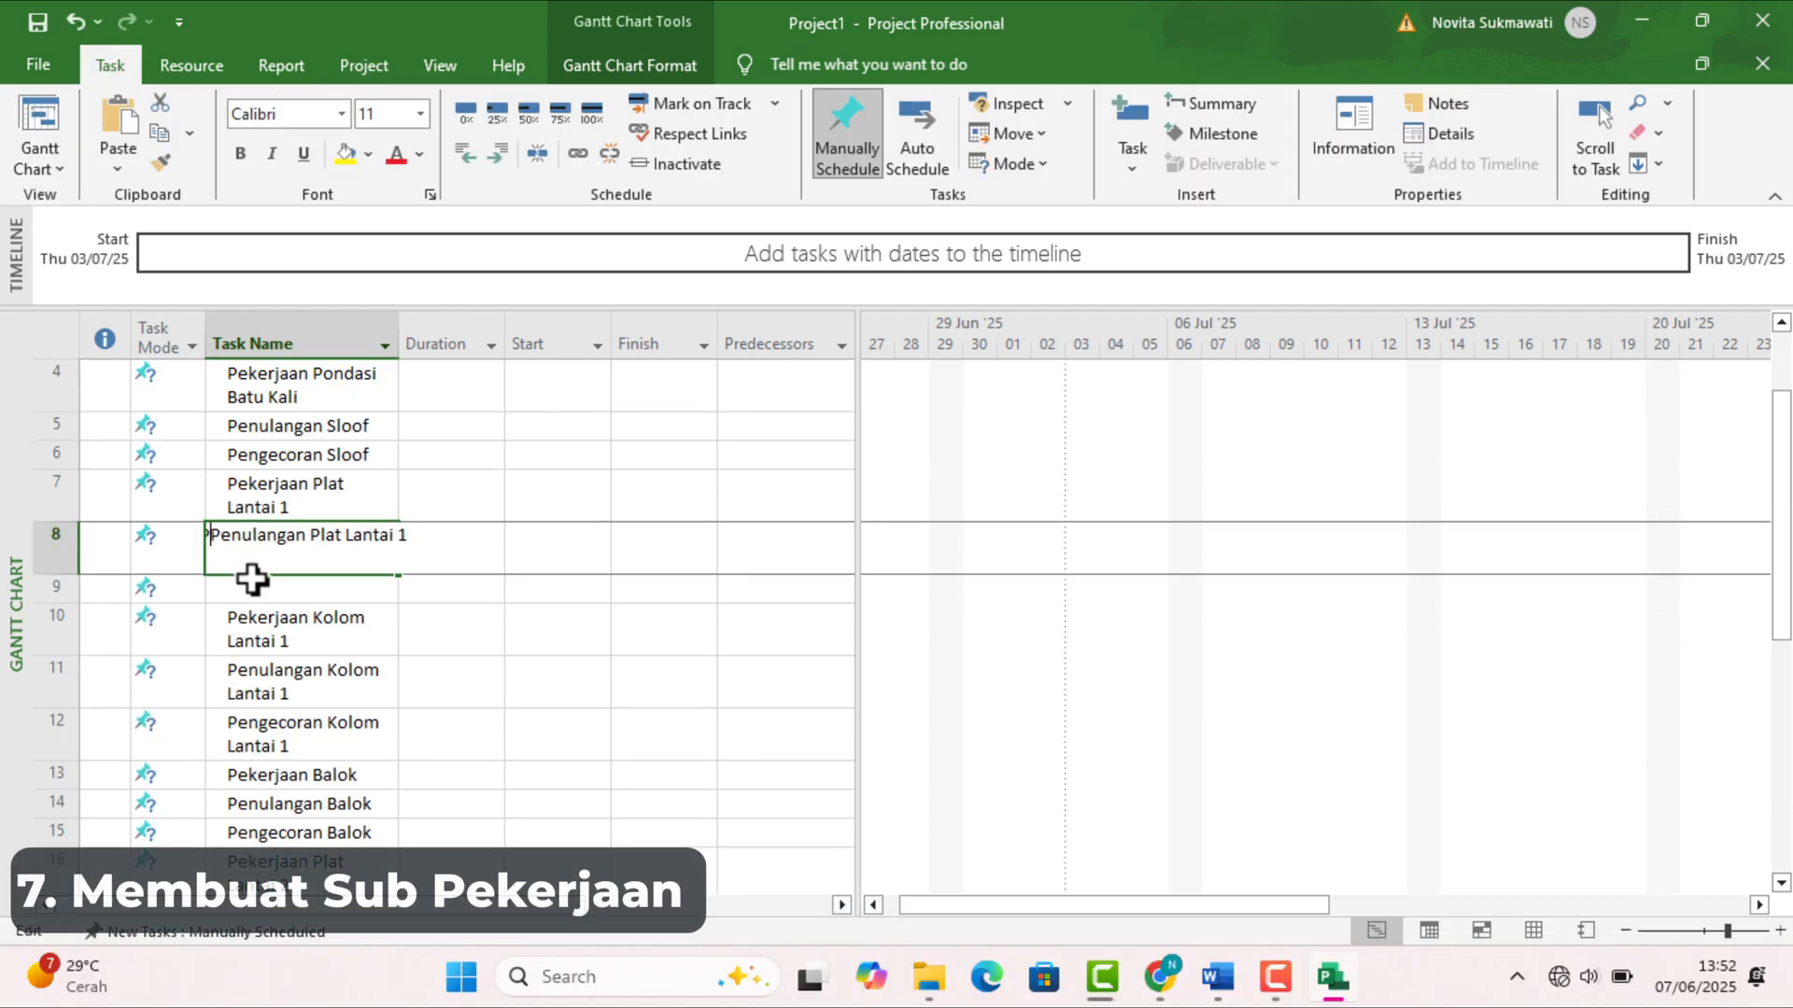
pyautogui.press('Return')
pyautogui.write('Pengecoran Plat Lantai 1')
pyautogui.press('Return')
# Step: Indent "Penulangan Footplat" and "Pengecoran Footplat" as subtasks of "Pekerjaan Pondasi Footplat"
pyautogui.press('Tab')
pyautogui.scroll(1, 250, 439)
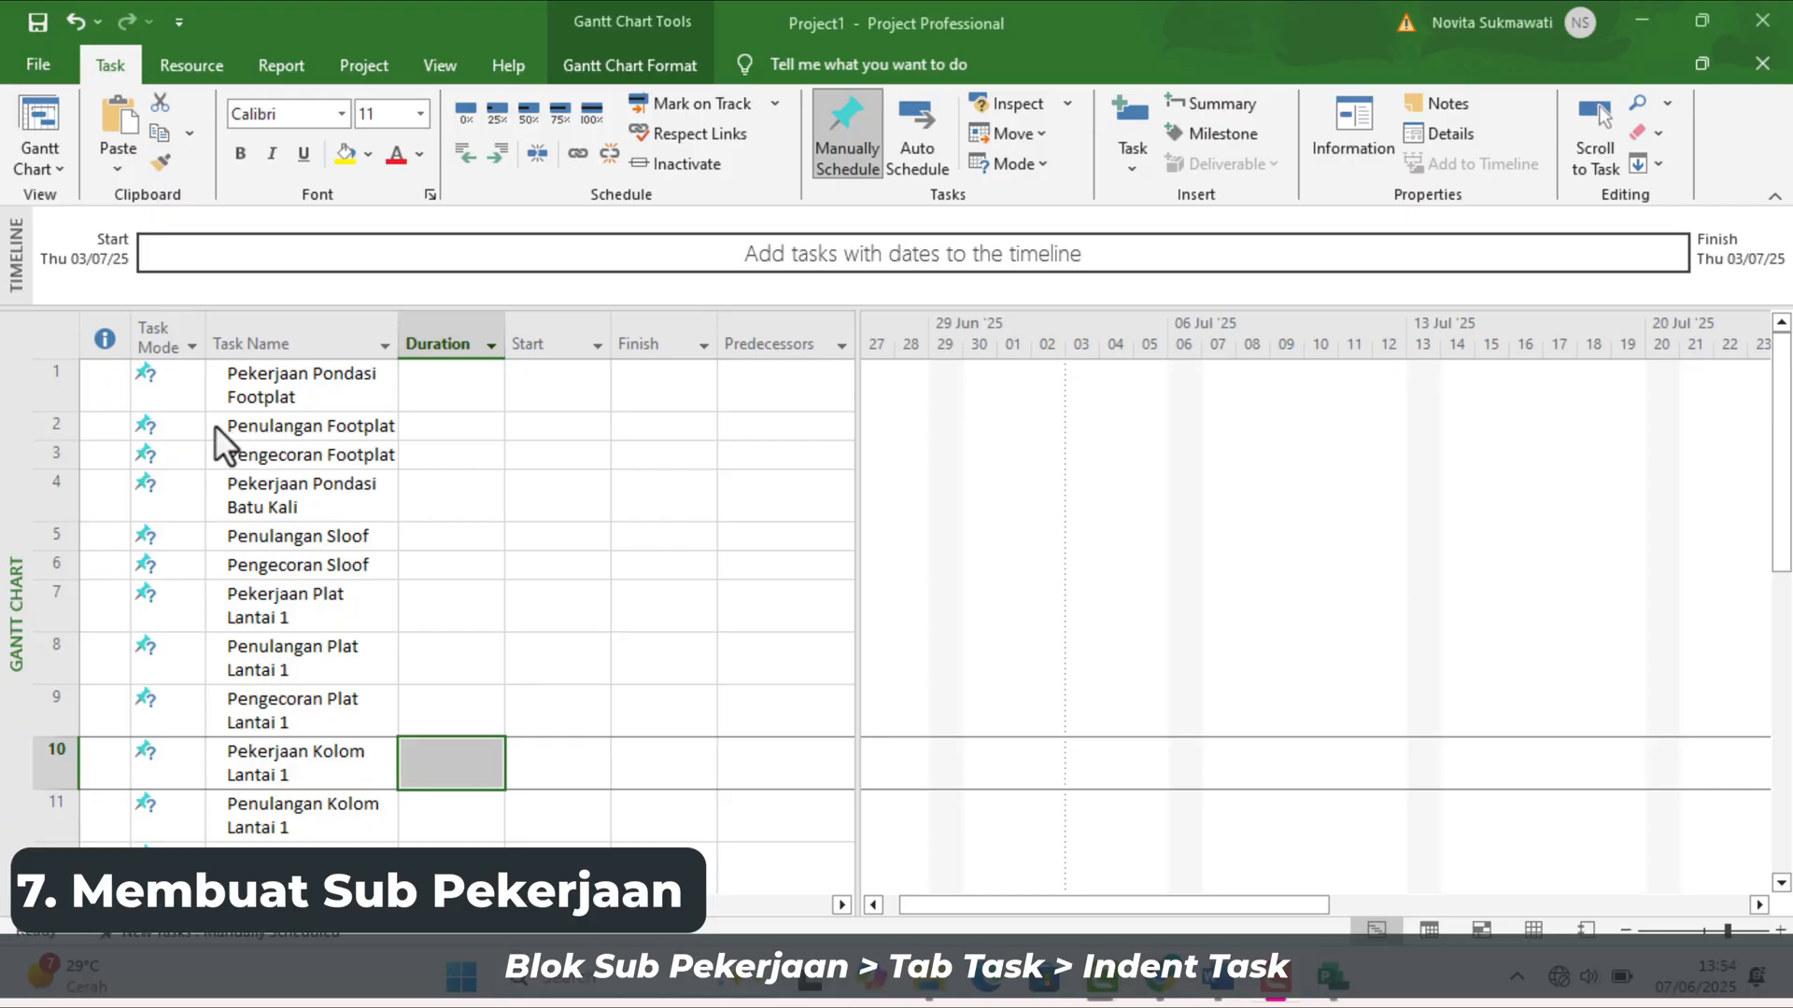
pyautogui.moveTo(215, 424); pyautogui.dragTo(265, 457)
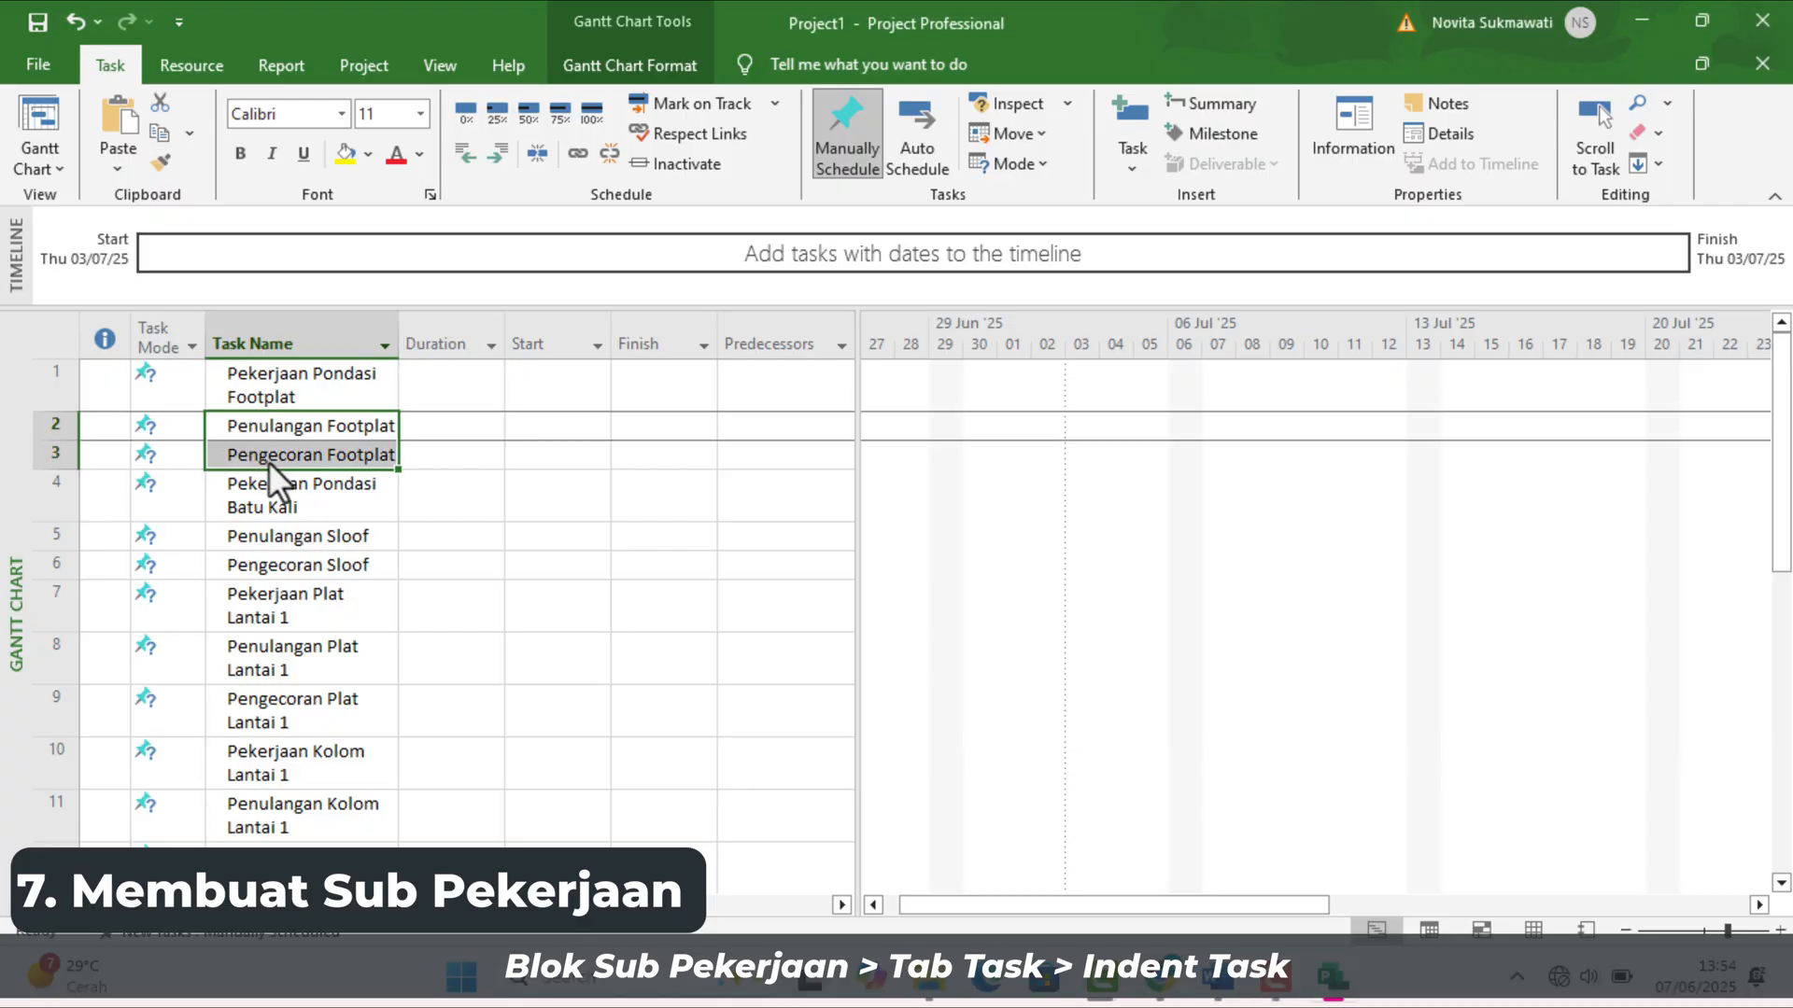
pyautogui.click(497, 159)
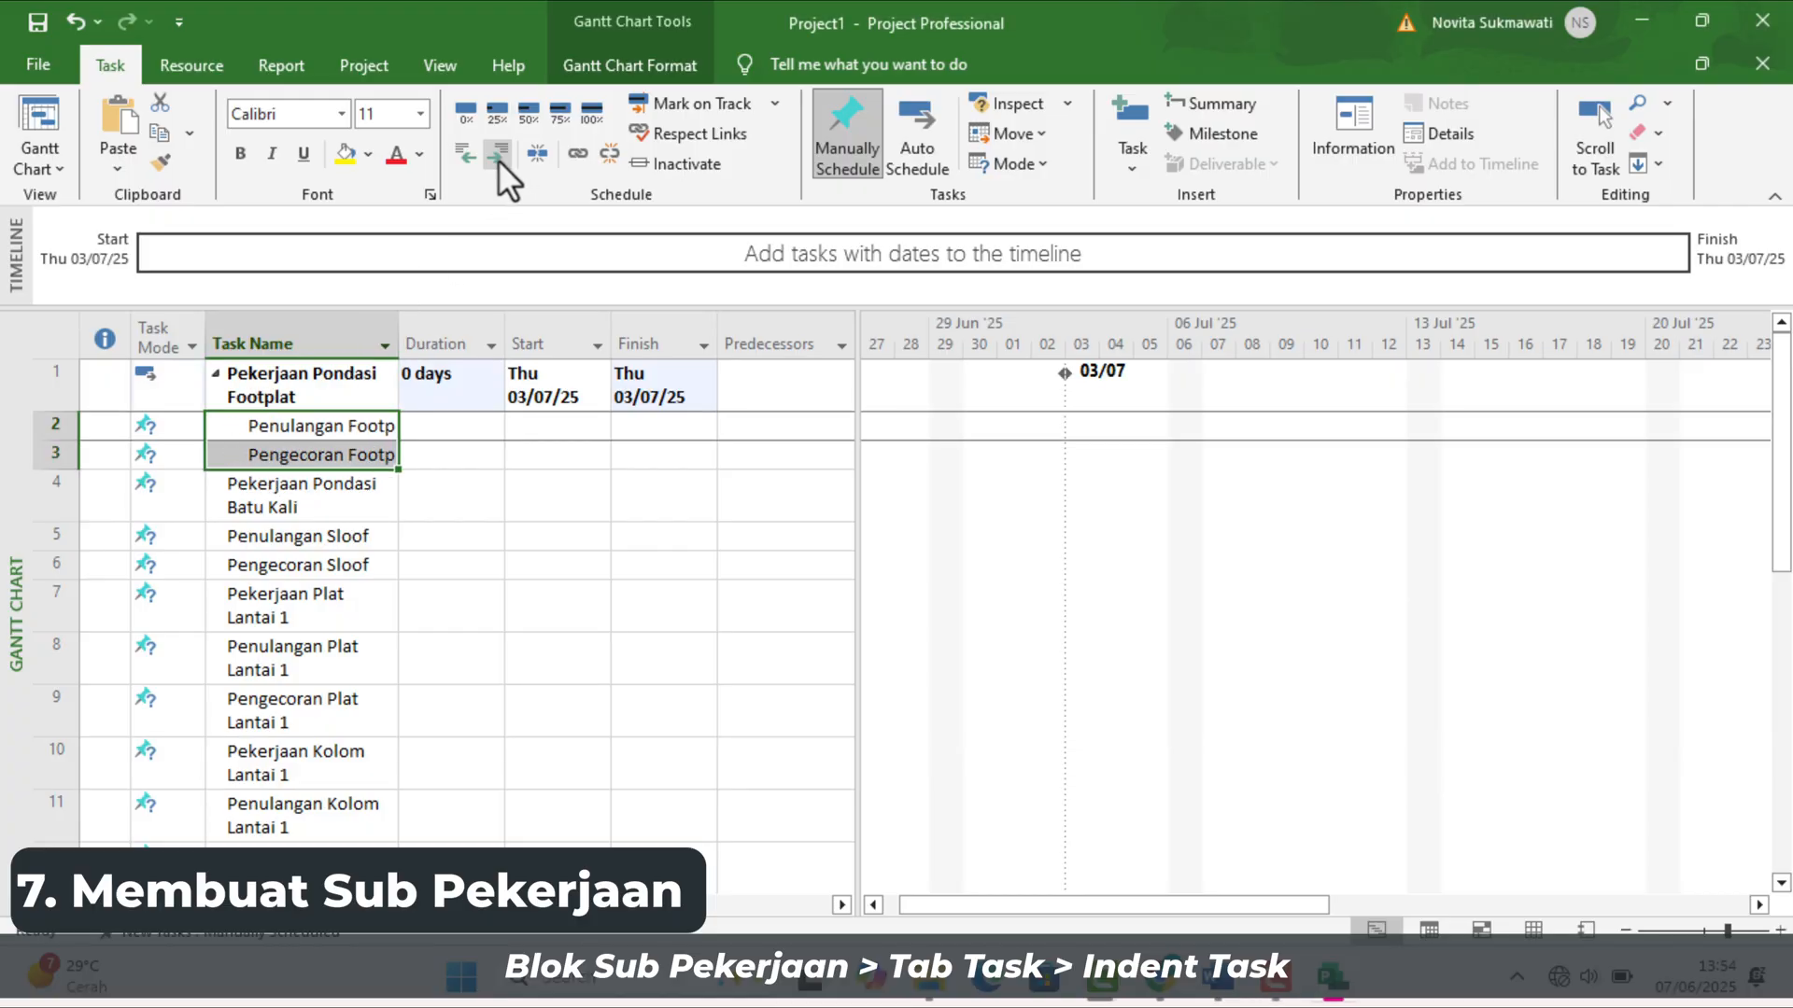
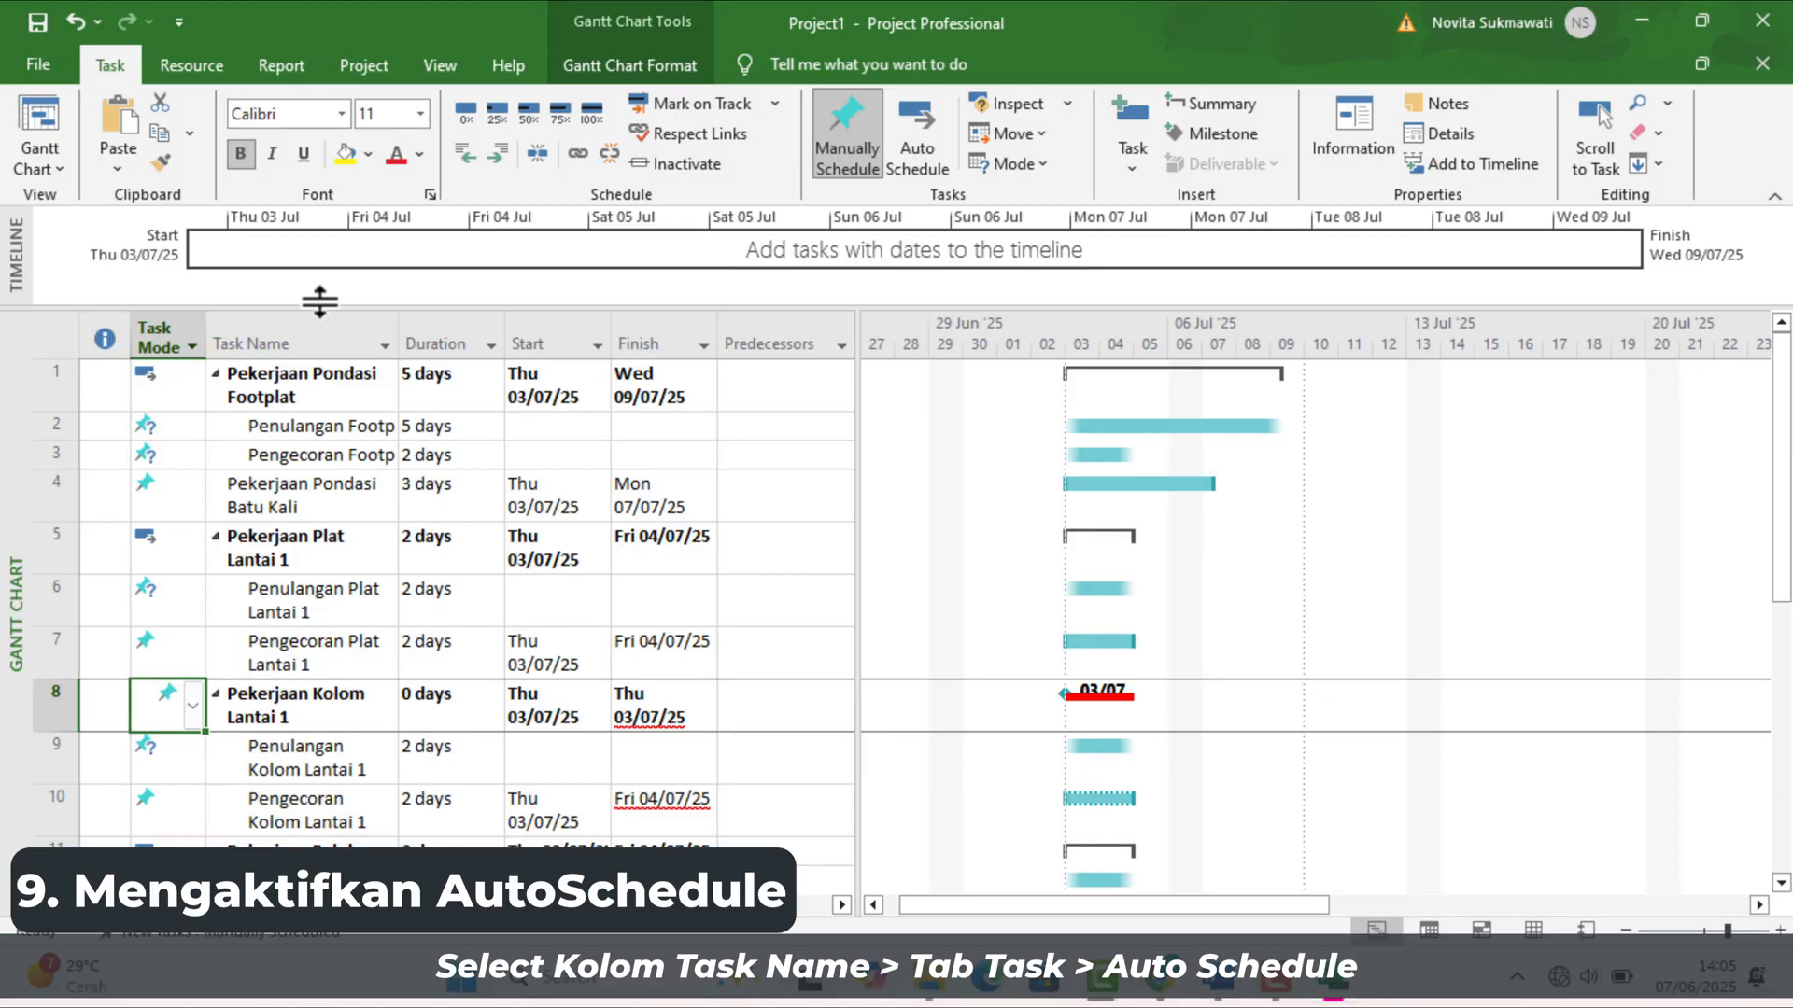
# Step: Select the whole Task Name column and switch all tasks to Auto Schedule
pyautogui.moveTo(320, 304); pyautogui.dragTo(320, 309)
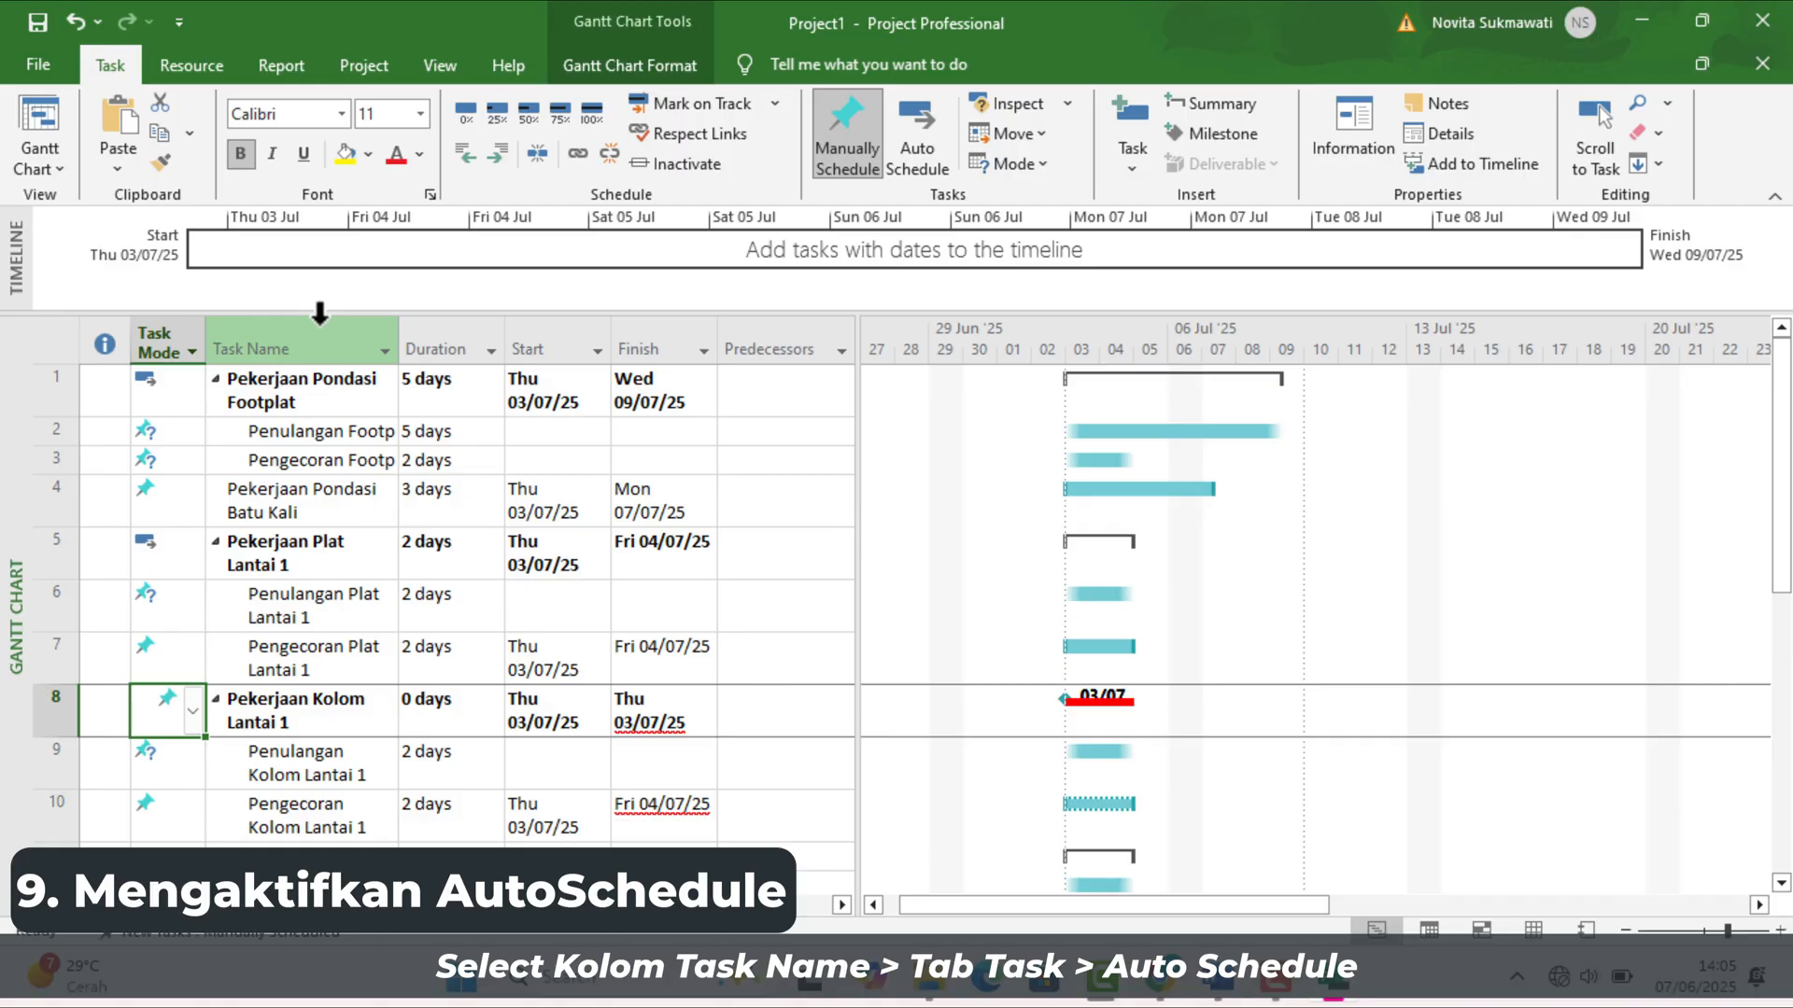
pyautogui.click(319, 313)
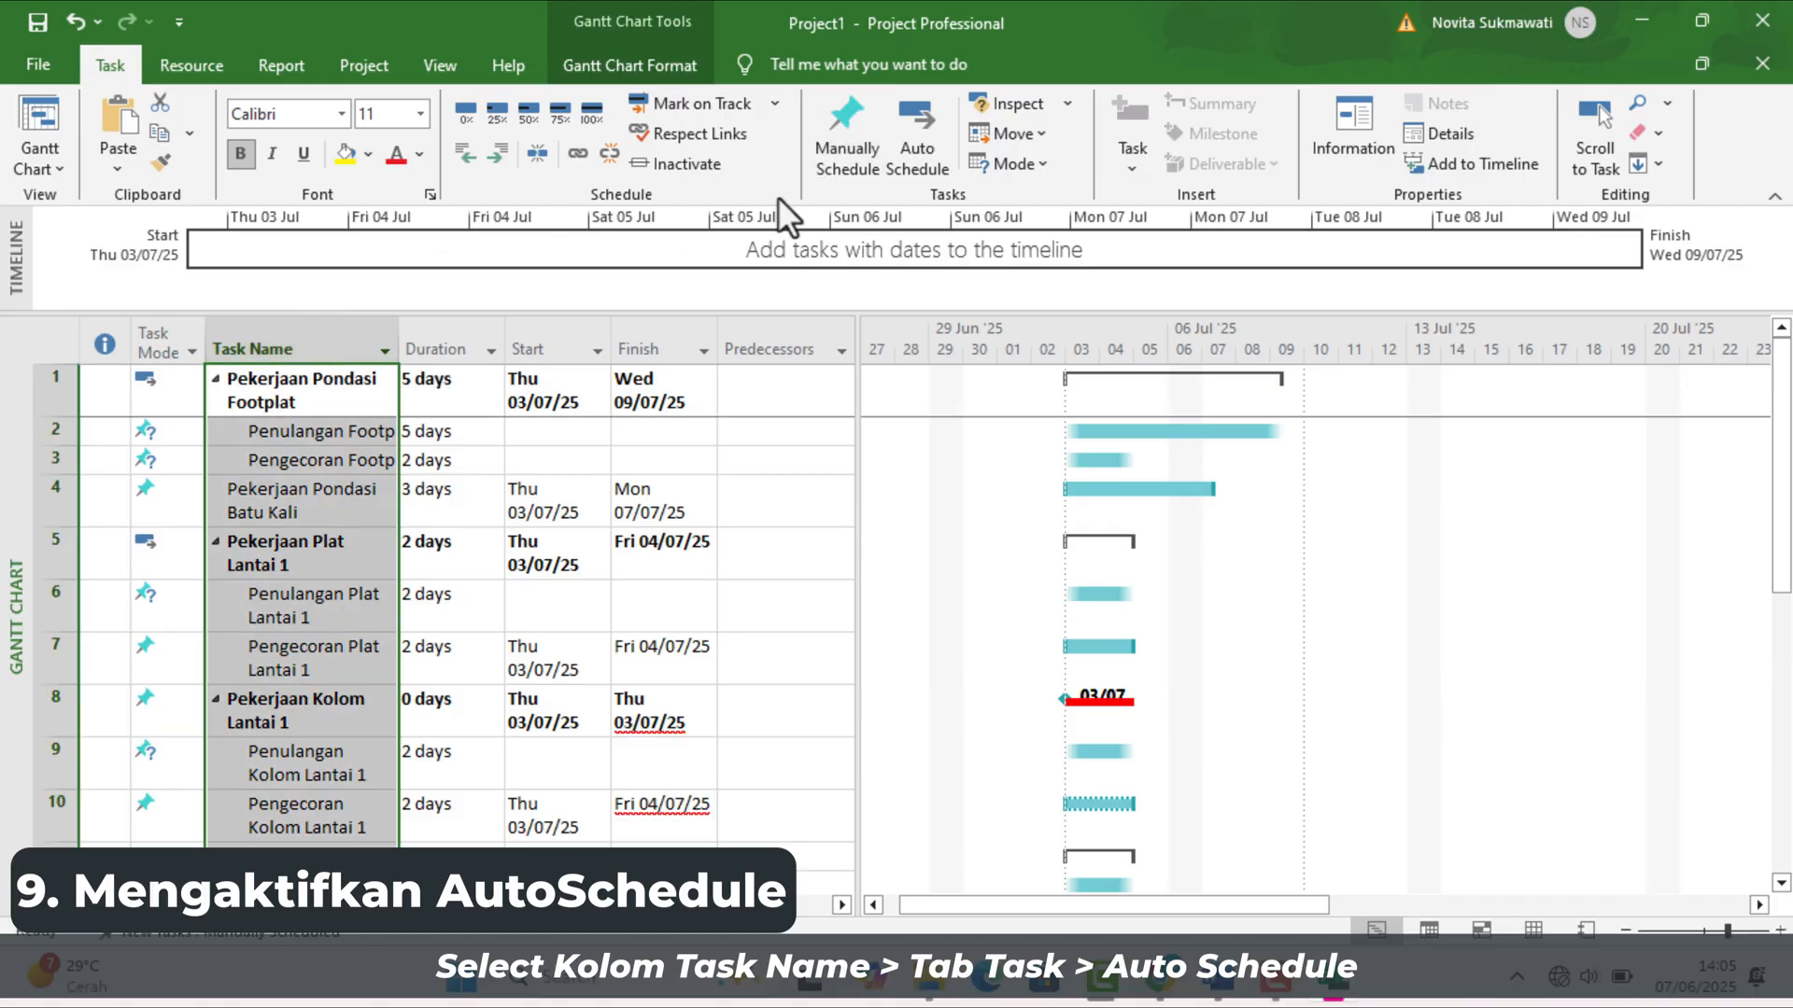
pyautogui.click(905, 126)
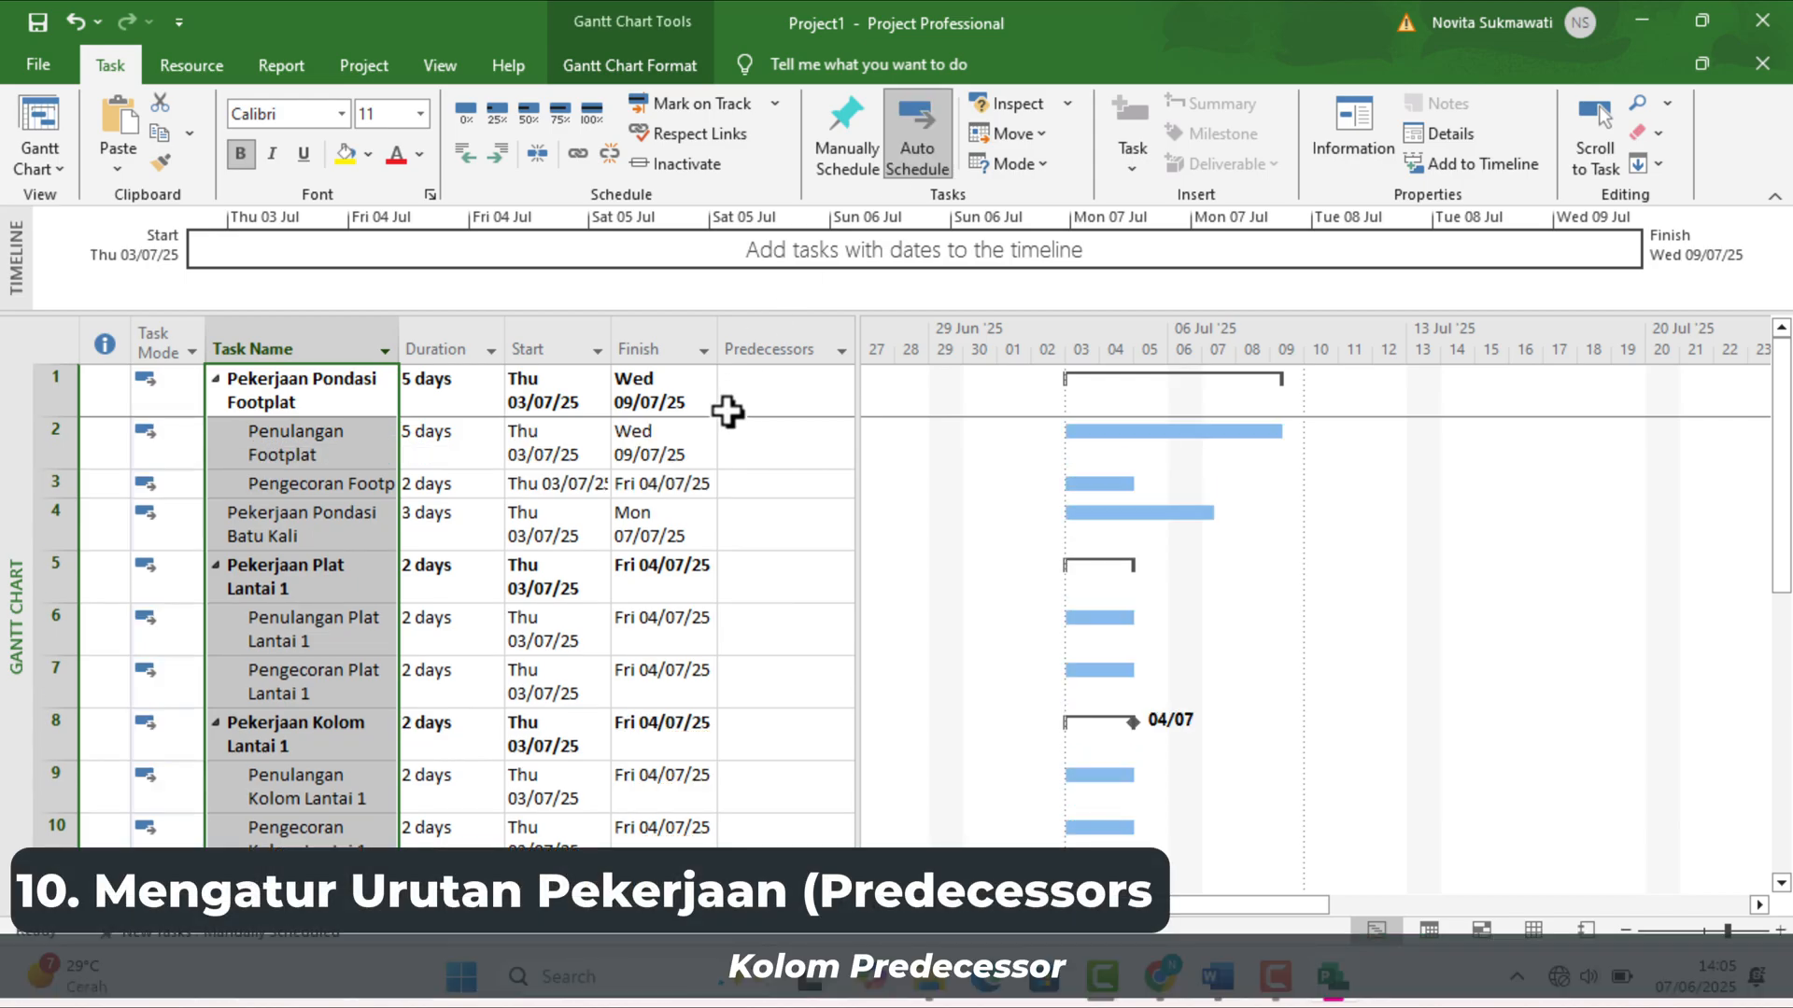
# Step: Review the full task list and the Predecessors cells of the "Pekerjaan Pondasi Footplat" subtasks before linking tasks
pyautogui.scroll(-6, 654, 713)
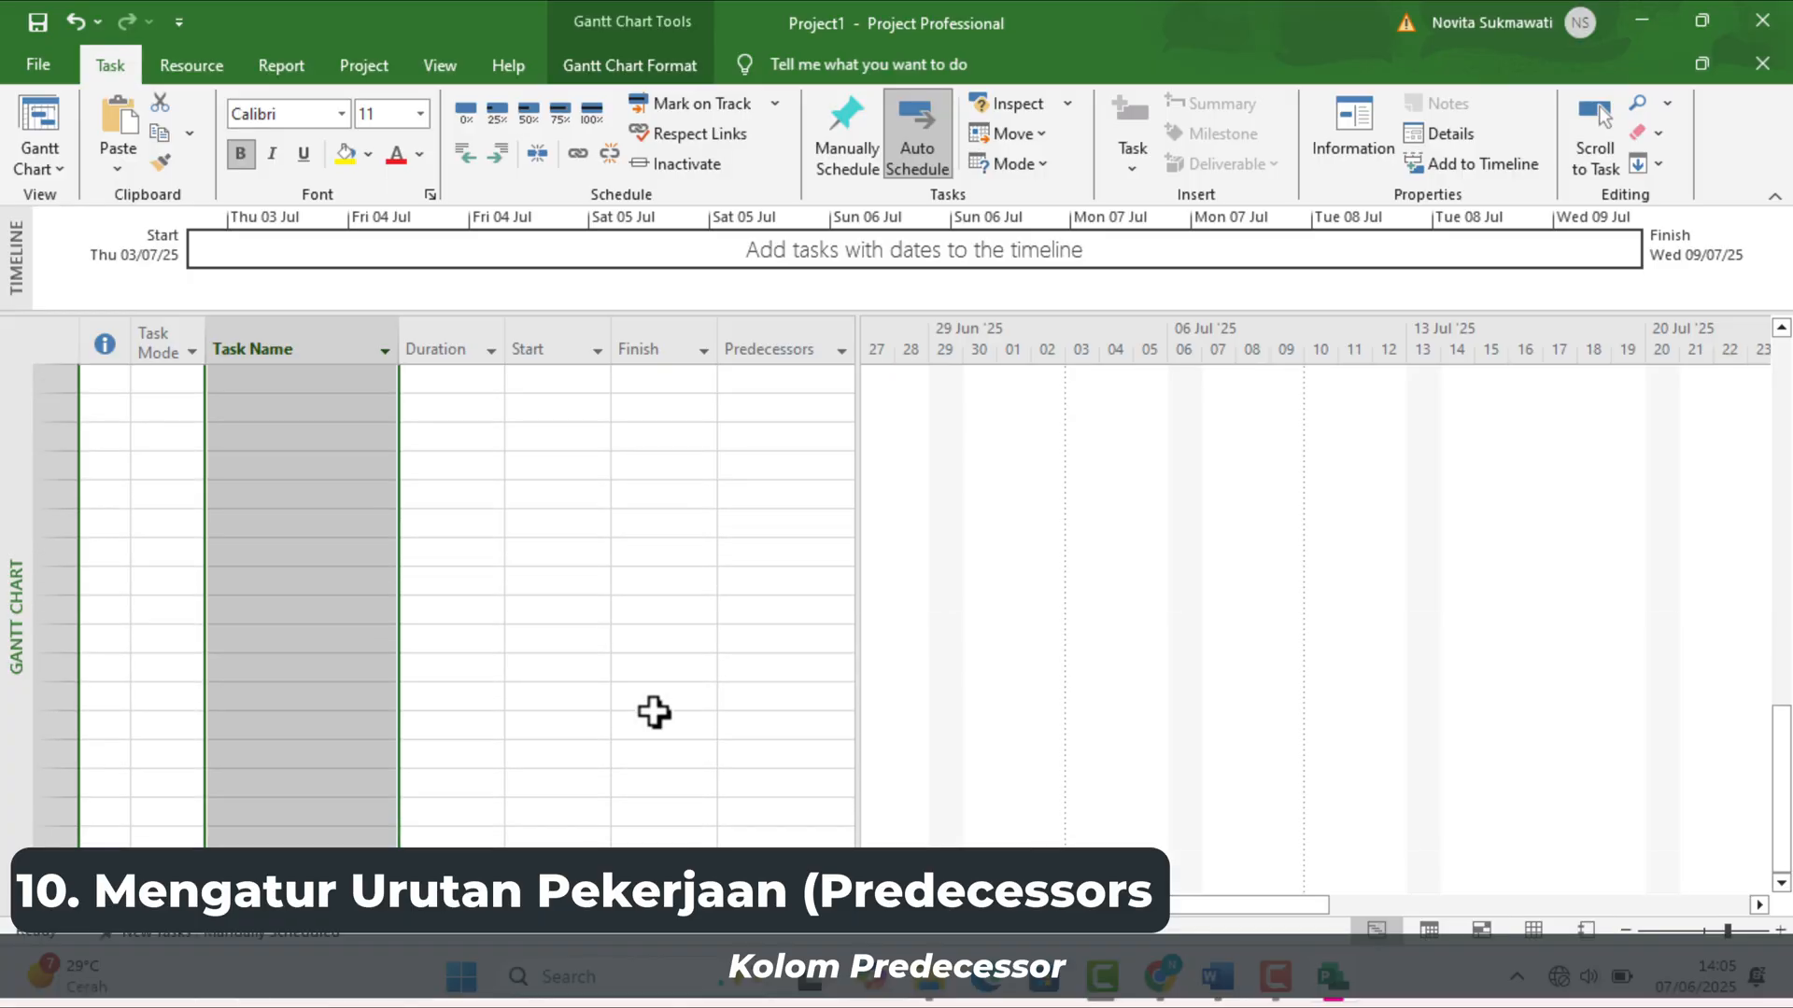
pyautogui.scroll(5, 653, 712)
pyautogui.scroll(-3, 654, 712)
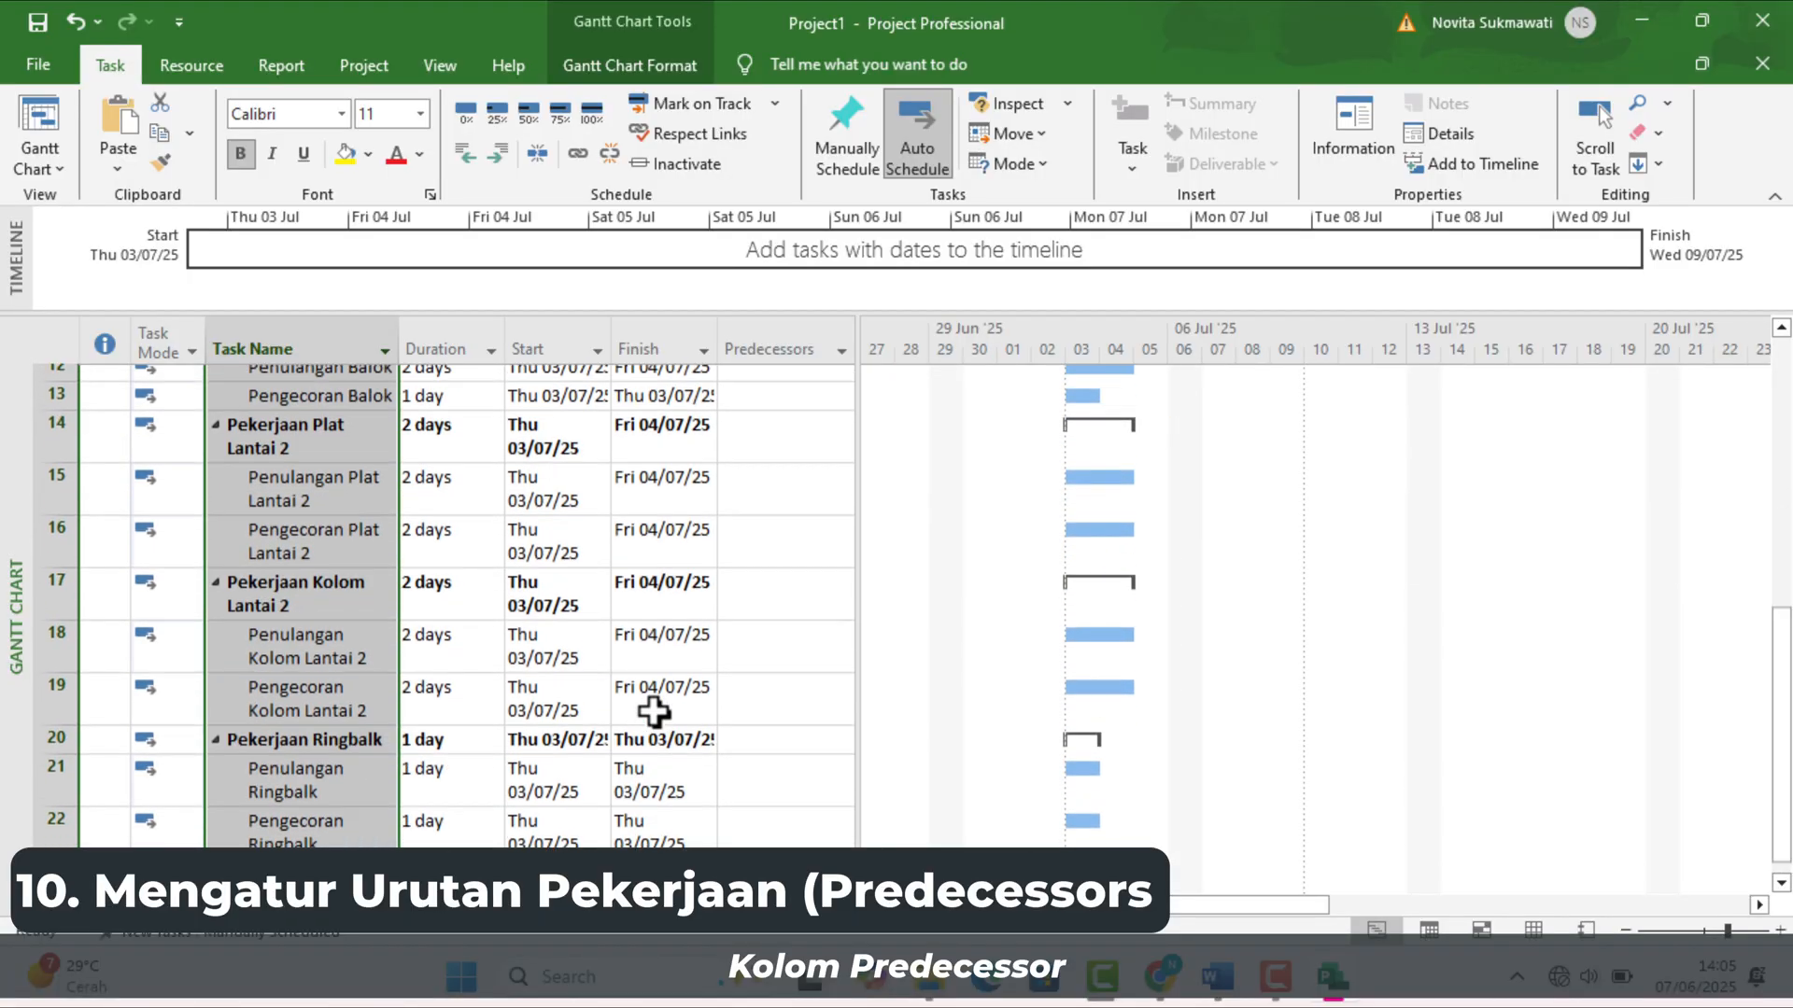
pyautogui.scroll(4, 653, 713)
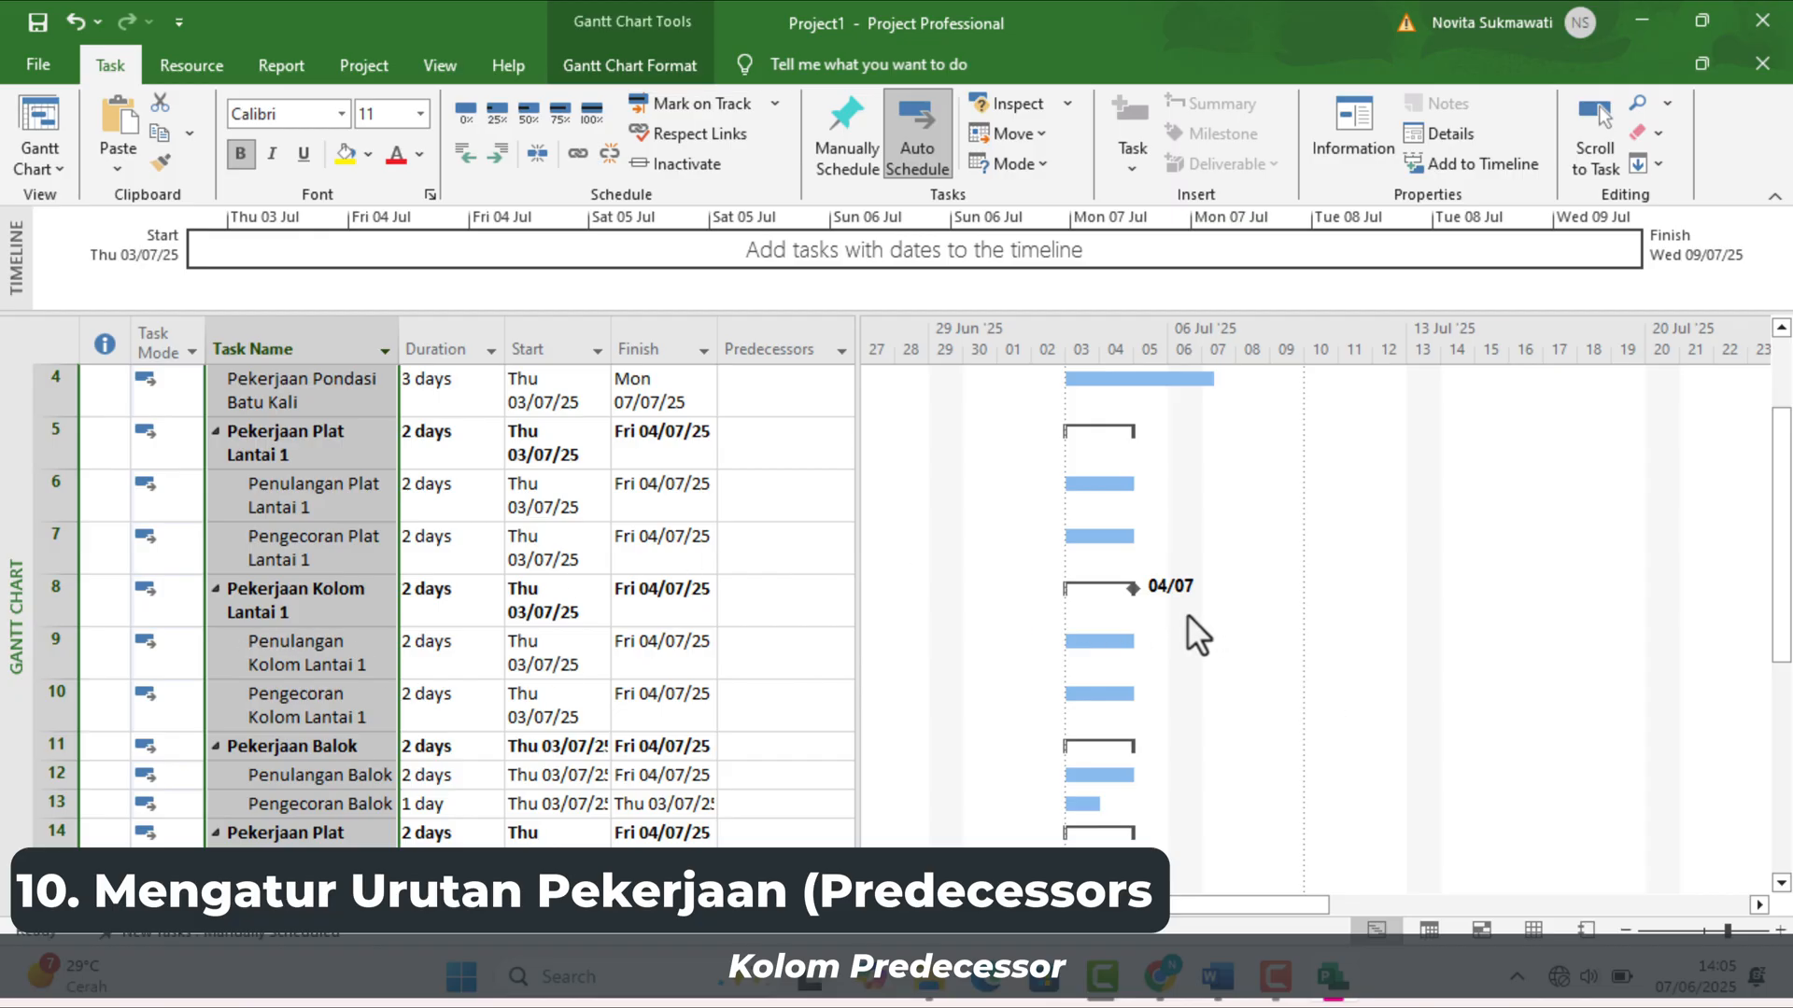
pyautogui.scroll(2, 1186, 614)
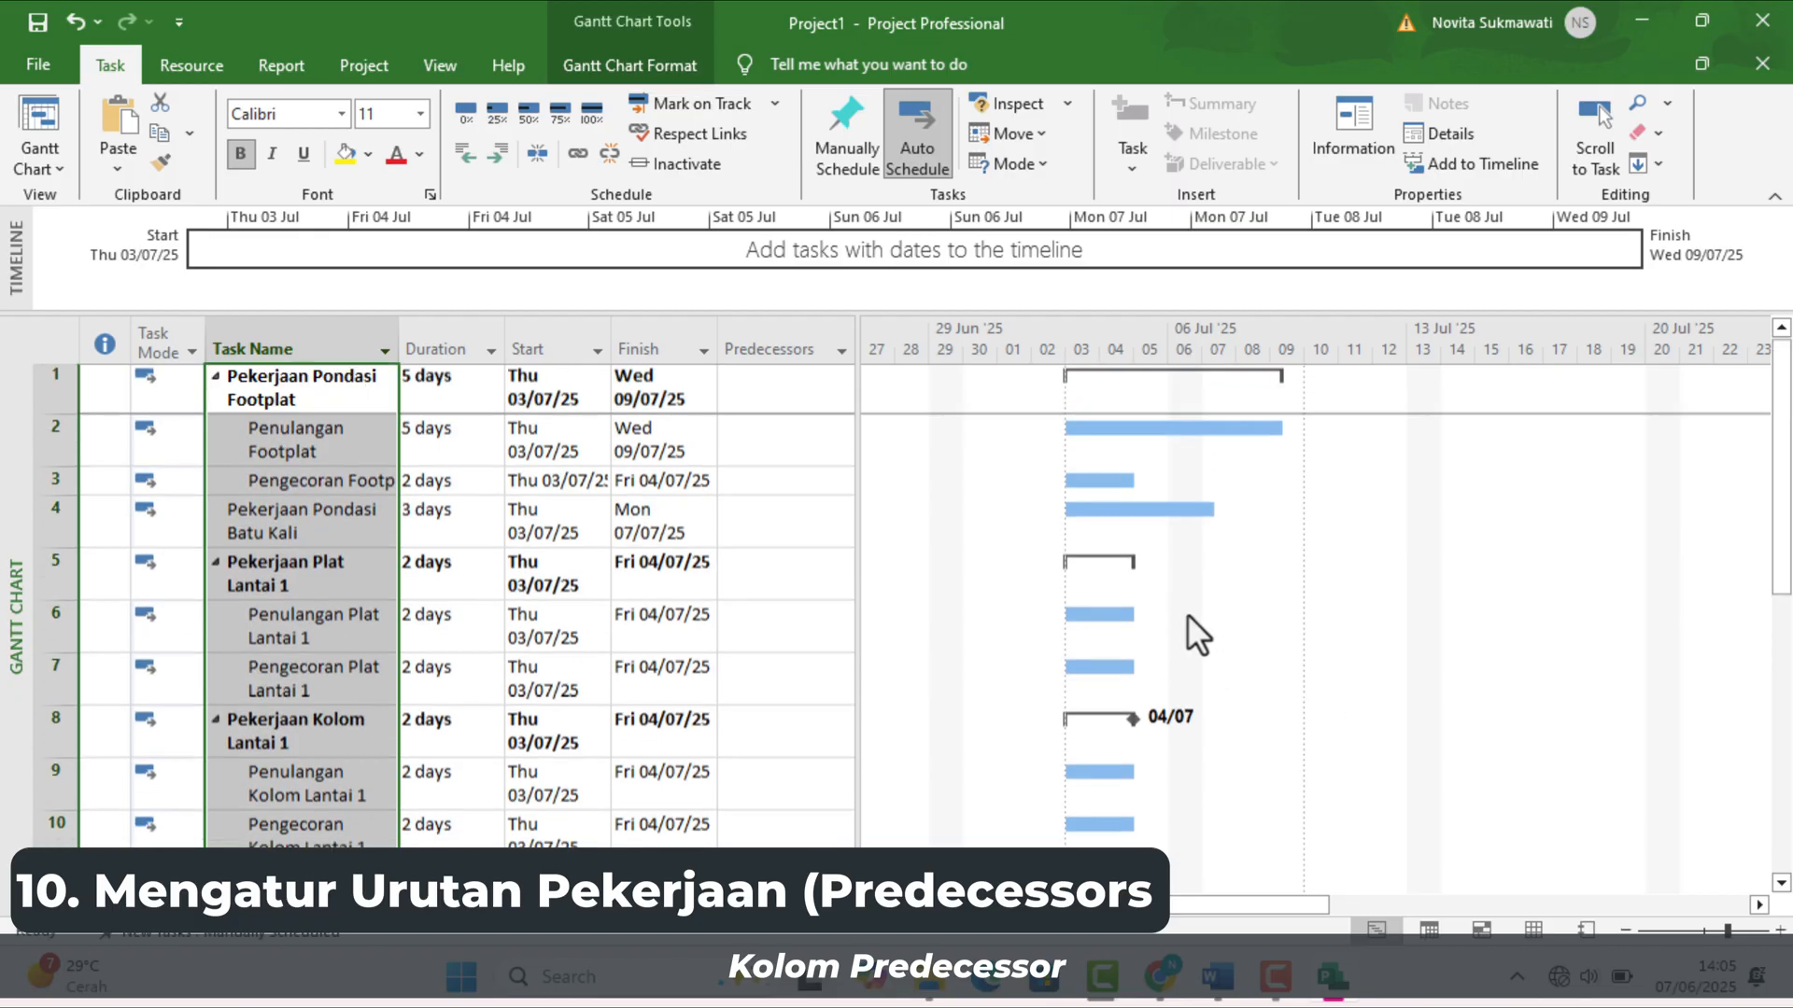
pyautogui.click(773, 399)
pyautogui.click(773, 445)
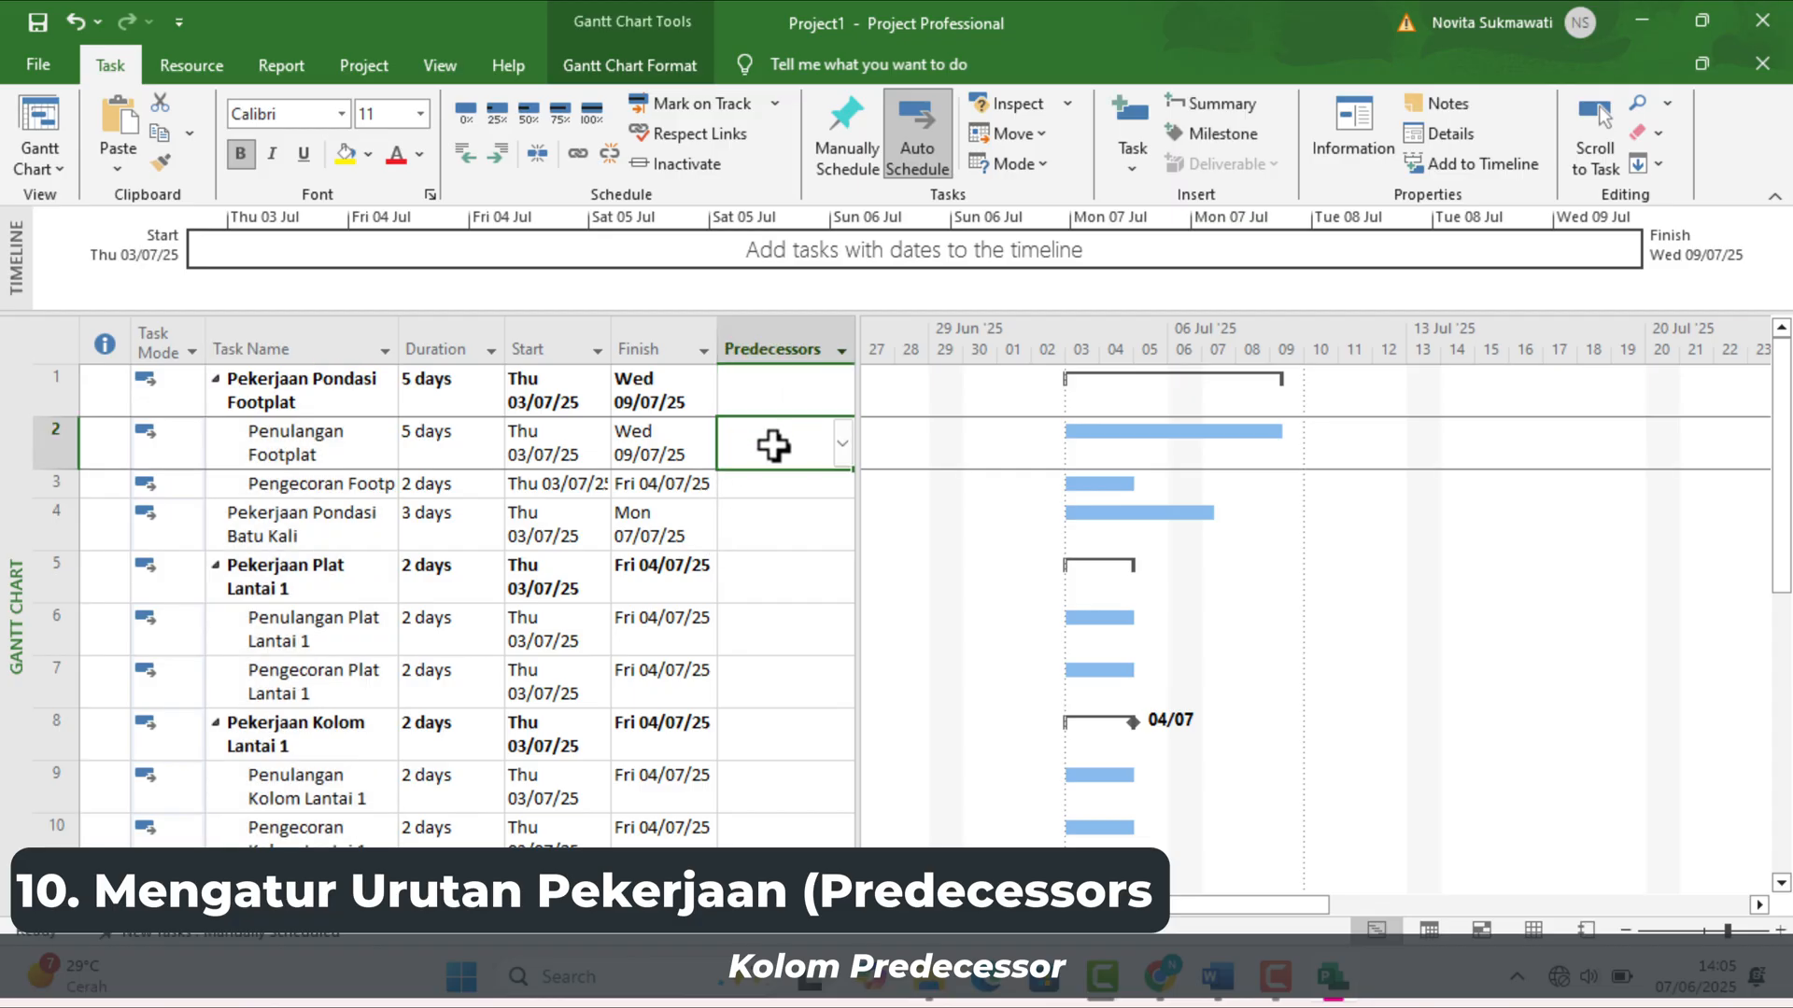
pyautogui.click(777, 495)
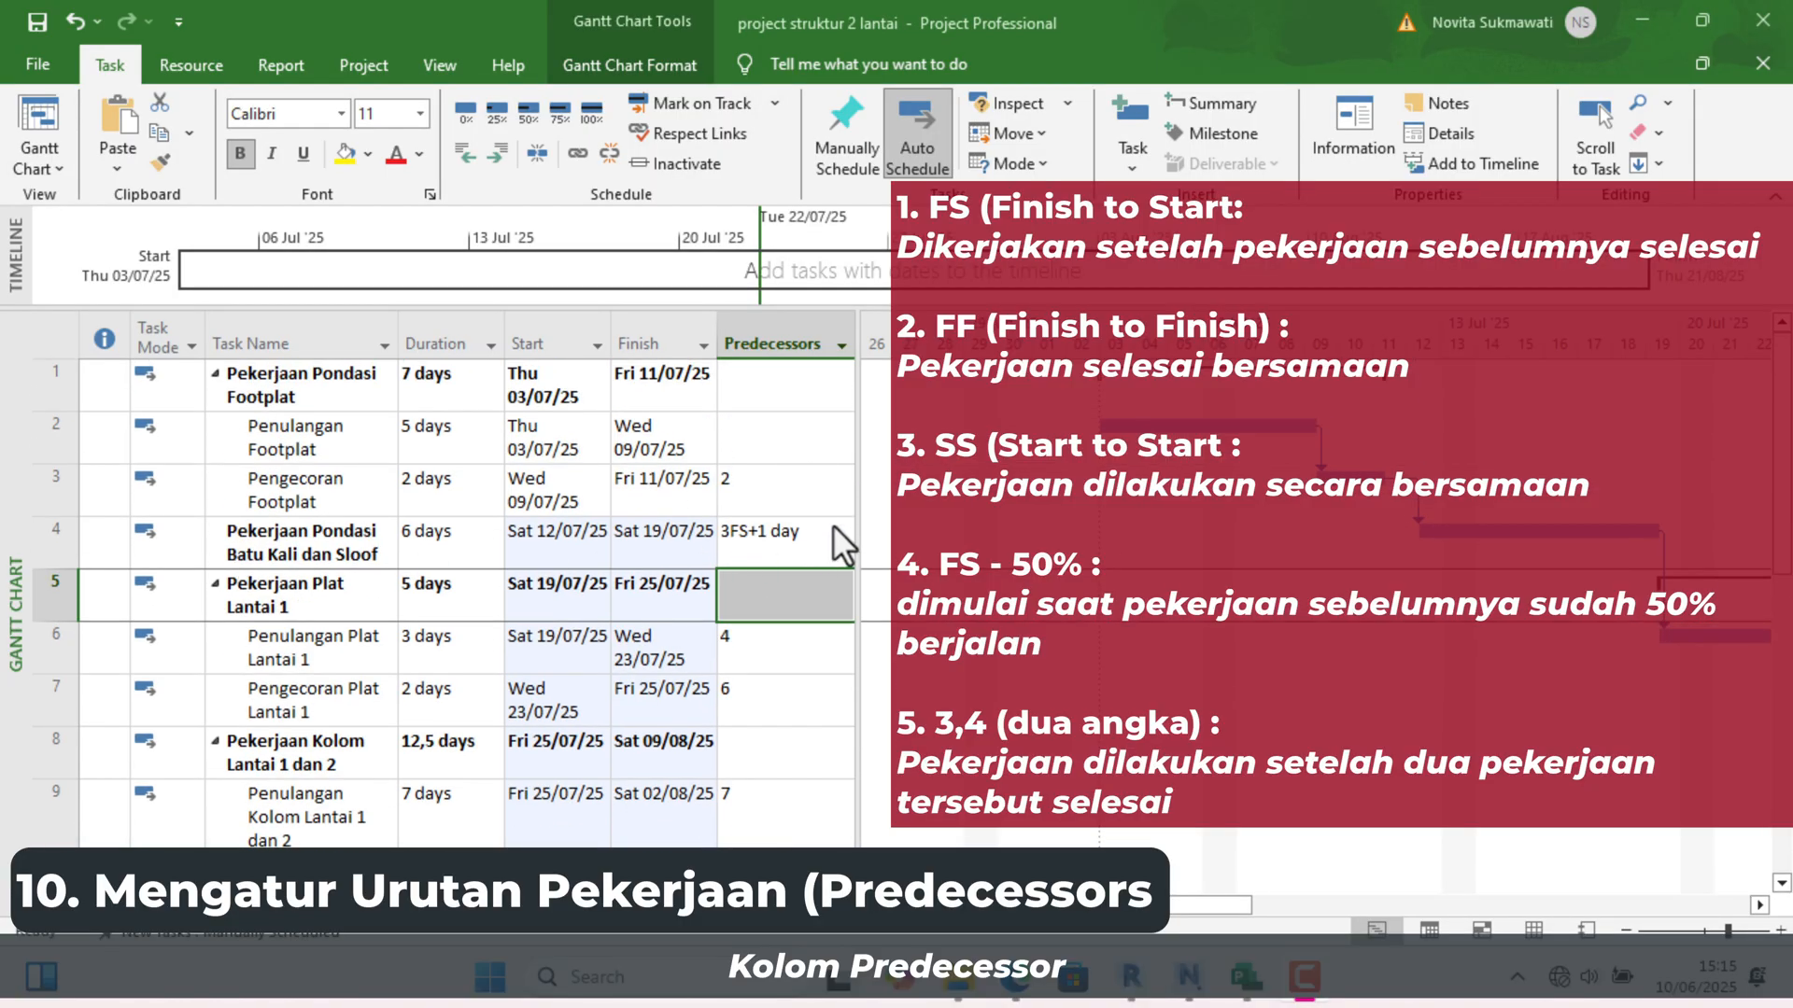
# Step: Examine the predecessor entries of rows 4 to 10 in the schedule, including the lag and FS-50% links
pyautogui.click(732, 536)
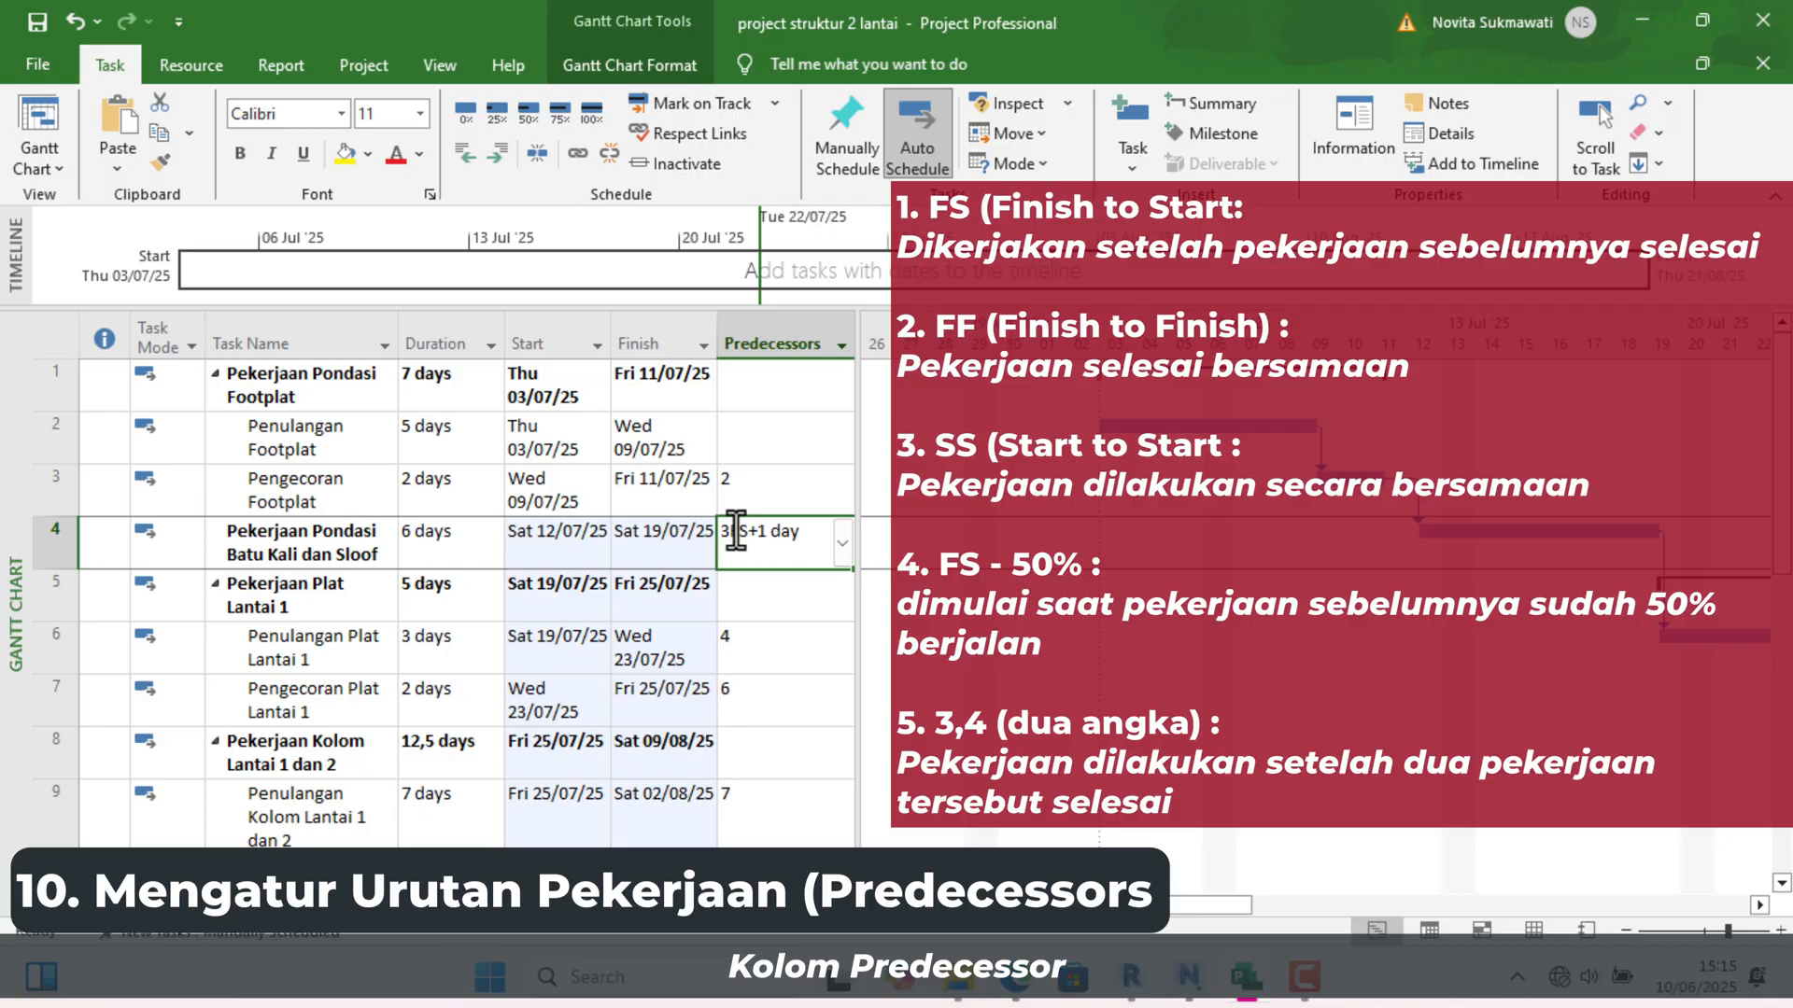
pyautogui.click(755, 605)
pyautogui.click(755, 647)
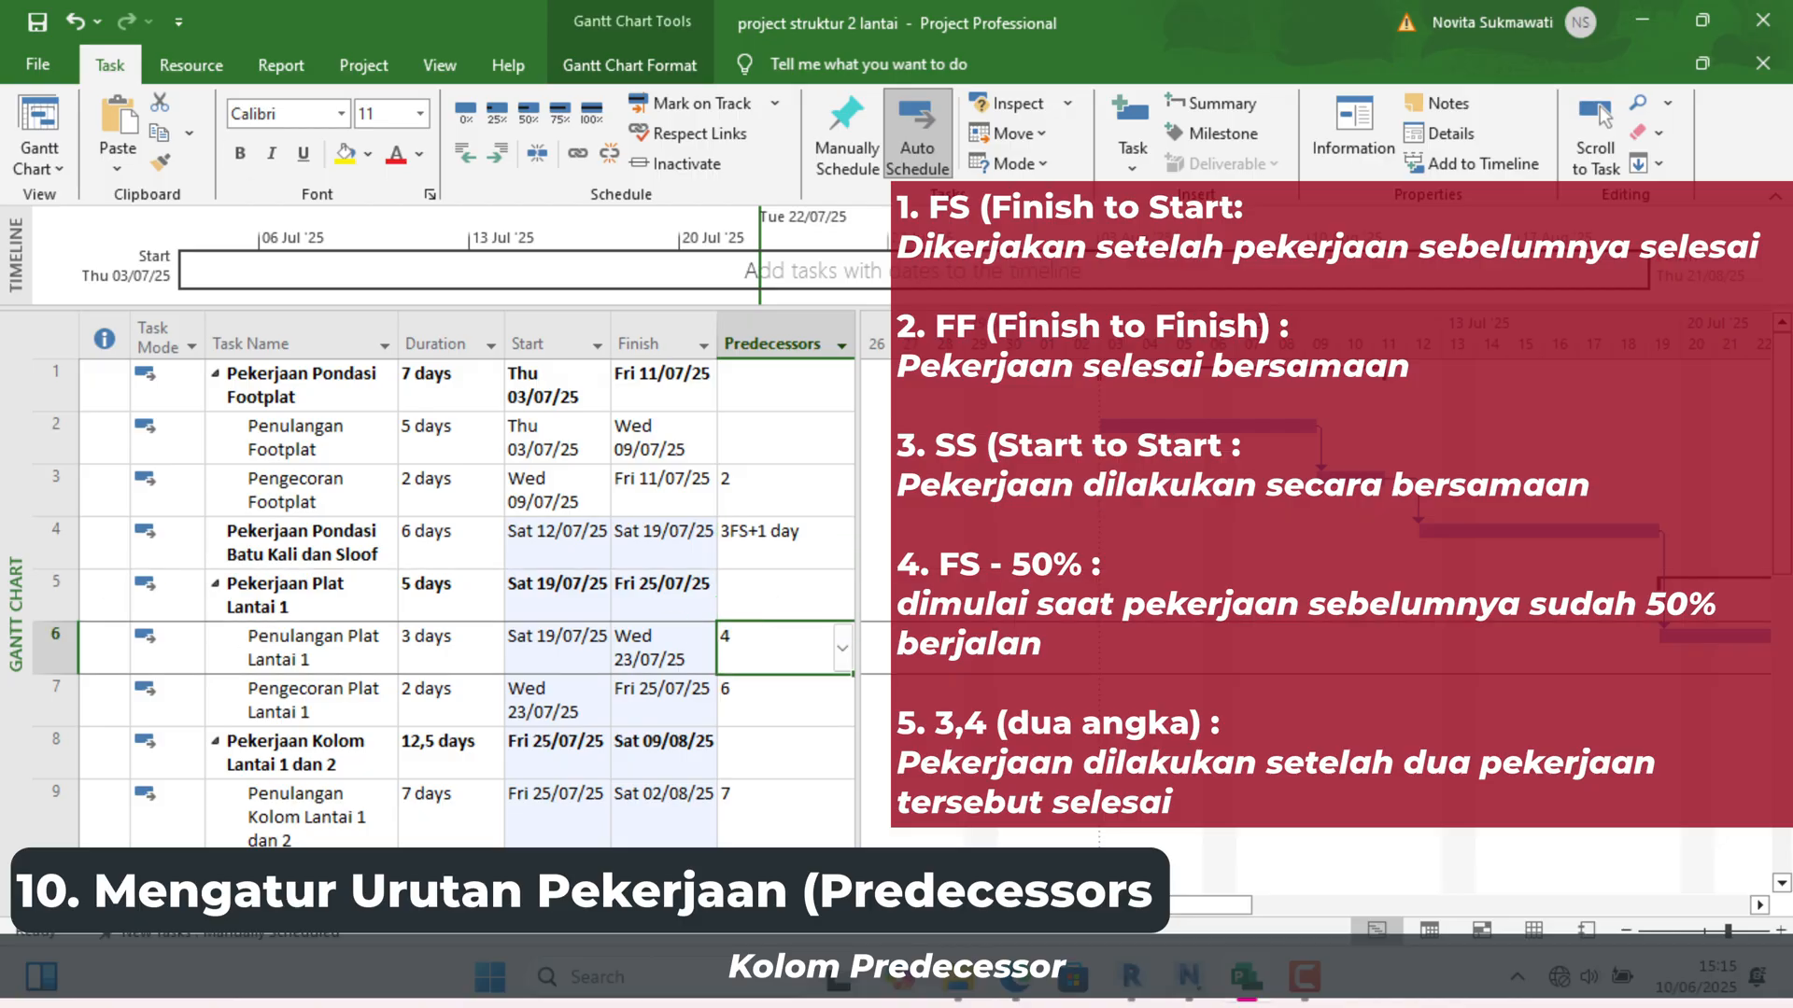
pyautogui.click(789, 708)
pyautogui.scroll(-2, 789, 633)
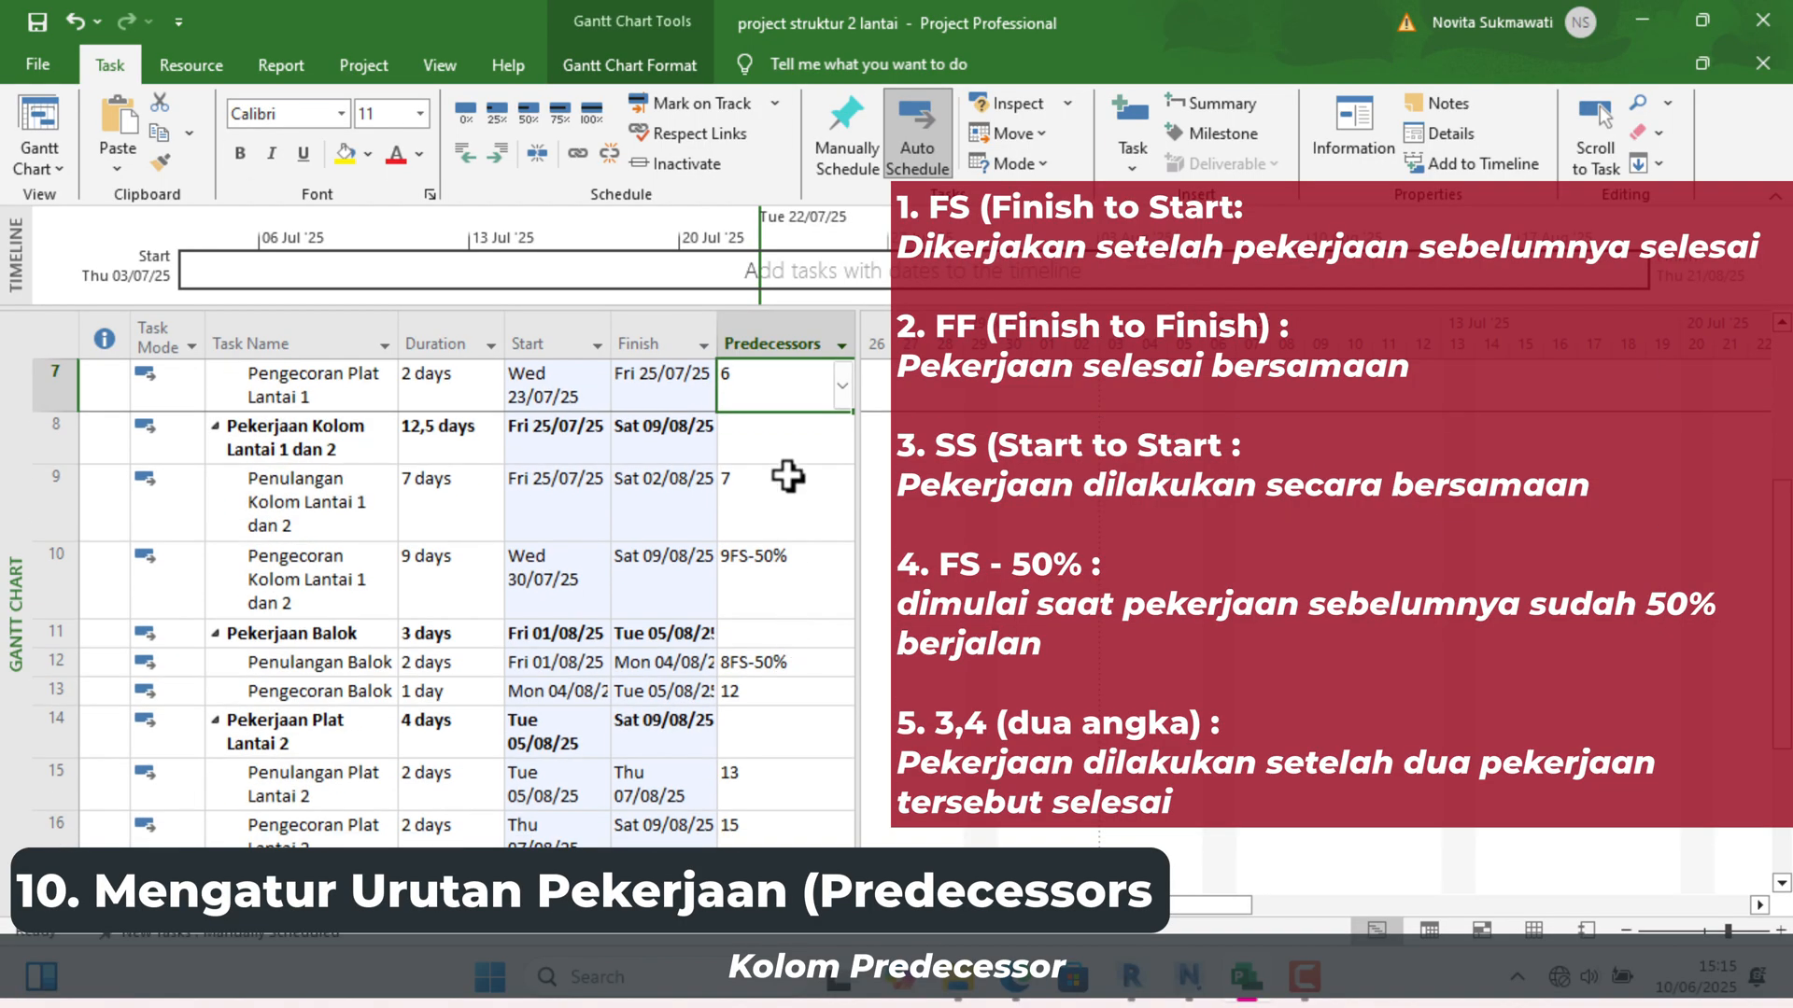
pyautogui.click(766, 526)
pyautogui.click(786, 586)
# Step: Compare the Gantt bars and link arrows with the predecessors of the column, beam, floor 2 slab and stair tasks
pyautogui.moveTo(1242, 892); pyautogui.dragTo(1321, 872)
pyautogui.scroll(1, 1118, 664)
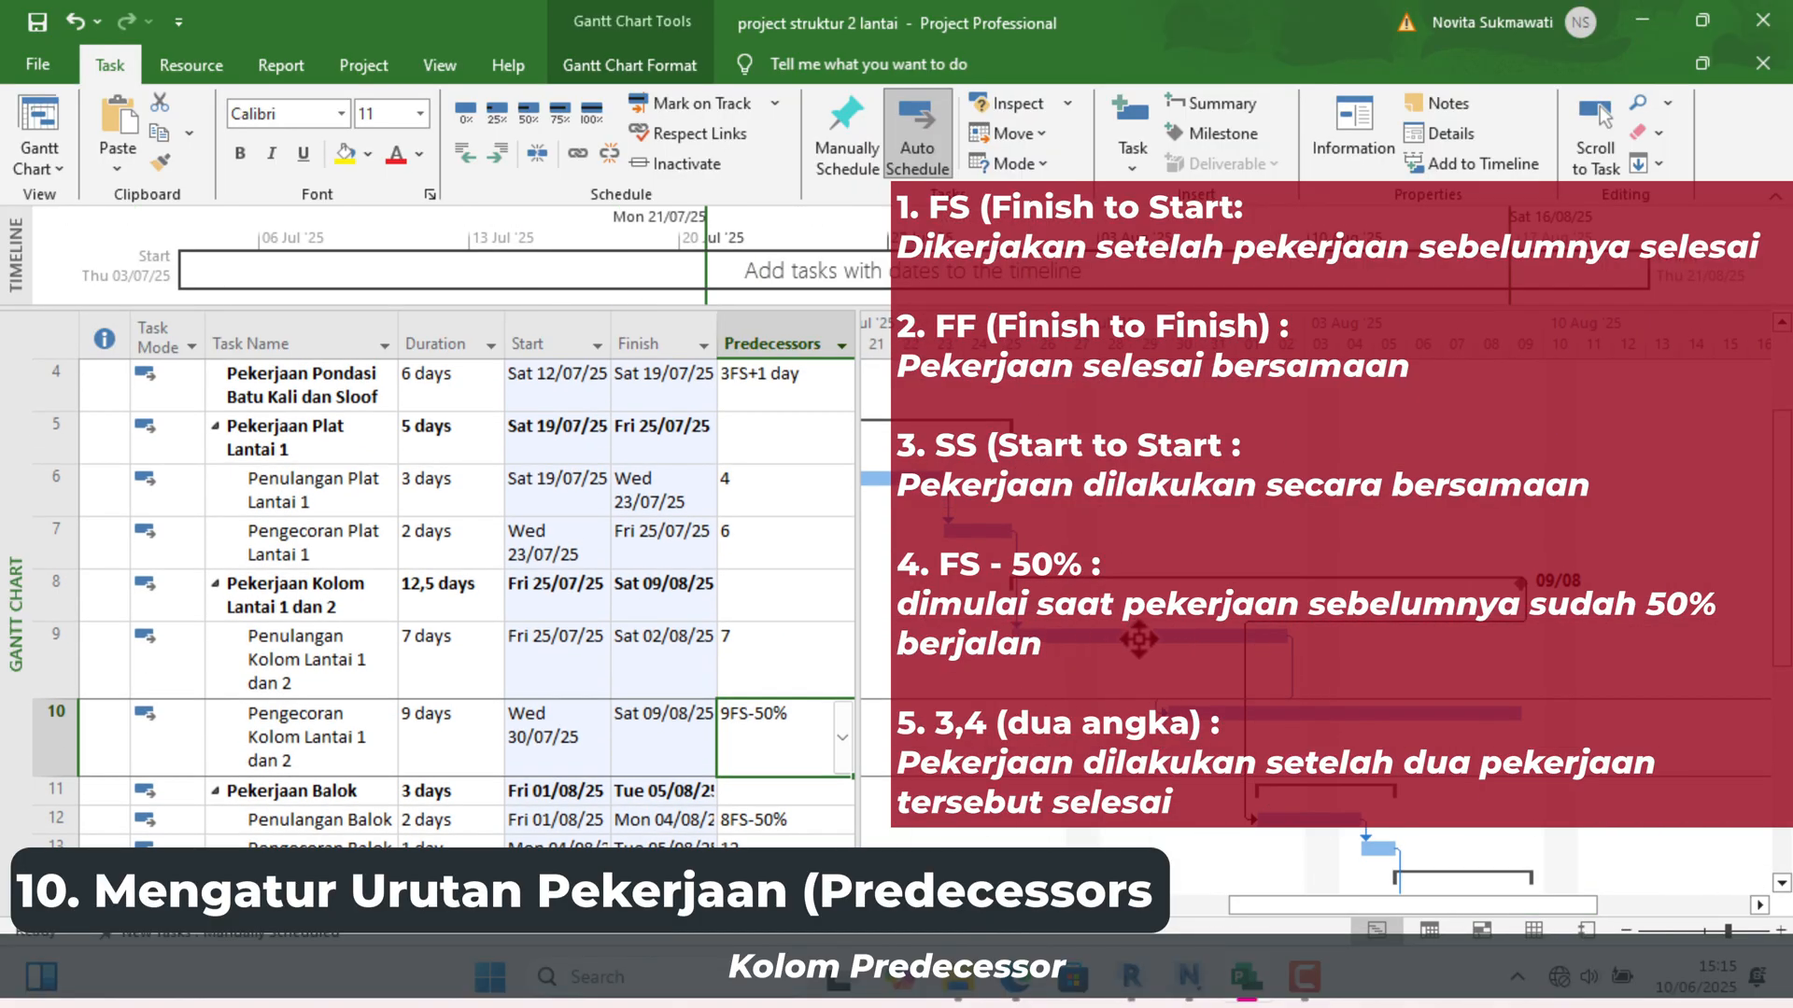
pyautogui.scroll(-1, 738, 607)
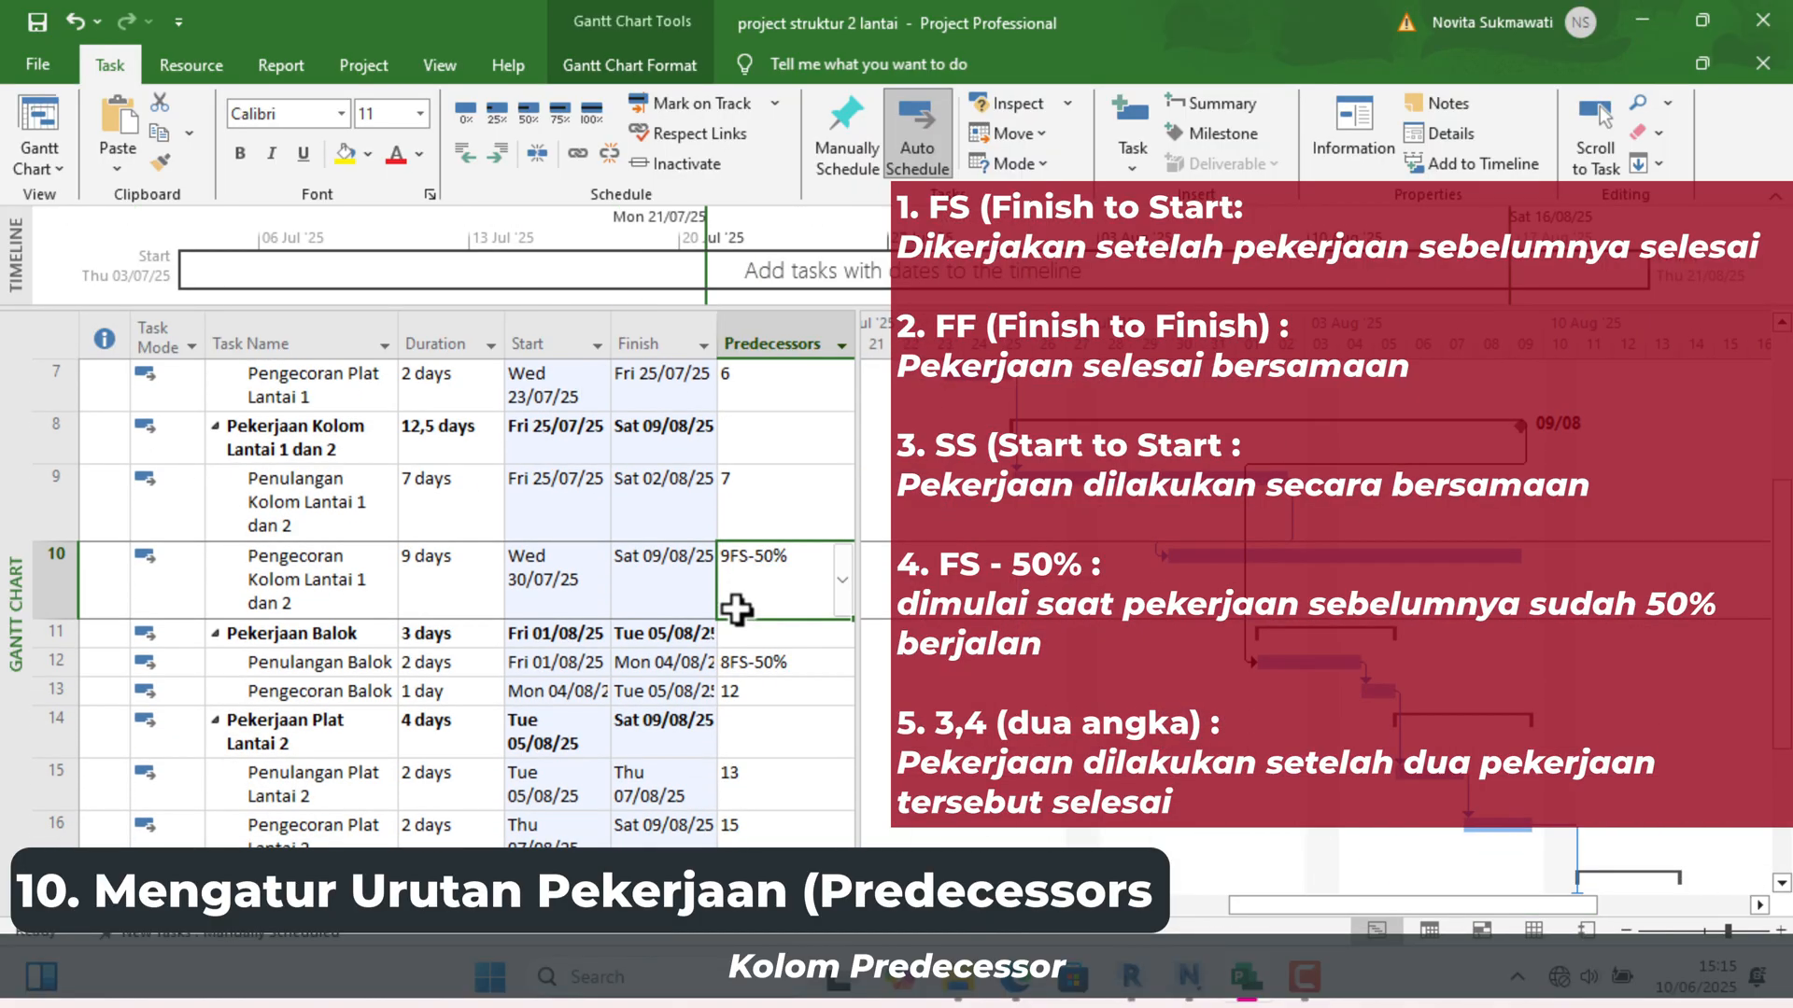
pyautogui.scroll(-1, 697, 625)
pyautogui.scroll(2, 1256, 490)
pyautogui.scroll(-1, 308, 611)
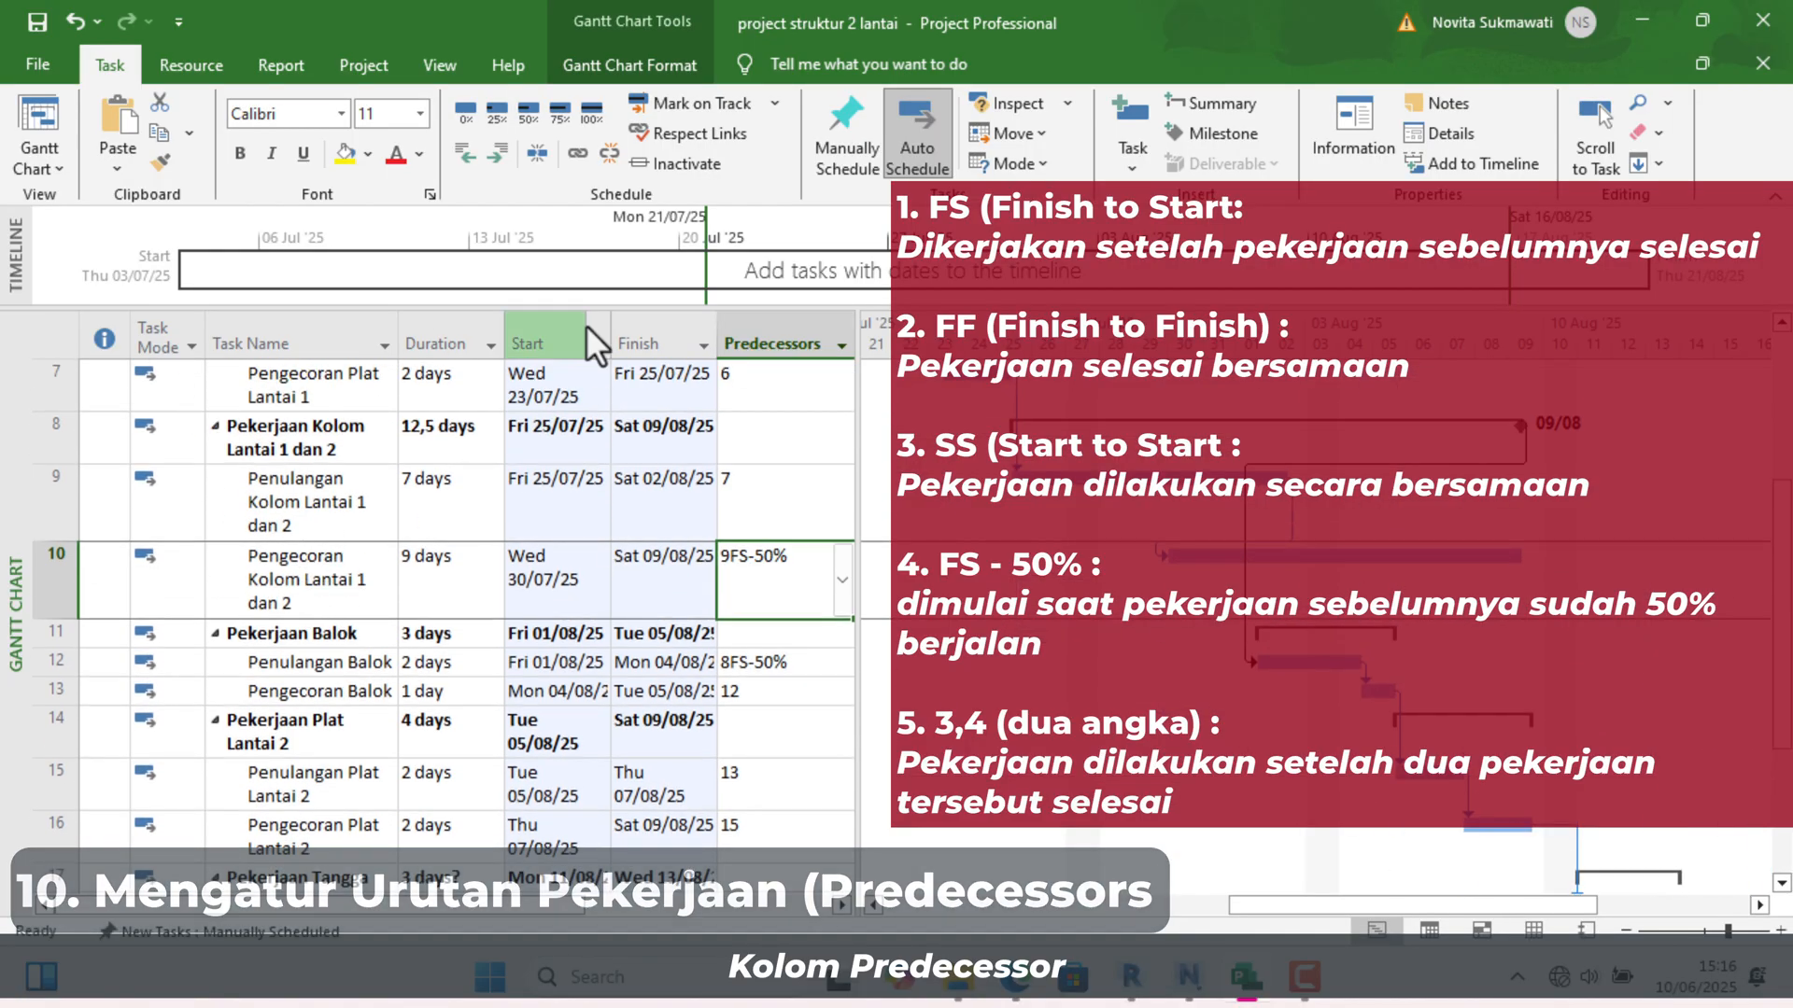
pyautogui.scroll(-1, 368, 573)
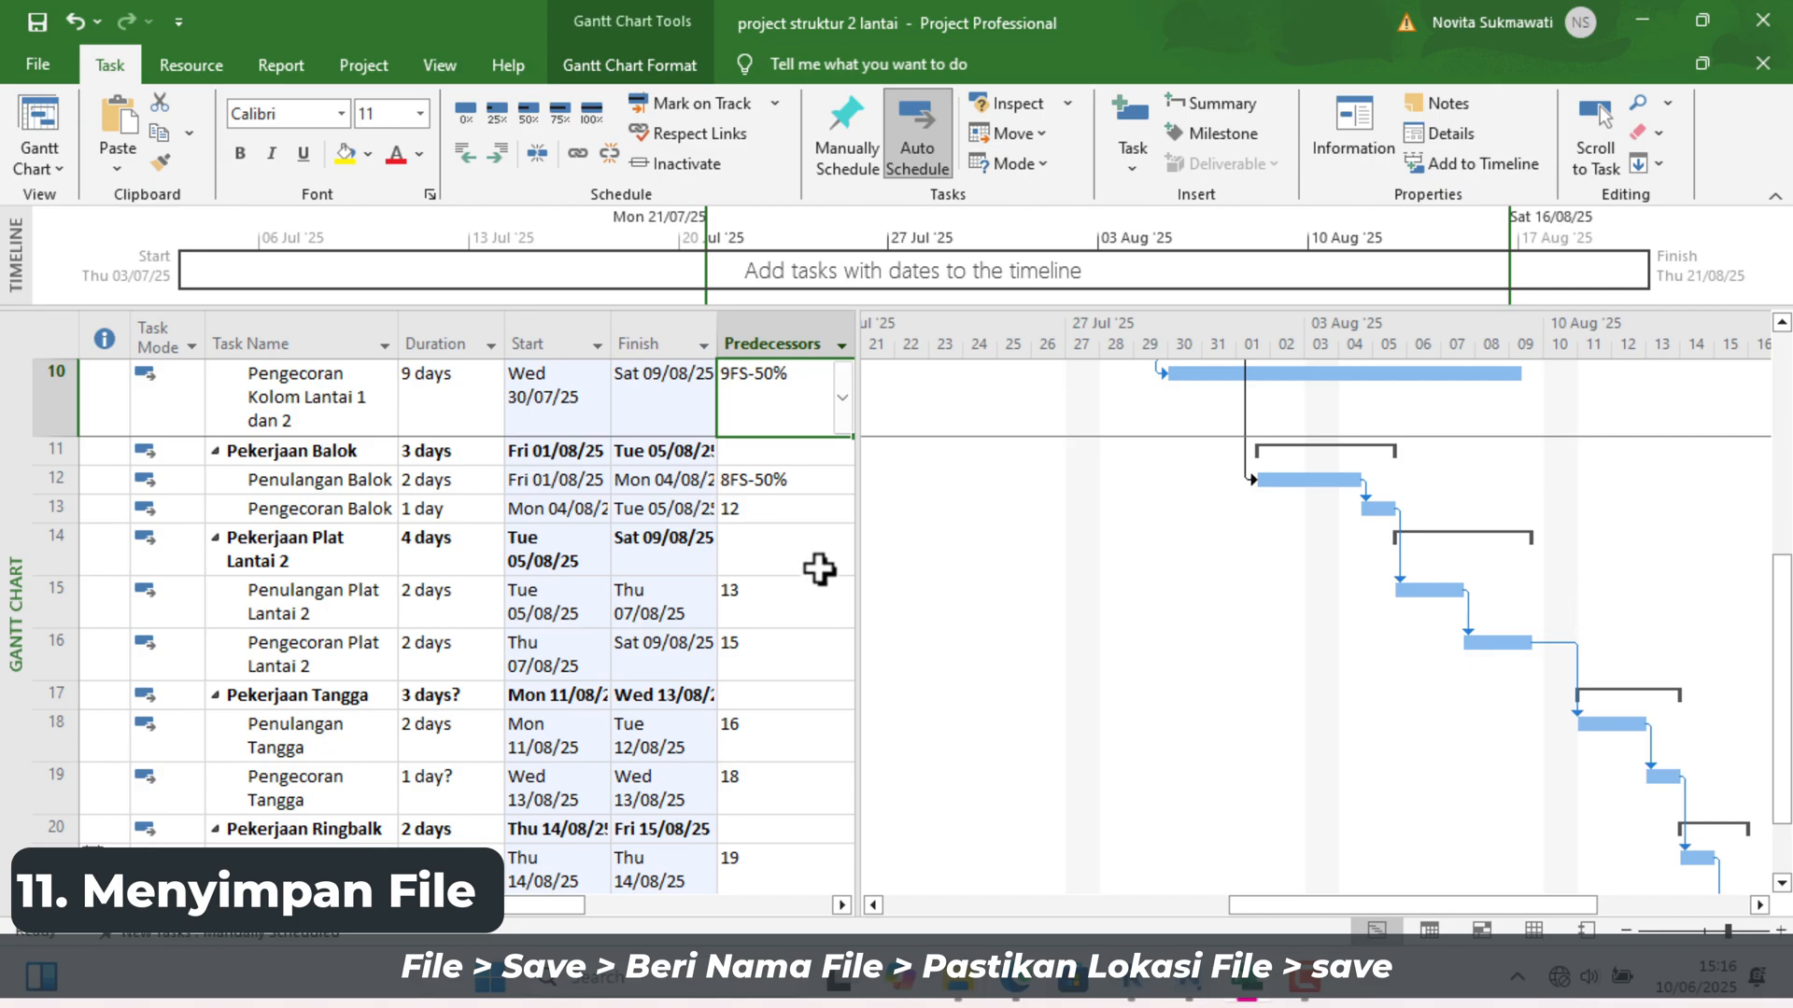
pyautogui.scroll(-1, 208, 524)
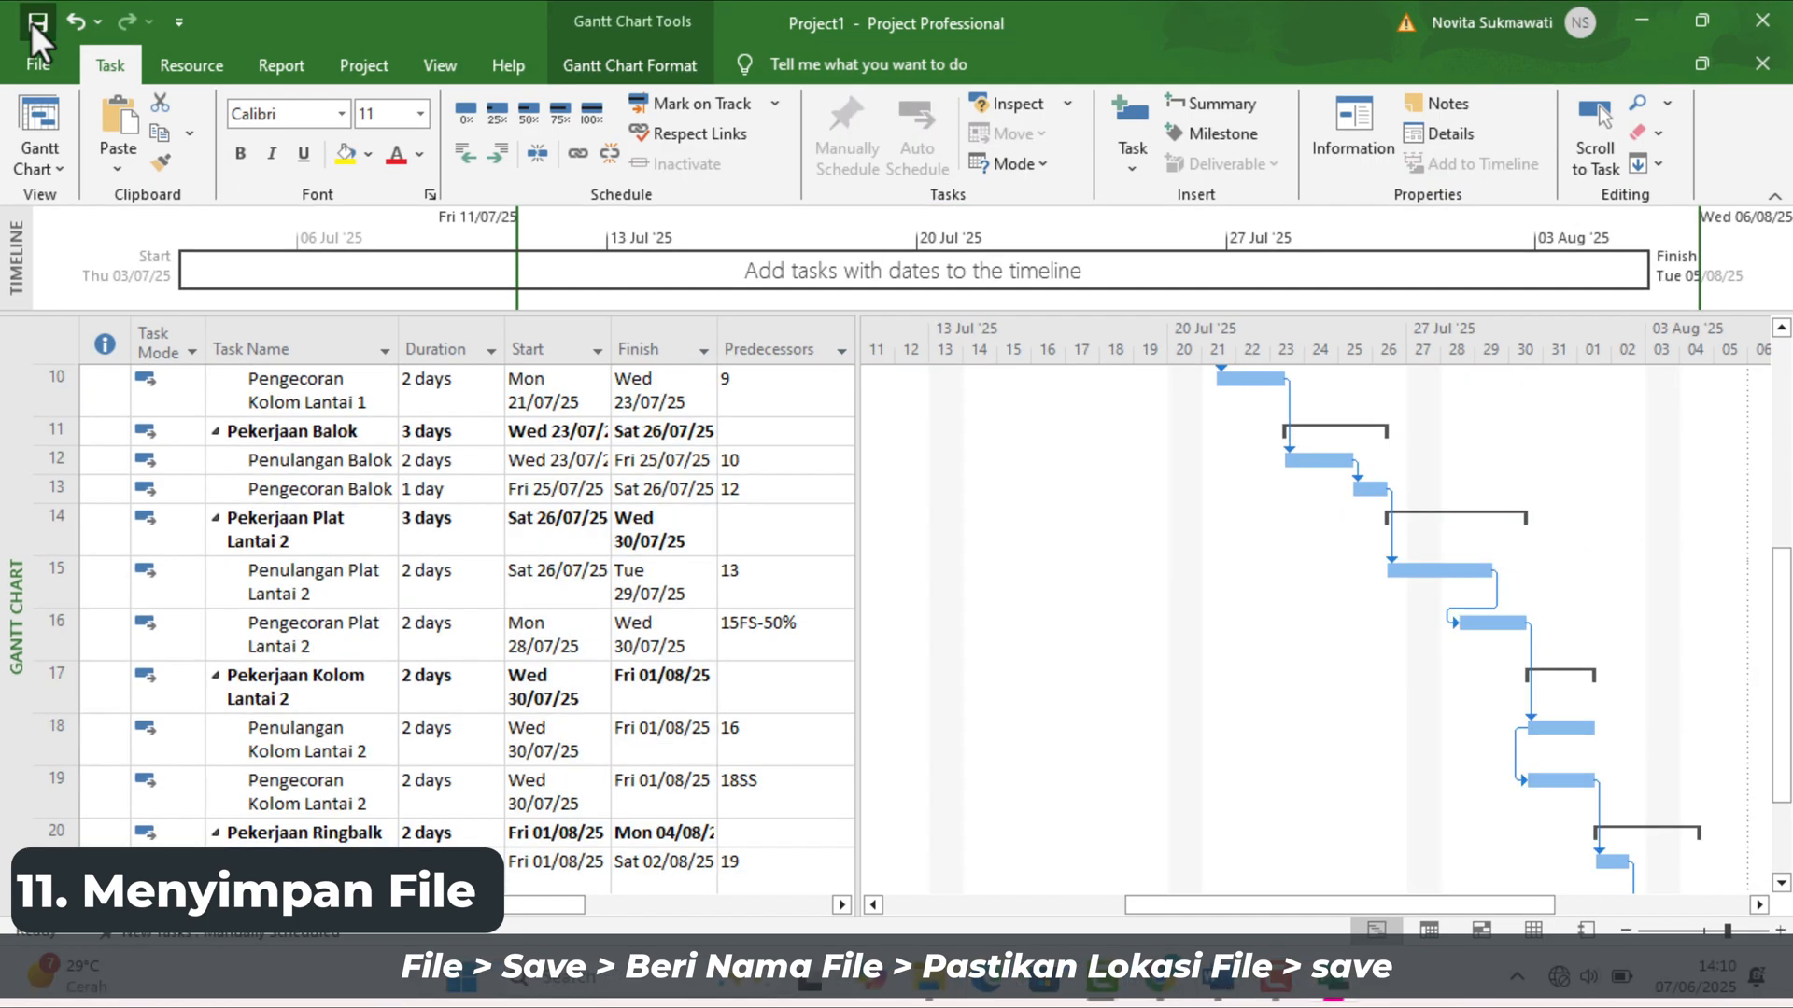
# Step: Save the schedule as "project struktur 2 lantai" in the Documents folder on this PC
pyautogui.click(35, 20)
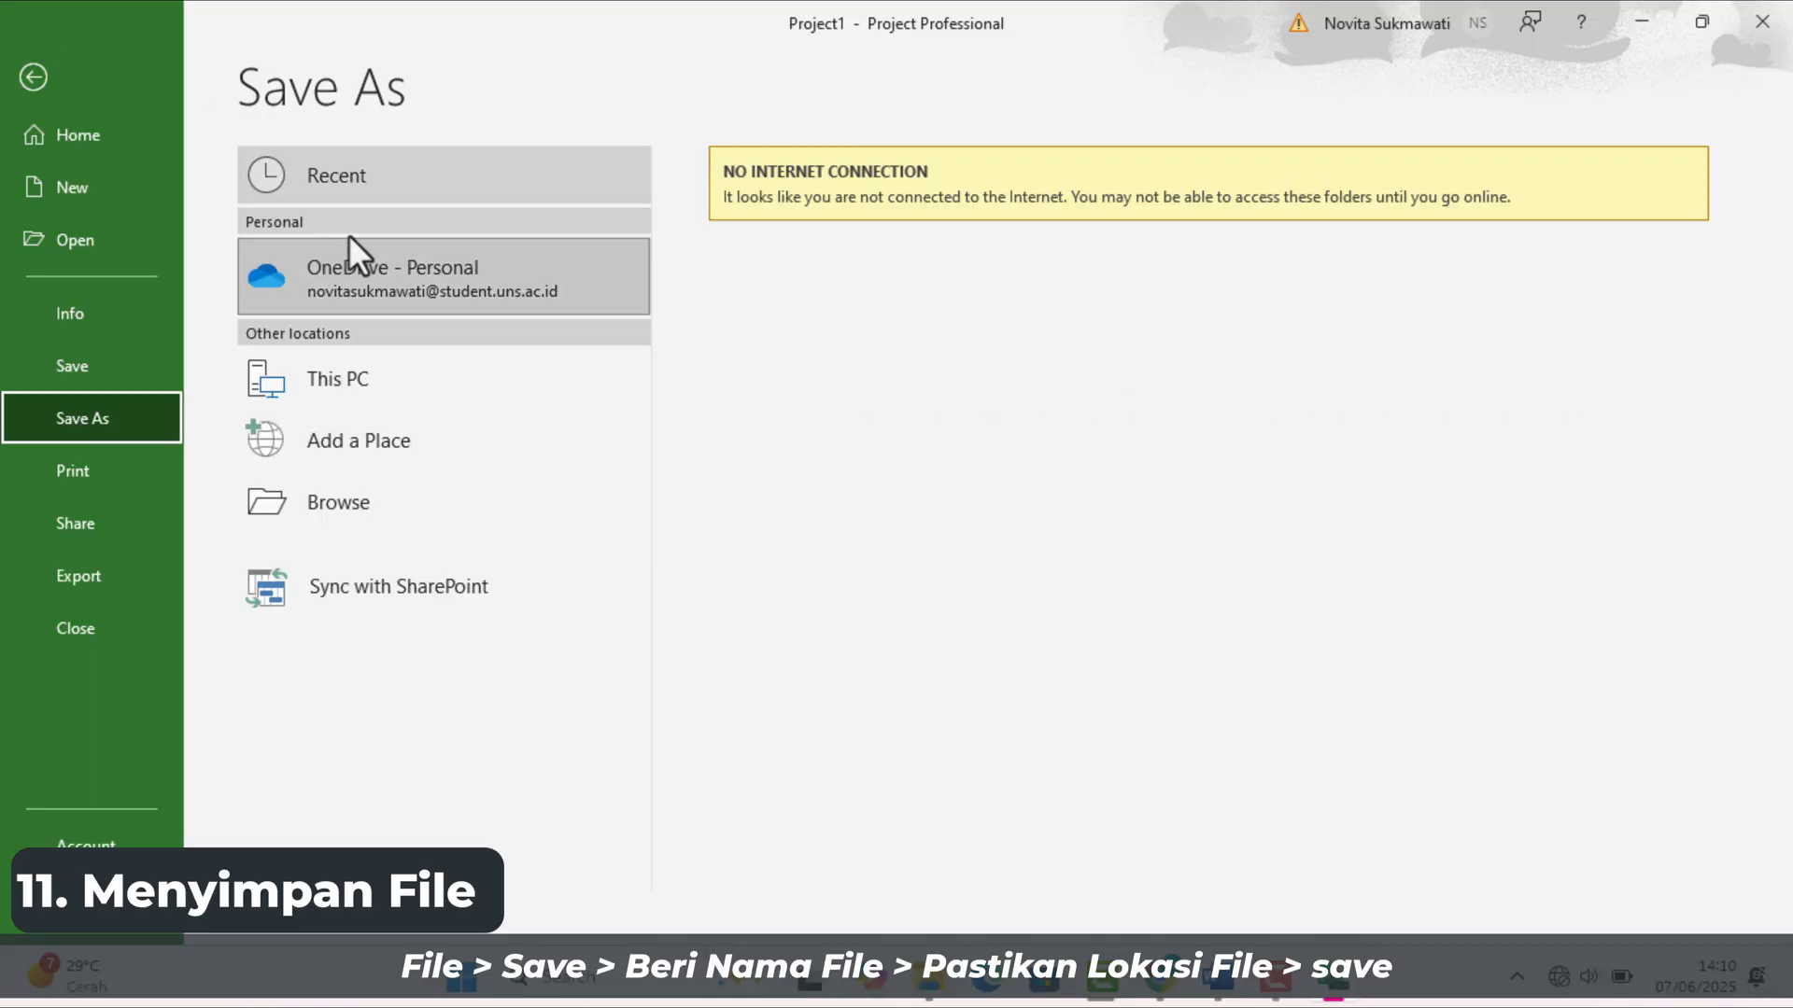
pyautogui.click(377, 378)
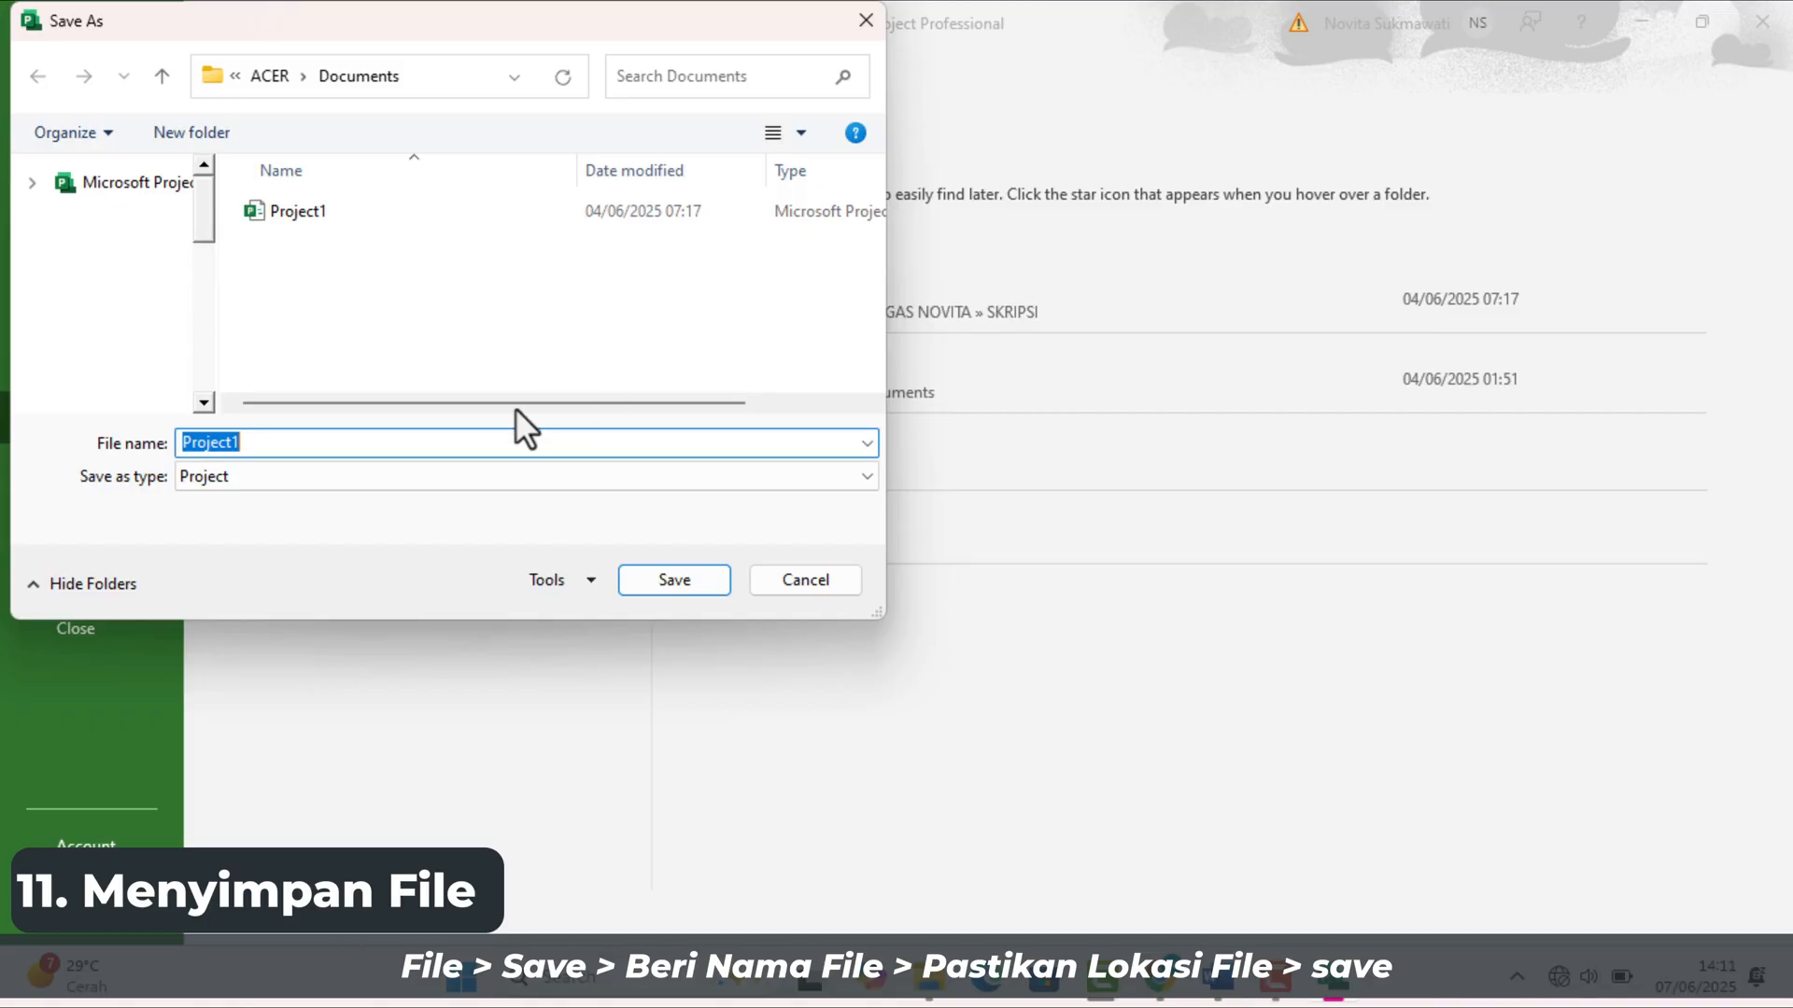
pyautogui.write('p')
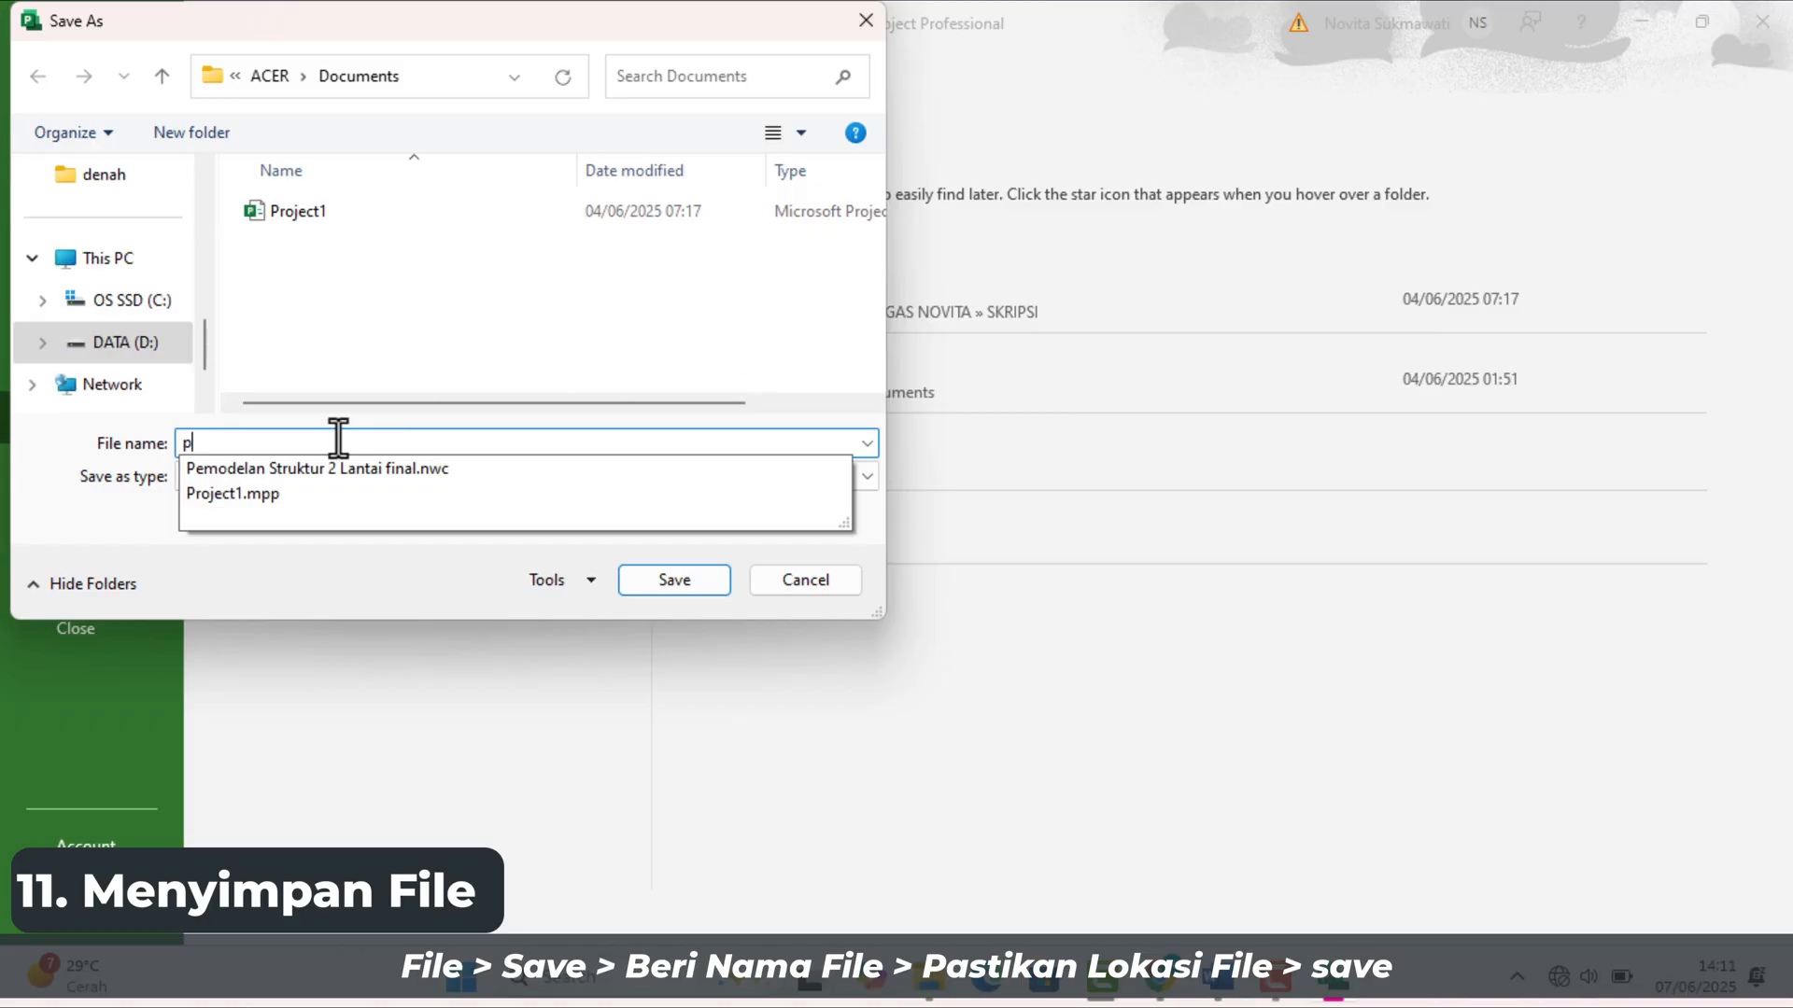
pyautogui.write('roject r')
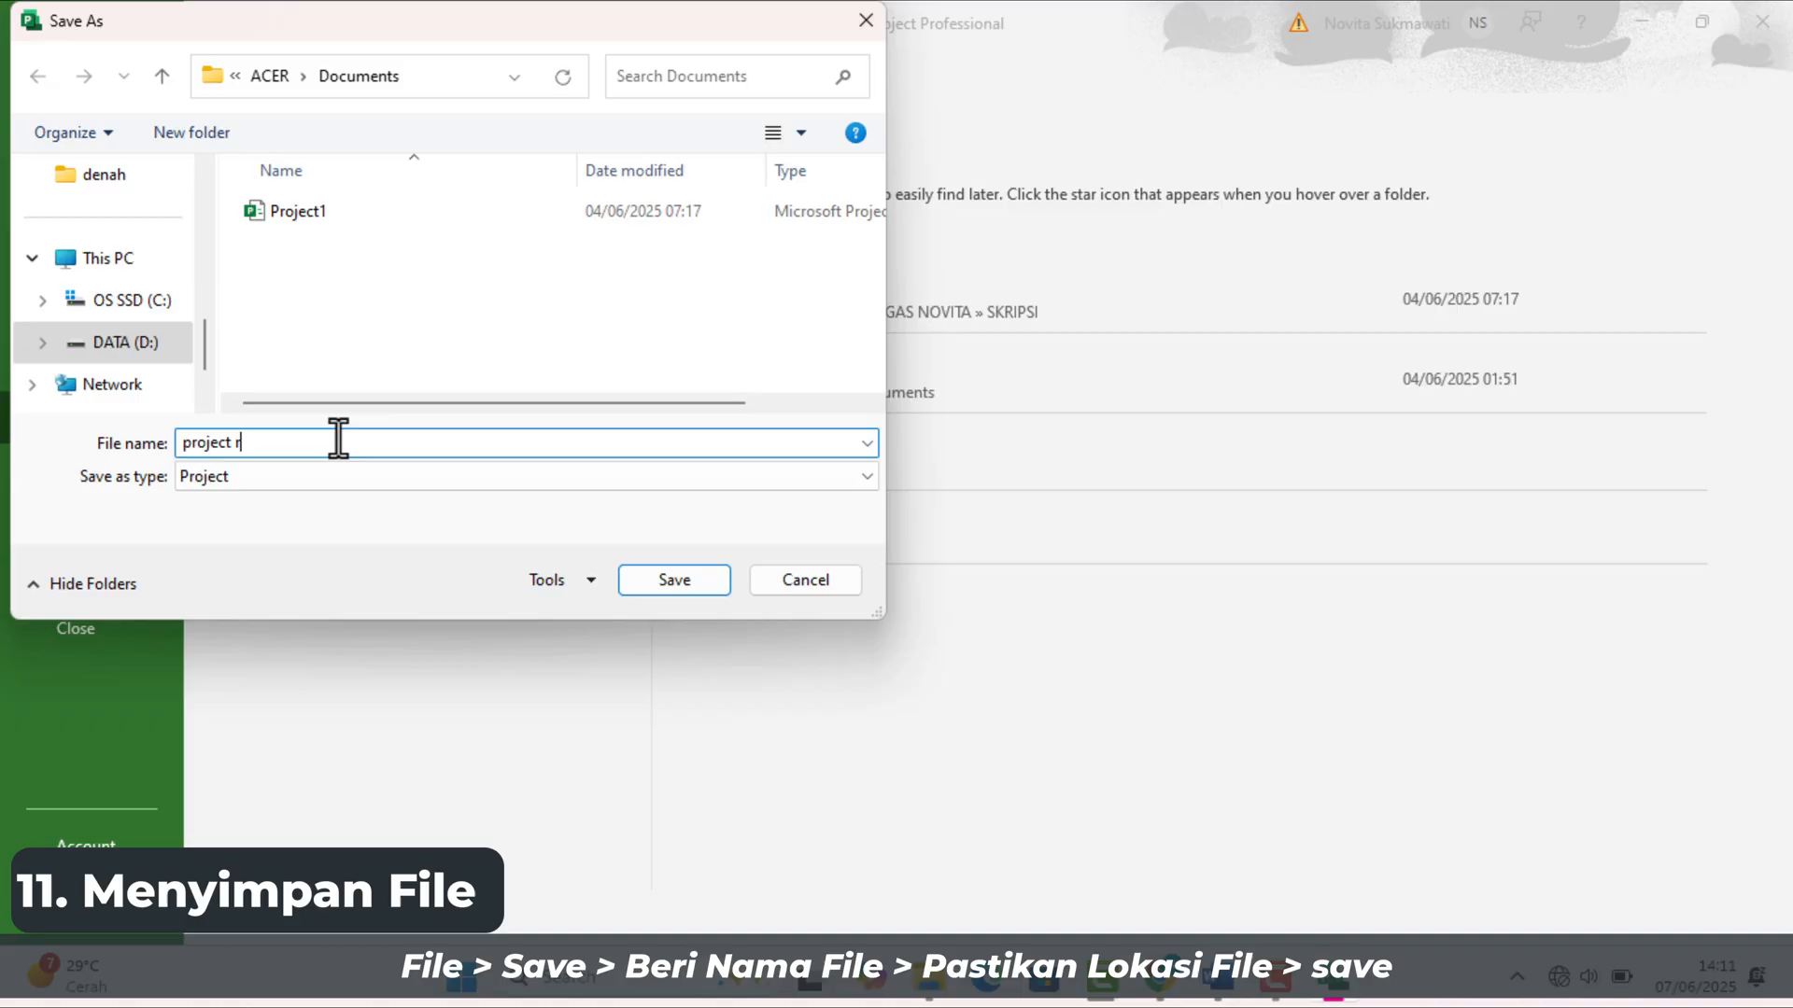
pyautogui.press('BackSpace')
pyautogui.write('struktur 2 lan')
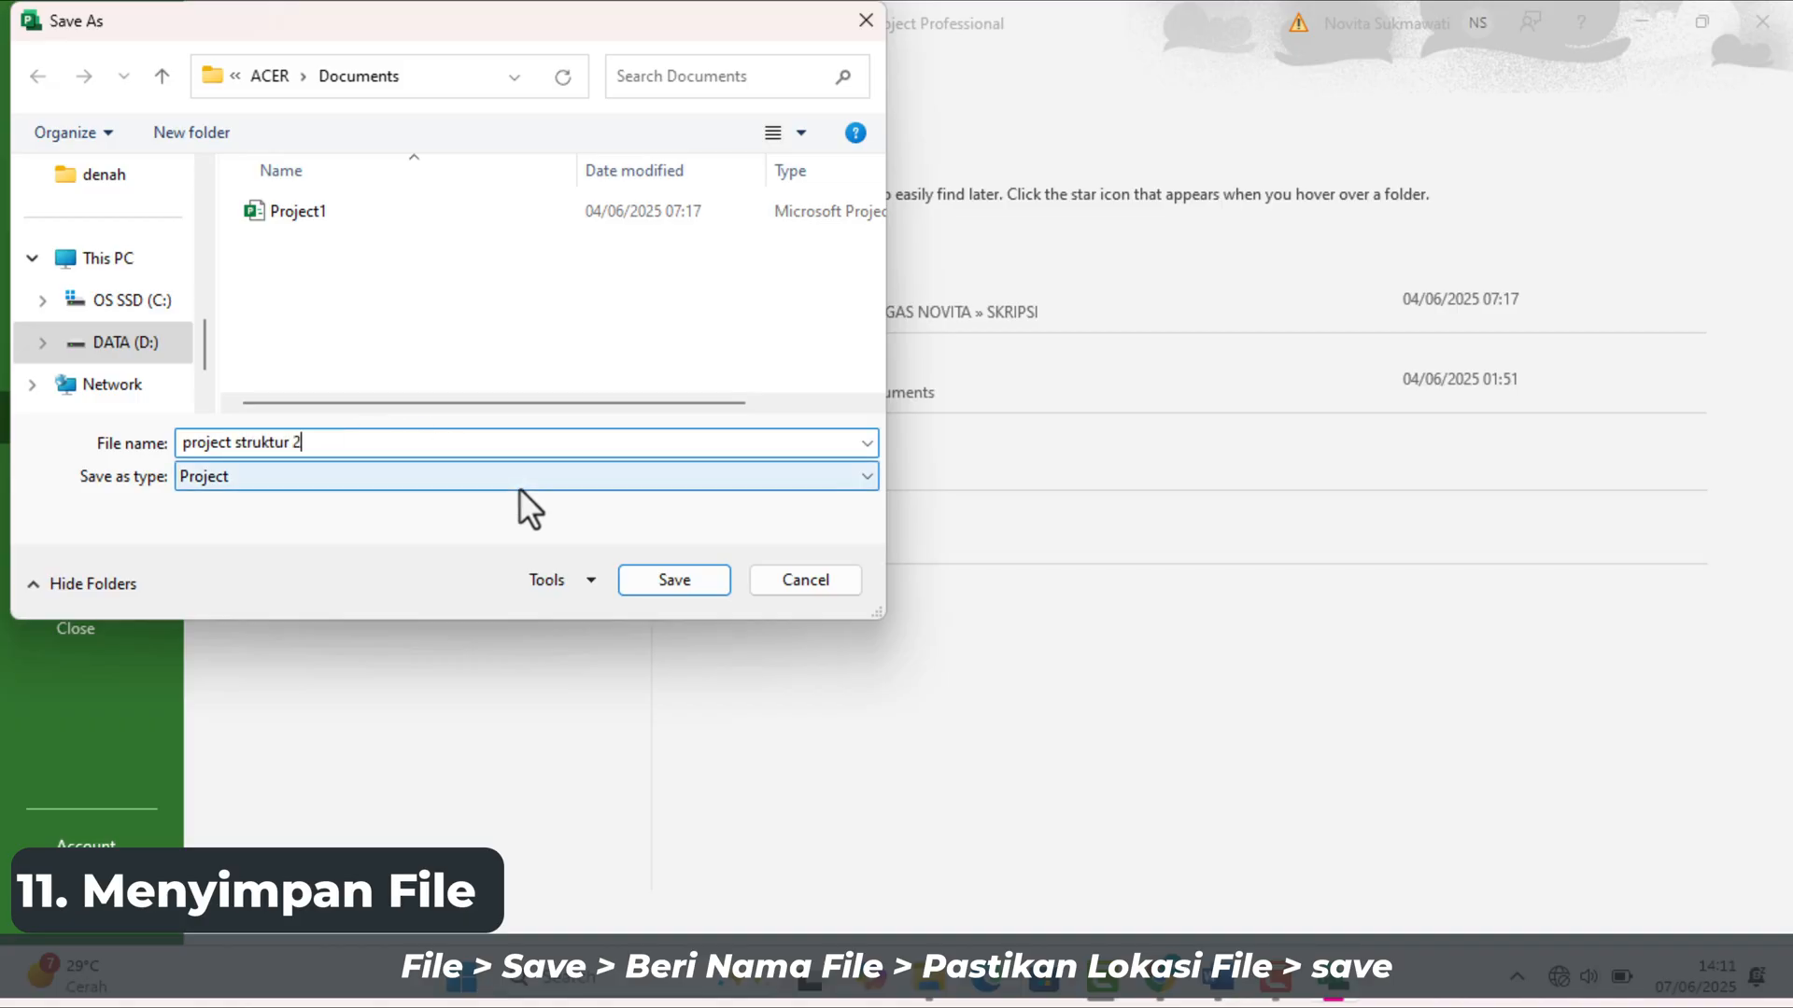
pyautogui.write('tai')
pyautogui.click(717, 581)
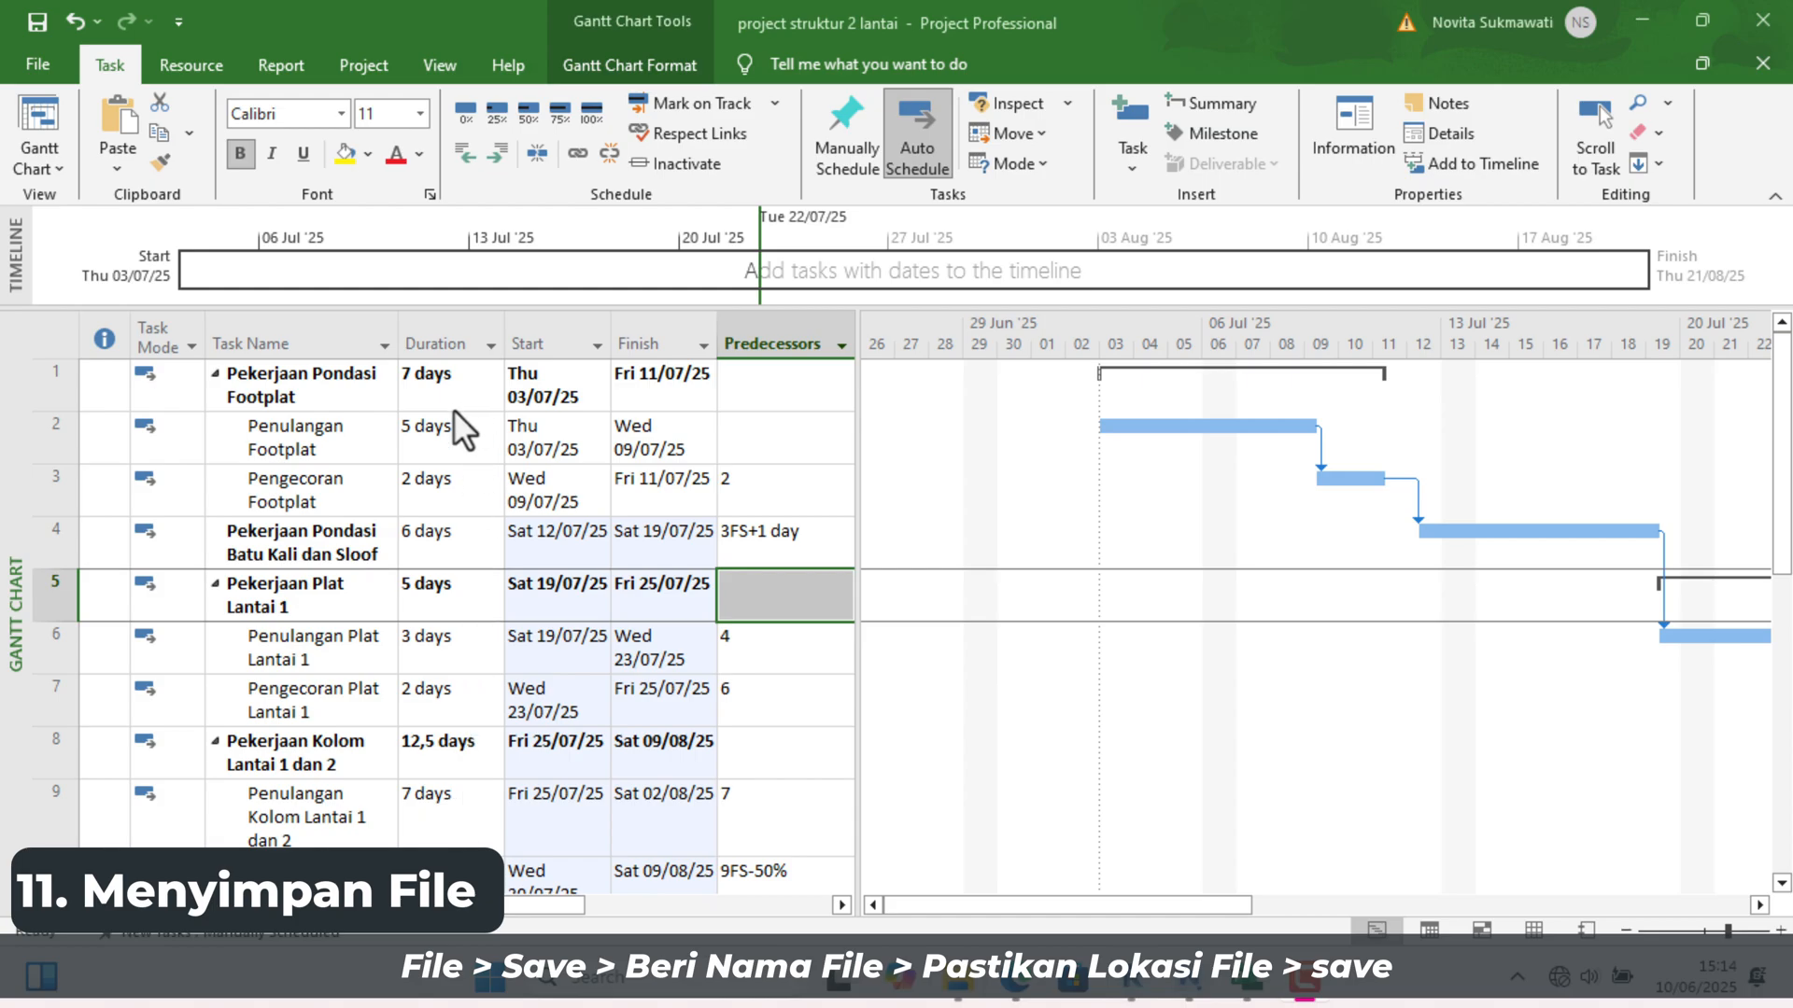
pyautogui.scroll(-2, 452, 409)
pyautogui.scroll(1, 455, 409)
pyautogui.scroll(1, 457, 411)
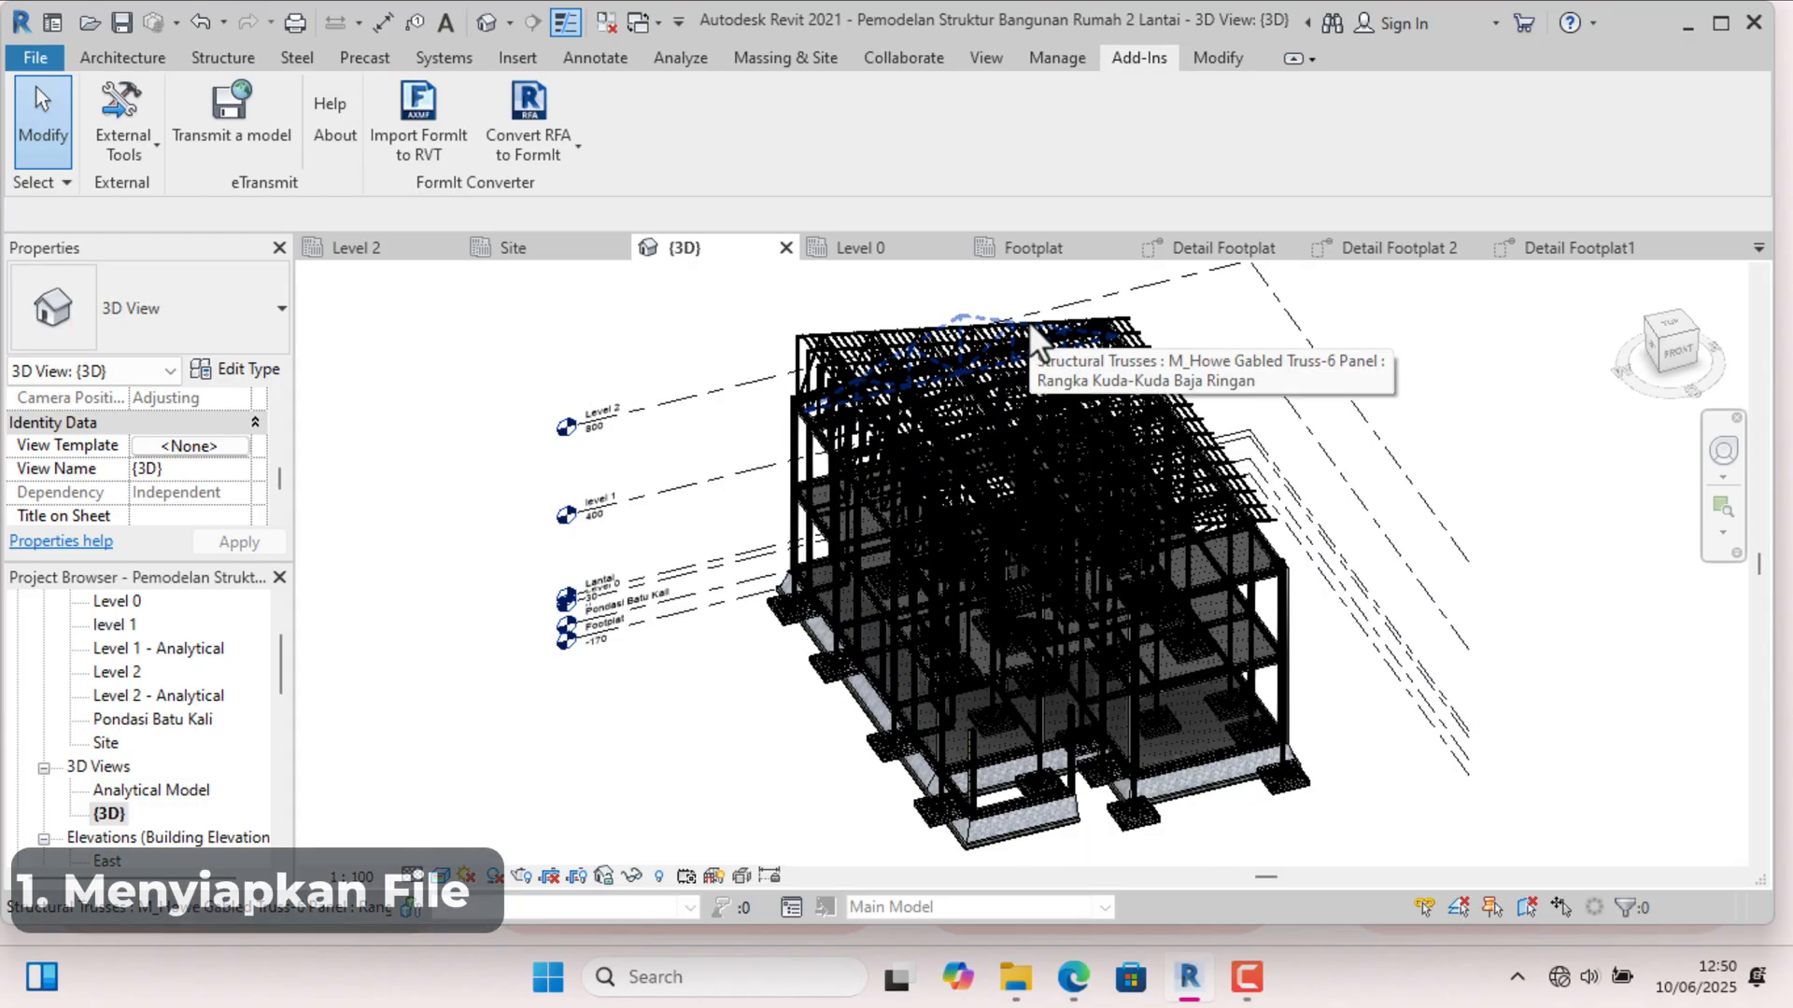
pyautogui.click(126, 57)
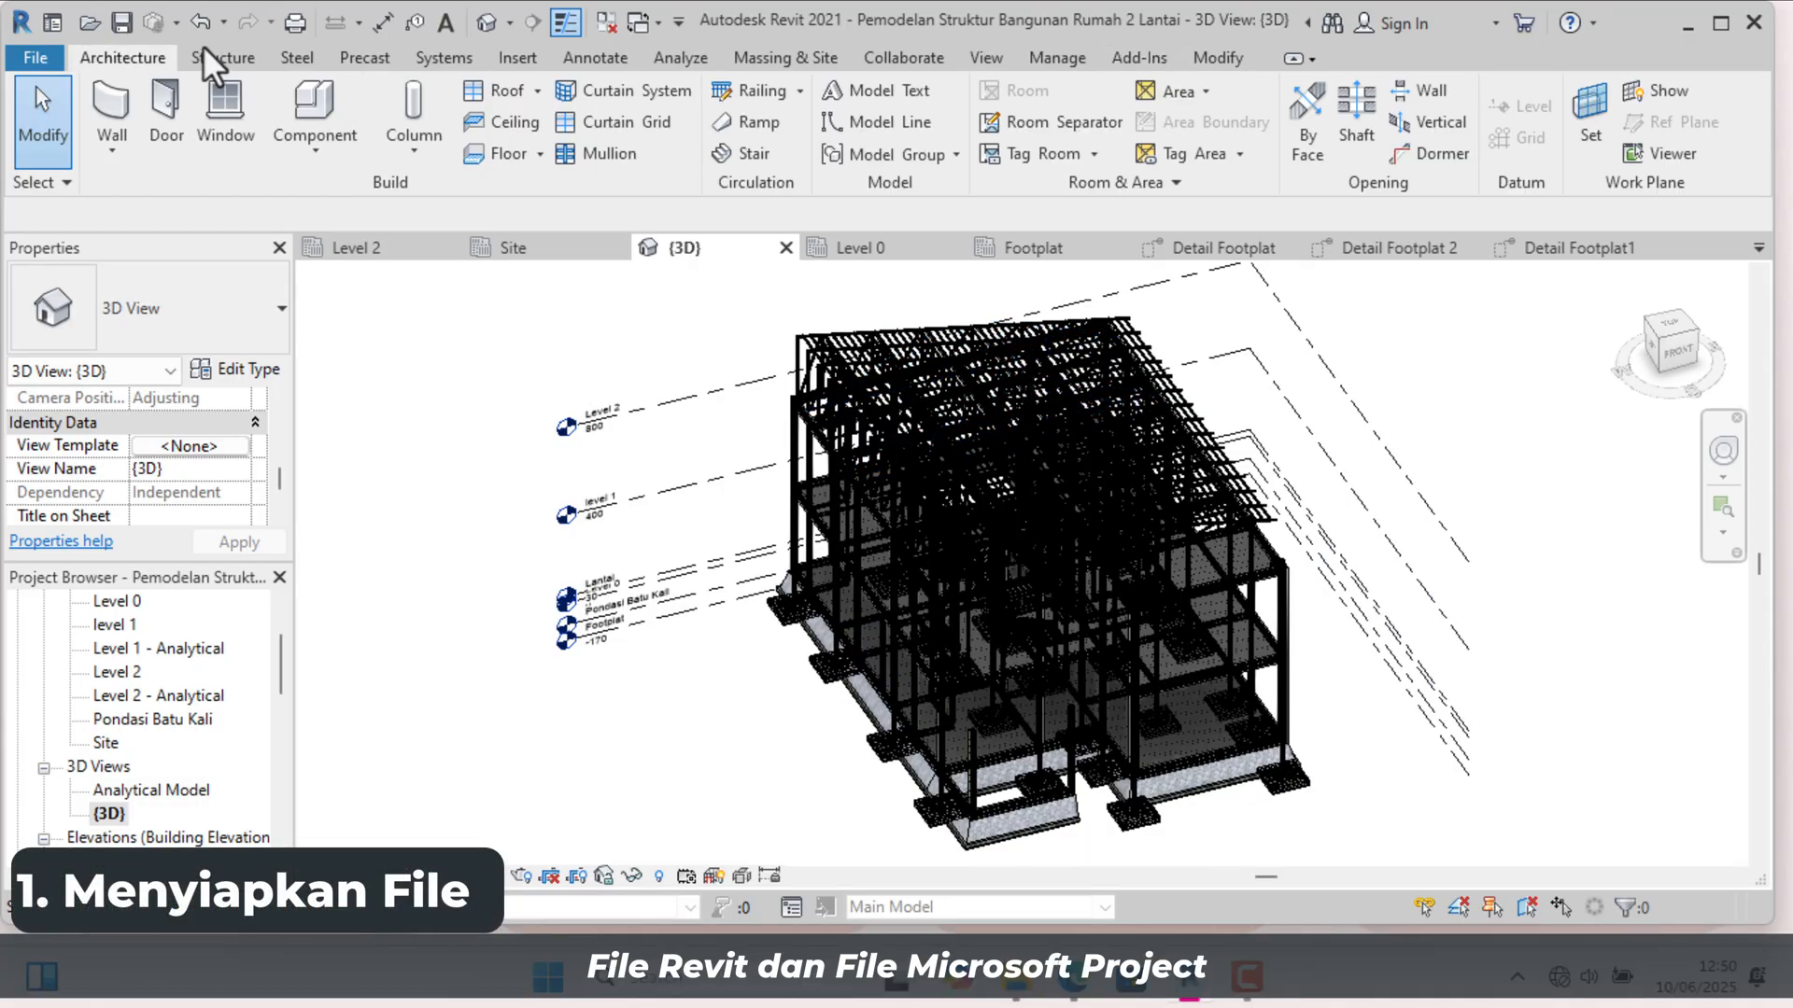
pyautogui.click(207, 58)
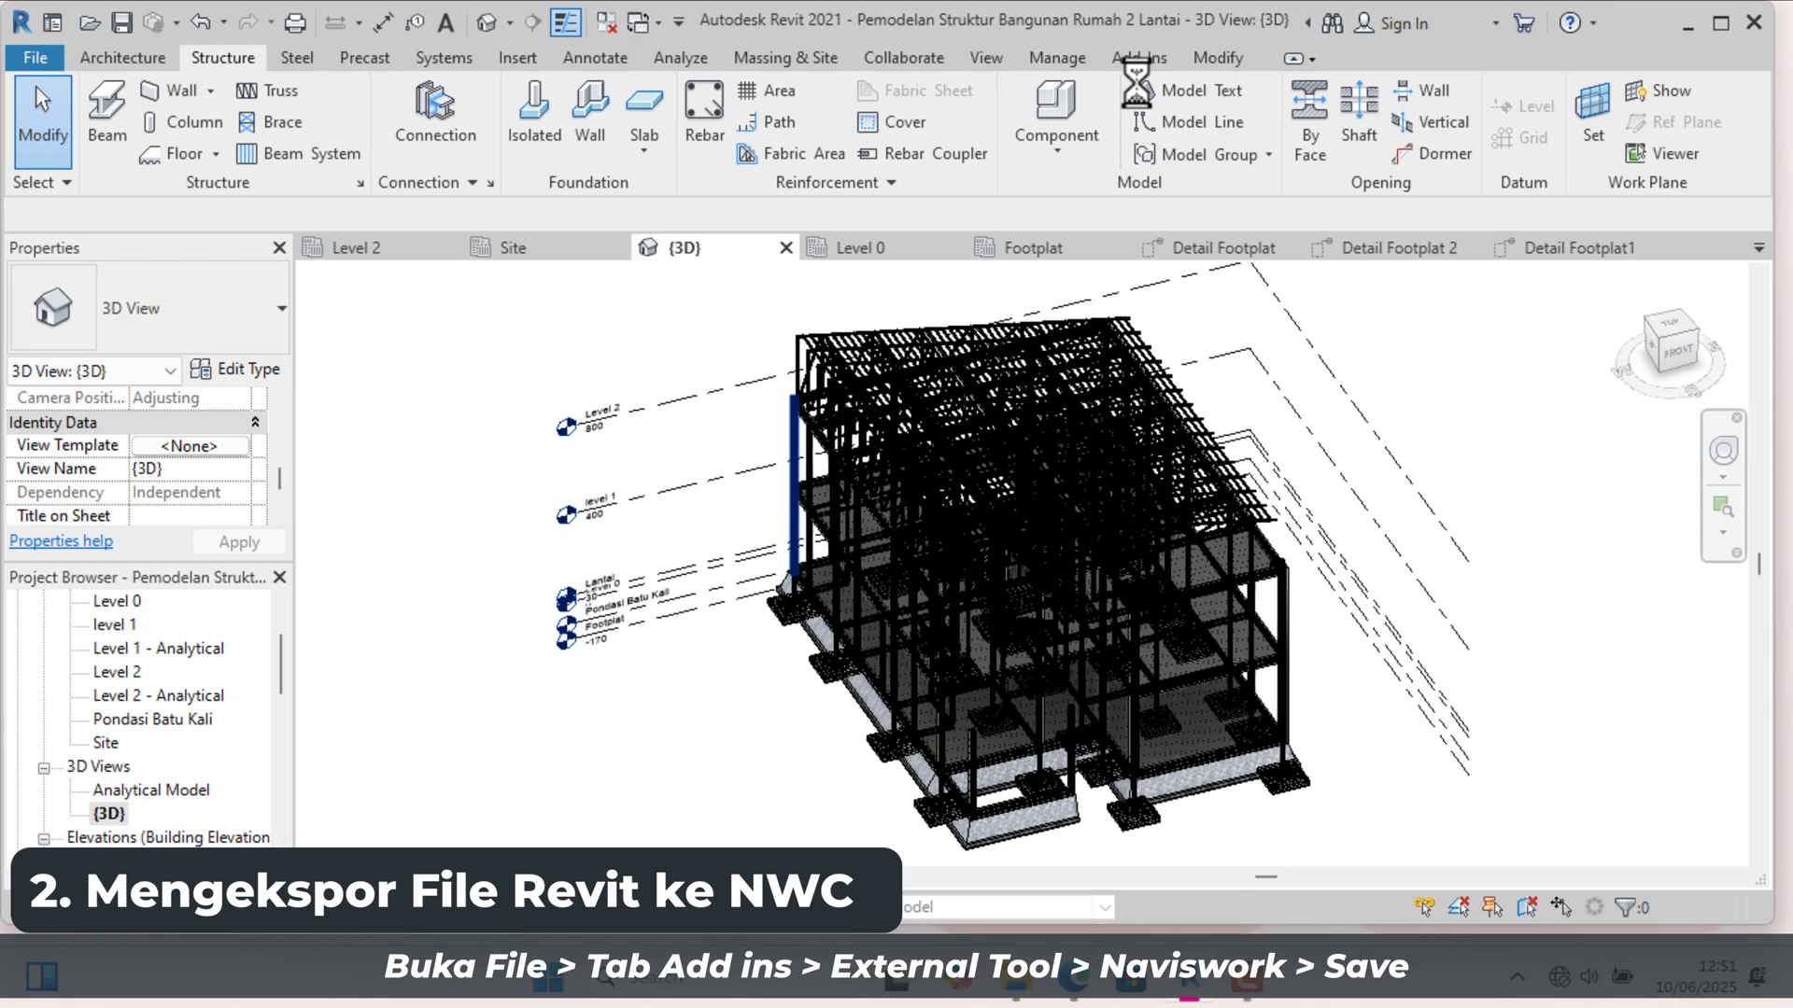
# Step: In Revit, export the 3D view with the Navisworks 2021 exporter to Documents as NWC file "Pemodelan Struktur Bangunan Rumah 2 Lantai 4D"
pyautogui.click(1119, 58)
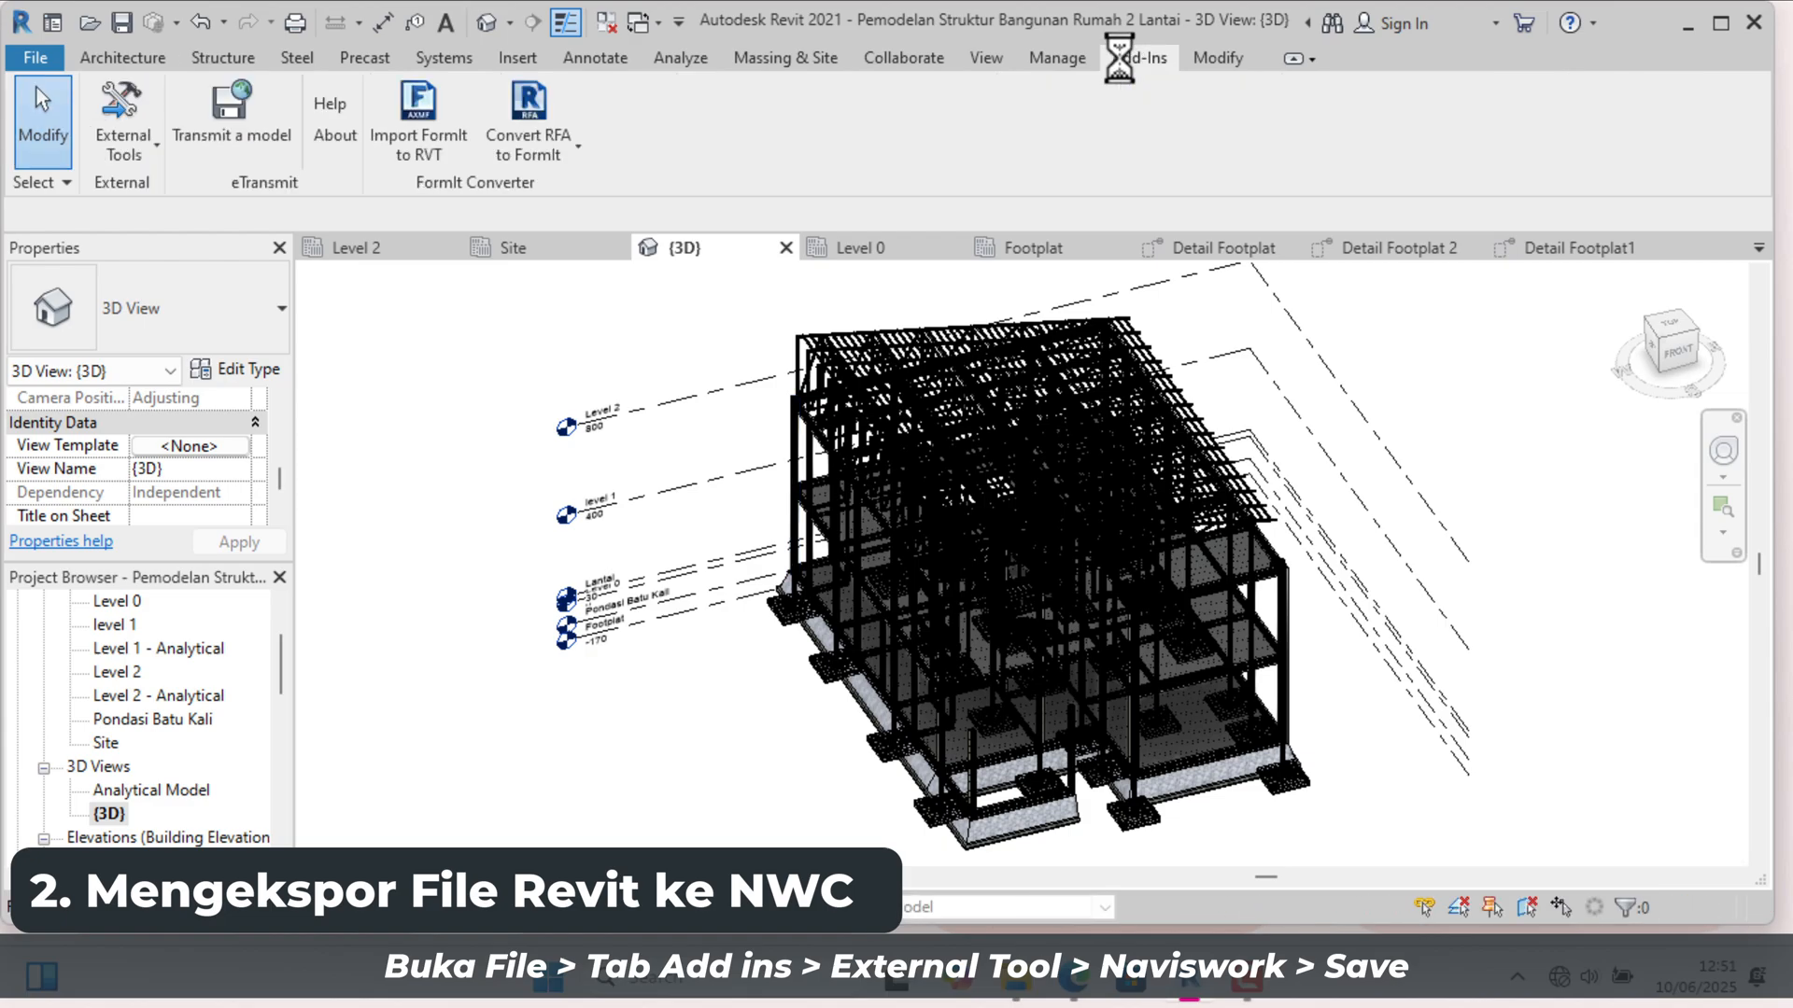
pyautogui.click(100, 149)
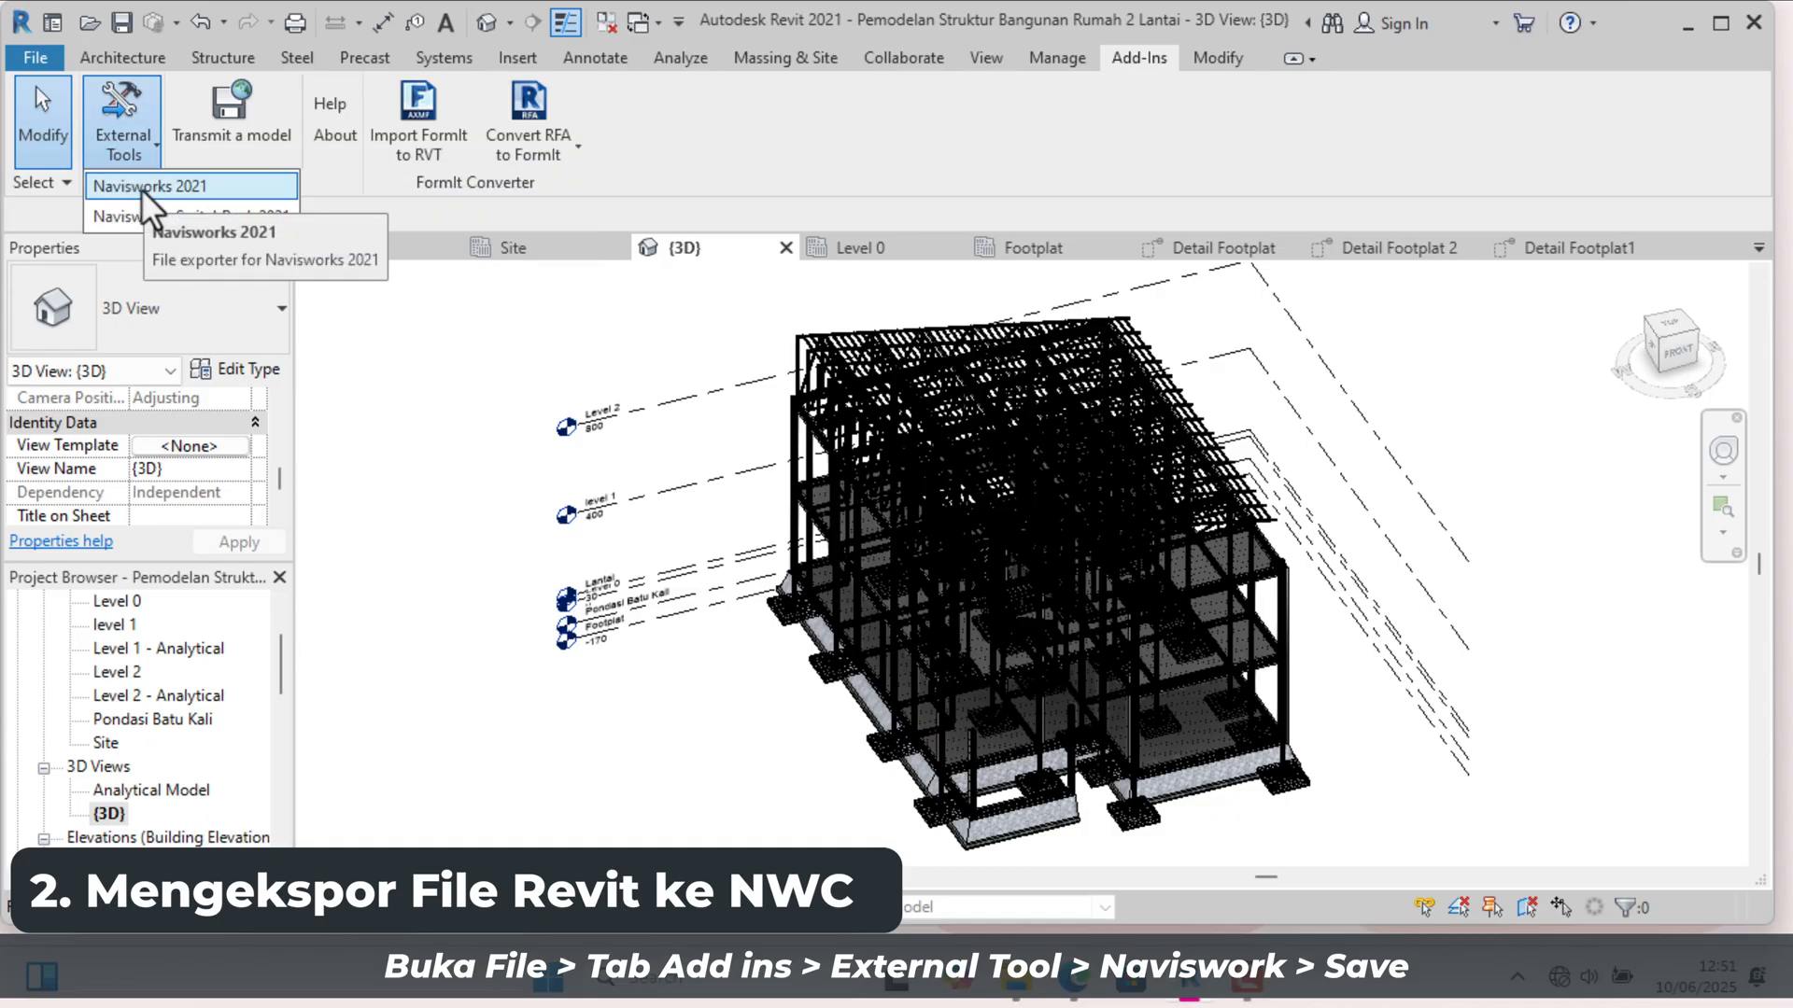
pyautogui.click(243, 191)
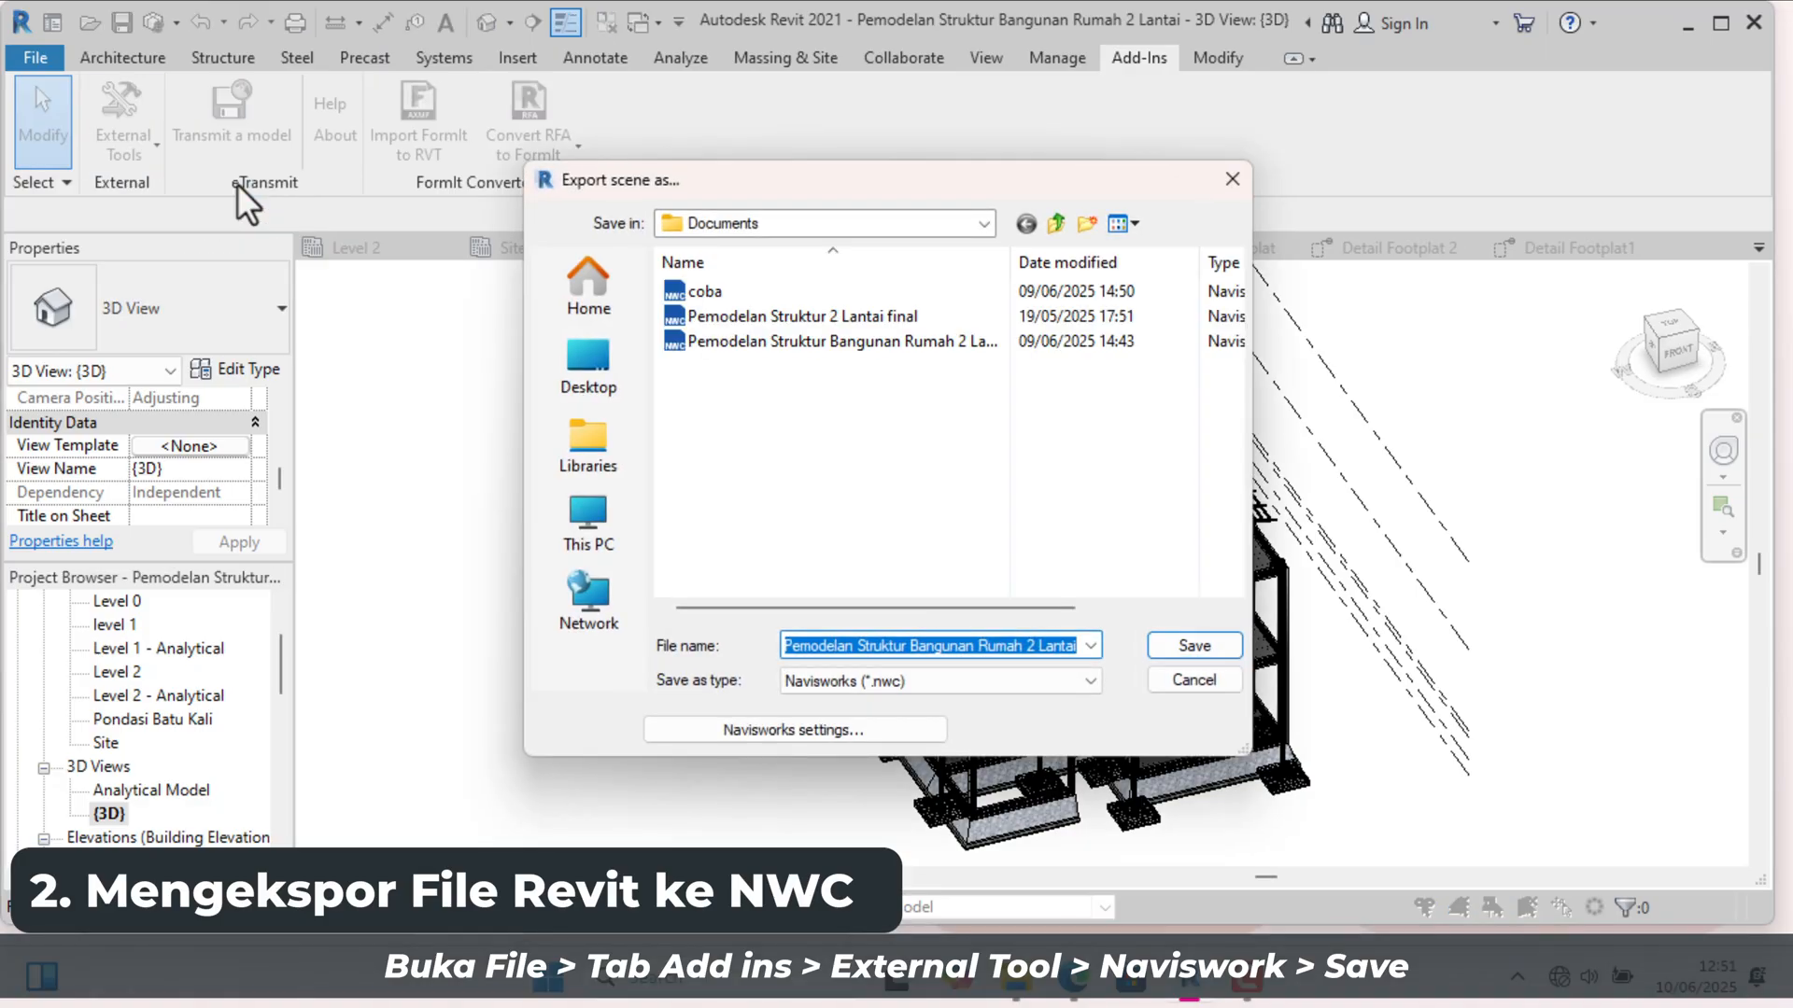
pyautogui.click(1064, 648)
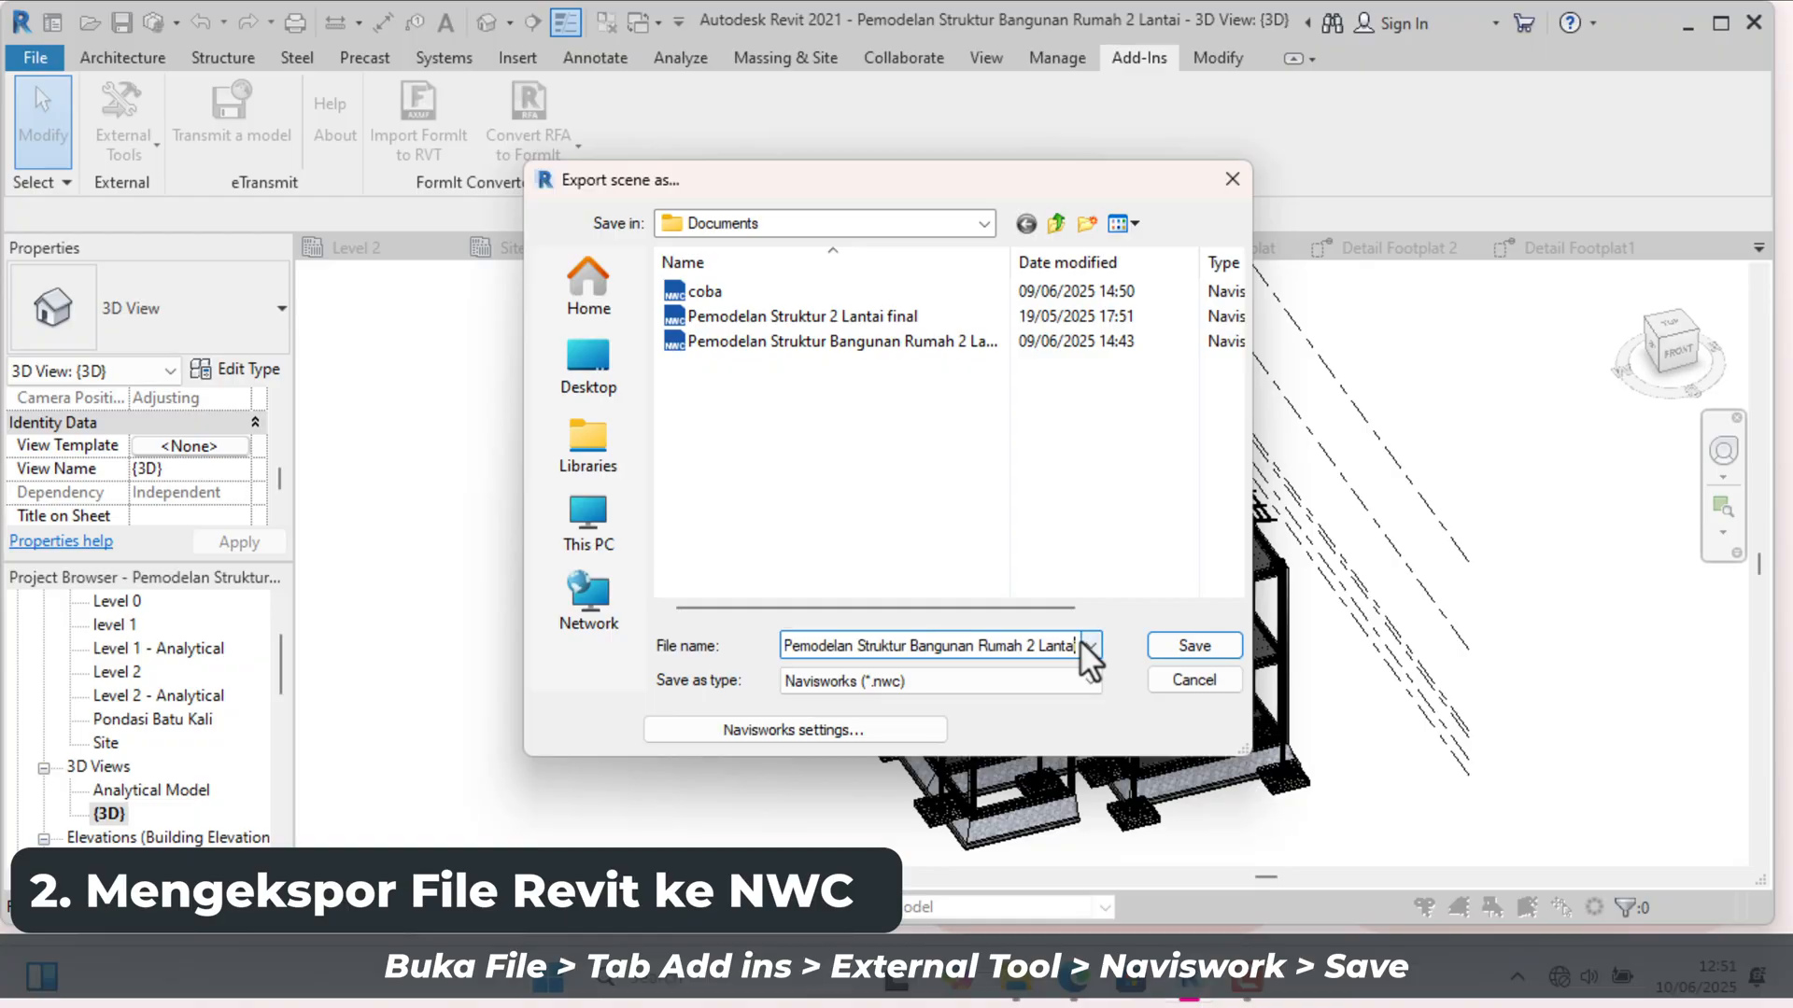
pyautogui.write('4')
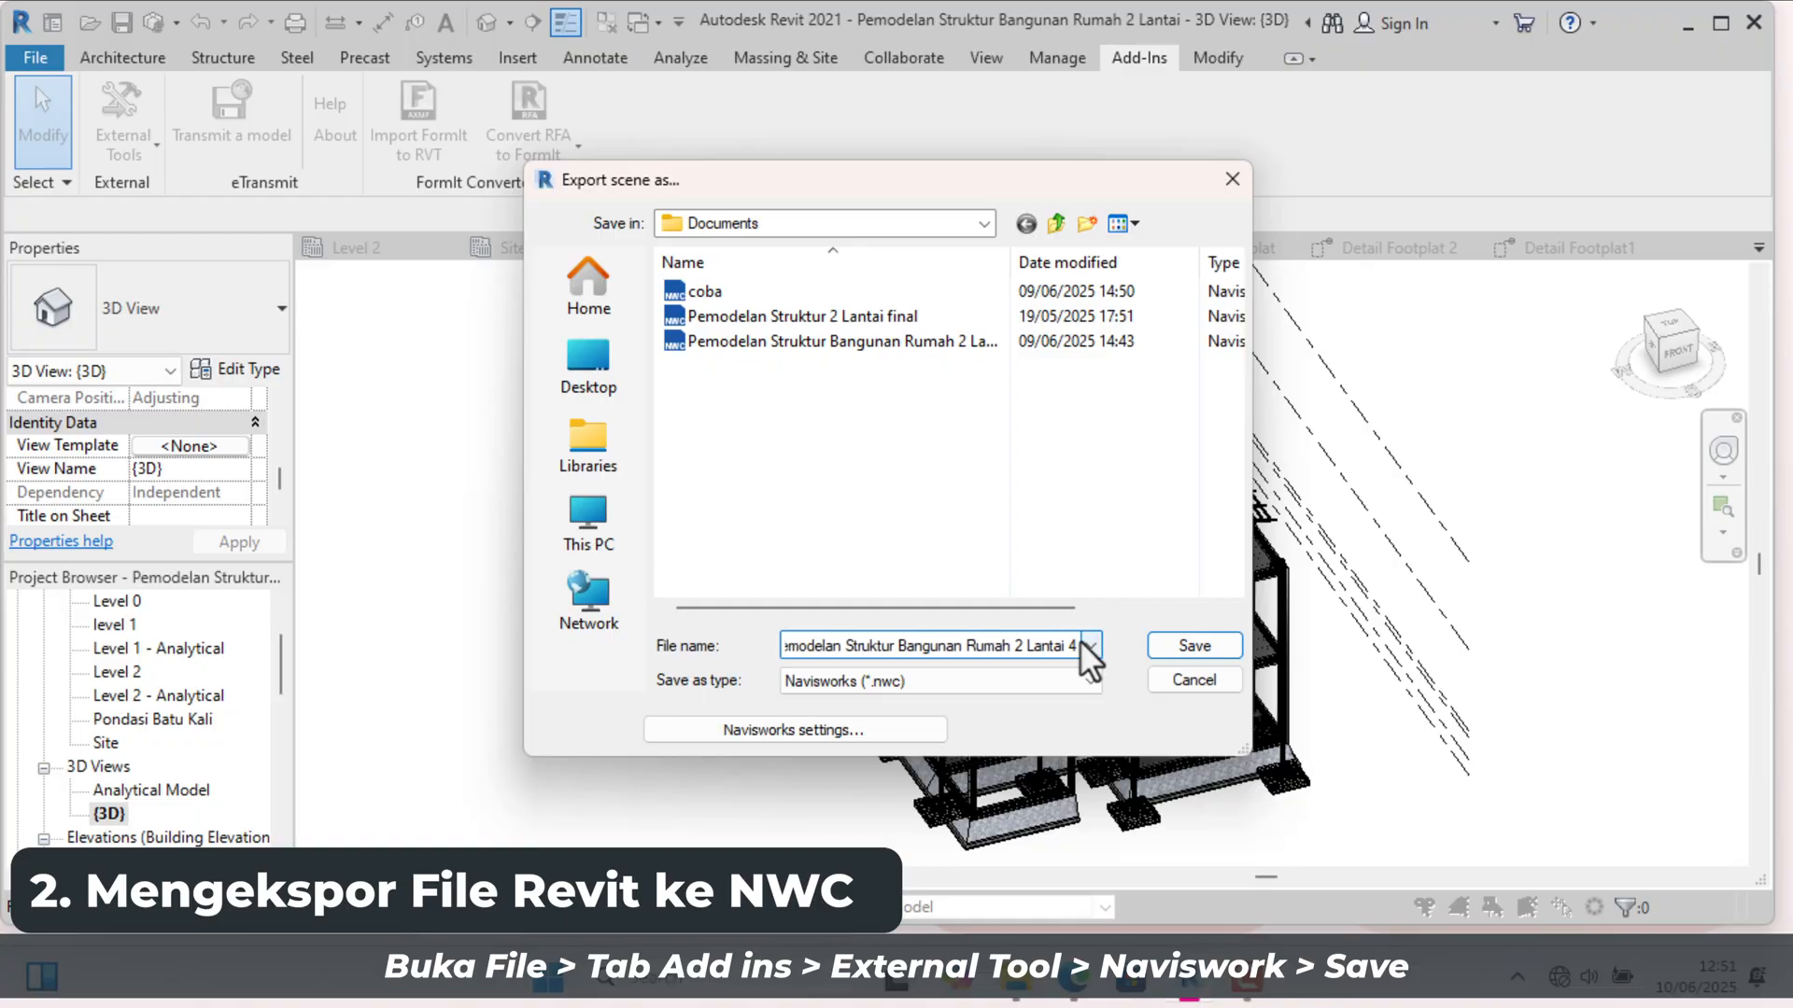
pyautogui.write('D')
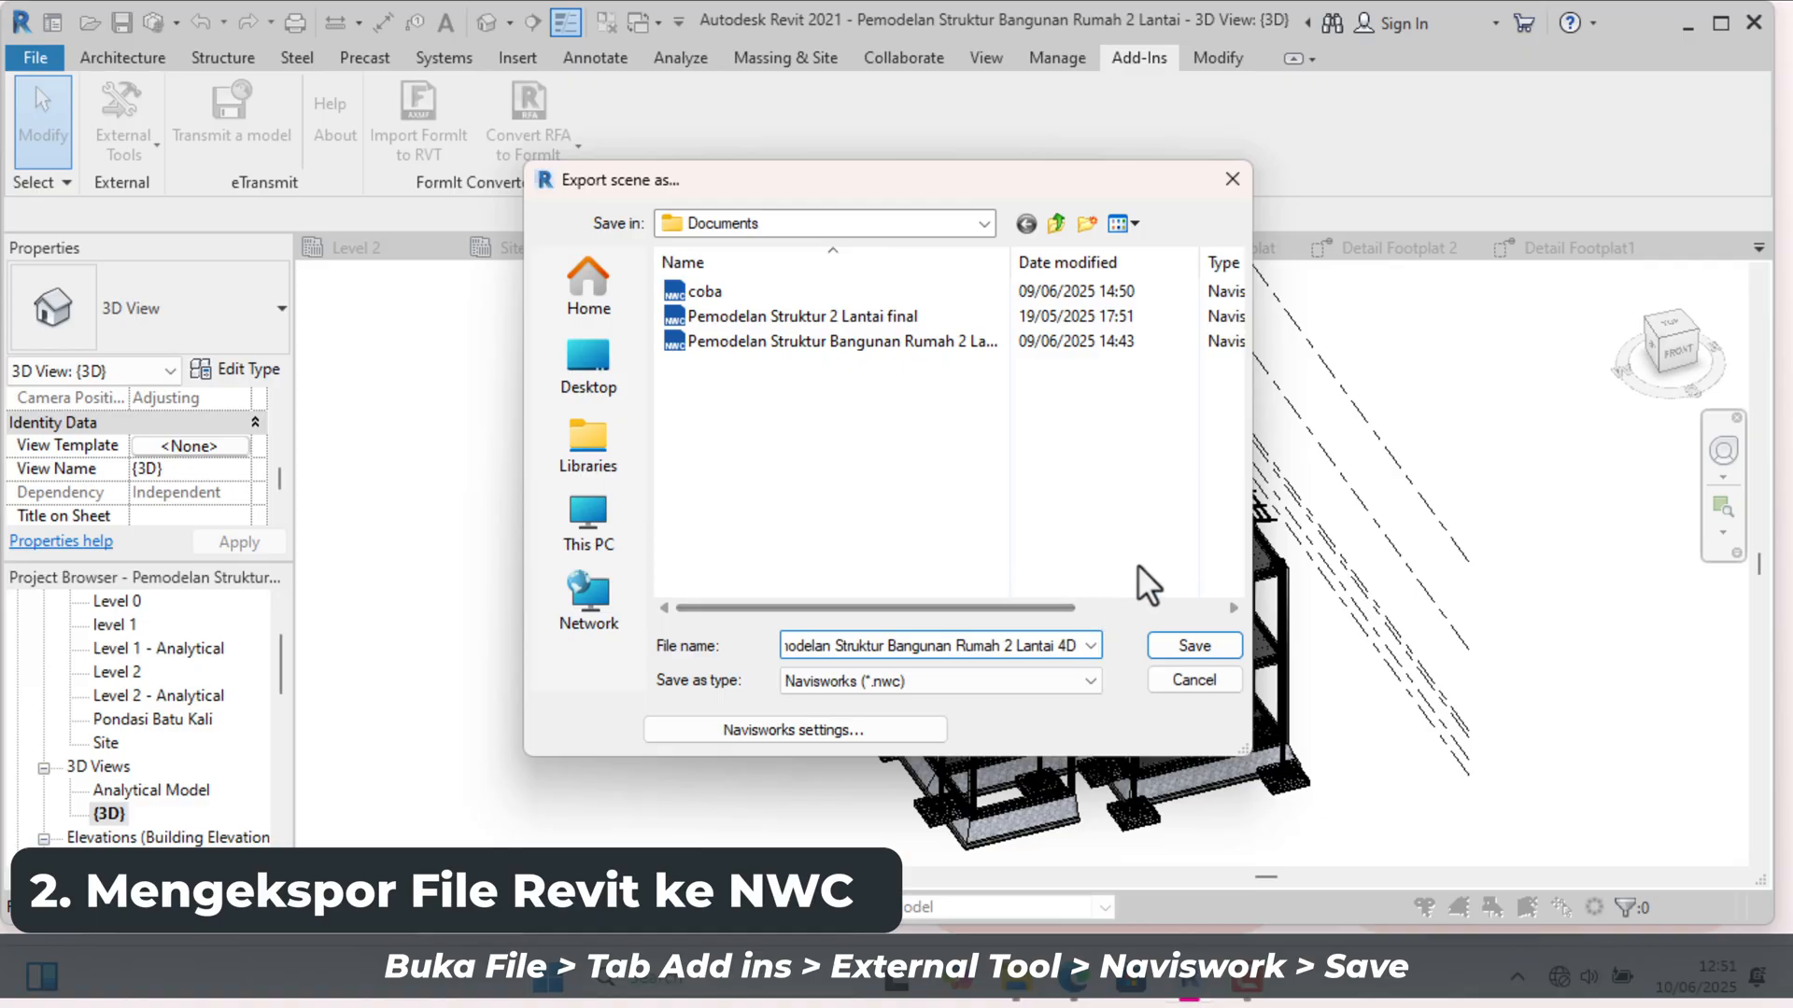
pyautogui.click(1186, 647)
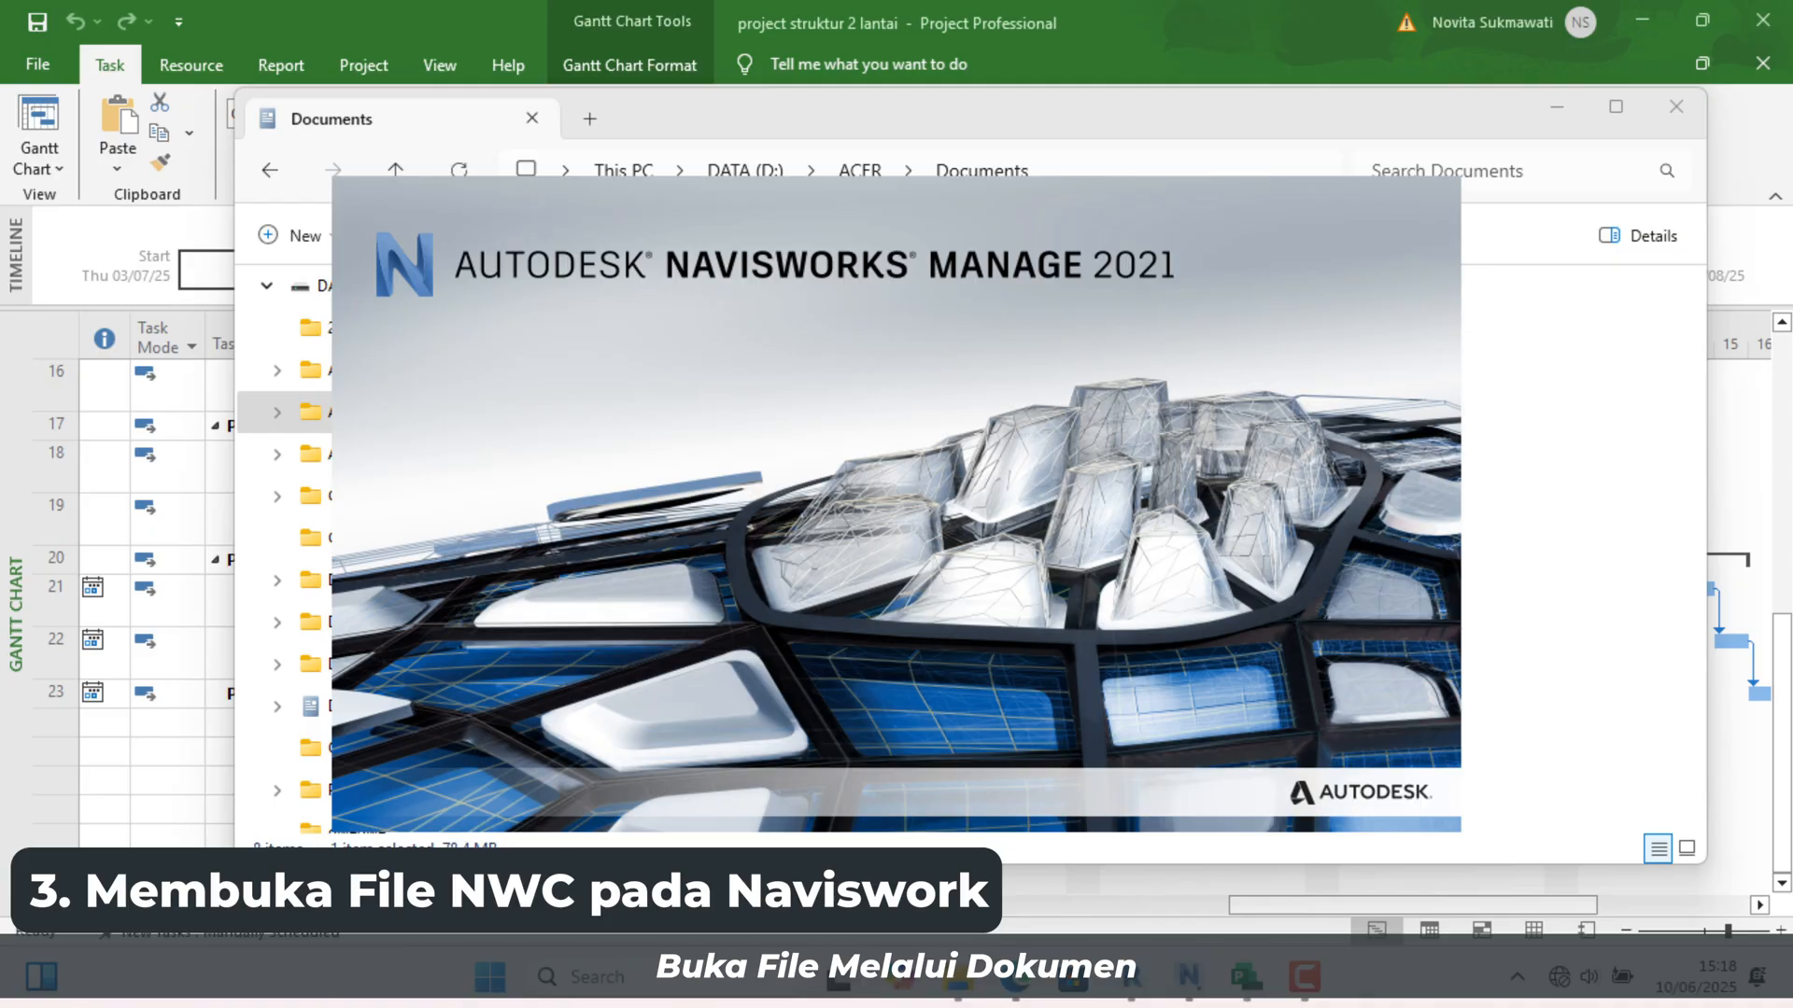
# Step: In Navisworks Manage, inspect the opened NWC model from the overall structure to the front columns, foundation and reinforcement
pyautogui.scroll(-2, 971, 720)
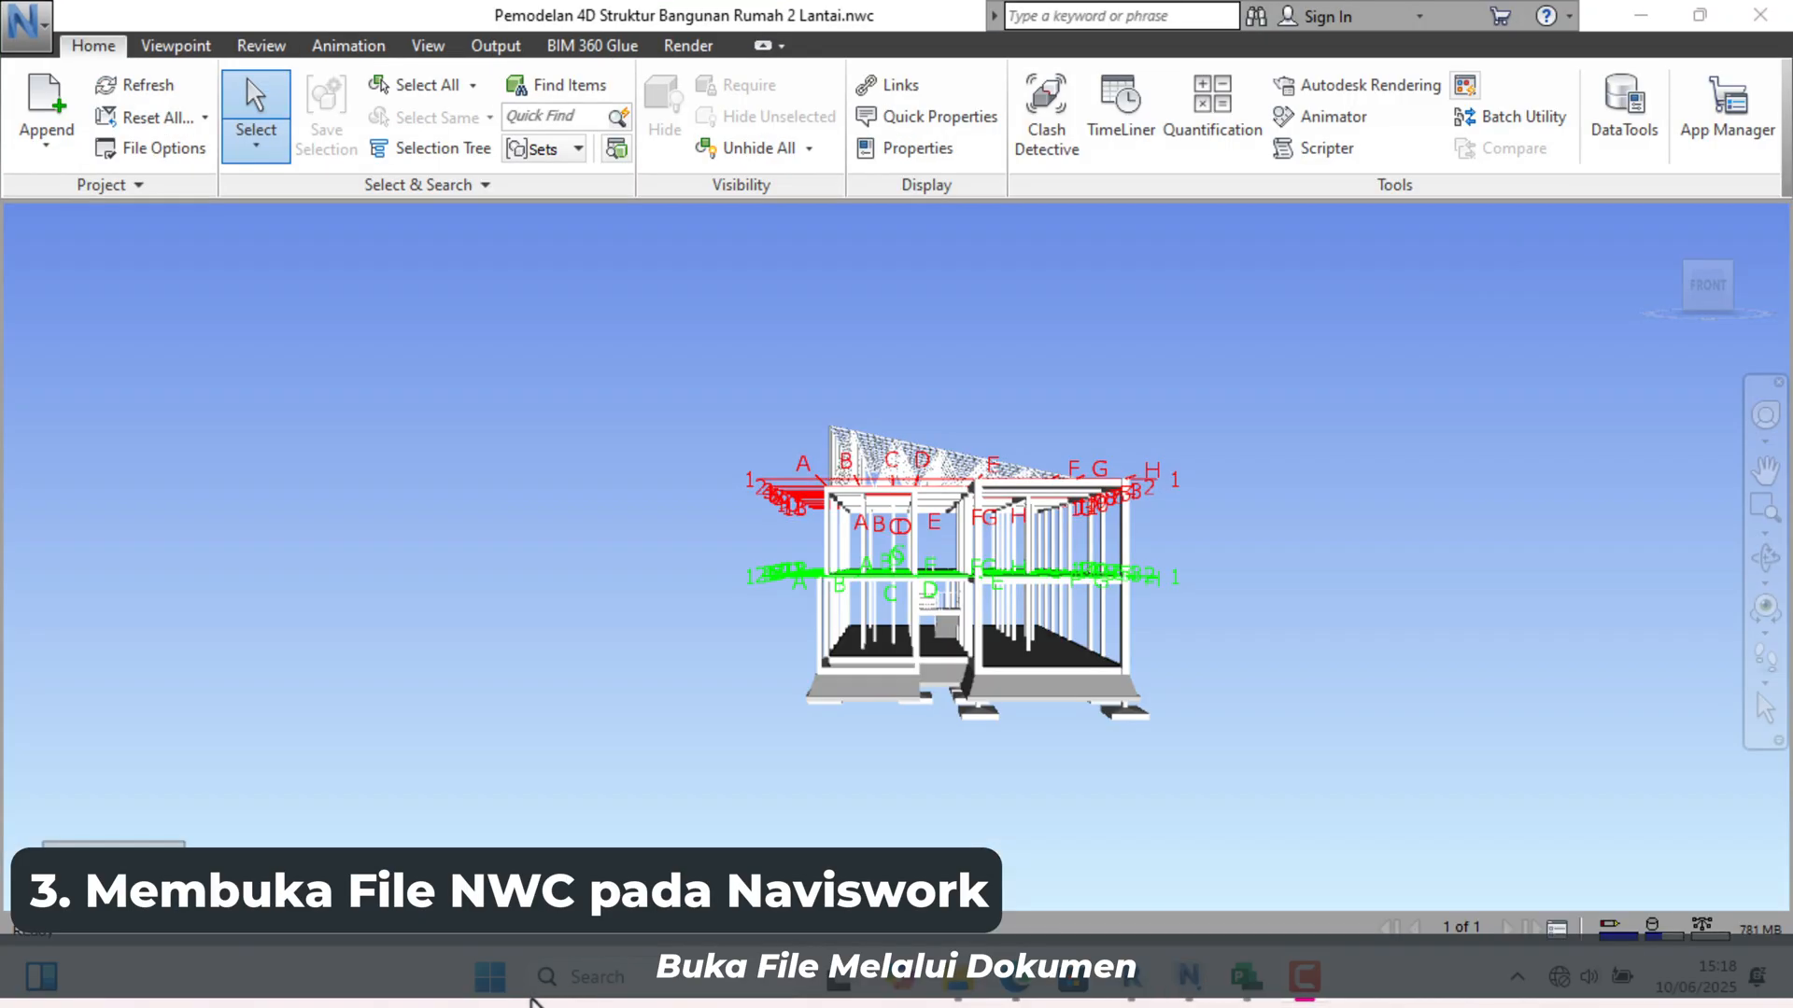
pyautogui.scroll(-2, 1244, 430)
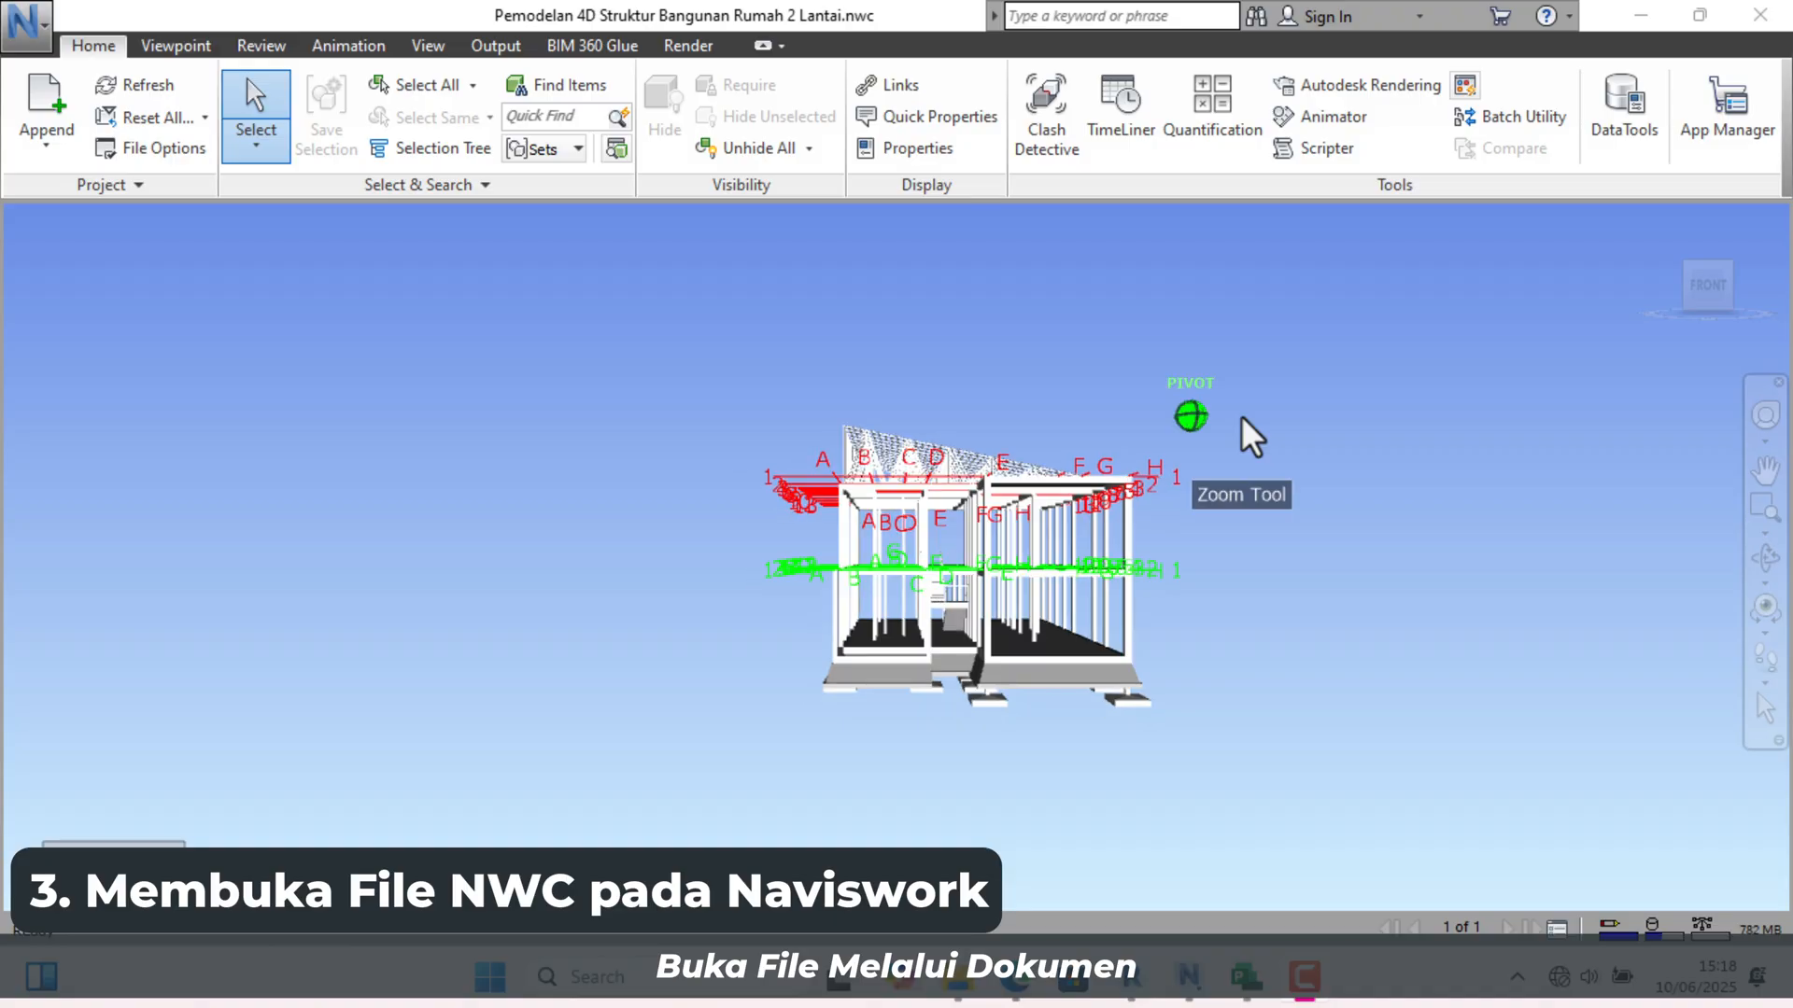
pyautogui.moveTo(1245, 430)
pyautogui.keyDown('shift'); pyautogui.mouseDown(button='middle')
pyautogui.moveTo(1241, 412)
pyautogui.moveTo(1213, 484)
pyautogui.mouseUp(button='middle'); pyautogui.keyUp('shift')
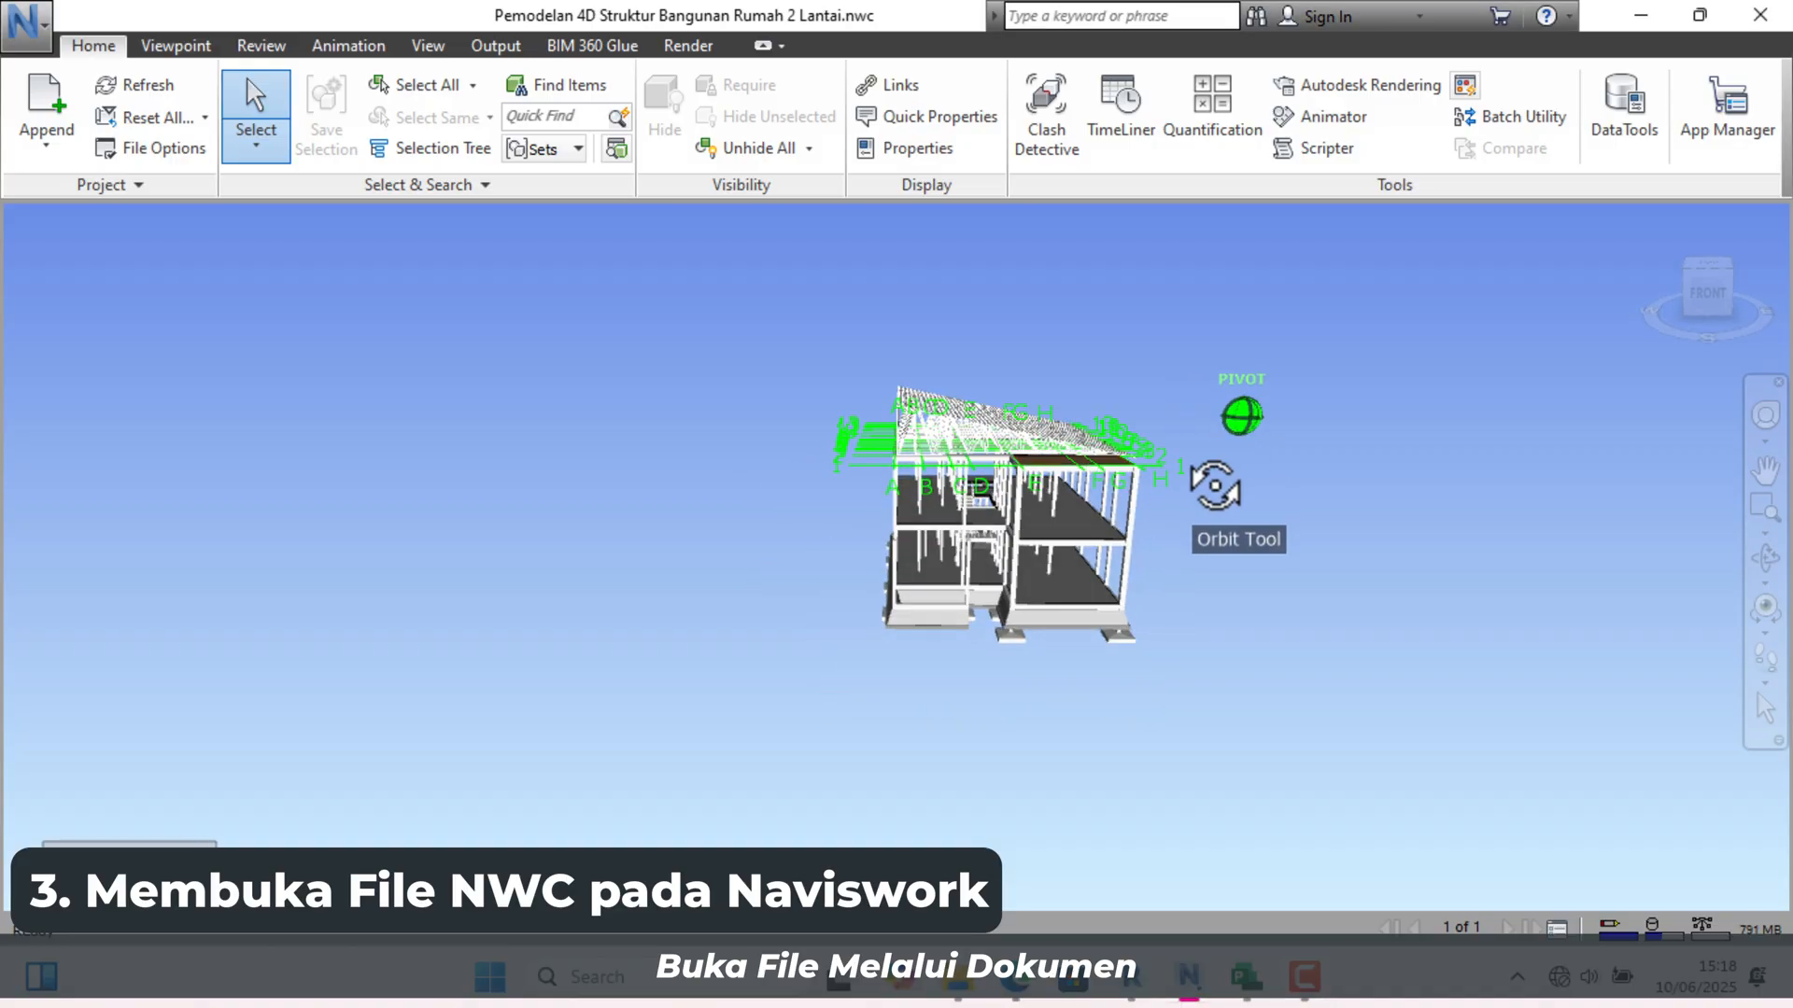
pyautogui.scroll(5, 613, 748)
pyautogui.scroll(3, 820, 486)
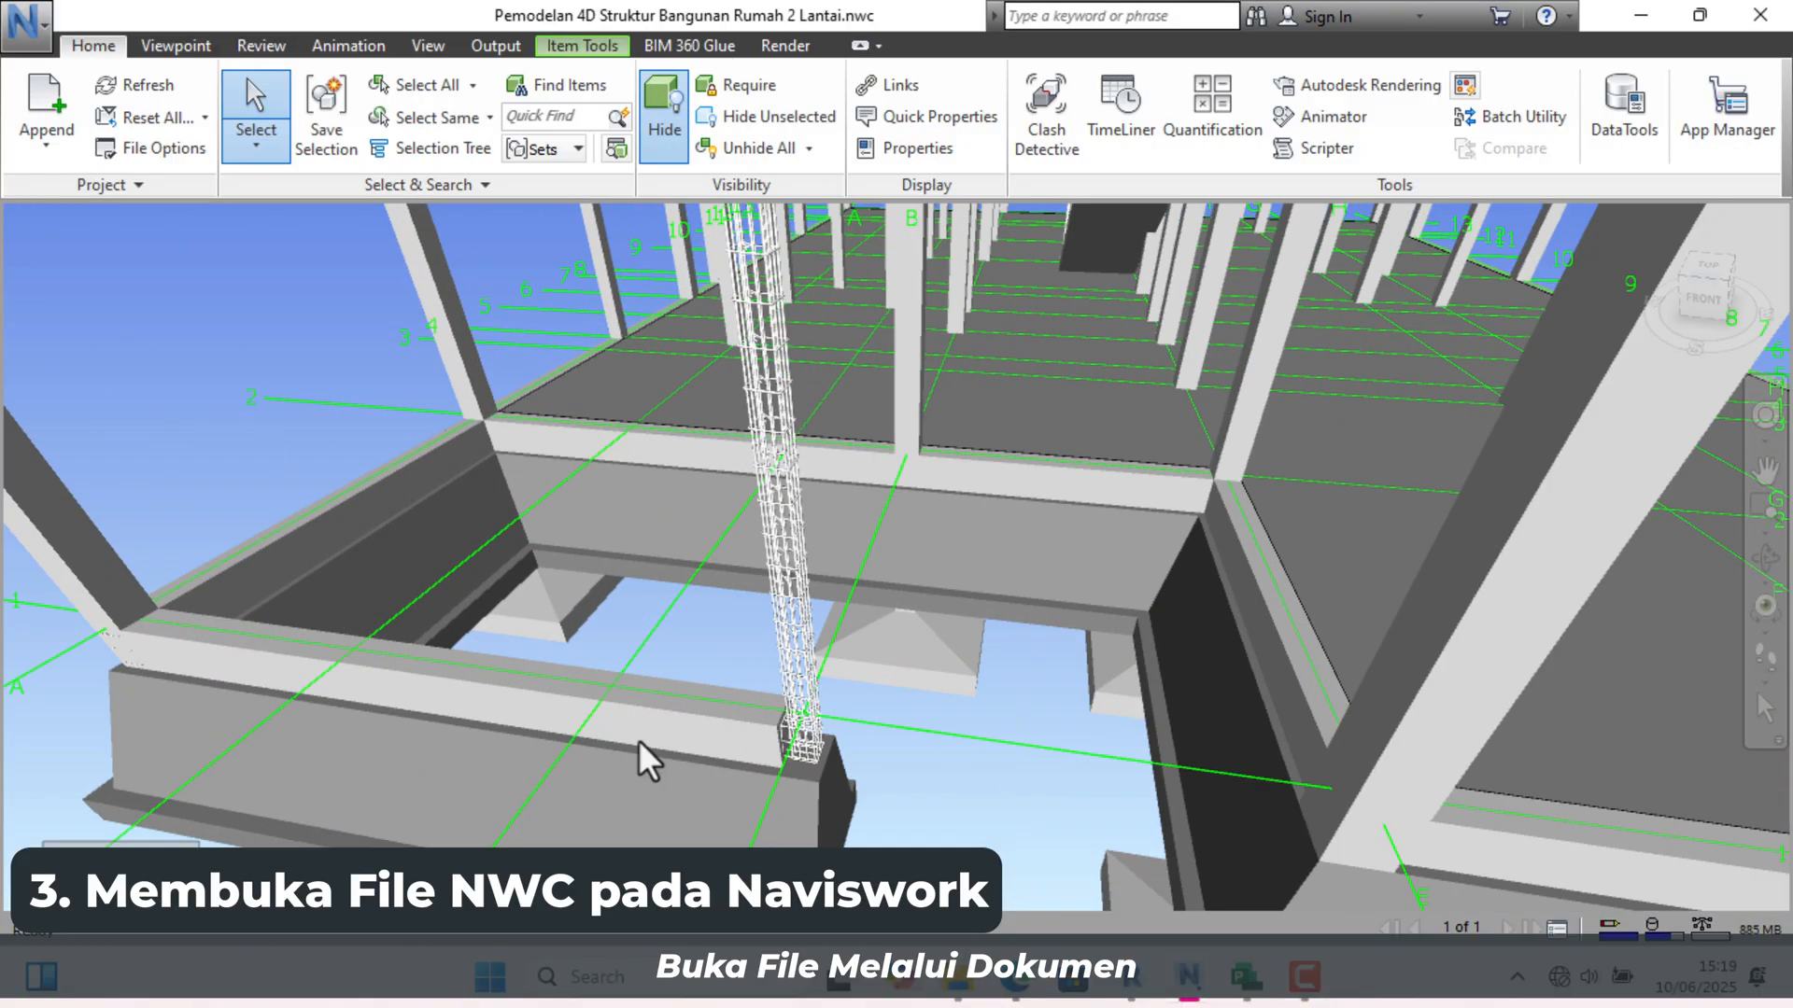
pyautogui.scroll(-3, 641, 753)
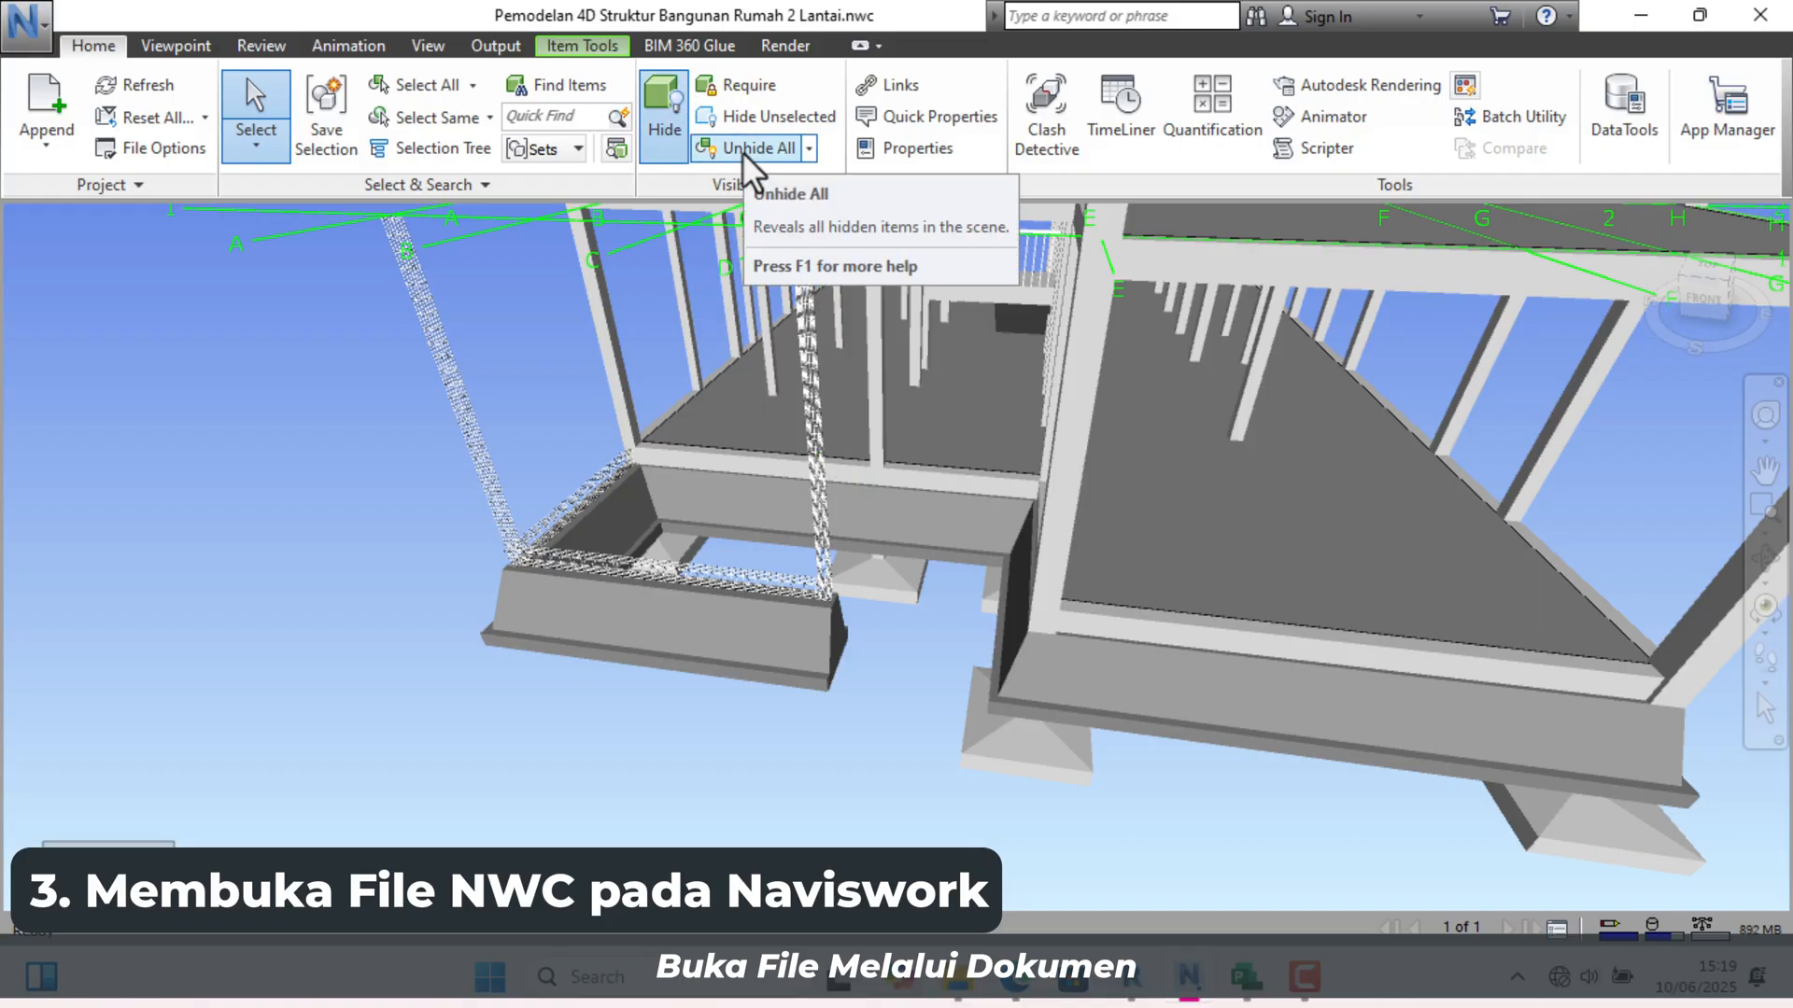
# Step: Unhide all hidden items and bring the whole building structure back into view
pyautogui.click(741, 147)
pyautogui.keyDown('shift'); pyautogui.moveTo(960, 646); pyautogui.dragTo(855, 843, button='middle'); pyautogui.keyUp('shift')
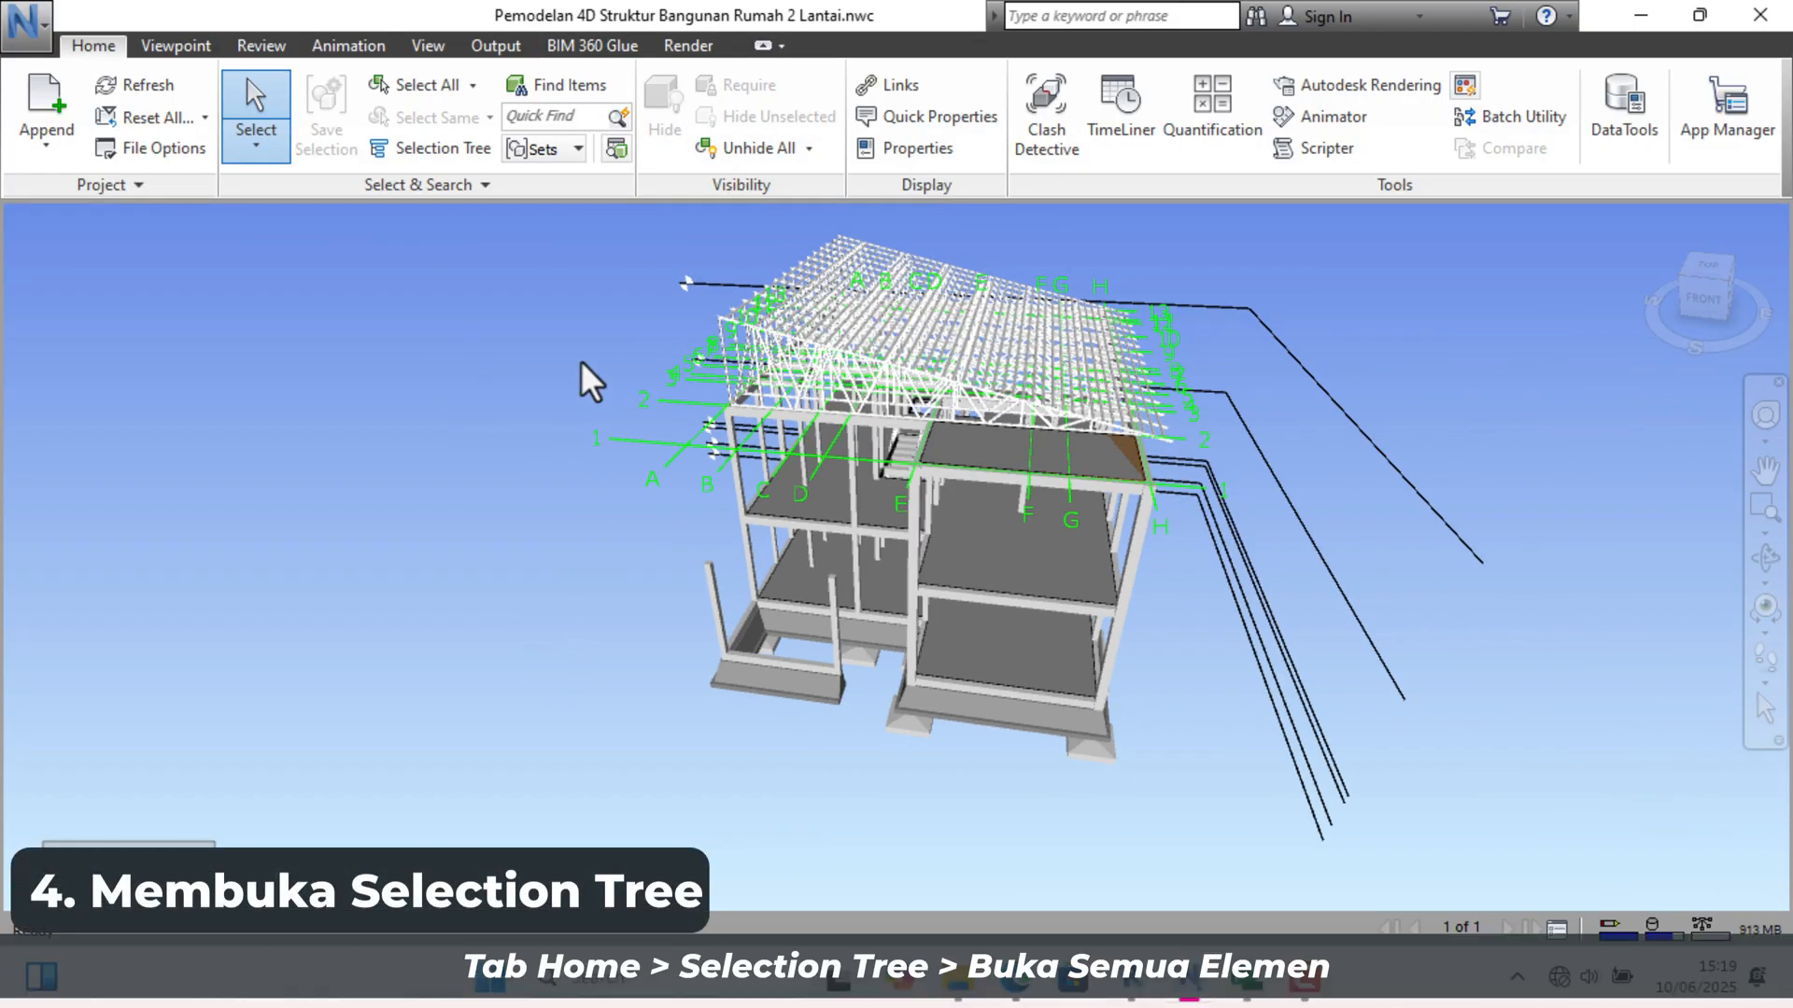
pyautogui.scroll(1, 937, 771)
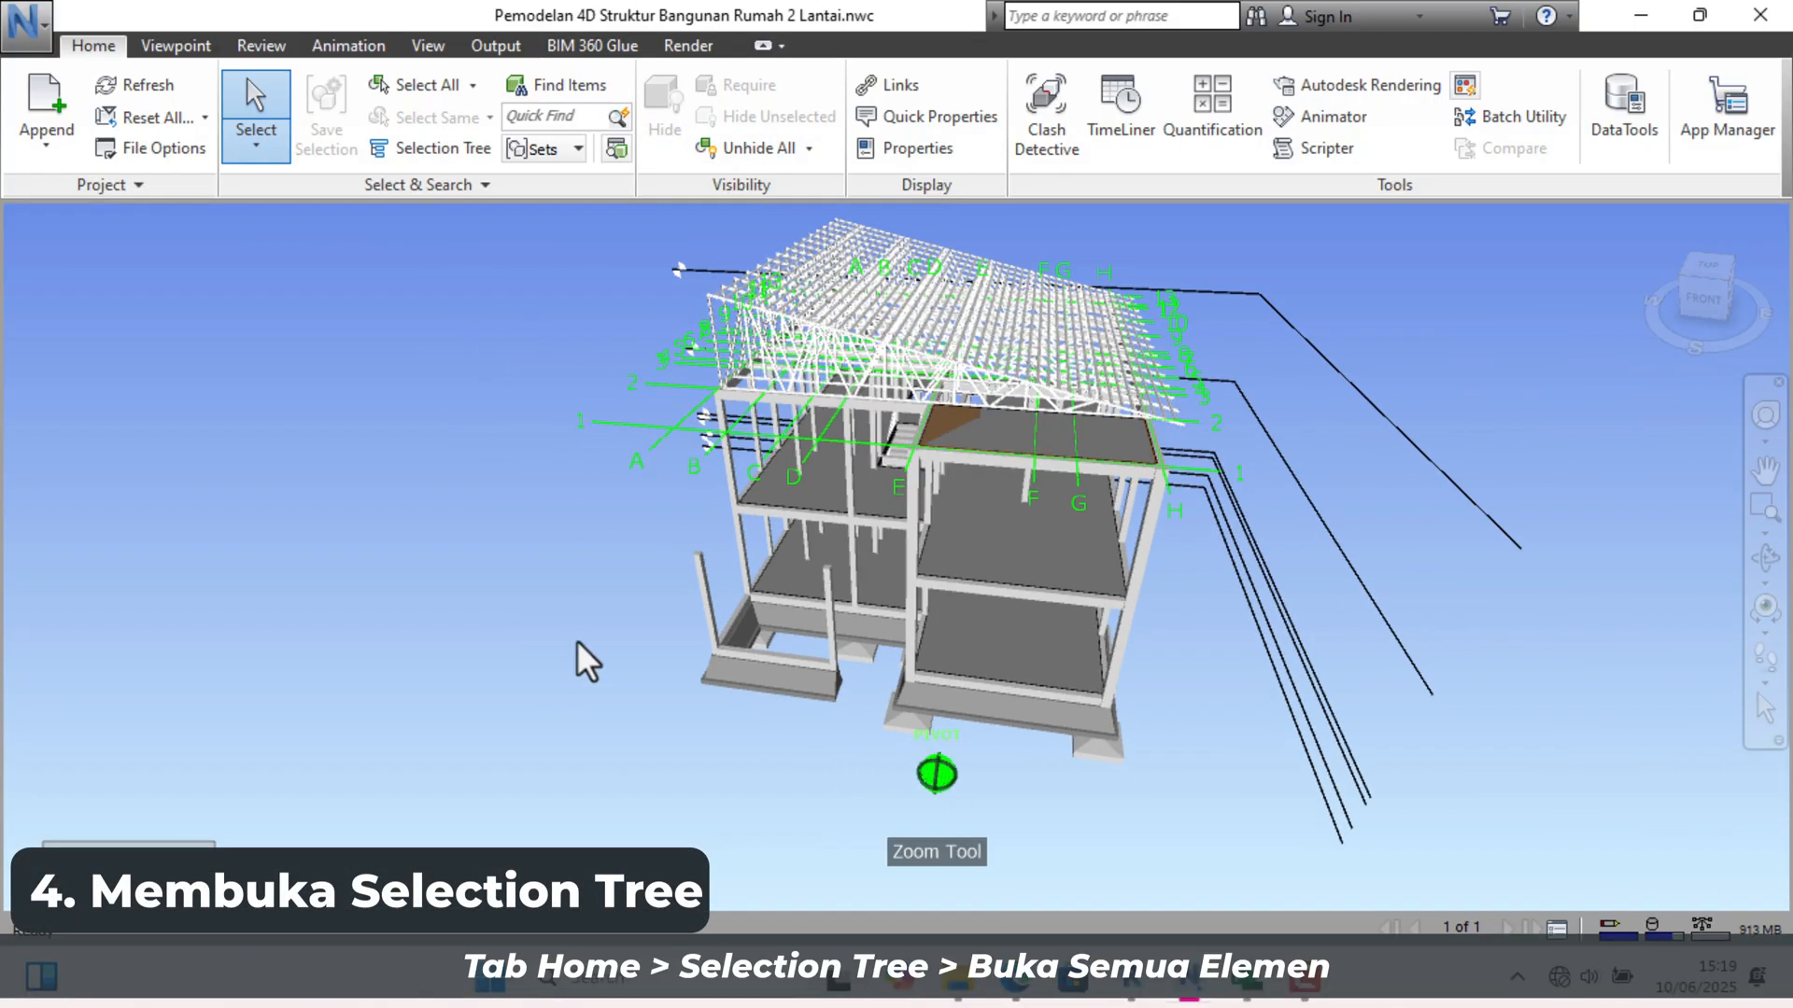
# Step: Open the Selection Tree and expand the model's <No level>, Footplat, Level 0, level 1 and Level 2 branches
pyautogui.click(446, 157)
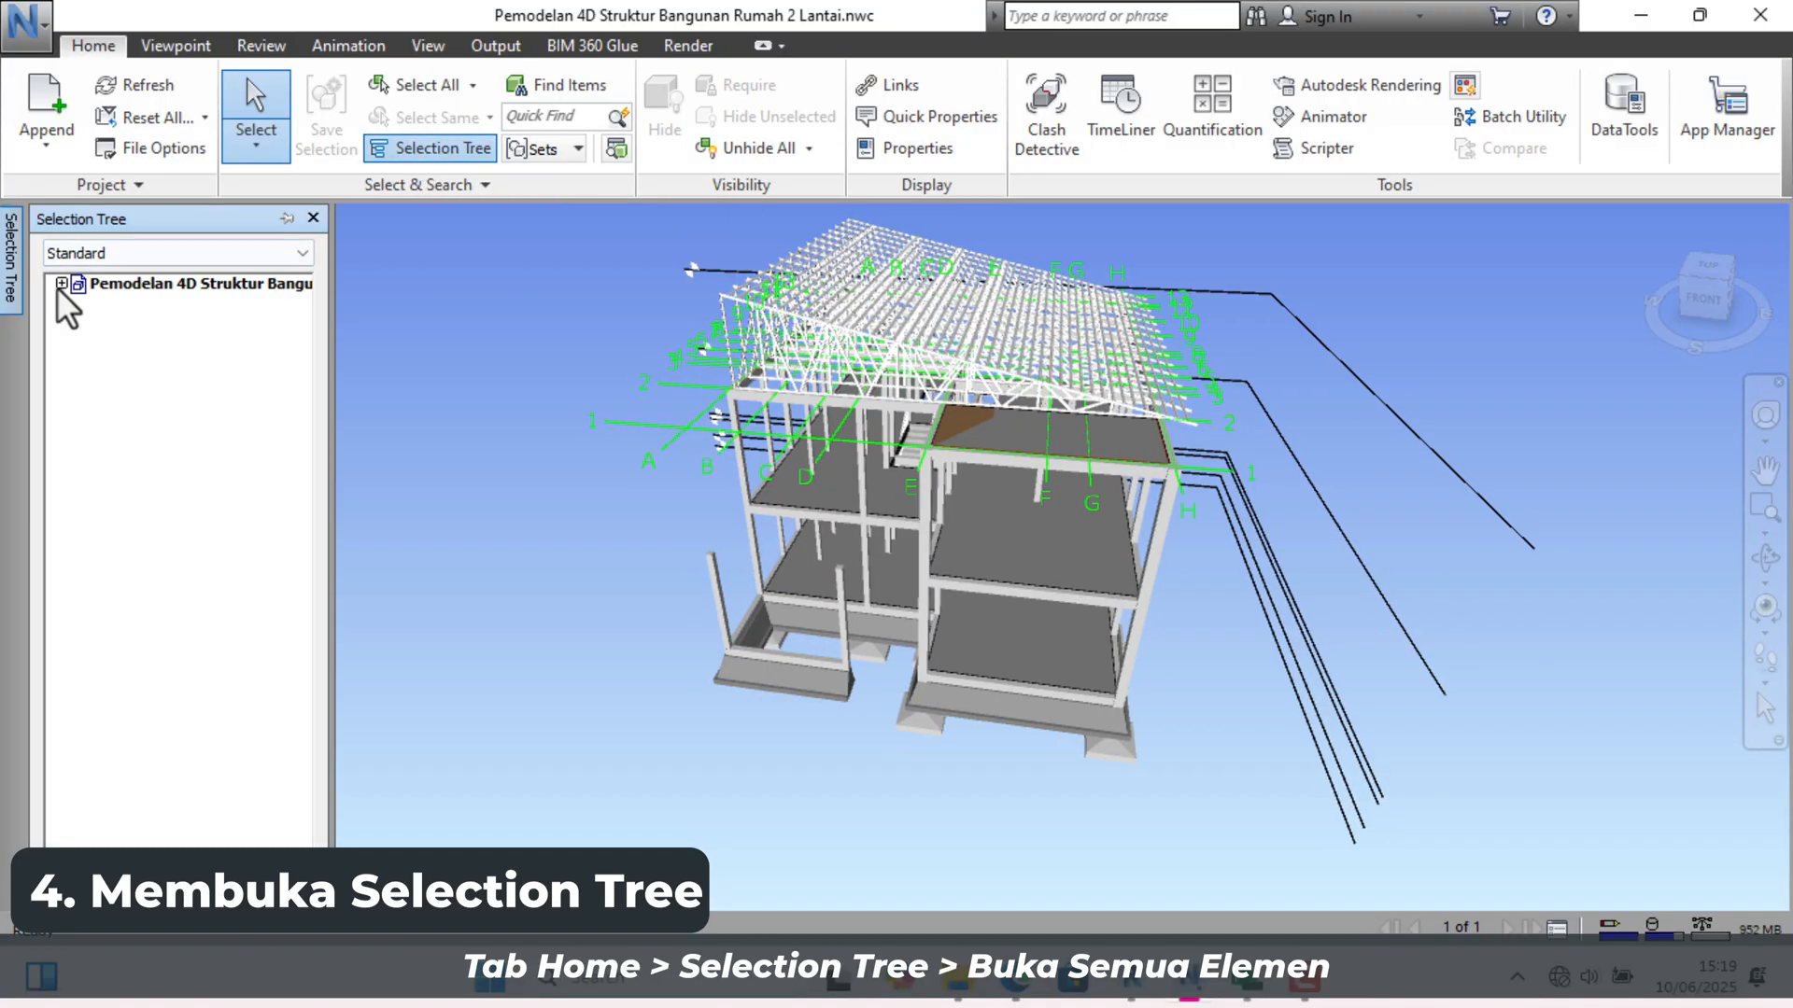
pyautogui.click(89, 288)
pyautogui.doubleClick(87, 285)
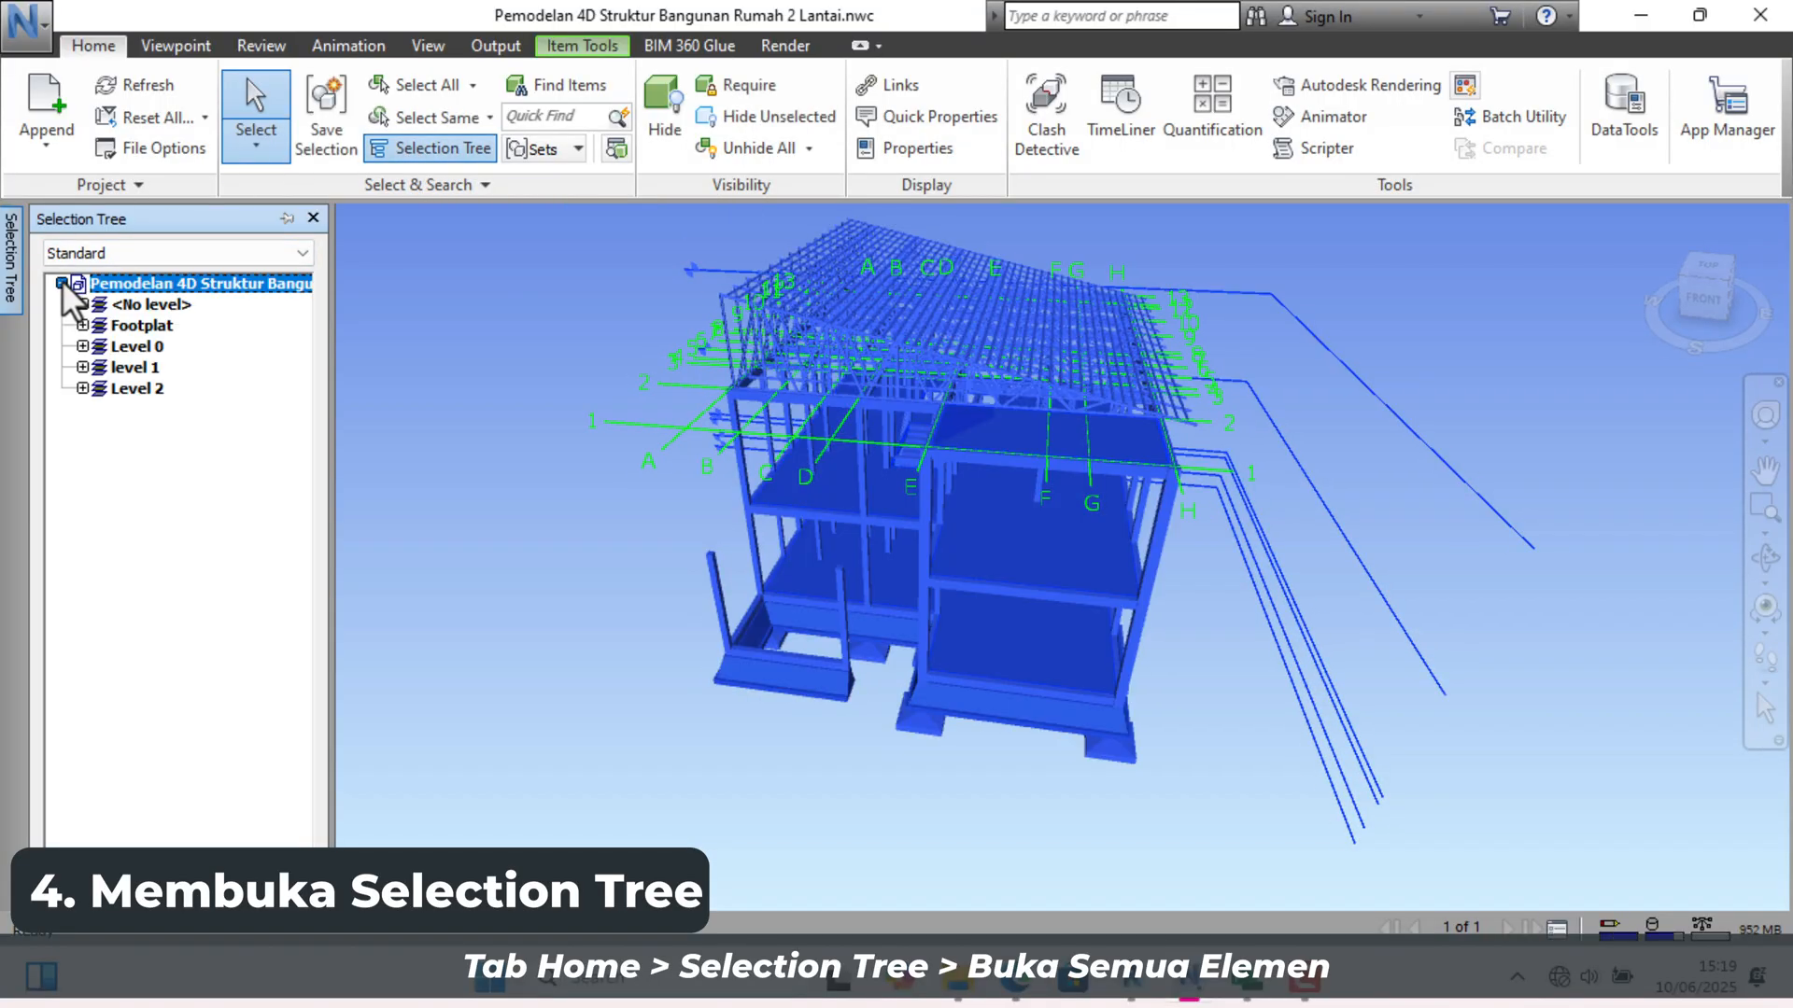
pyautogui.click(83, 304)
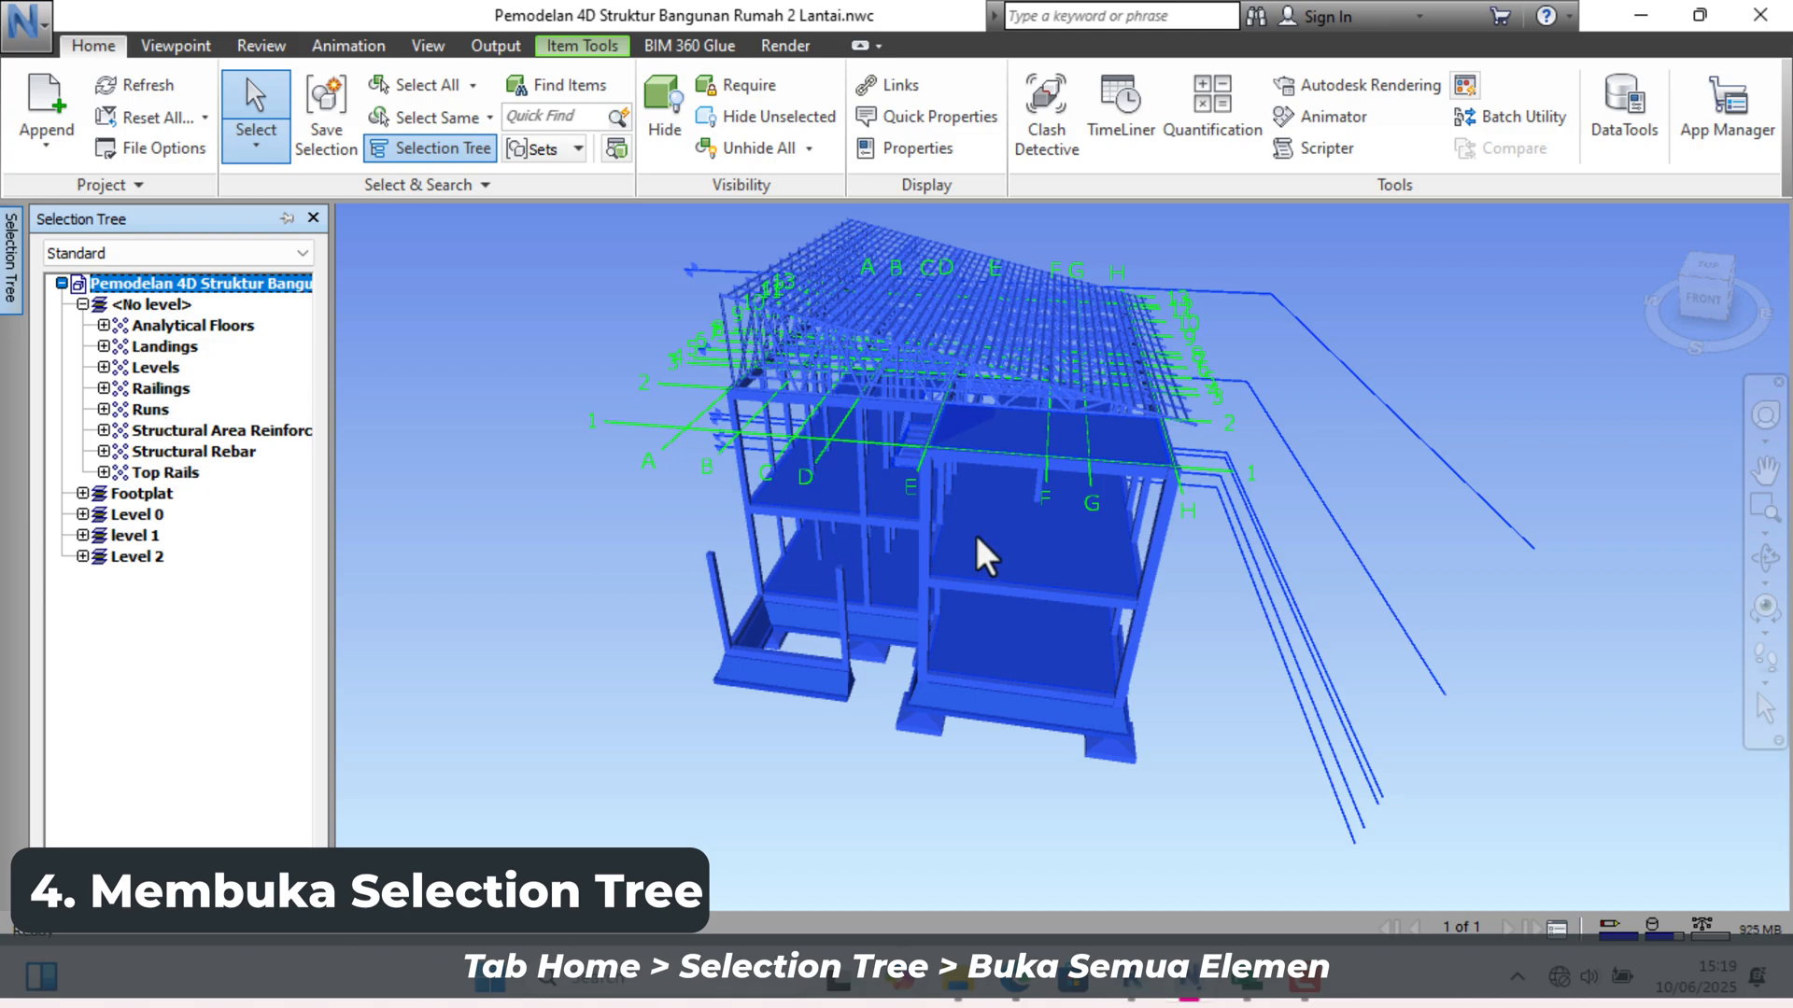
pyautogui.click(82, 493)
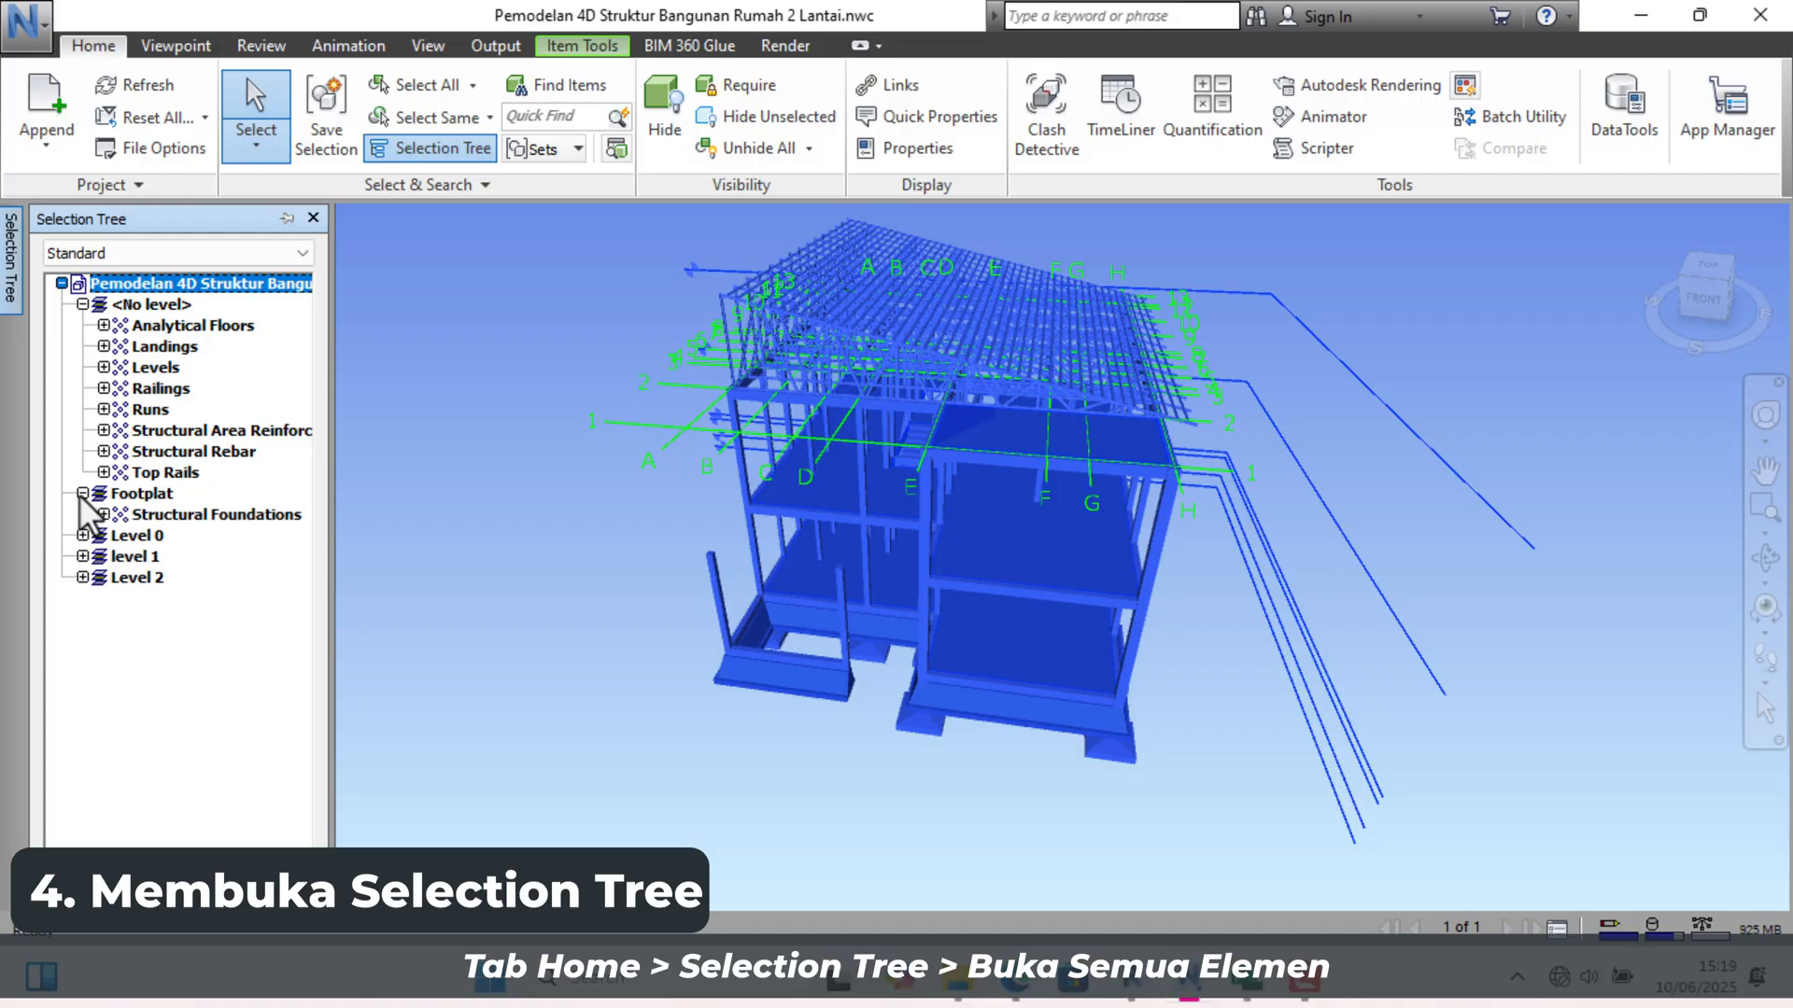
pyautogui.click(82, 535)
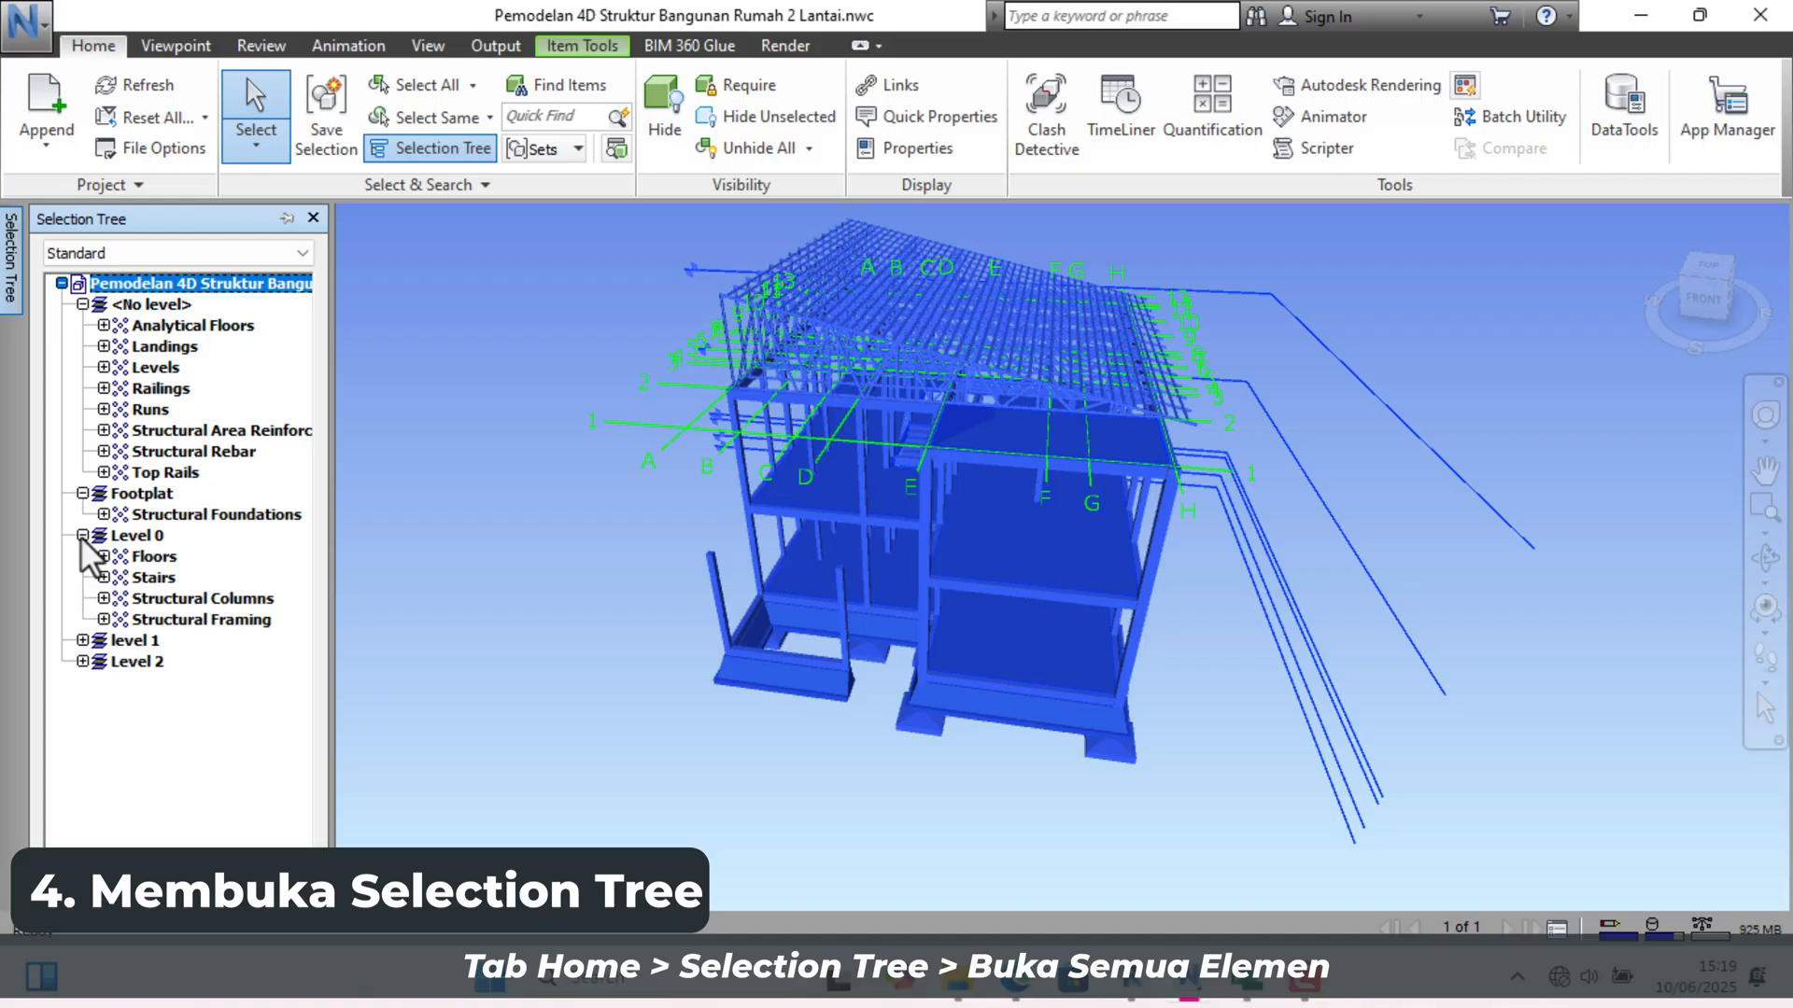
pyautogui.click(83, 640)
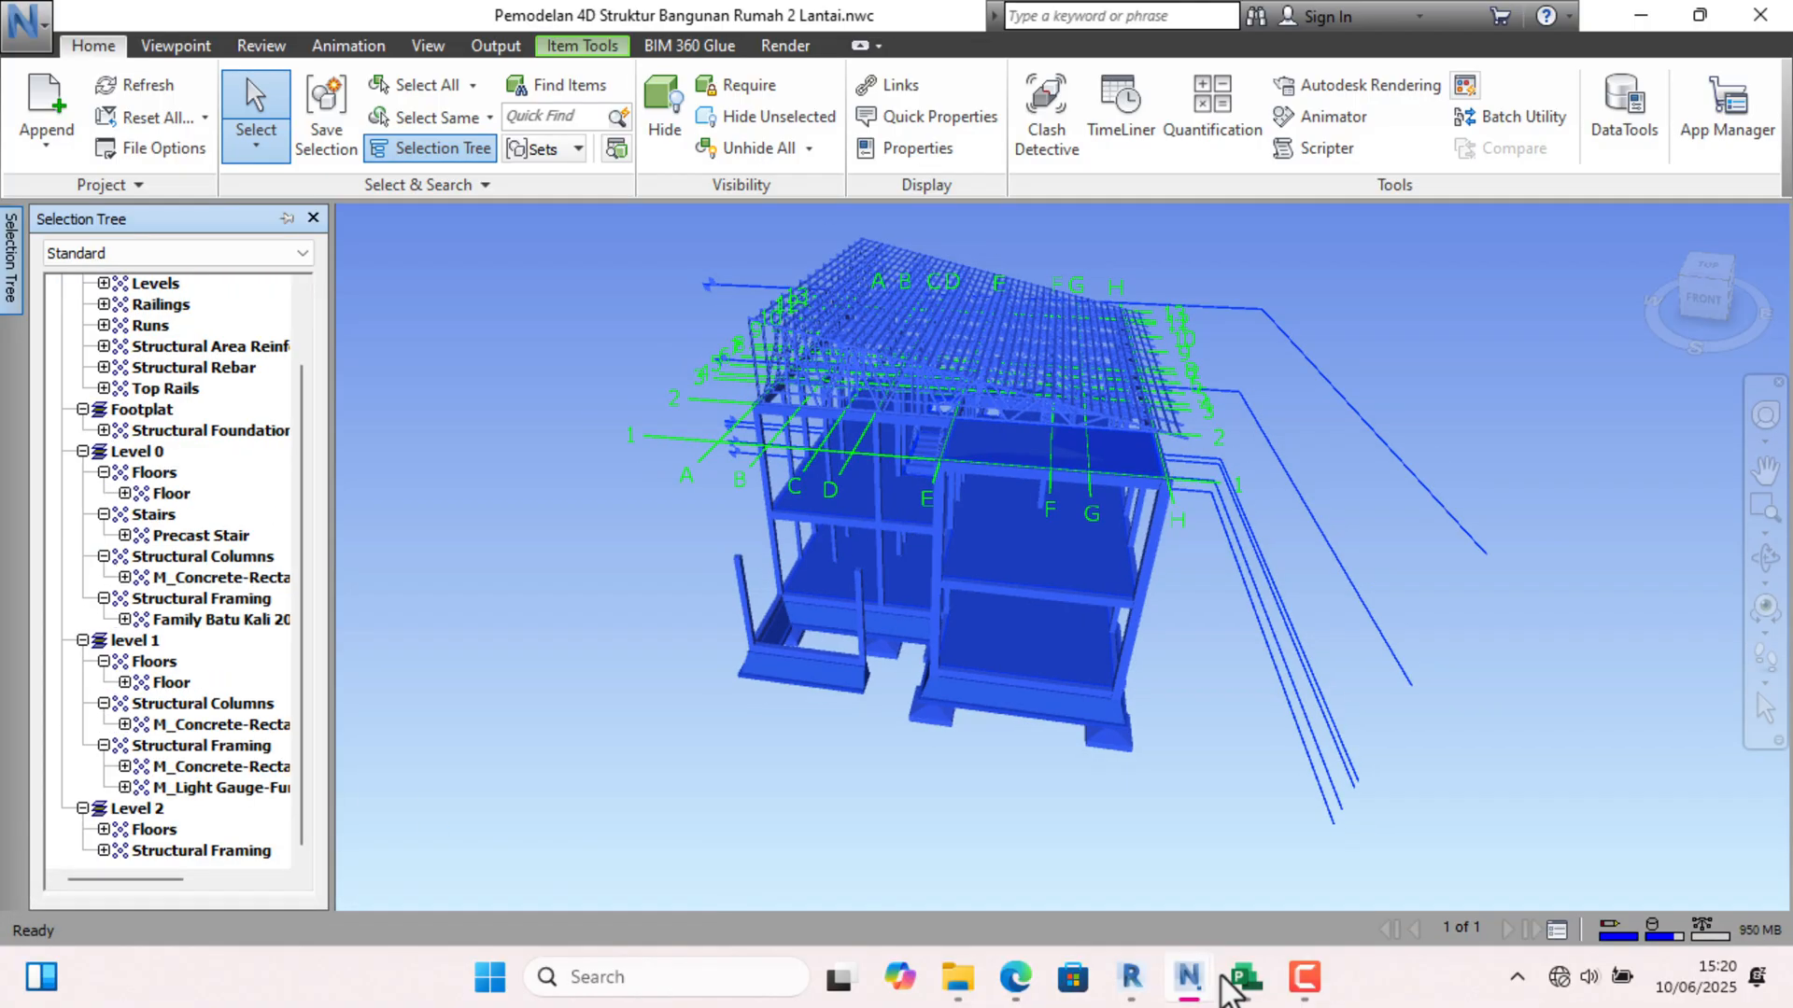
# Step: Switch to Microsoft Project and review the schedule's work items from the roof back up to the foundation, then return to Navisworks
pyautogui.click(1245, 978)
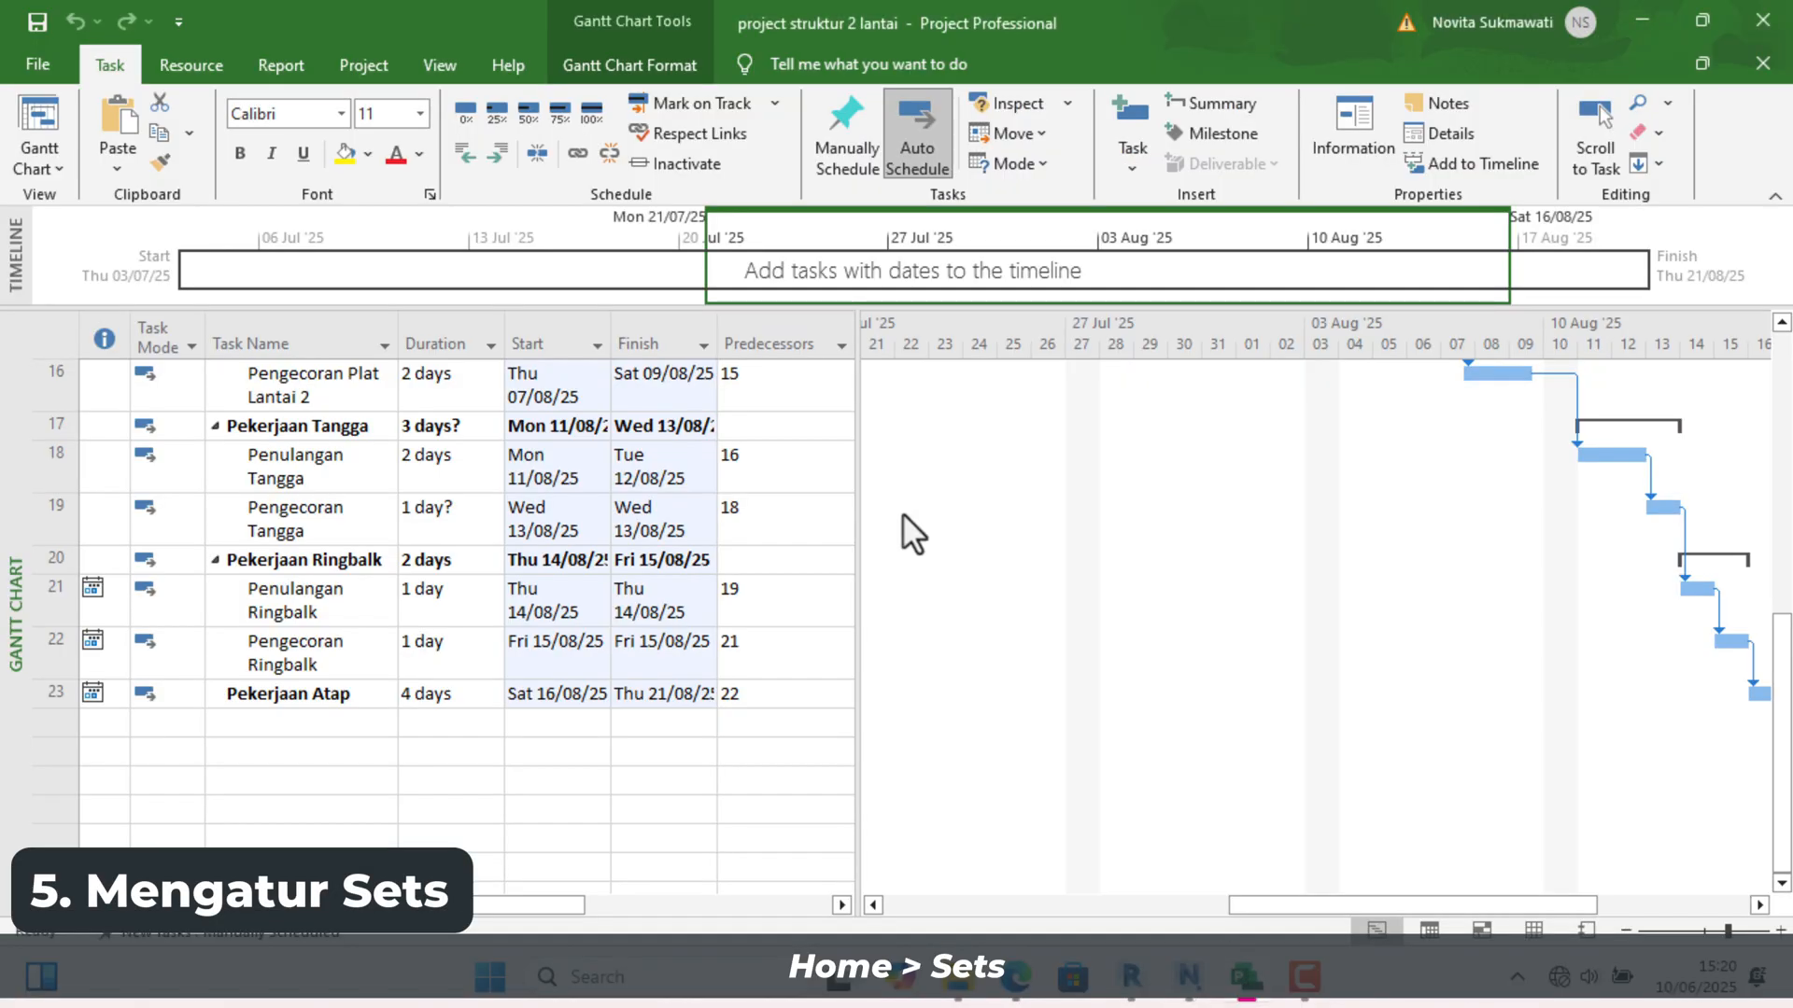
pyautogui.scroll(5, 322, 575)
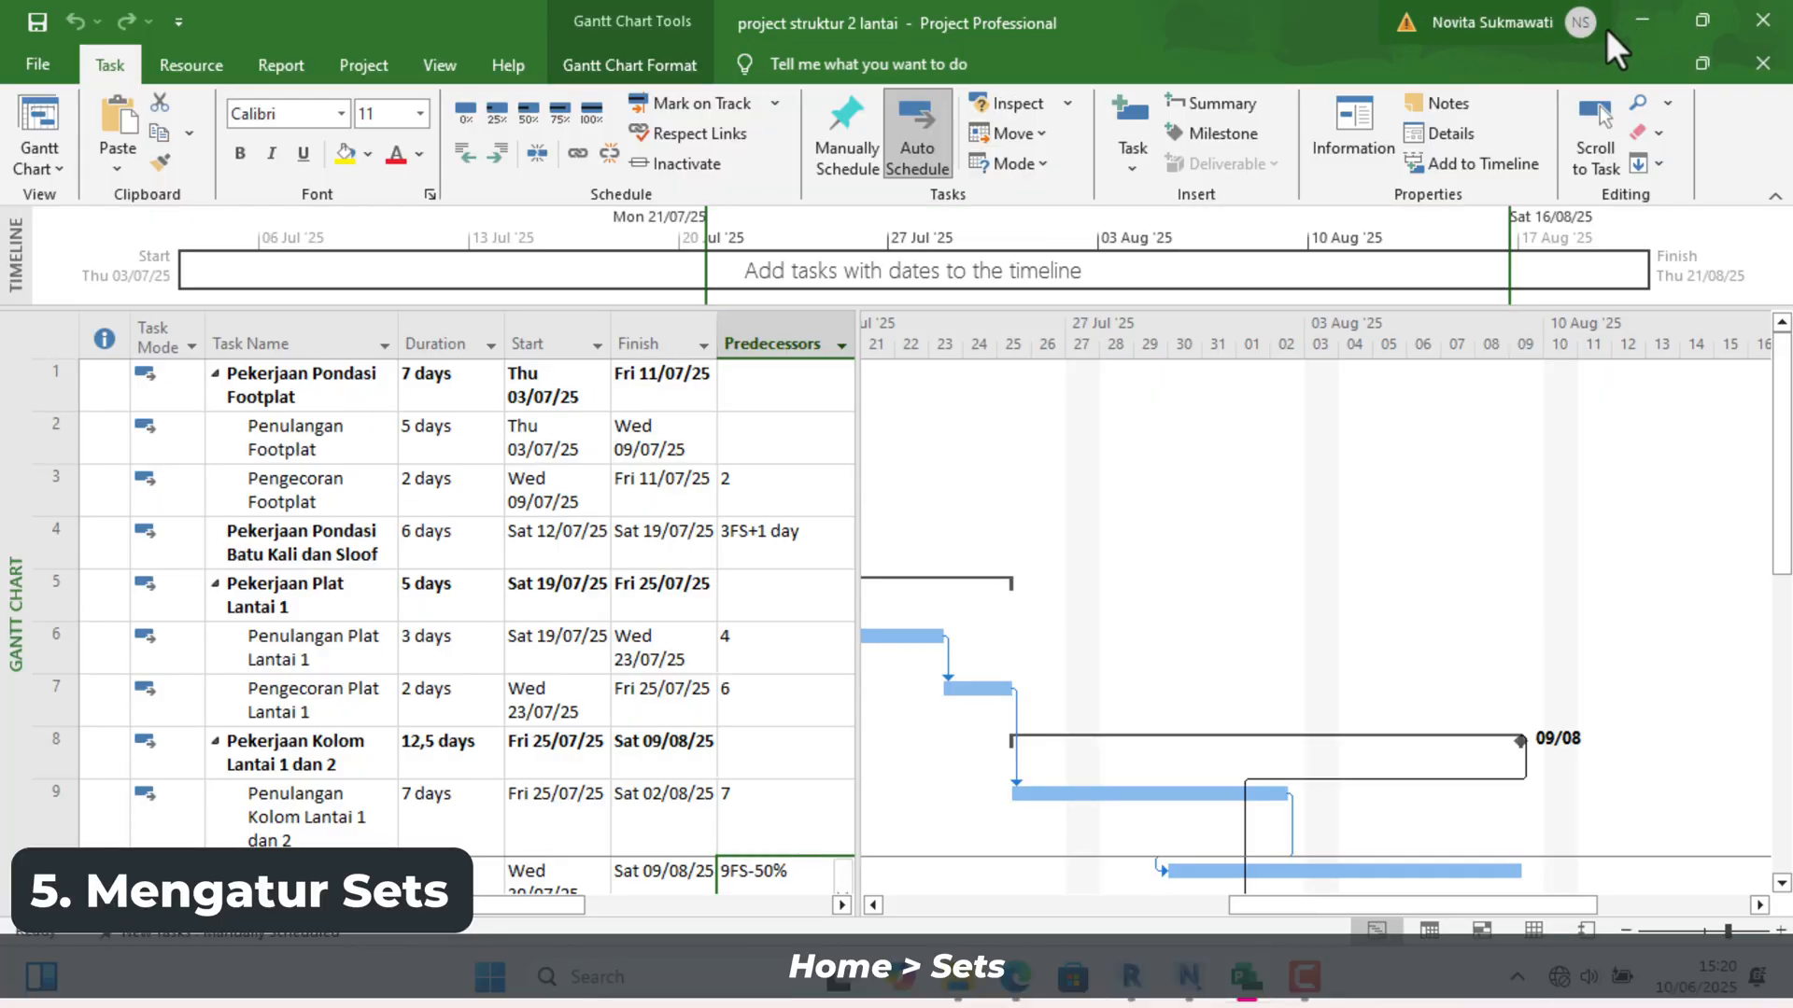
pyautogui.click(1641, 15)
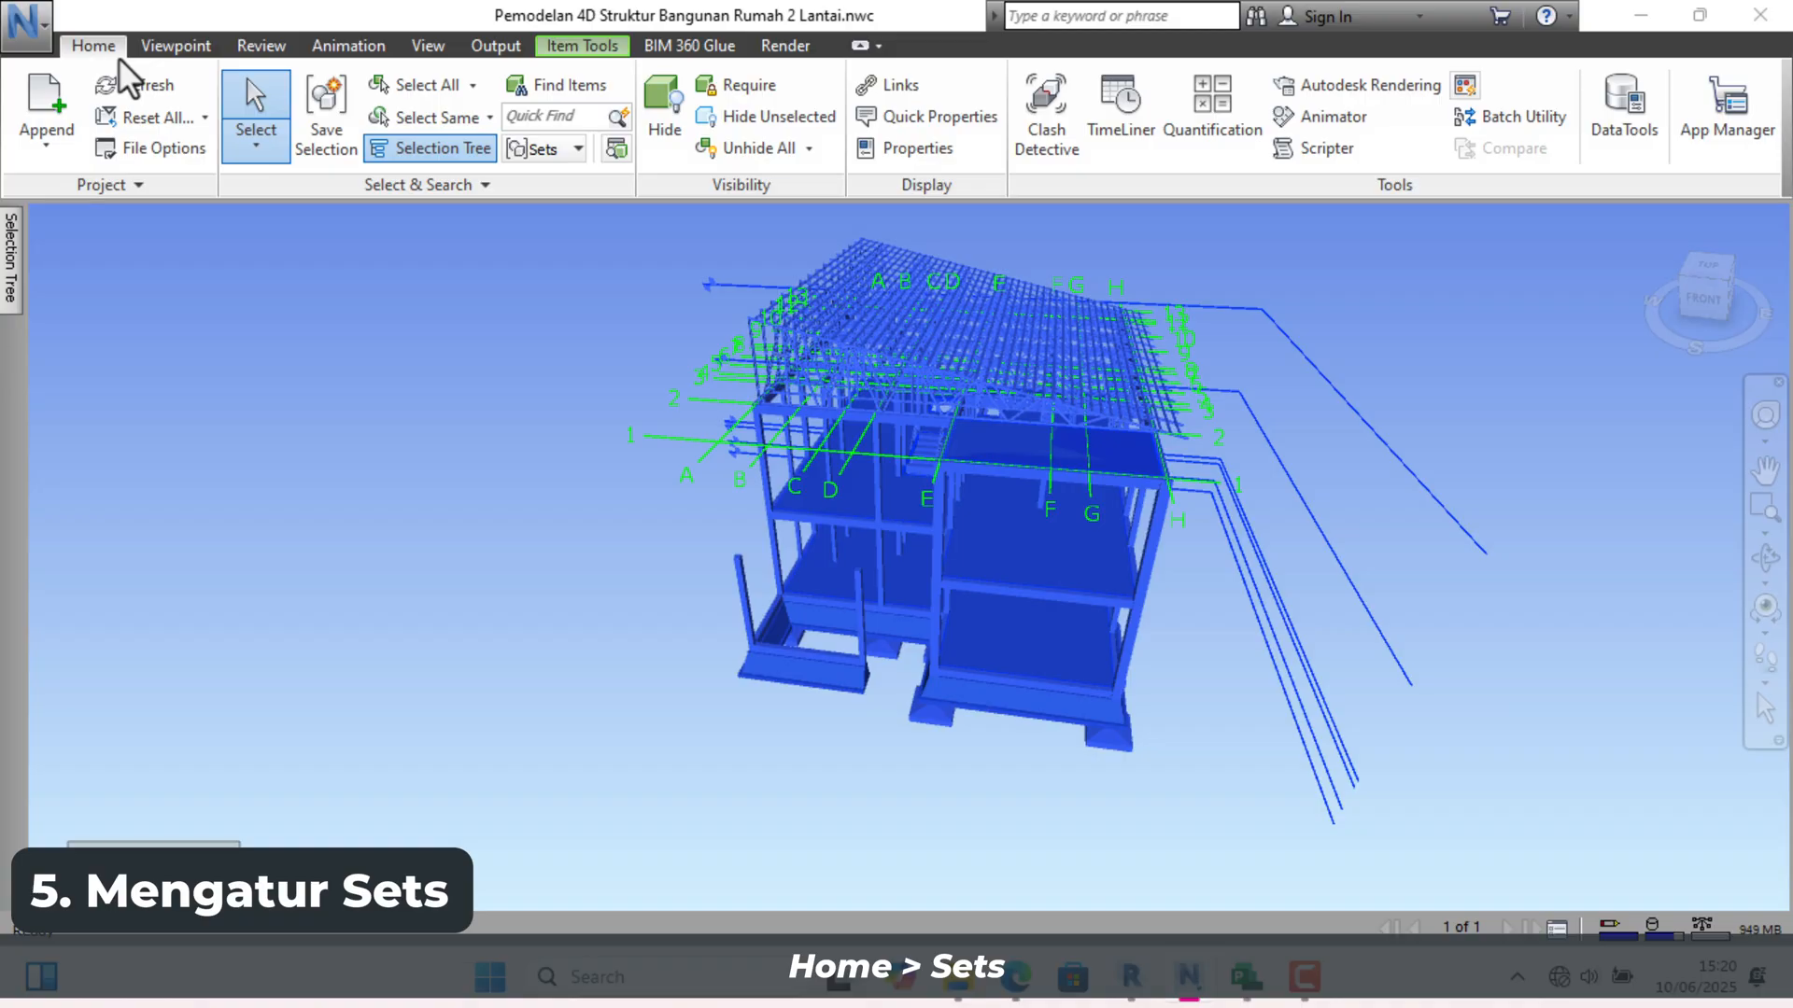
# Step: Open the Sets manager and place it as a floating window beside the Selection Tree
pyautogui.click(564, 145)
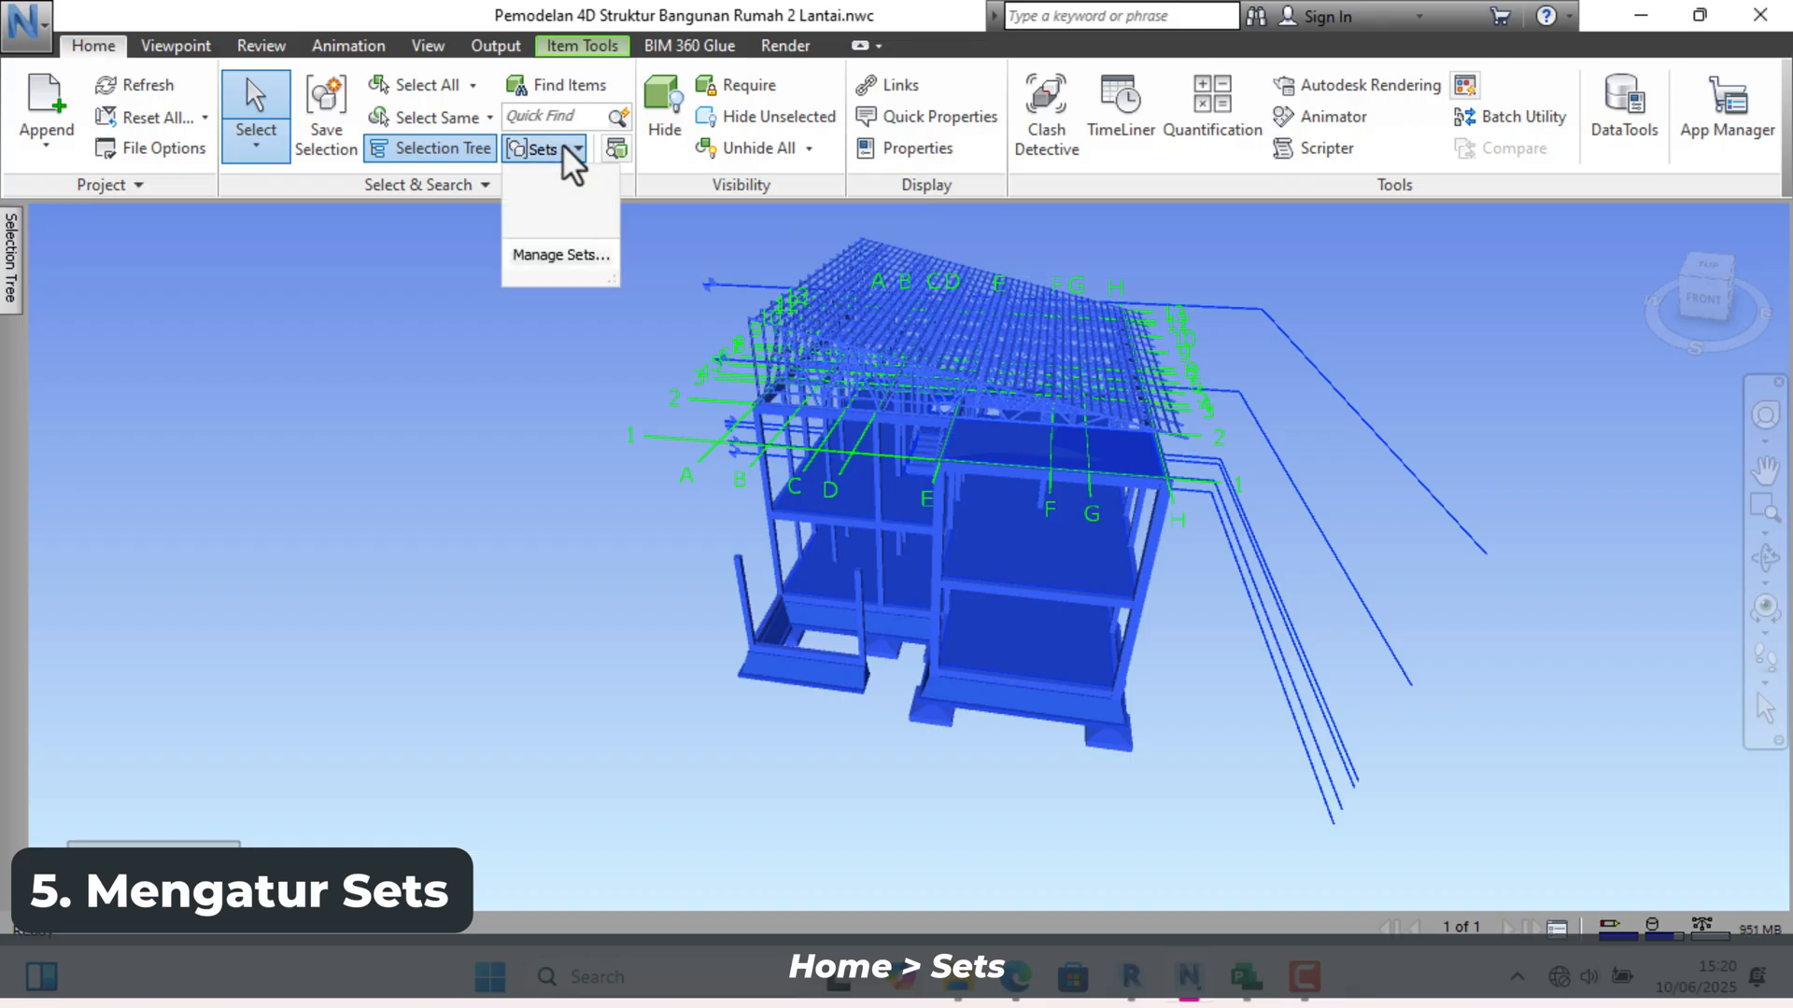
pyautogui.click(563, 247)
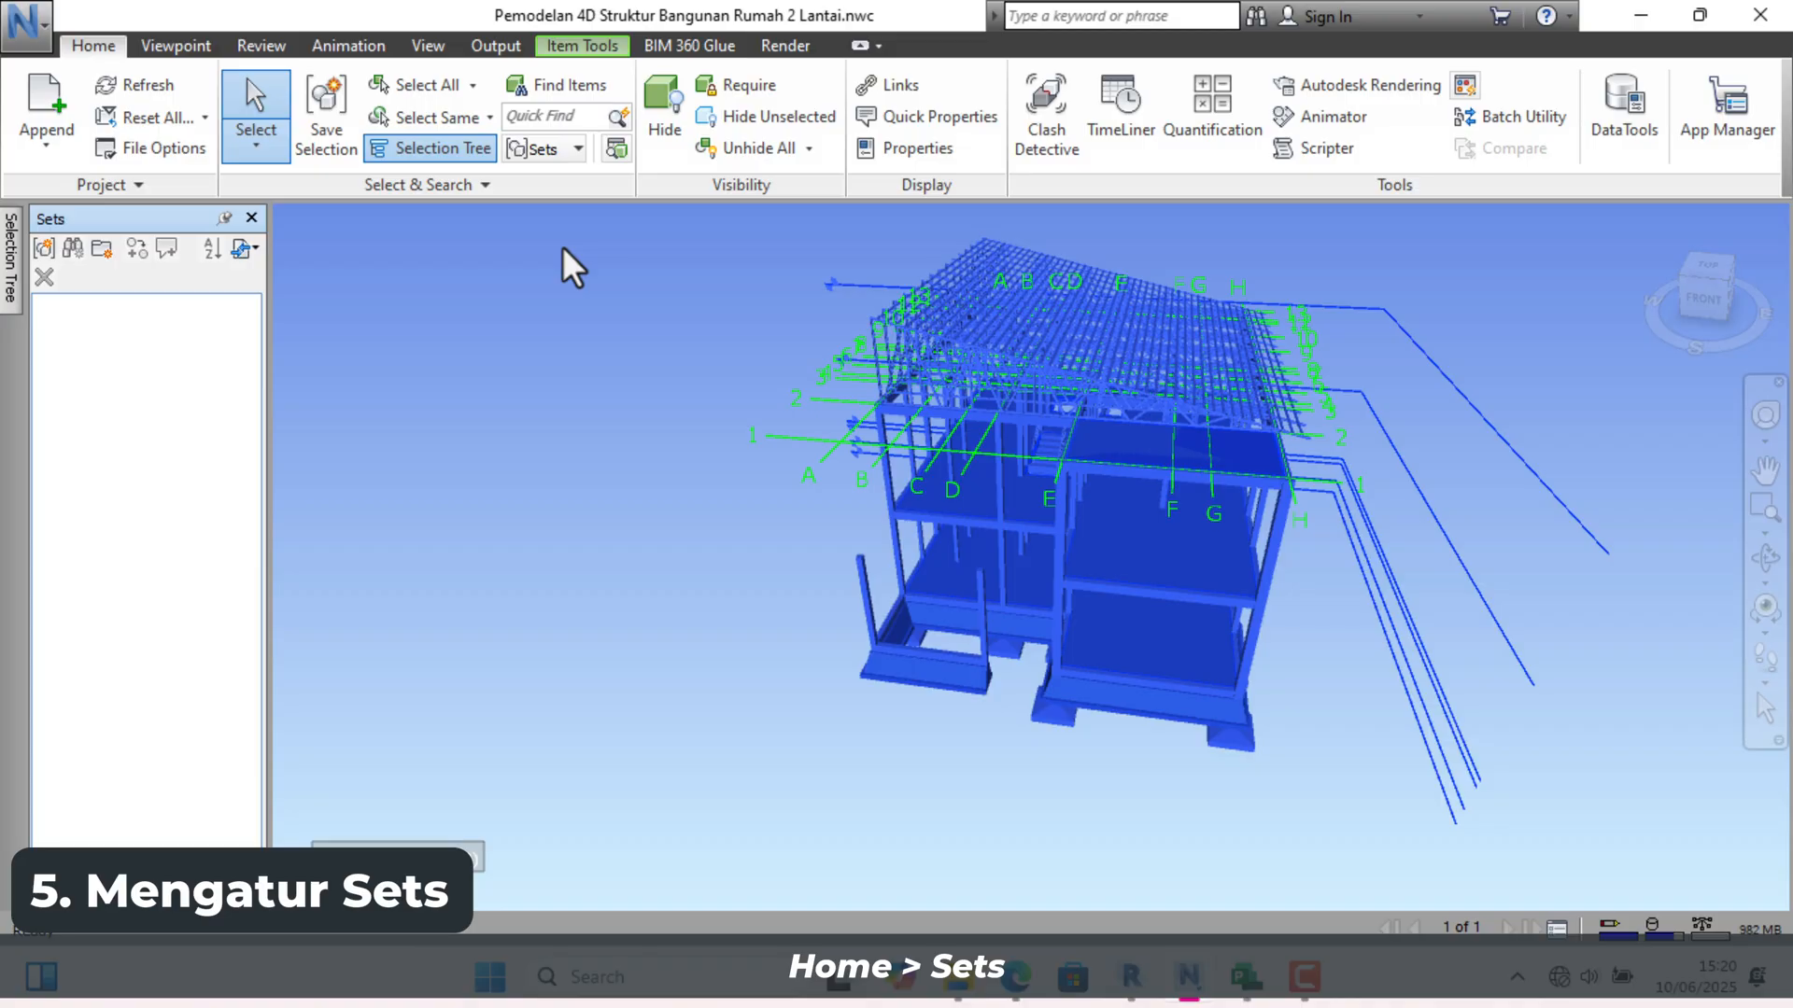
pyautogui.moveTo(11, 280)
pyautogui.moveTo(158, 214); pyautogui.dragTo(604, 237)
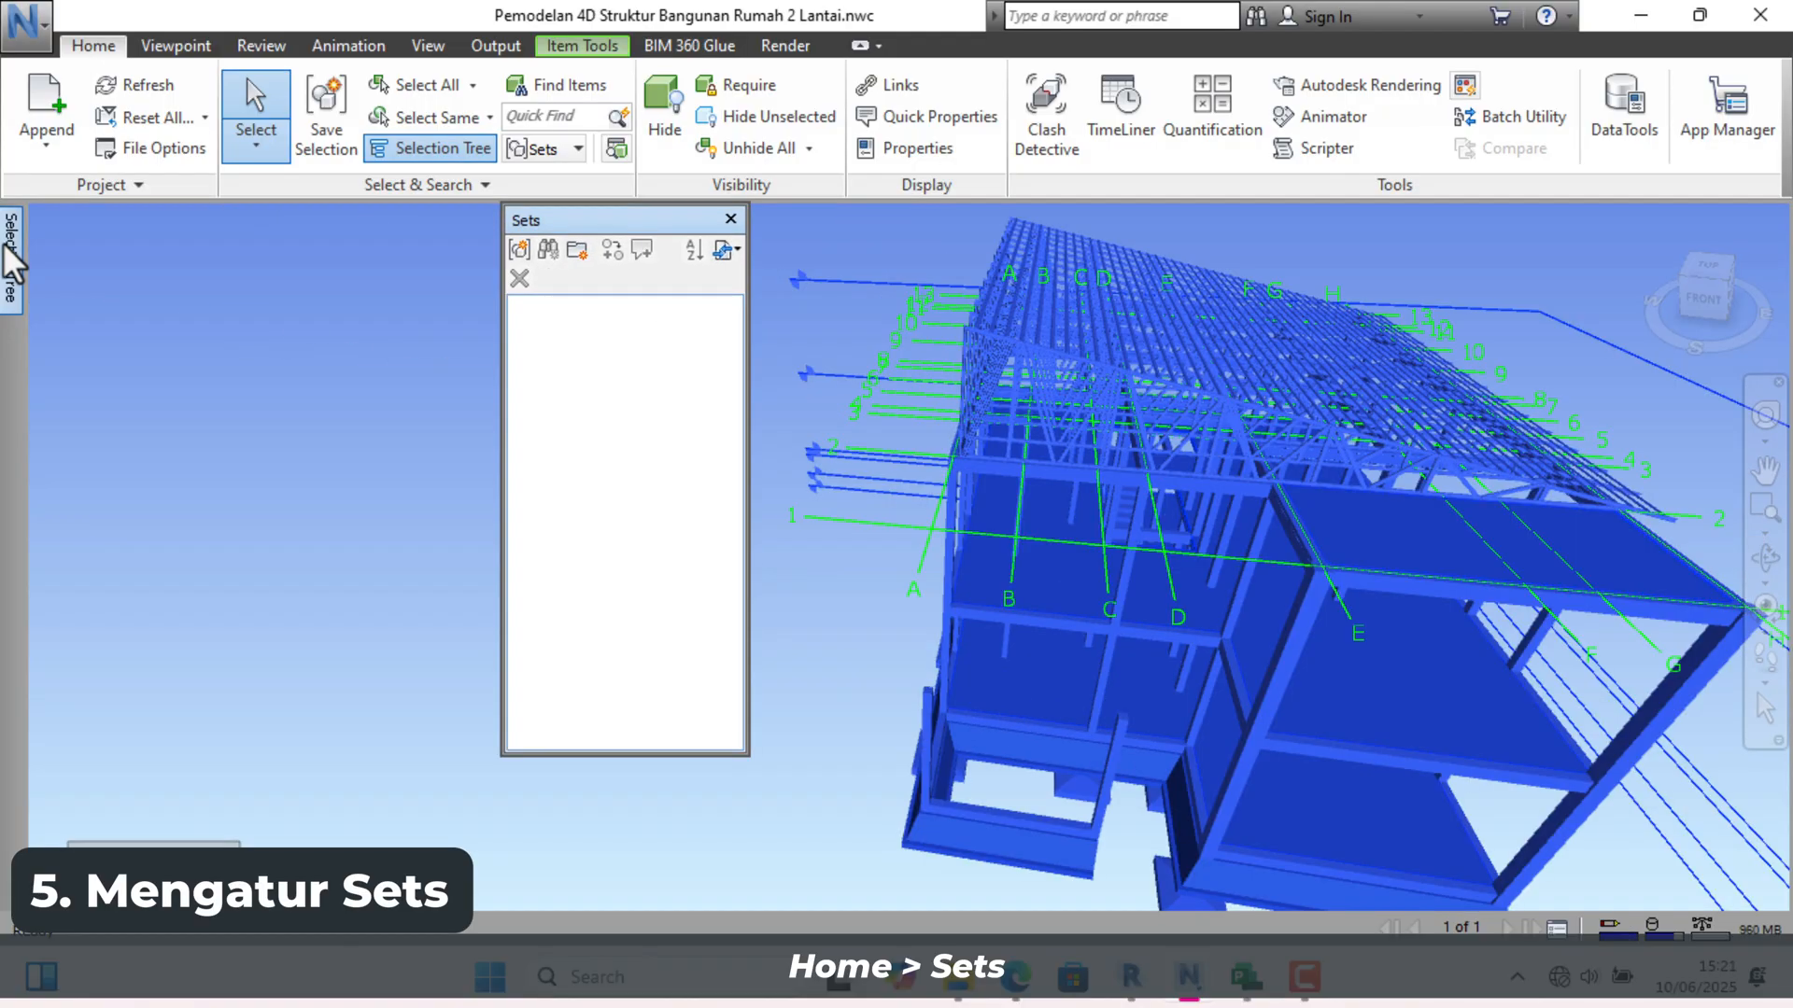
pyautogui.moveTo(3, 243)
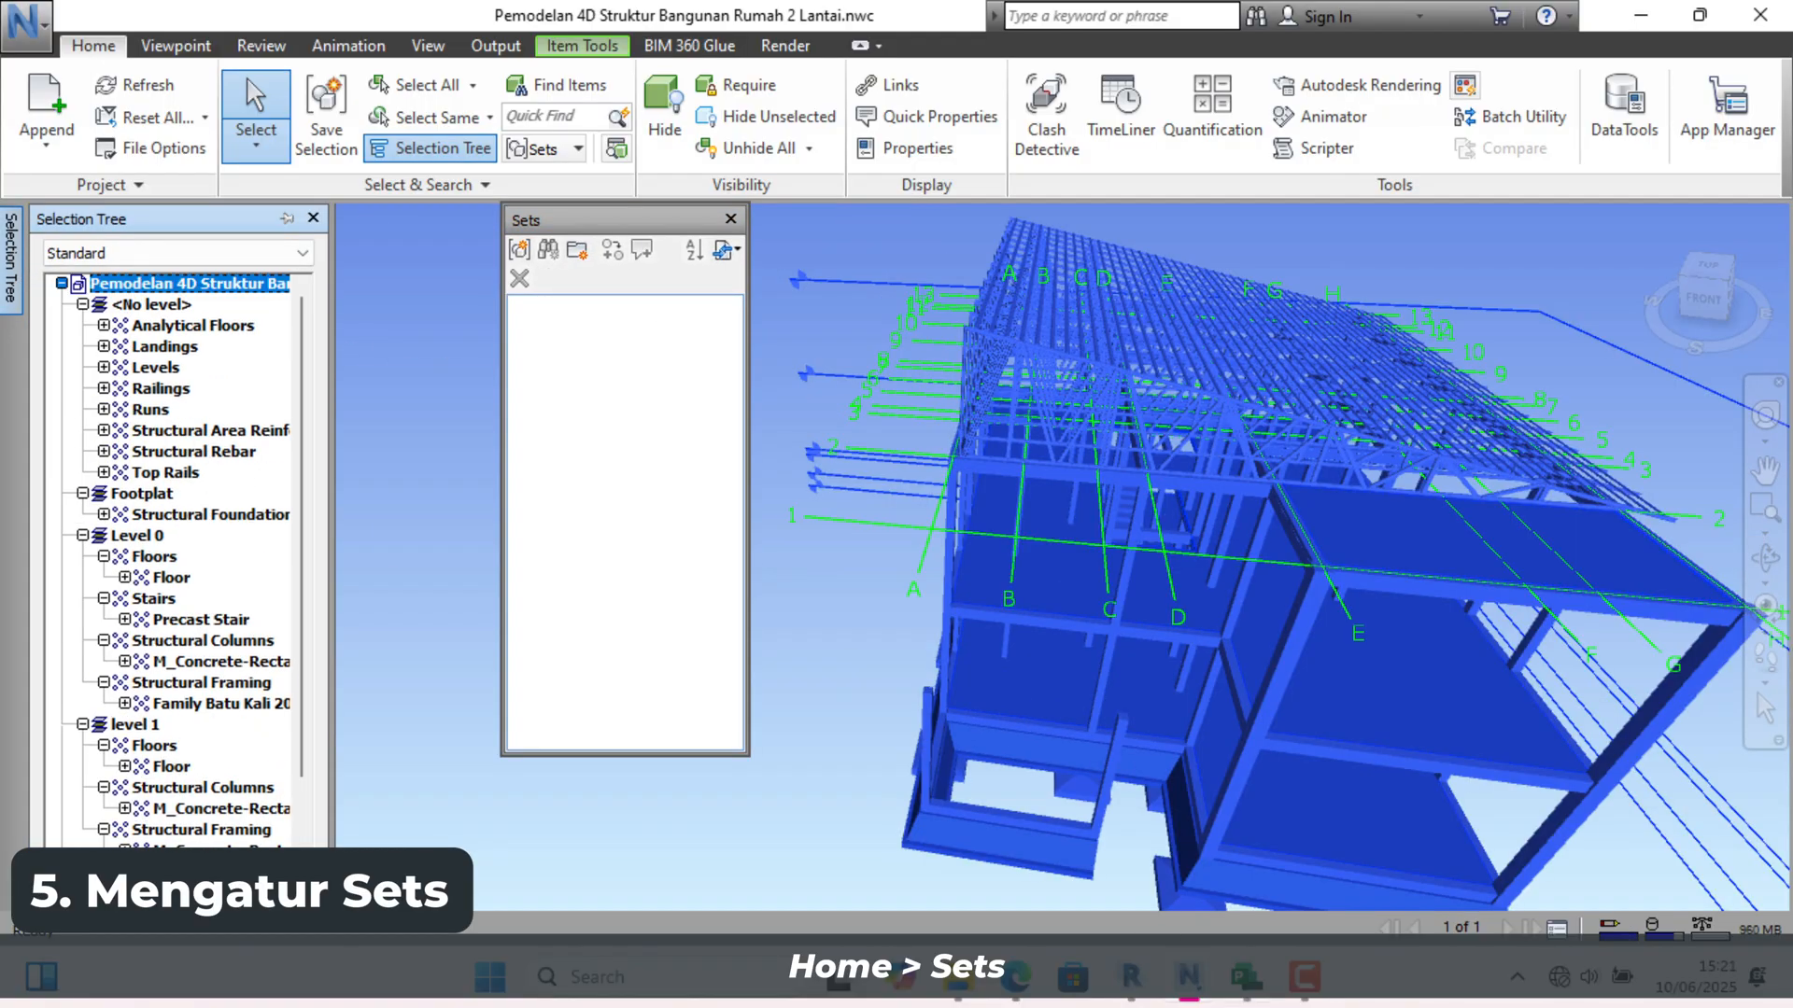
# Step: In Microsoft Project, copy the name of the first summary task, "Pekerjaan Pondasi Footplat"
pyautogui.moveTo(962, 978)
pyautogui.moveTo(955, 863)
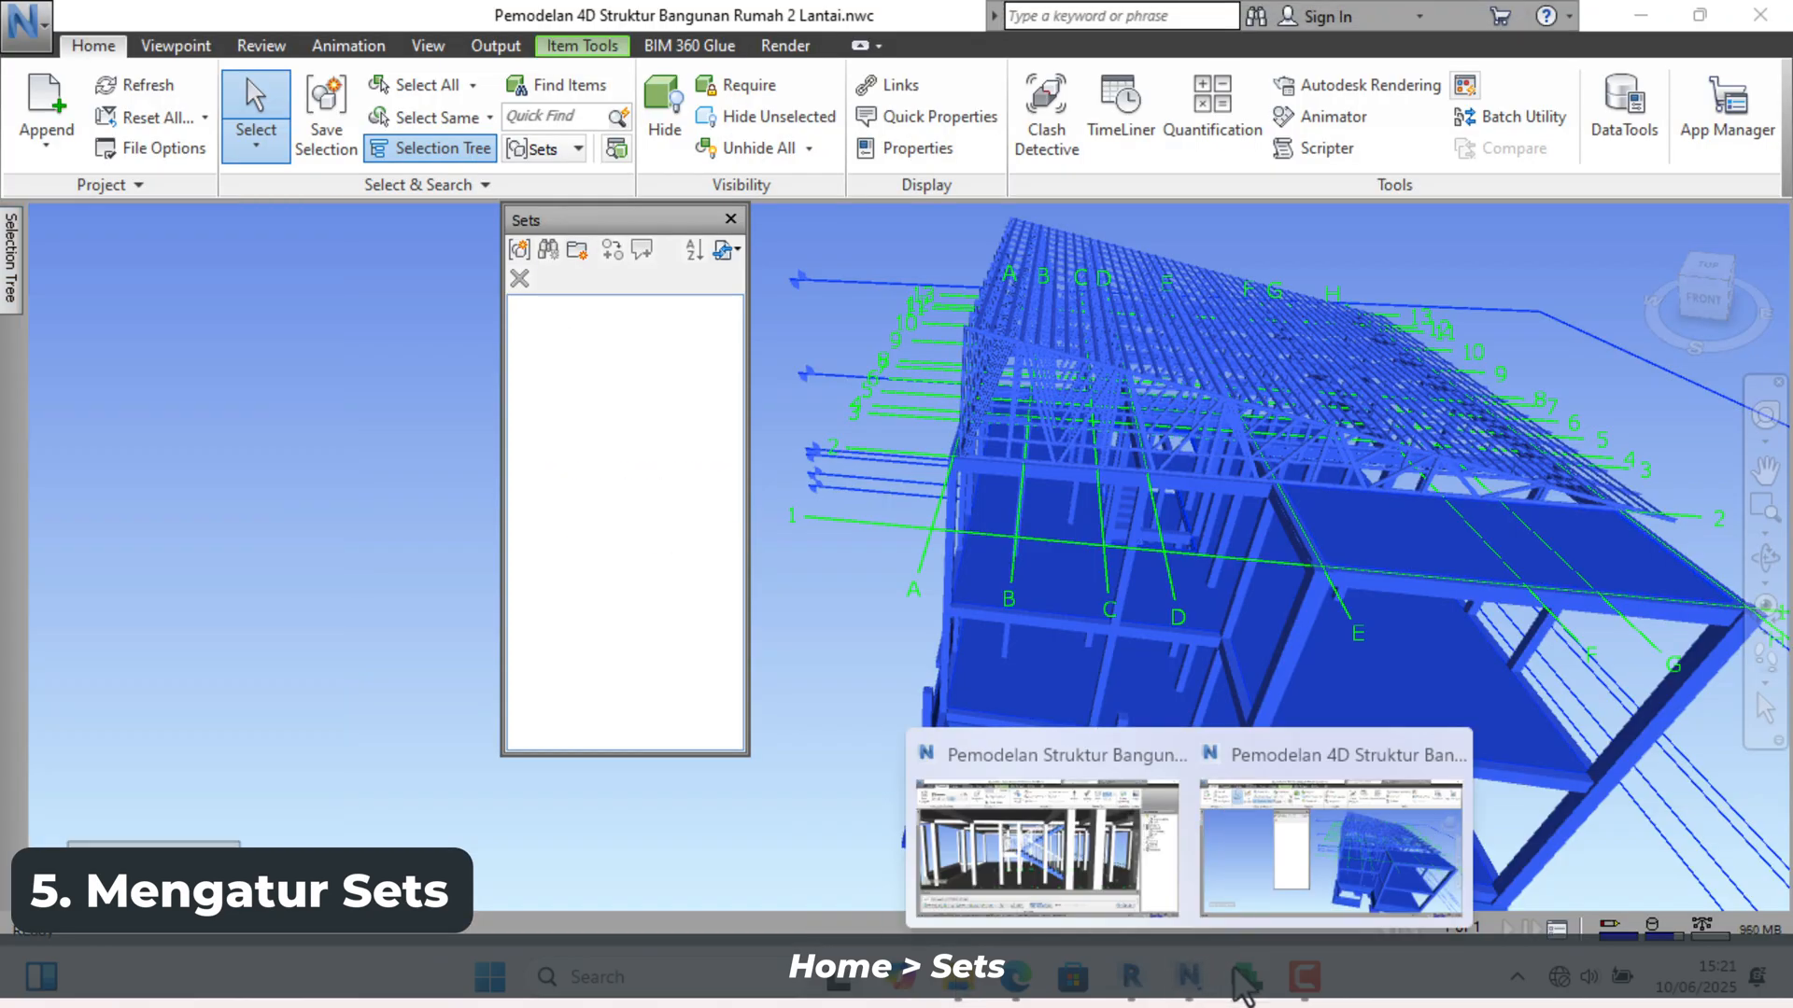
pyautogui.click(1249, 990)
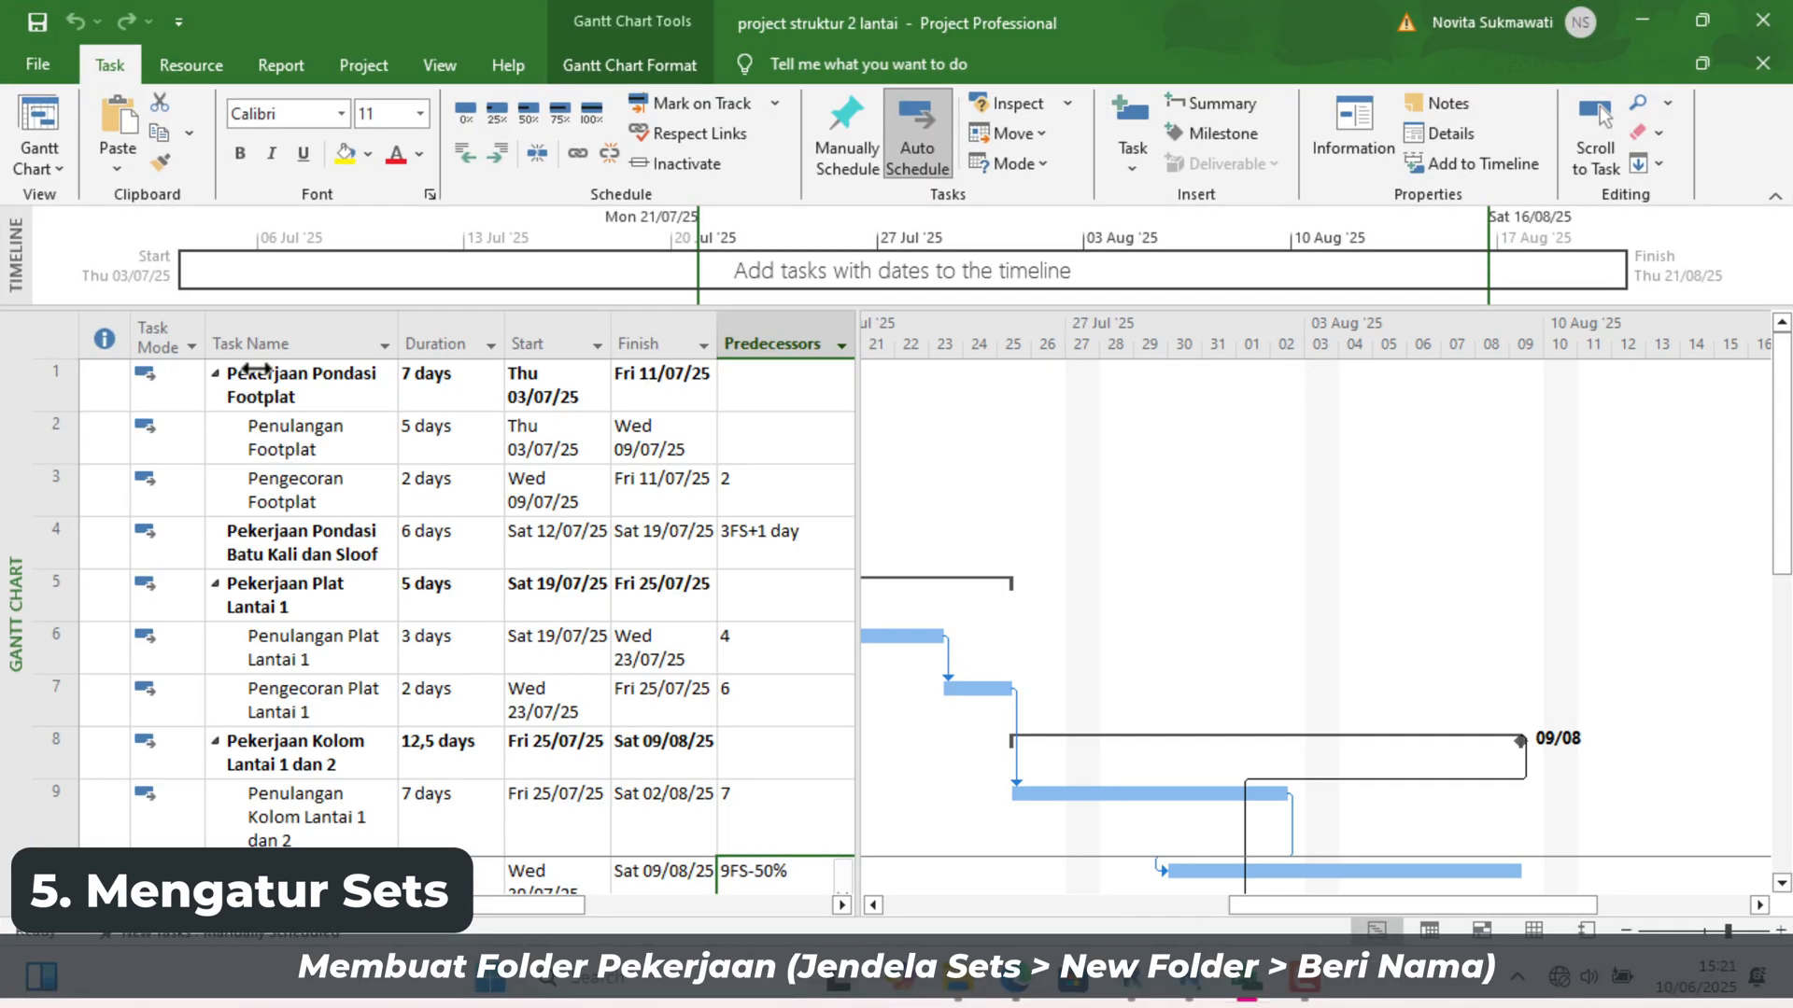
pyautogui.click(257, 370)
pyautogui.click(257, 370)
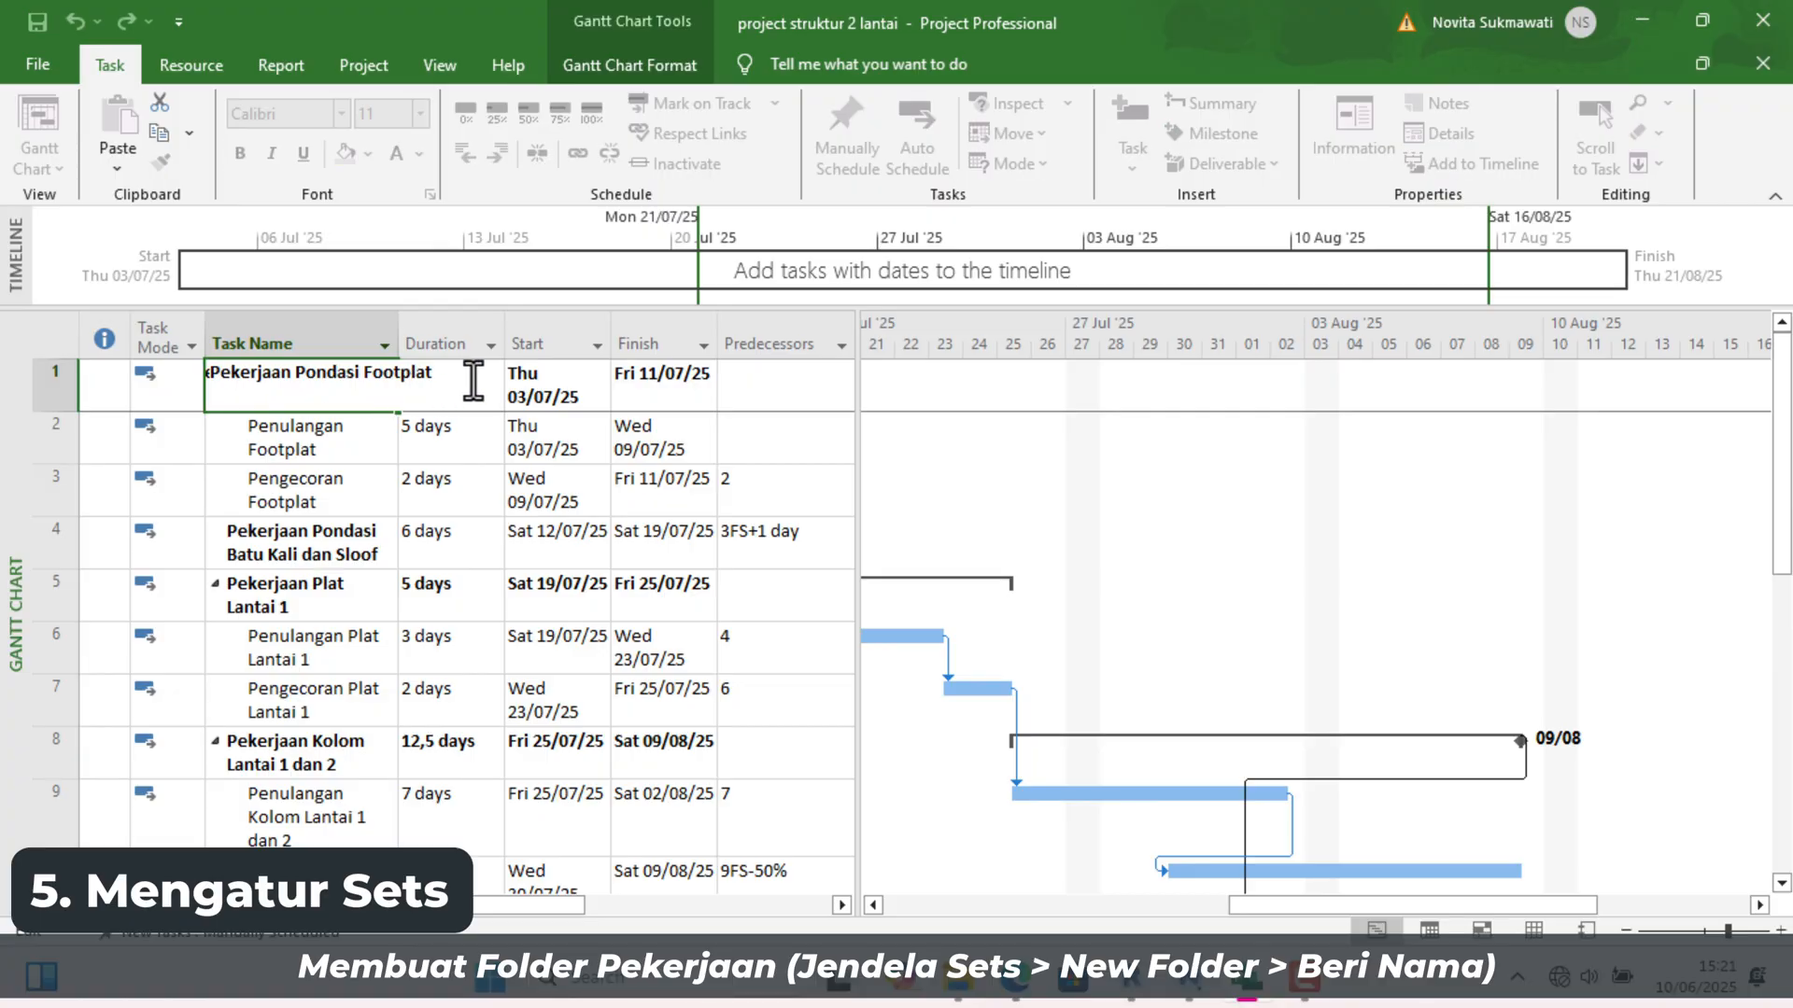
pyautogui.moveTo(433, 378); pyautogui.dragTo(140, 380)
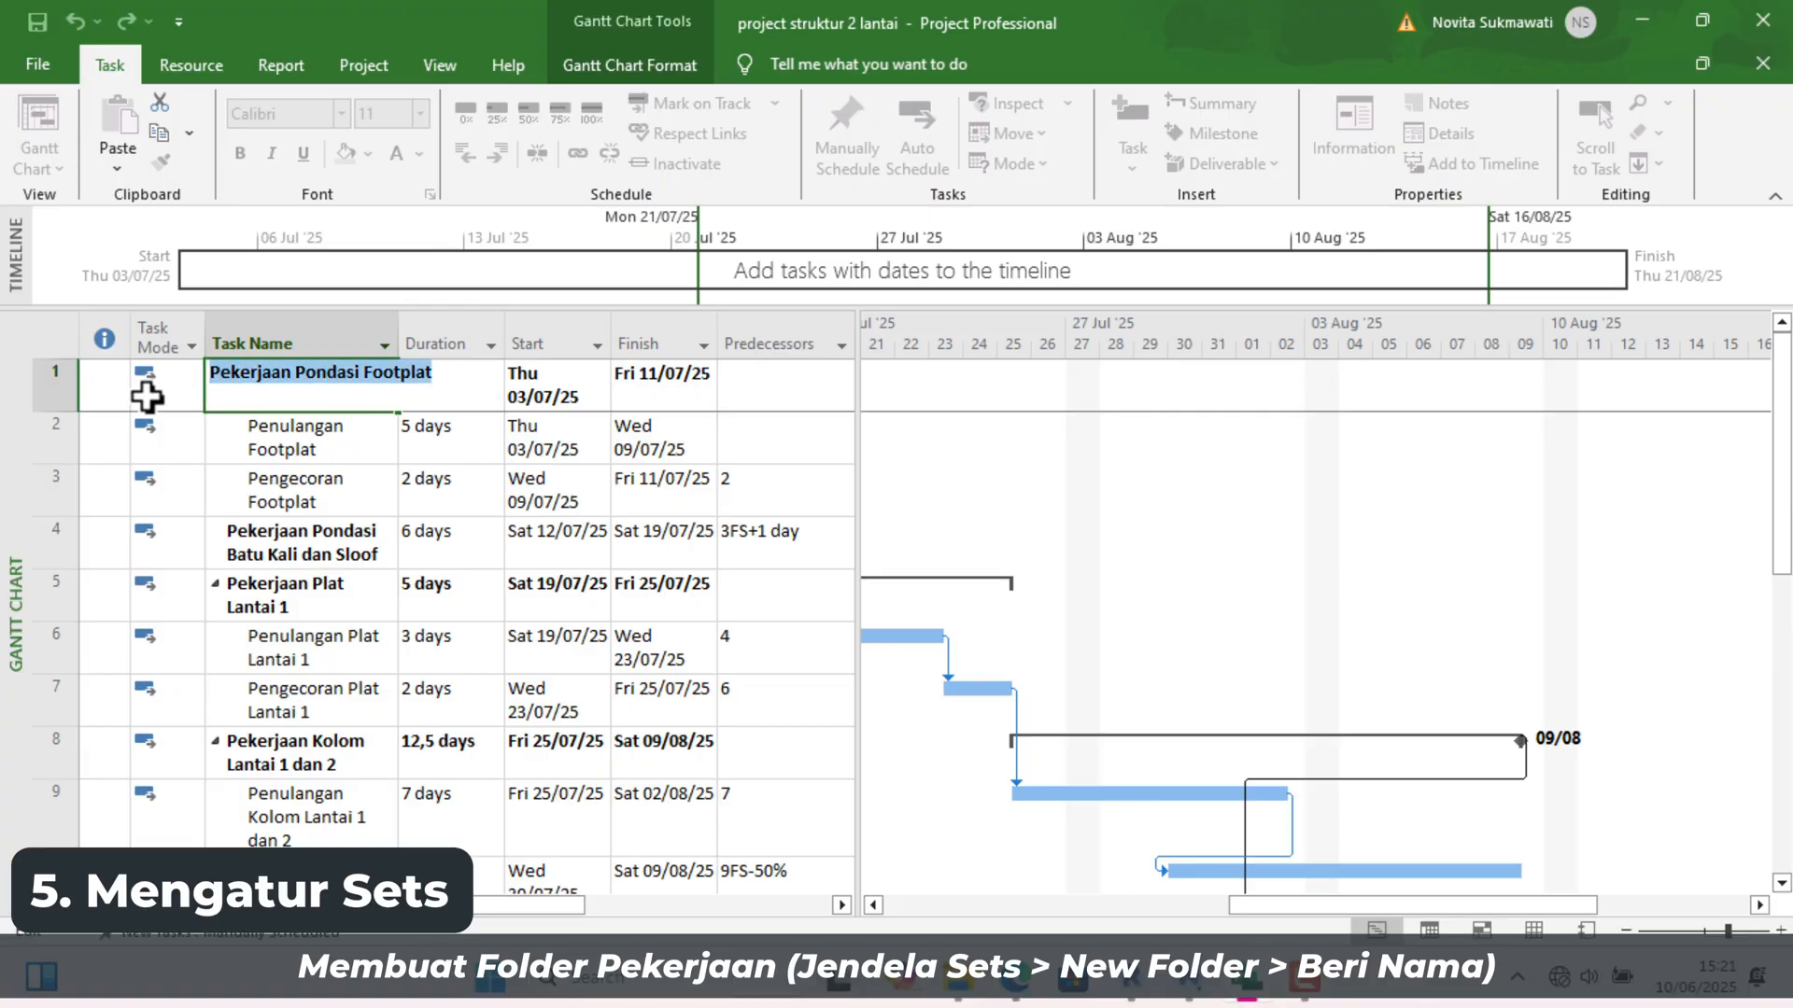
# Step: In Navisworks, create set folders for the main work items, from "Pekerjaan Pondasi Footplat" and "Pekerjaan Pondasi Batu Kali dan Sloof" to "Pekerjaan Atap"
pyautogui.click(1182, 978)
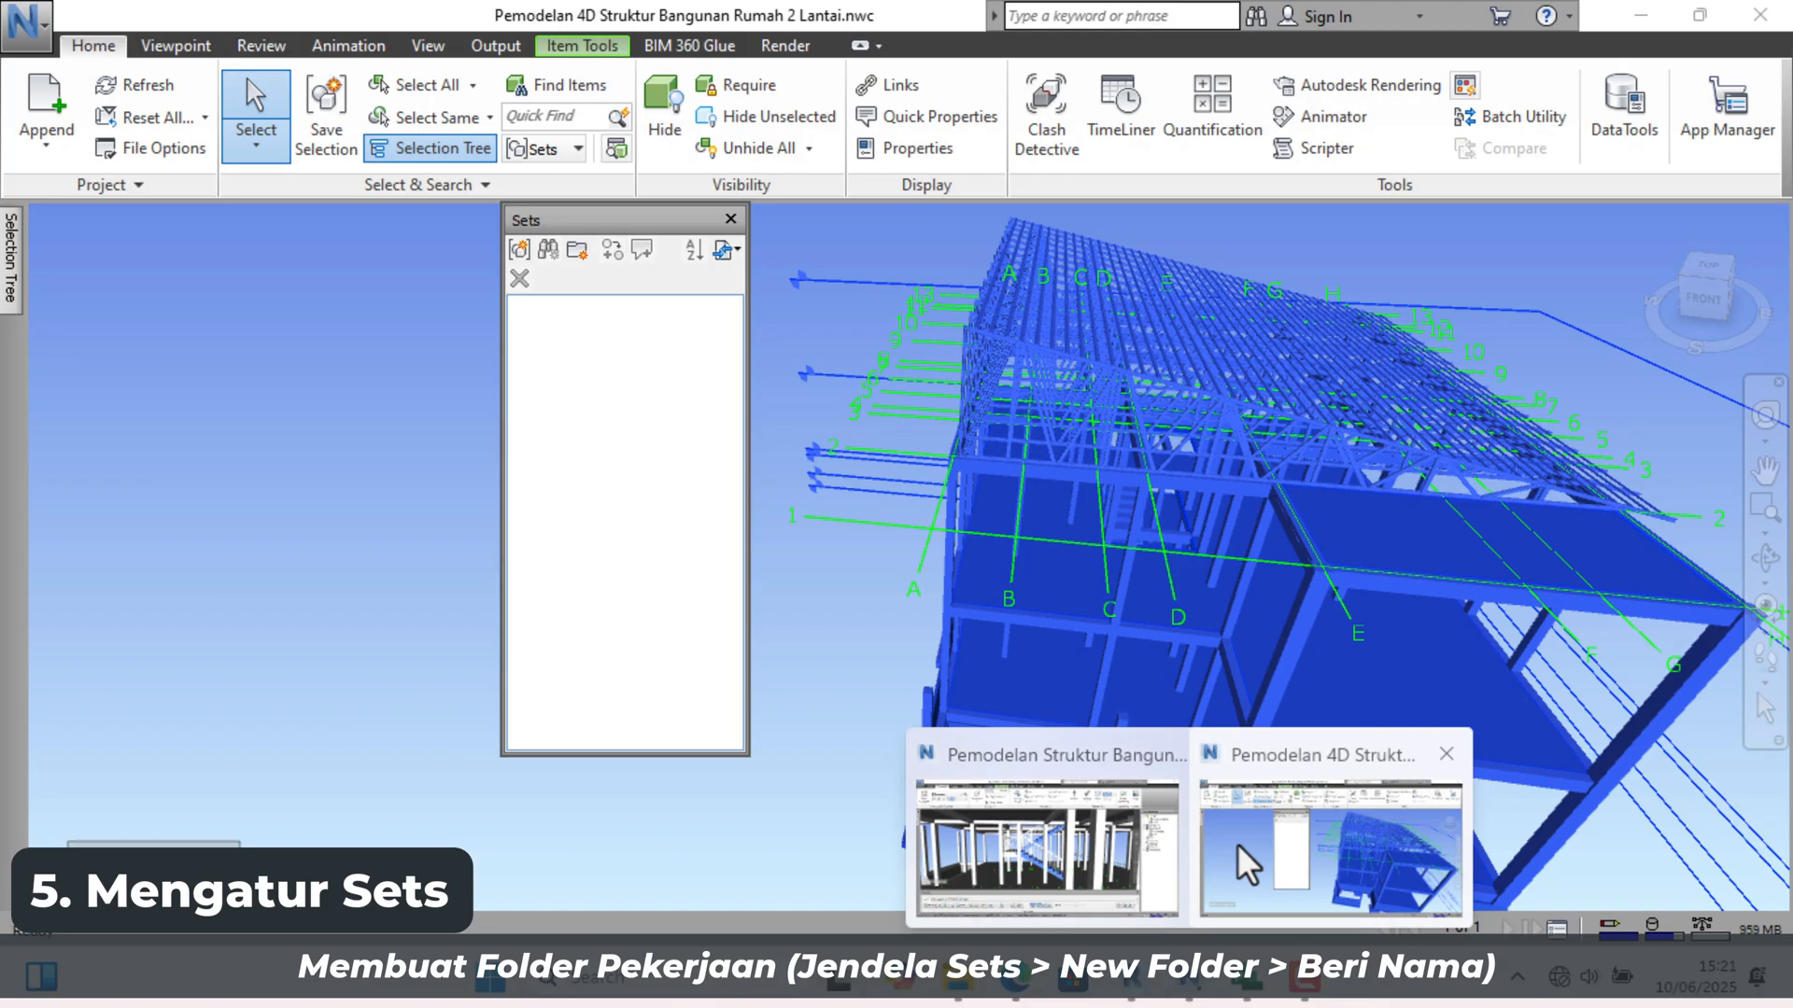
pyautogui.click(1236, 843)
pyautogui.click(13, 270)
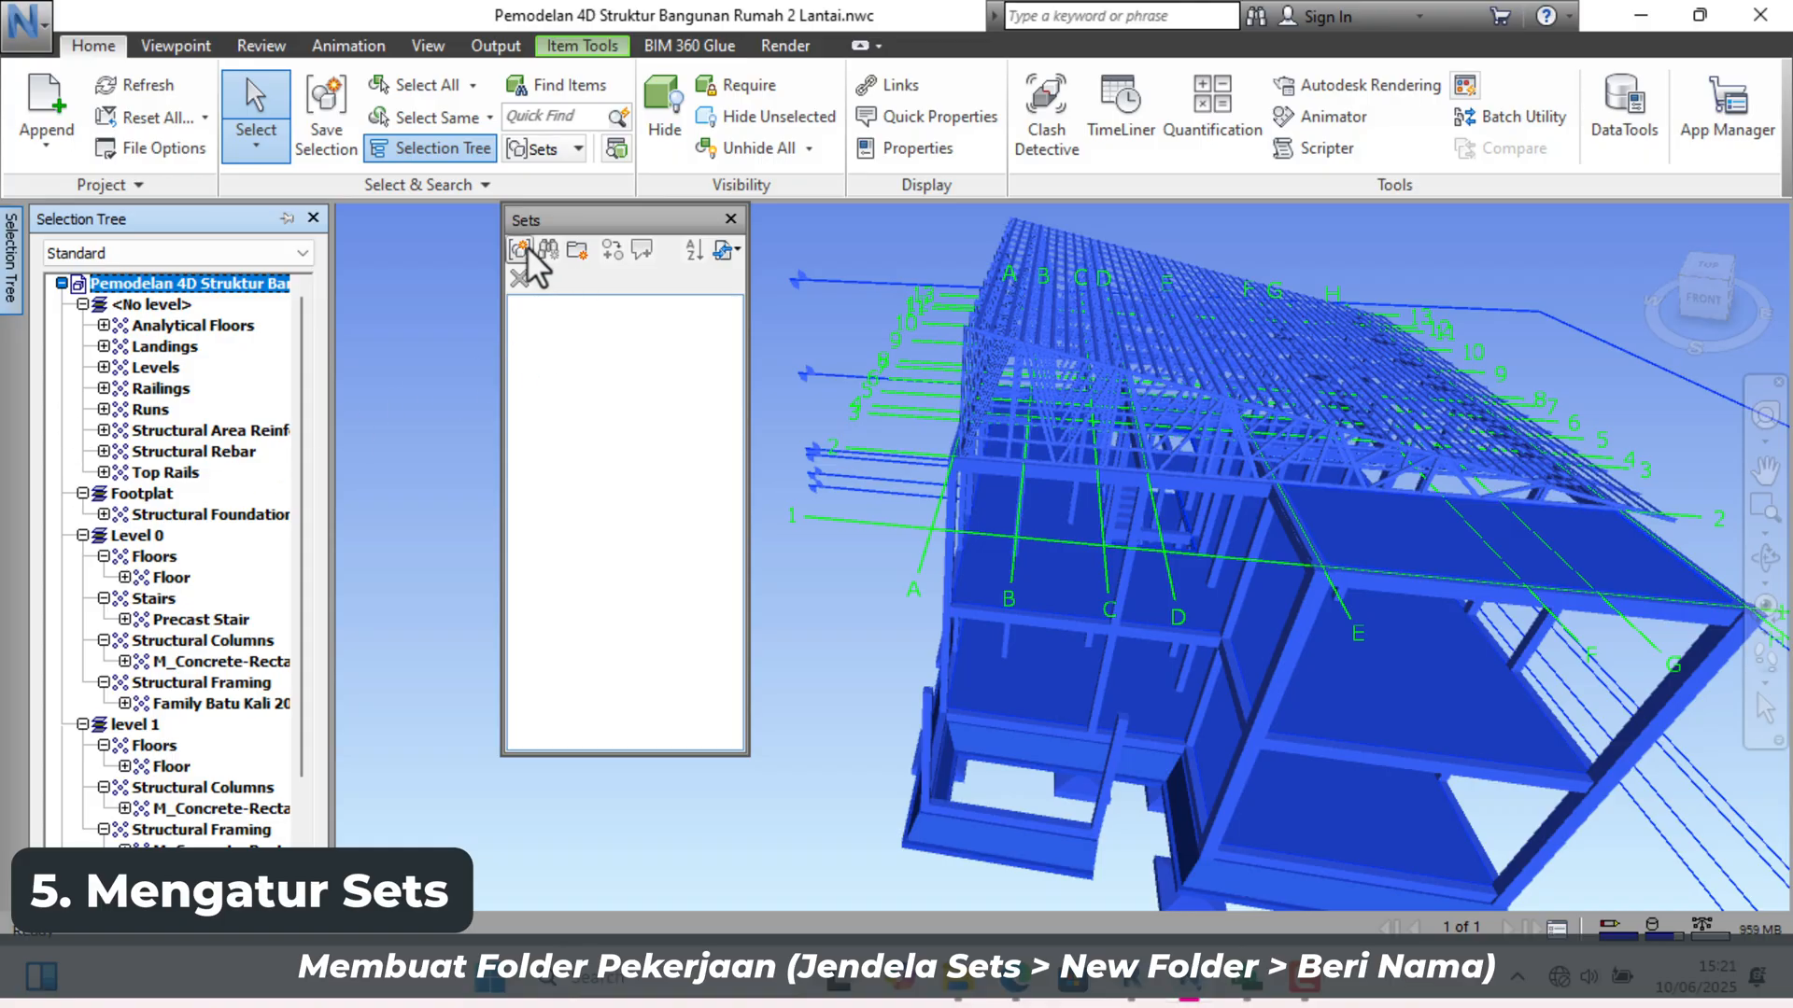
pyautogui.click(577, 249)
pyautogui.write('Pekerjaan Pondasi Footplat')
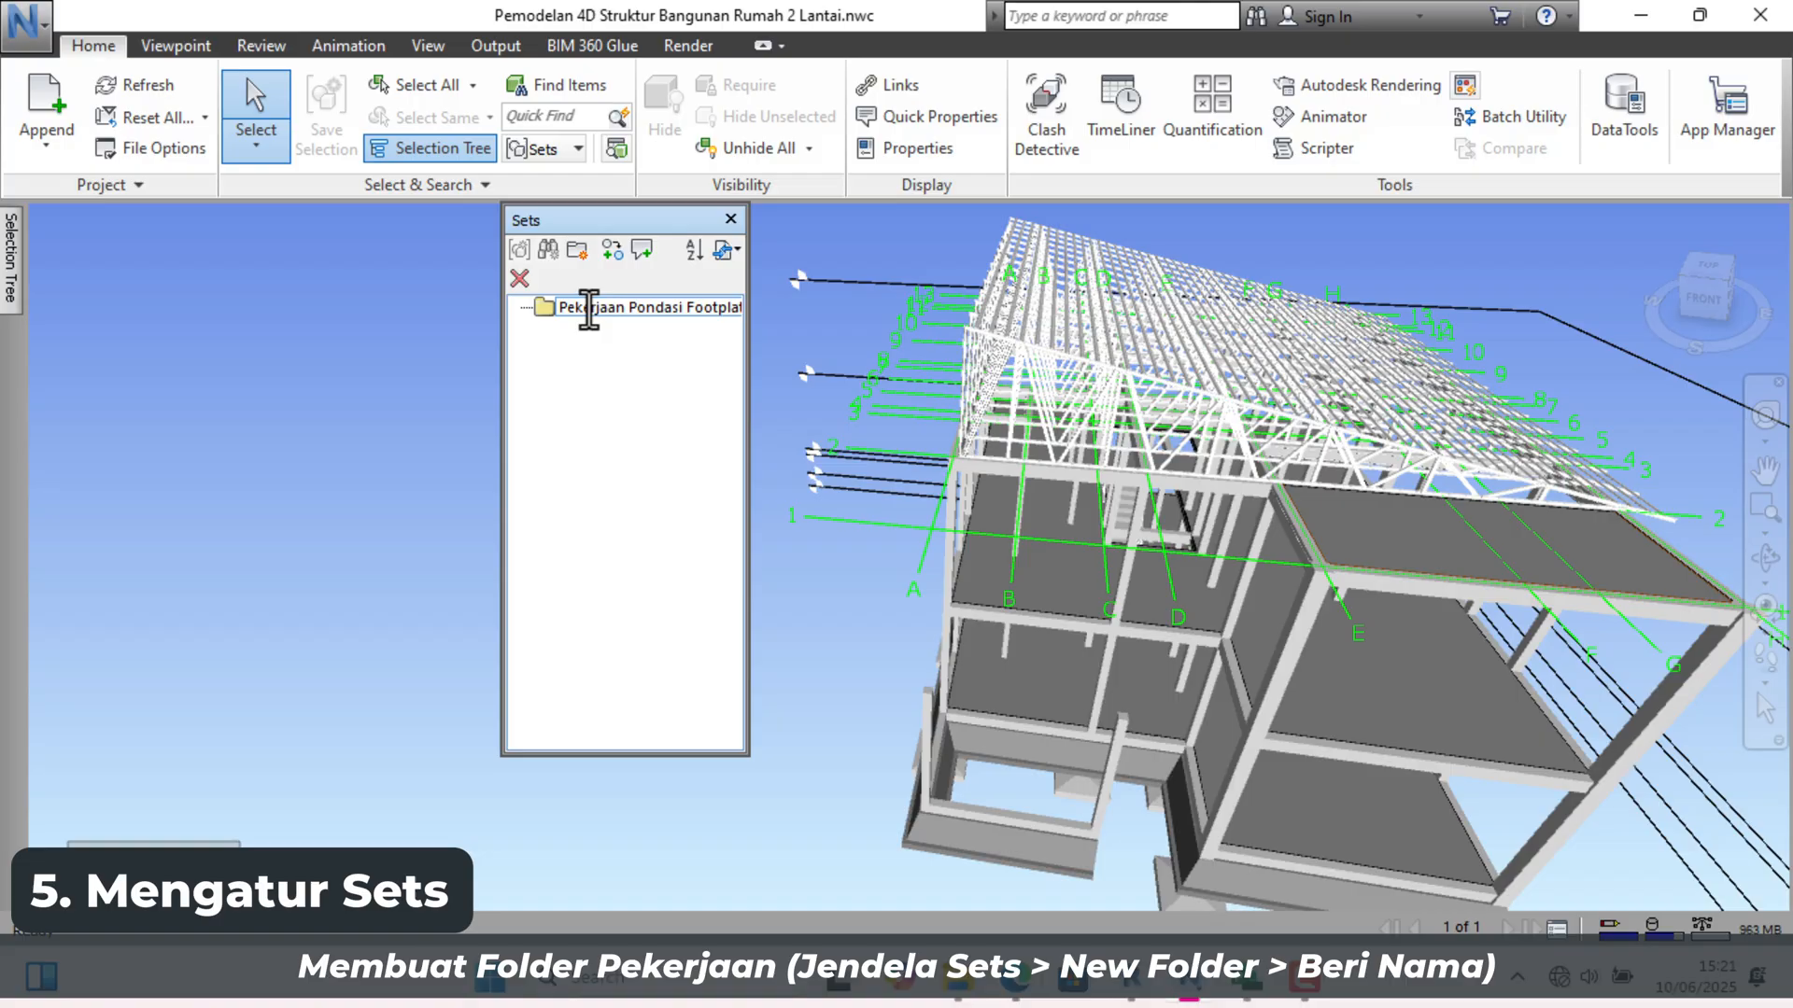
pyautogui.click(577, 249)
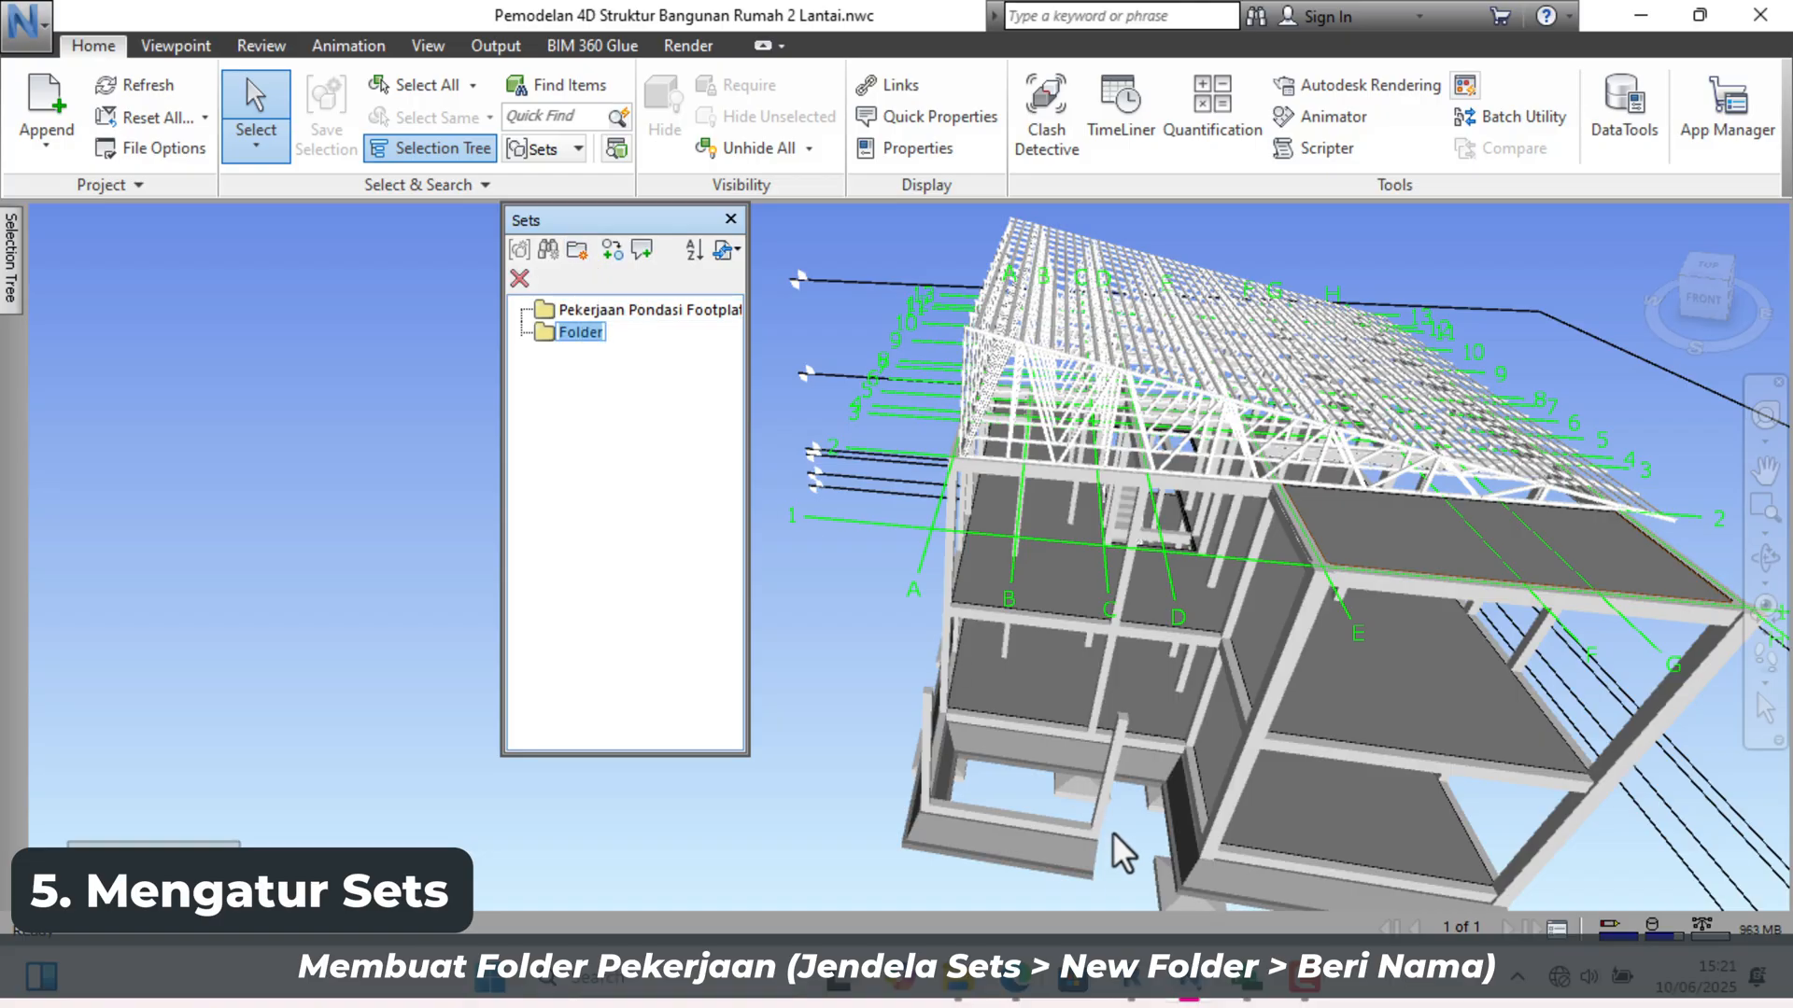
pyautogui.write('Pekerjaan Pondasi Batu Kali dan Sloof')
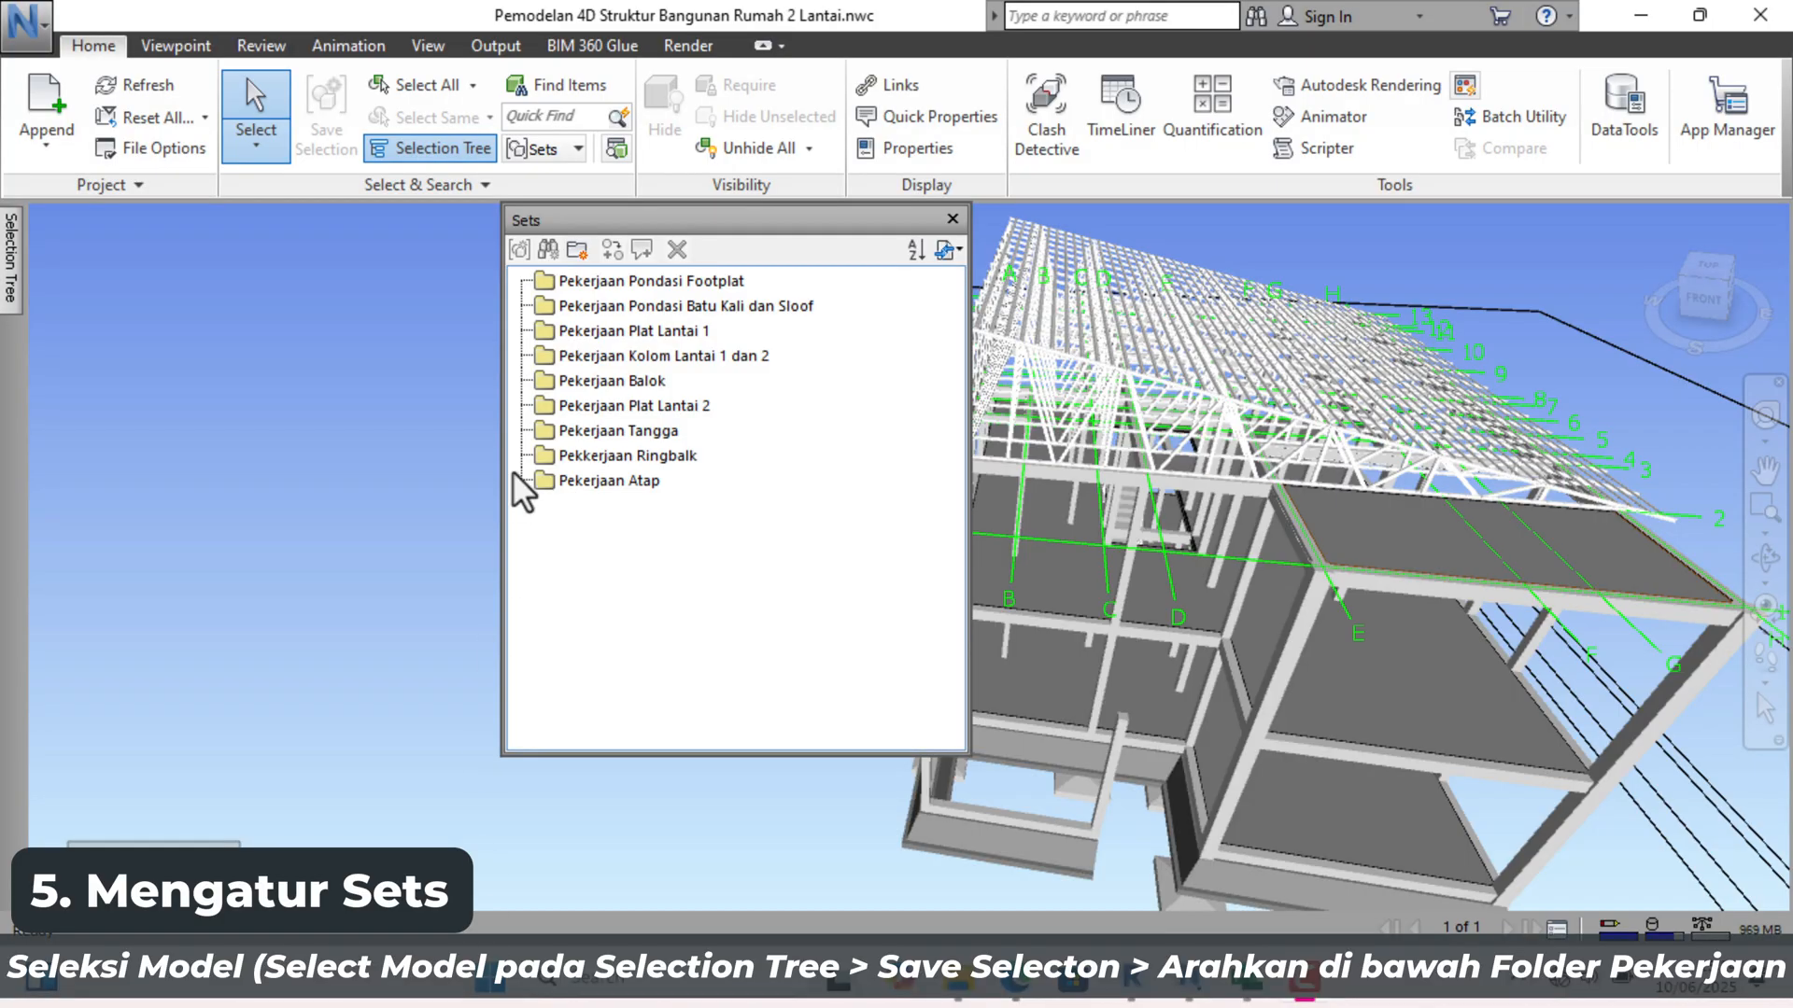
# Step: Go through the set folders from the footplate foundation to the roof and return to "Pekerjaan Pondasi Footplat"
pyautogui.click(564, 279)
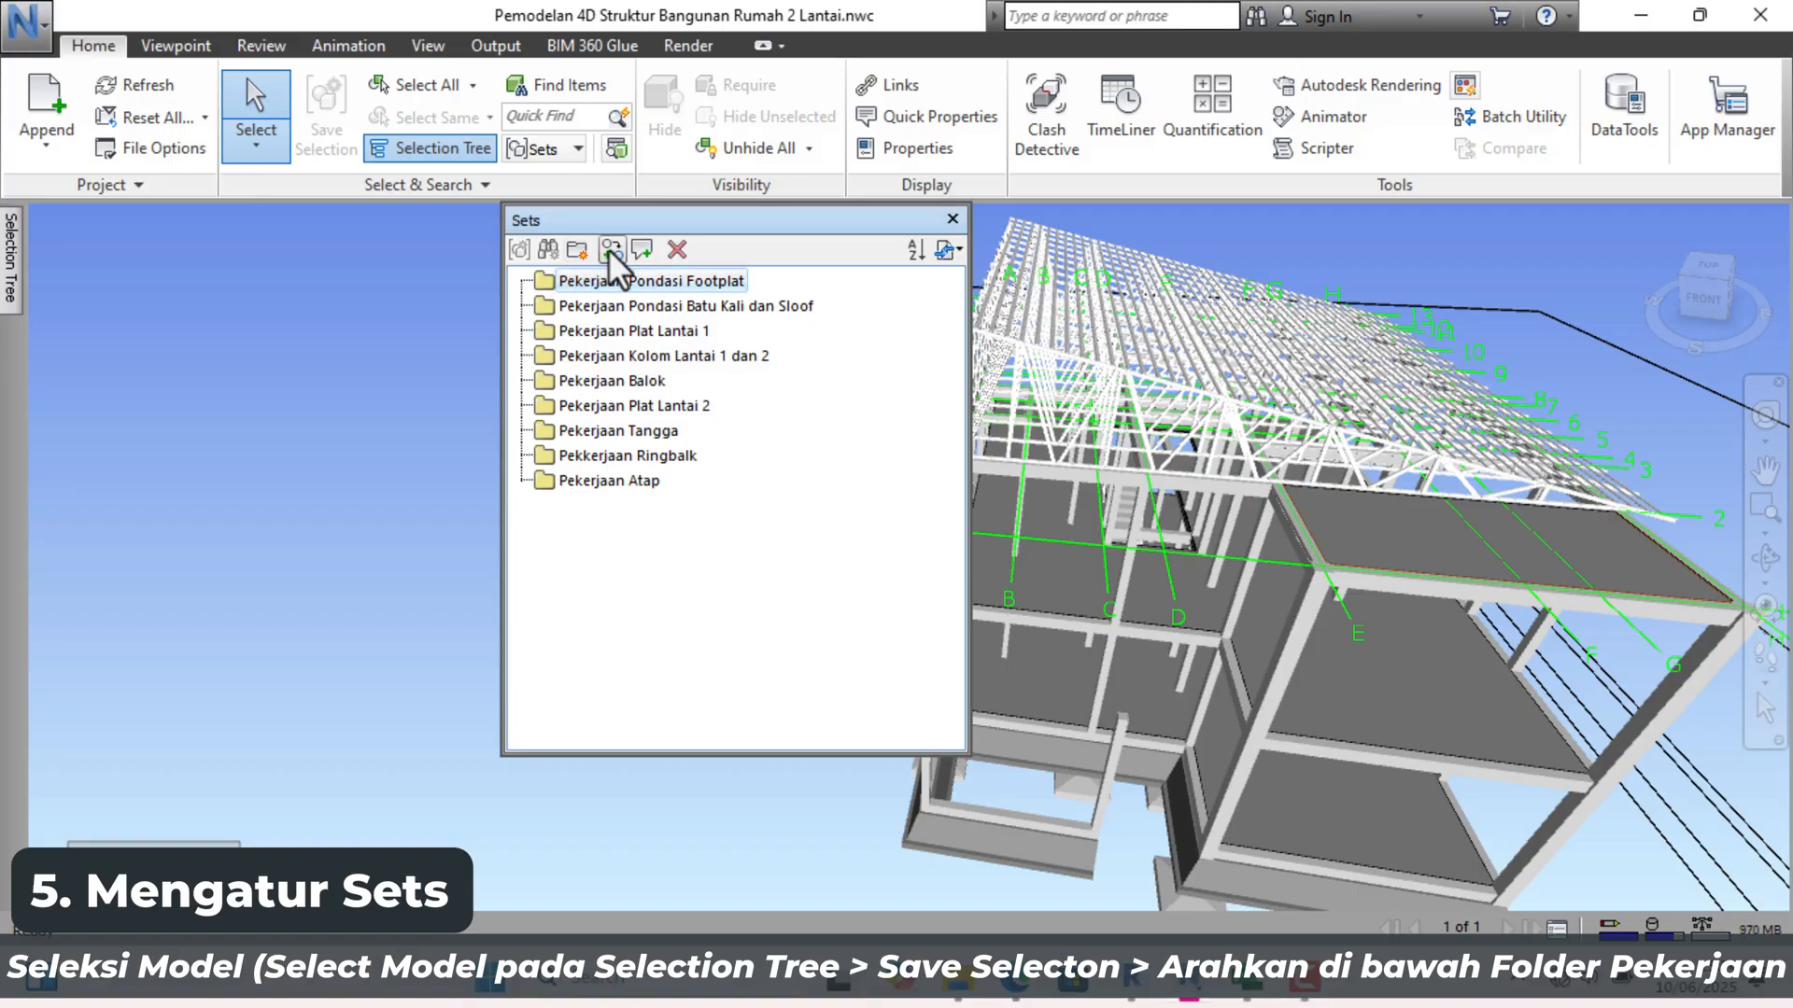
pyautogui.click(595, 310)
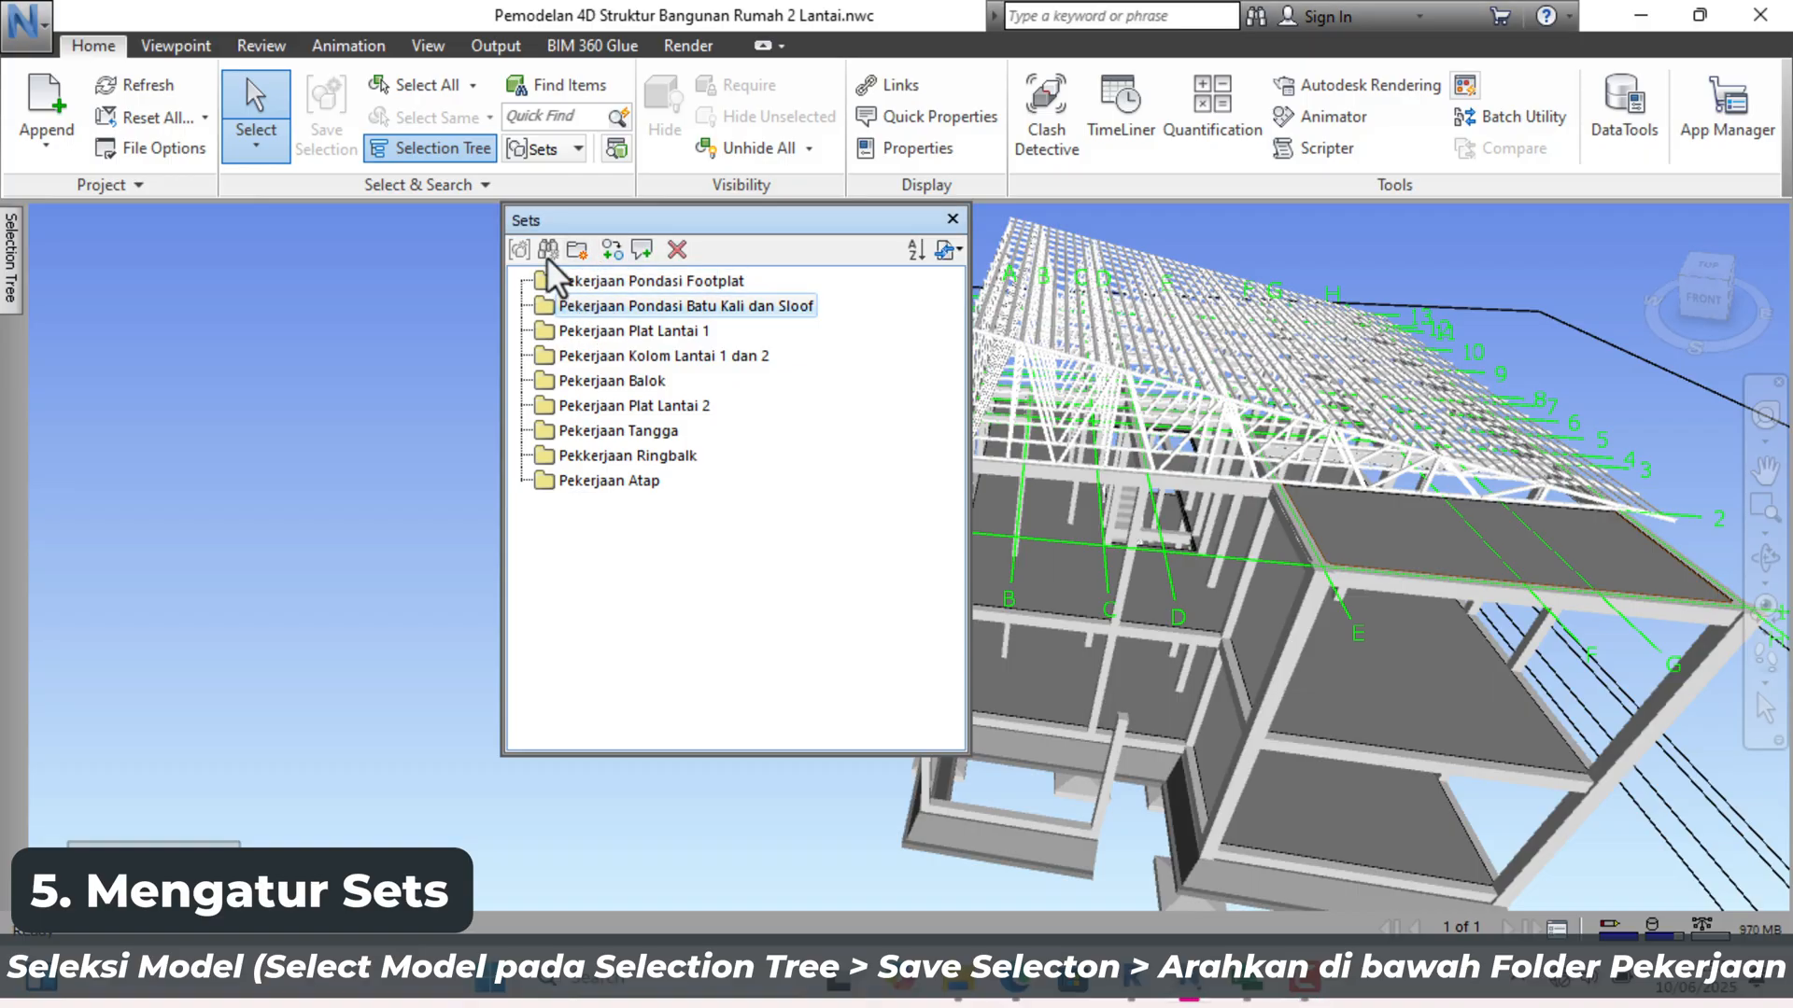
pyautogui.click(570, 355)
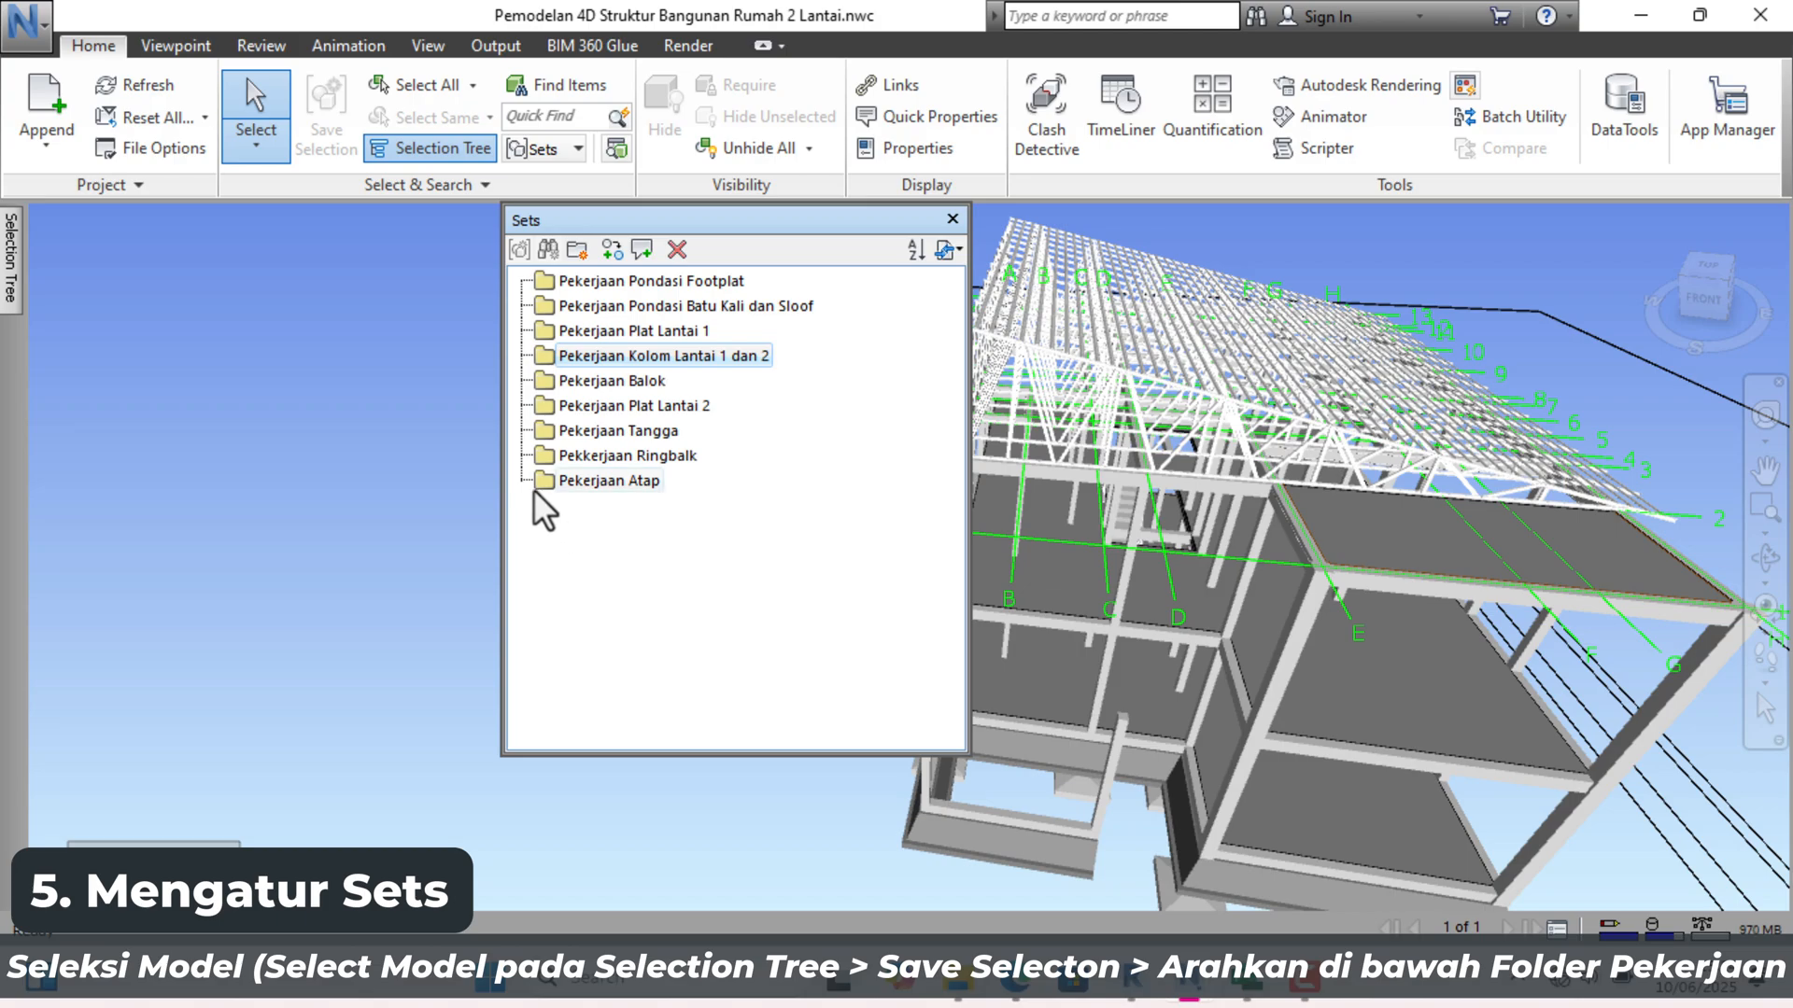
pyautogui.click(537, 483)
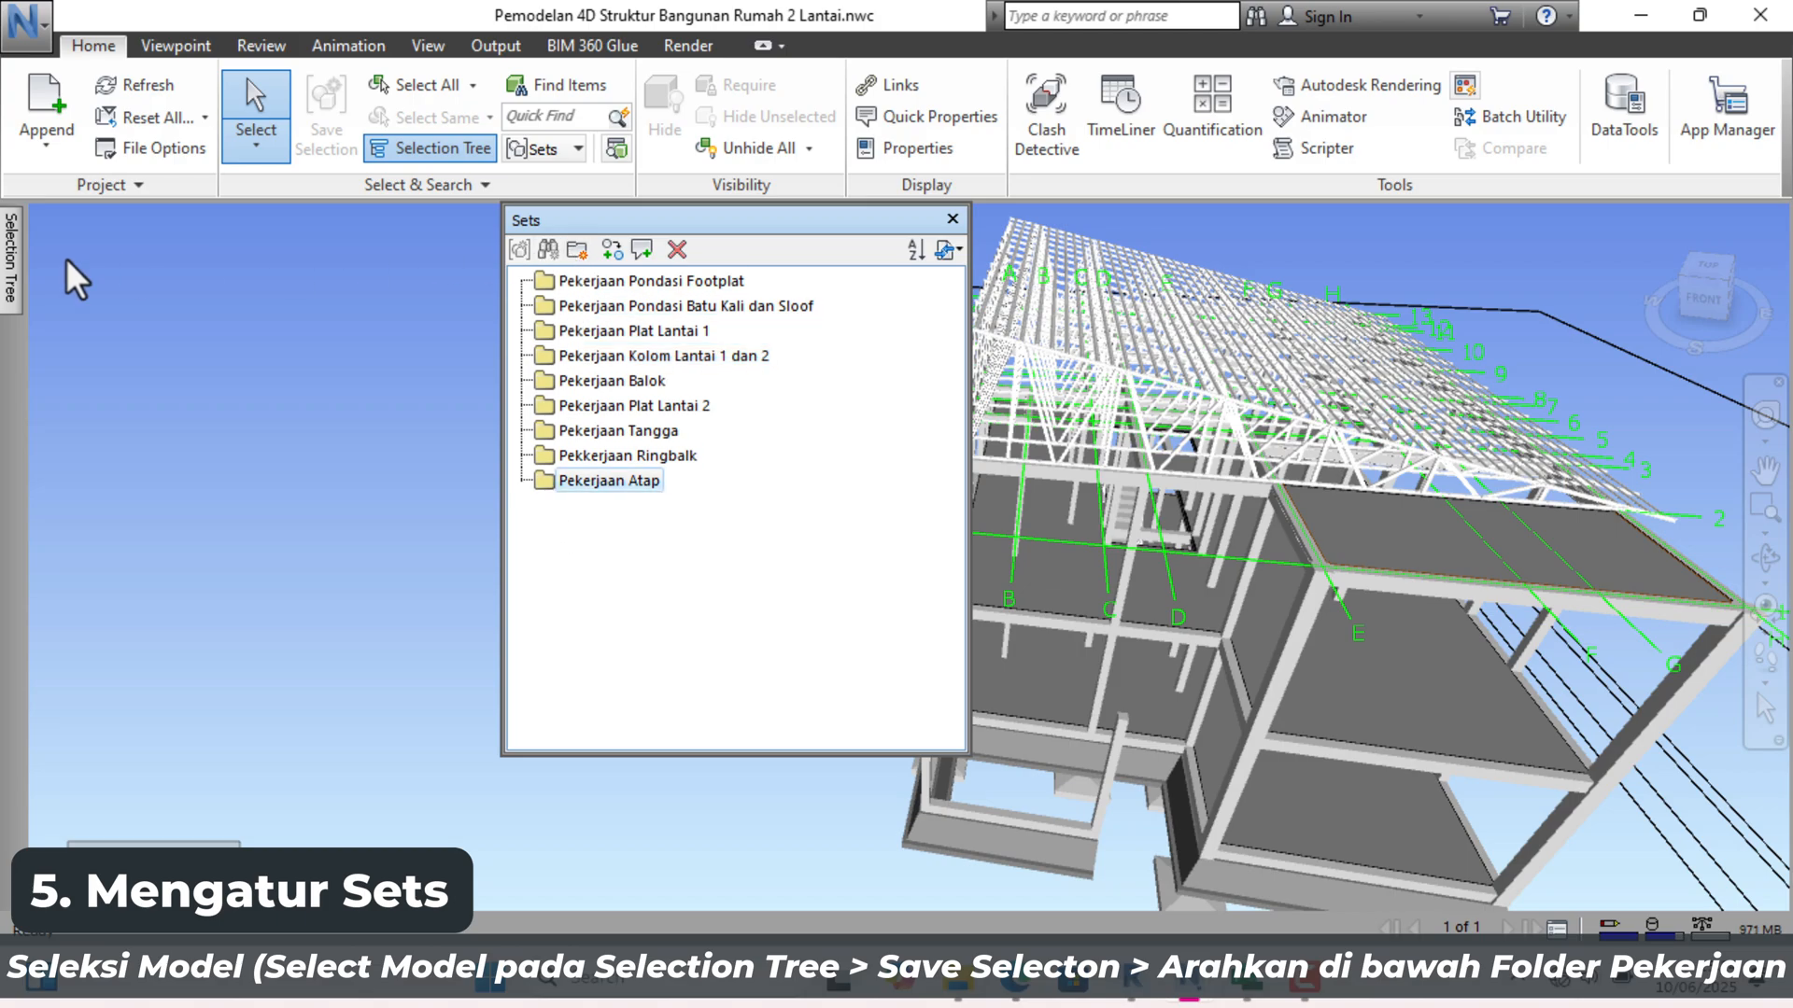
pyautogui.moveTo(7, 271)
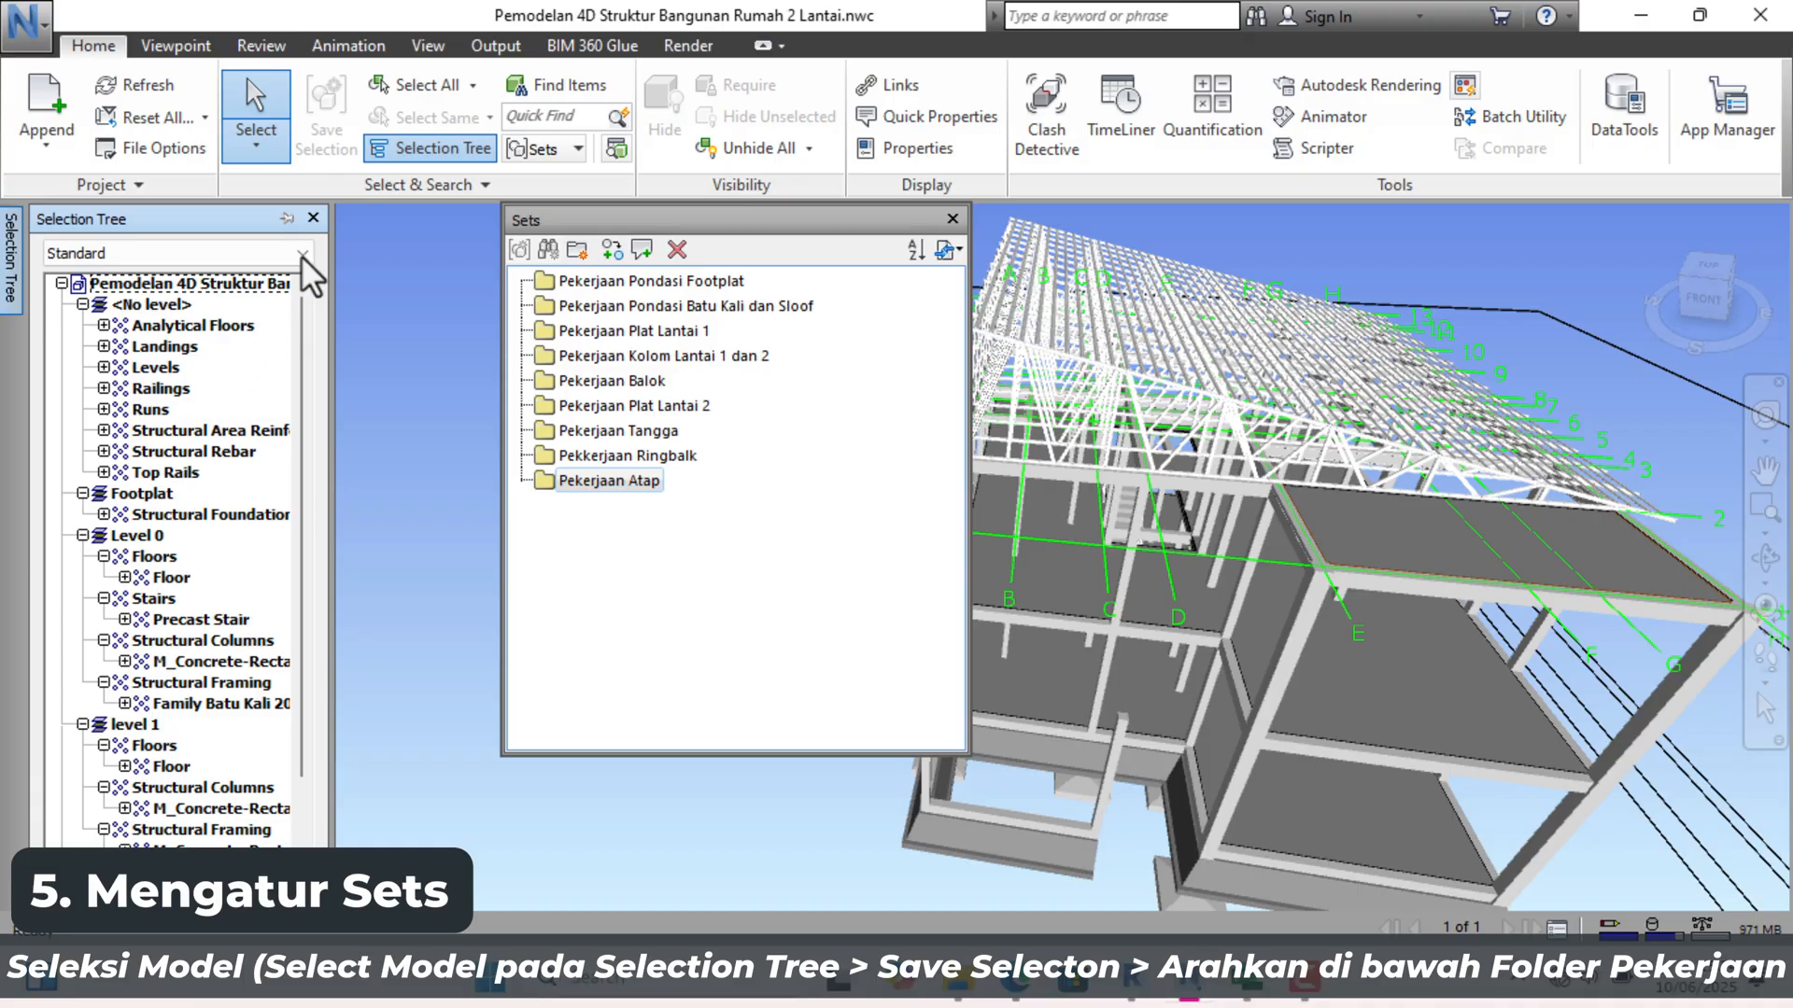
pyautogui.click(685, 280)
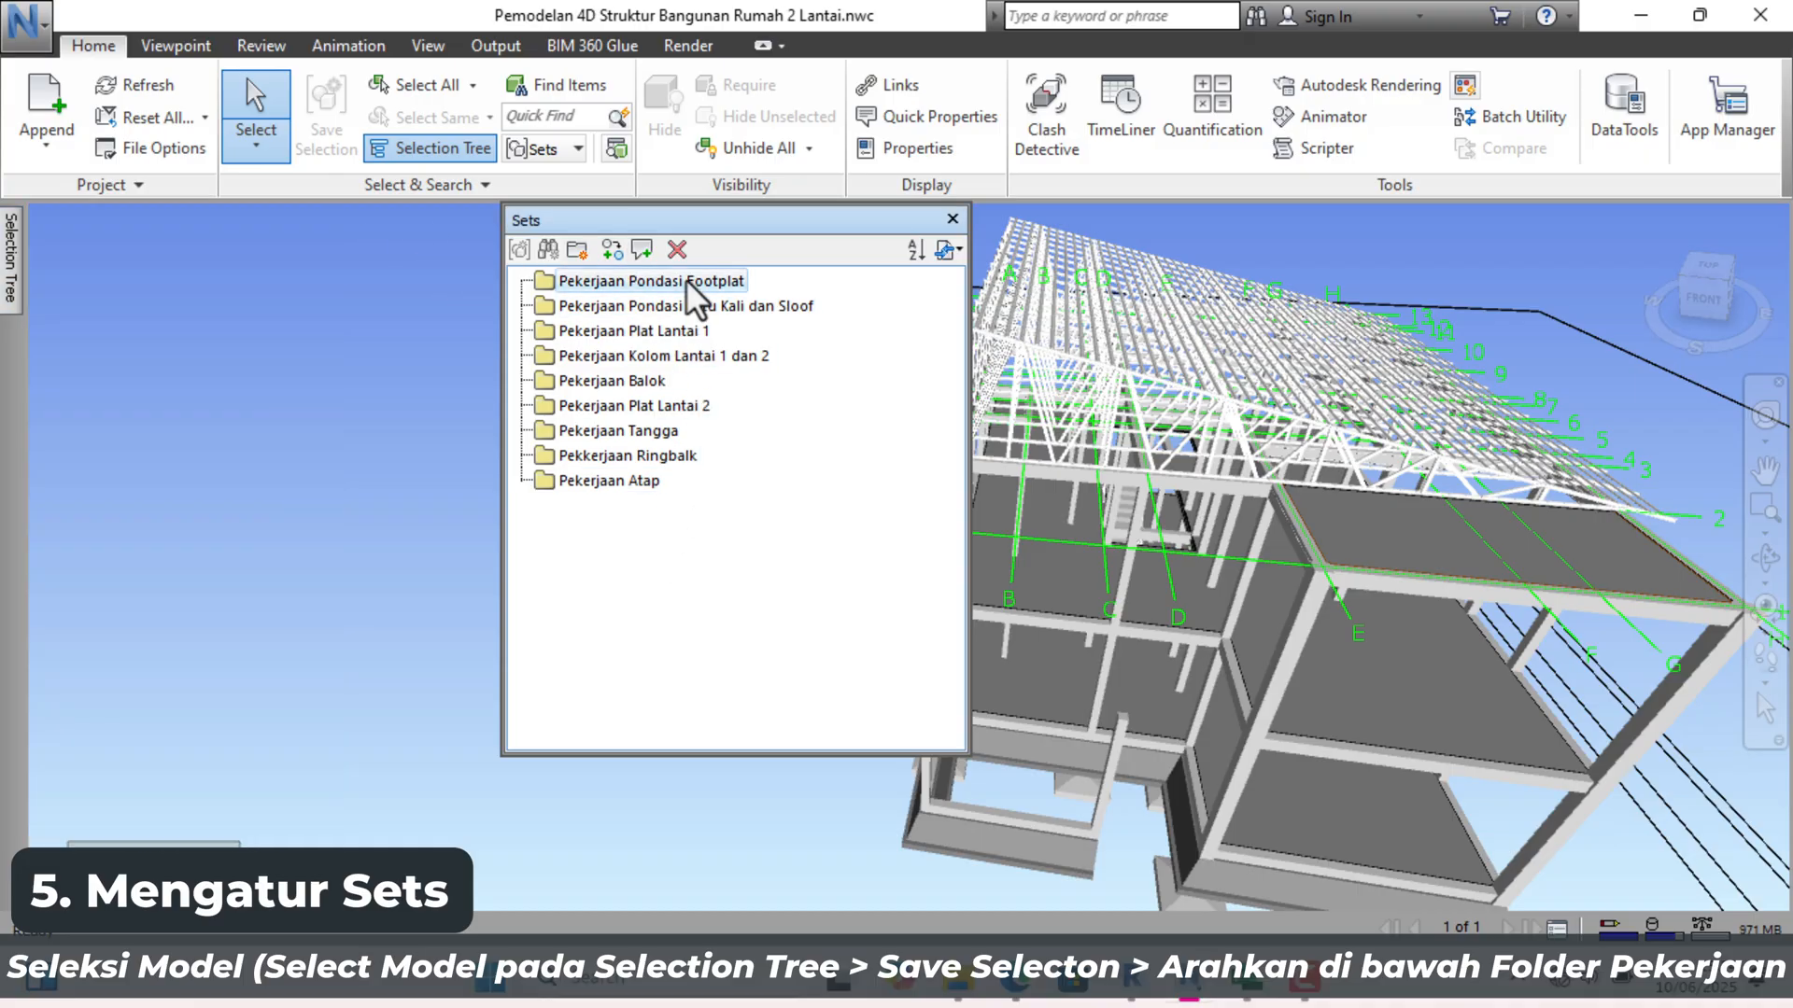
# Step: Save the four footplat rebar types under Structural Rebar (Tul Bawah, Tul Atas, Tul Sengkang, Tul Utama) as selection set "Penulangan Footplat"
pyautogui.moveTo(8, 230)
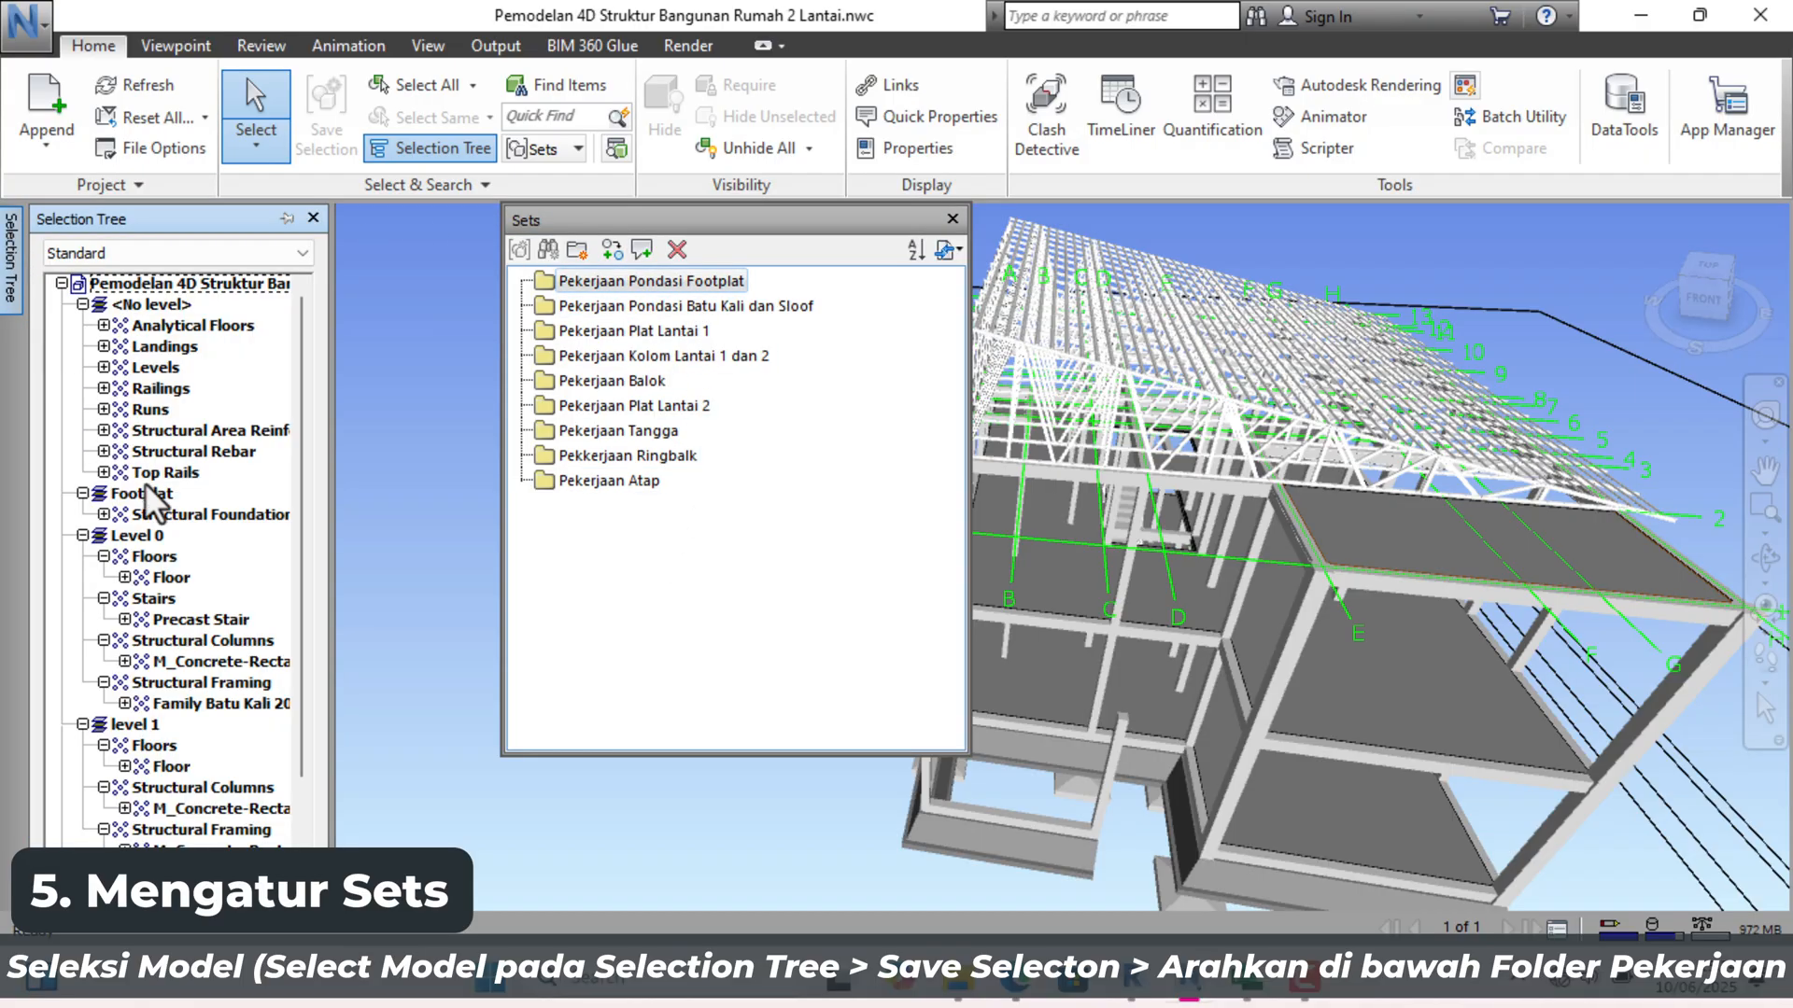
pyautogui.scroll(-2, 155, 368)
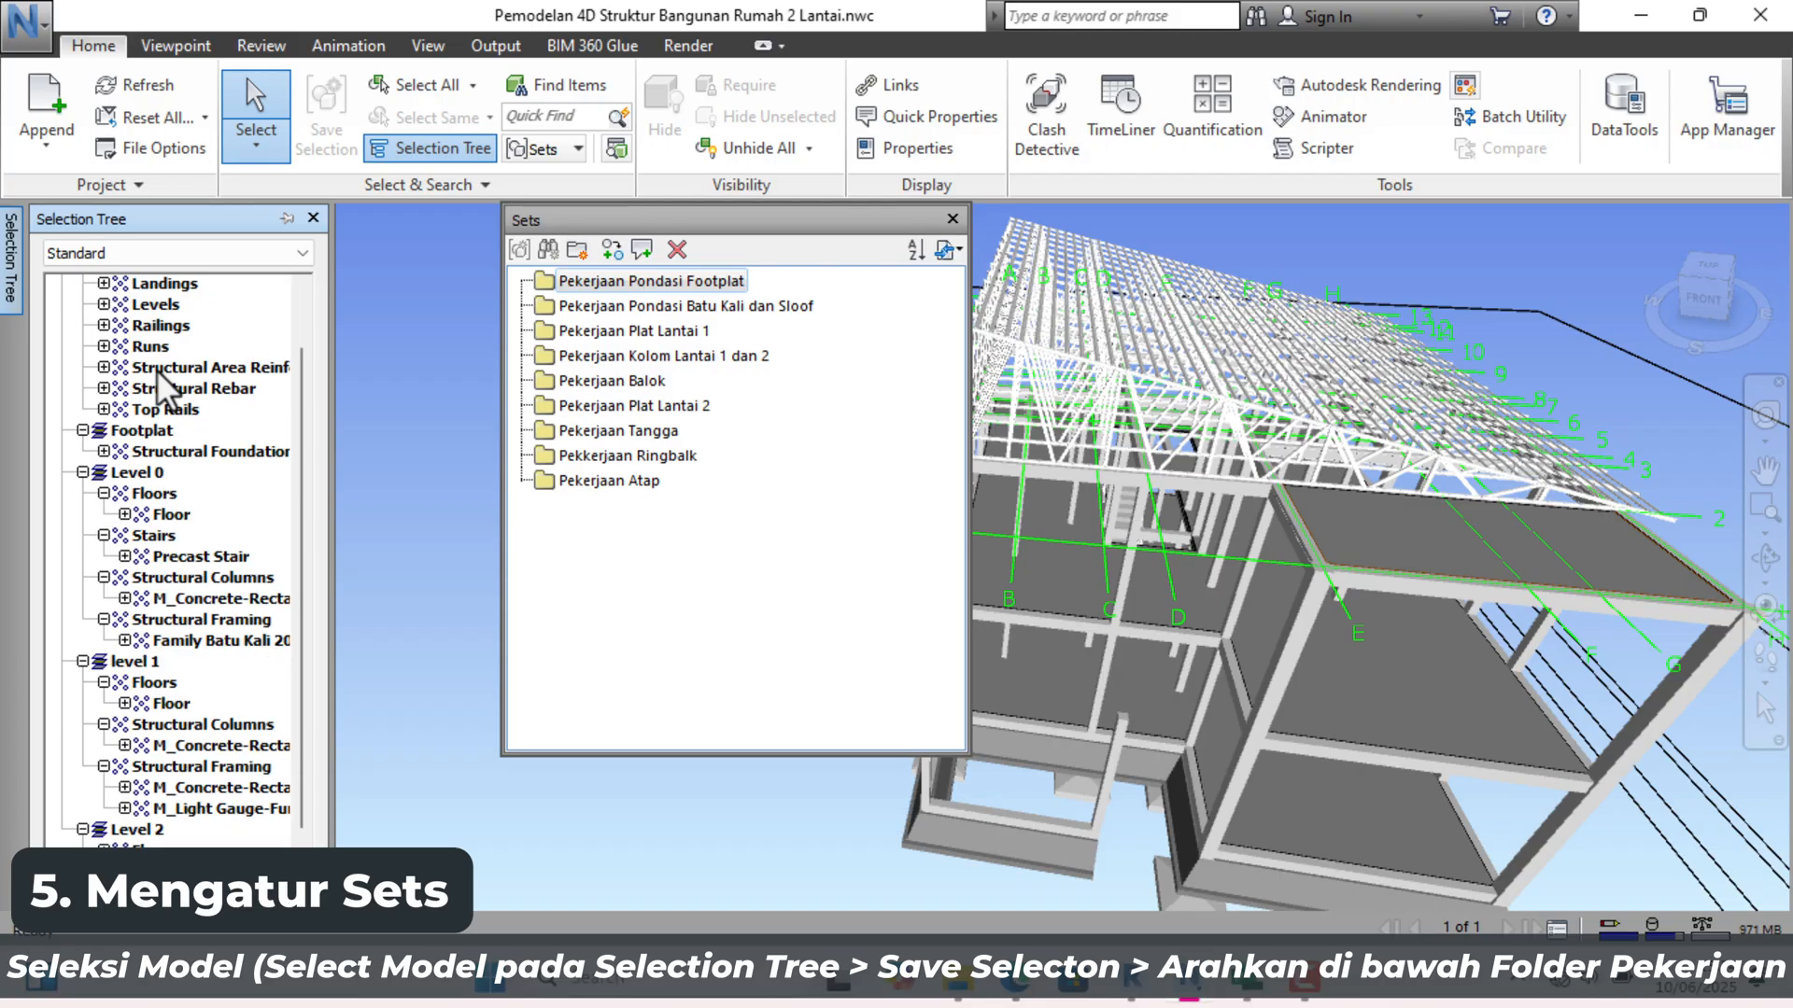
pyautogui.scroll(2, 155, 368)
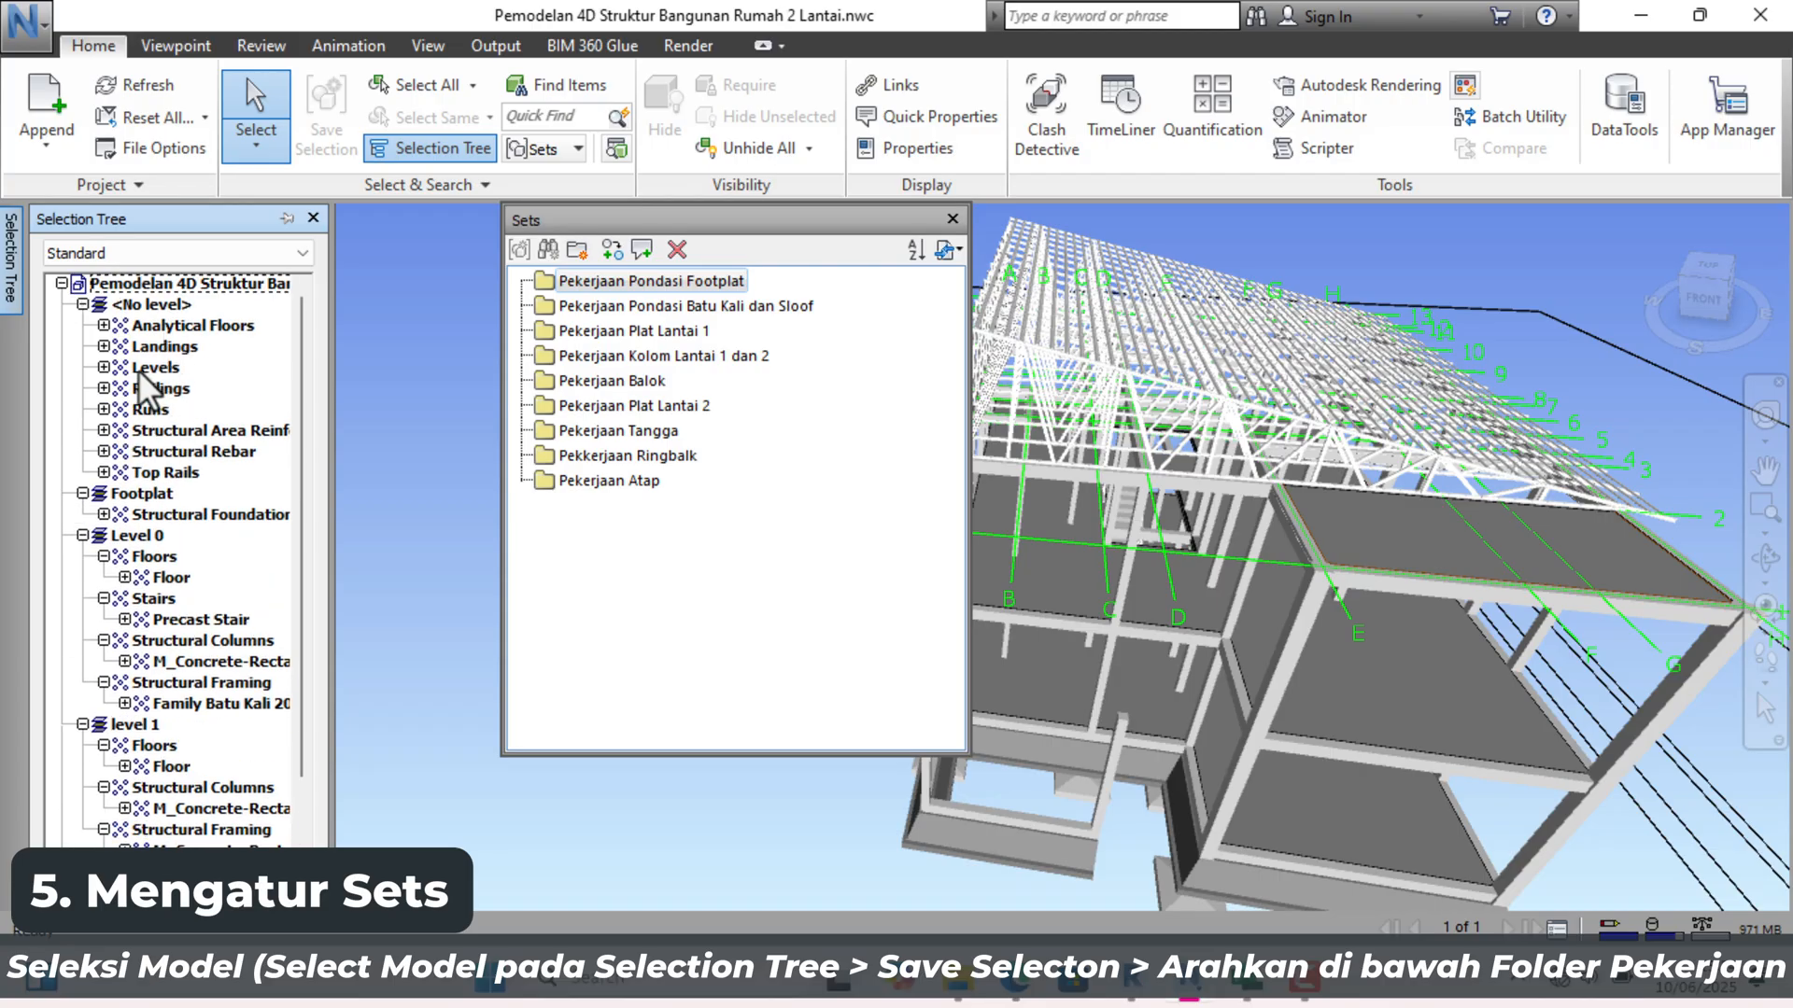
pyautogui.click(104, 451)
pyautogui.click(124, 472)
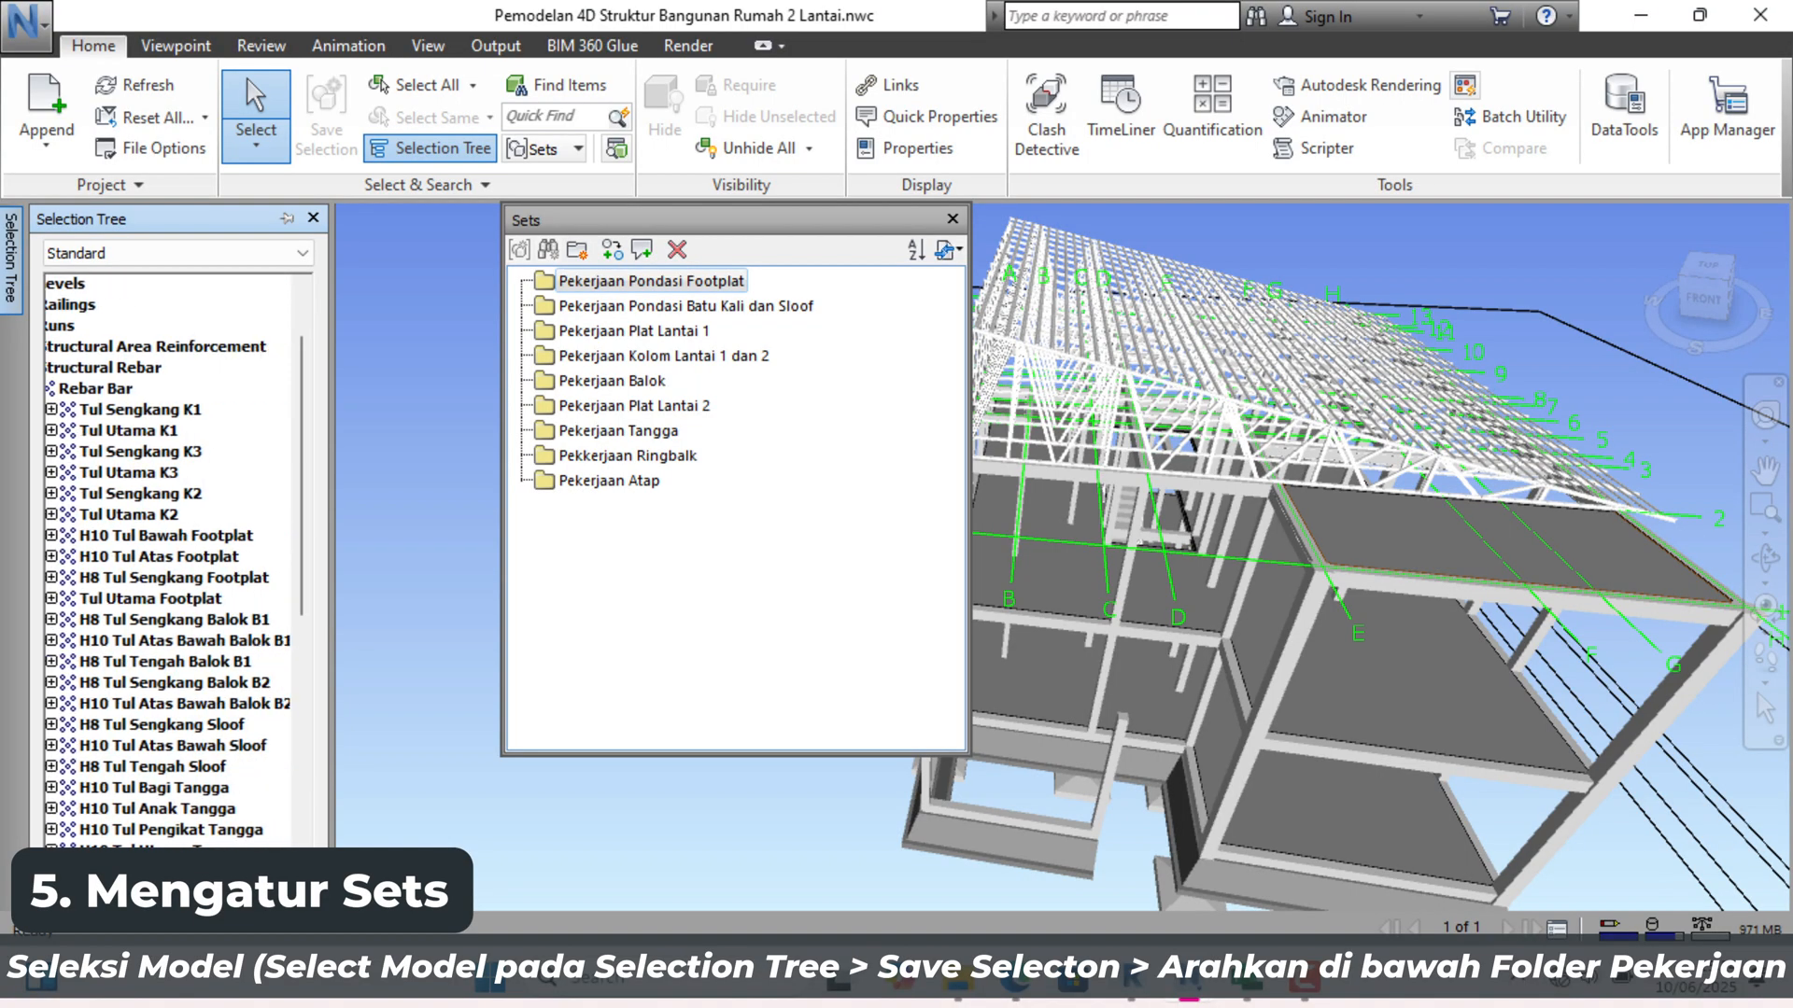
pyautogui.click(200, 538)
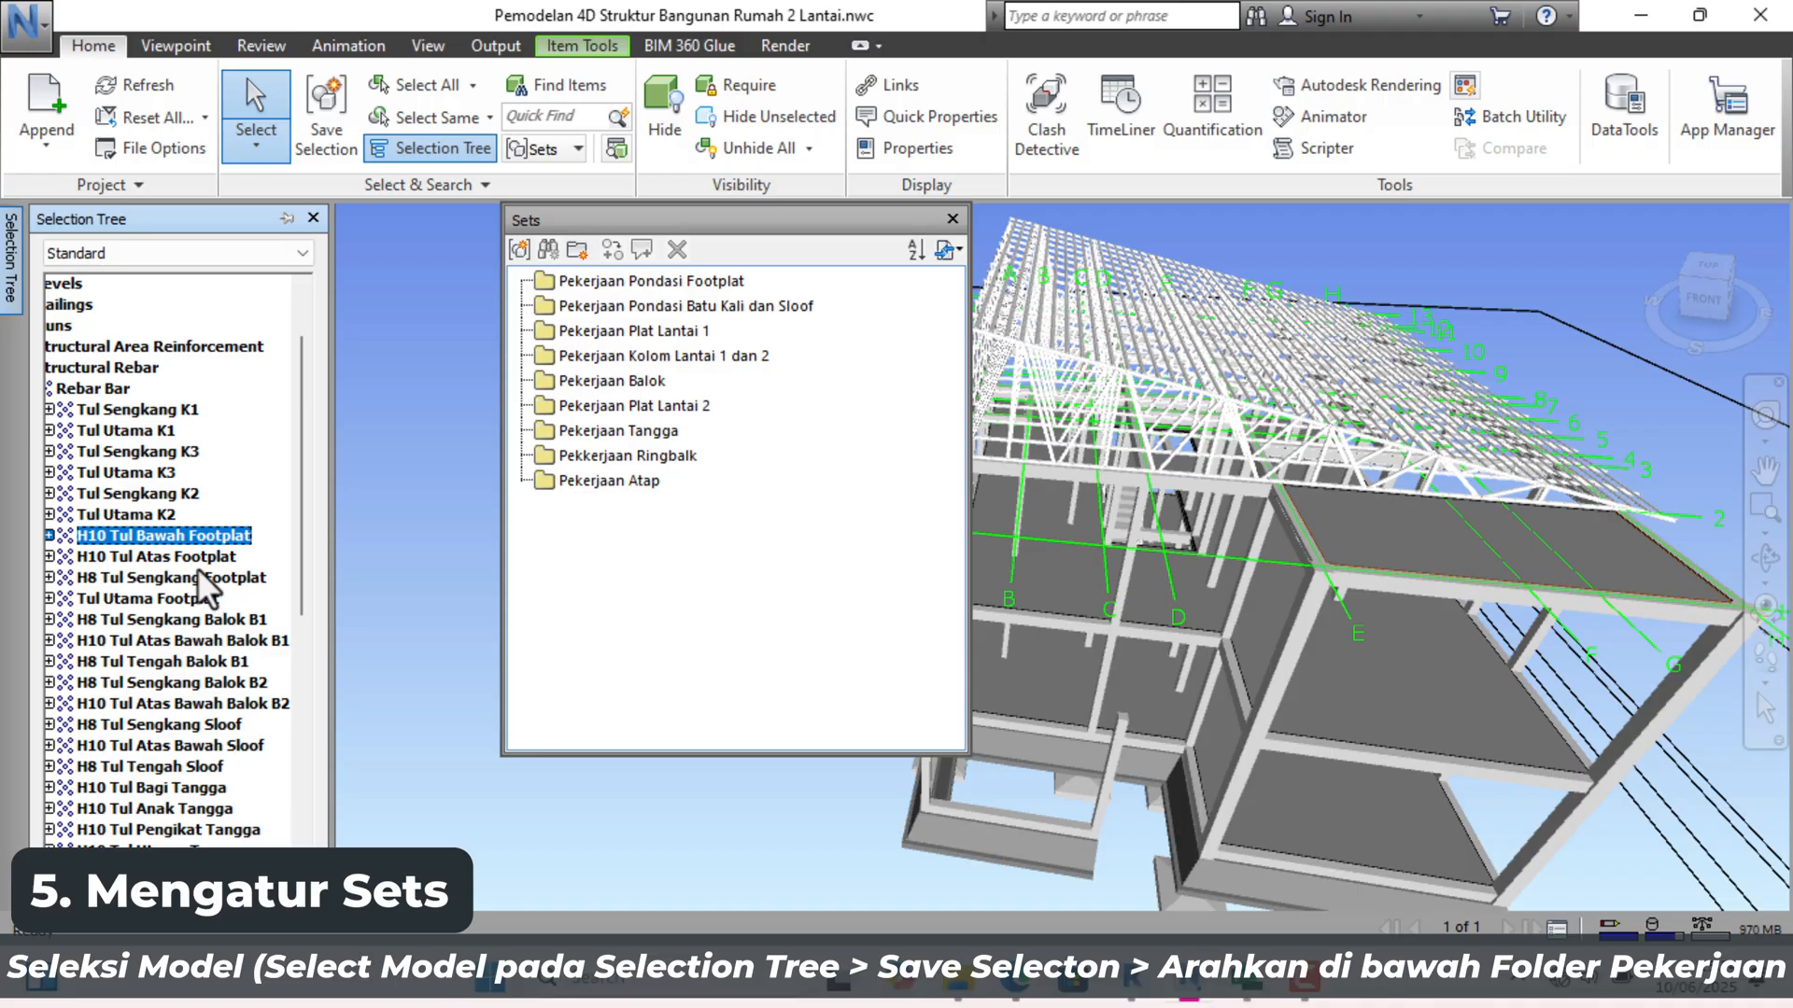
pyautogui.keyDown('ctrl'); pyautogui.click(198, 558); pyautogui.keyUp('ctrl')
pyautogui.keyDown('ctrl'); pyautogui.click(198, 579); pyautogui.keyUp('ctrl')
pyautogui.keyDown('ctrl'); pyautogui.click(198, 600); pyautogui.keyUp('ctrl')
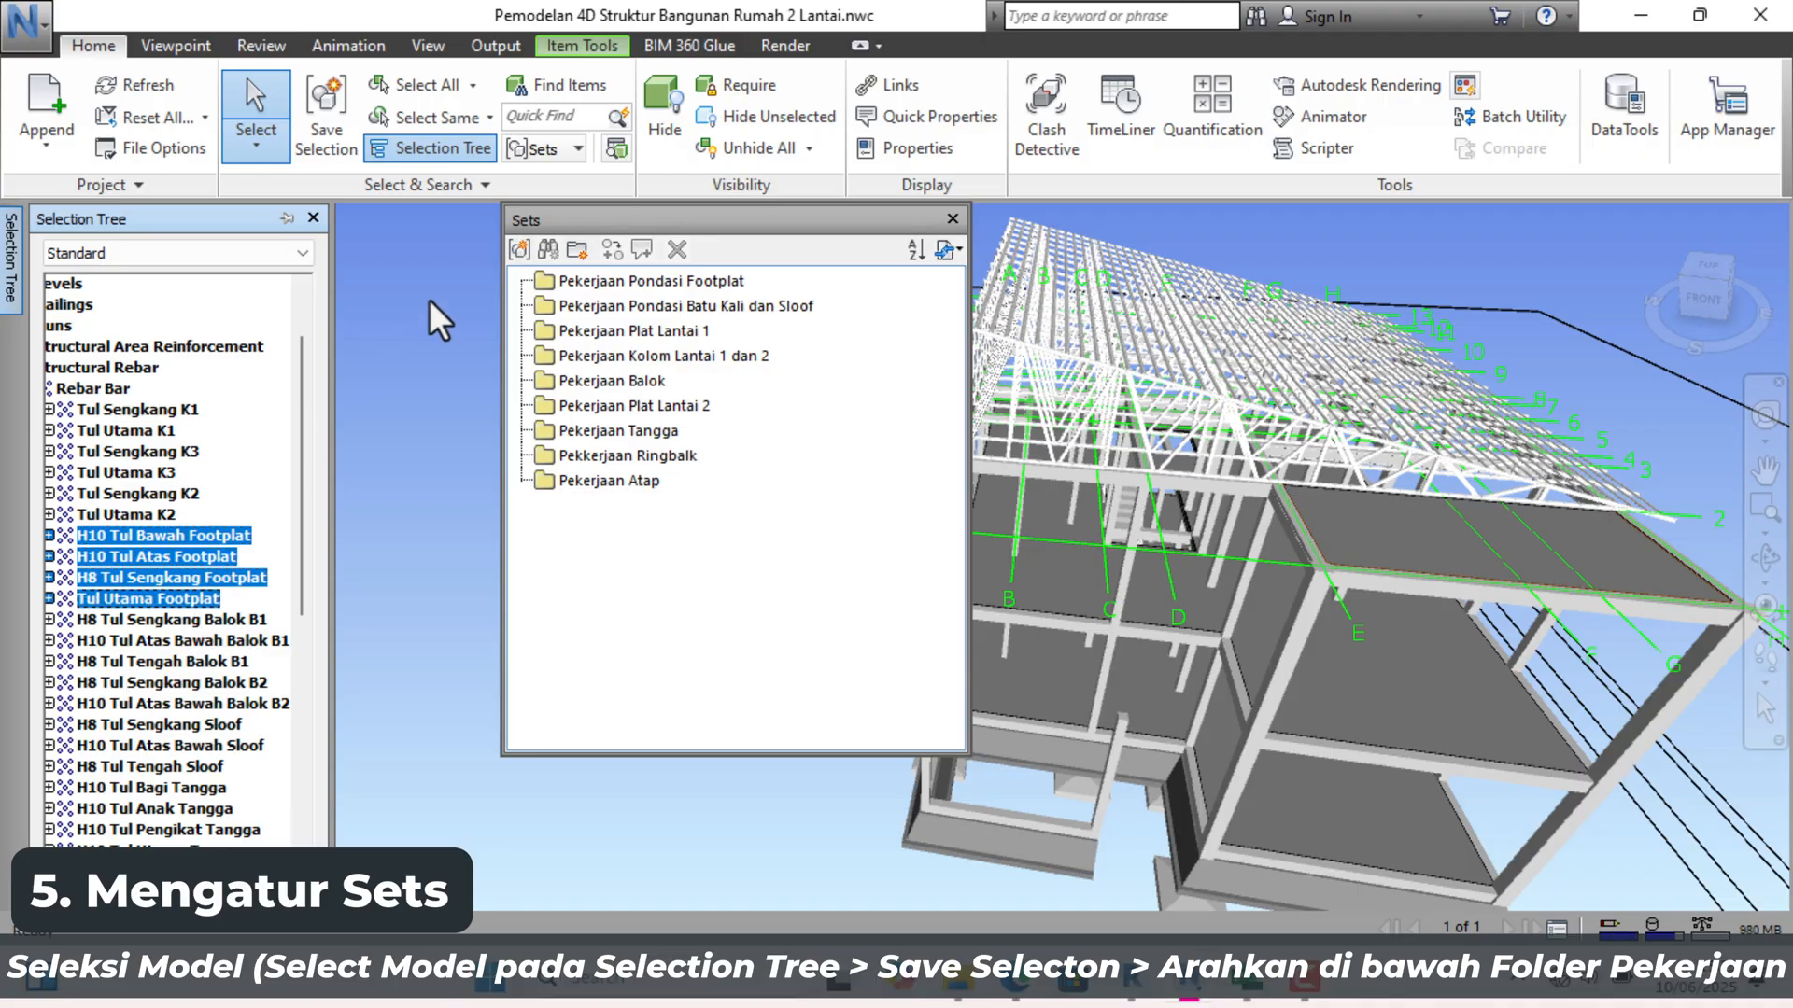
pyautogui.click(519, 248)
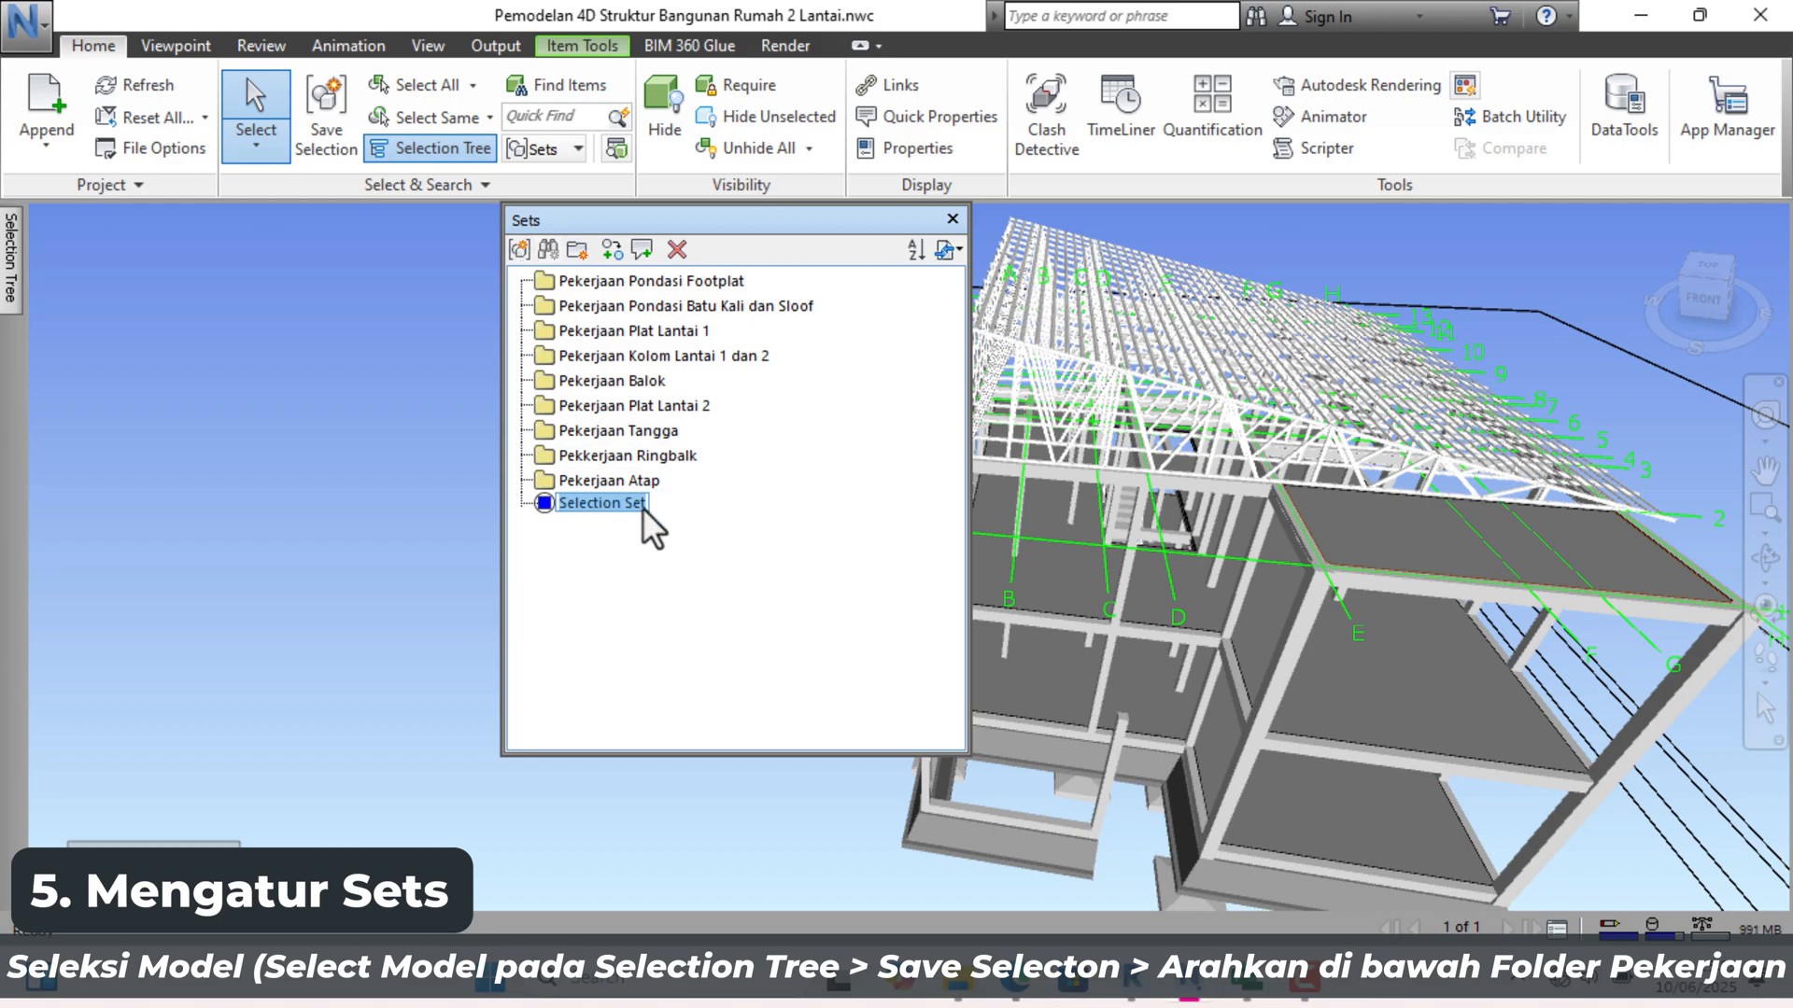
pyautogui.write('Penulangan Footplat')
pyautogui.click(1246, 887)
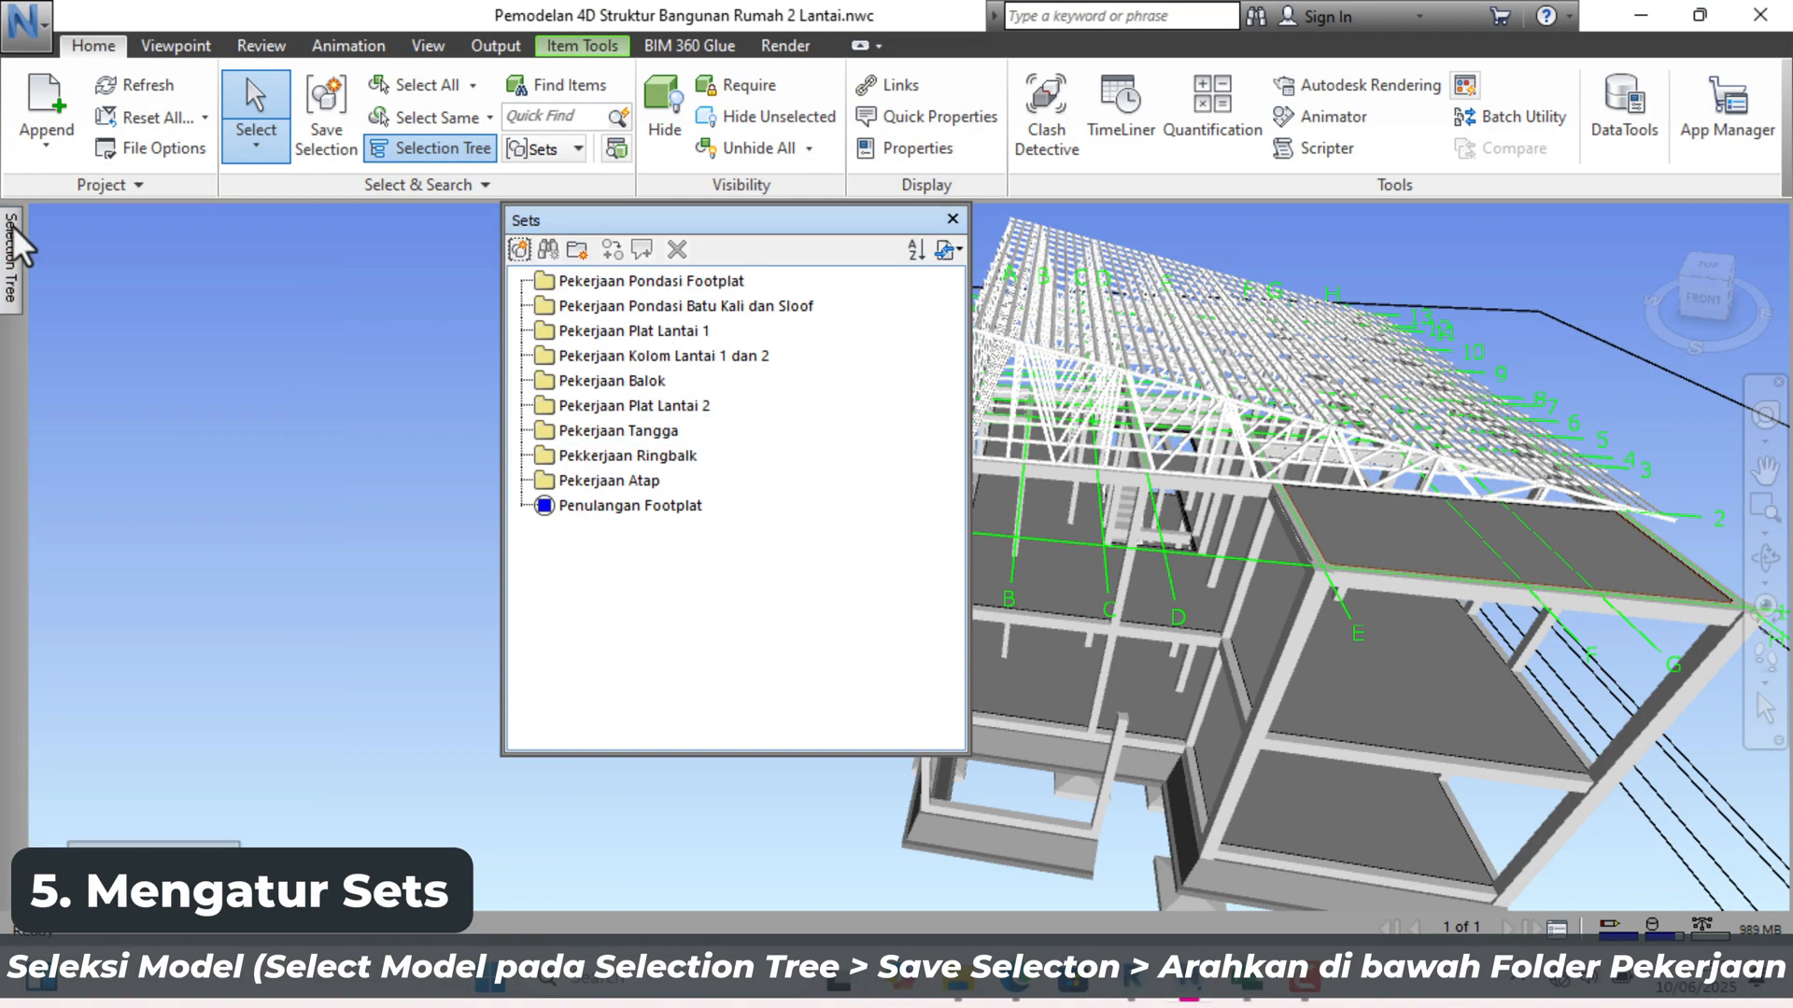
# Step: Select the footplat family under the Footplat level's structural foundations and save it as selection set "Pengecoran Footplat"
pyautogui.moveTo(9, 299)
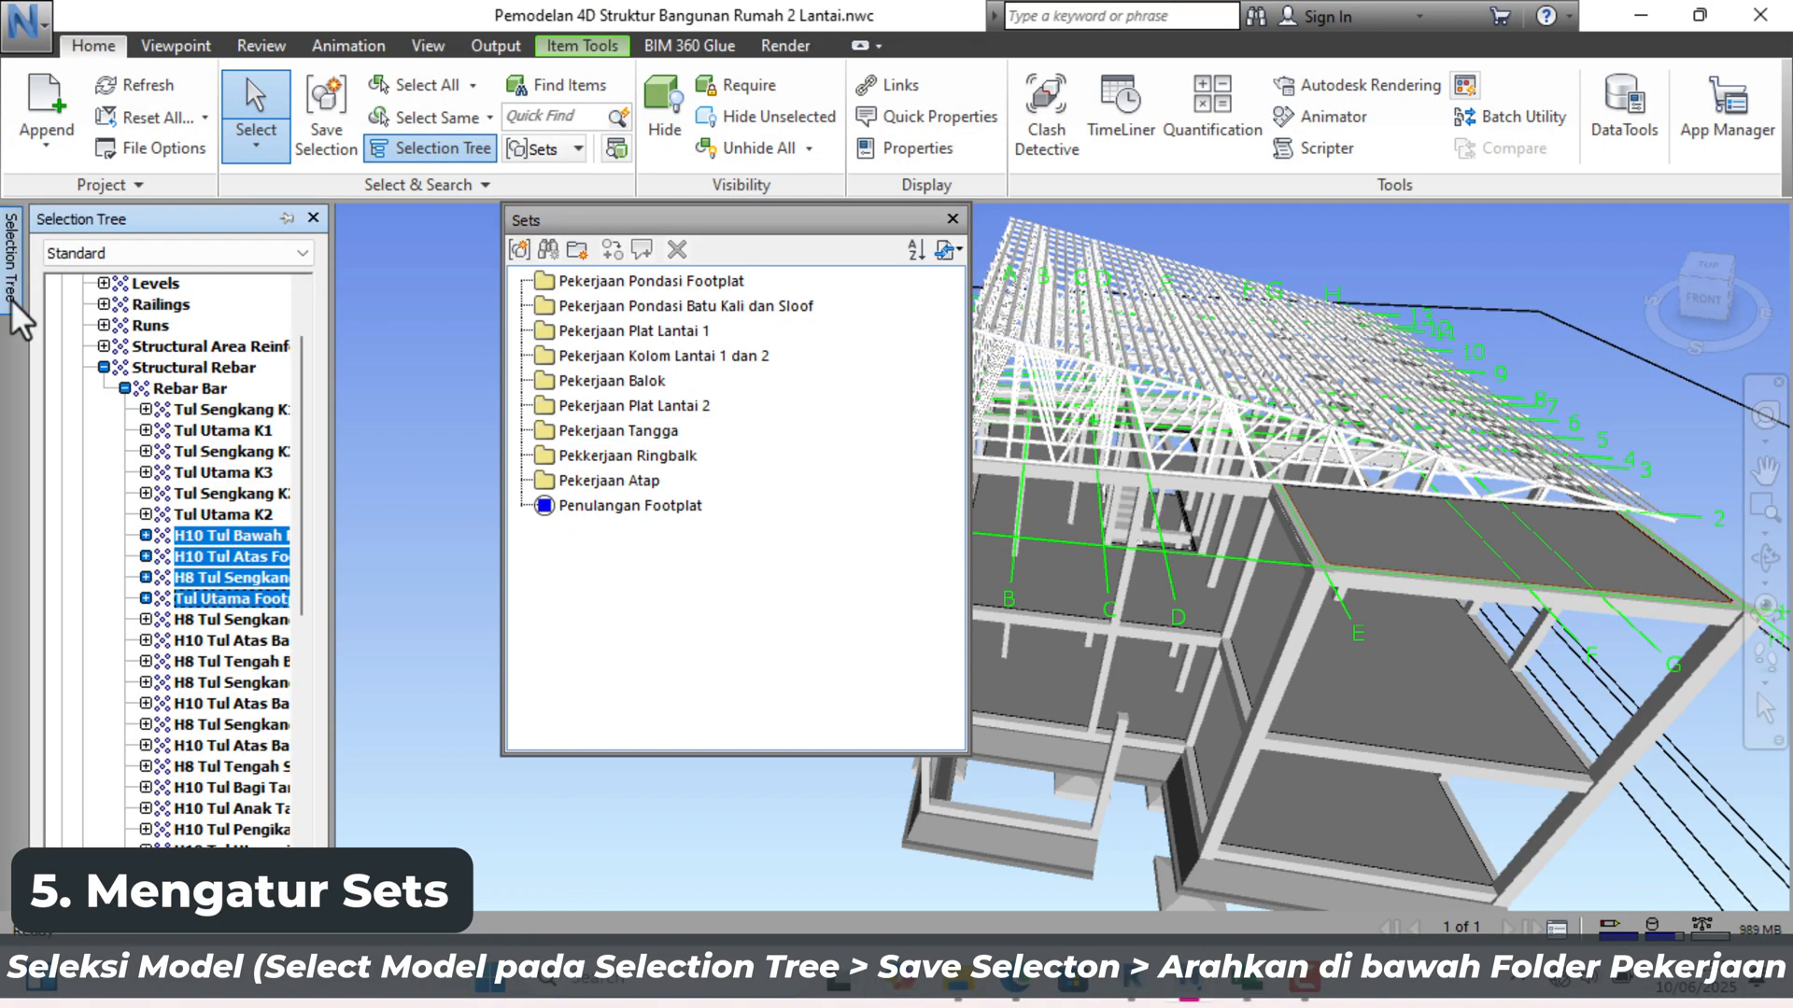
pyautogui.scroll(-8, 166, 551)
pyautogui.click(103, 431)
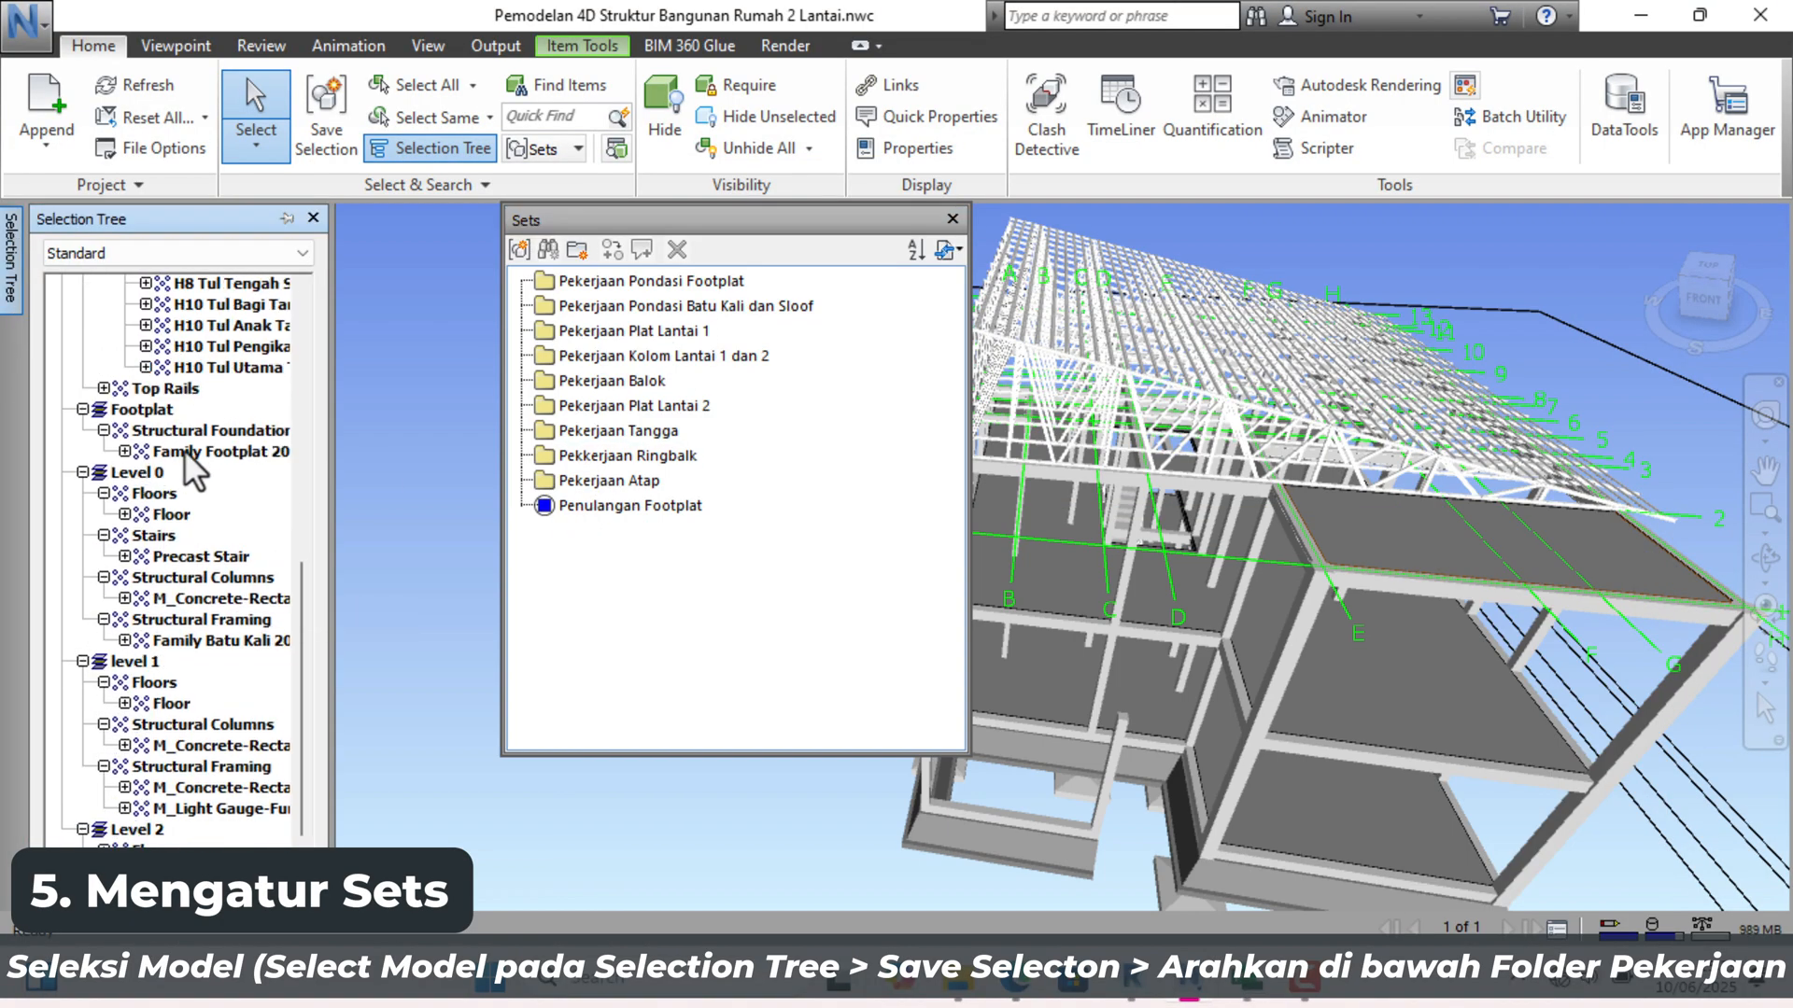
pyautogui.click(181, 452)
pyautogui.scroll(-3, 1390, 381)
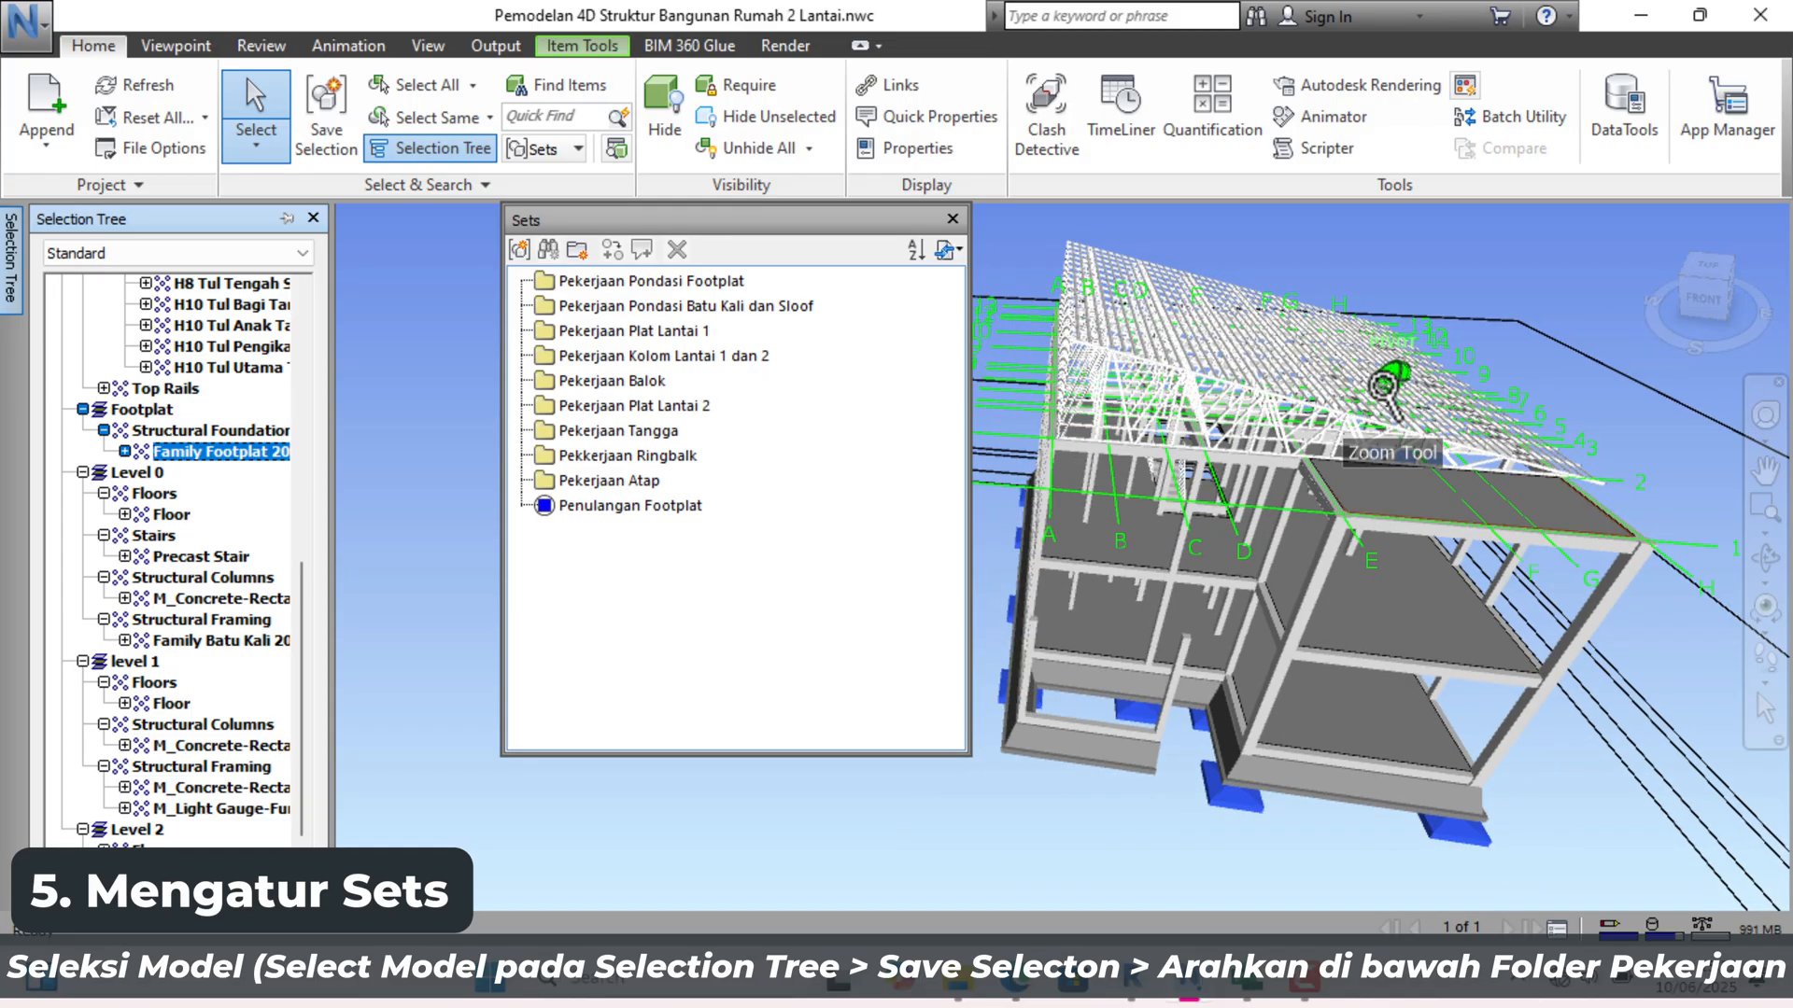
pyautogui.scroll(3, 1284, 859)
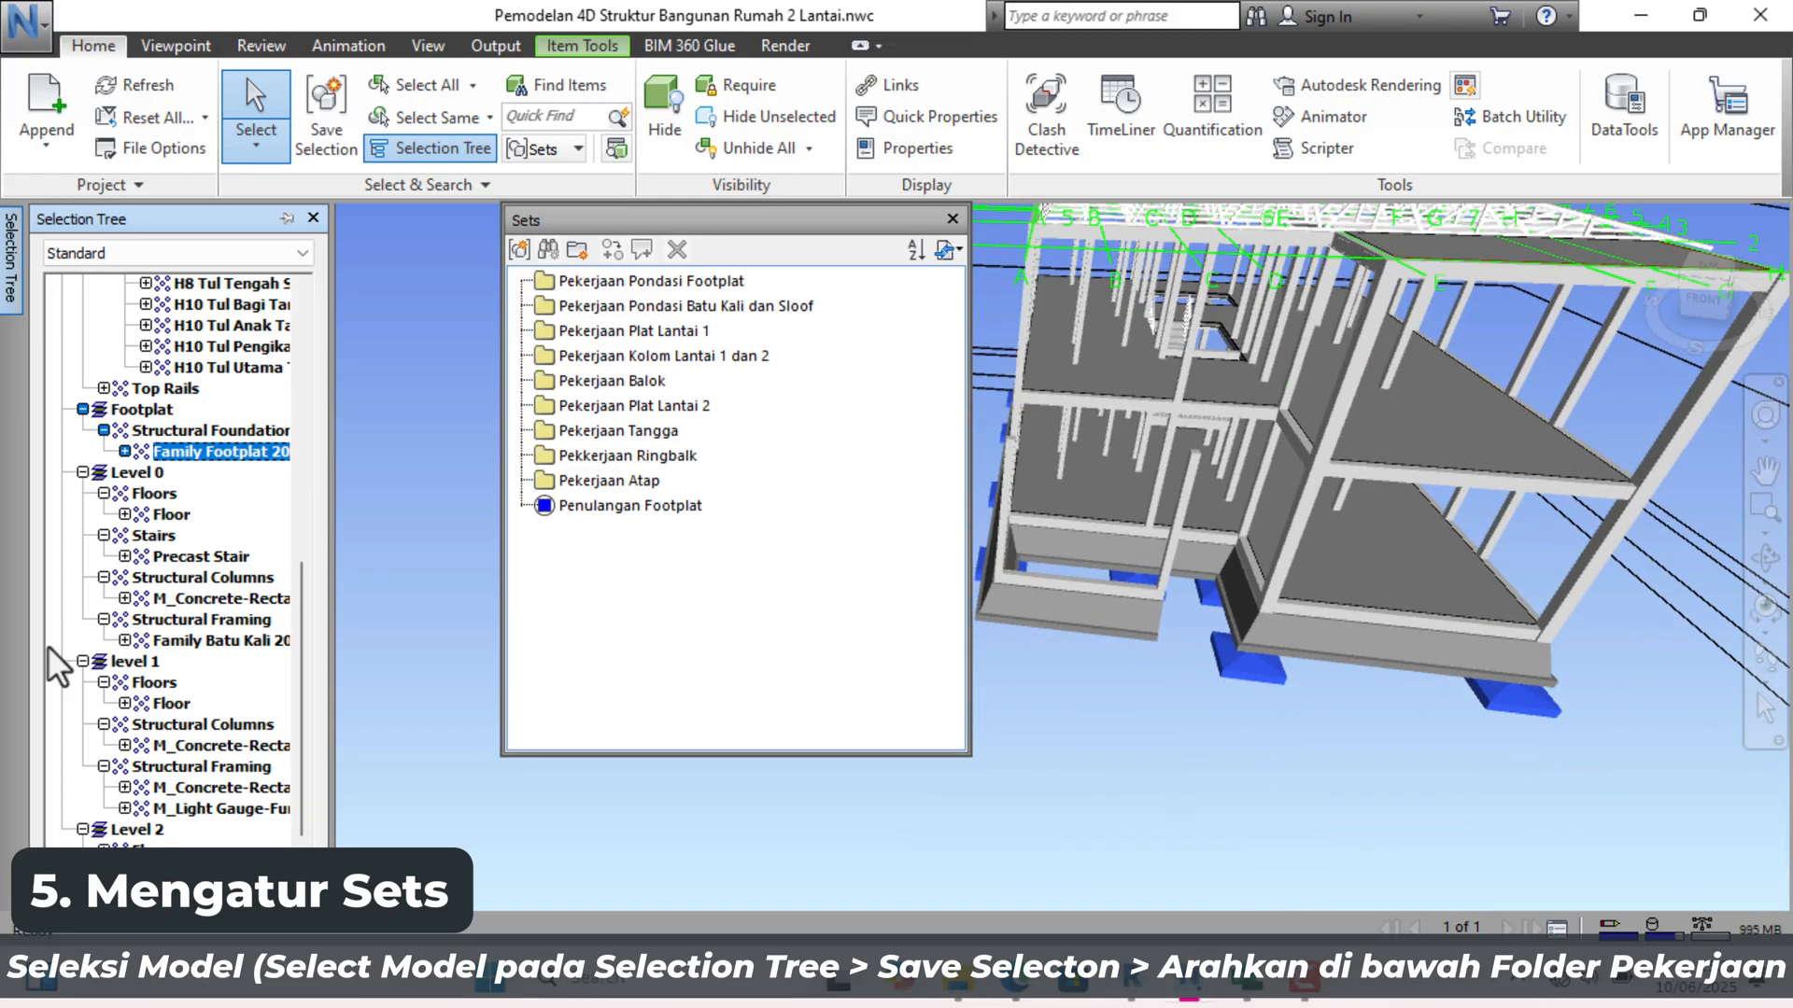
pyautogui.click(519, 249)
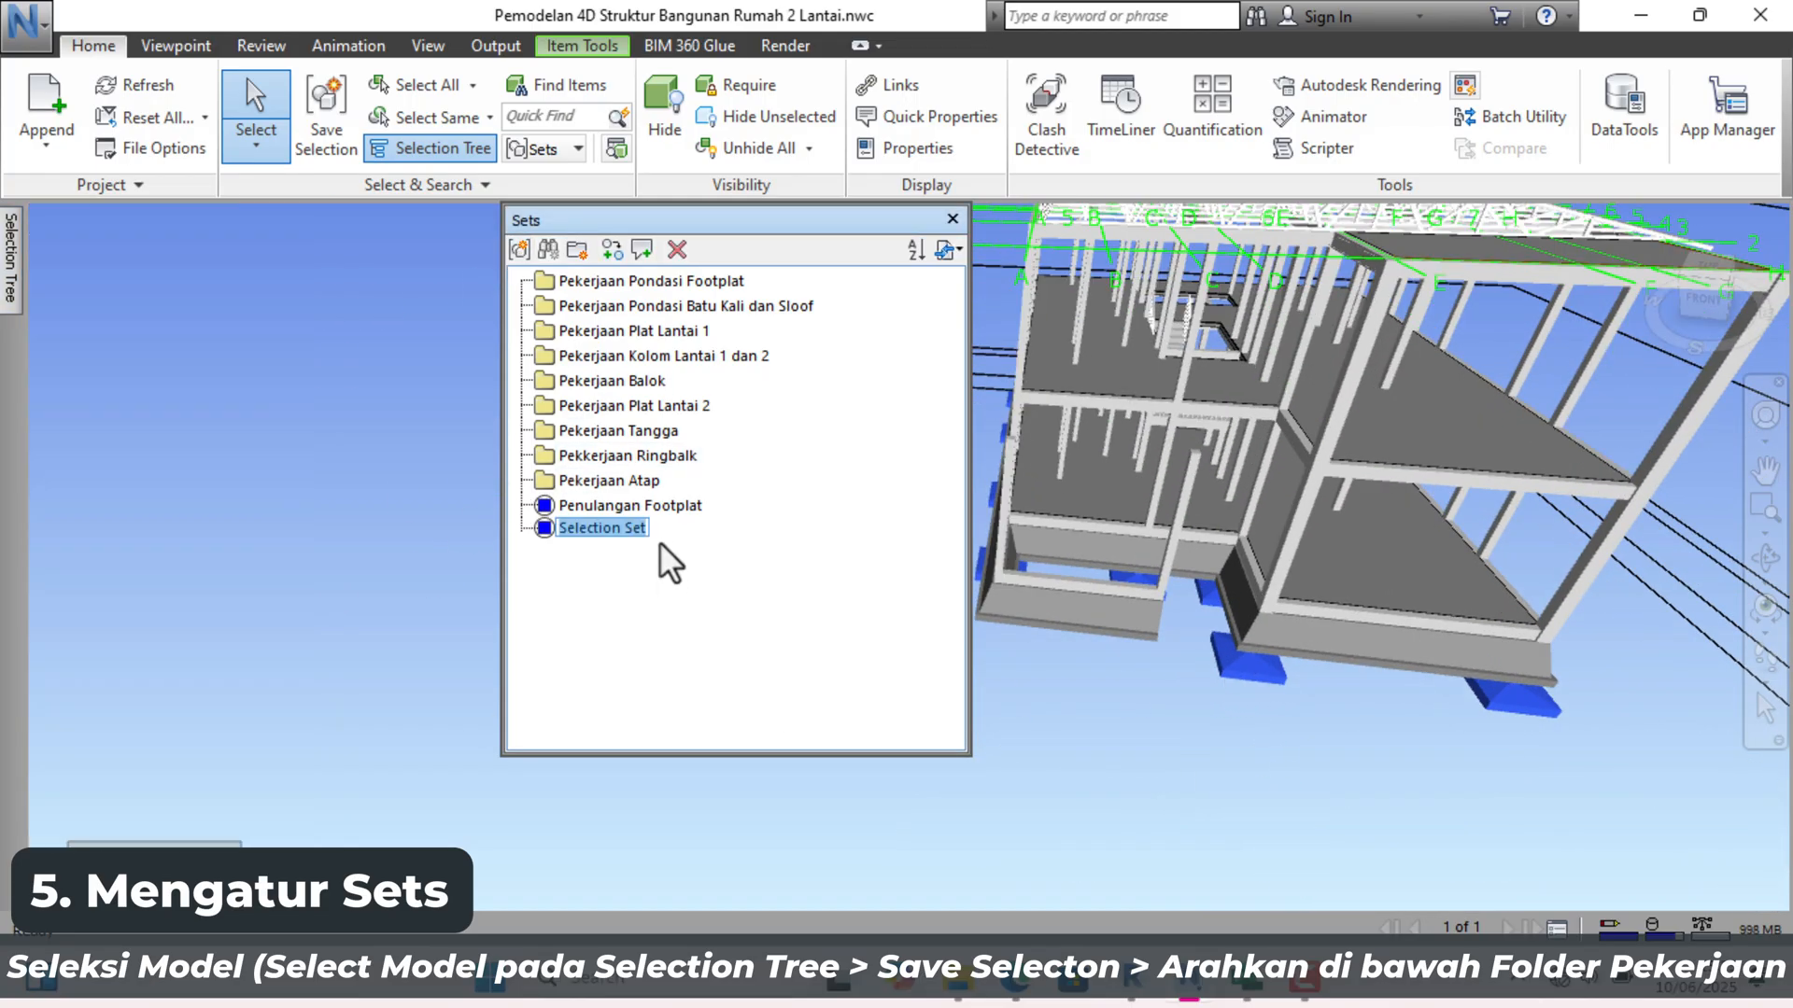
pyautogui.write('Penge')
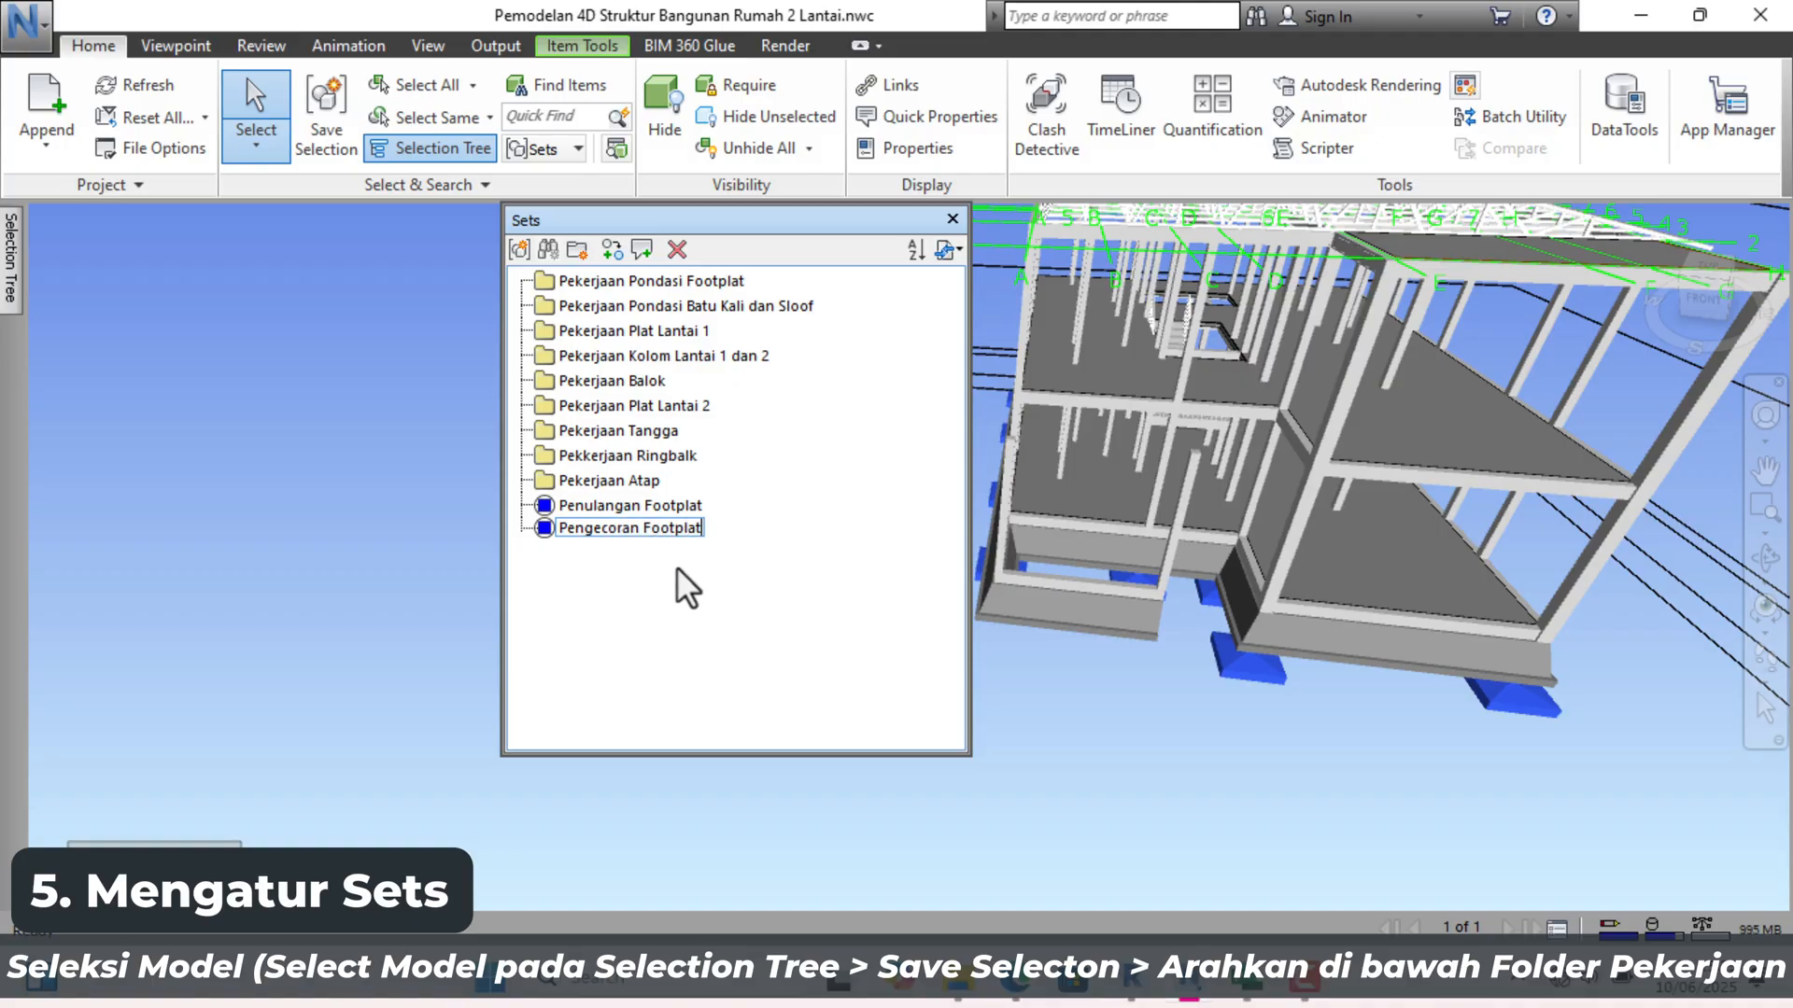
pyautogui.press('Return')
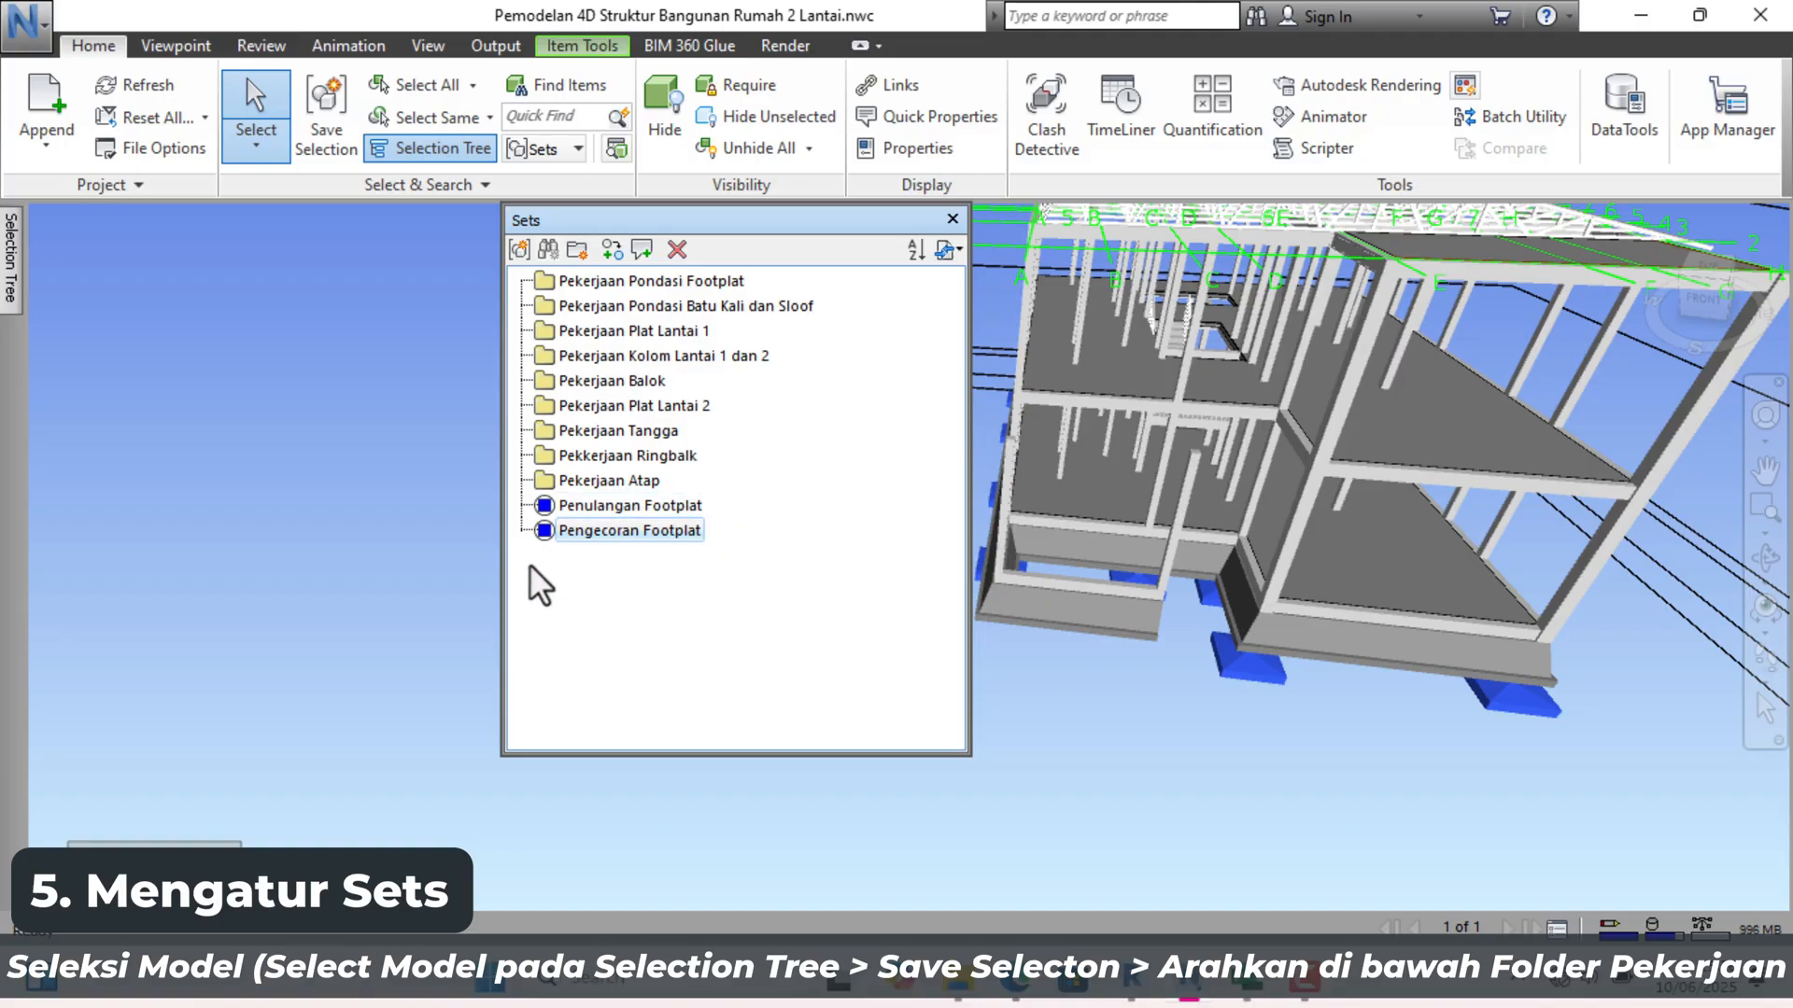
# Step: Move the two footplat sets directly beneath the "Pekerjaan Pondasi Footplat" folder, with "Penulangan Footplat" above "Pengecoran Footplat"
pyautogui.click(562, 507)
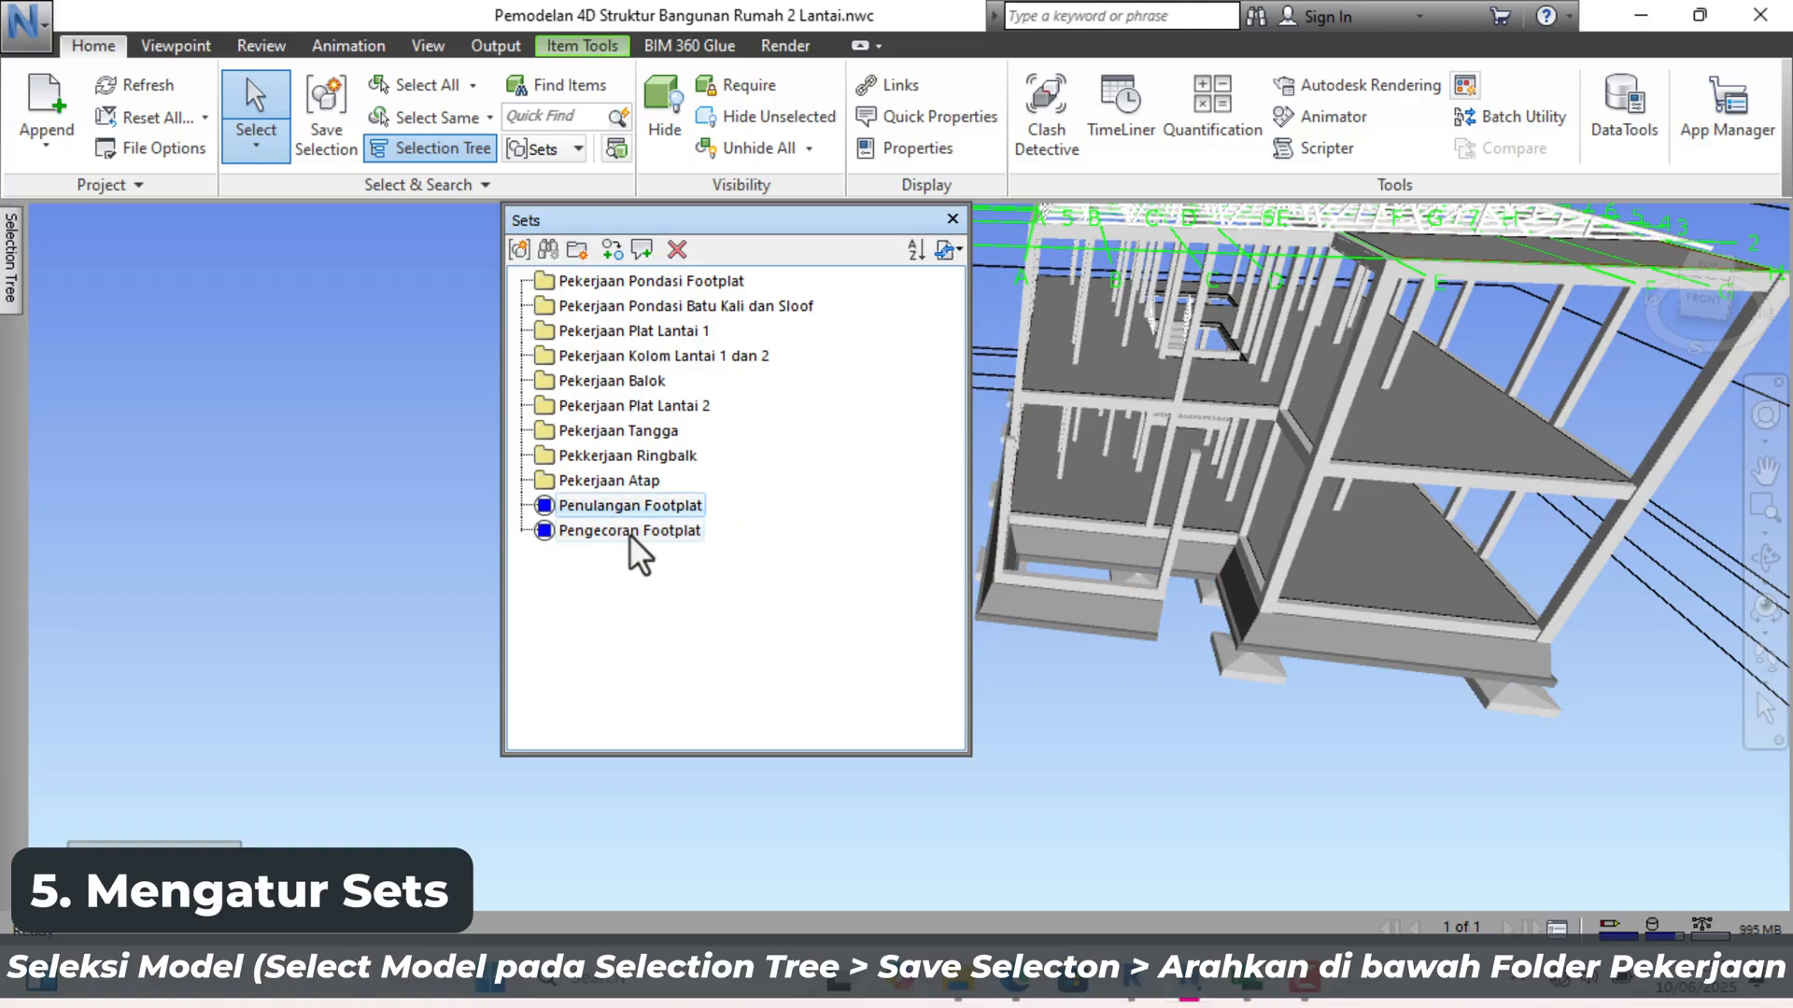
pyautogui.moveTo(670, 528); pyautogui.dragTo(669, 304)
pyautogui.click(653, 532)
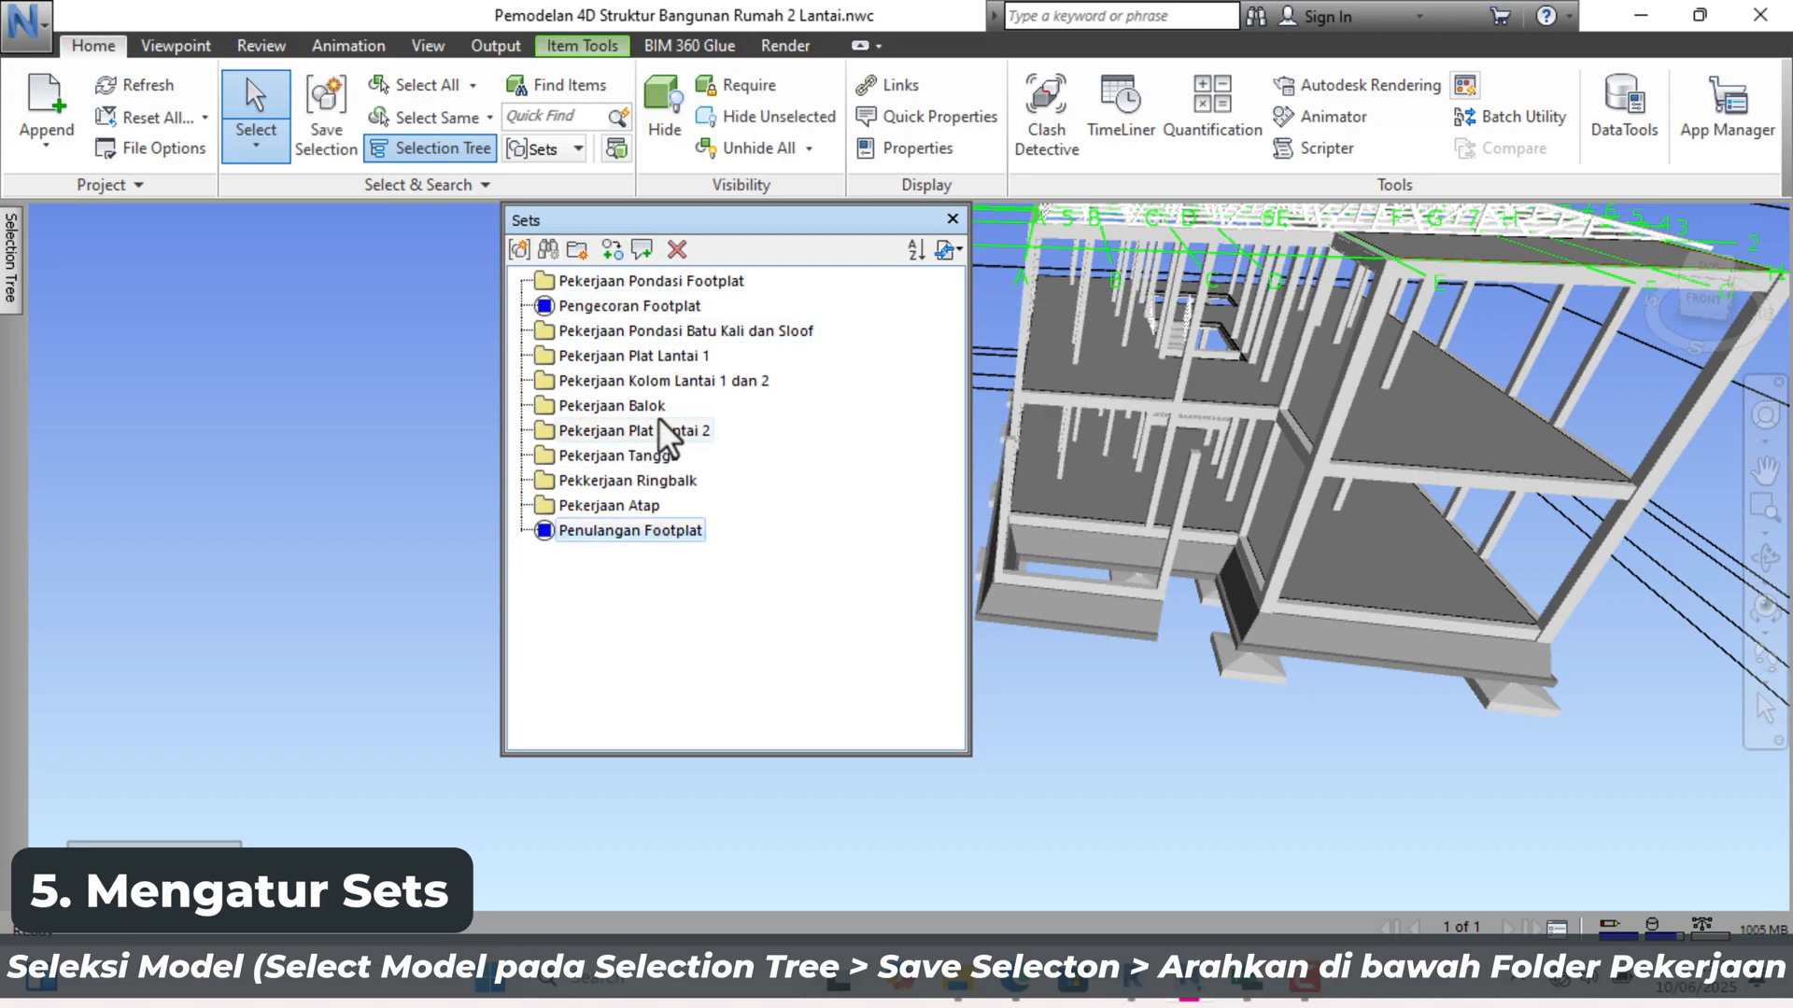
pyautogui.moveTo(672, 530); pyautogui.dragTo(698, 304)
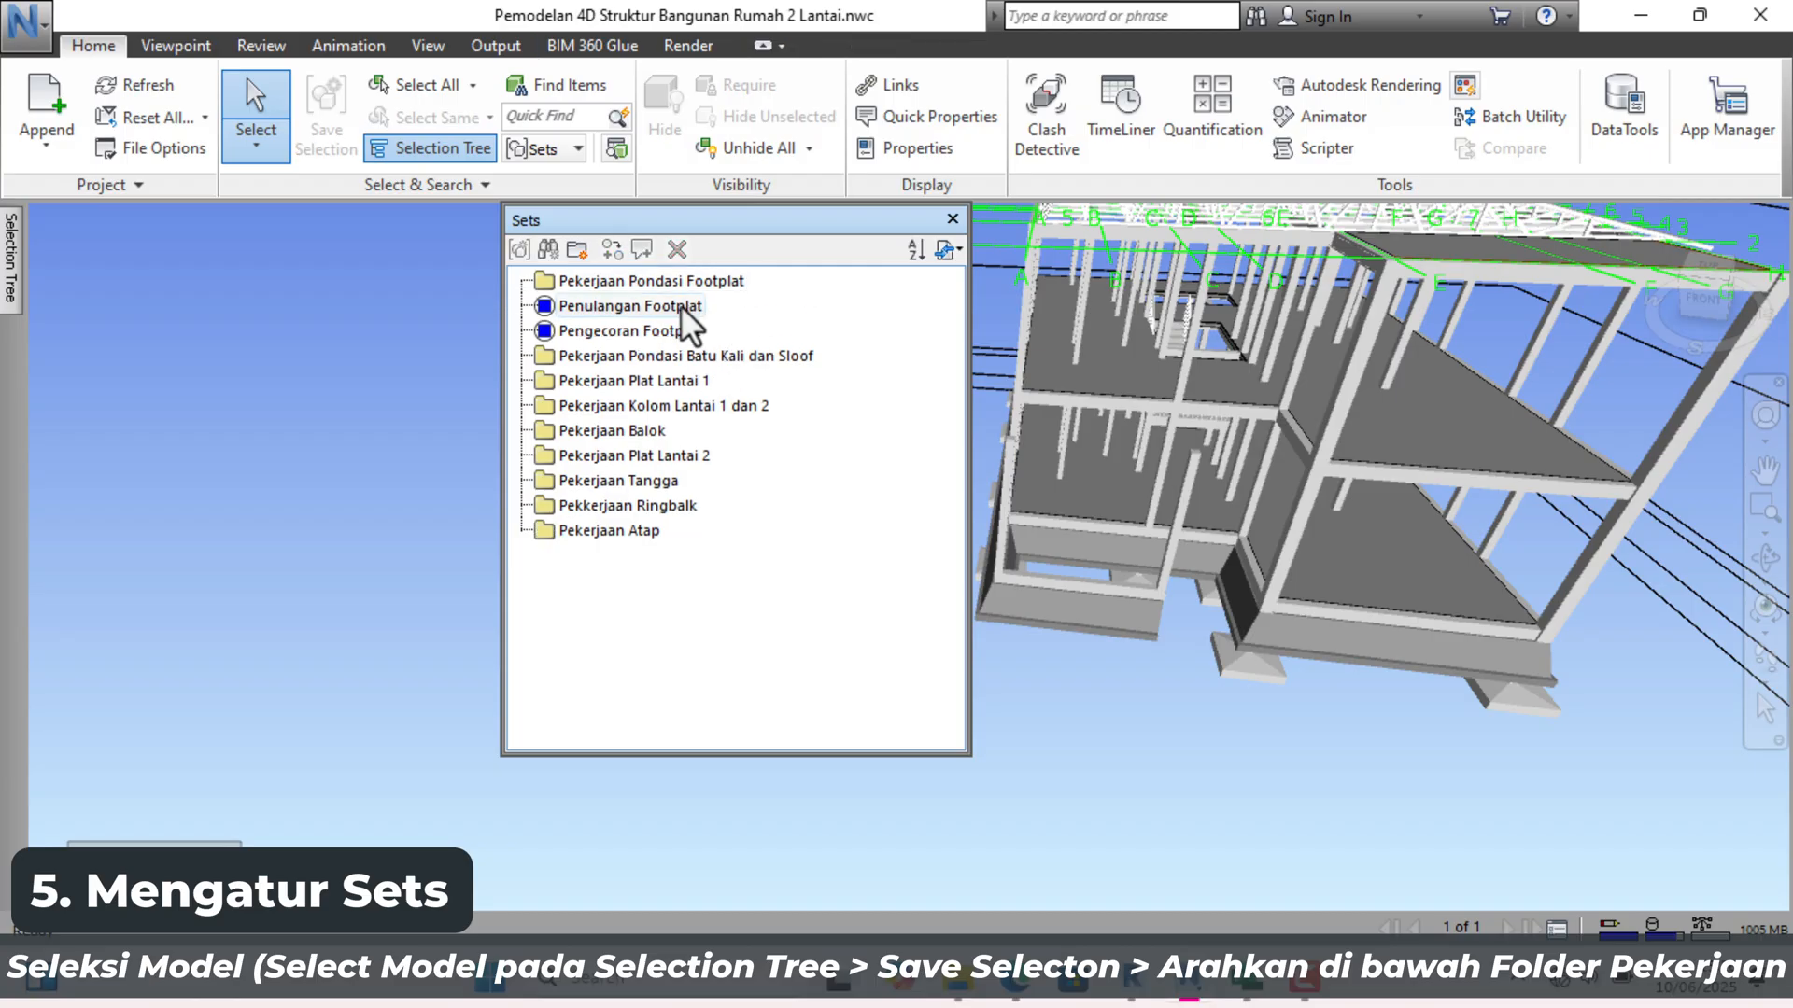
# Step: Create selection set "Pekerjaan Pondasi Batu Kali dan Sloof" and place it directly beneath the folder of the same name
pyautogui.click(588, 356)
pyautogui.moveTo(11, 257)
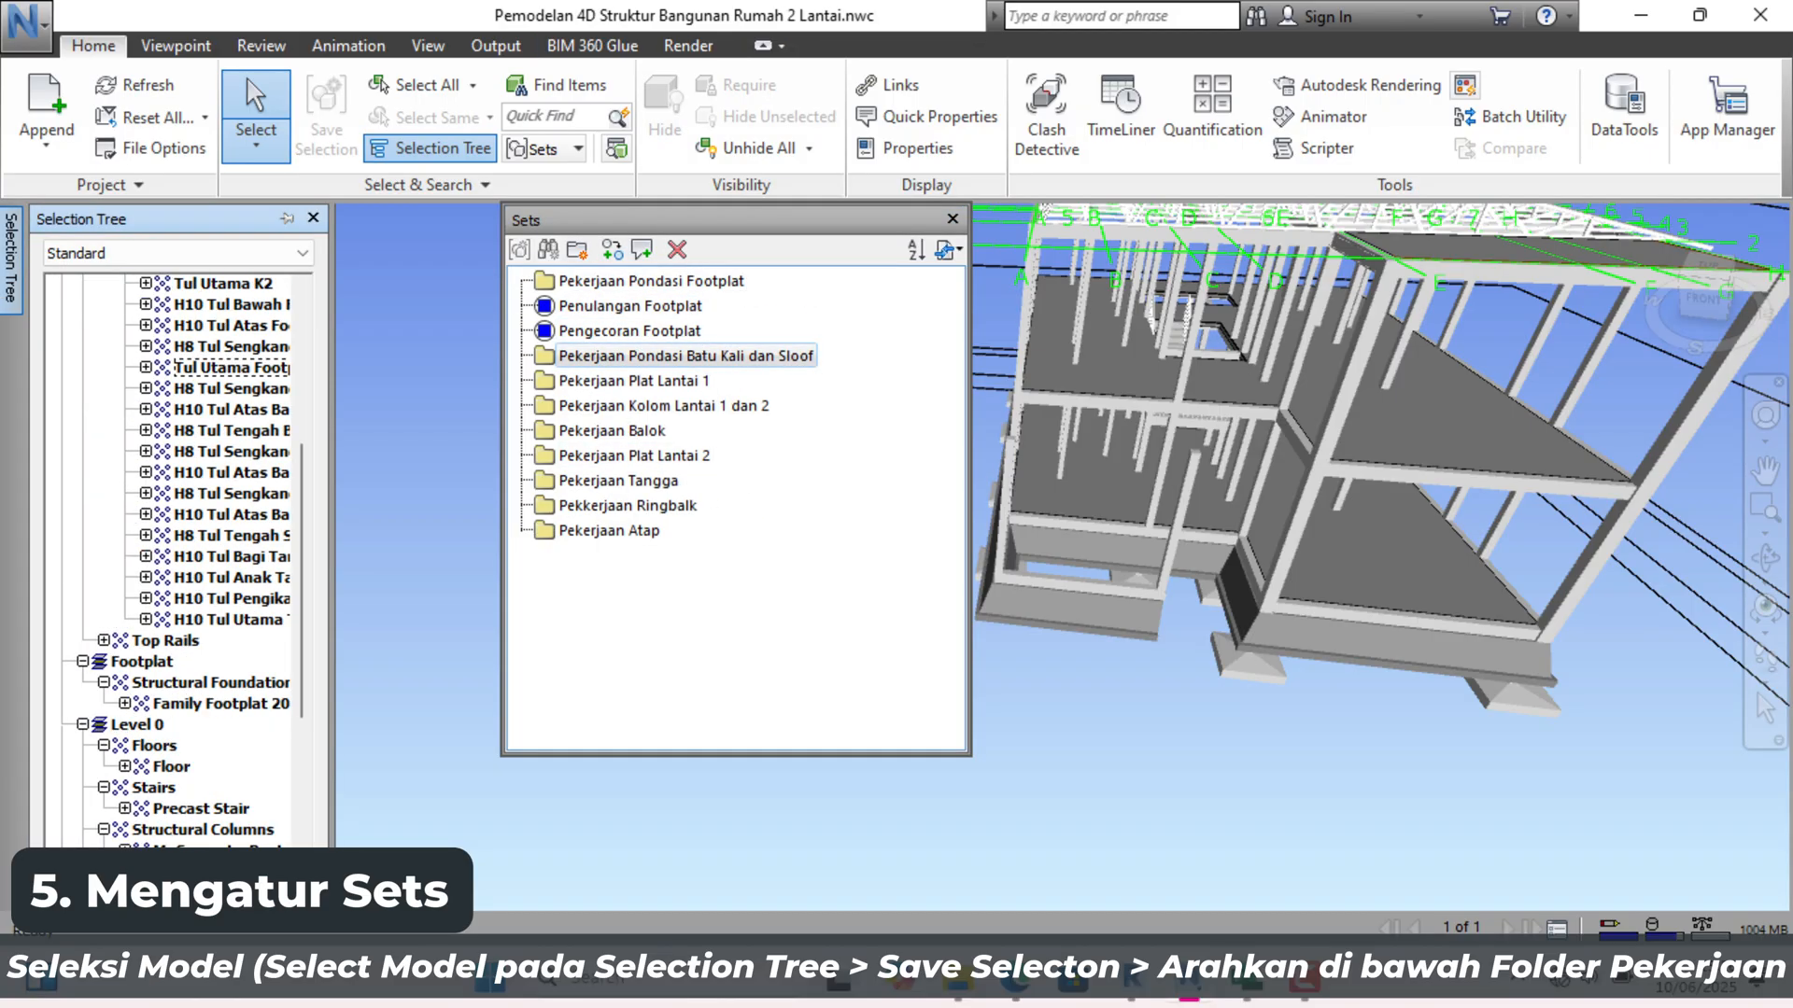
pyautogui.click(164, 535)
pyautogui.scroll(-4, 172, 747)
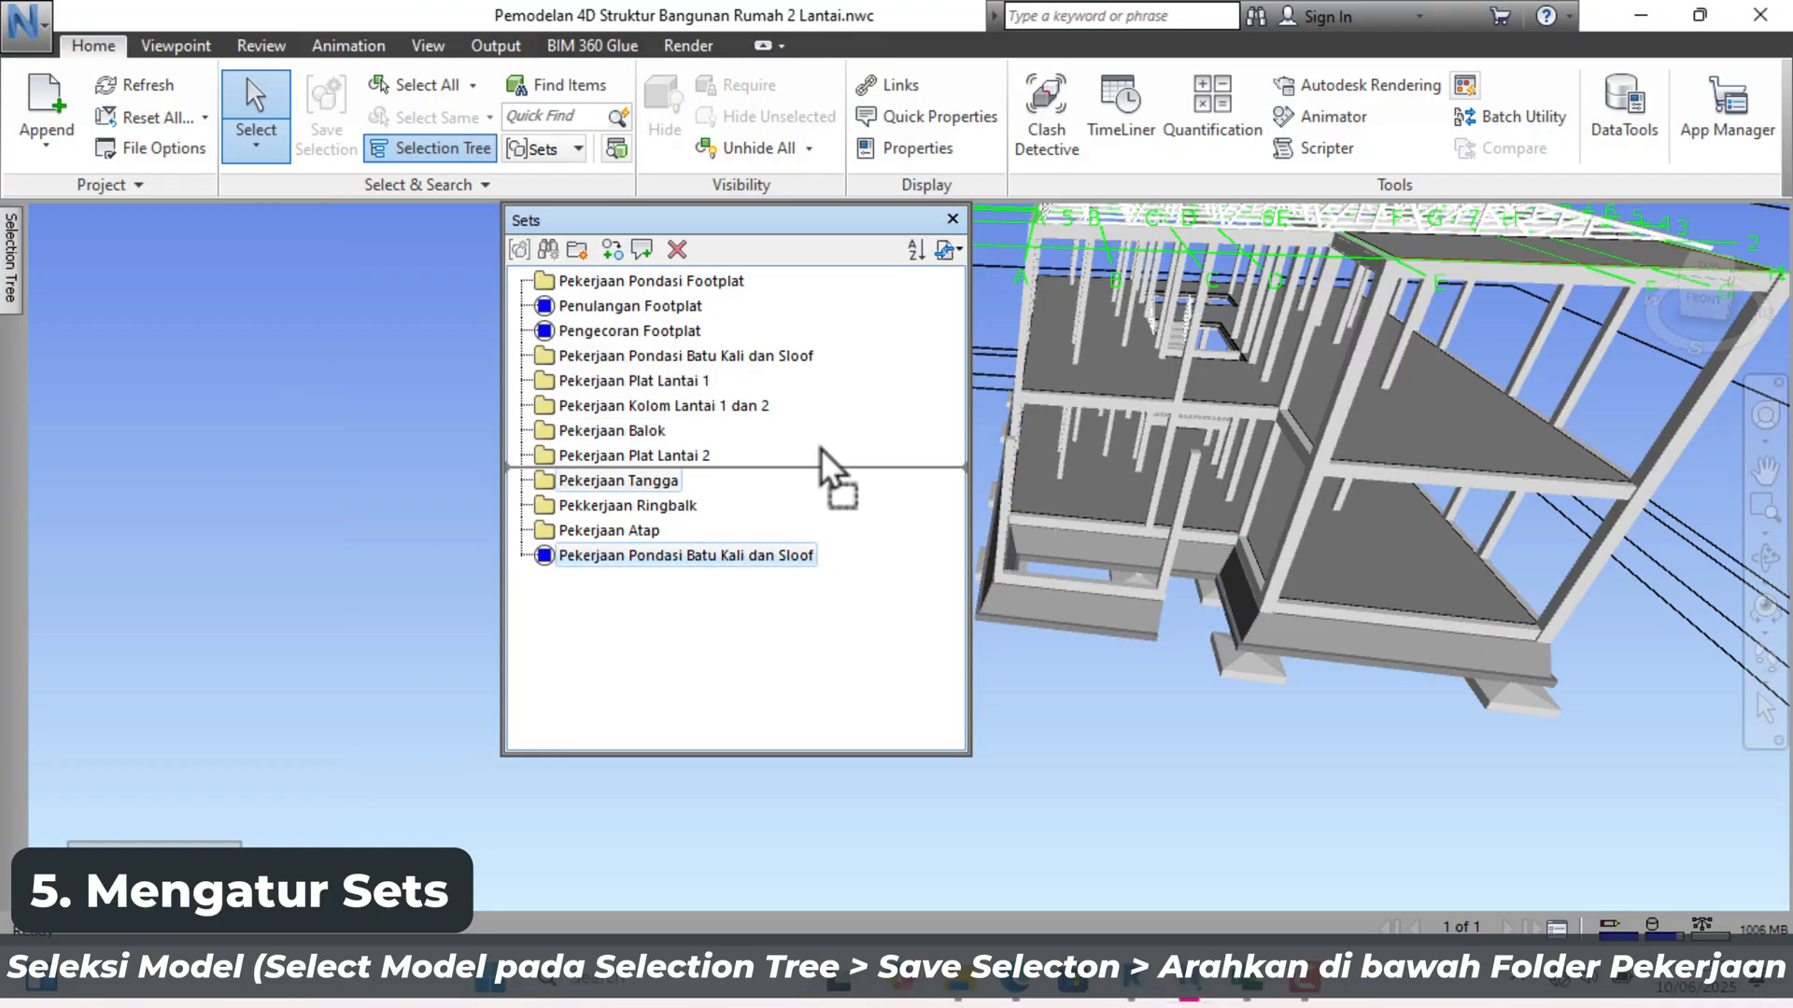
pyautogui.moveTo(654, 556); pyautogui.dragTo(653, 380)
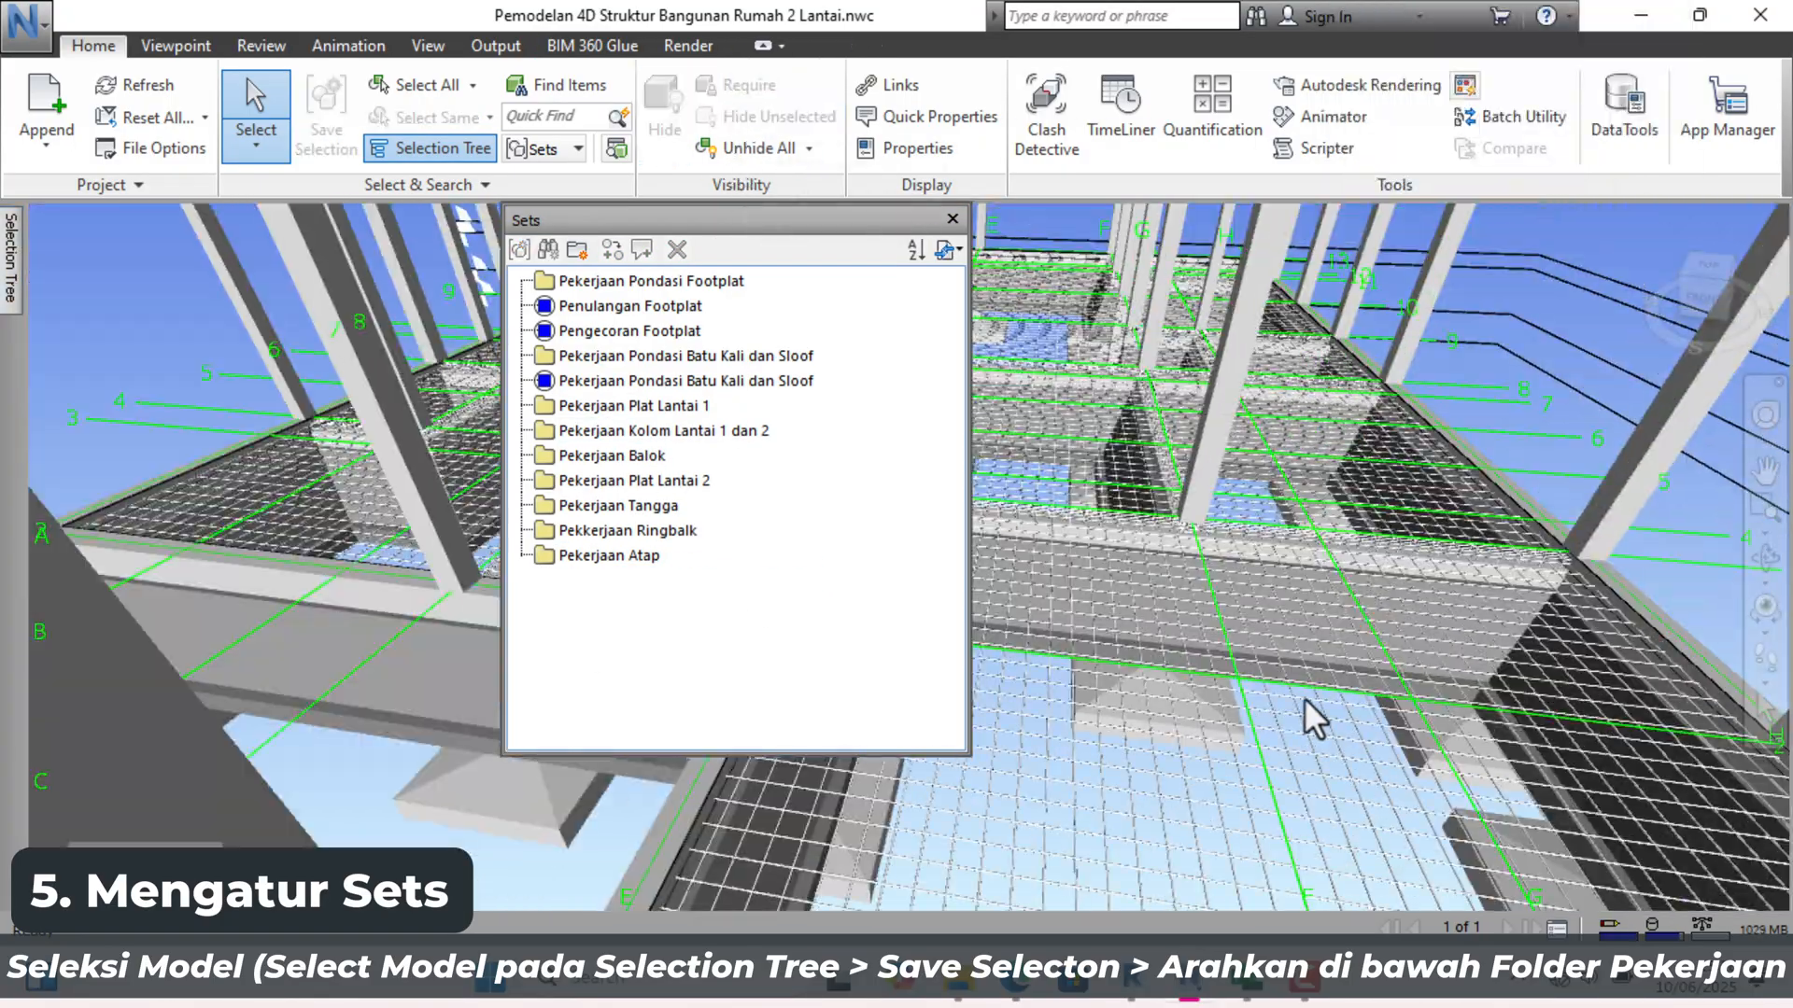
# Step: Save the first-floor slab's reinforcement and concrete as sets "Penulangan Plat Lantai 1" and "Pengecoran Plat Lantai 1", placed beneath the "Pekerjaan Plat Lantai 1" folder
pyautogui.keyDown('shift'); pyautogui.moveTo(1303, 697); pyautogui.dragTo(1011, 444, button='middle'); pyautogui.keyUp('shift')
pyautogui.scroll(5, 209, 428)
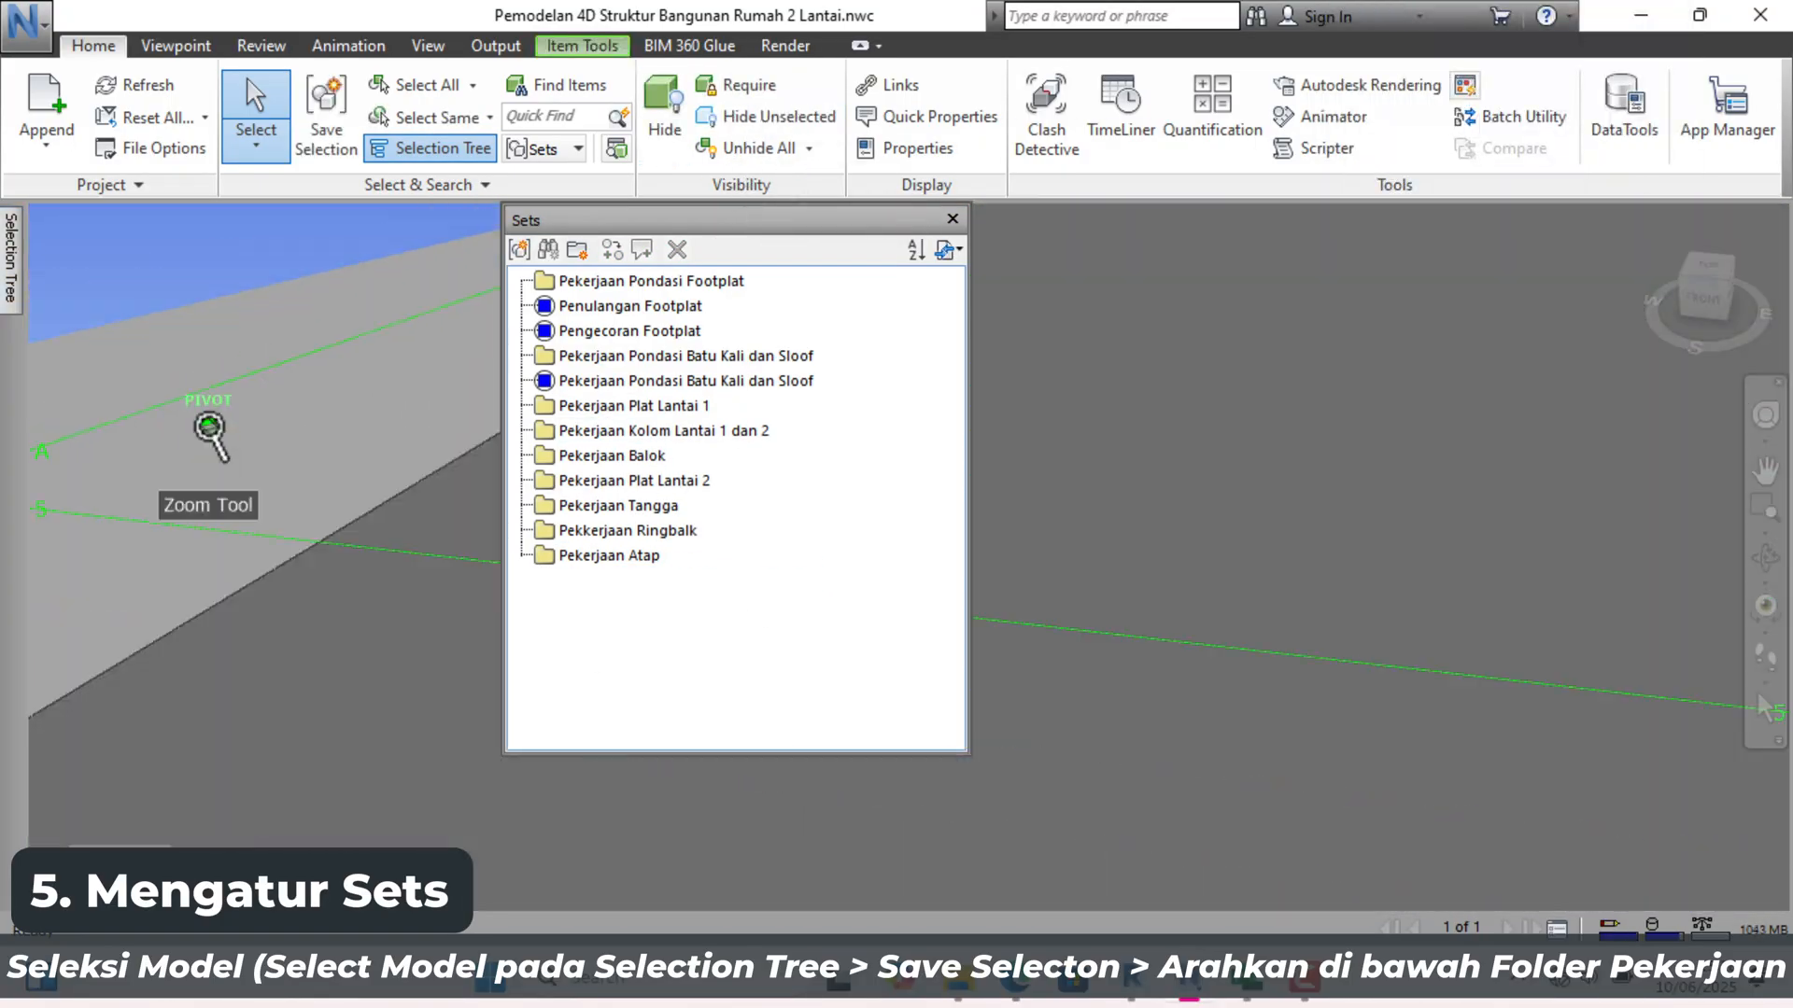
pyautogui.keyDown('shift'); pyautogui.moveTo(1237, 324); pyautogui.dragTo(1229, 576, button='middle'); pyautogui.keyUp('shift')
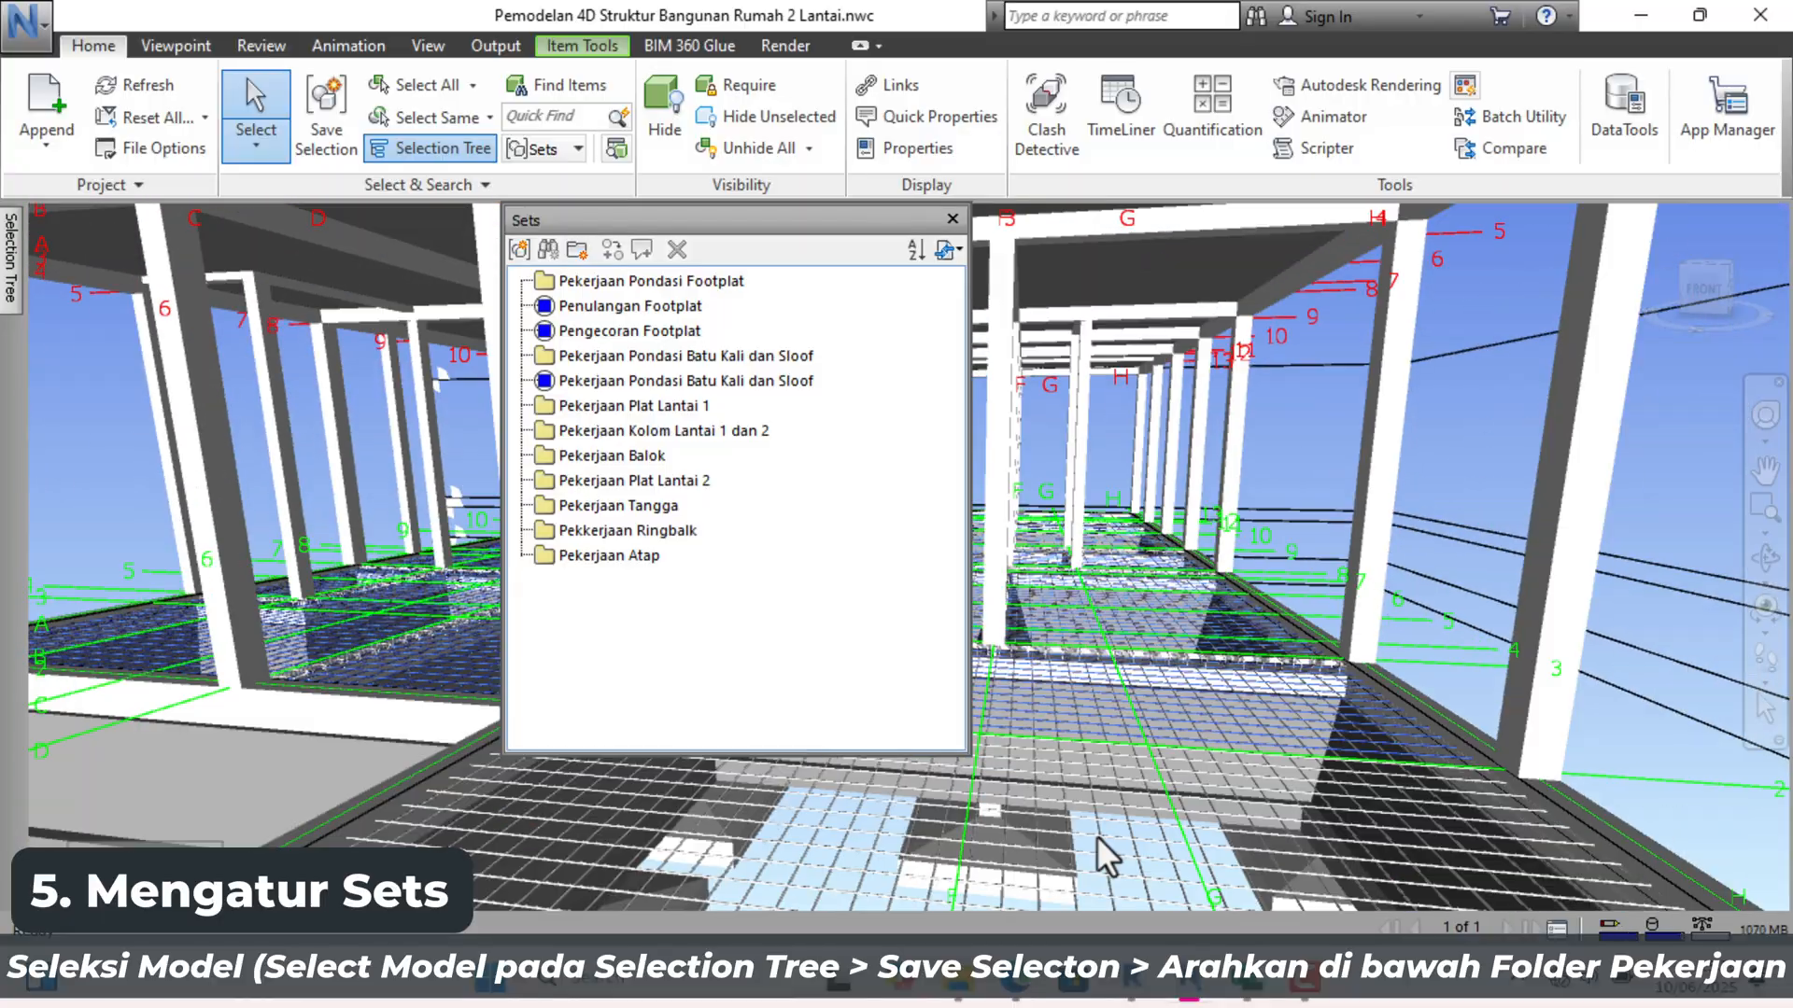
pyautogui.scroll(5, 1096, 837)
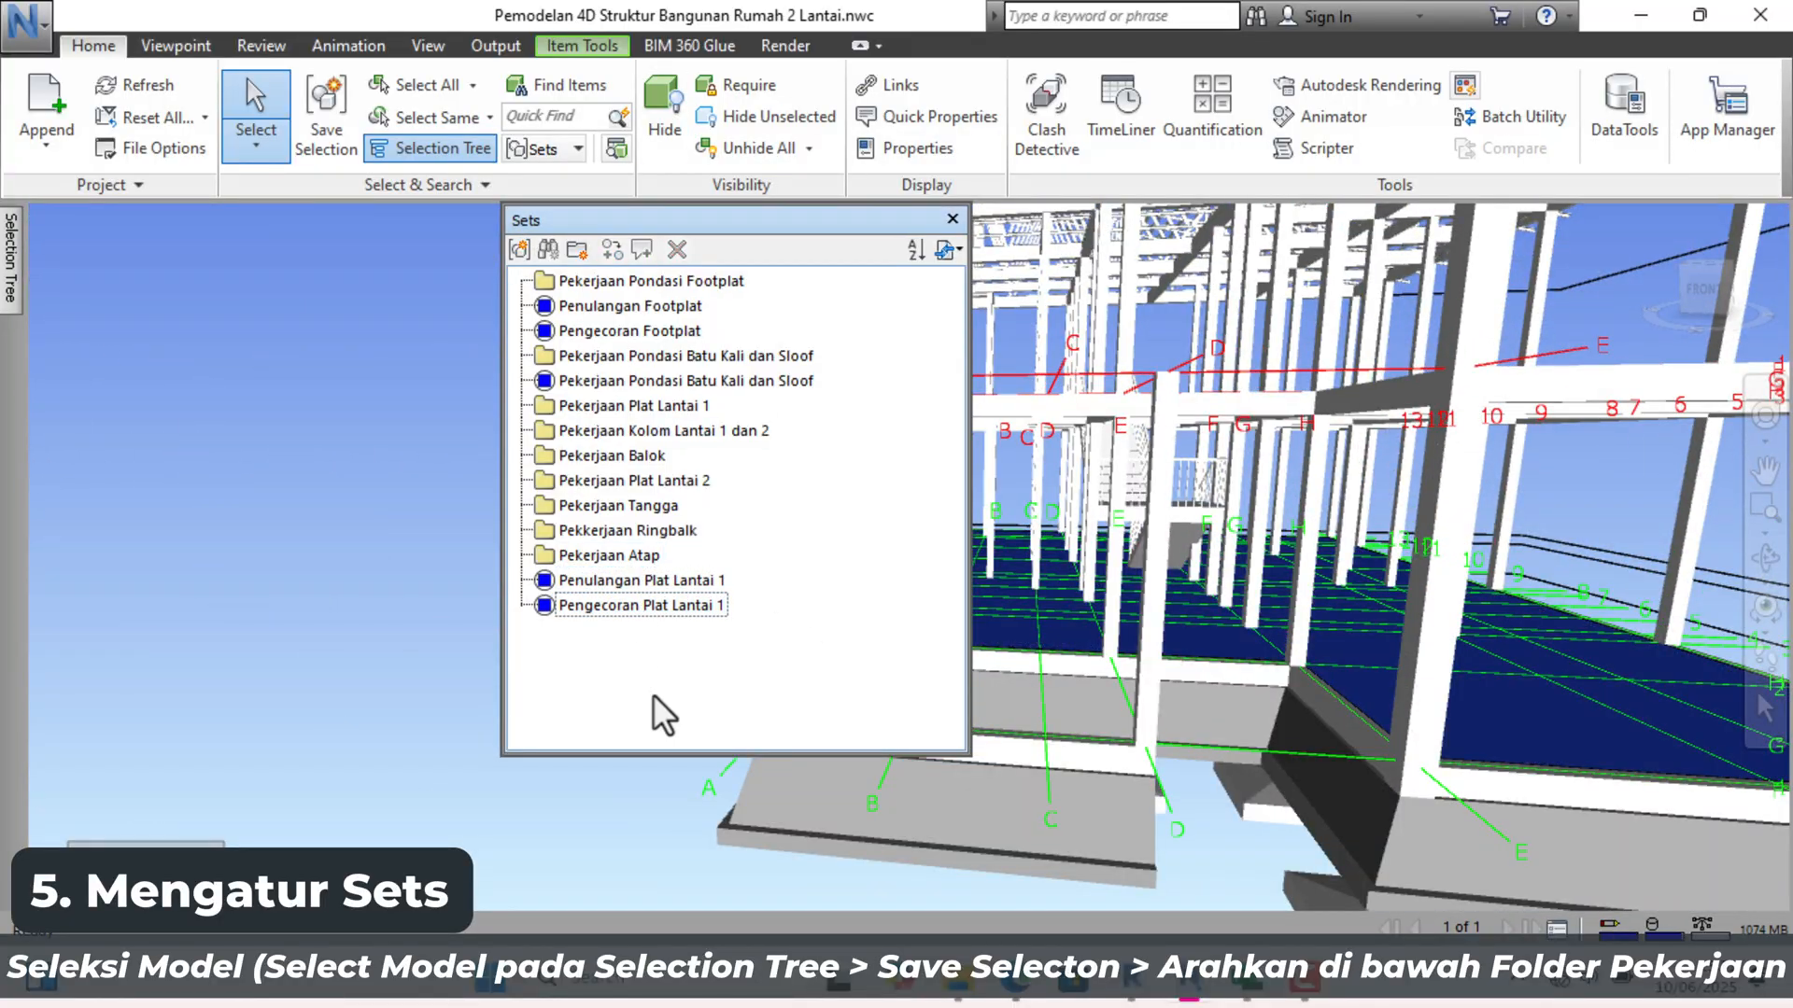
pyautogui.moveTo(640, 593); pyautogui.dragTo(719, 450)
# Step: Save the column sets "Penulangan Kolom Lantai 1 dan 2" and "Pengecoran Kolom Lantai 1 dan 2" and move them beneath the matching column folder
pyautogui.keyDown('ctrl'); pyautogui.click(168, 702); pyautogui.keyUp('ctrl')
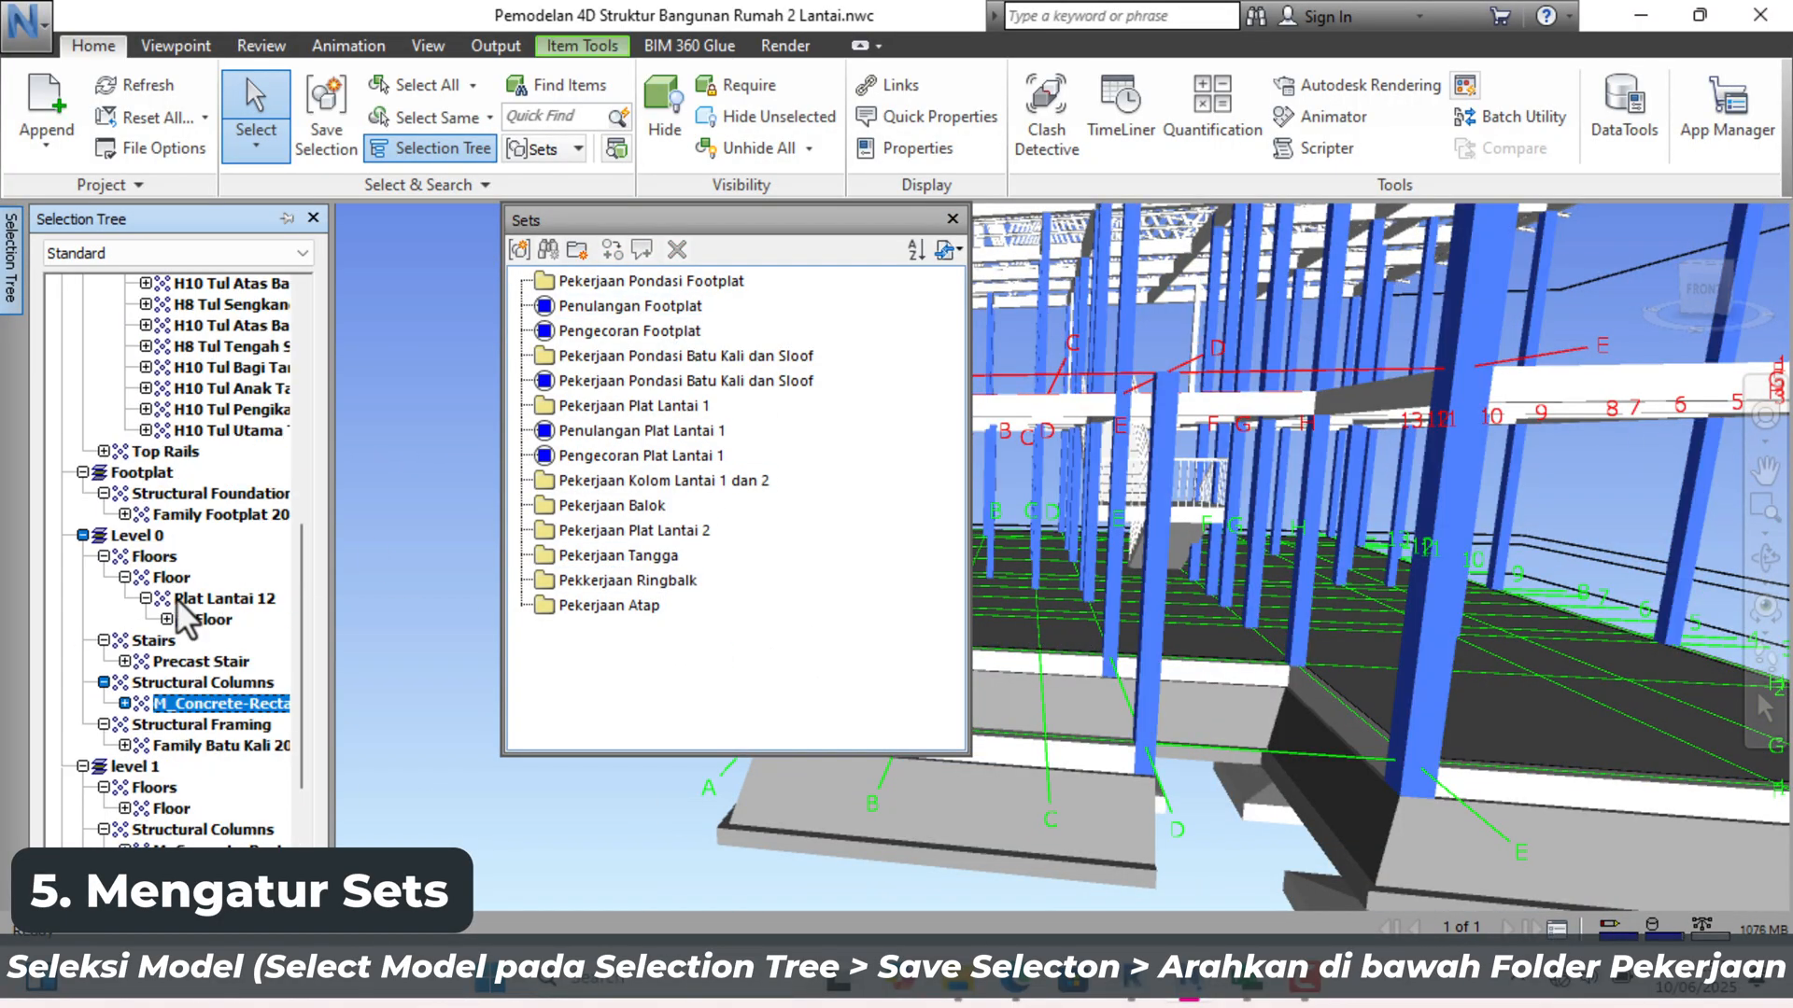
pyautogui.click(520, 250)
pyautogui.write('Penulangan Kolom Lantai 1 dan 2')
pyautogui.press('Return')
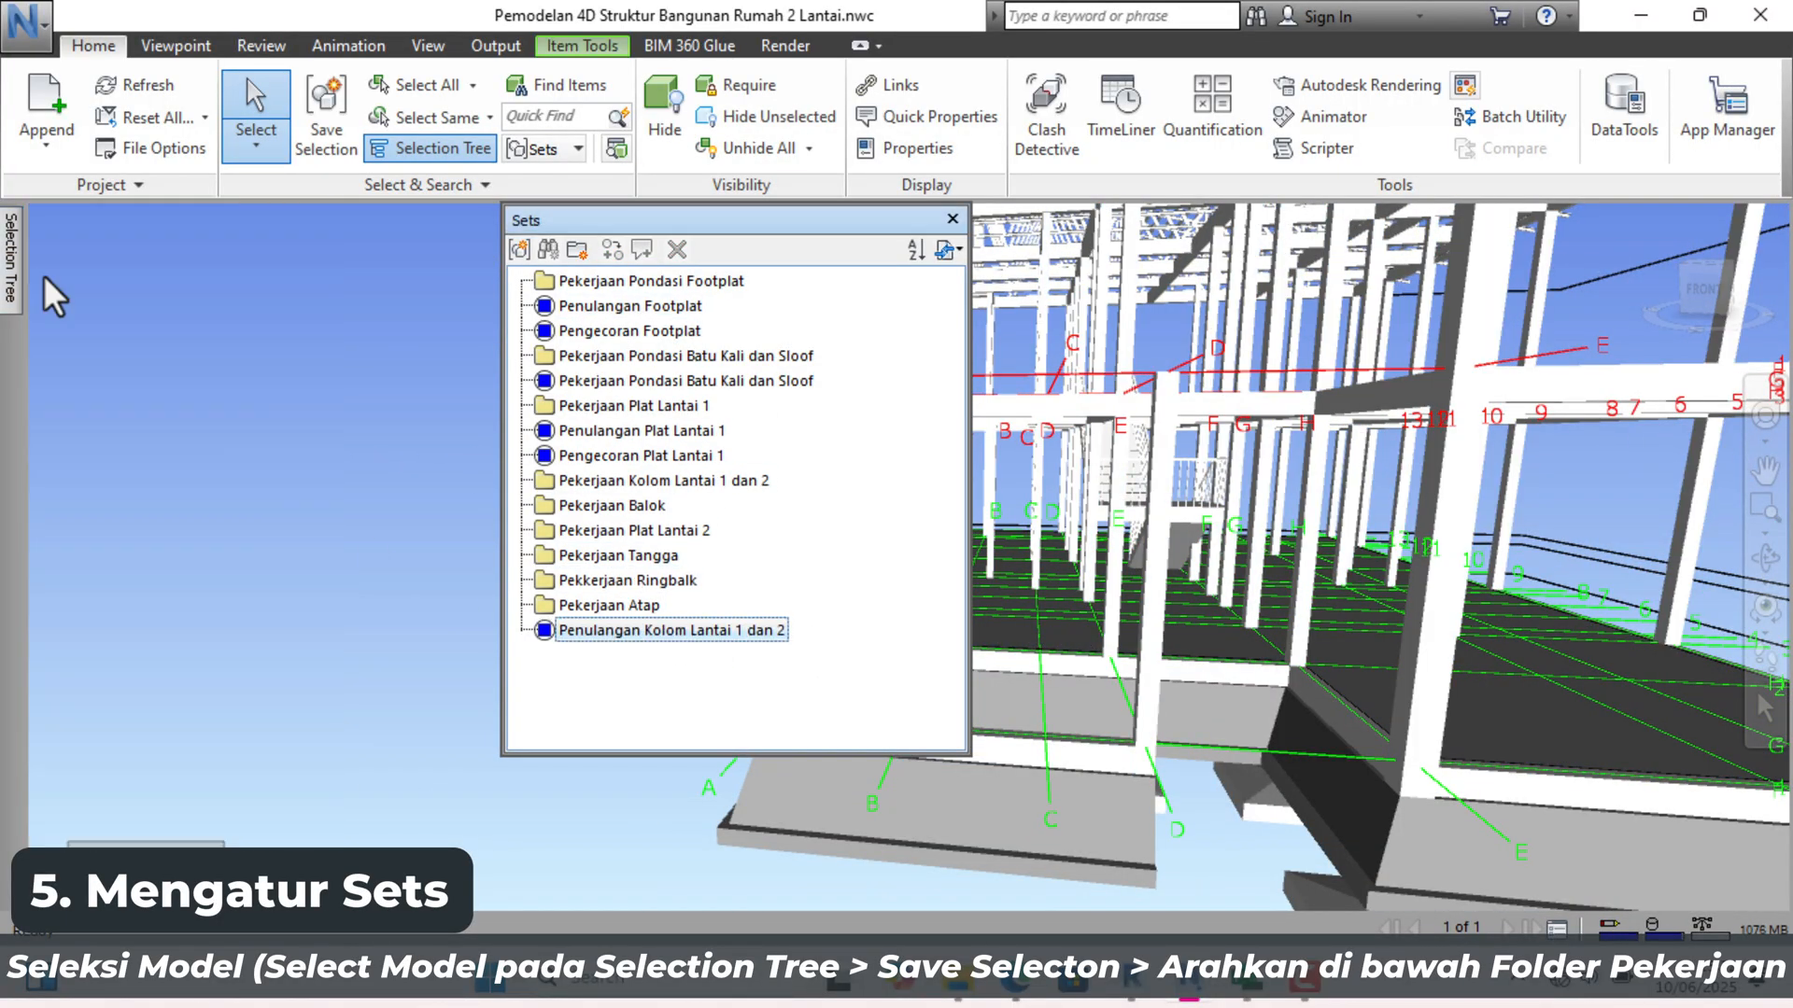
pyautogui.write('P')
pyautogui.write('engecoran Kolom Lantai 1 dan 2')
pyautogui.press('Return')
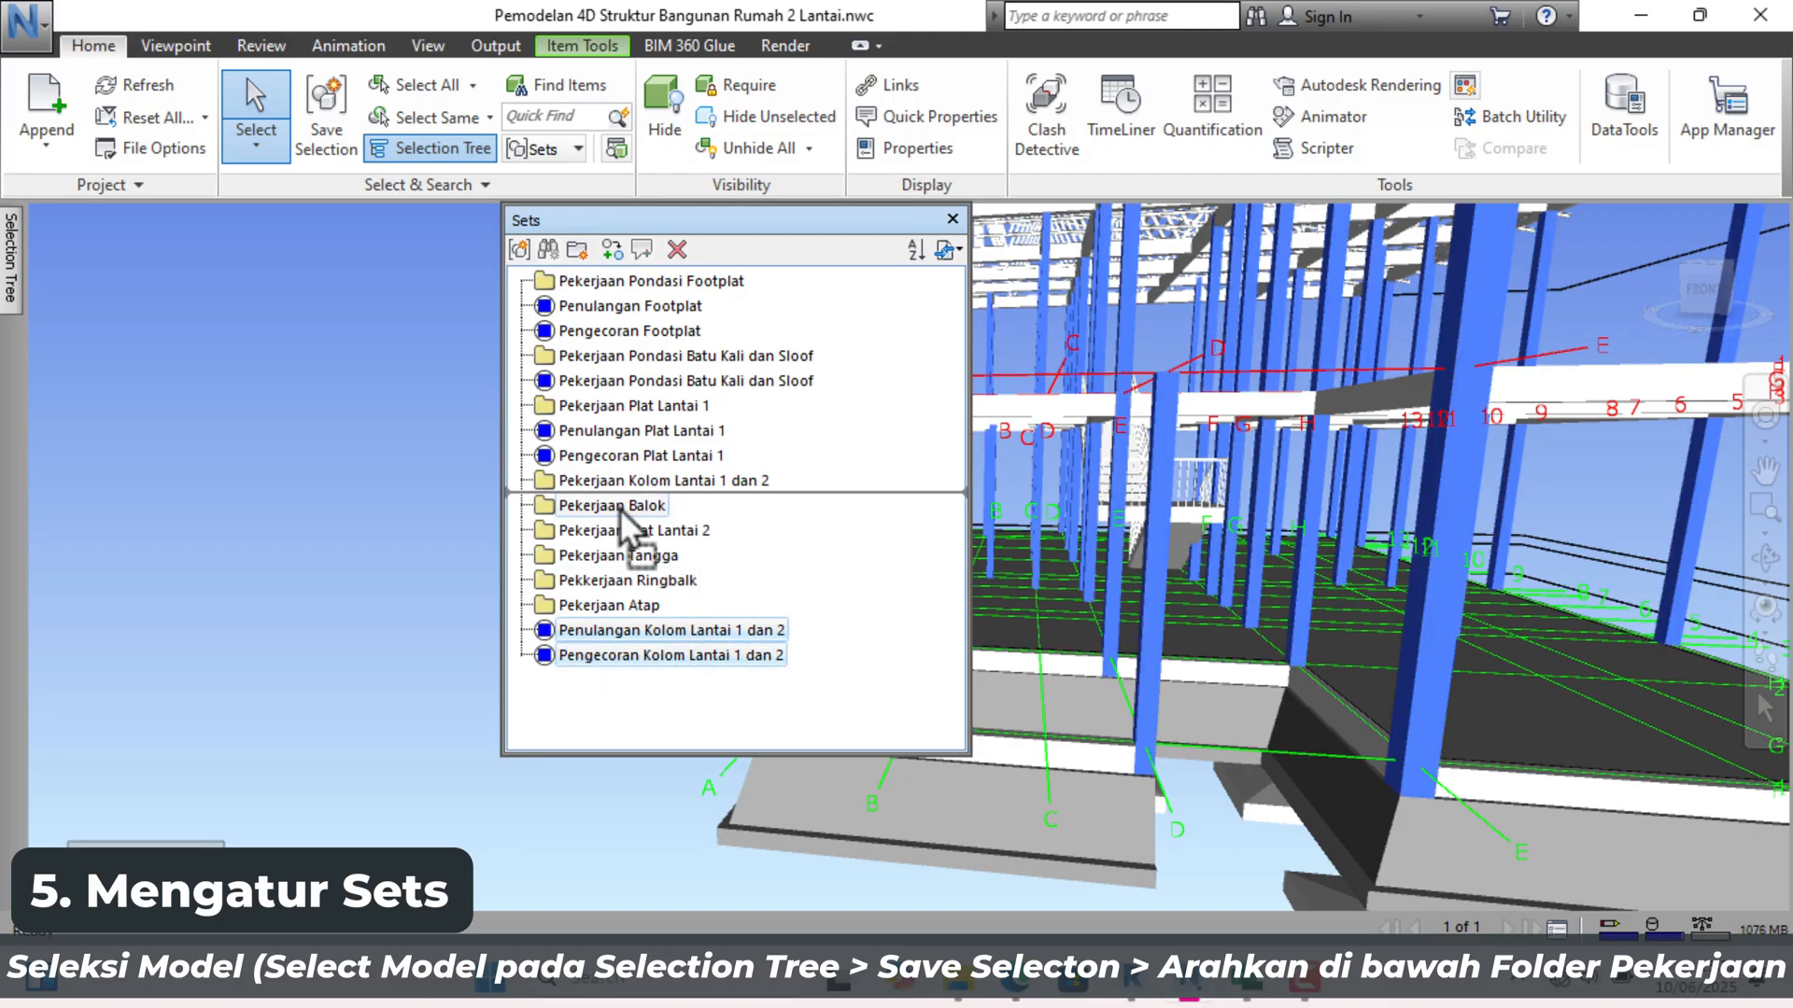
pyautogui.moveTo(645, 653); pyautogui.dragTo(654, 480)
# Step: Save the beam reinforcement and beam concrete as sets "Penulangan Balok" and "Pengecoran Balok", placed beneath the "Pekerjaan Balok" folder
pyautogui.keyDown('shift'); pyautogui.moveTo(1105, 479); pyautogui.dragTo(1251, 476, button='middle'); pyautogui.keyUp('shift')
pyautogui.scroll(3, 1649, 368)
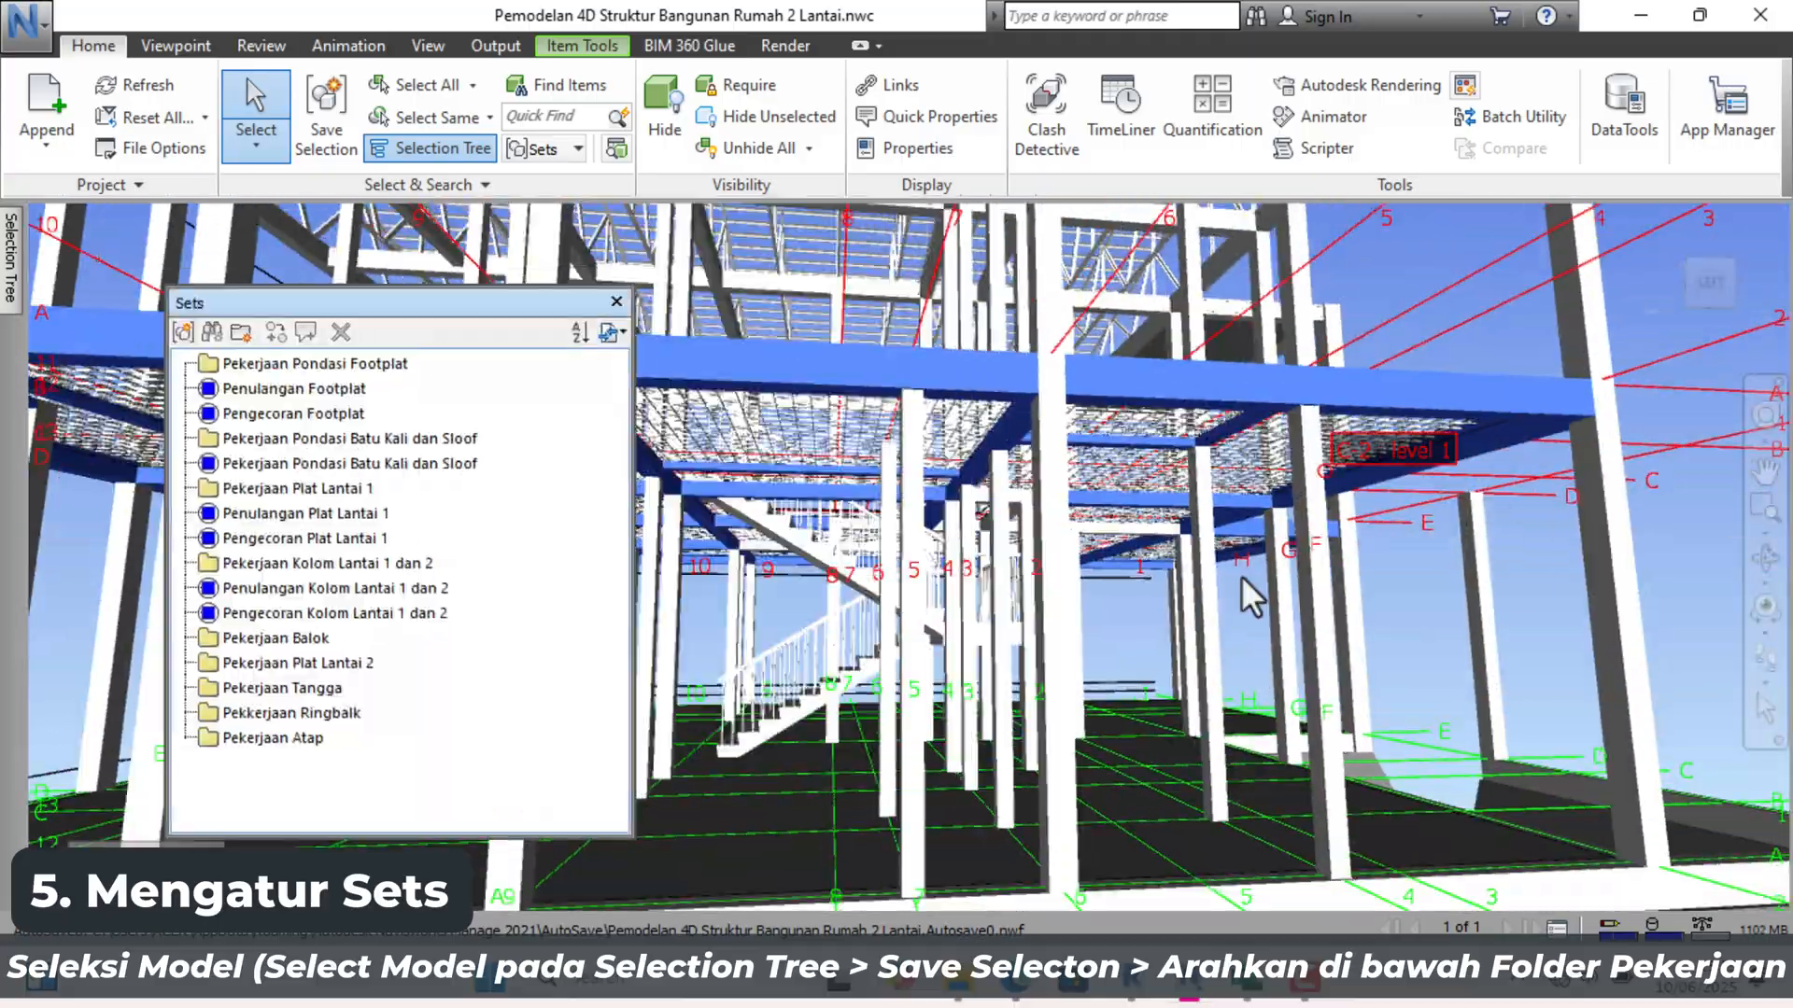
pyautogui.scroll(3, 1240, 575)
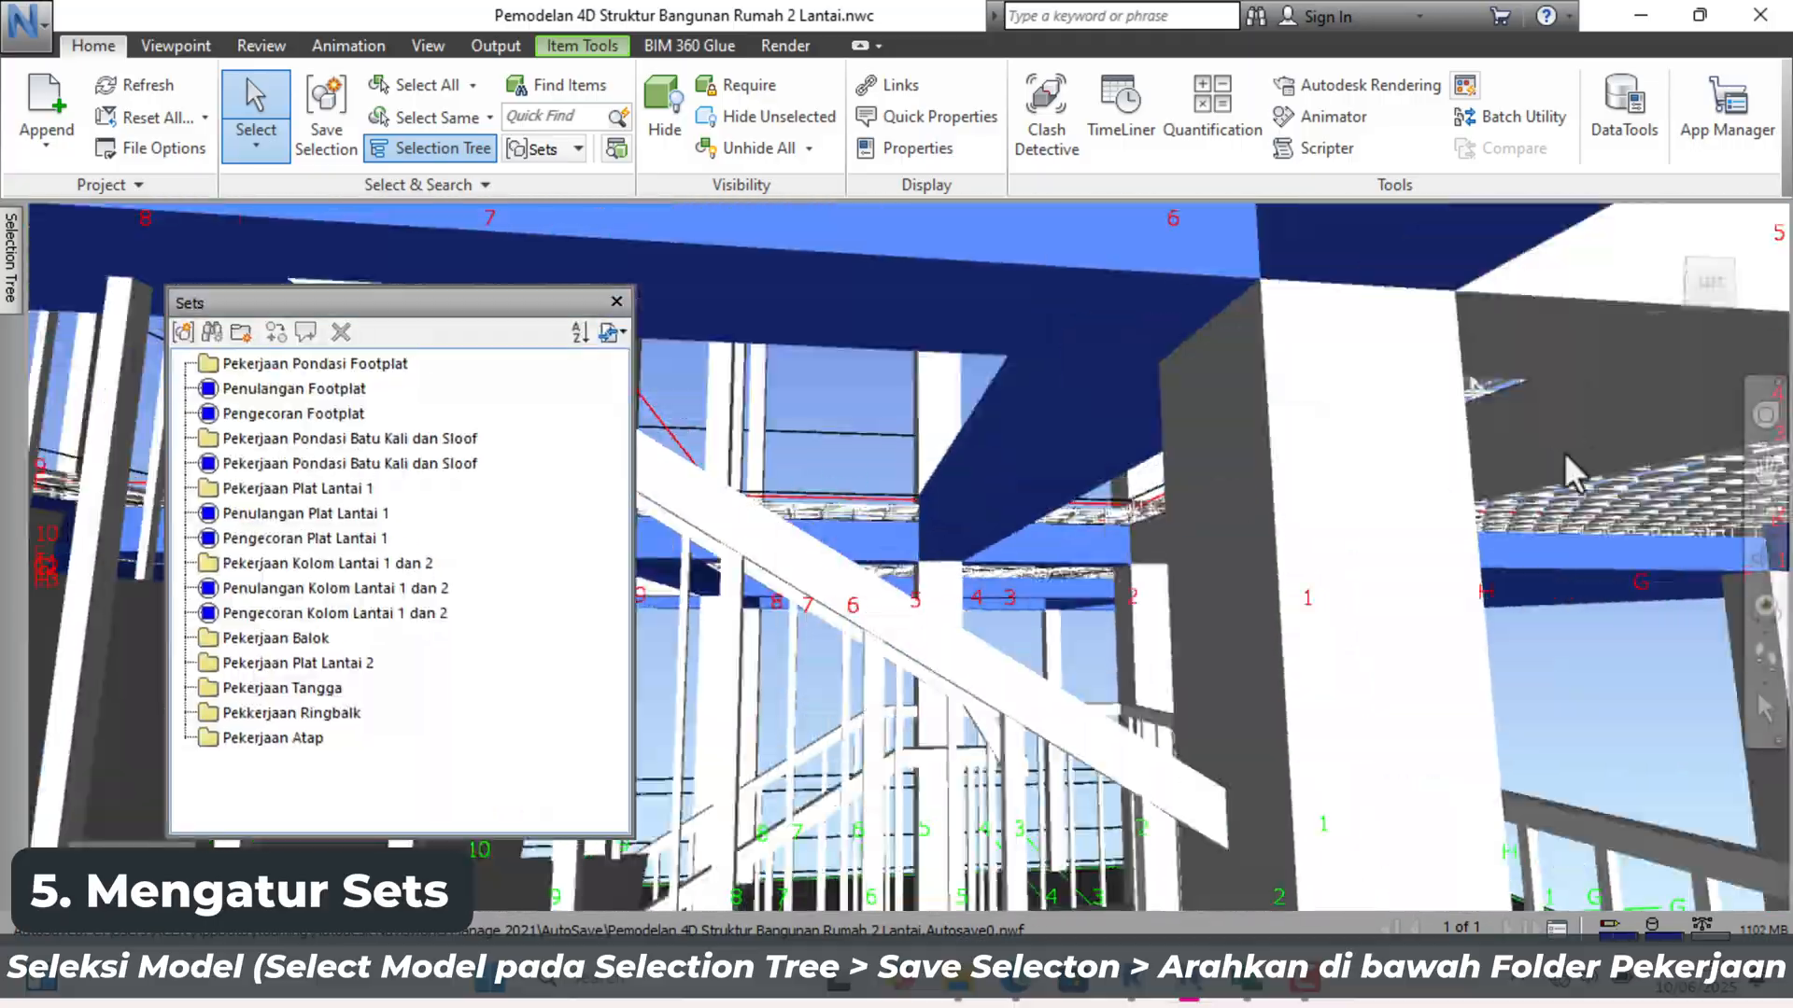
pyautogui.keyDown('shift'); pyautogui.moveTo(1565, 452); pyautogui.dragTo(1248, 588, button='middle'); pyautogui.keyUp('shift')
pyautogui.scroll(3, 1174, 551)
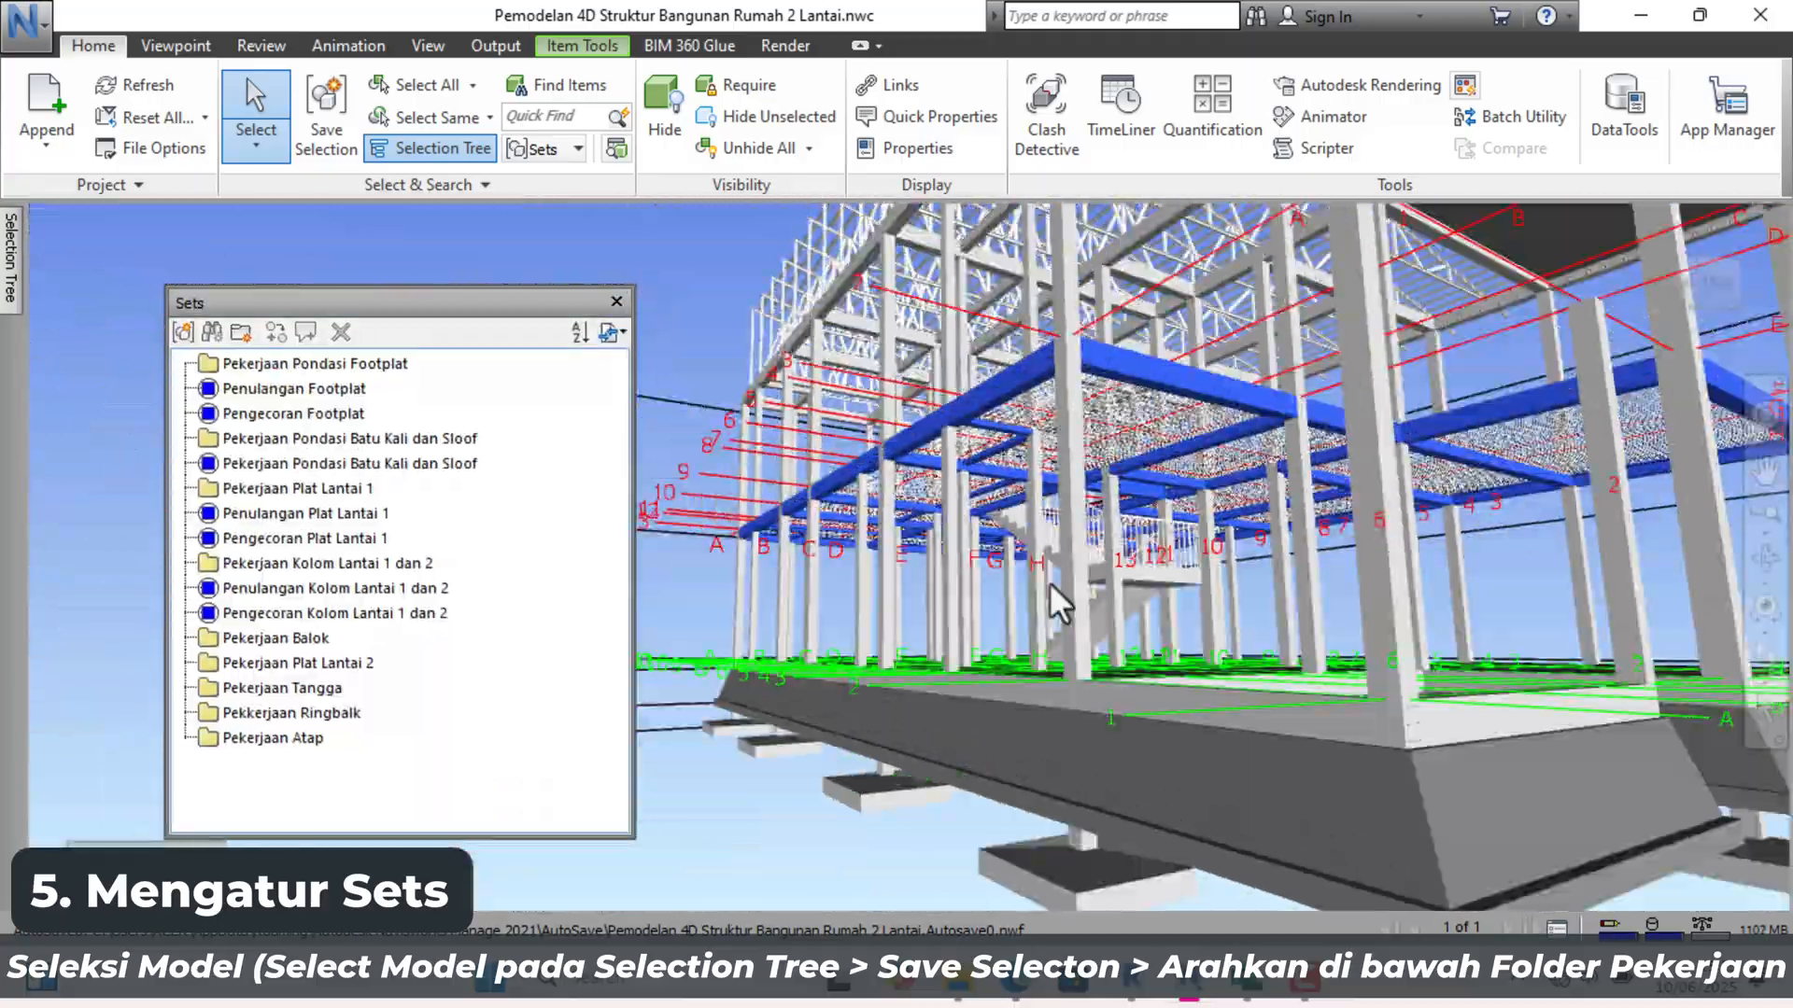
pyautogui.keyDown('shift'); pyautogui.moveTo(1049, 582); pyautogui.dragTo(878, 471, button='middle'); pyautogui.keyUp('shift')
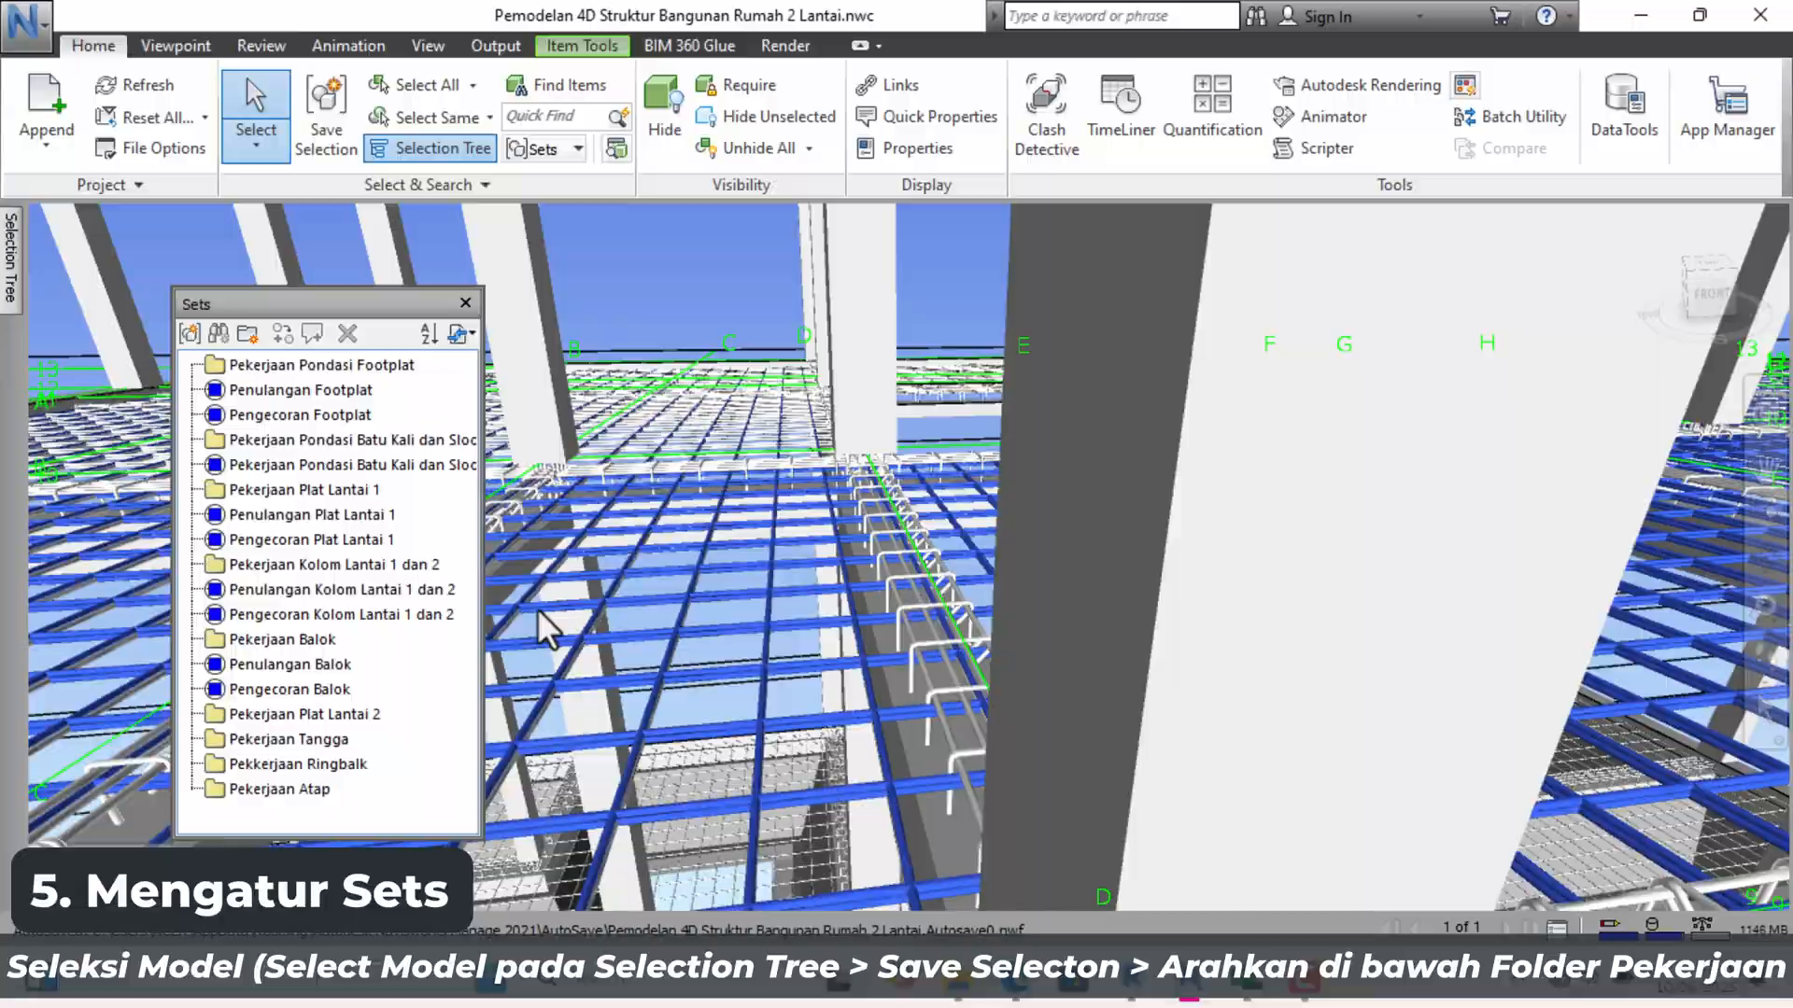
# Step: Save the second-floor slab sets "Penulangan Plat Lantai 2" and "Pengecoran Plat Lantai 2" and place them beneath the "Pekerjaan Plat Lantai 2" folder
pyautogui.keyDown('shift'); pyautogui.moveTo(539, 611); pyautogui.dragTo(744, 553, button='middle'); pyautogui.keyUp('shift')
pyautogui.scroll(-3, 702, 587)
pyautogui.scroll(3, 1024, 393)
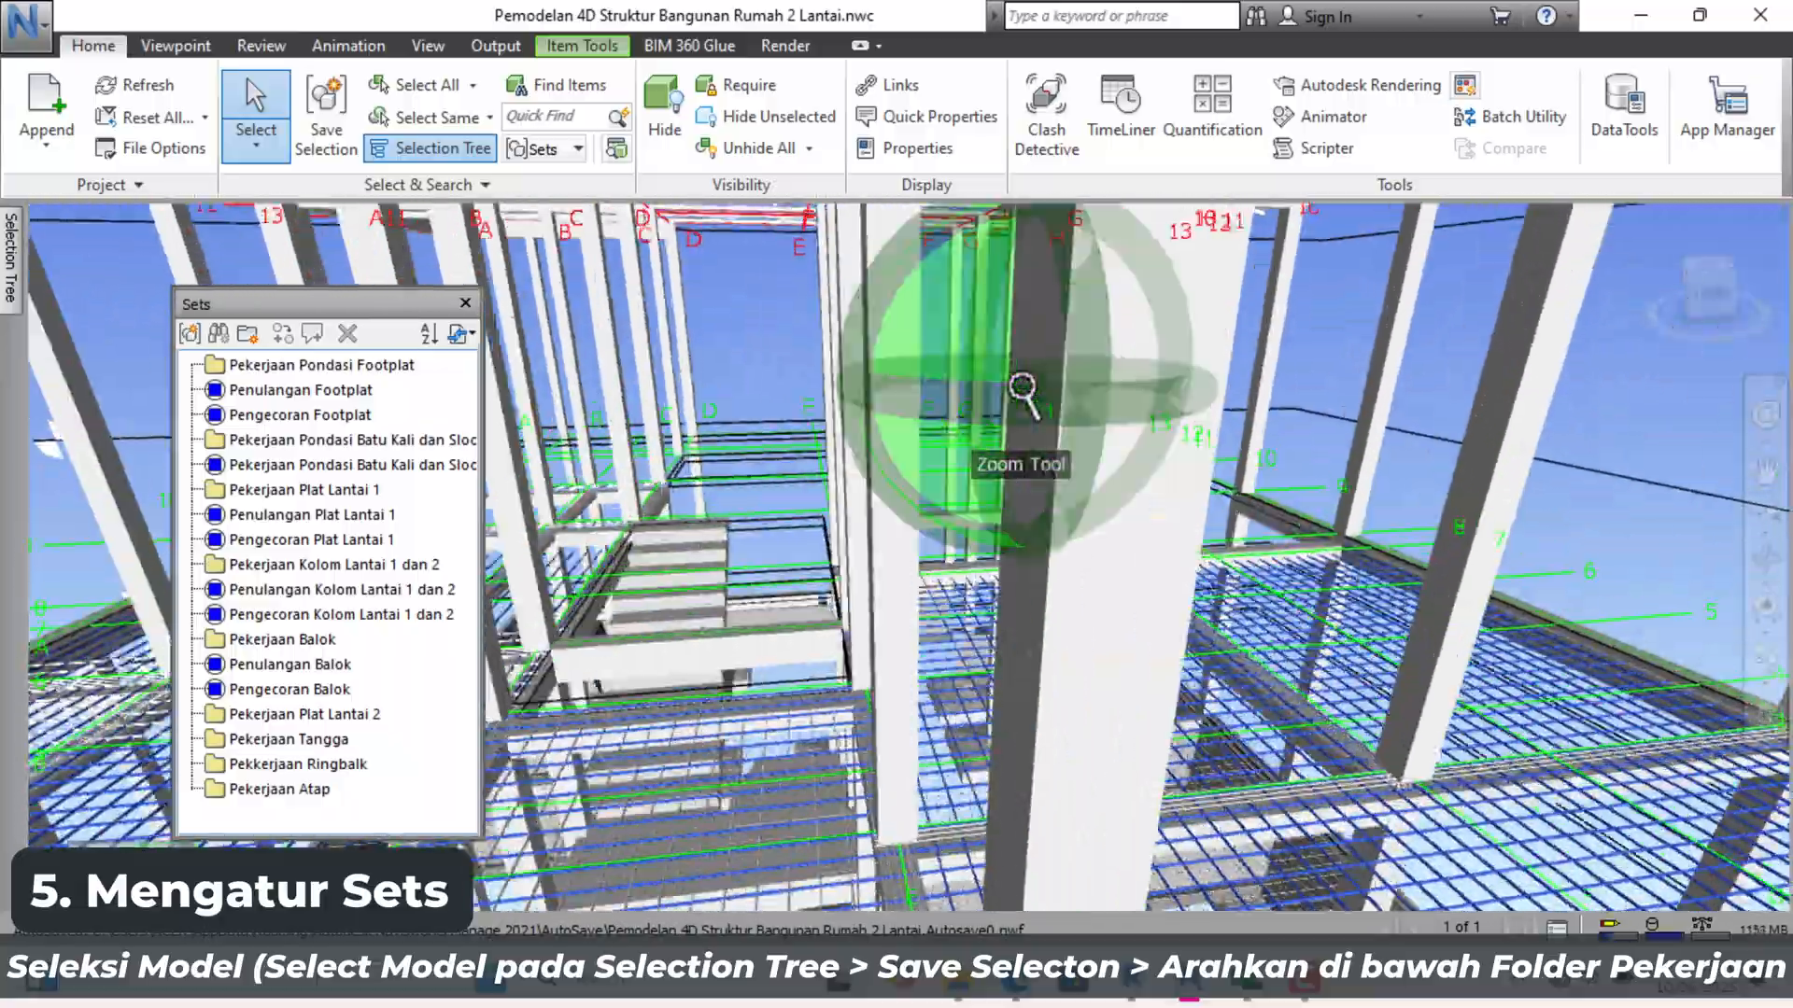
pyautogui.scroll(3, 1022, 635)
pyautogui.keyDown('shift'); pyautogui.moveTo(1022, 635); pyautogui.dragTo(690, 803, button='middle'); pyautogui.keyUp('shift')
pyautogui.scroll(-5, 936, 282)
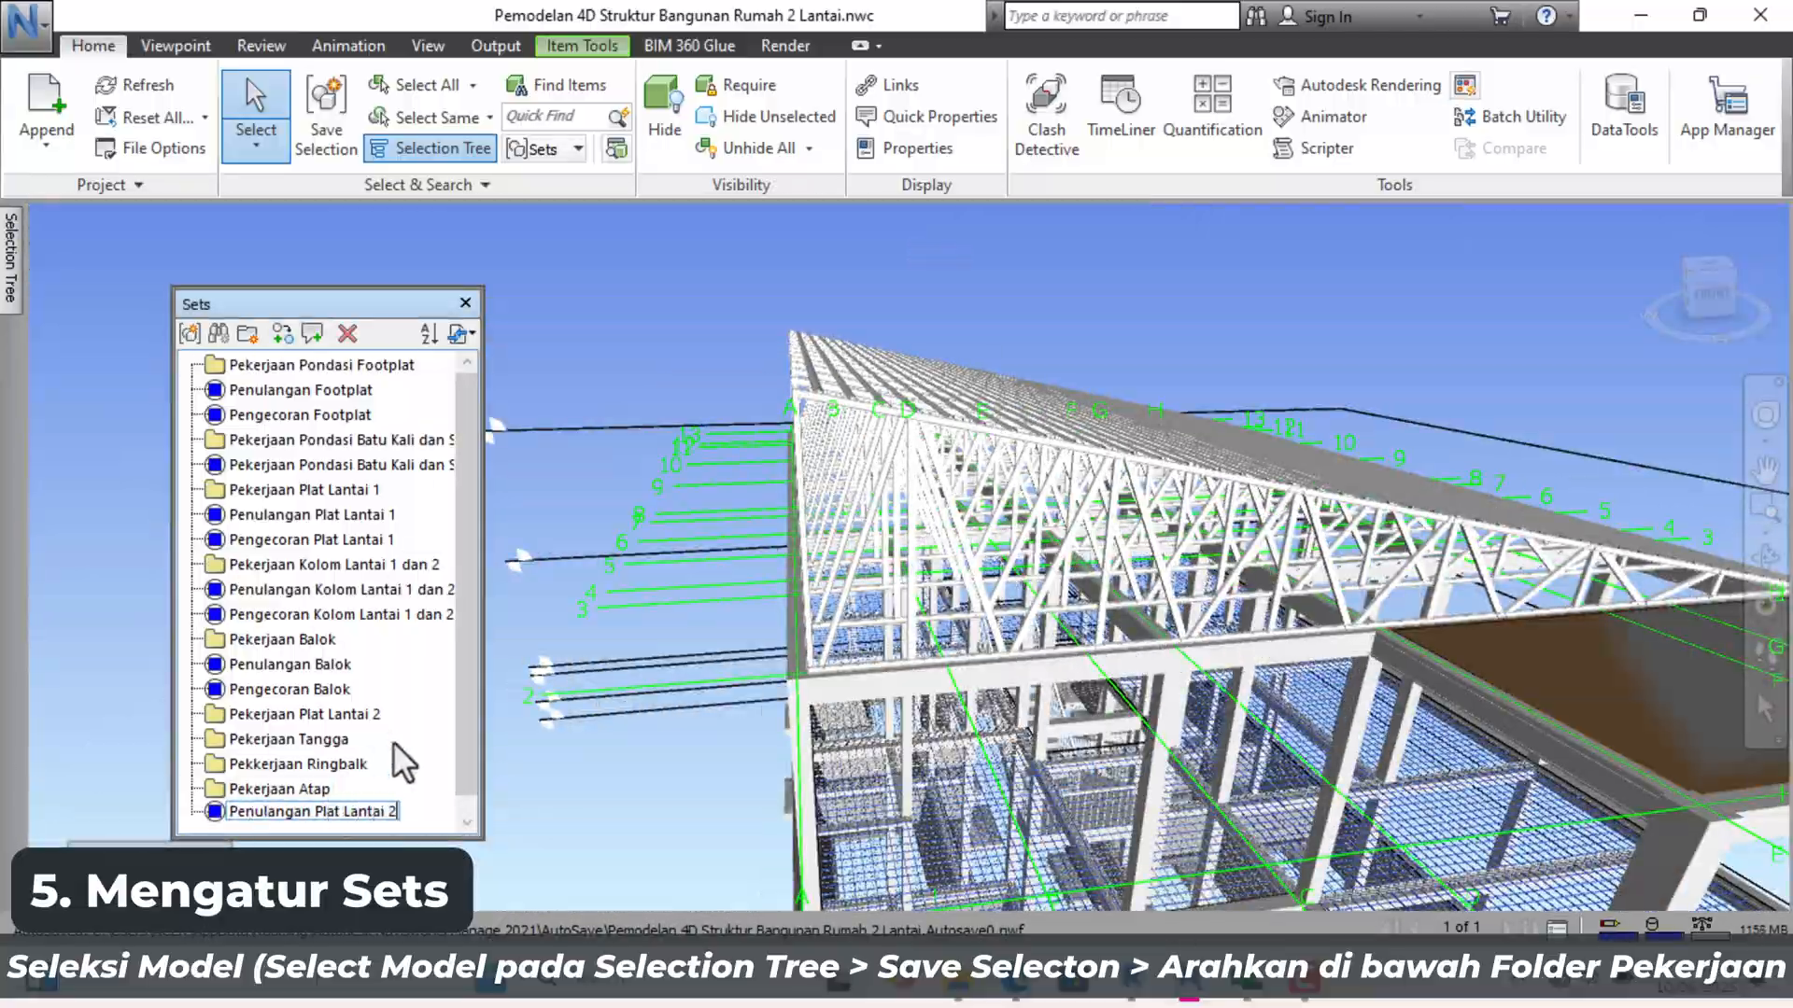
pyautogui.moveTo(308, 828); pyautogui.dragTo(289, 754)
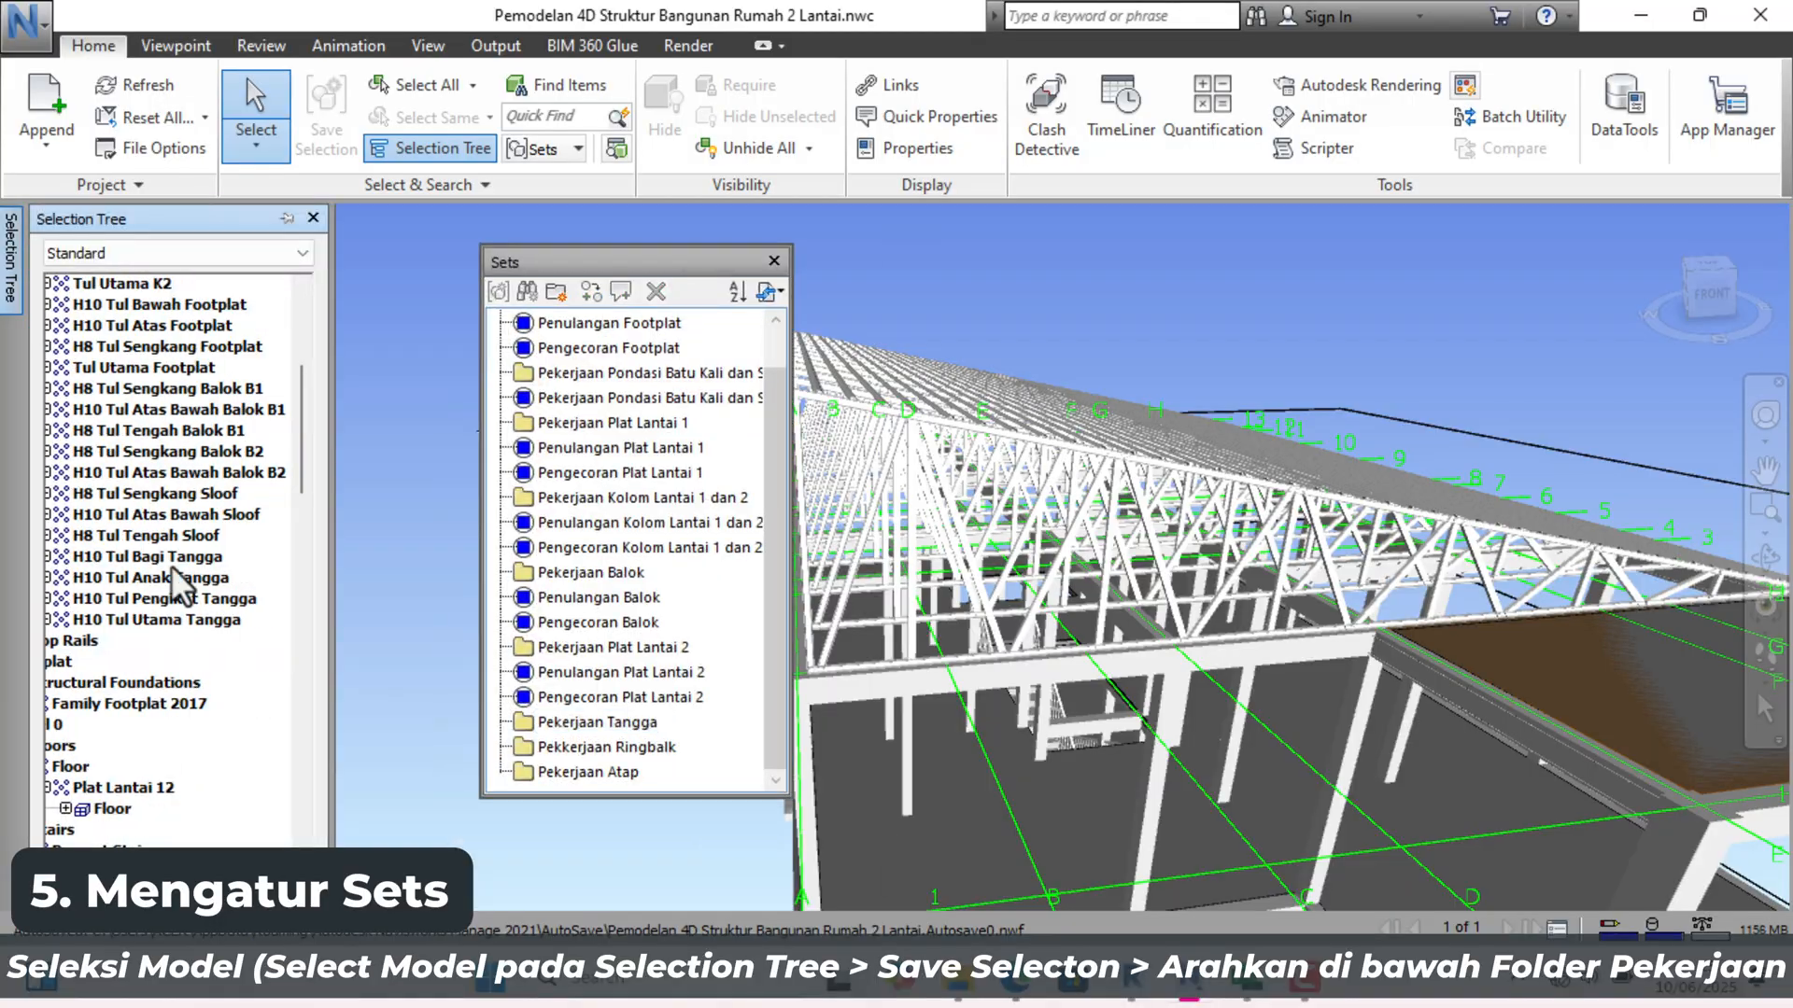
# Step: Save the stair reinforcement and stair concrete as sets "Penulangan Tangga" and "Pengecoran Tangga", placed beneath the "Pekerjaan Tangga" folder
pyautogui.moveTo(562, 593); pyautogui.dragTo(648, 771)
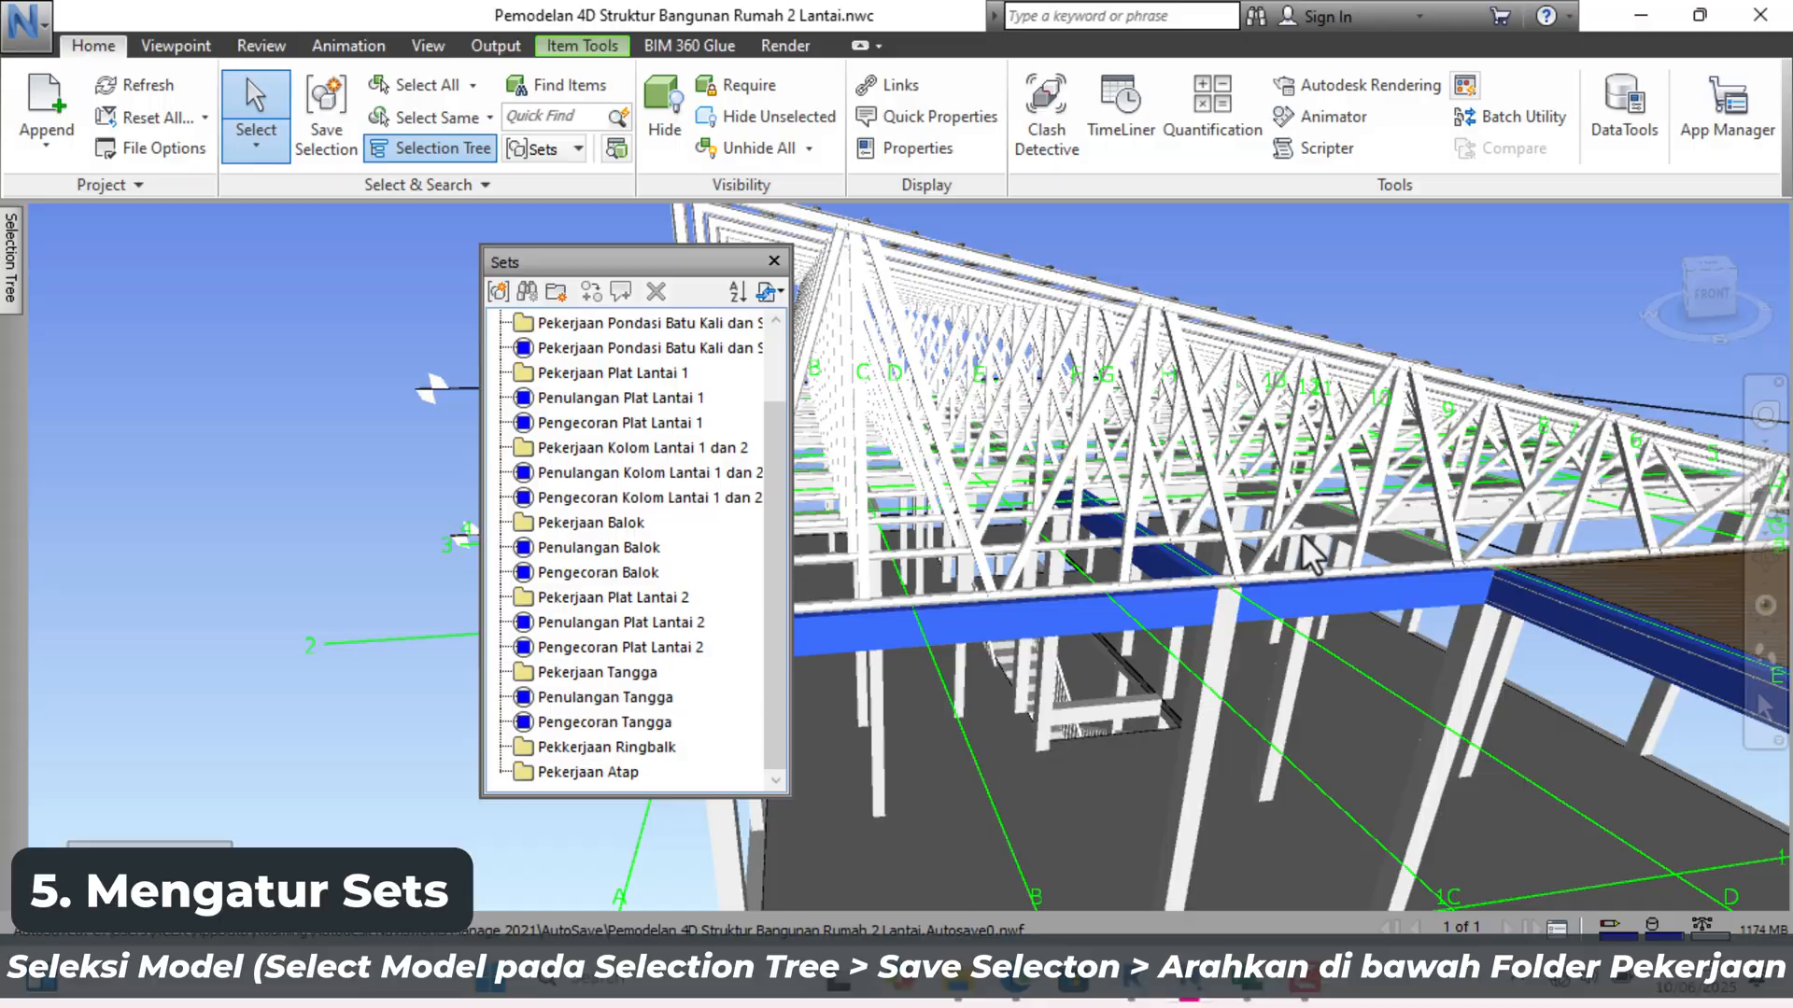
# Step: Save the selected ring beams' concrete as a selection set named "Pengecoran Ringbalk"
pyautogui.scroll(3, 1132, 584)
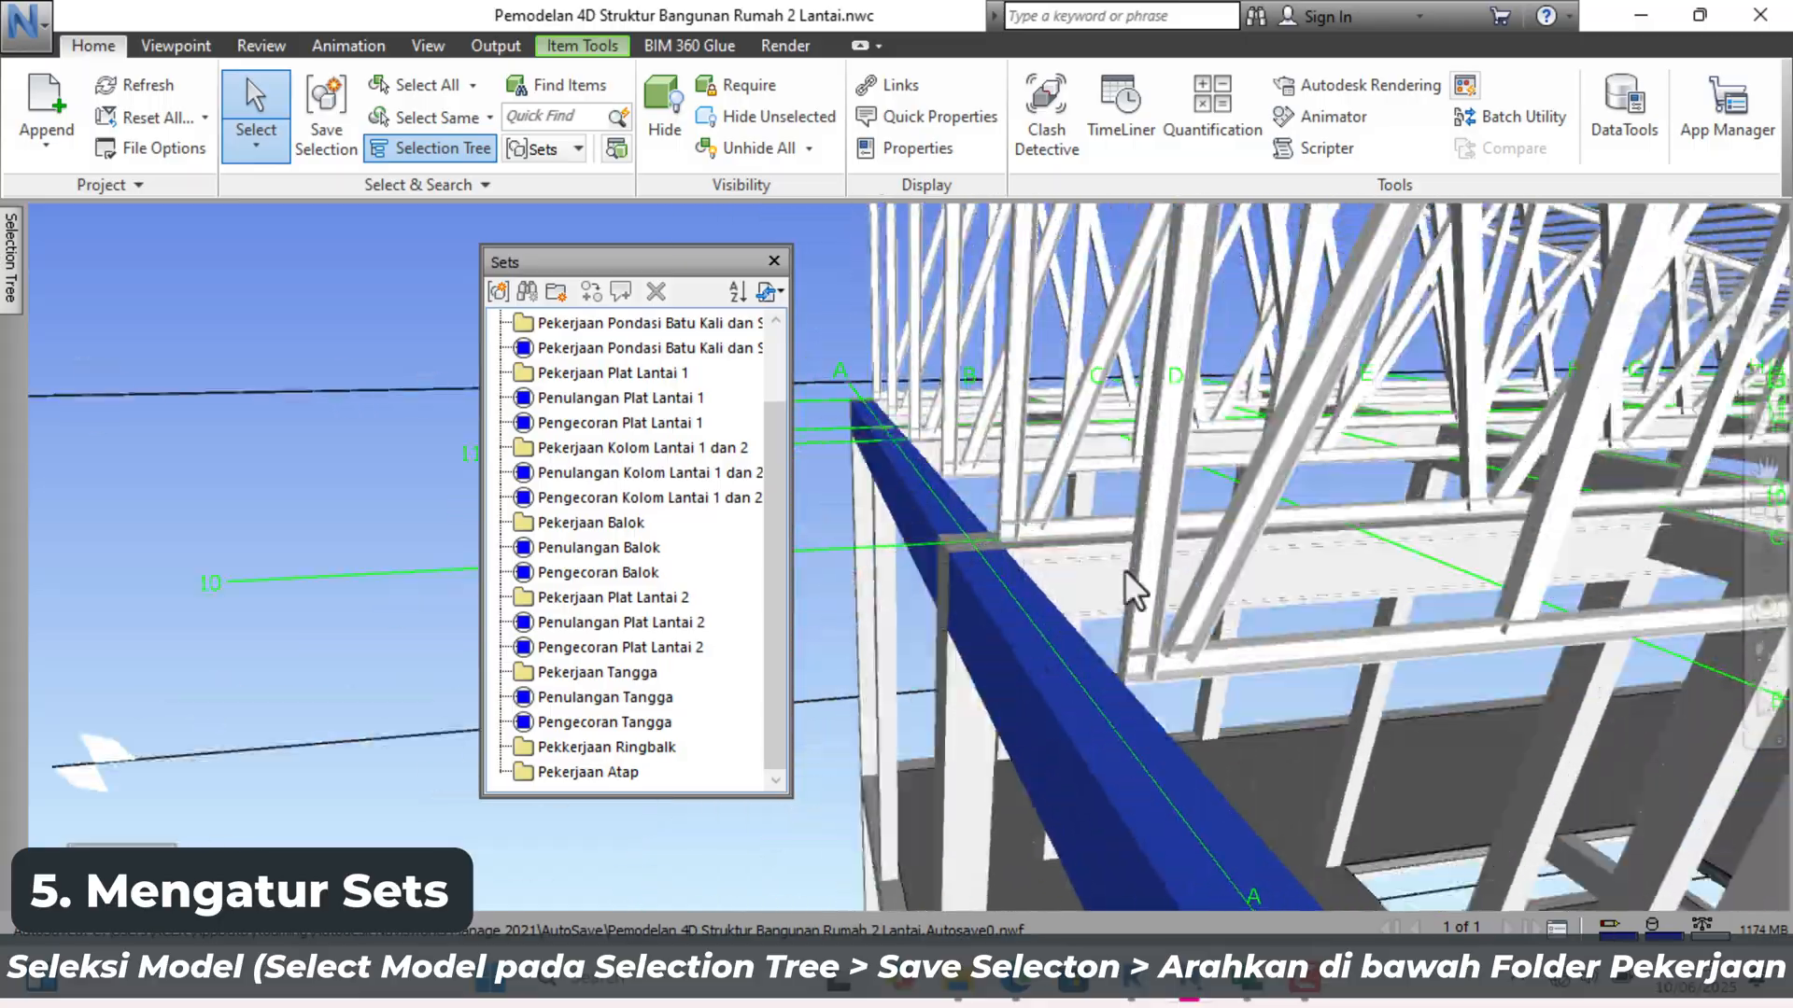
pyautogui.moveTo(1130, 581)
pyautogui.mouseDown(button='middle')
pyautogui.moveTo(1124, 719)
pyautogui.moveTo(1458, 625)
pyautogui.moveTo(1335, 691)
pyautogui.moveTo(940, 408)
pyautogui.moveTo(1597, 549)
pyautogui.moveTo(1671, 635)
pyautogui.moveTo(1247, 457)
pyautogui.moveTo(1309, 557)
pyautogui.moveTo(1415, 480)
pyautogui.moveTo(1604, 392)
pyautogui.moveTo(1547, 421)
pyautogui.mouseUp(button='middle')
pyautogui.scroll(-5, 1586, 425)
pyautogui.scroll(-5, 1547, 421)
pyautogui.click(499, 292)
pyautogui.write('Pengecoran Ringbalk')
pyautogui.press('Return')
# Step: Save the ring beam reinforcement as set "Penulangan Ringbalk" and place both ring beam sets beneath the "Pekkerjaan Ringbalk" folder
pyautogui.moveTo(12, 258)
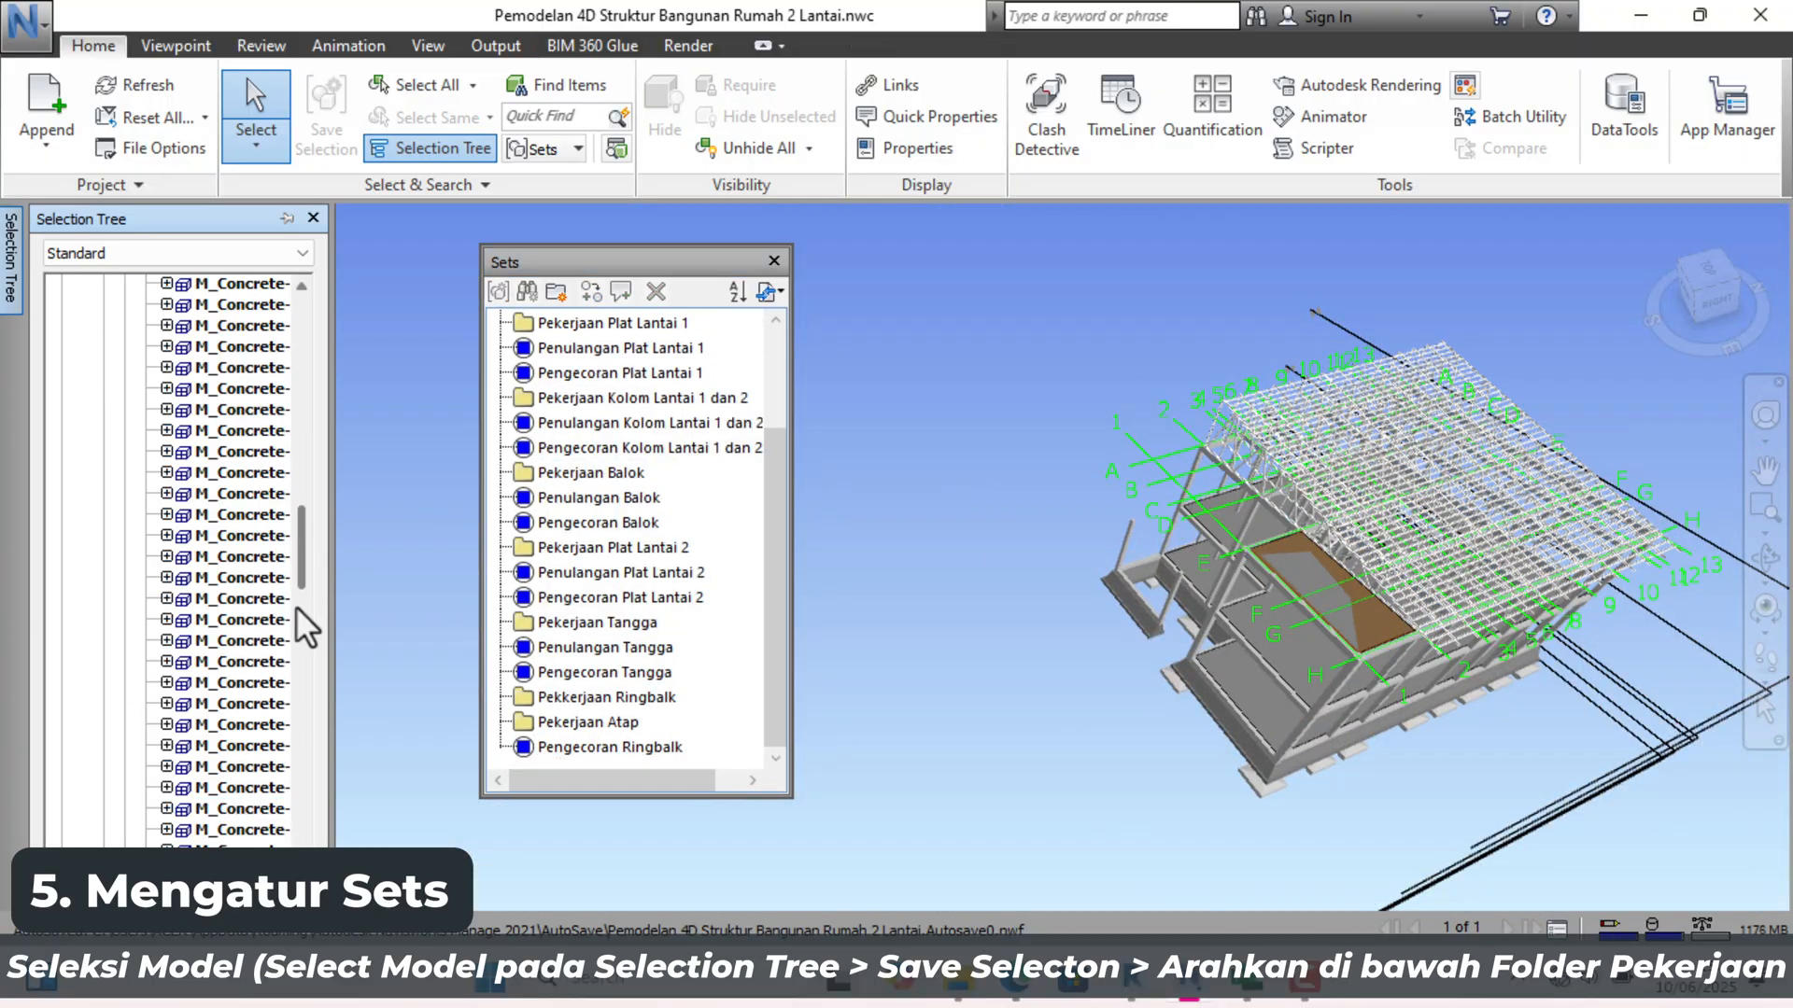
pyautogui.scroll(-10, 155, 626)
pyautogui.click(155, 535)
pyautogui.keyDown('ctrl'); pyautogui.click(216, 558); pyautogui.keyUp('ctrl')
pyautogui.click(499, 292)
pyautogui.write('Penulangan Ringbalk')
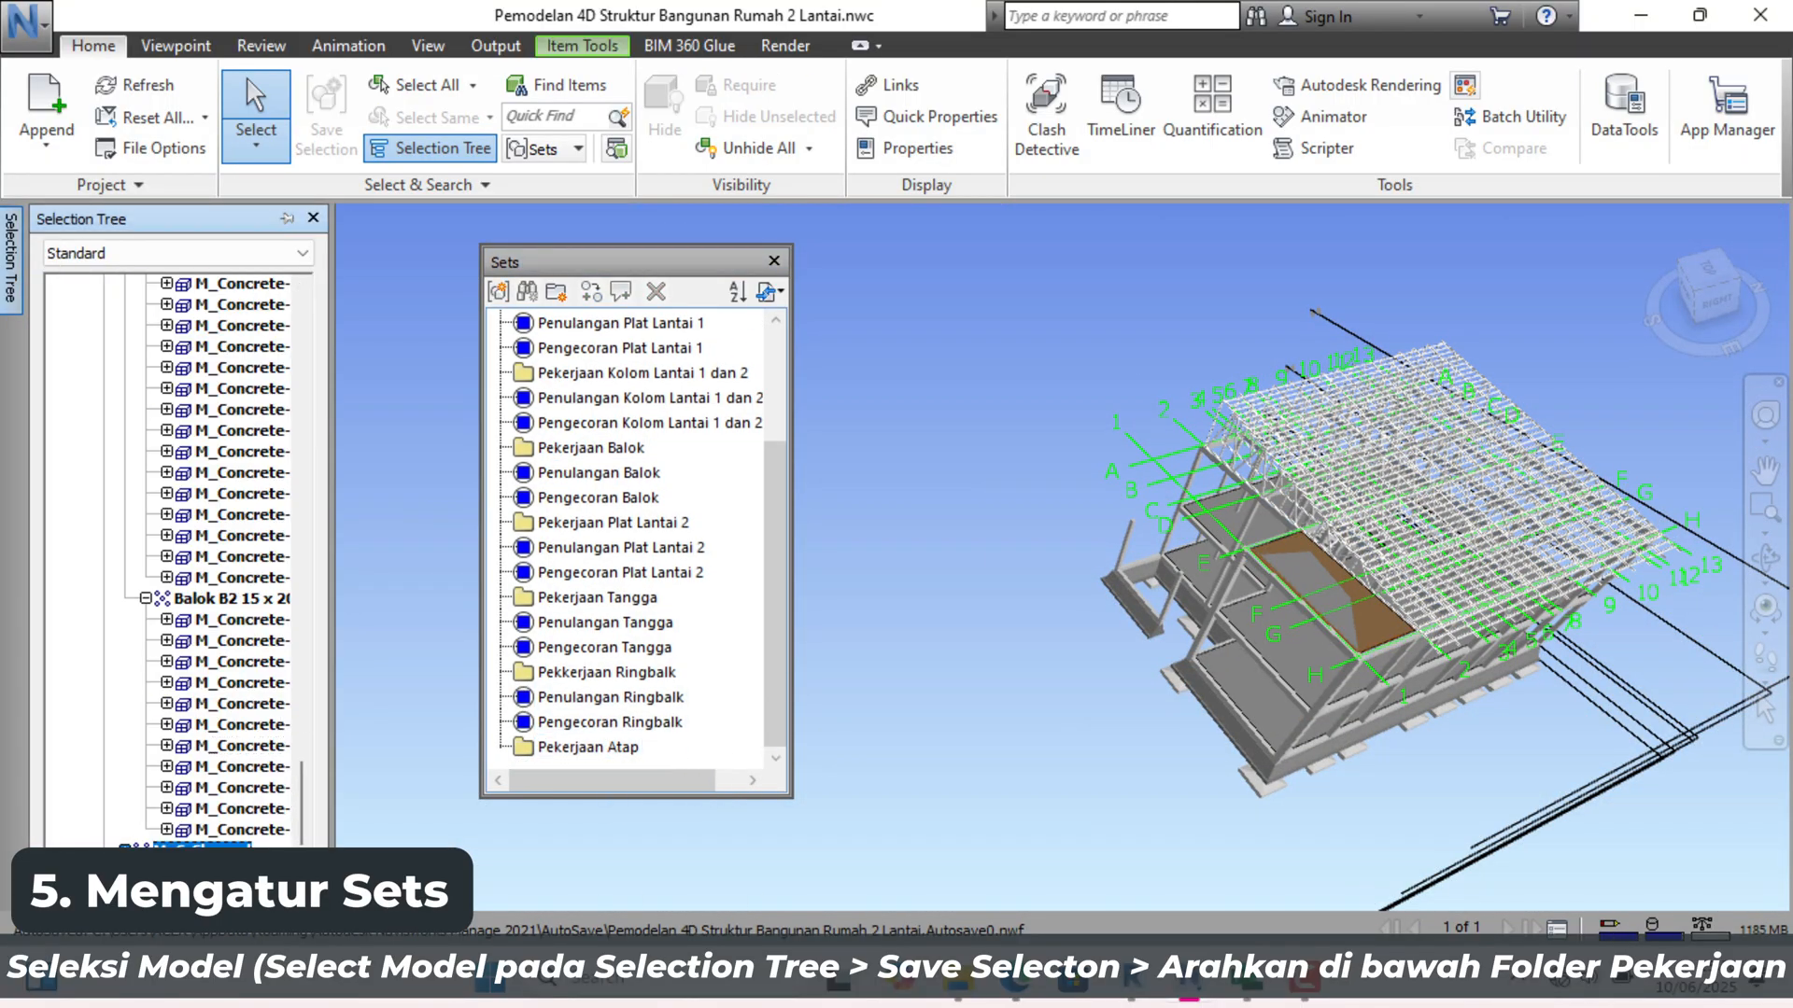
# Step: Save the roof structure as a selection set named "Pekerjaan Atap" beneath the folder of the same name
pyautogui.click(227, 698)
pyautogui.click(875, 399)
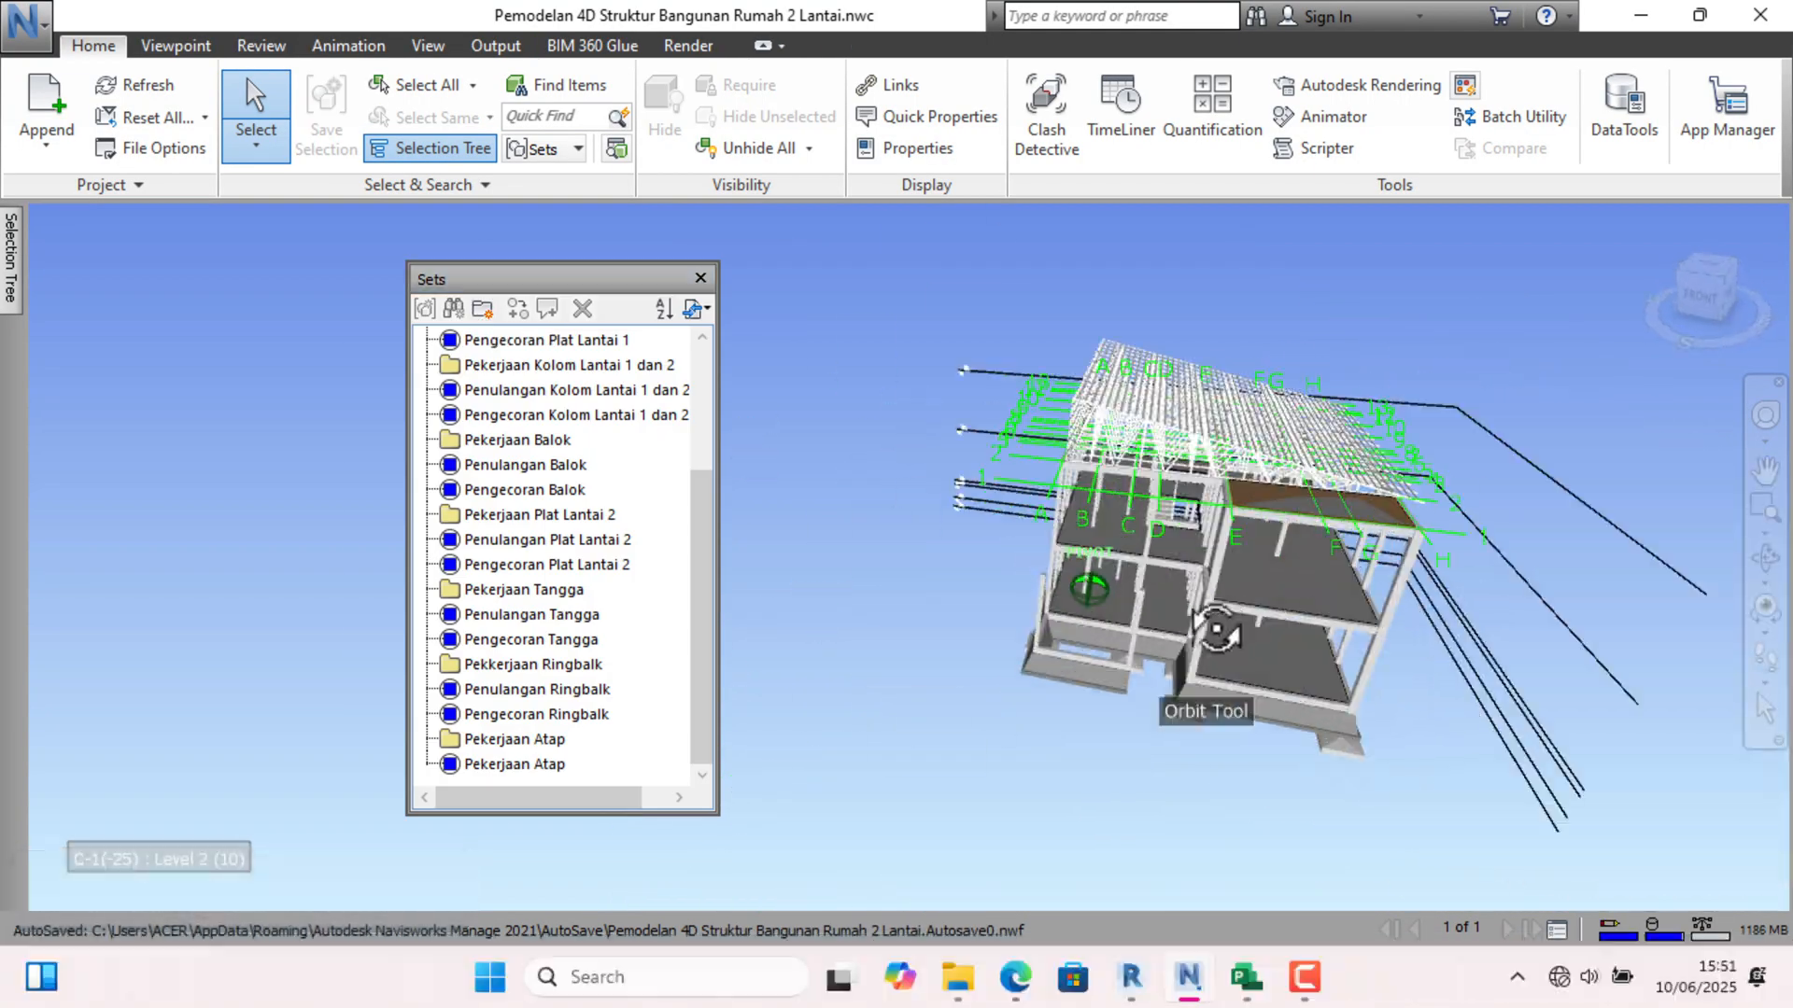
pyautogui.moveTo(1264, 632); pyautogui.dragTo(1316, 611)
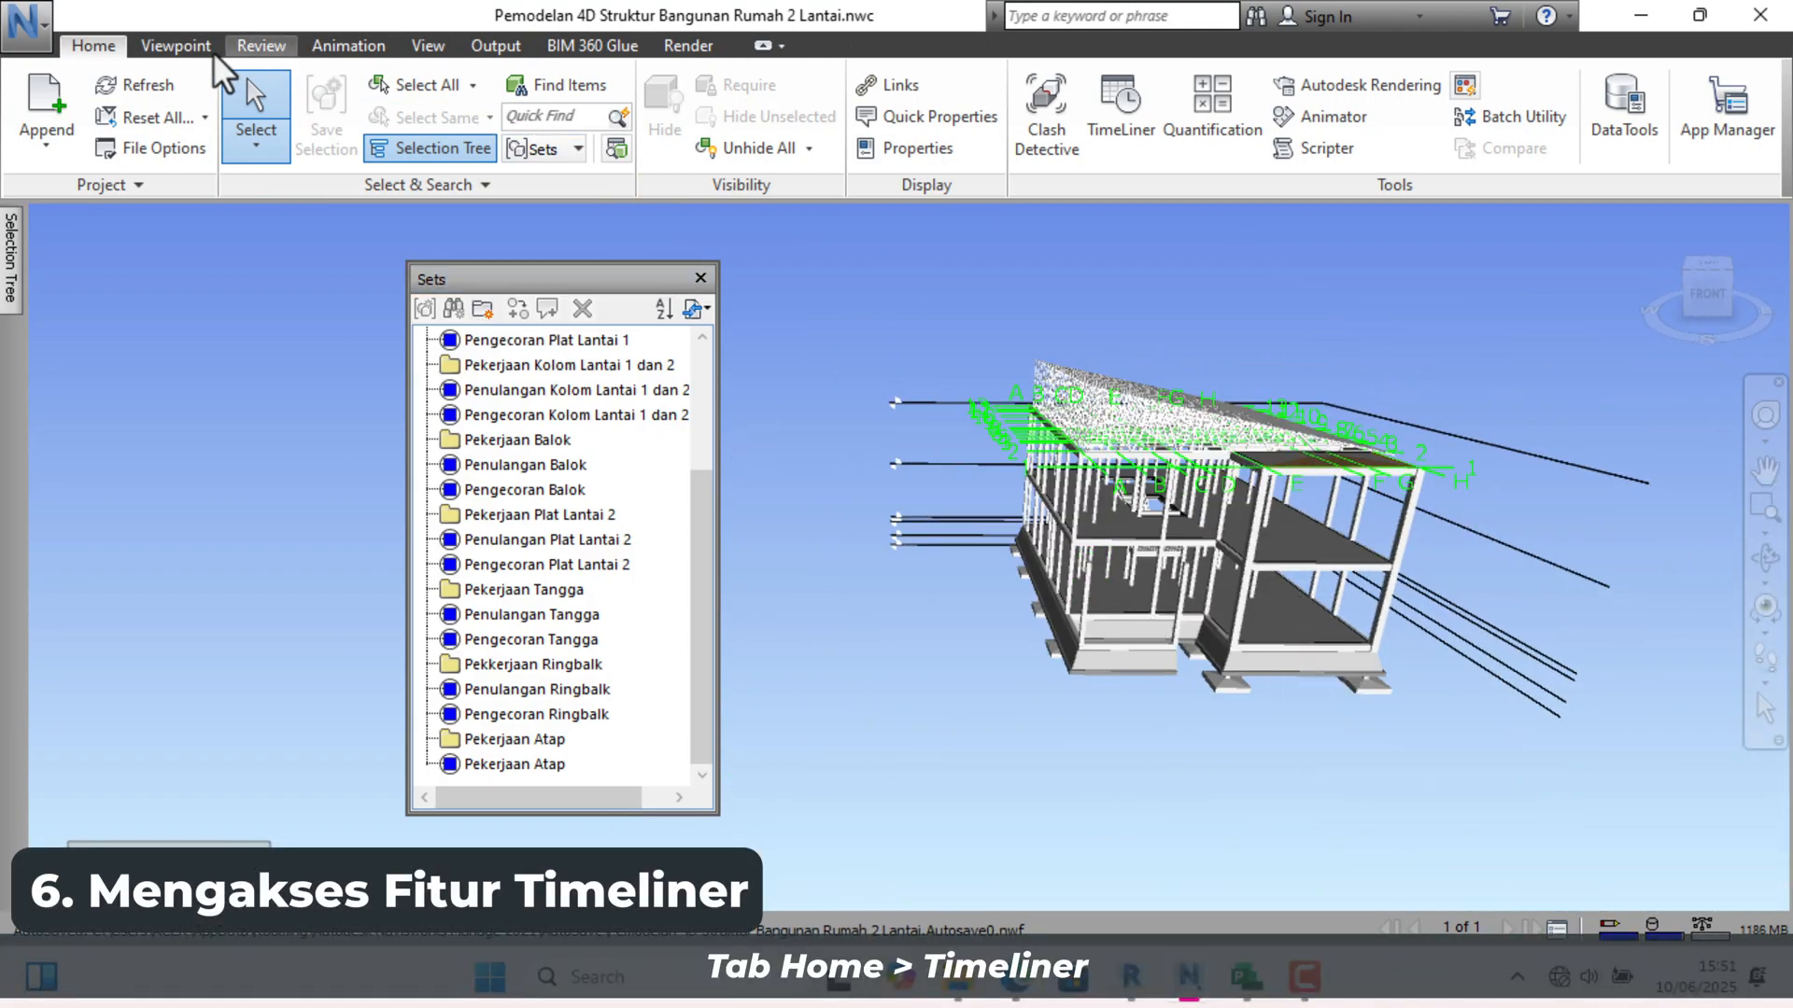
# Step: Show the TimeLiner data sources at a reduced panel height and close the Sets window
pyautogui.click(1118, 92)
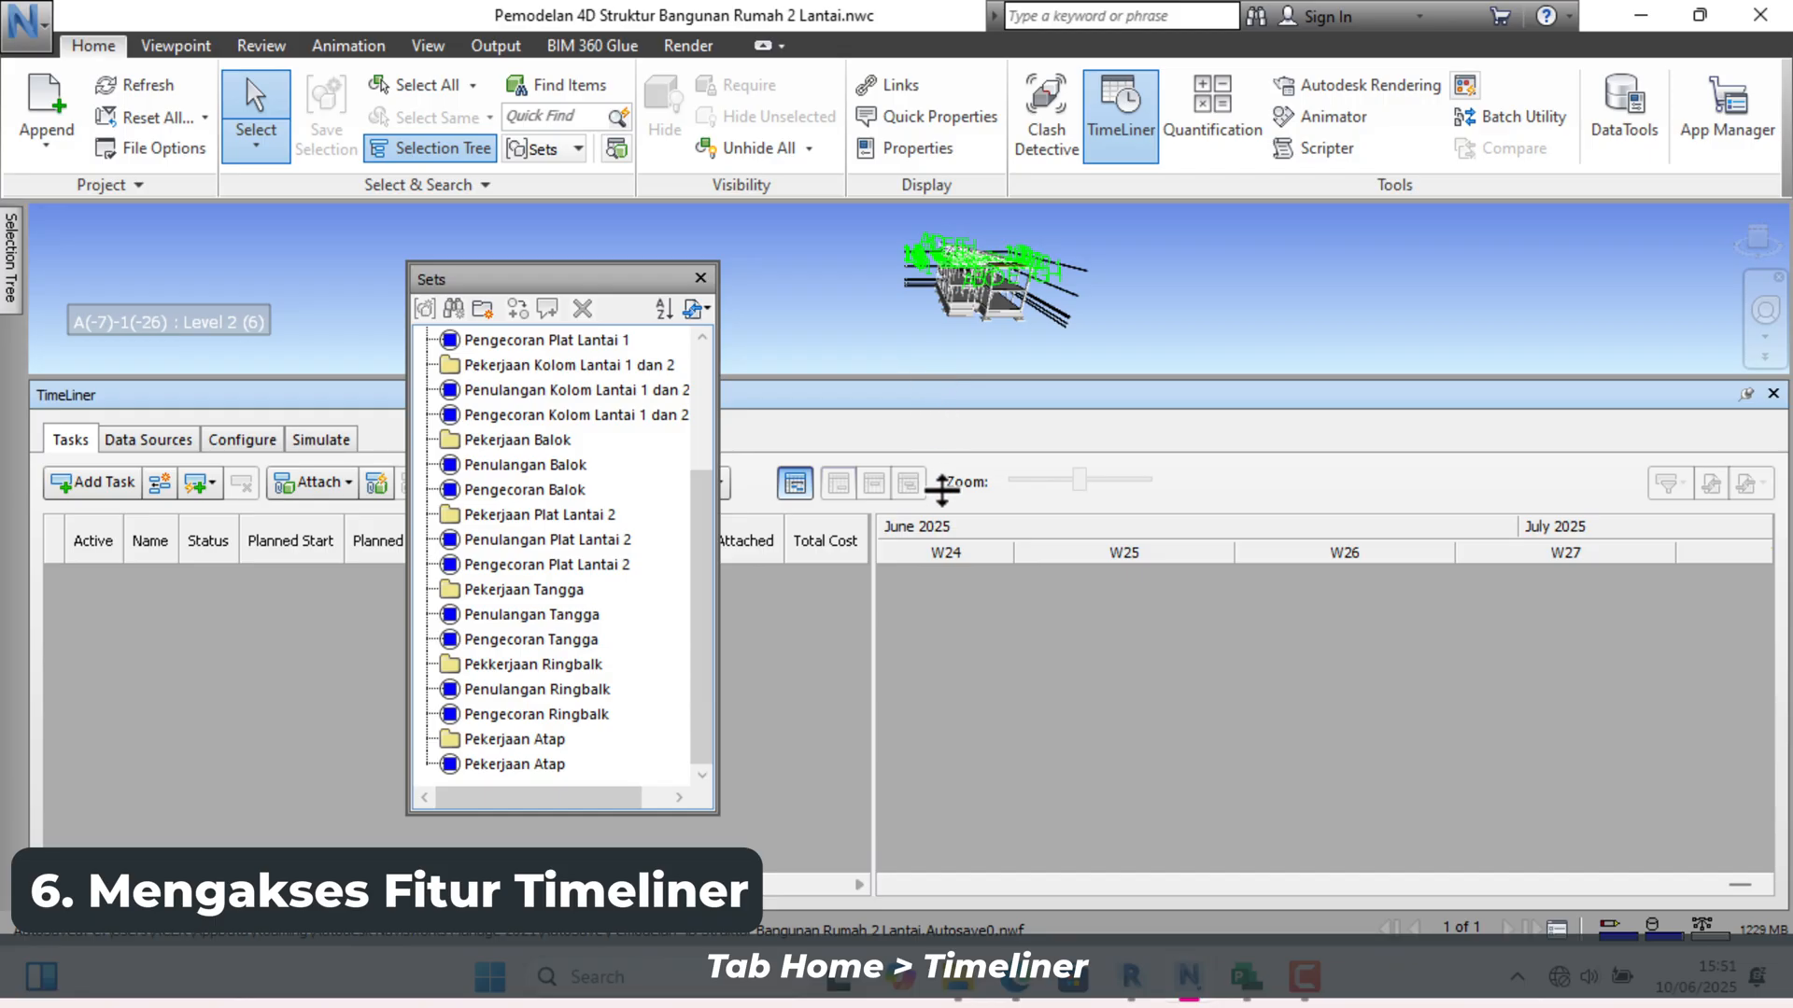
pyautogui.moveTo(942, 488); pyautogui.dragTo(940, 638)
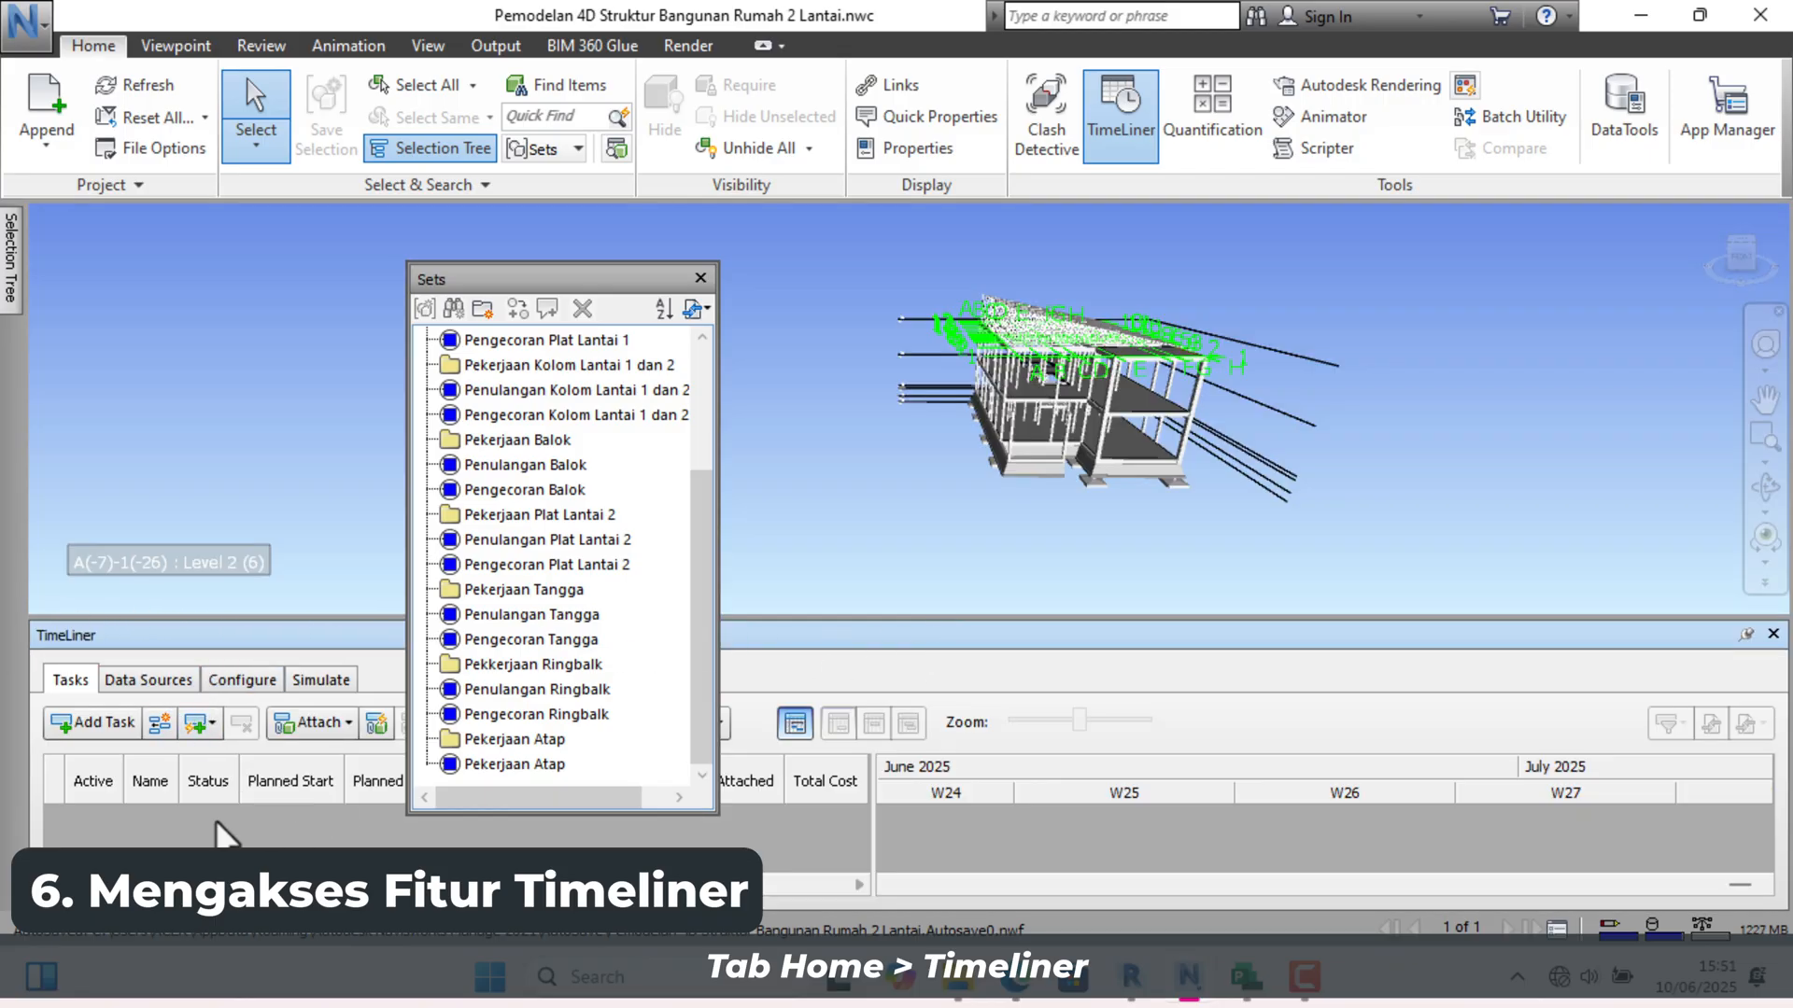
pyautogui.click(140, 680)
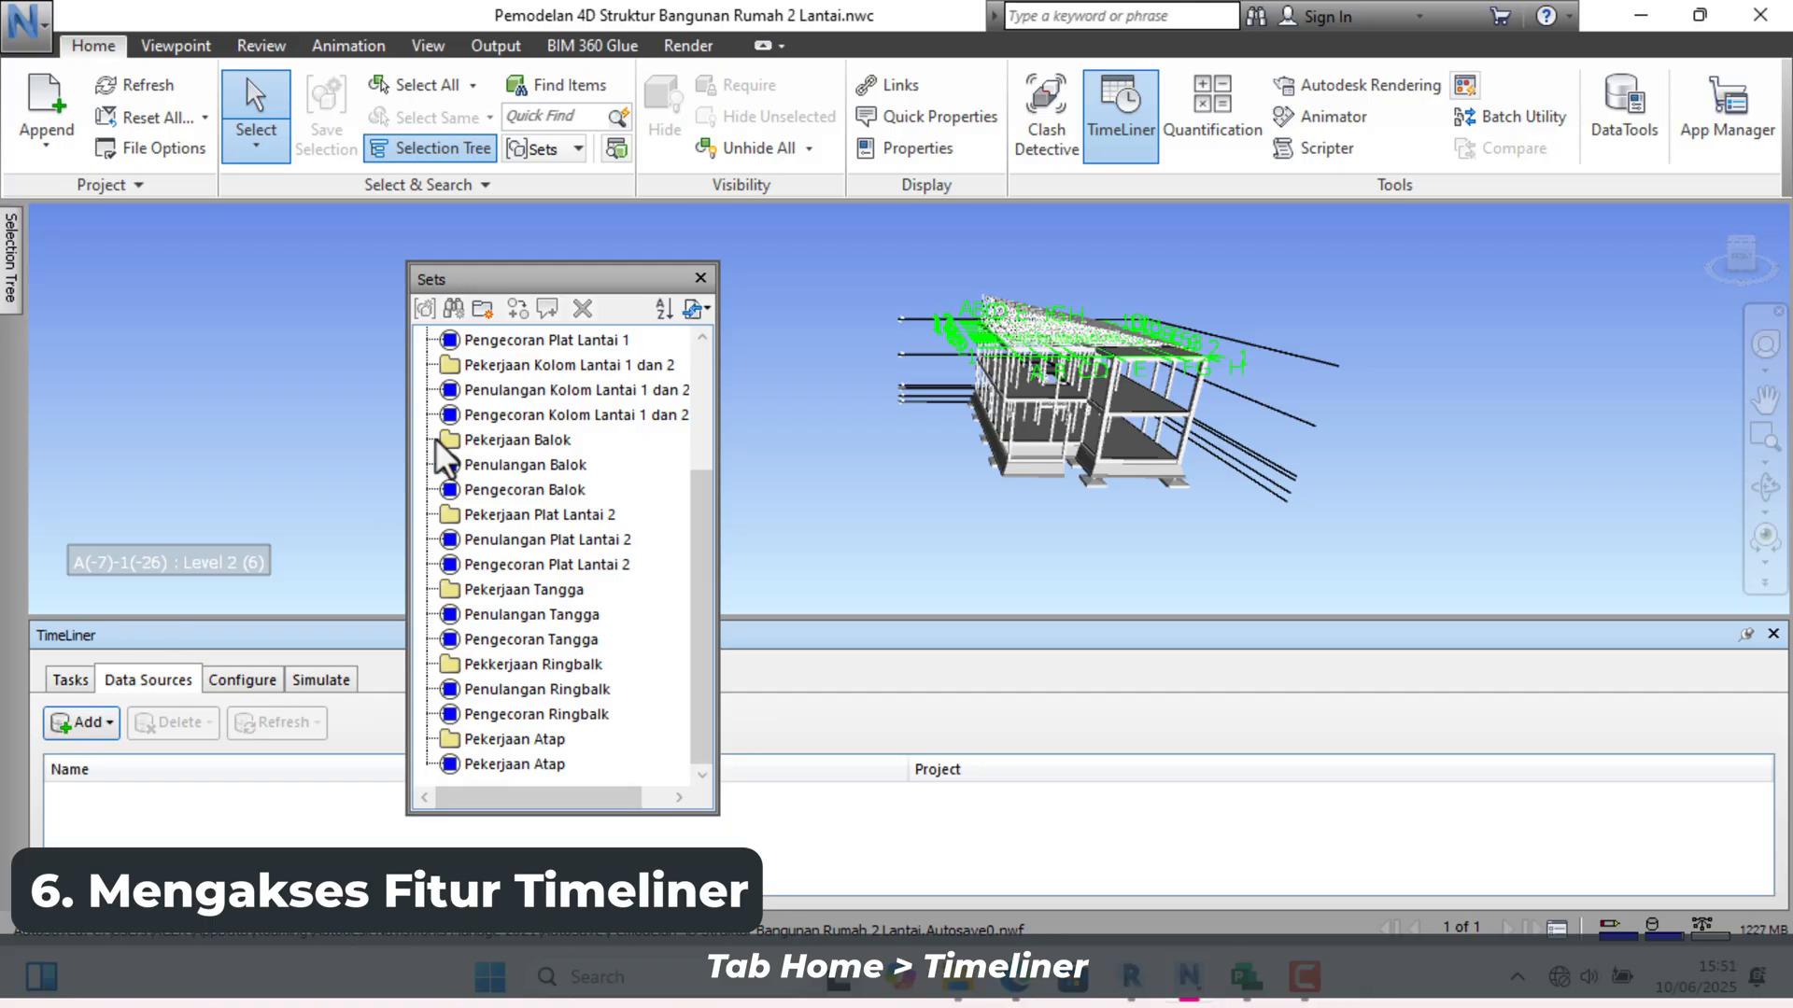
pyautogui.moveTo(602, 277); pyautogui.dragTo(1494, 187)
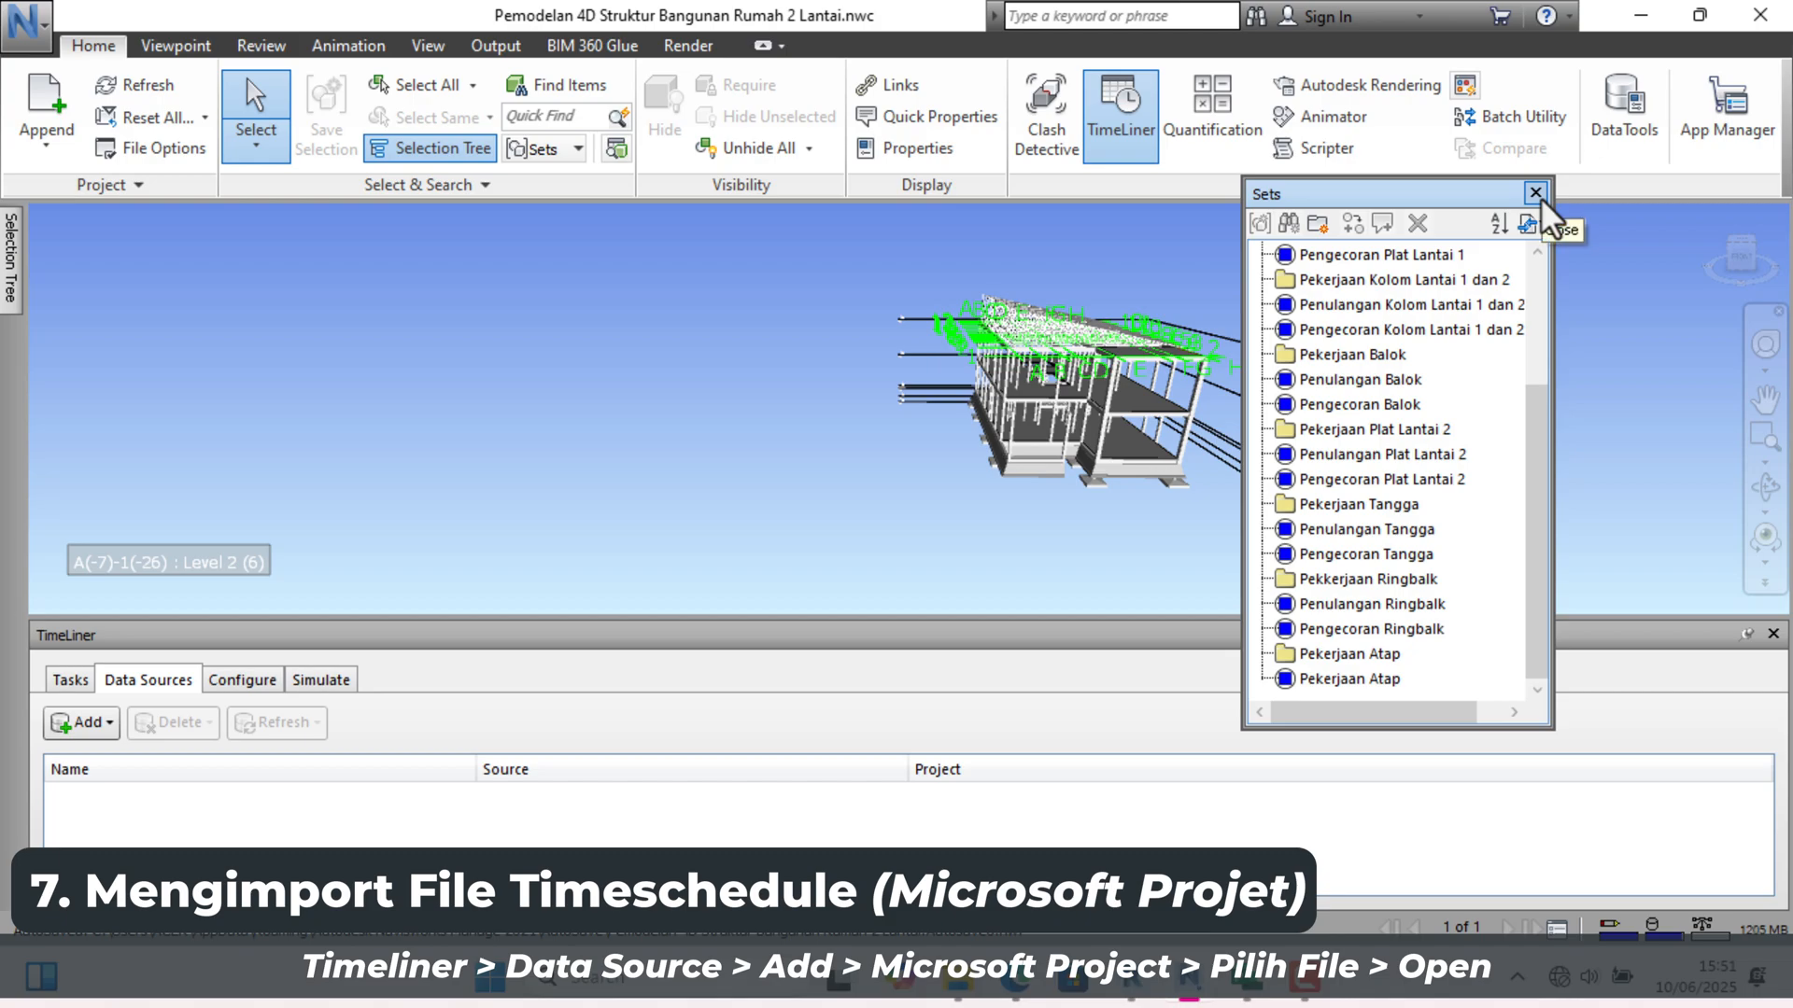
pyautogui.click(1536, 194)
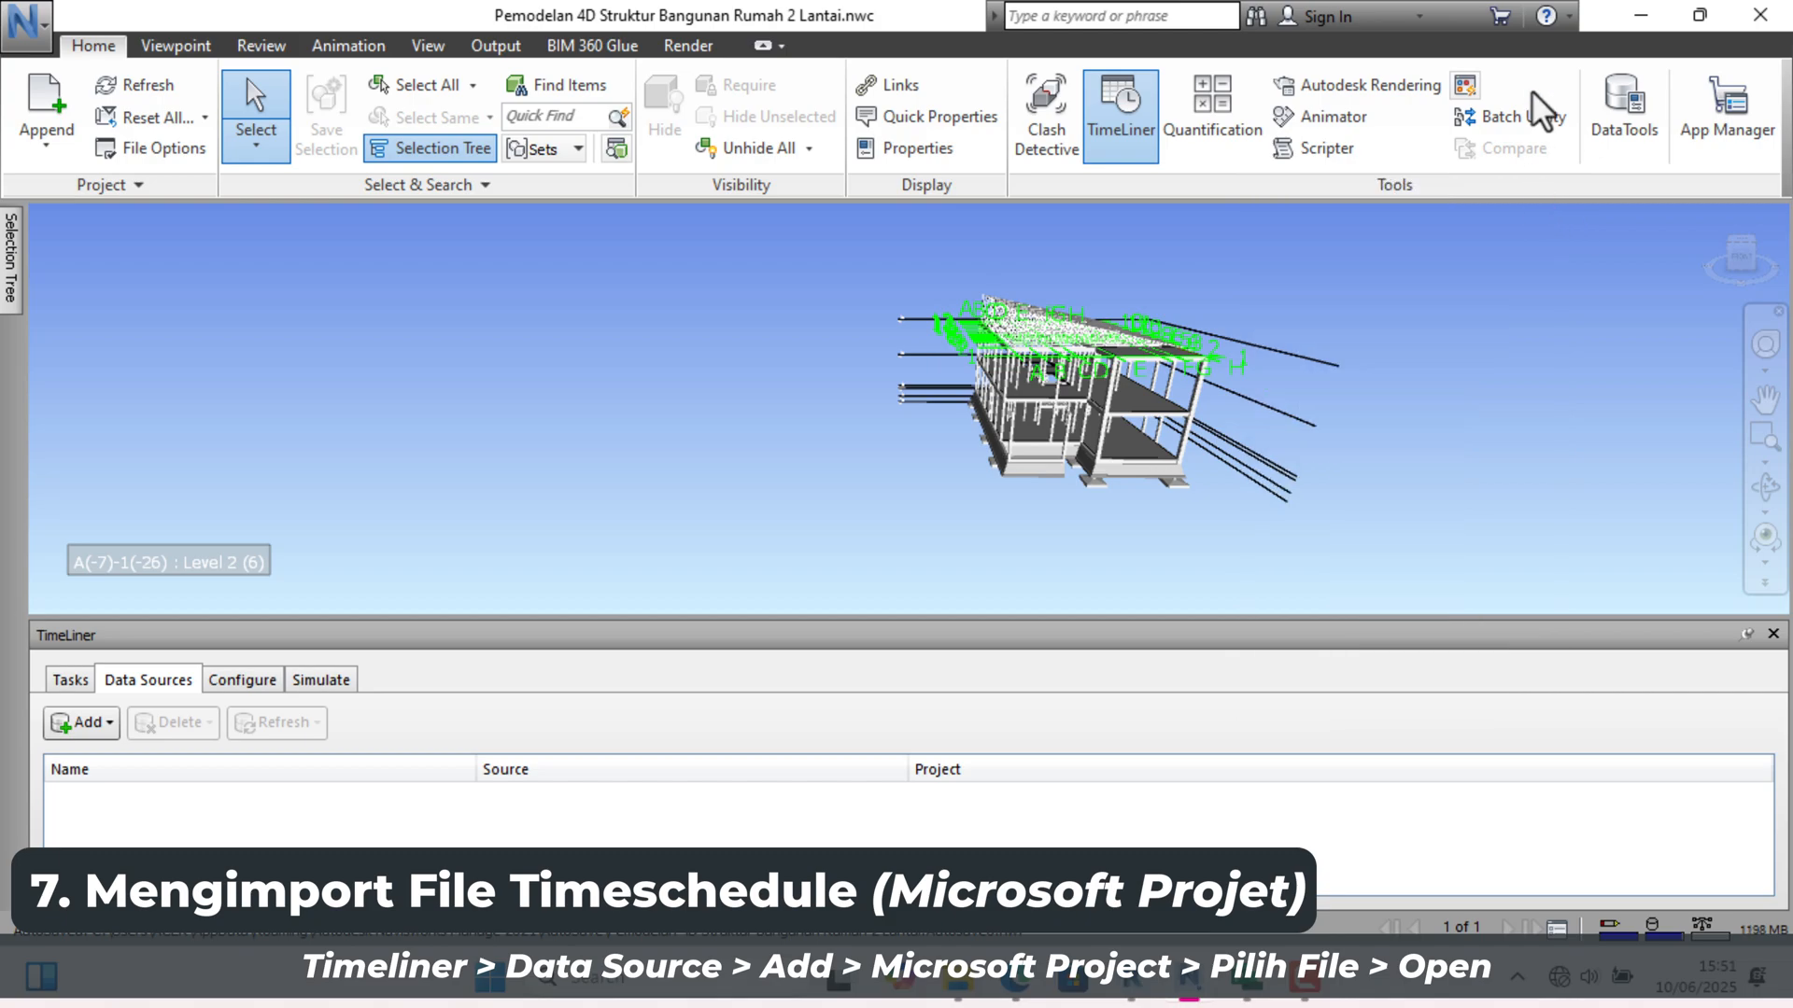
# Step: Add a Microsoft Project 2007-2013 data source from the file "project struktur 2 lantai"
pyautogui.click(106, 723)
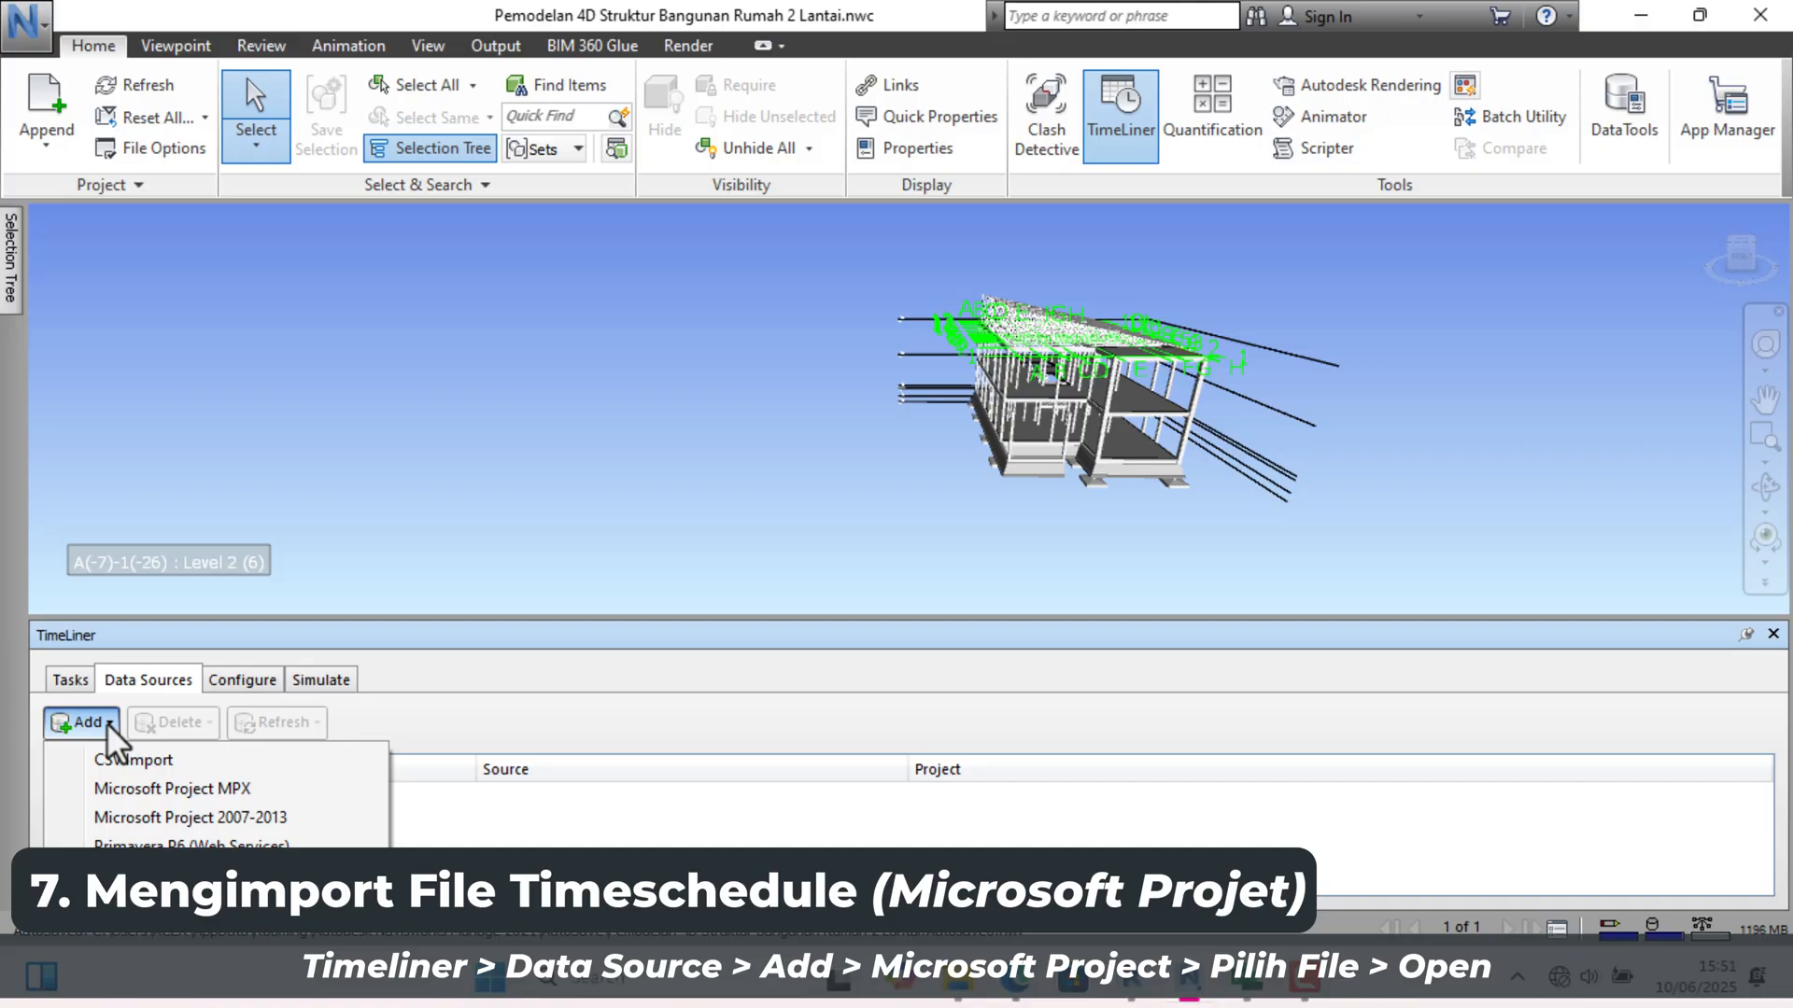
pyautogui.click(162, 809)
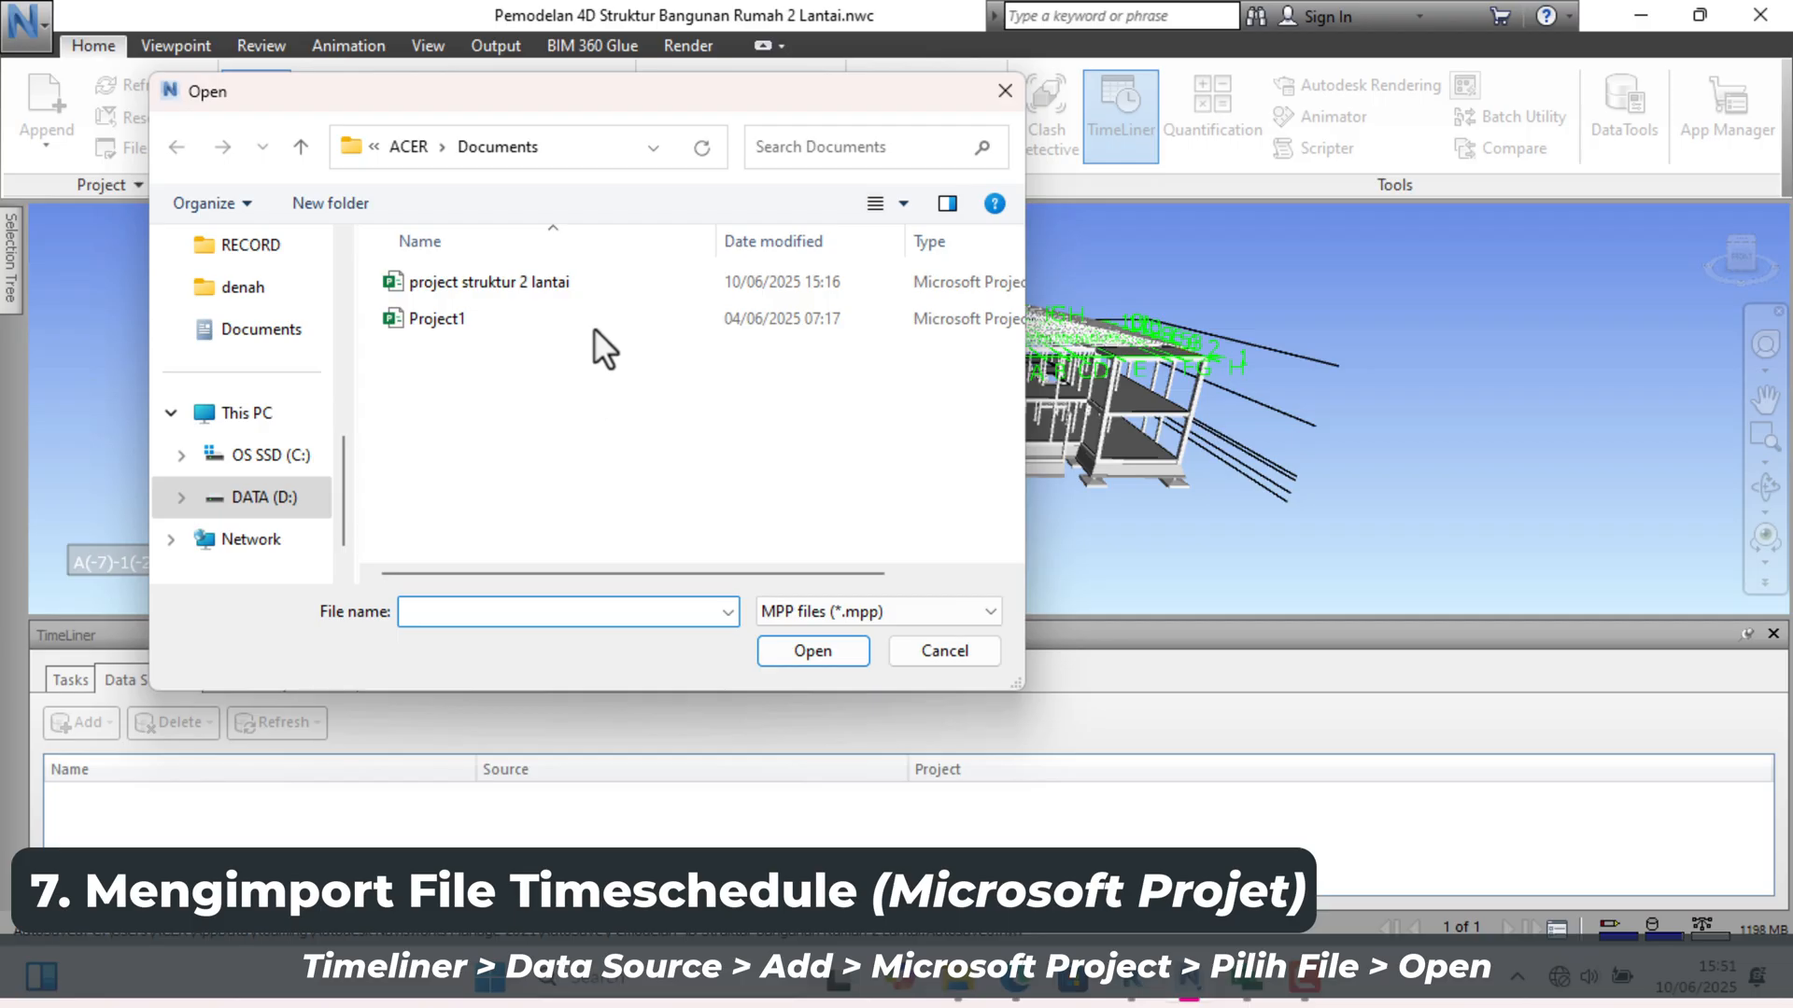
pyautogui.click(591, 277)
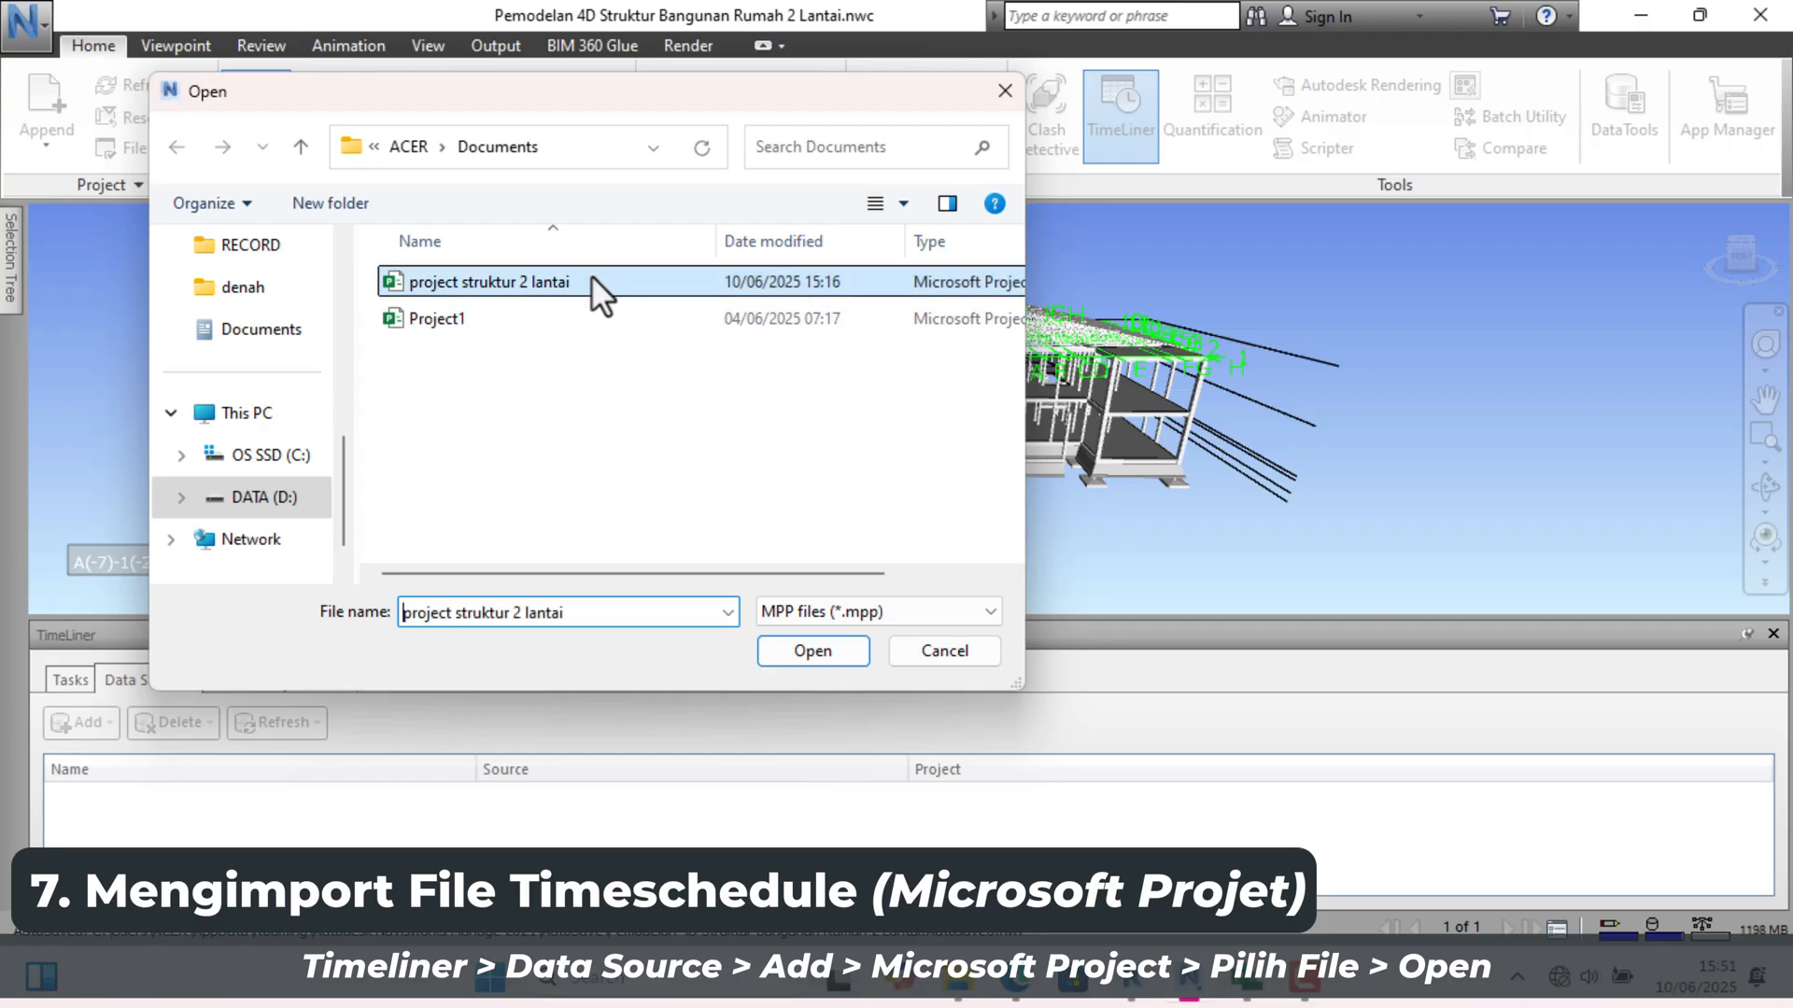
pyautogui.click(846, 646)
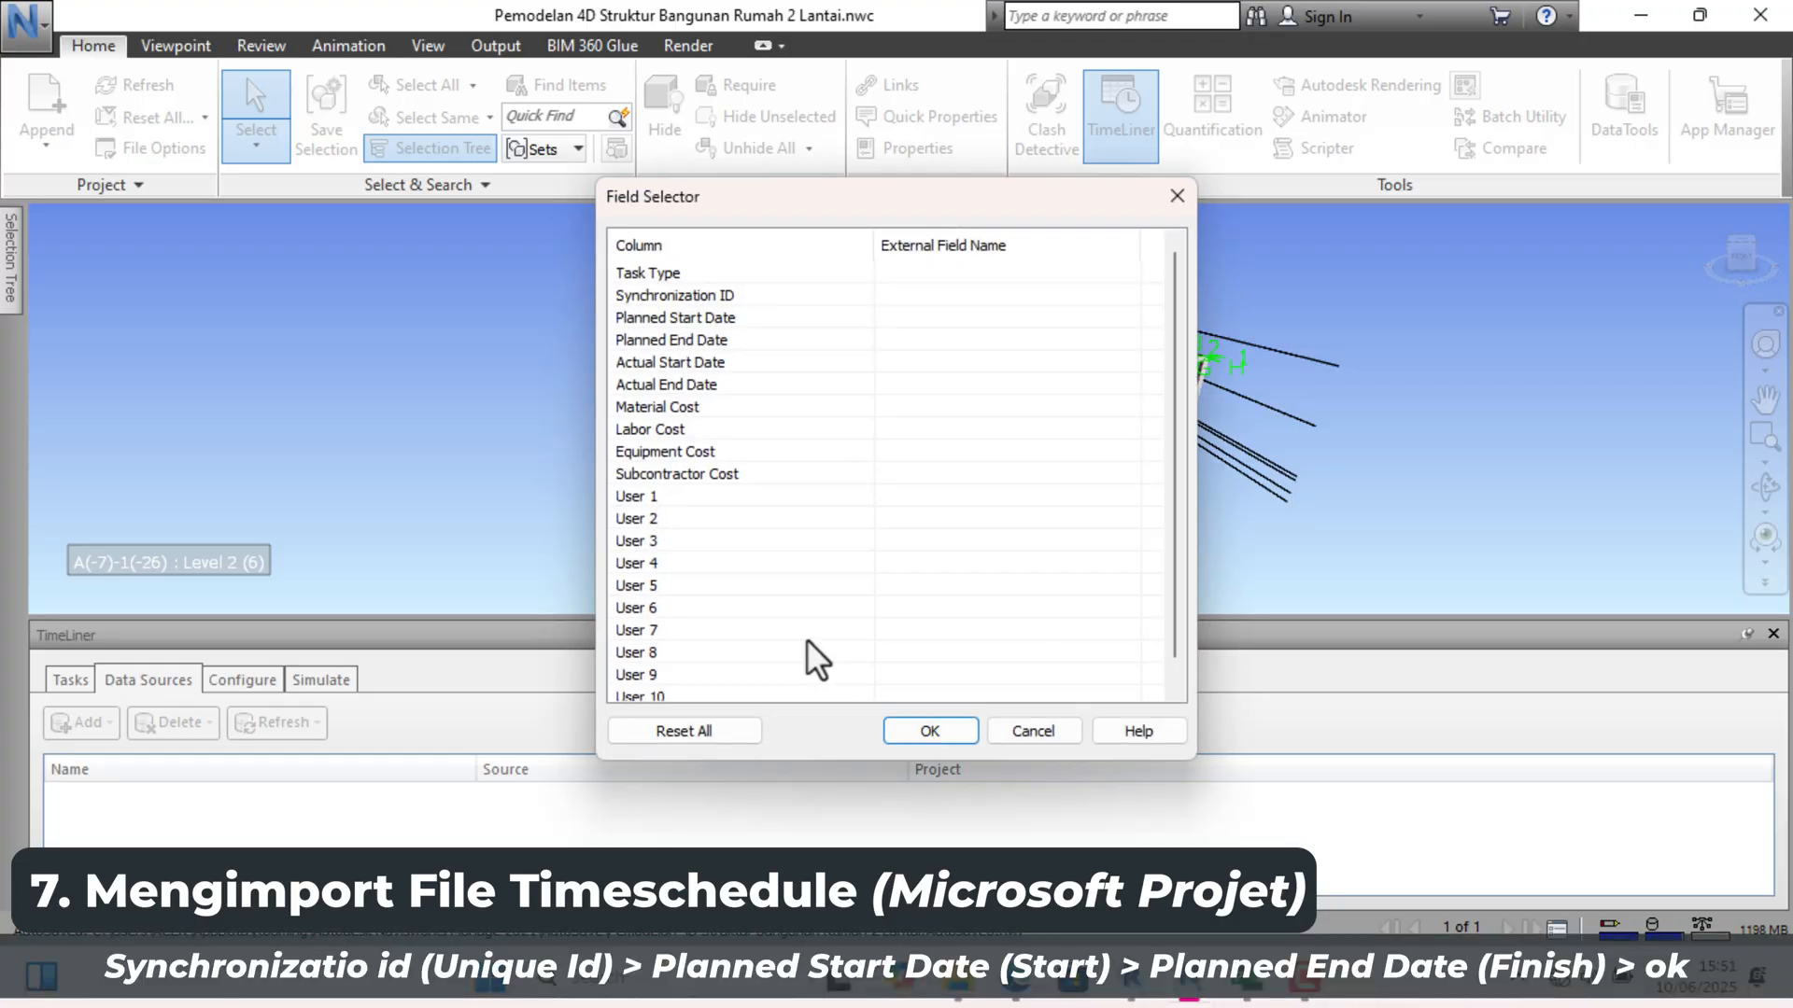
# Step: Map the Synchronization ID column to Unique ID and Planned Start Date to Start
pyautogui.click(1095, 277)
pyautogui.click(1109, 276)
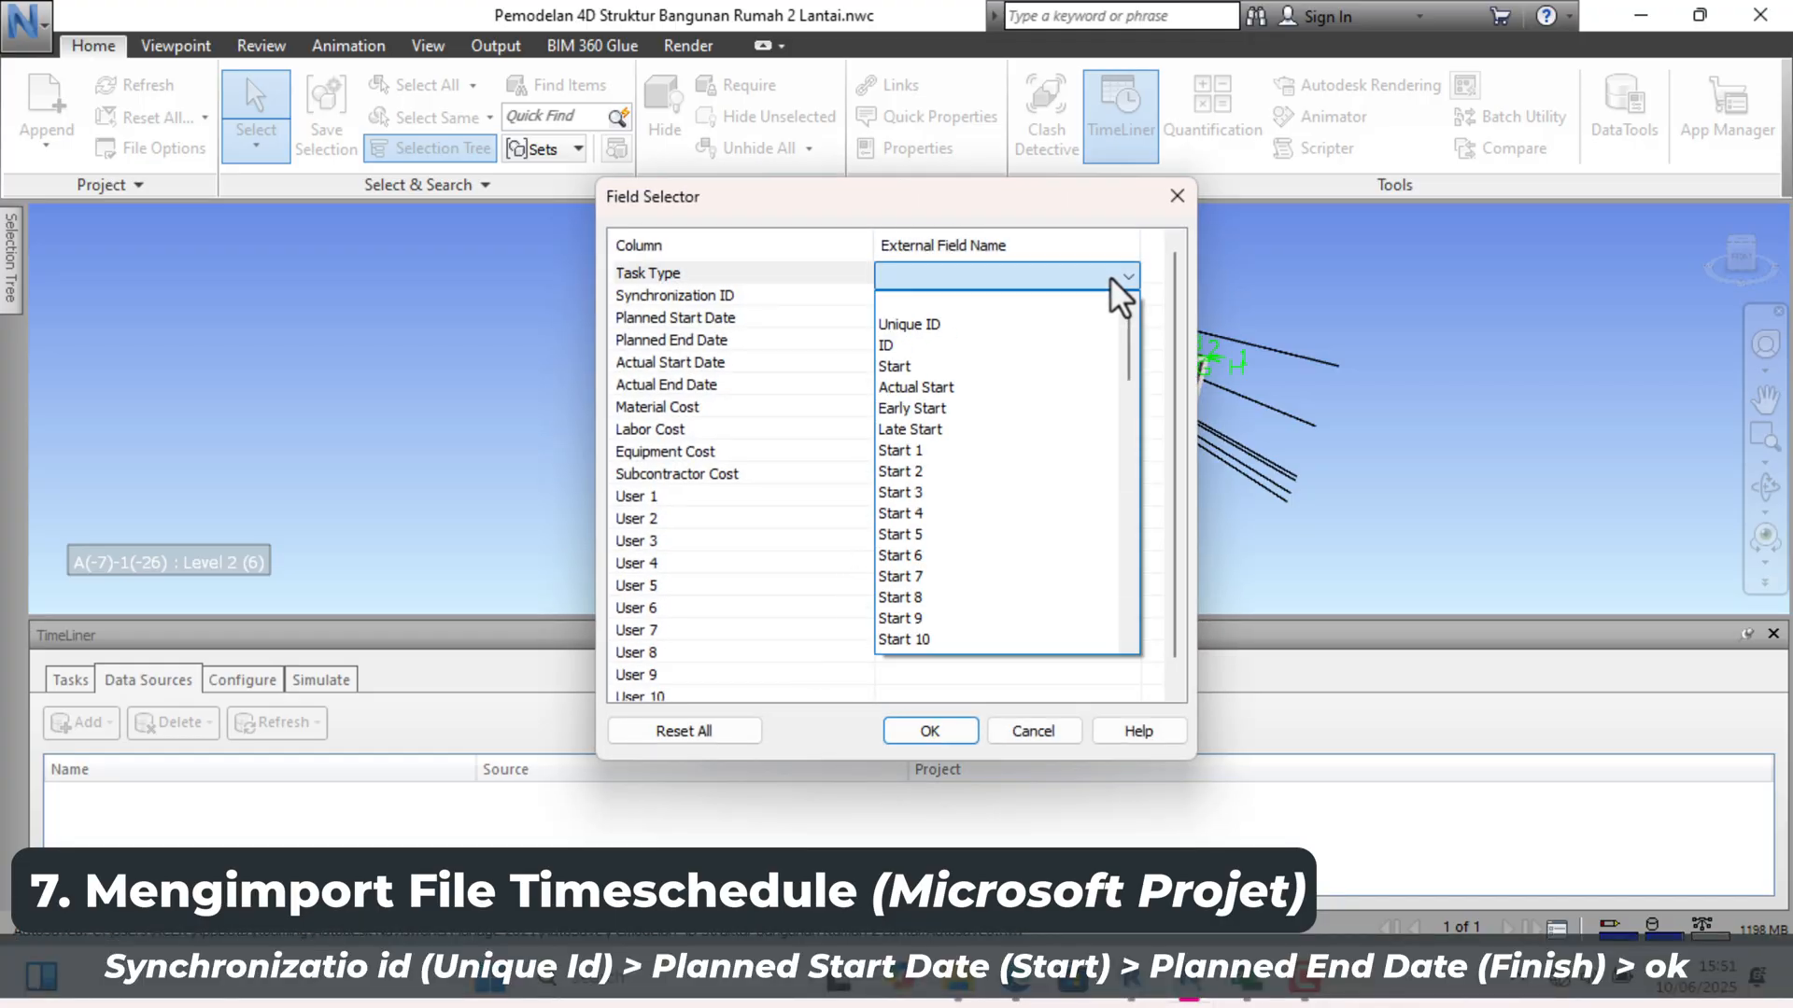
pyautogui.click(1115, 272)
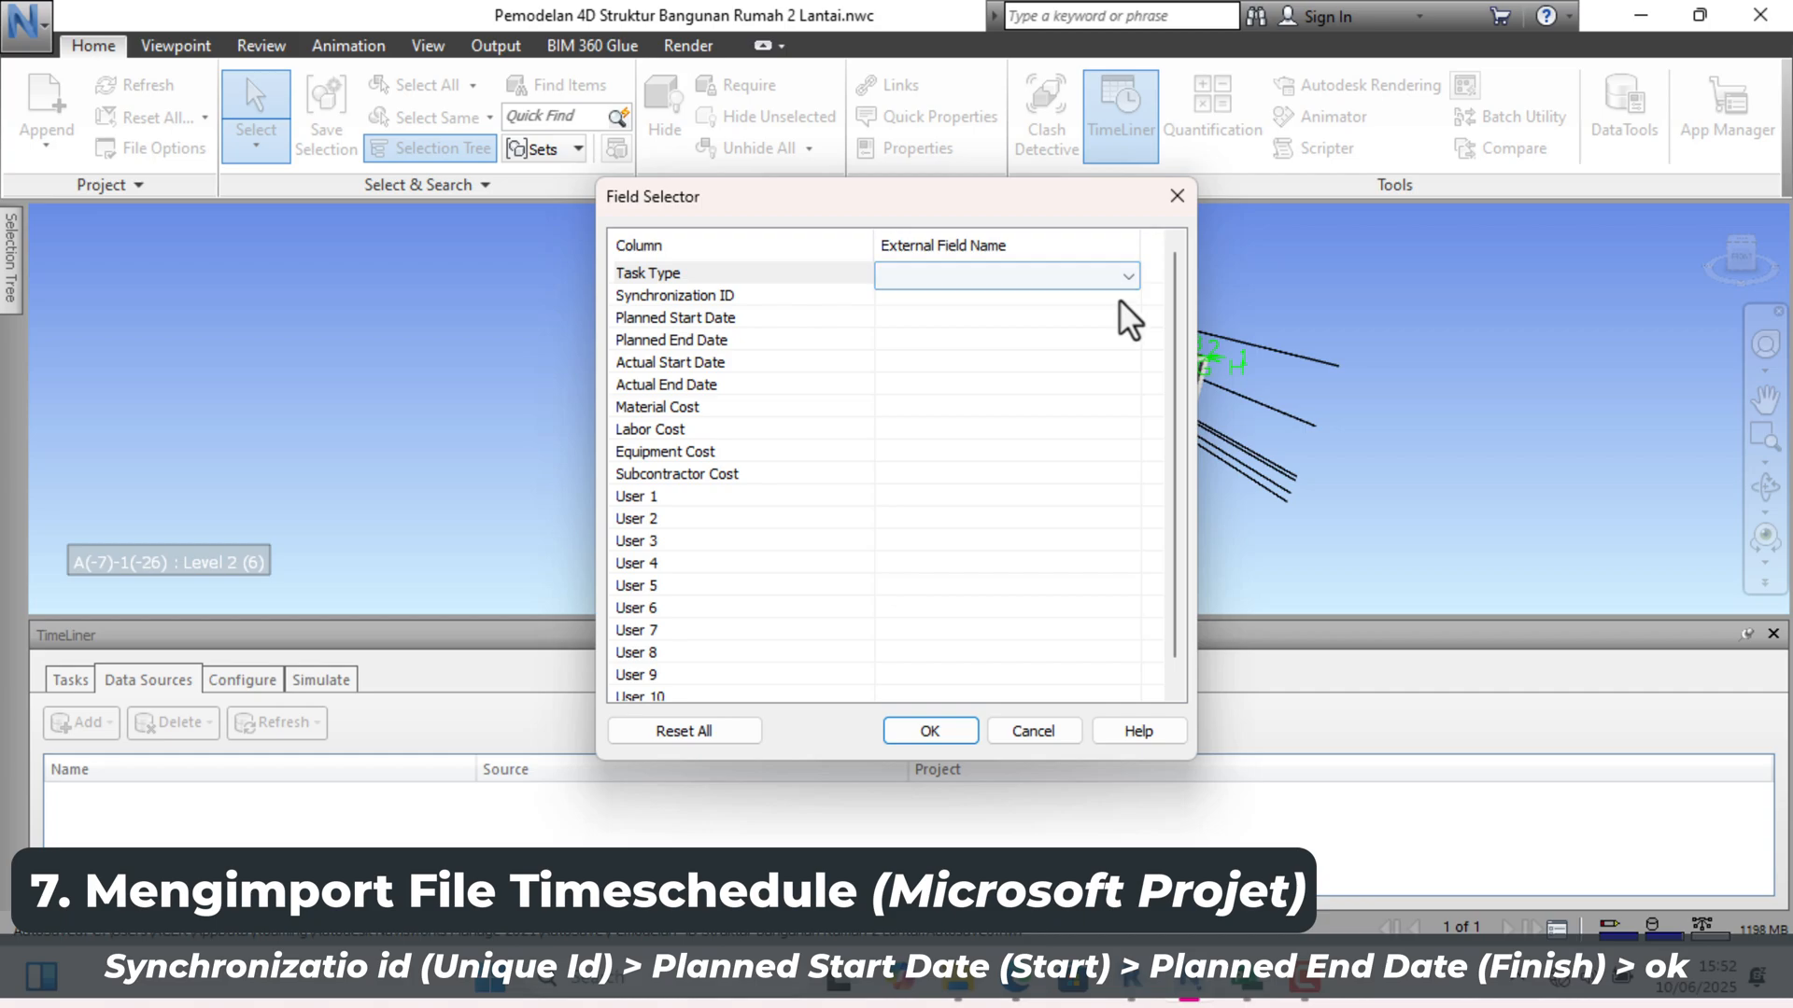
pyautogui.click(1121, 299)
pyautogui.click(1122, 298)
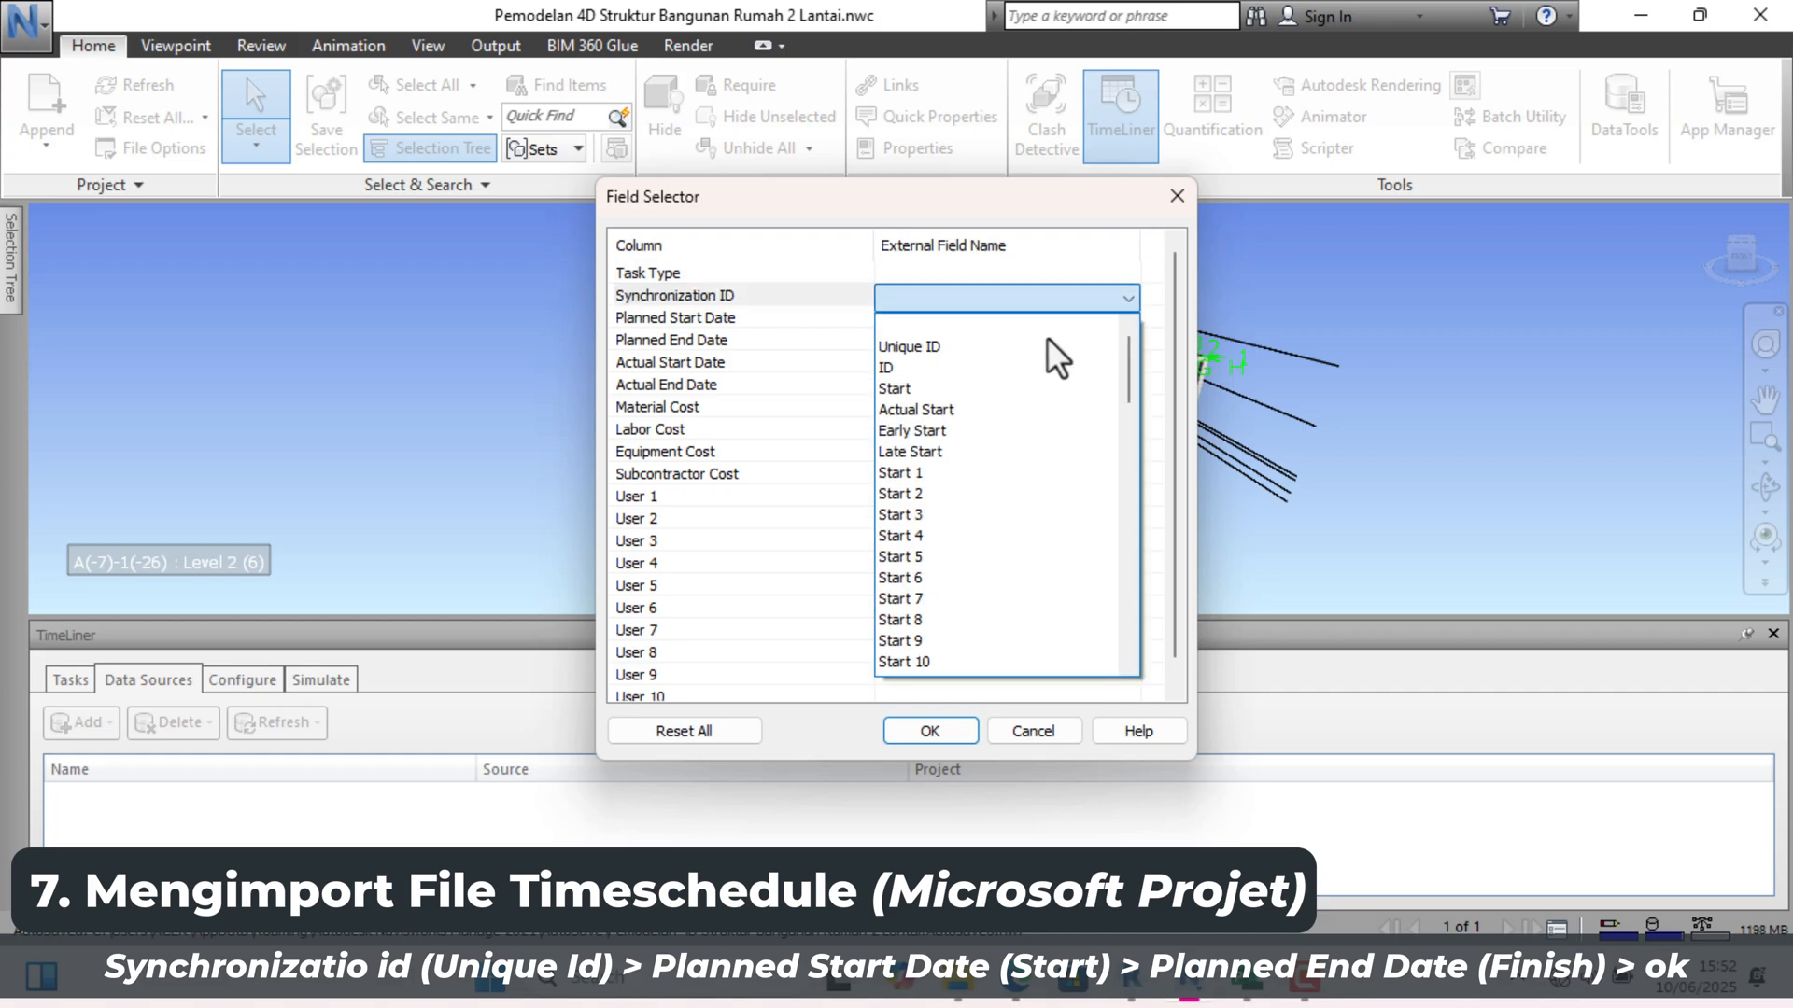
pyautogui.click(1044, 346)
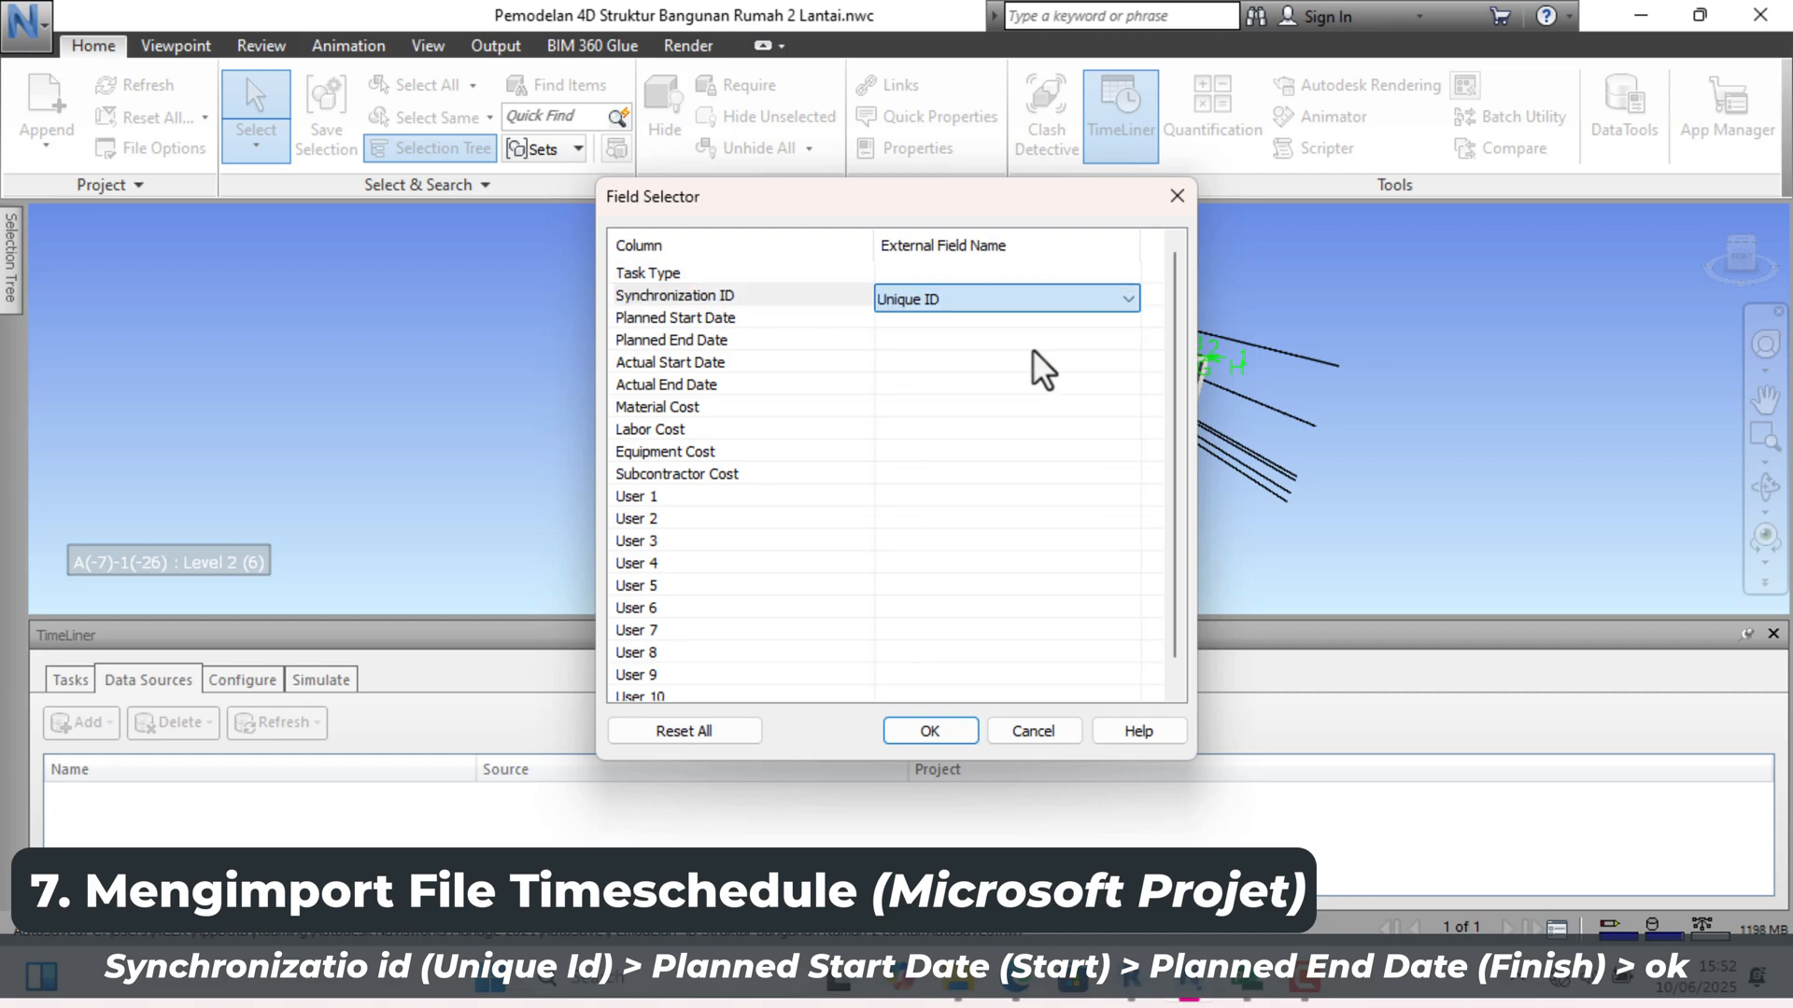
pyautogui.click(1128, 323)
pyautogui.click(1083, 324)
pyautogui.click(912, 409)
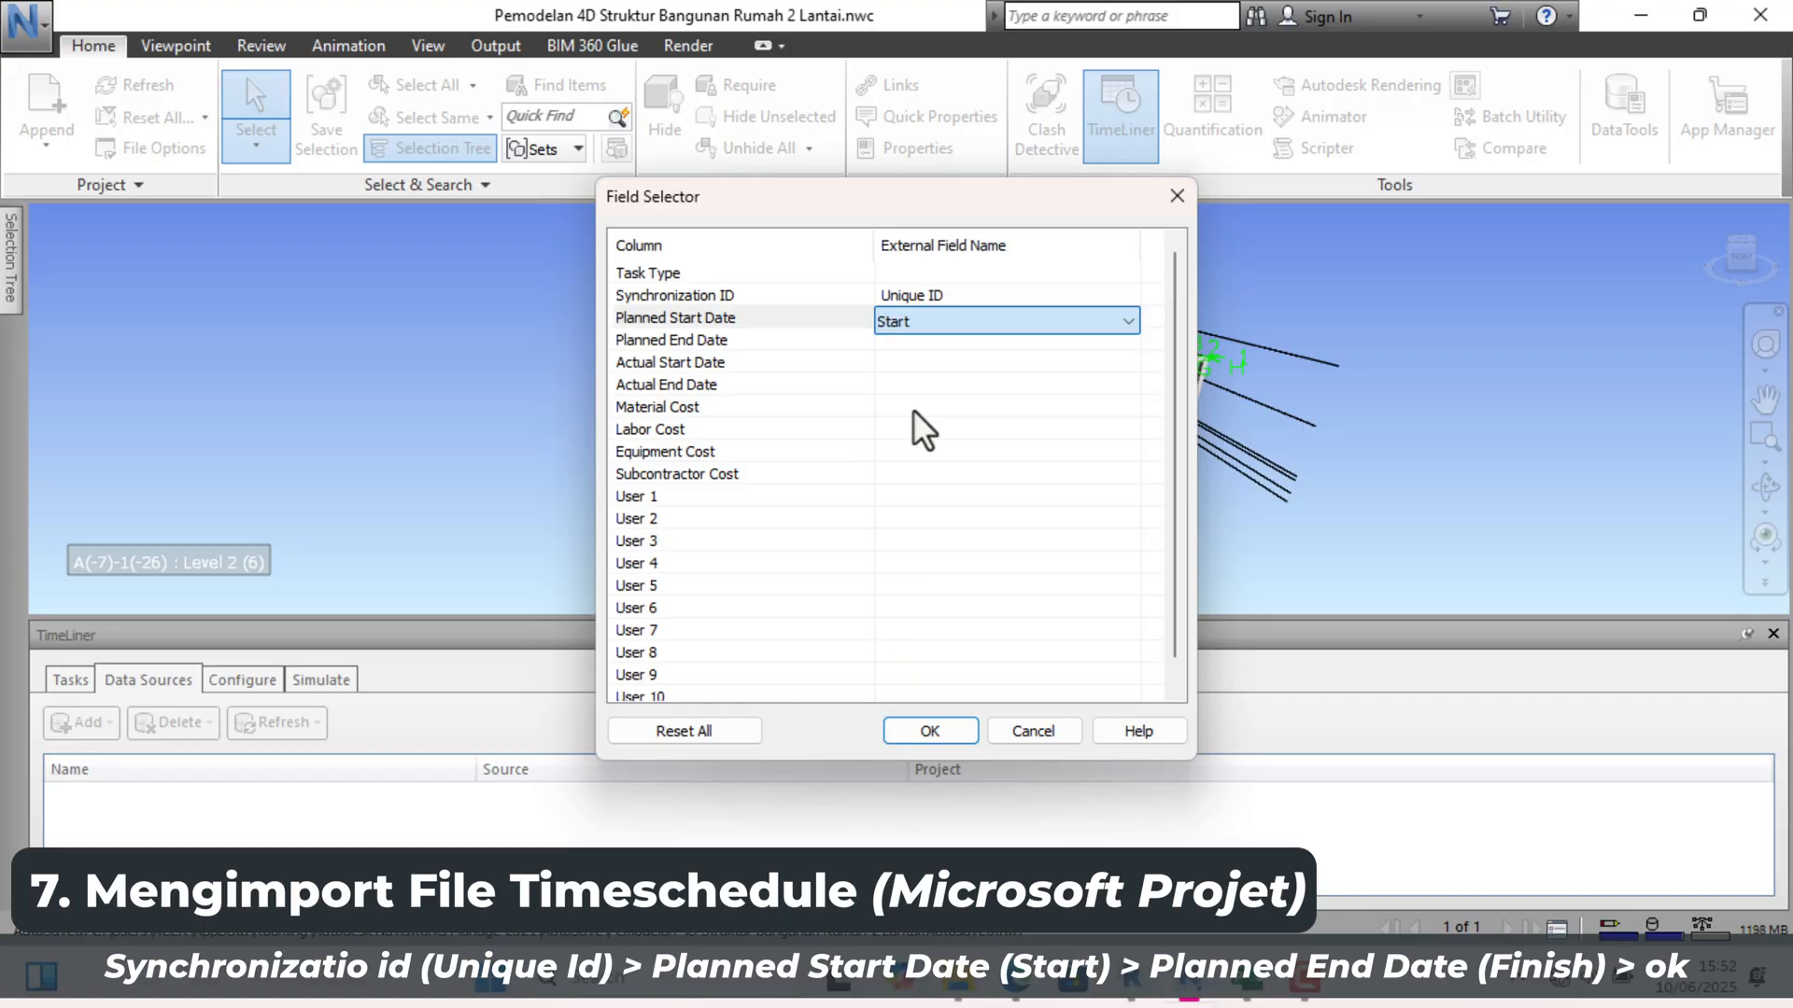
# Step: Map the Planned End Date column to Finish and accept the field mapping
pyautogui.click(1127, 341)
pyautogui.click(1128, 342)
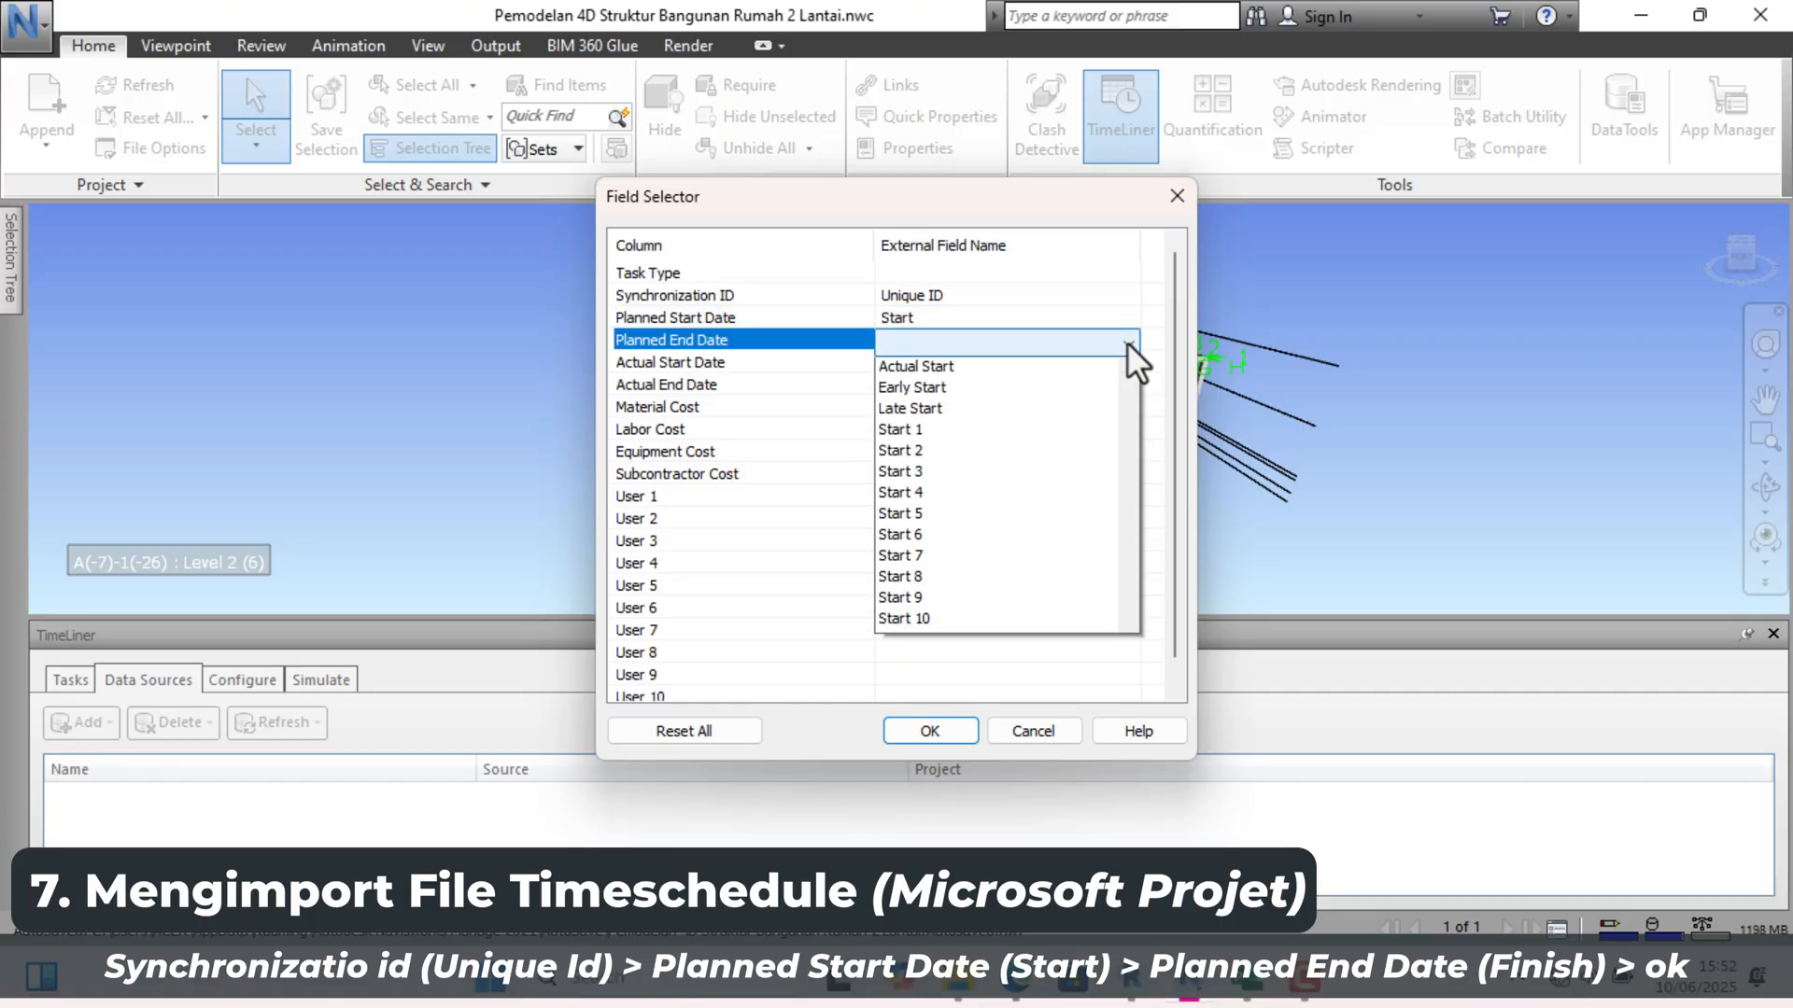
pyautogui.scroll(-10, 916, 579)
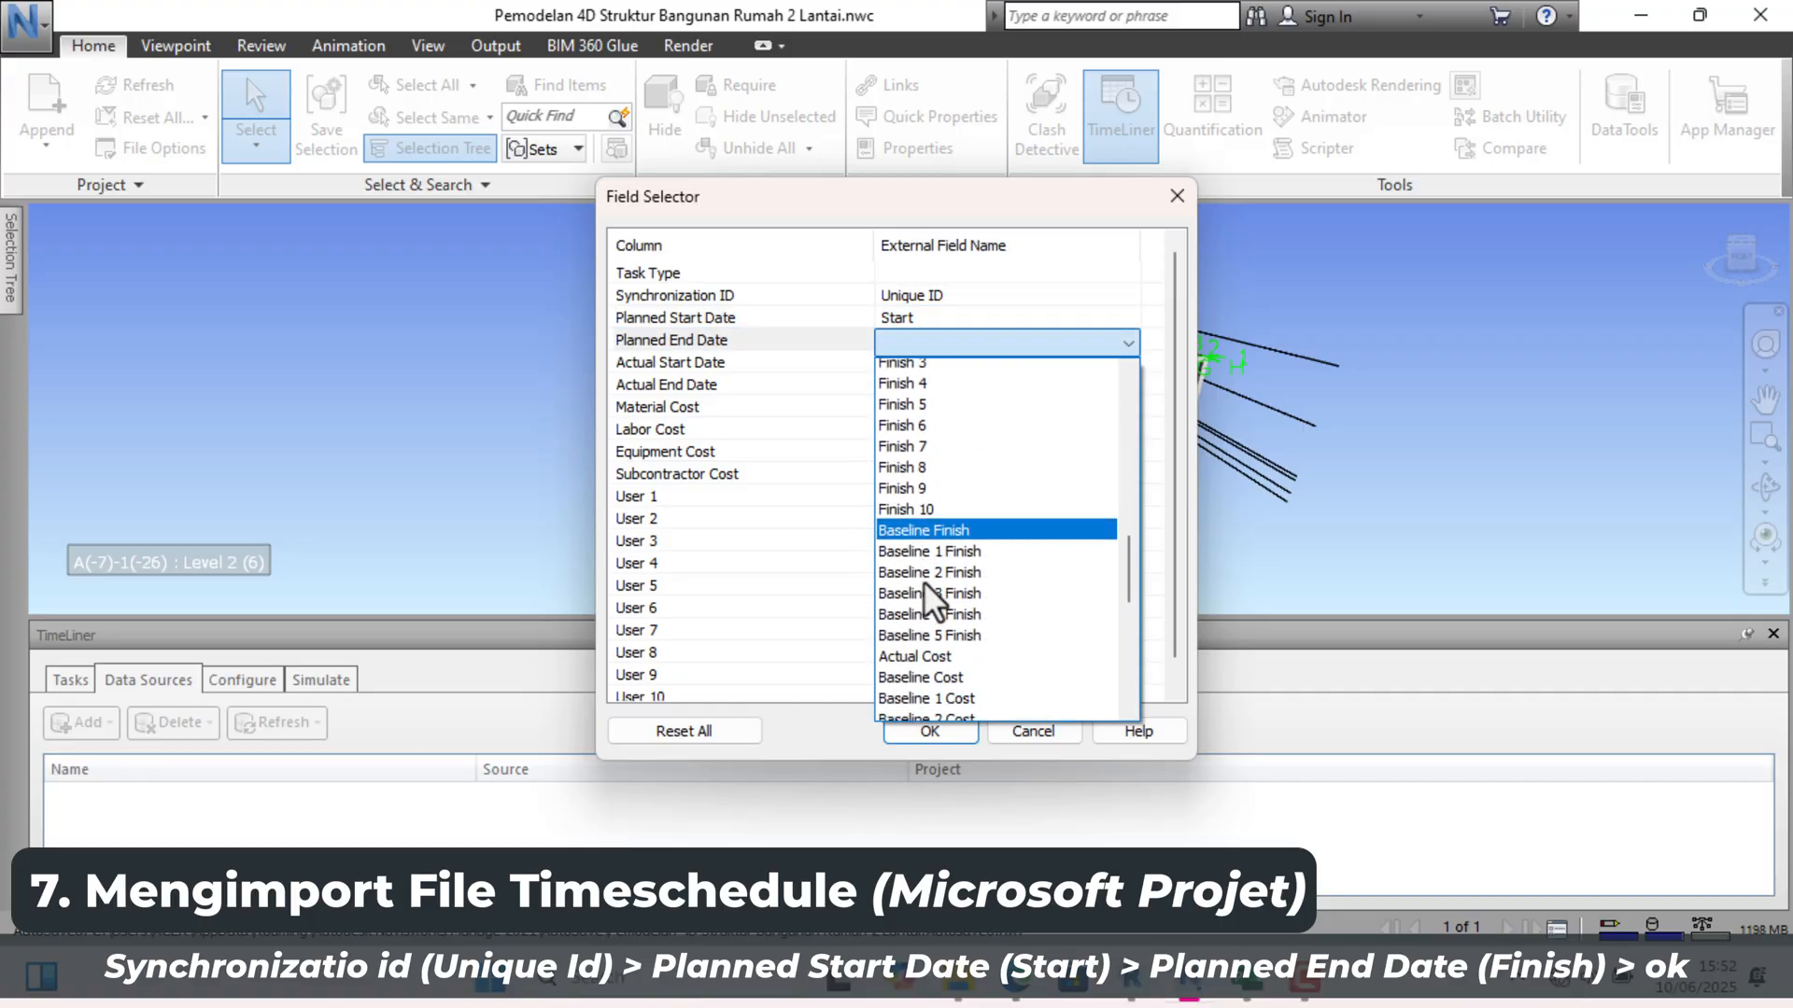
pyautogui.scroll(-4, 923, 581)
pyautogui.scroll(5, 922, 580)
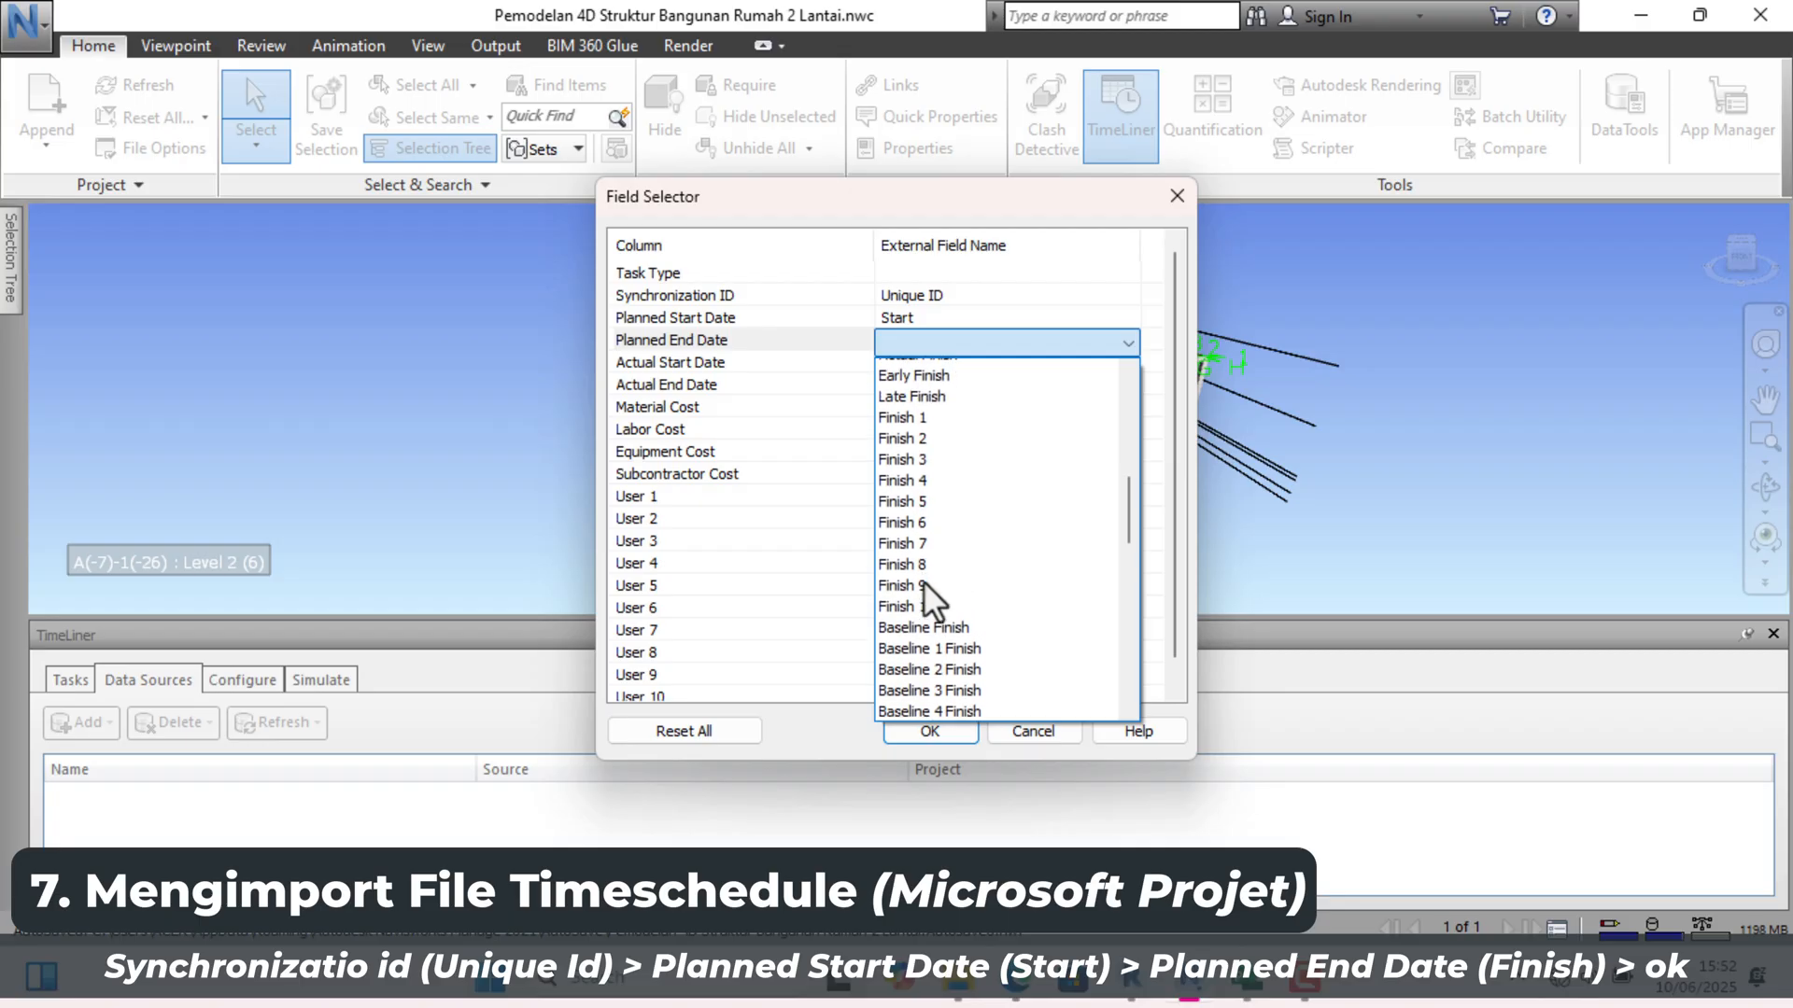
pyautogui.scroll(4, 923, 581)
pyautogui.click(928, 405)
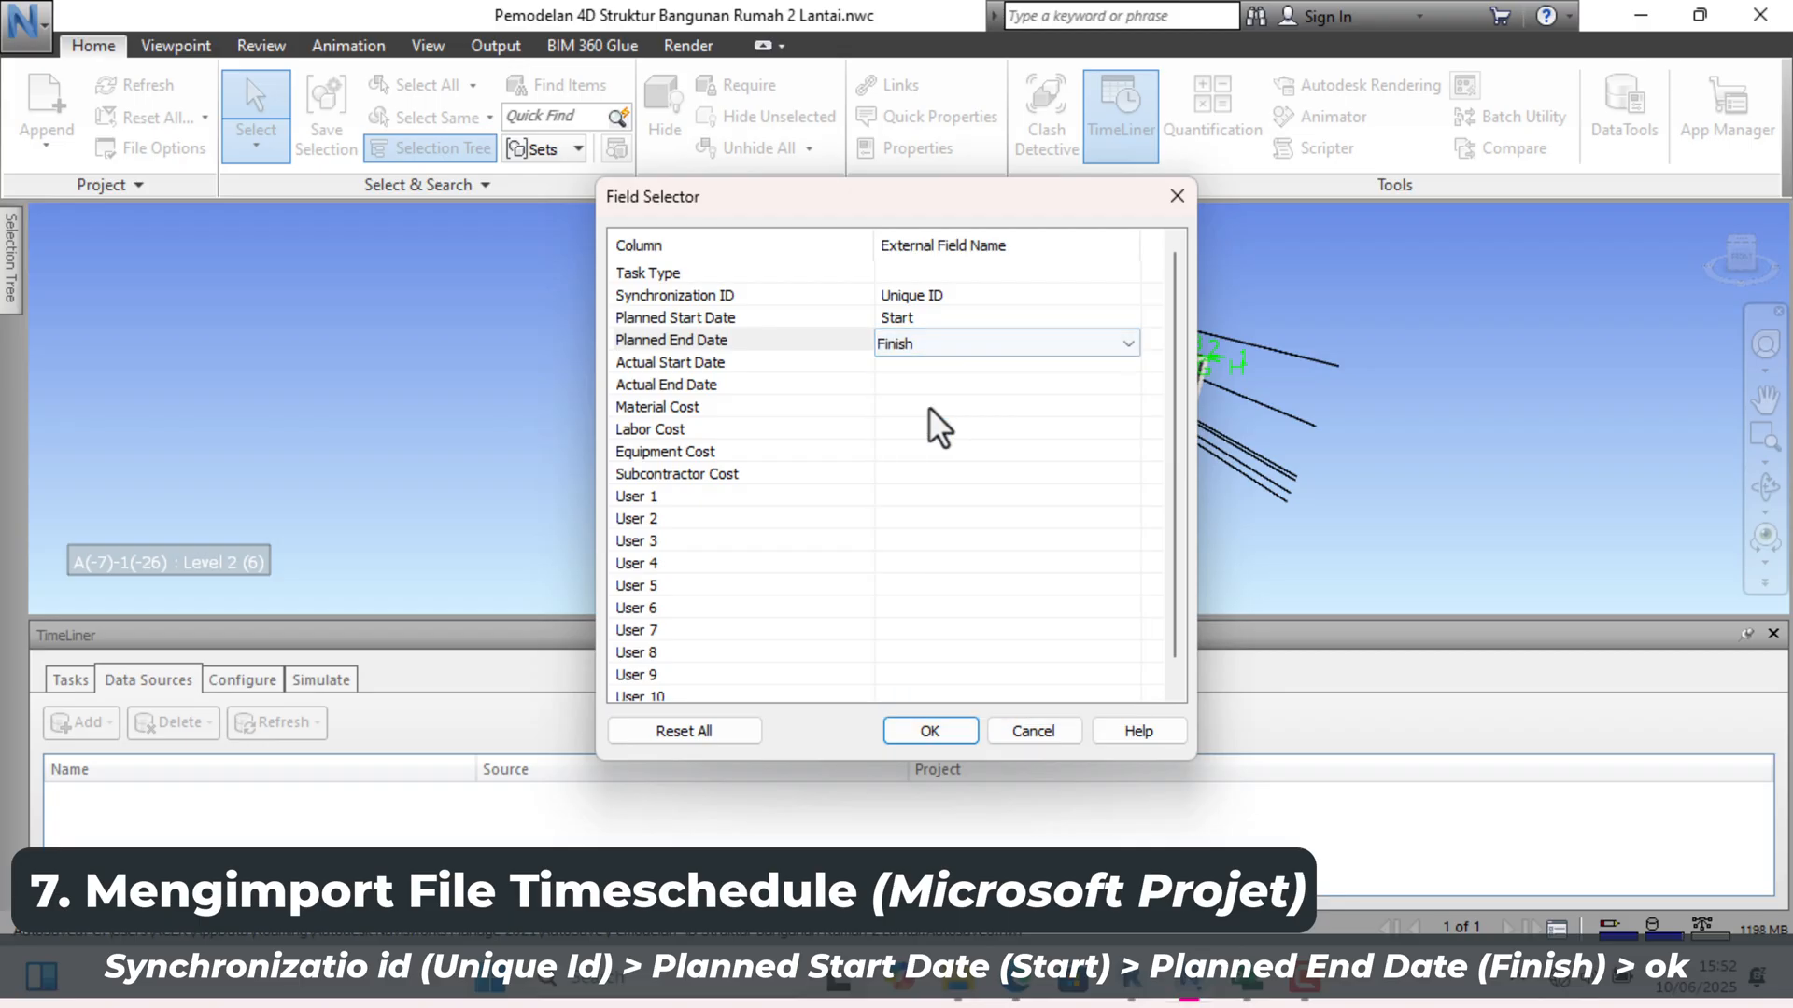
pyautogui.click(934, 737)
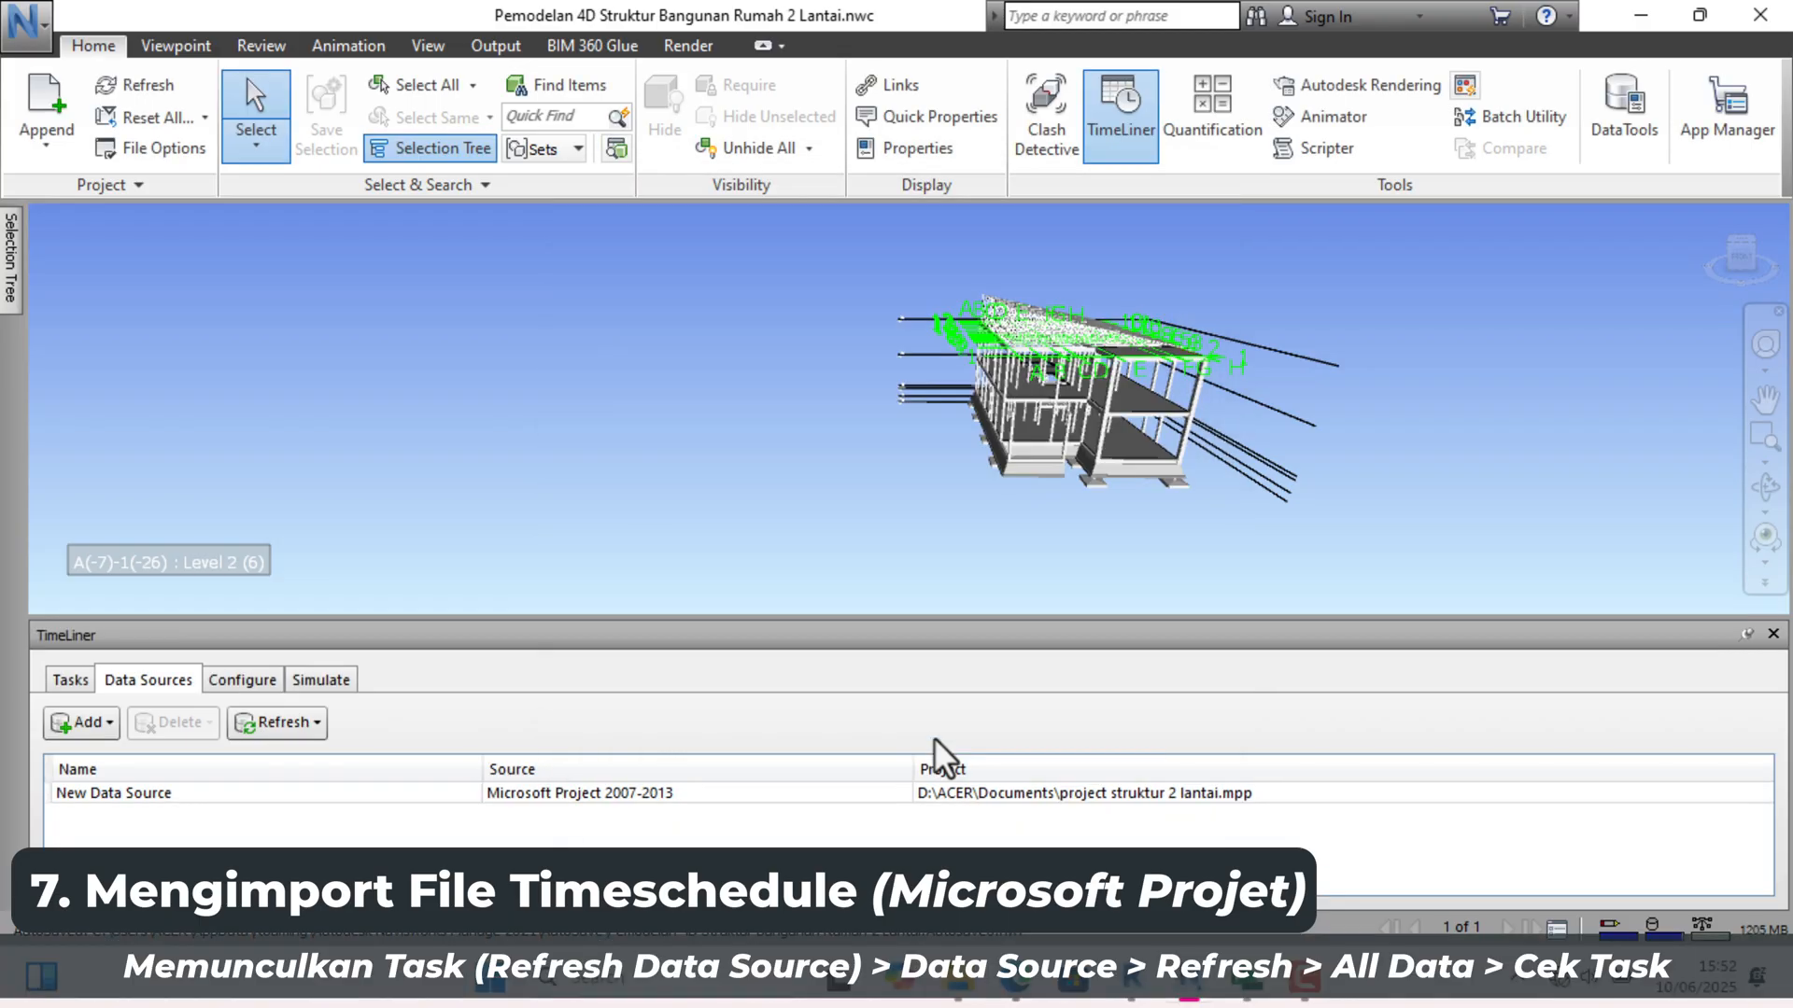
# Step: Refresh all data sources with Rebuild Task Hierarchy and view the imported tasks' date and attachment columns
pyautogui.click(61, 681)
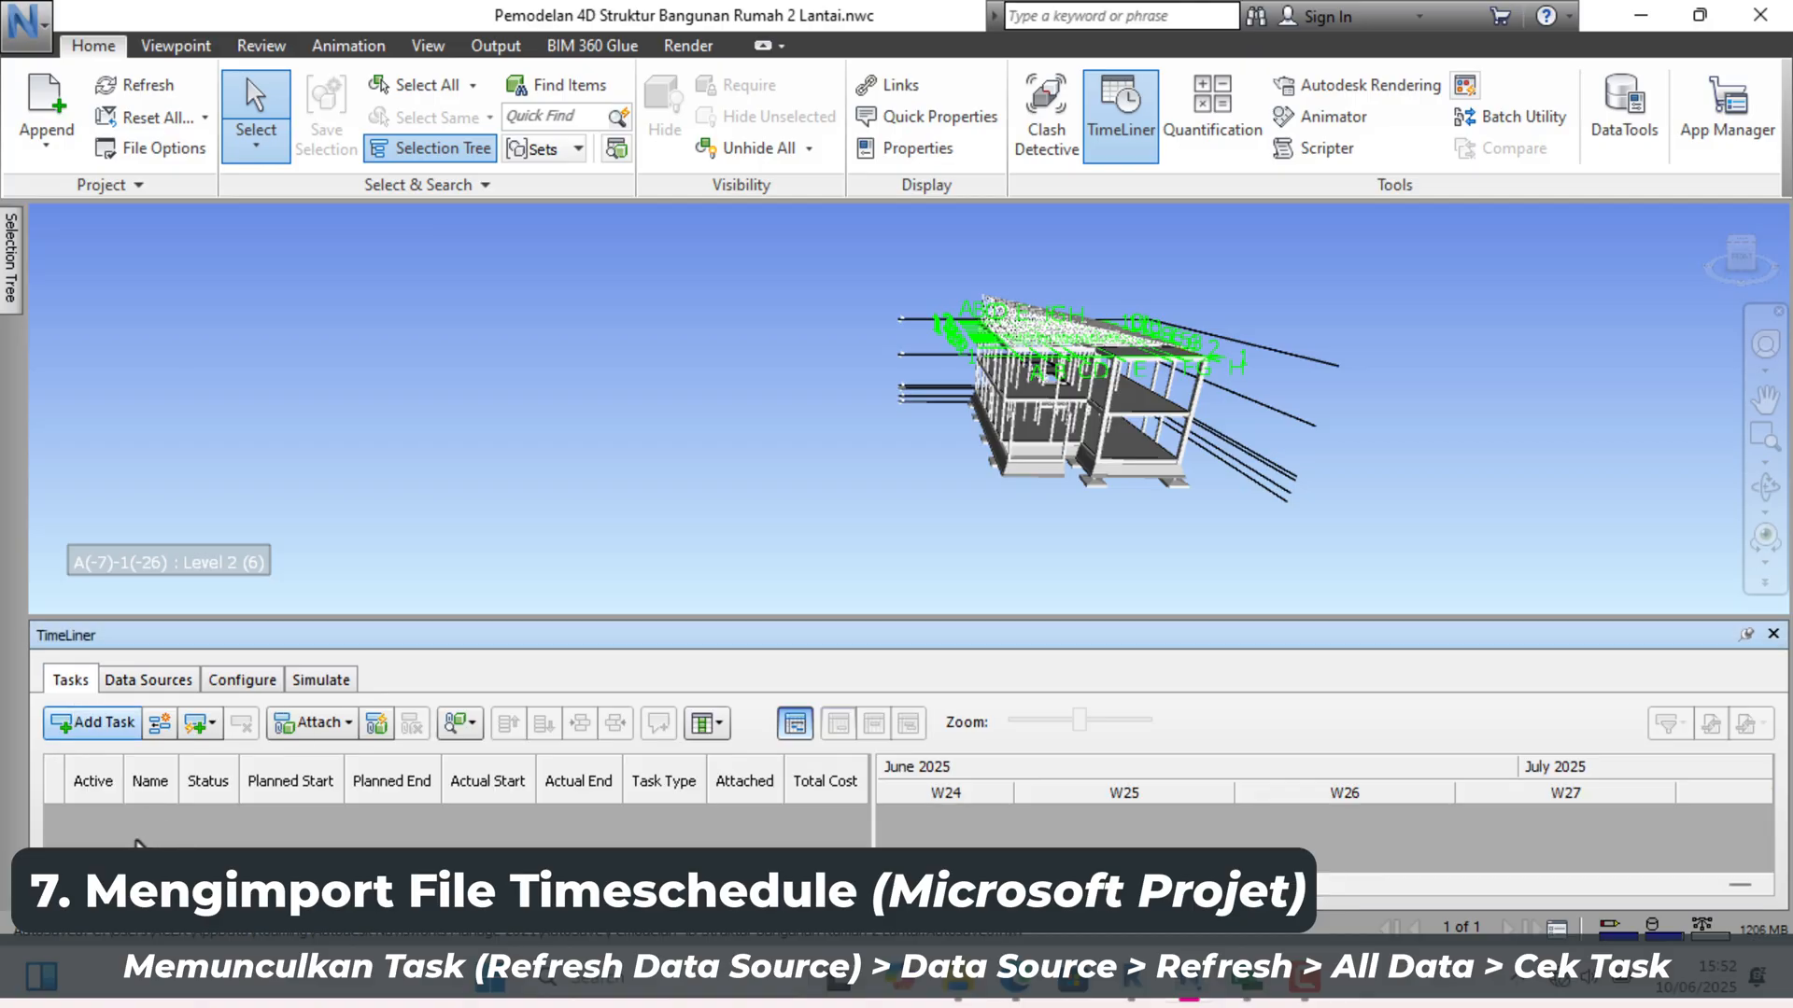
pyautogui.click(188, 680)
pyautogui.click(297, 714)
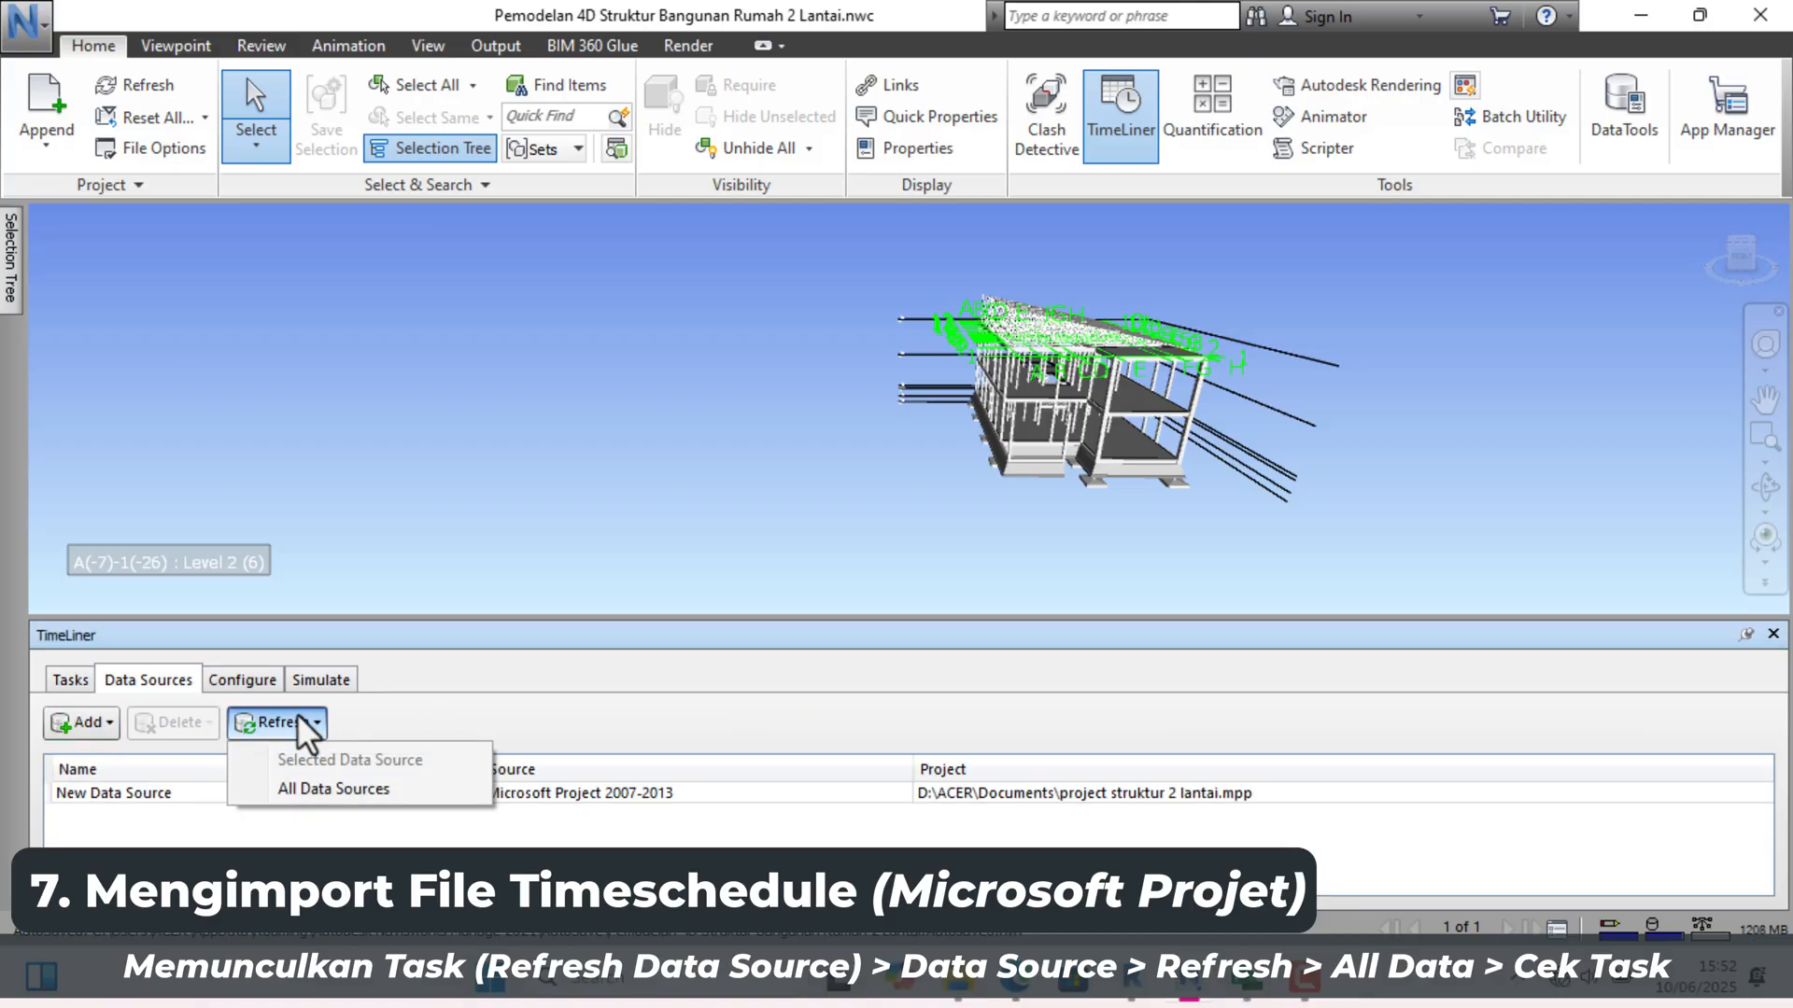
pyautogui.click(300, 789)
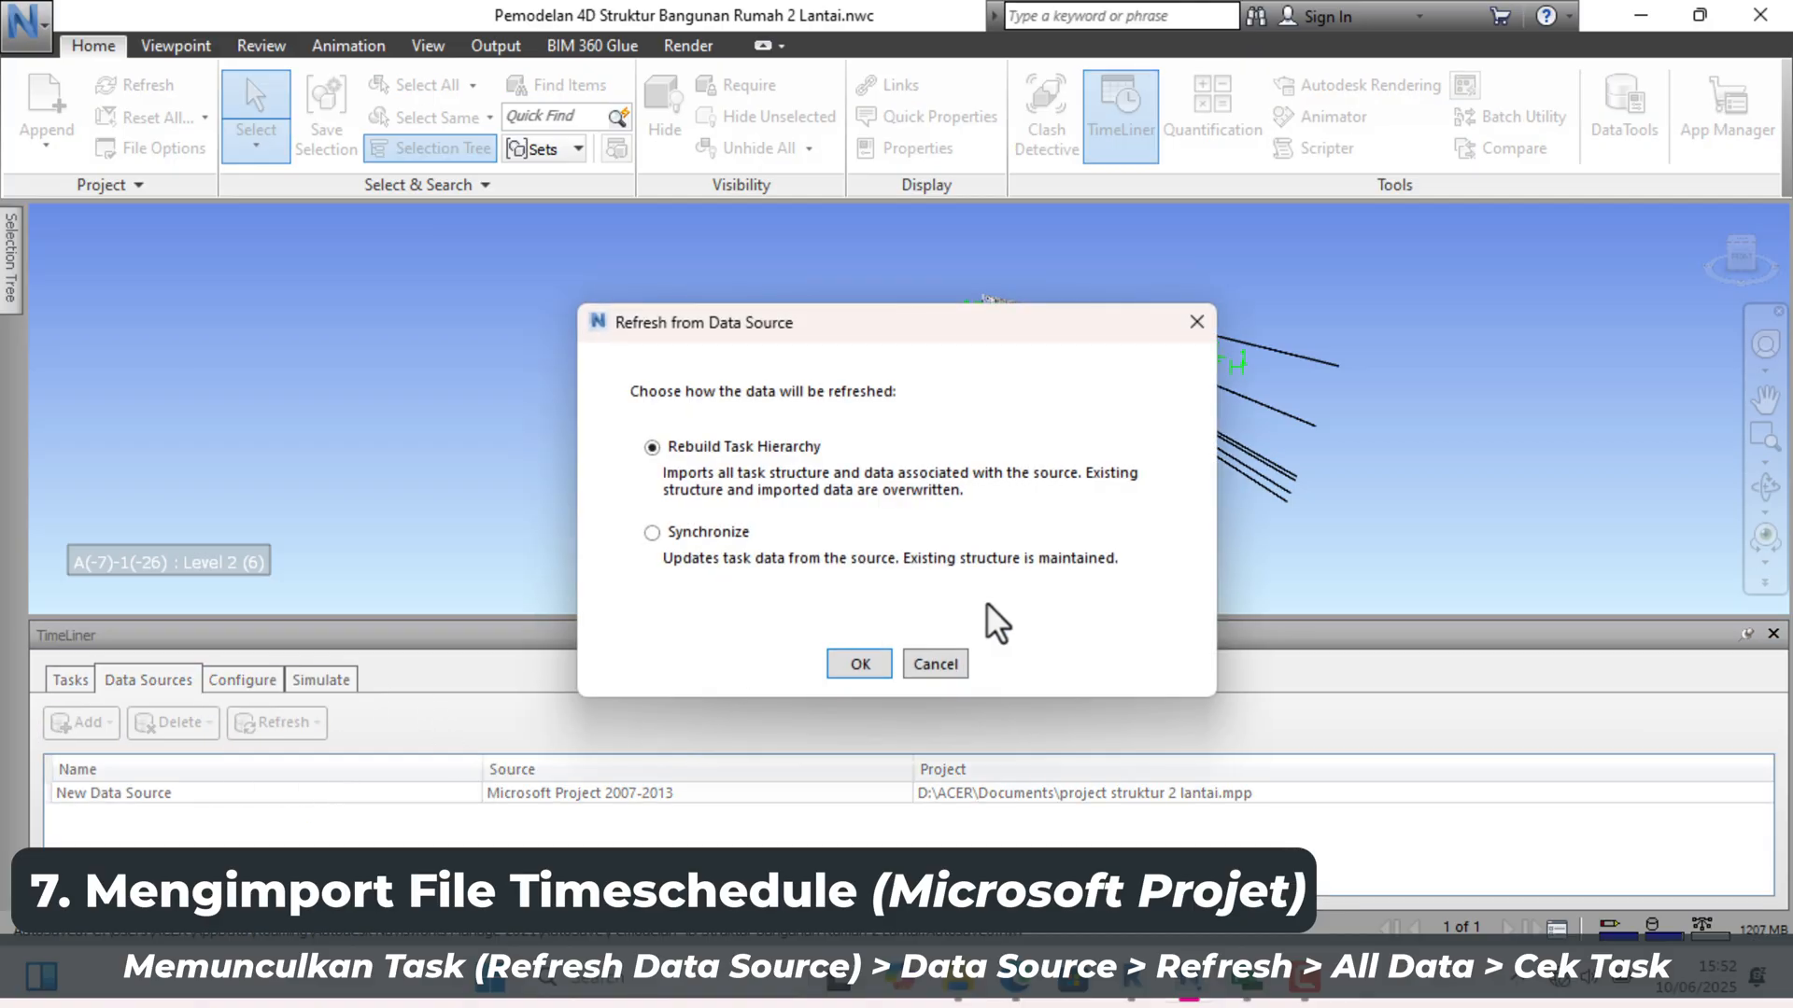
pyautogui.click(845, 668)
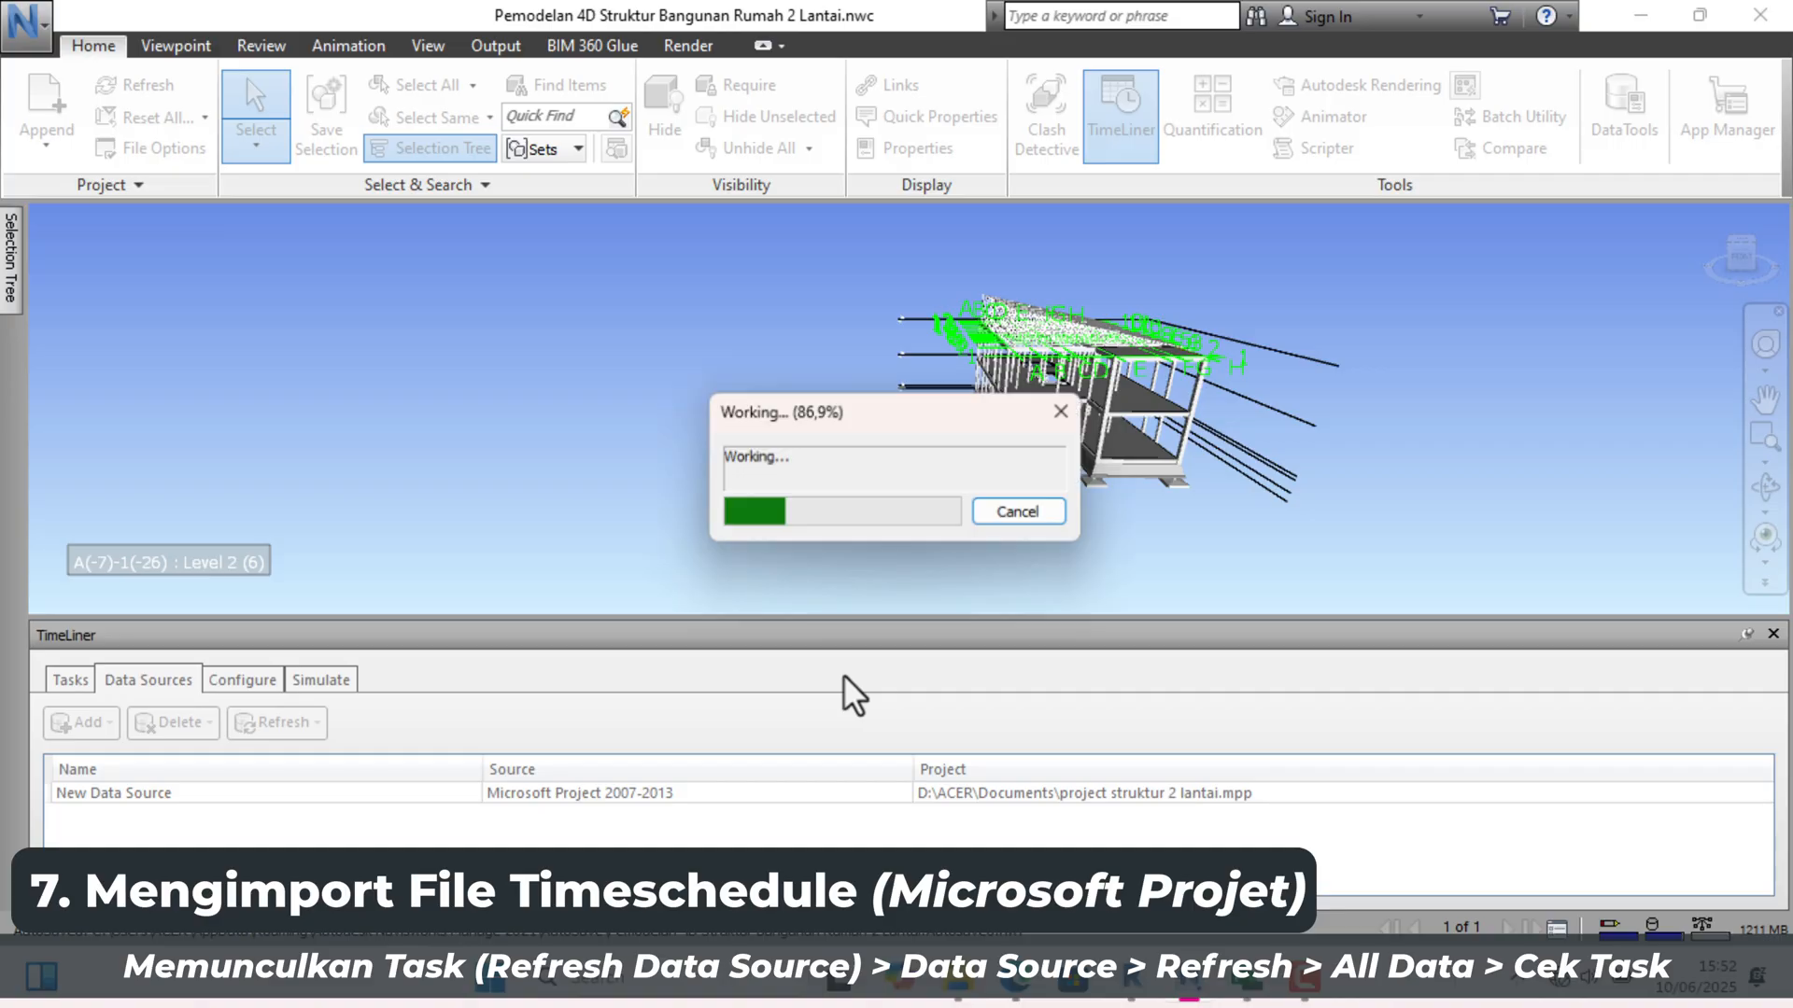
pyautogui.click(70, 679)
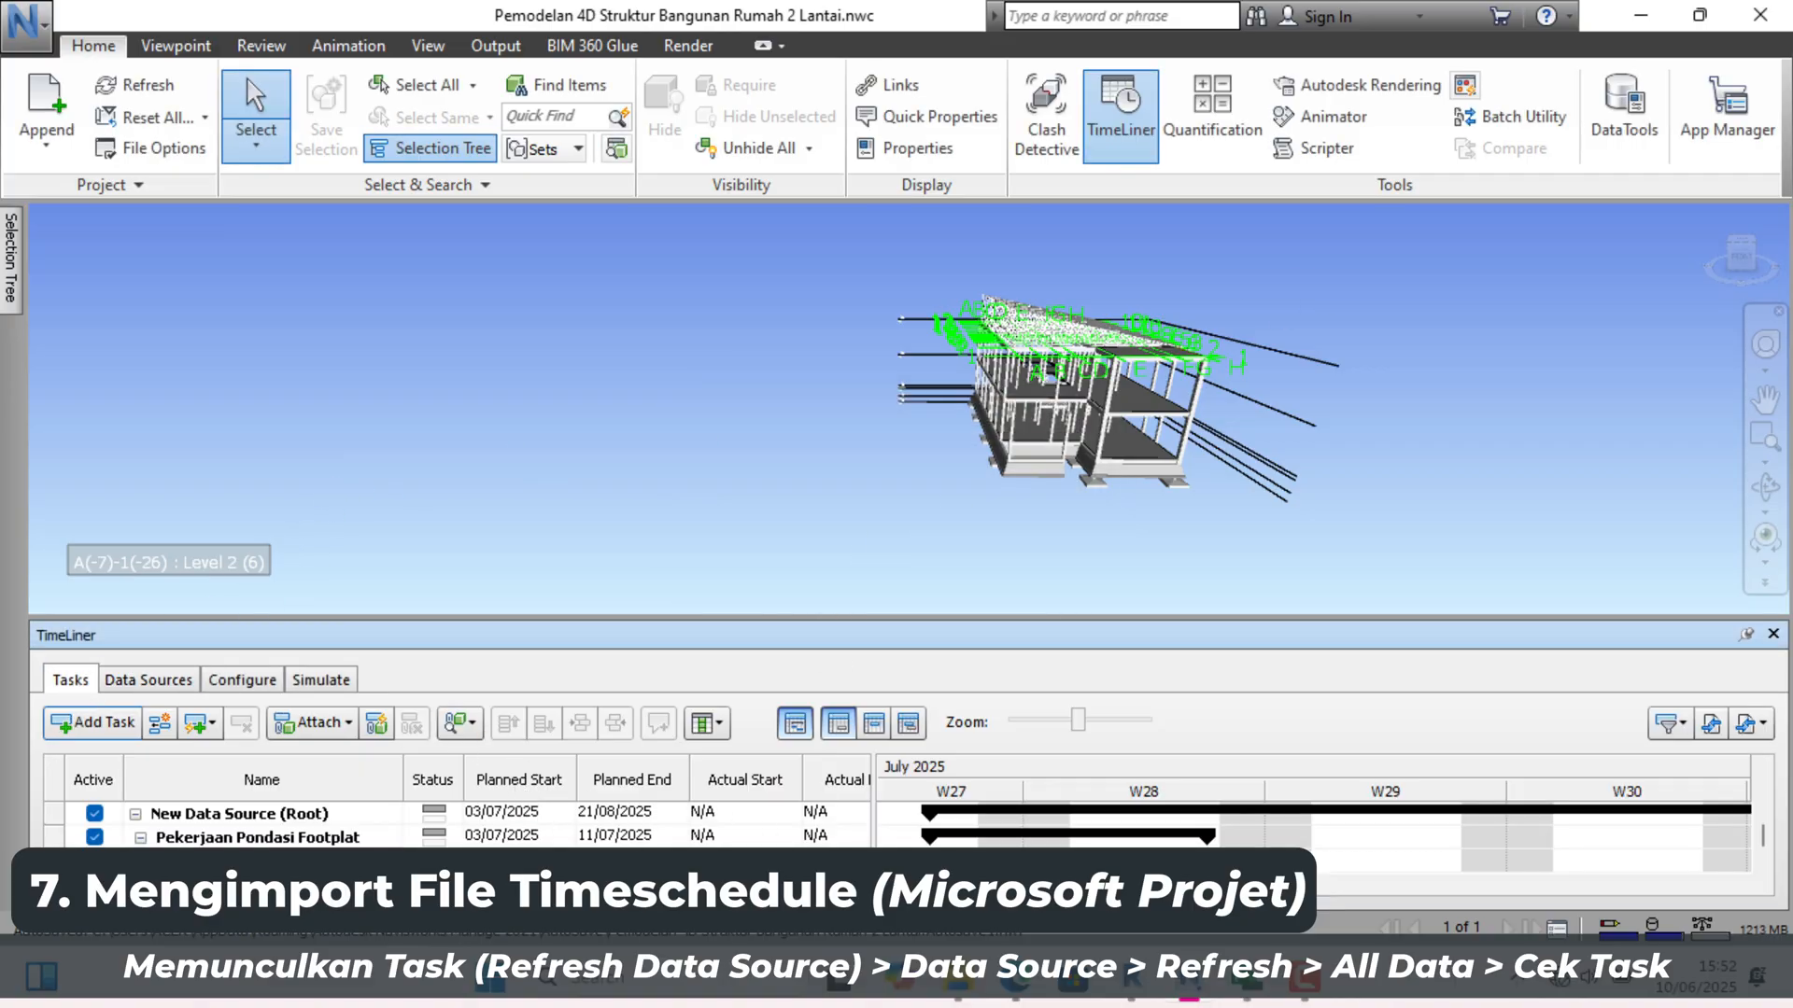
pyautogui.moveTo(373, 884); pyautogui.dragTo(589, 884)
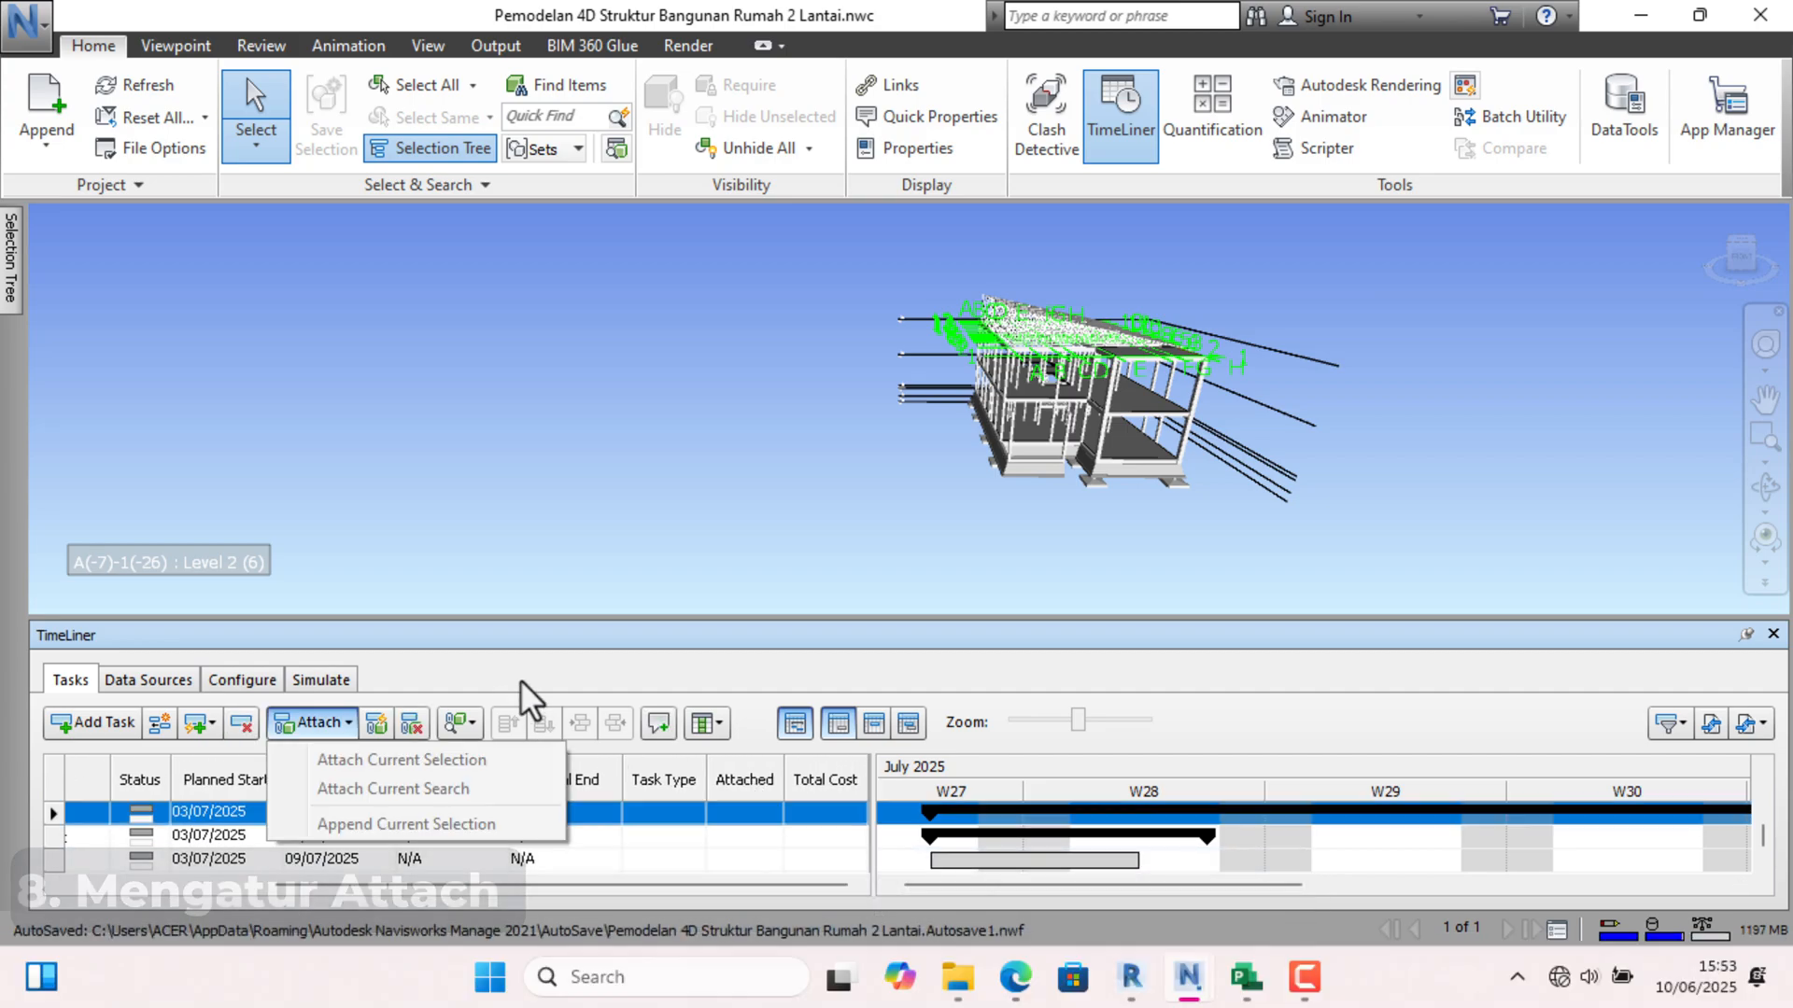
pyautogui.click(667, 722)
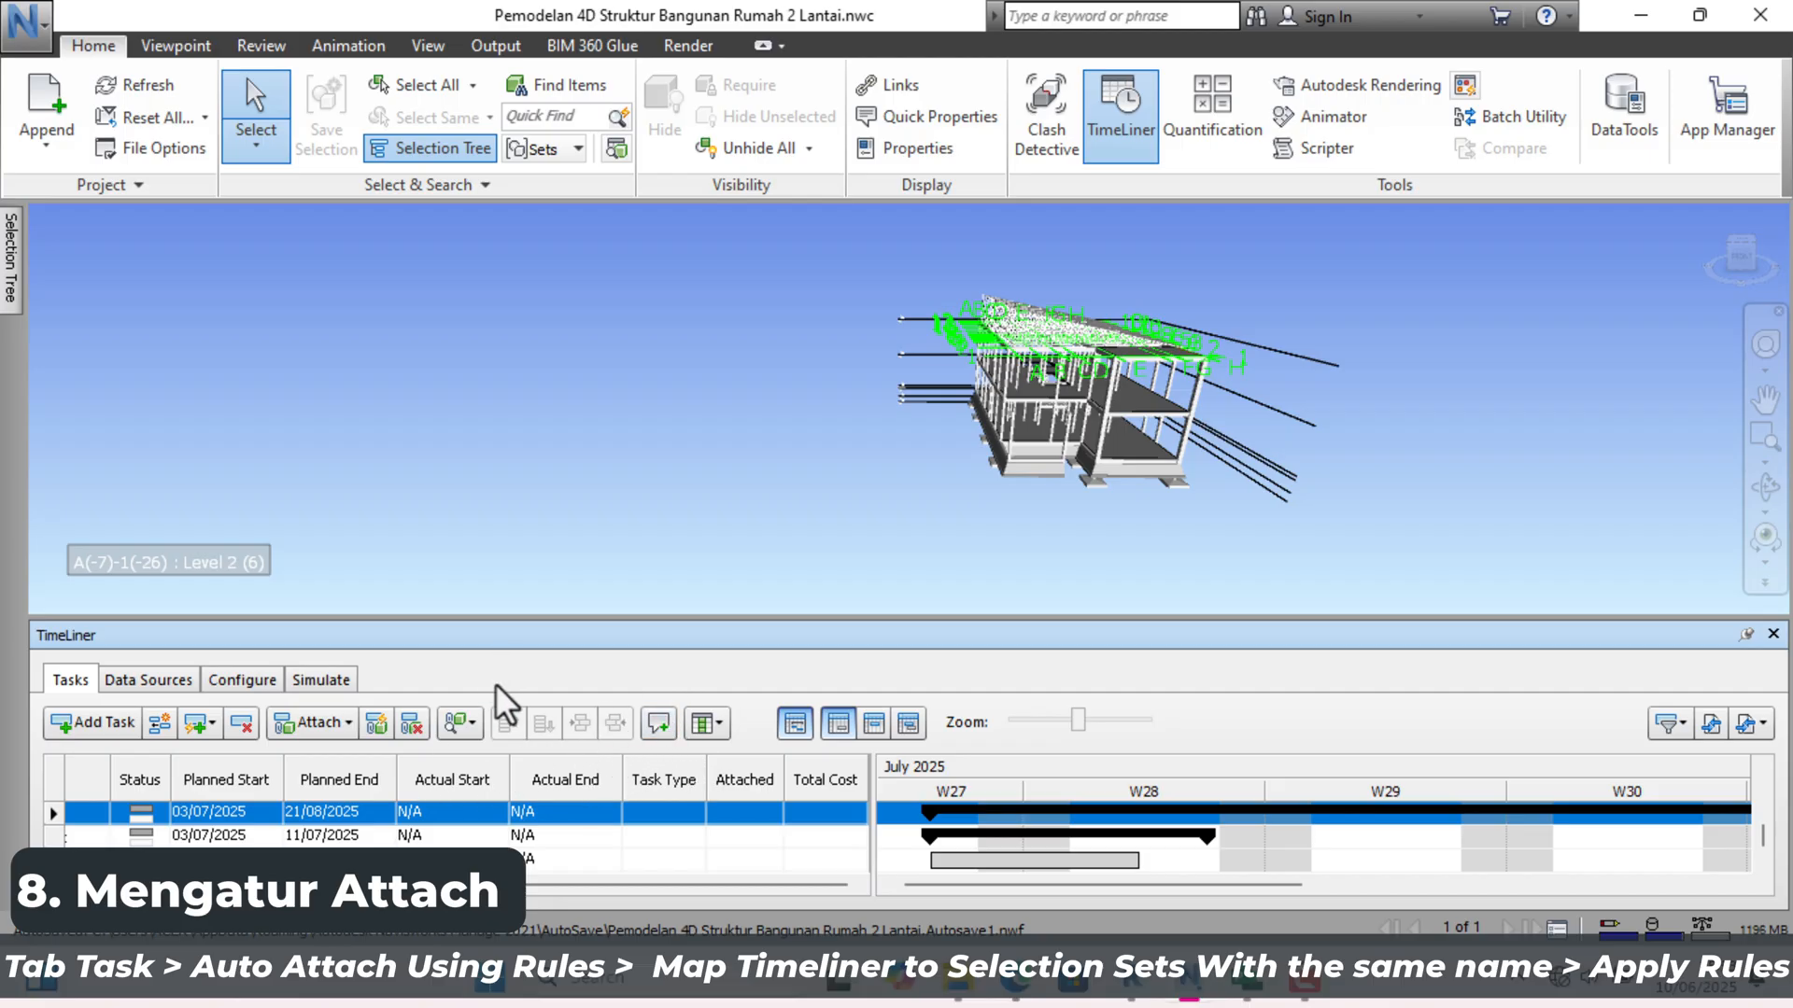
pyautogui.rightClick(748, 808)
pyautogui.moveTo(837, 645)
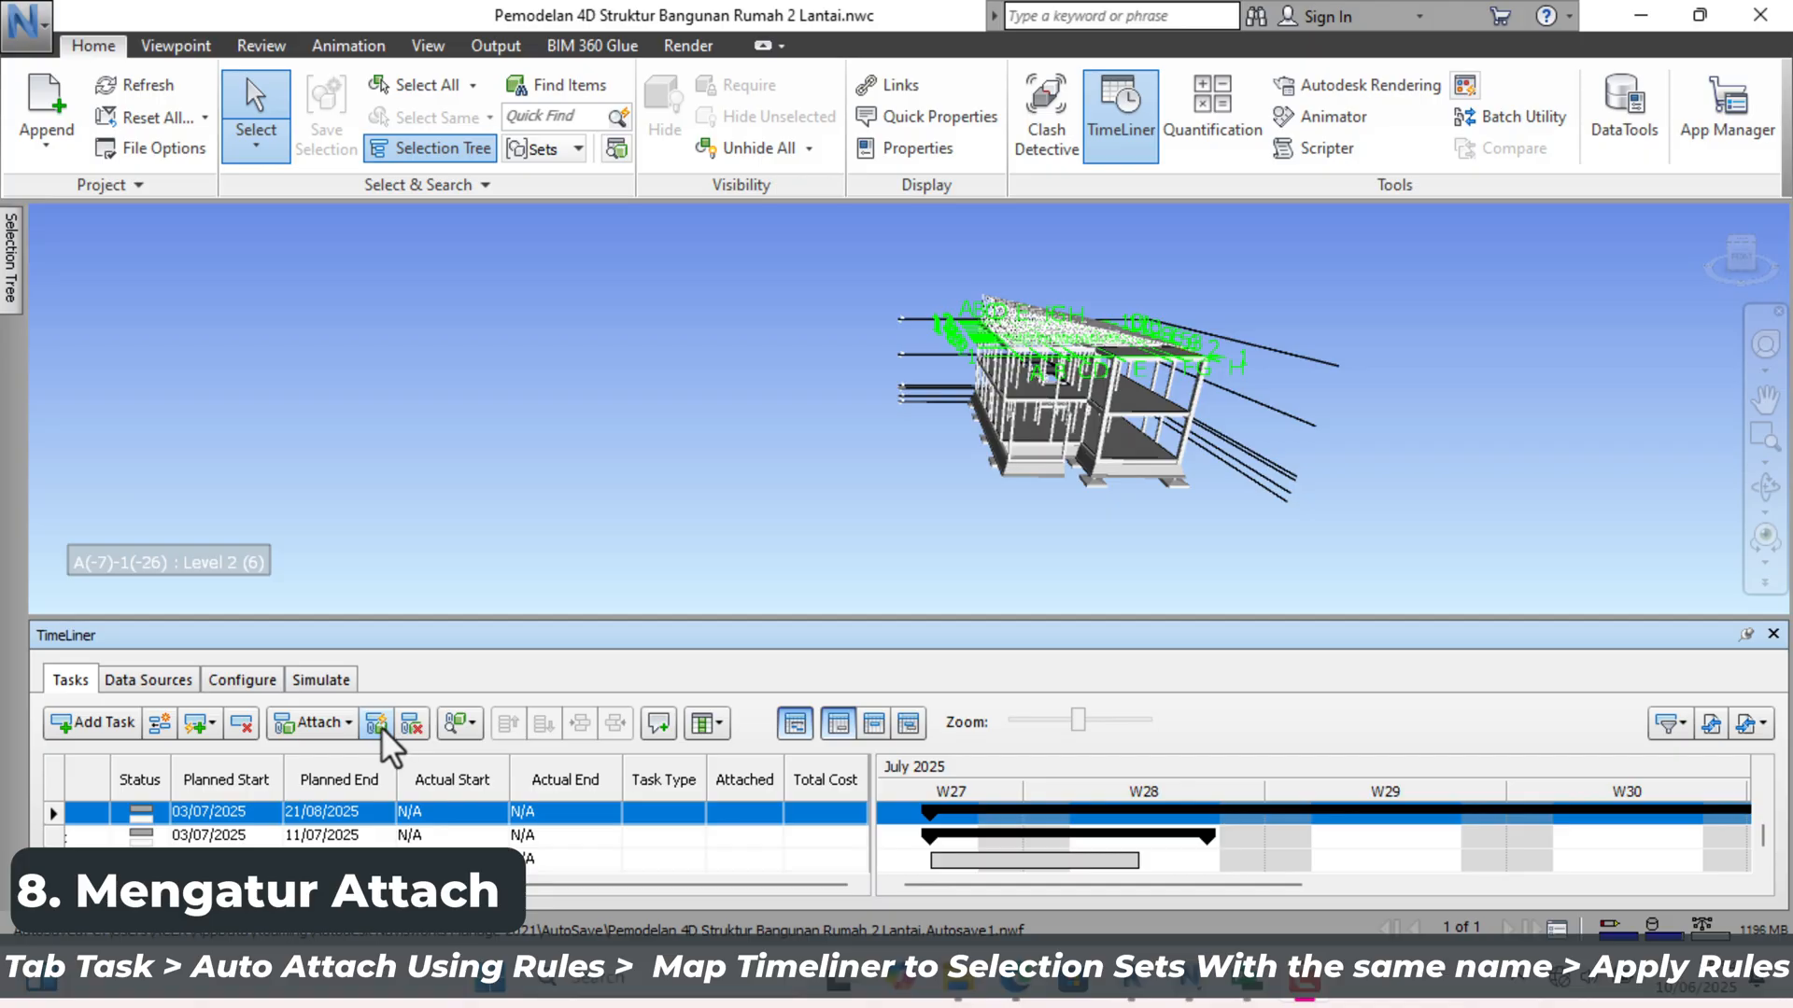
# Step: Auto-attach the tasks by applying the rule that maps TimeLiner tasks from column Name to selection sets with the same name
pyautogui.click(381, 727)
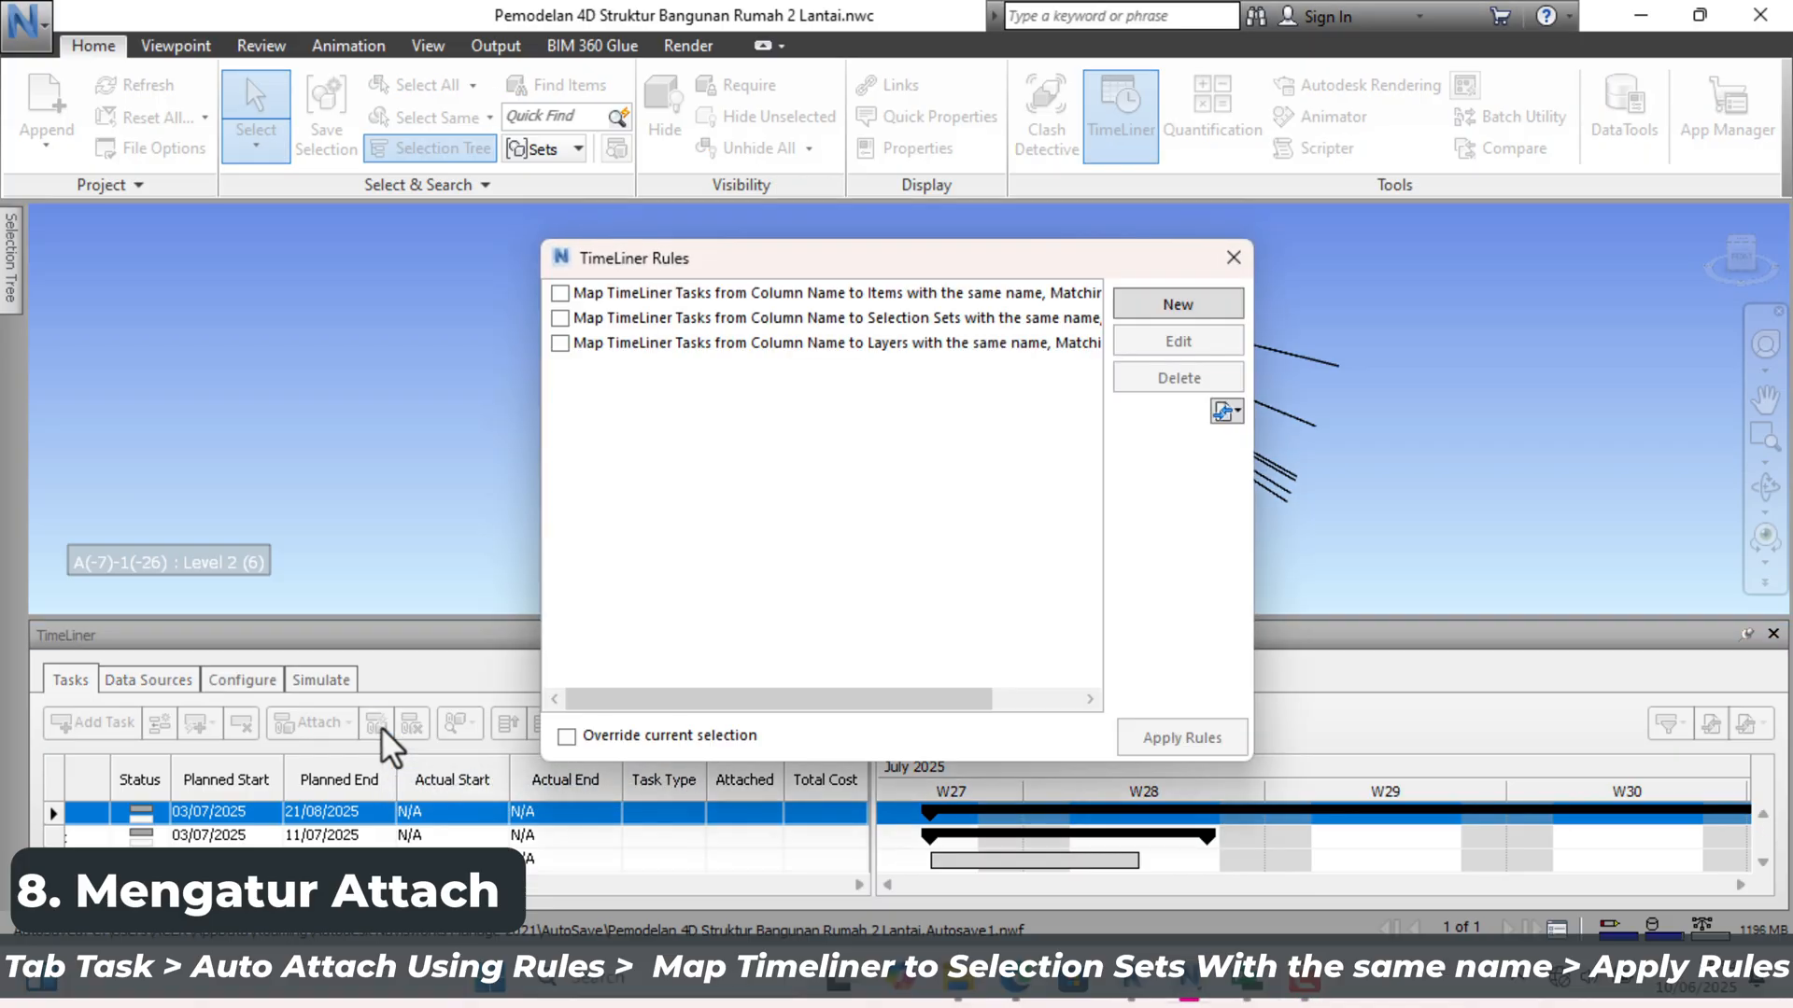
pyautogui.click(561, 318)
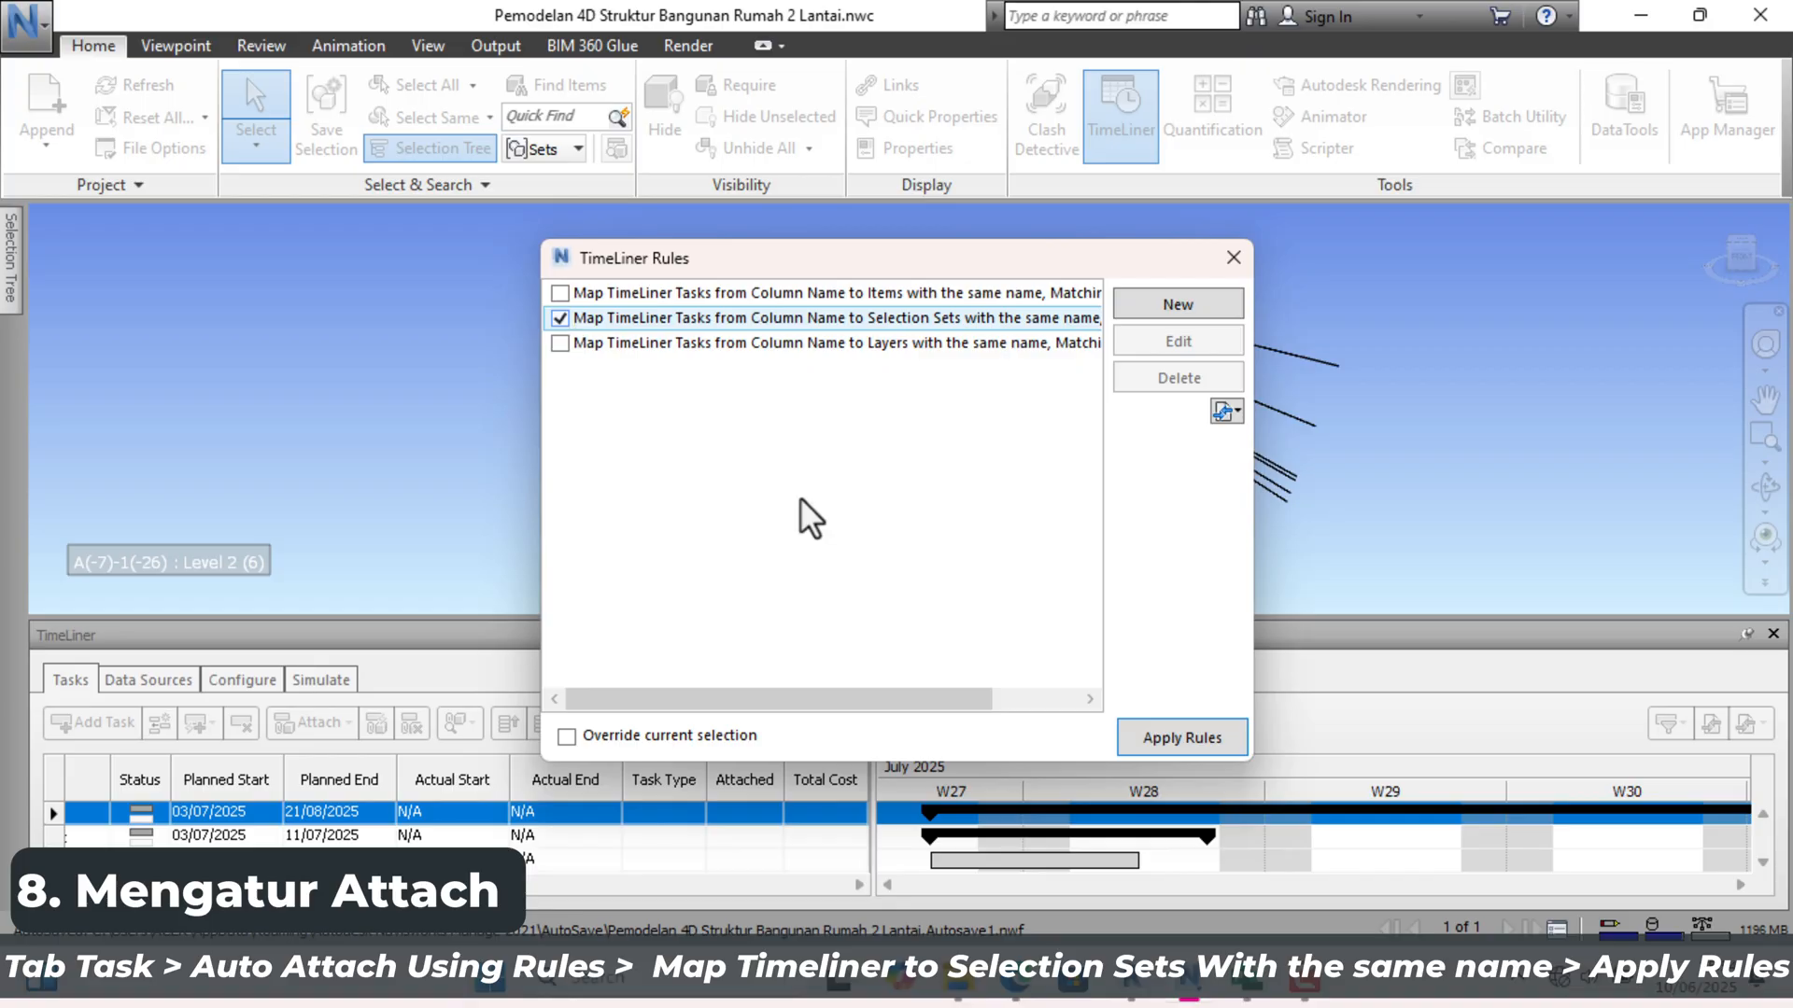
pyautogui.click(1179, 729)
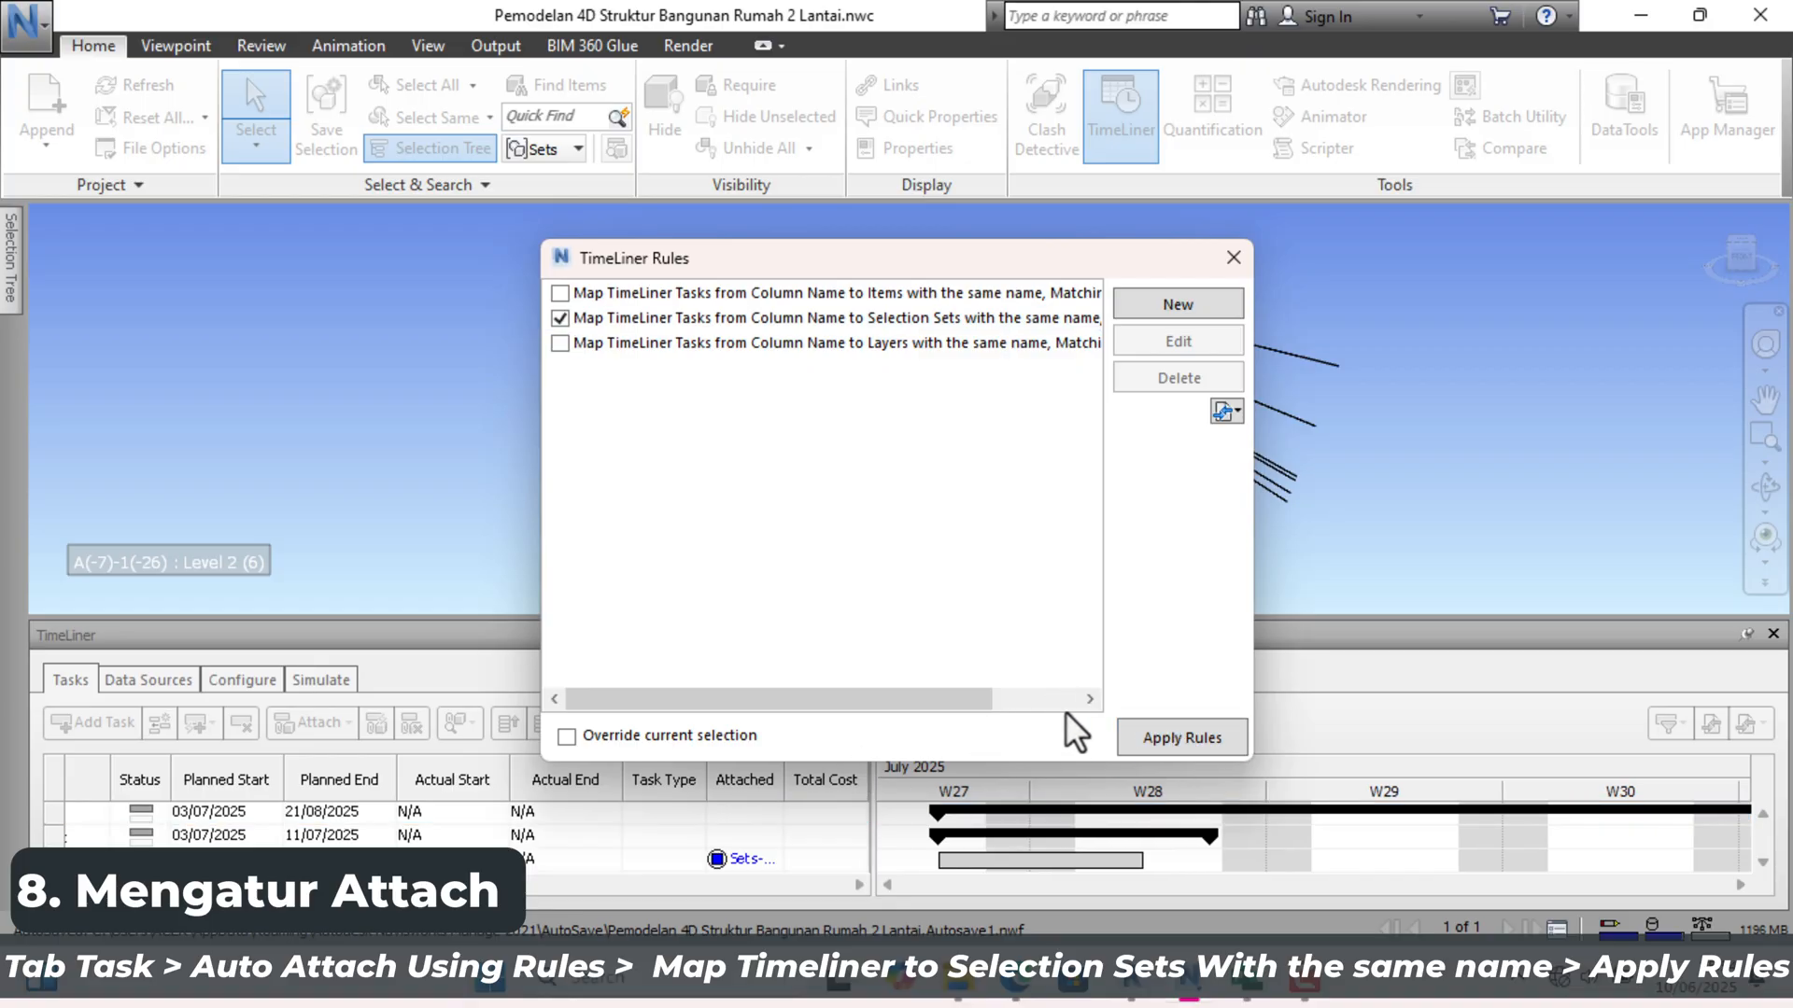
# Step: Run the chosen same-name auto-attach rule on the tasks and close the TimeLiner rules
pyautogui.click(1220, 736)
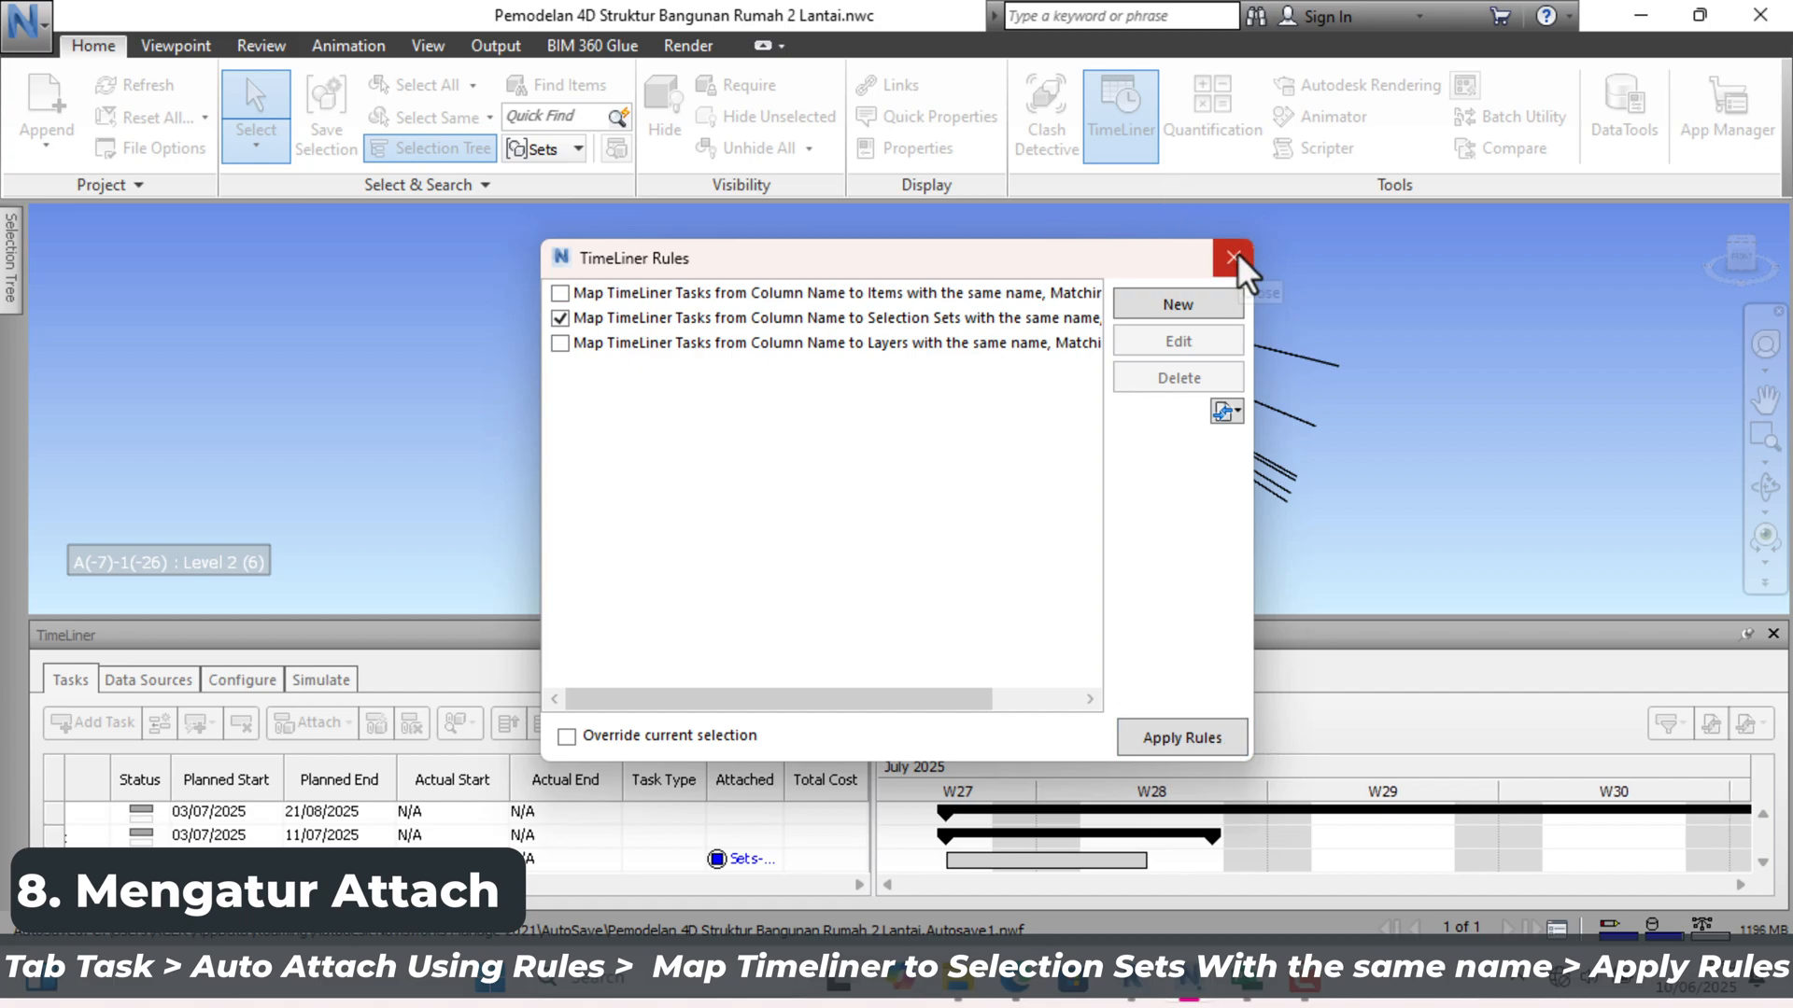
pyautogui.press('Escape')
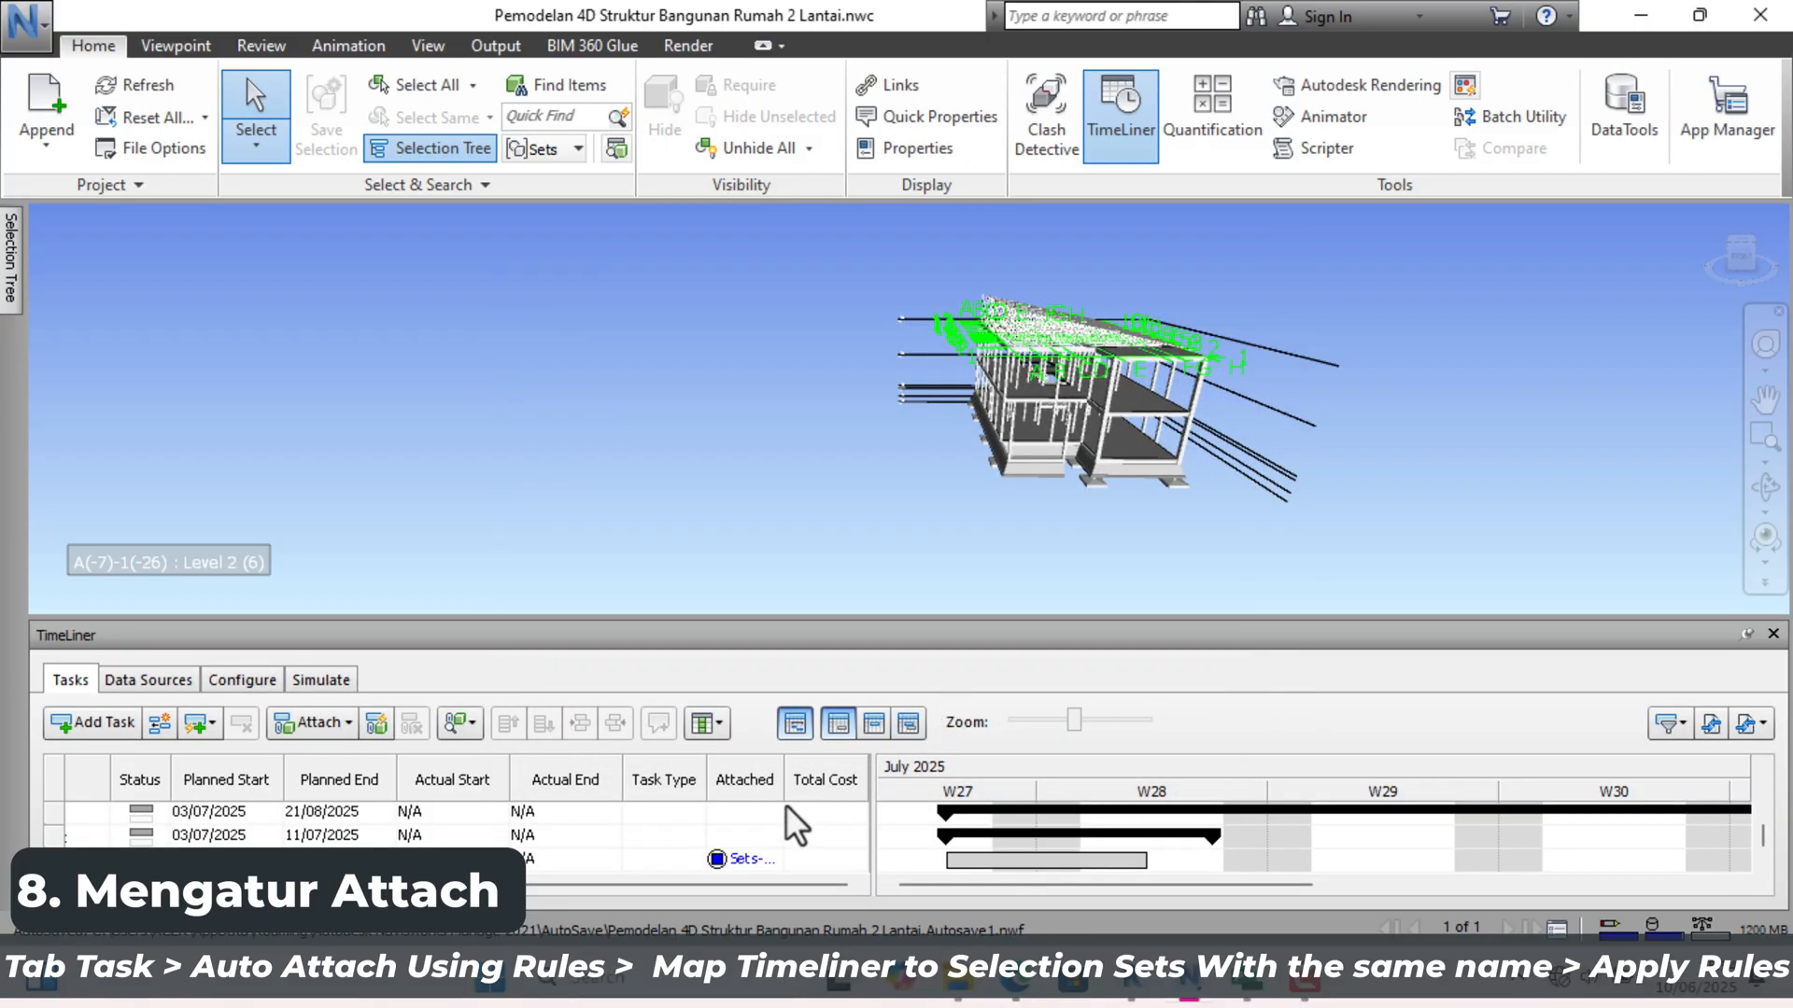
pyautogui.moveTo(766, 878)
pyautogui.mouseDown()
pyautogui.moveTo(563, 880)
pyautogui.moveTo(760, 882)
pyautogui.mouseUp()
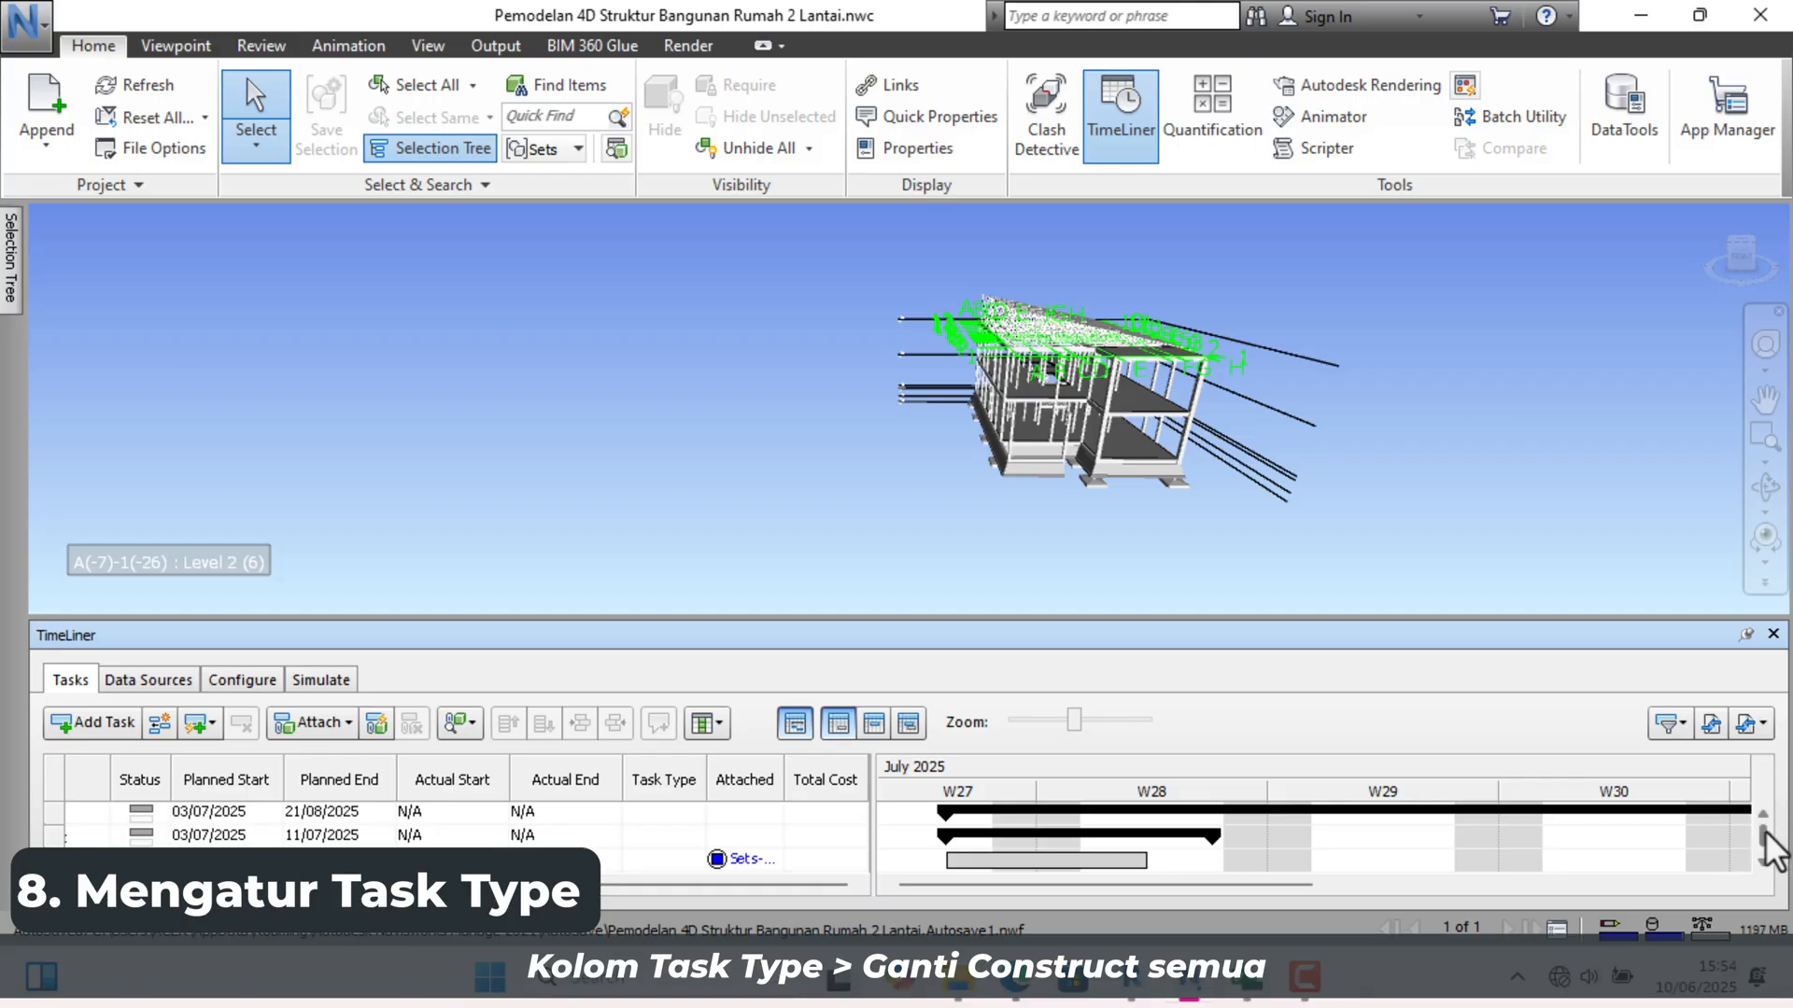
# Step: Enlarge the TimeLiner window so that more task rows are shown alongside the Task Type column
pyautogui.click(672, 858)
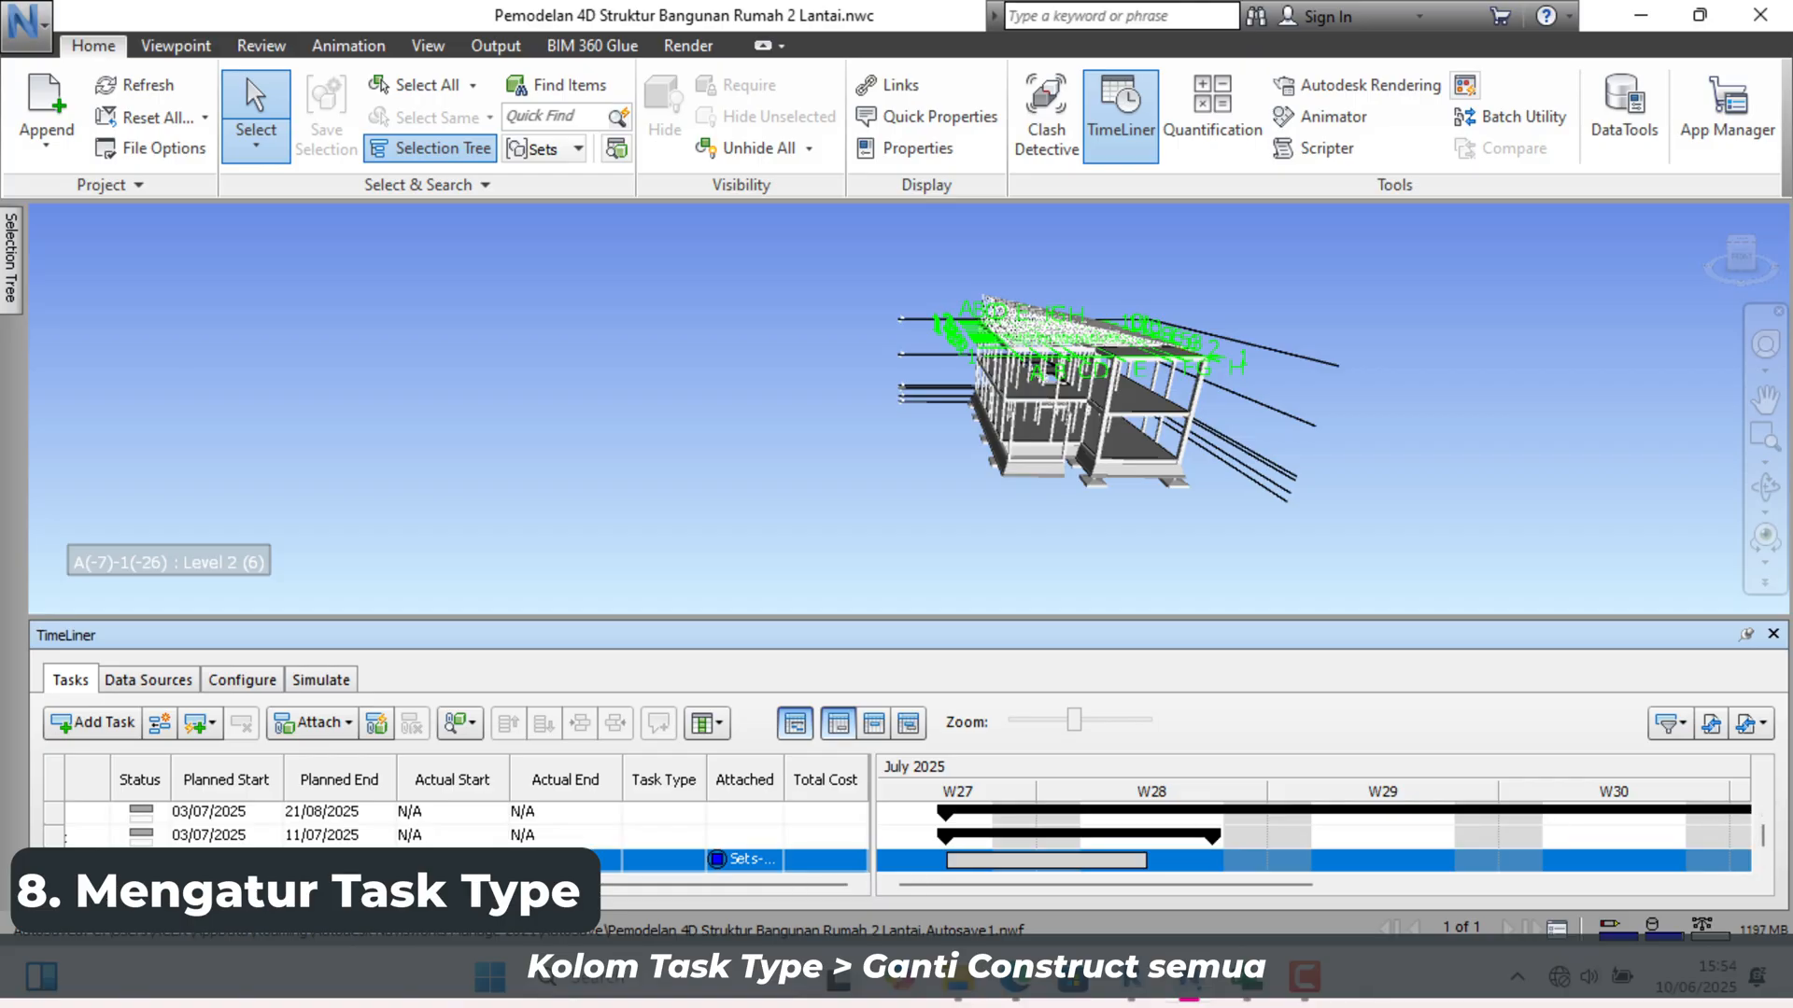
pyautogui.scroll(-1, 697, 859)
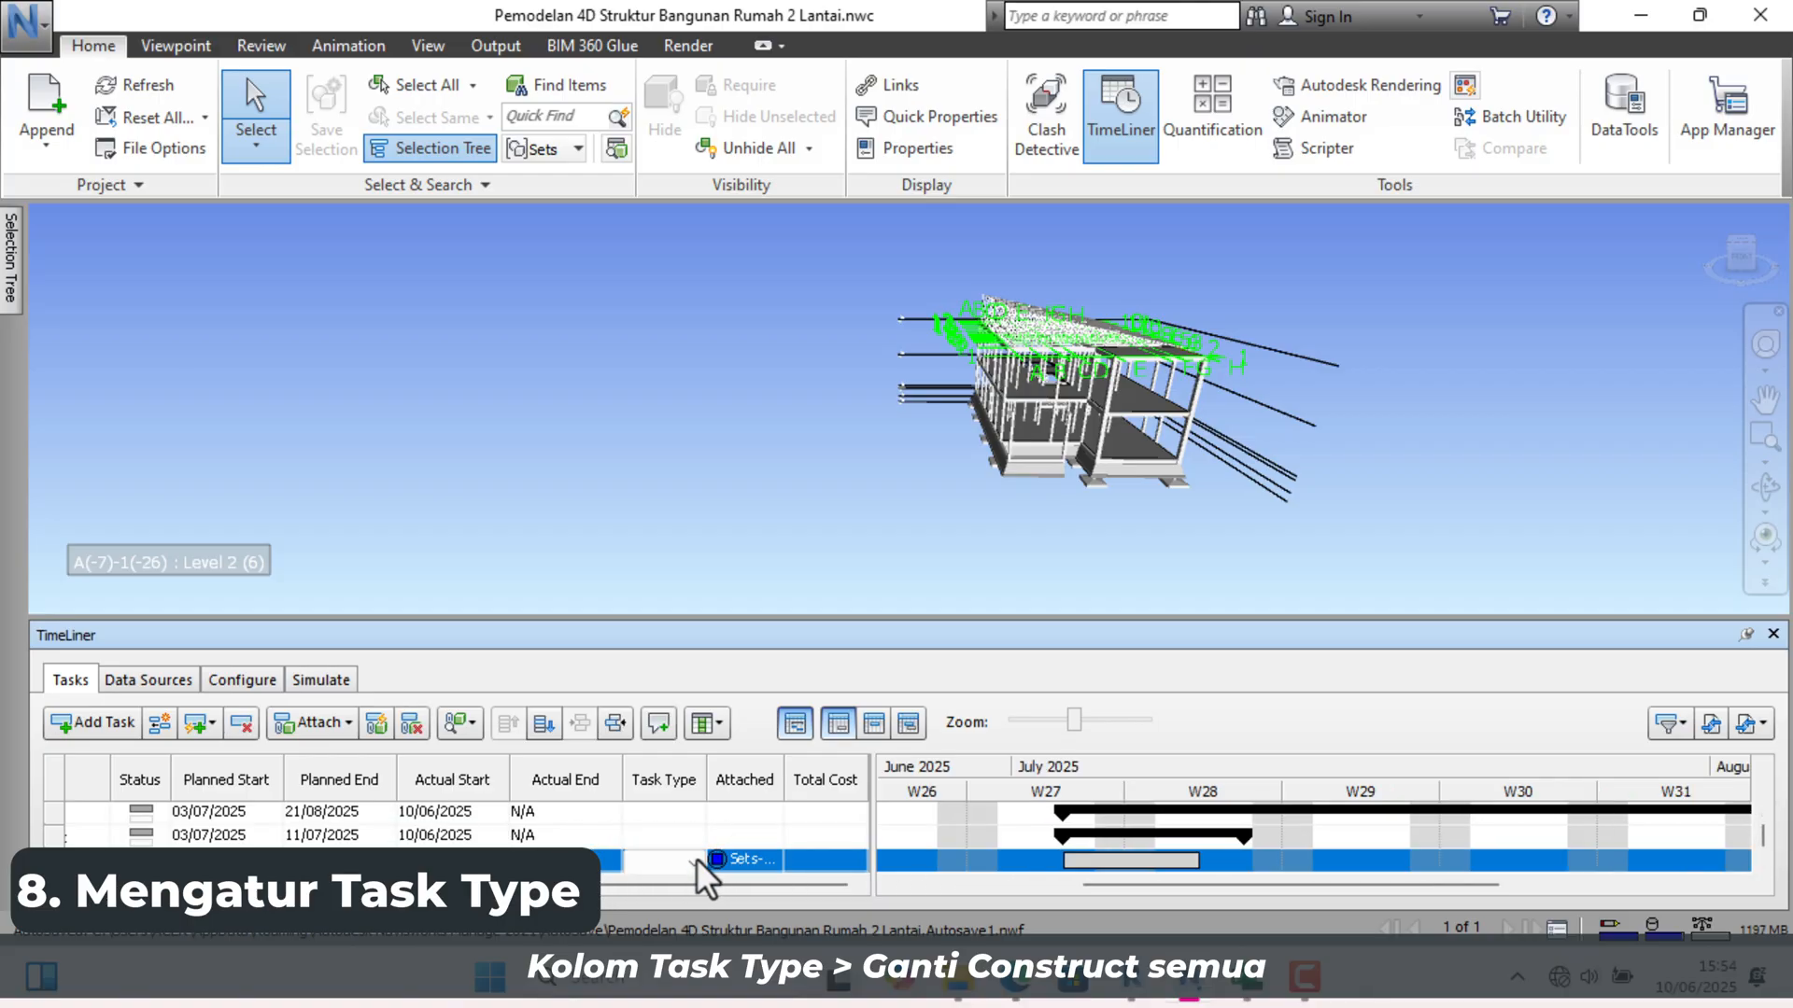
pyautogui.scroll(-2, 850, 837)
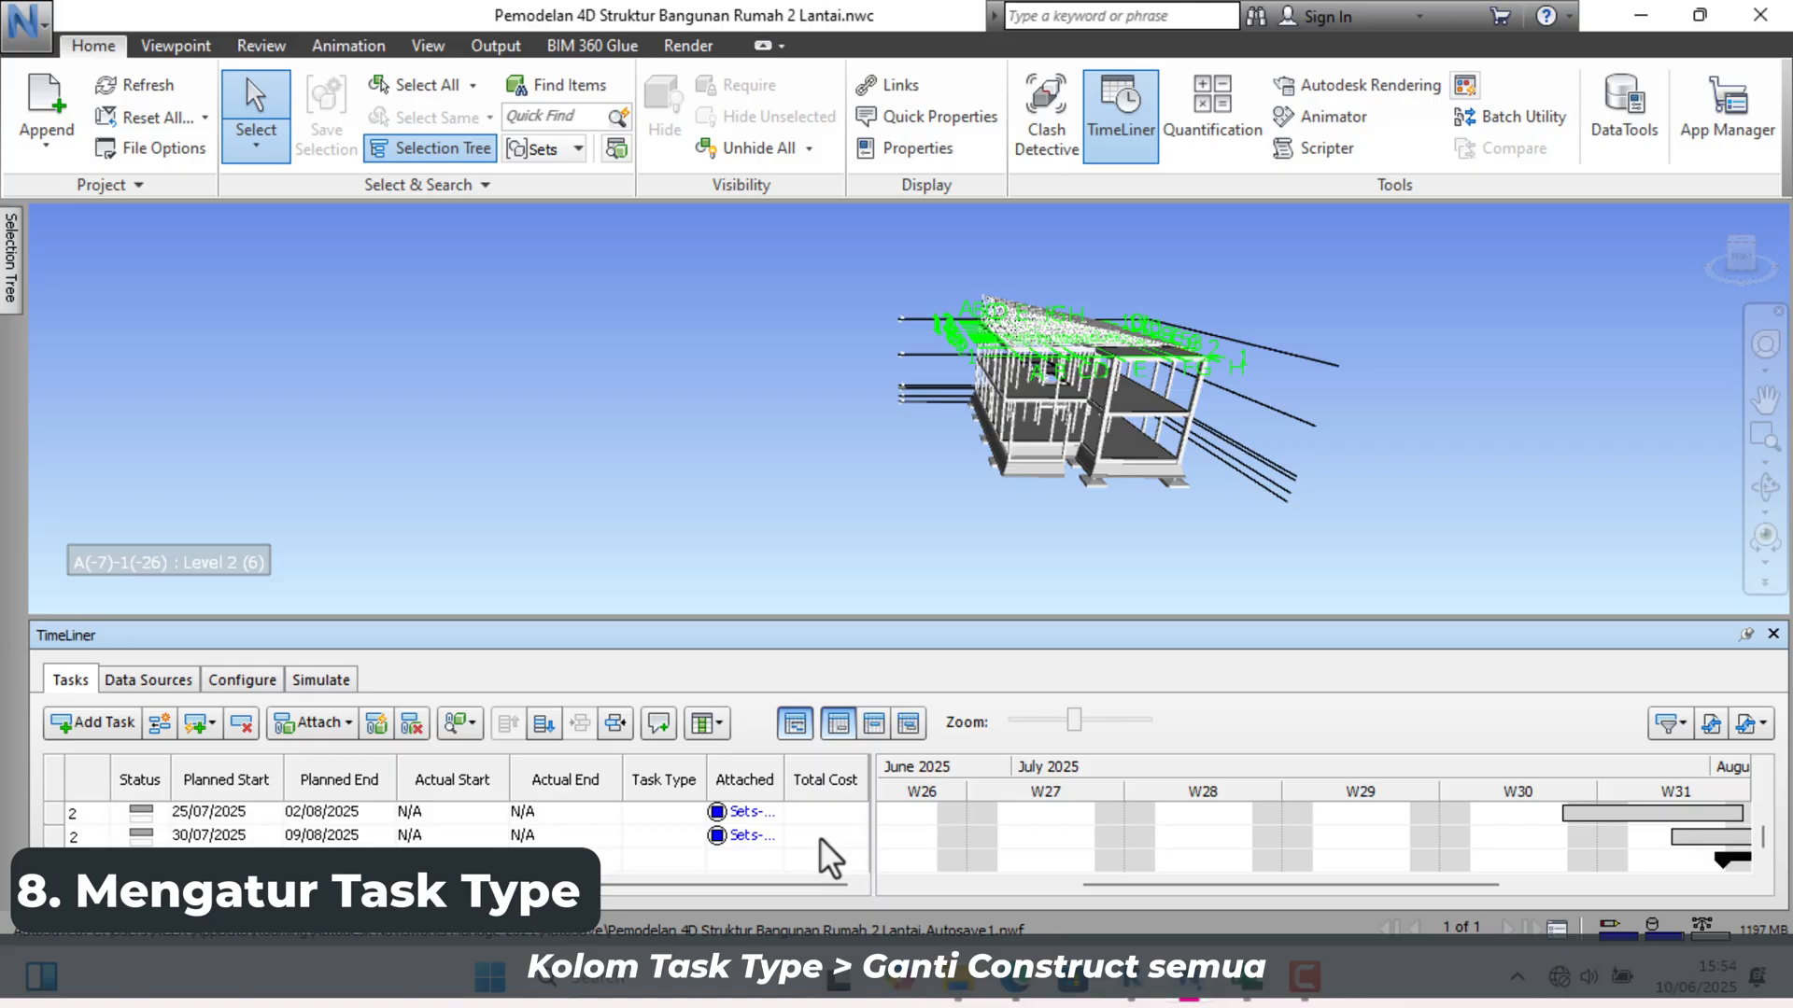
pyautogui.click(719, 854)
pyautogui.moveTo(892, 618); pyautogui.dragTo(892, 388)
pyautogui.hscroll(3, 800, 747)
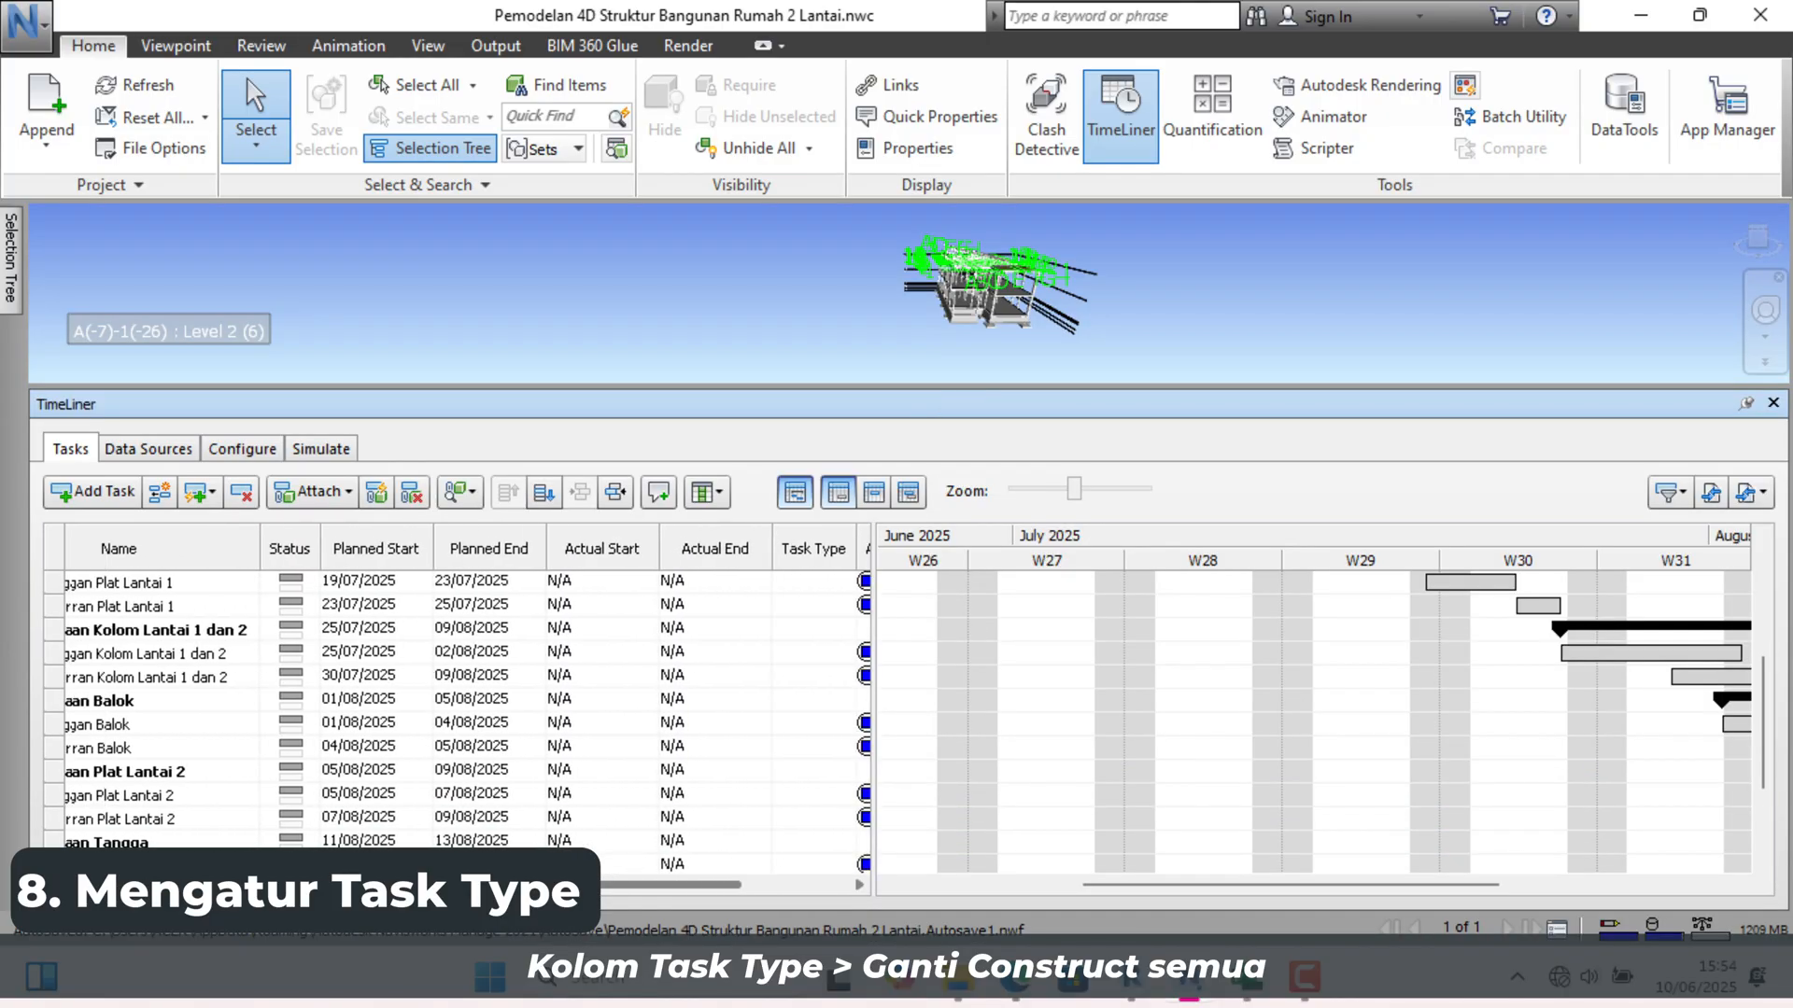
pyautogui.scroll(-2, 800, 747)
pyautogui.scroll(4, 738, 747)
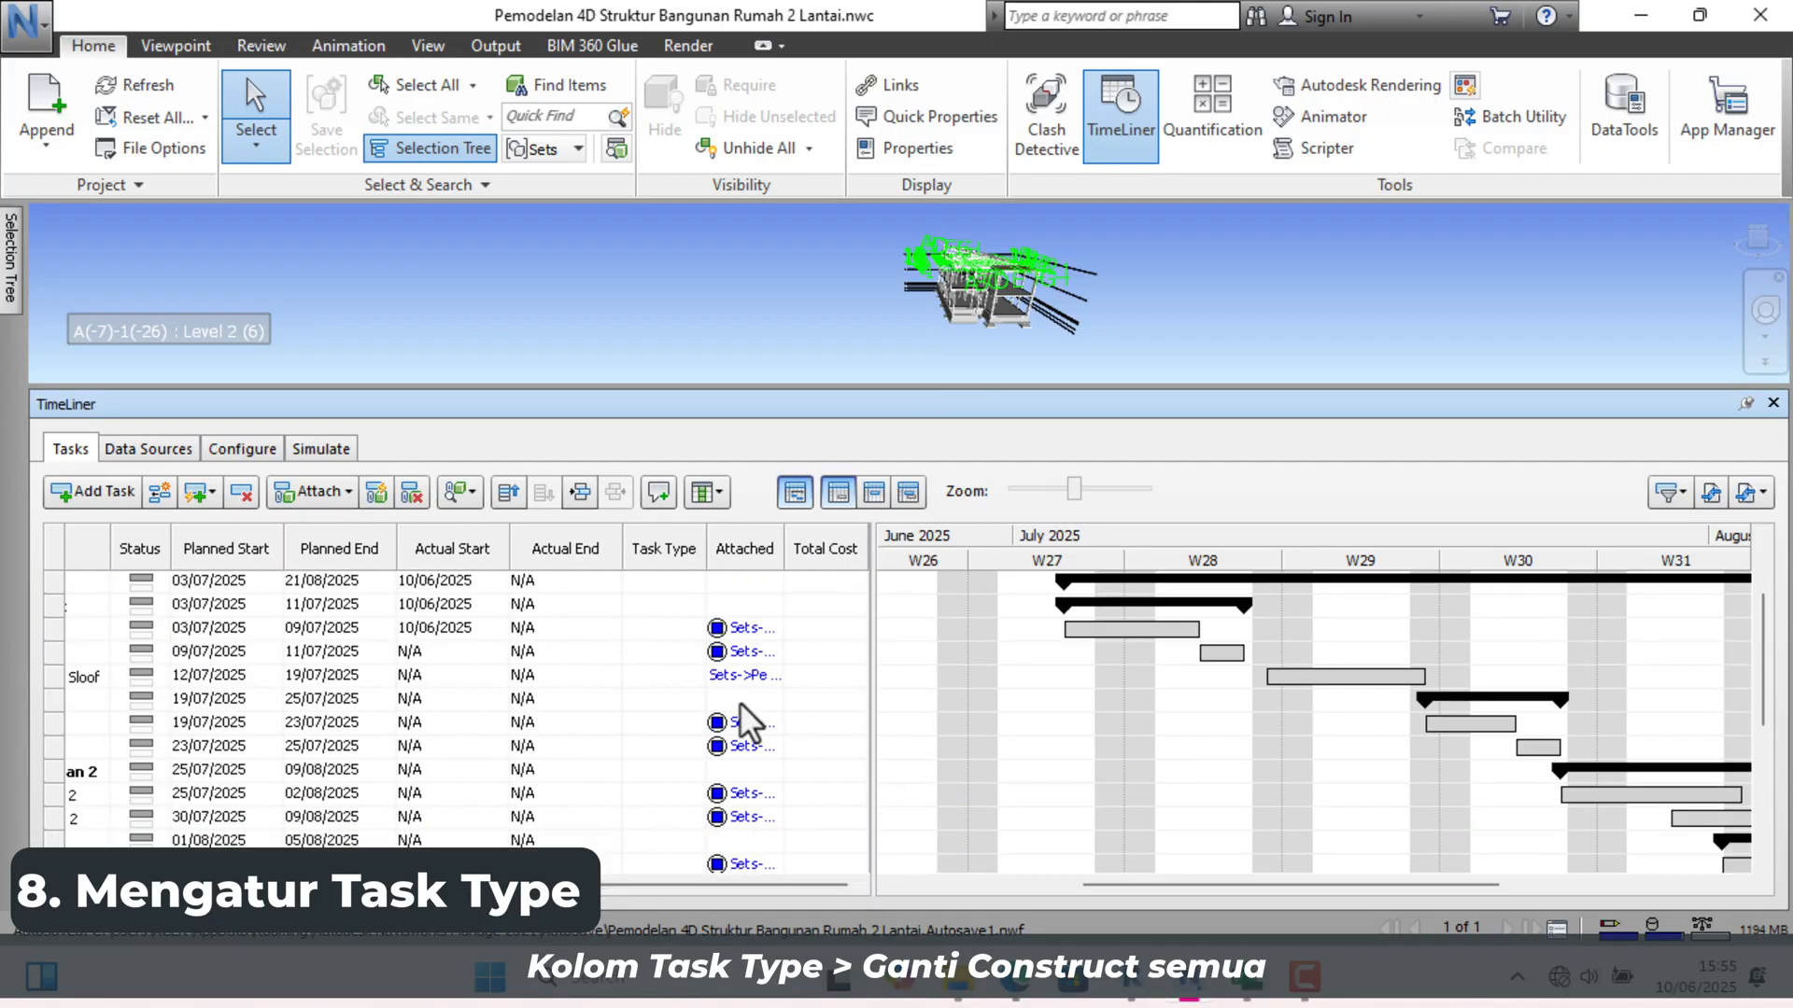
# Step: Set the task type to Construct for the attached tasks from the first footing task through the Plat Lantai 1 casting
pyautogui.click(665, 628)
pyautogui.click(657, 675)
pyautogui.click(664, 652)
pyautogui.click(657, 697)
pyautogui.click(665, 676)
pyautogui.click(659, 722)
pyautogui.click(677, 723)
pyautogui.click(659, 768)
pyautogui.click(677, 747)
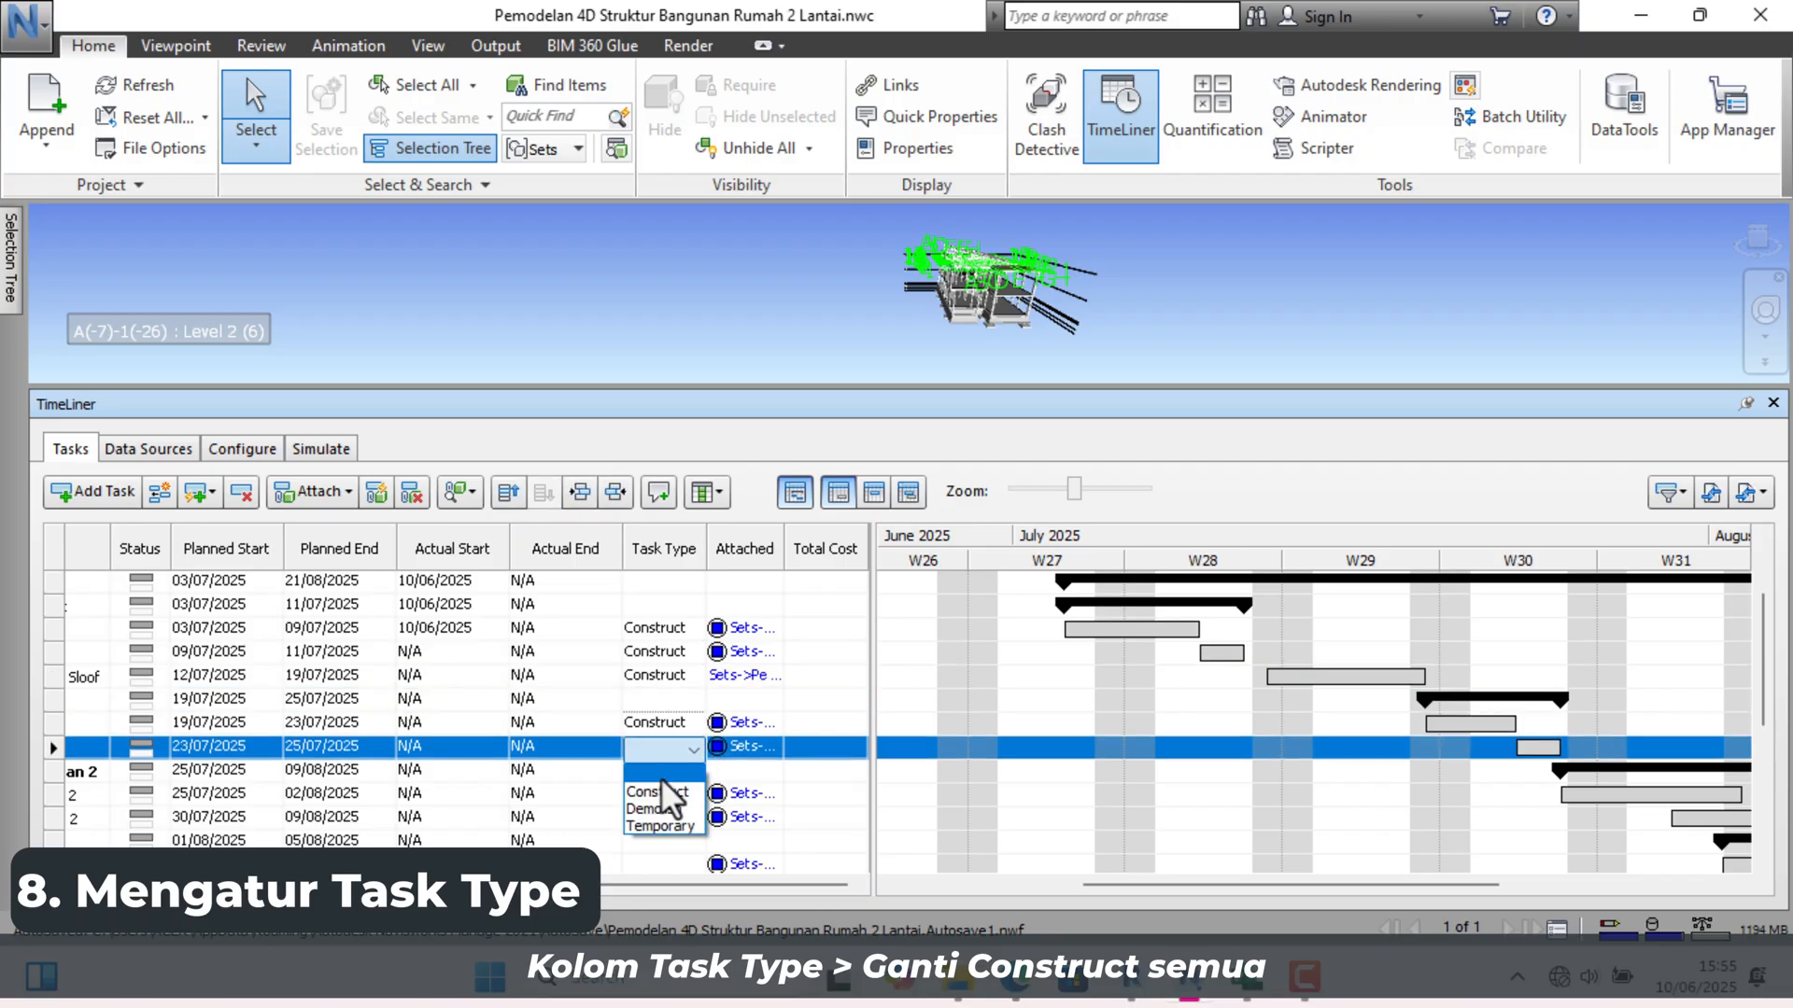
pyautogui.click(659, 791)
# Step: Set the task type to Construct for the Kolom Lantai 1 dan 2 and Balok tasks and the first Plat Lantai 2 task
pyautogui.scroll(-1, 669, 747)
pyautogui.click(687, 726)
pyautogui.click(659, 768)
pyautogui.click(659, 862)
pyautogui.scroll(-2, 691, 821)
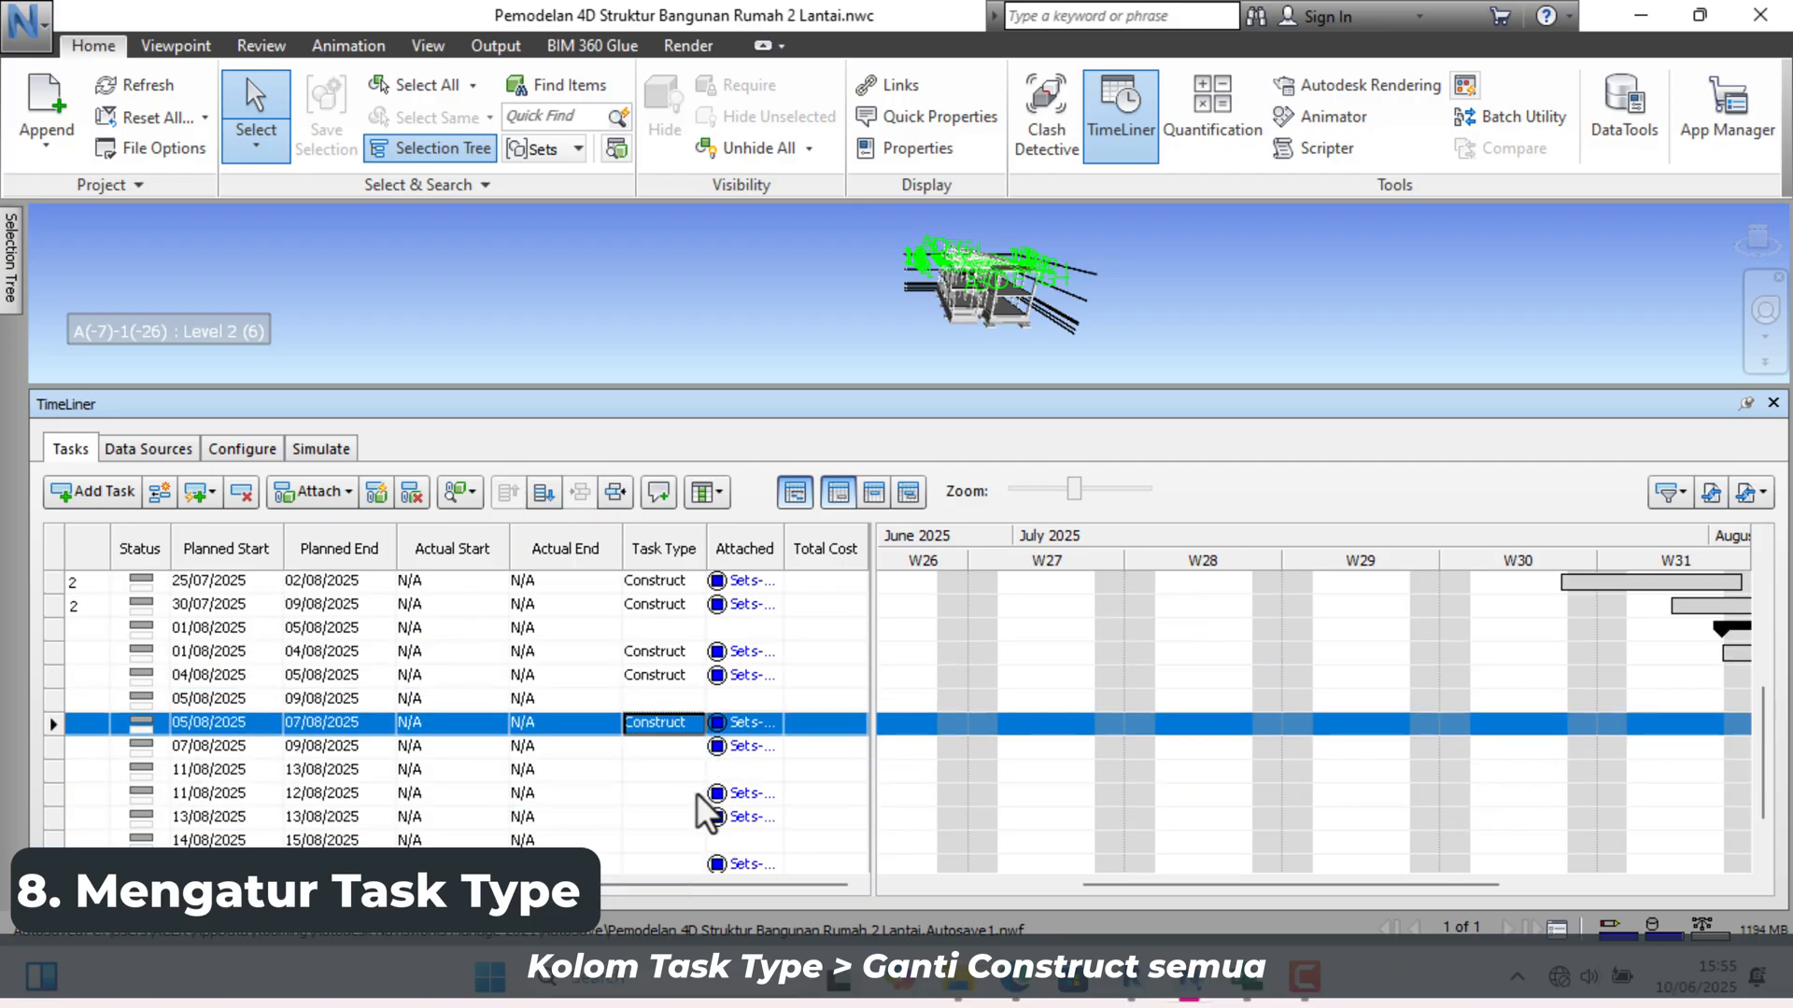
# Step: Set the task type to Construct for the remaining attached tasks through the end of the schedule
pyautogui.click(696, 791)
pyautogui.click(689, 836)
pyautogui.scroll(-1, 688, 837)
pyautogui.click(684, 837)
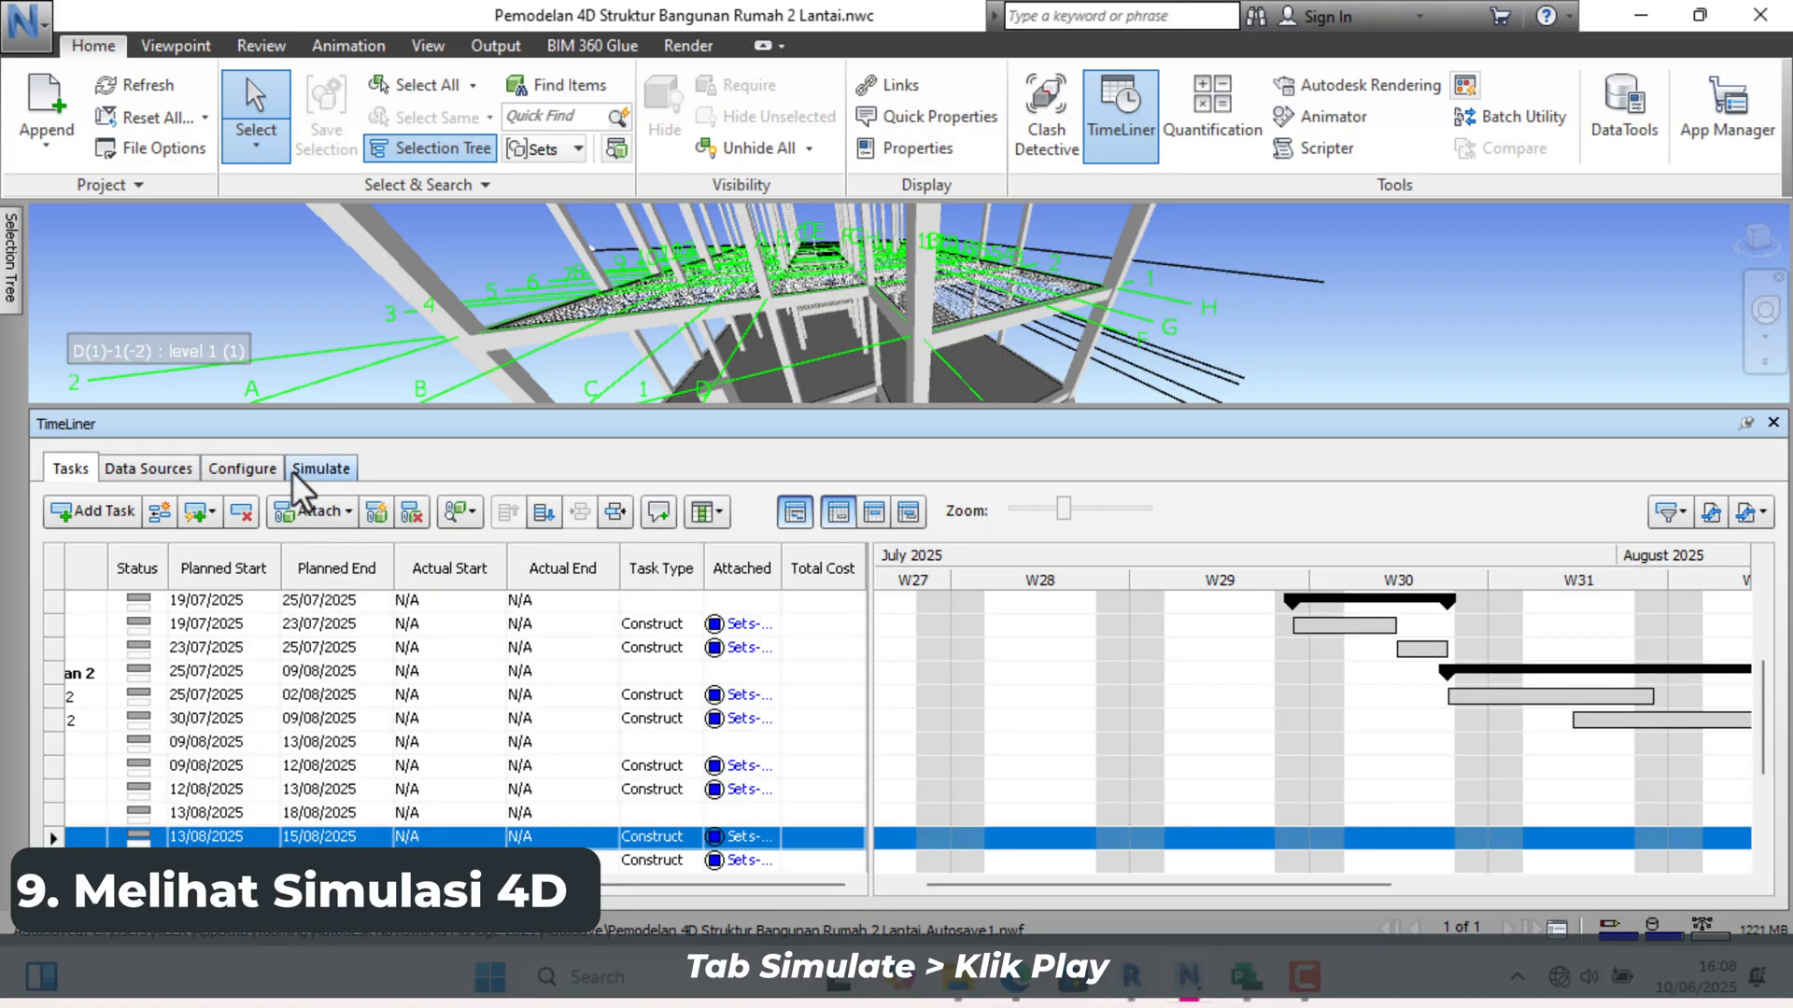
# Step: Enlarge the model view to fit the whole structure and play the TimeLiner simulation from 03/07/2025
pyautogui.click(317, 468)
pyautogui.moveTo(666, 406); pyautogui.dragTo(665, 591)
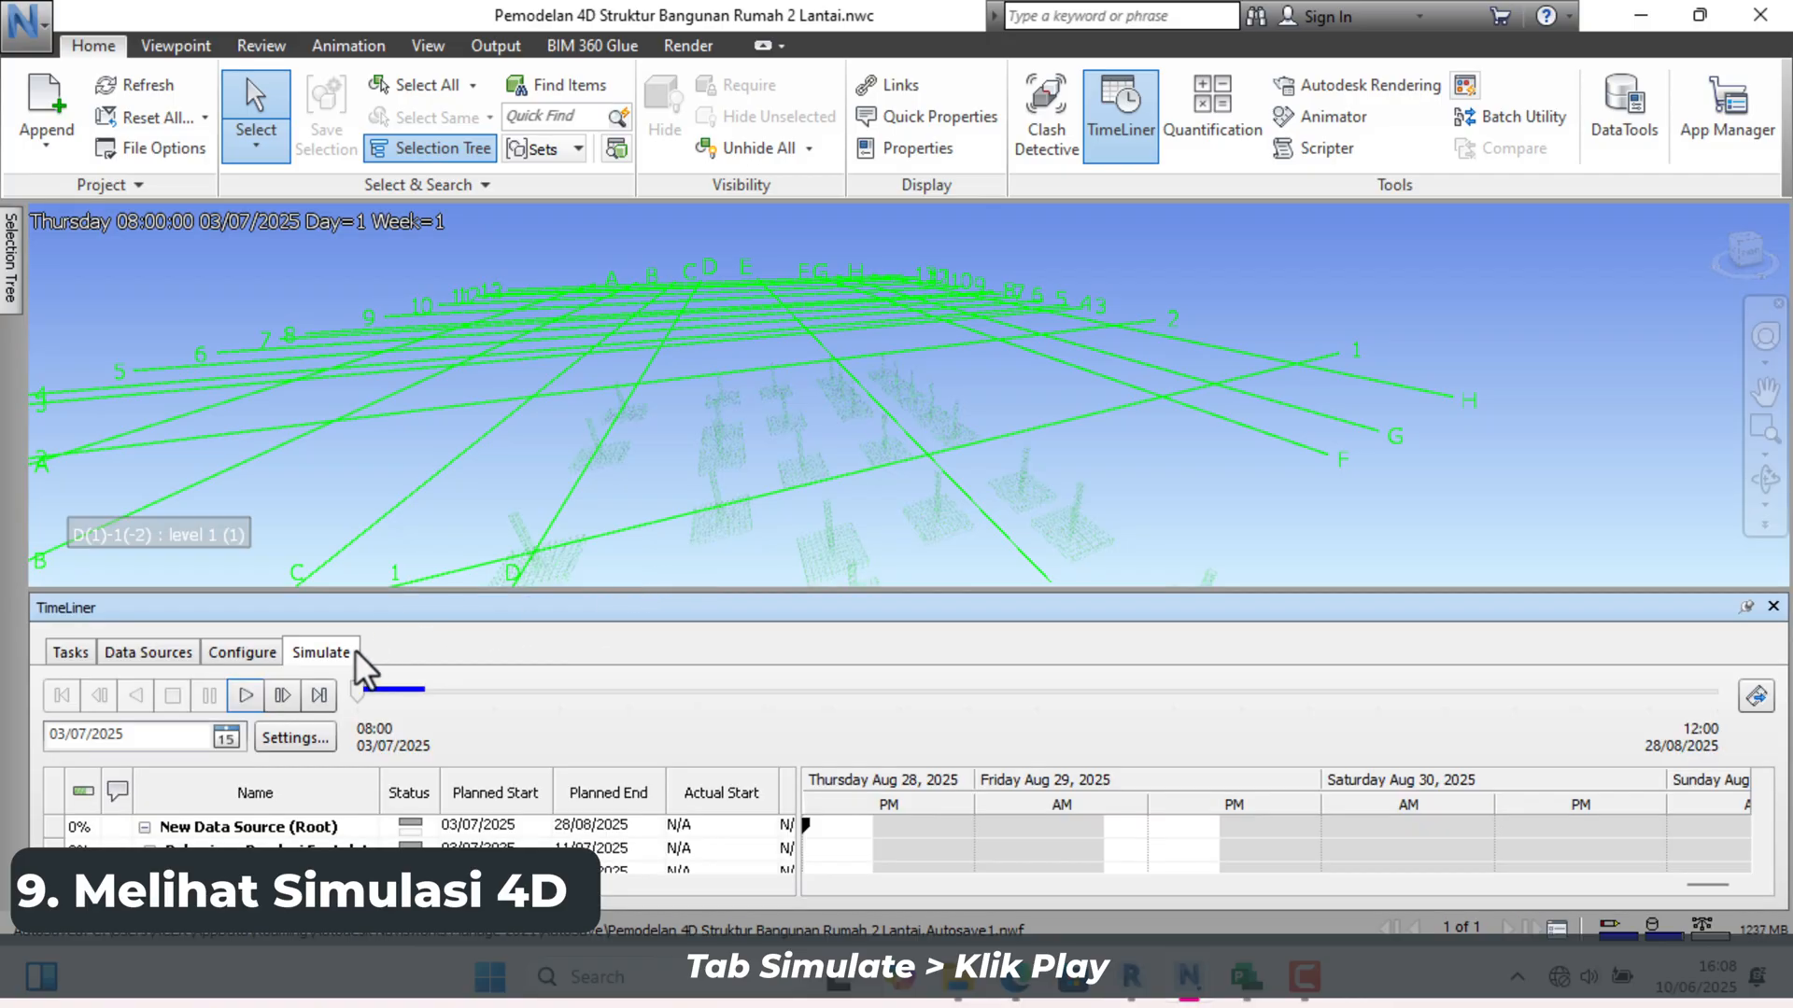
pyautogui.scroll(-2, 967, 323)
pyautogui.scroll(-3, 1031, 332)
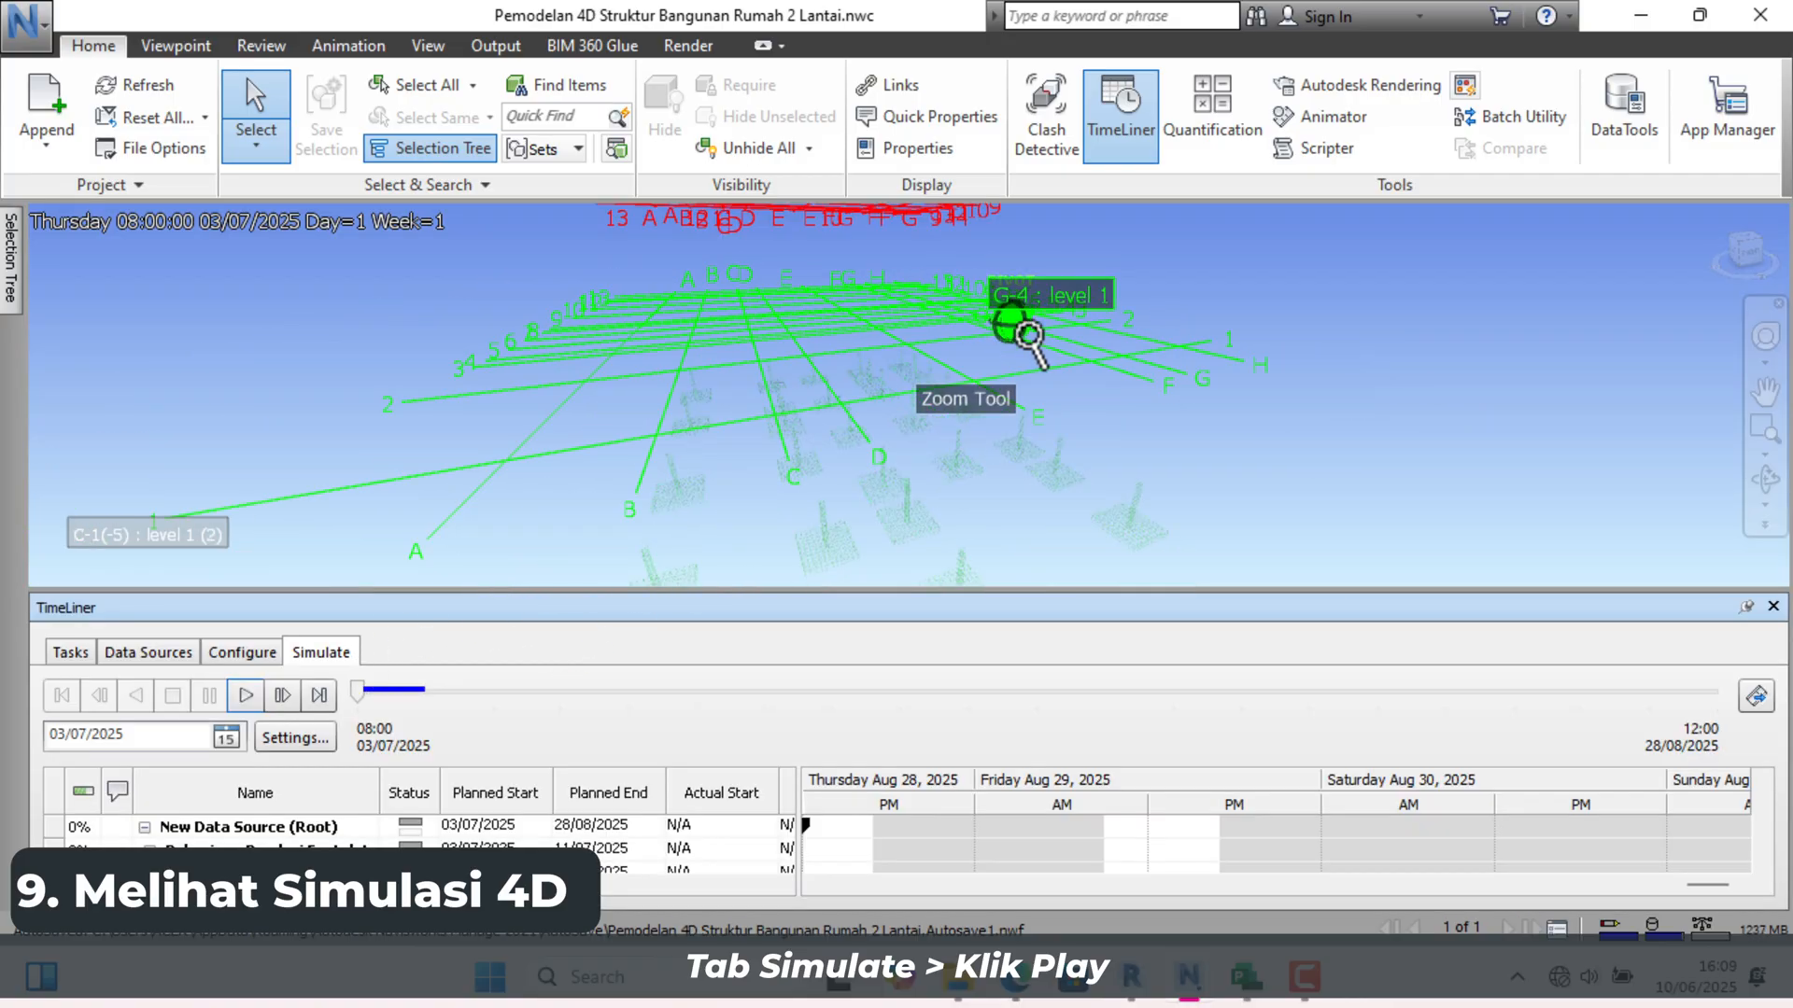
pyautogui.scroll(-2, 1228, 580)
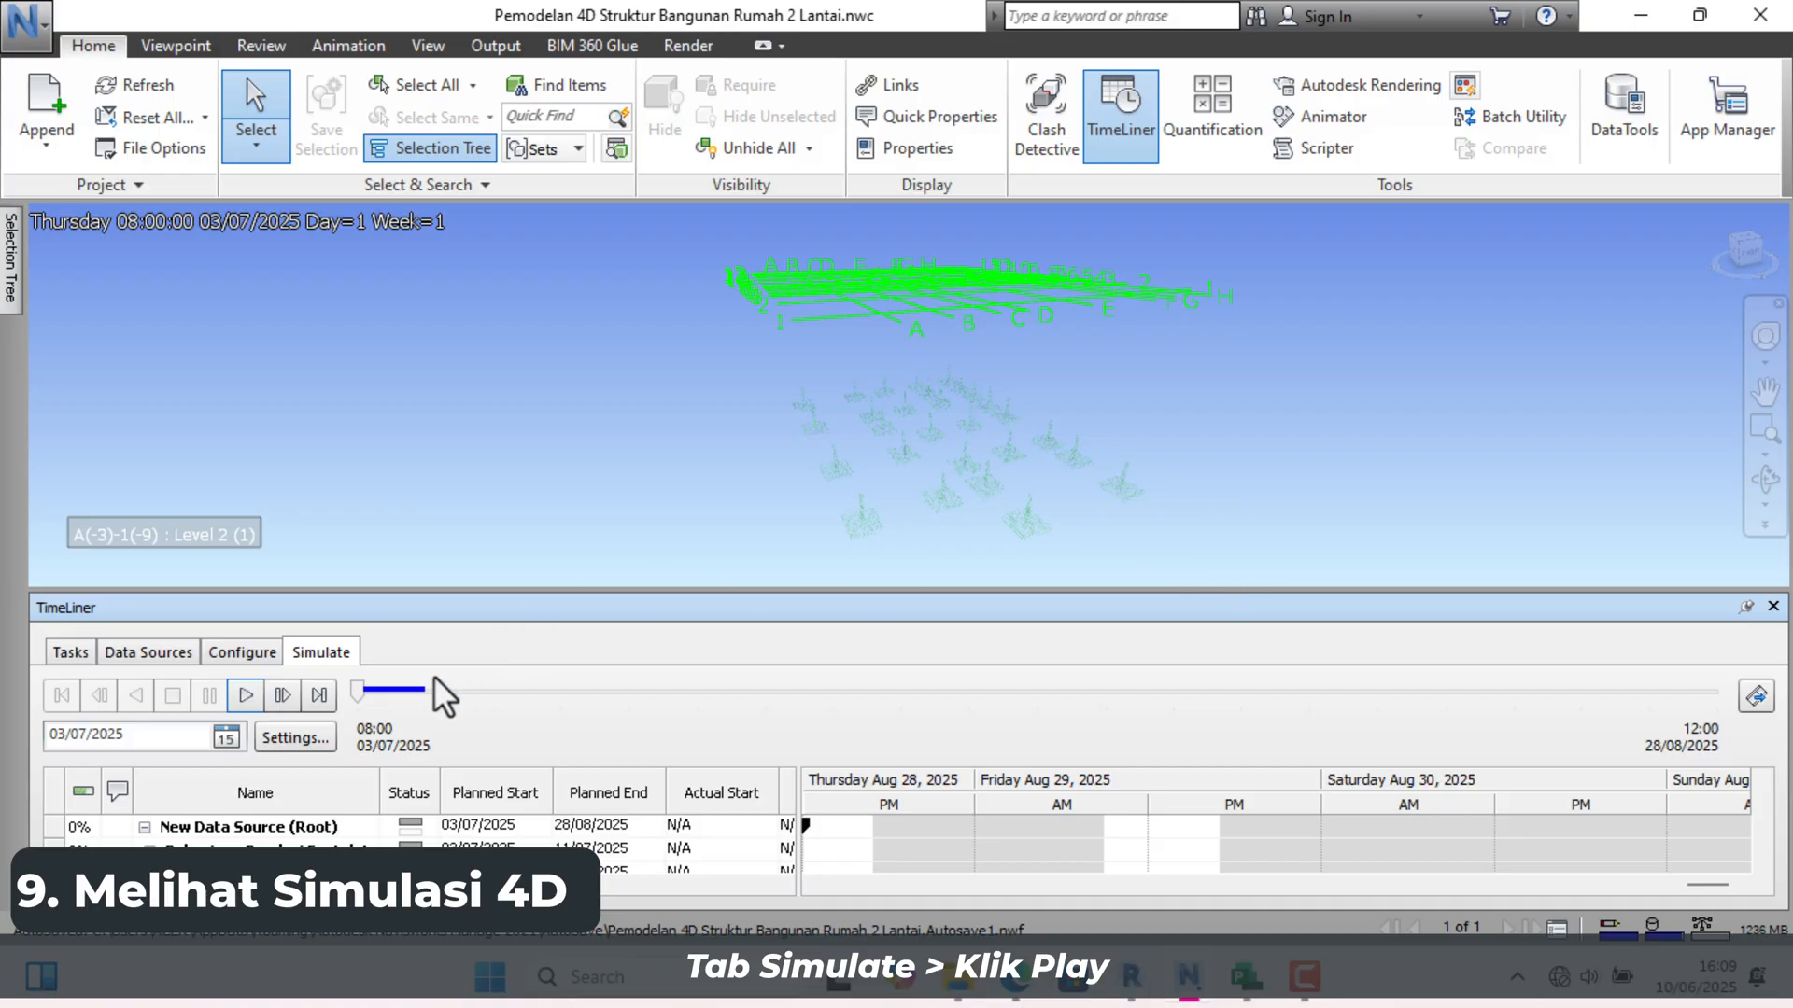
pyautogui.click(245, 706)
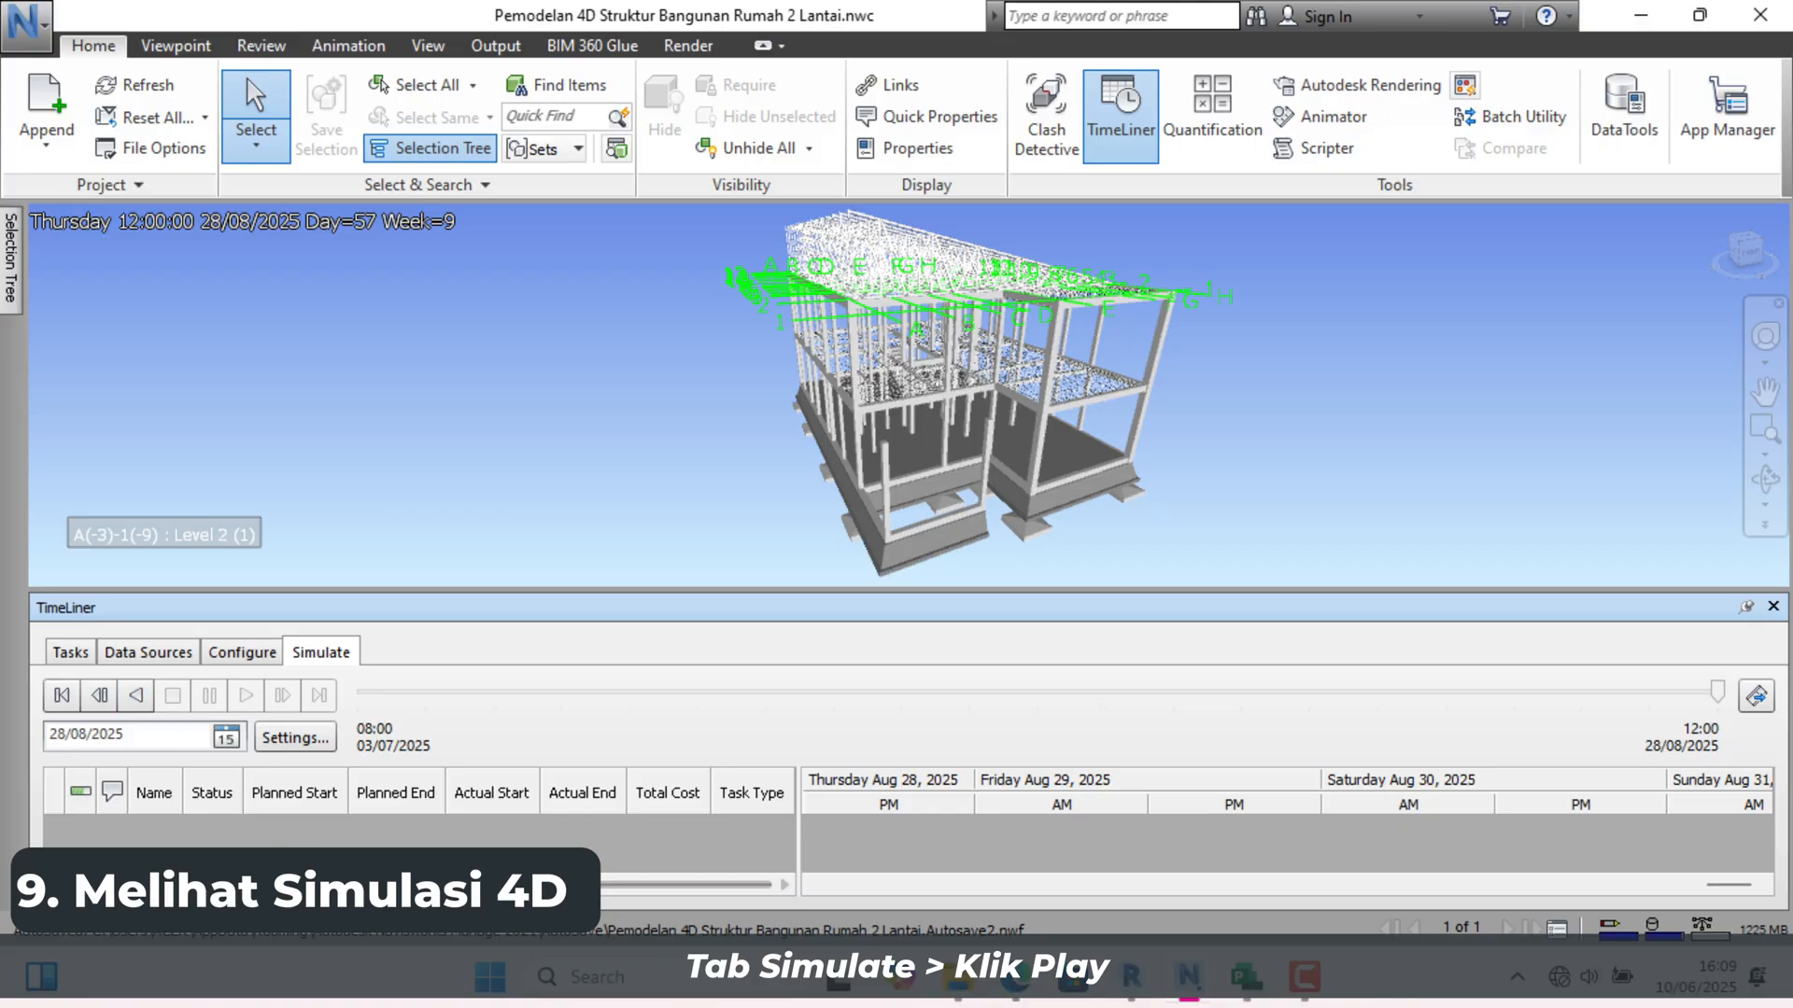
# Step: Return to the task list with its name column and unhide all hidden model items
pyautogui.click(70, 651)
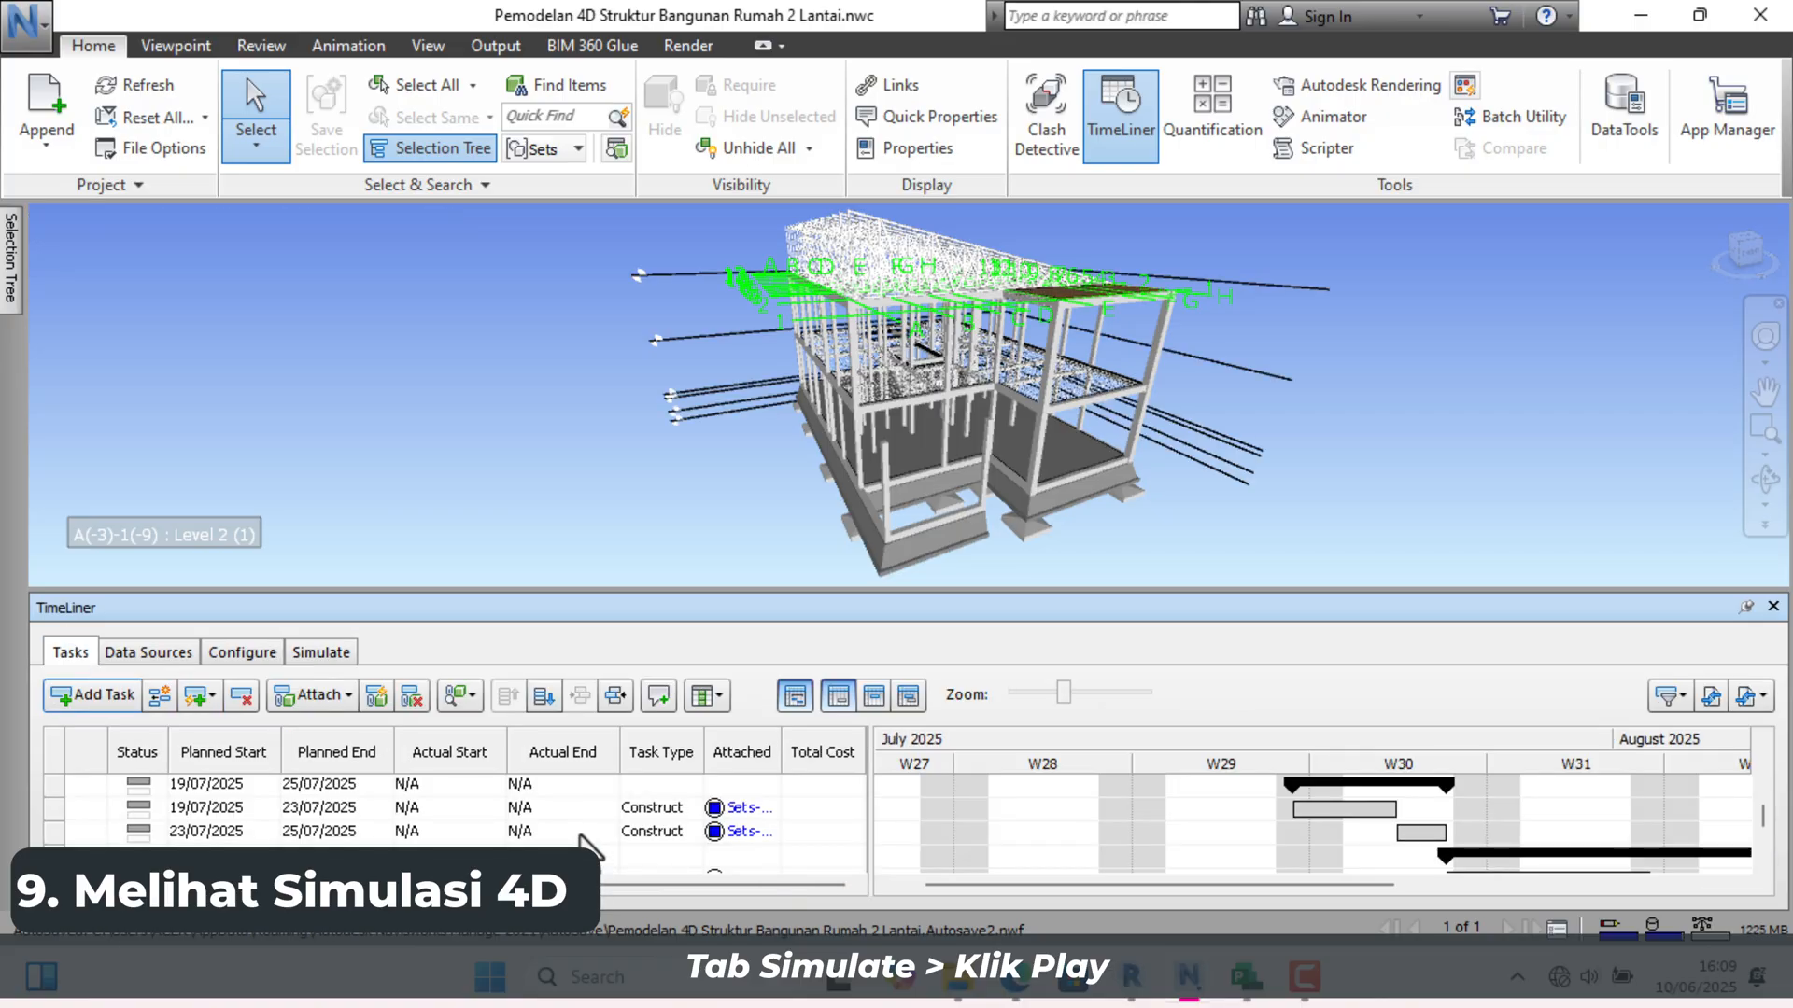
pyautogui.moveTo(710, 884); pyautogui.dragTo(467, 884)
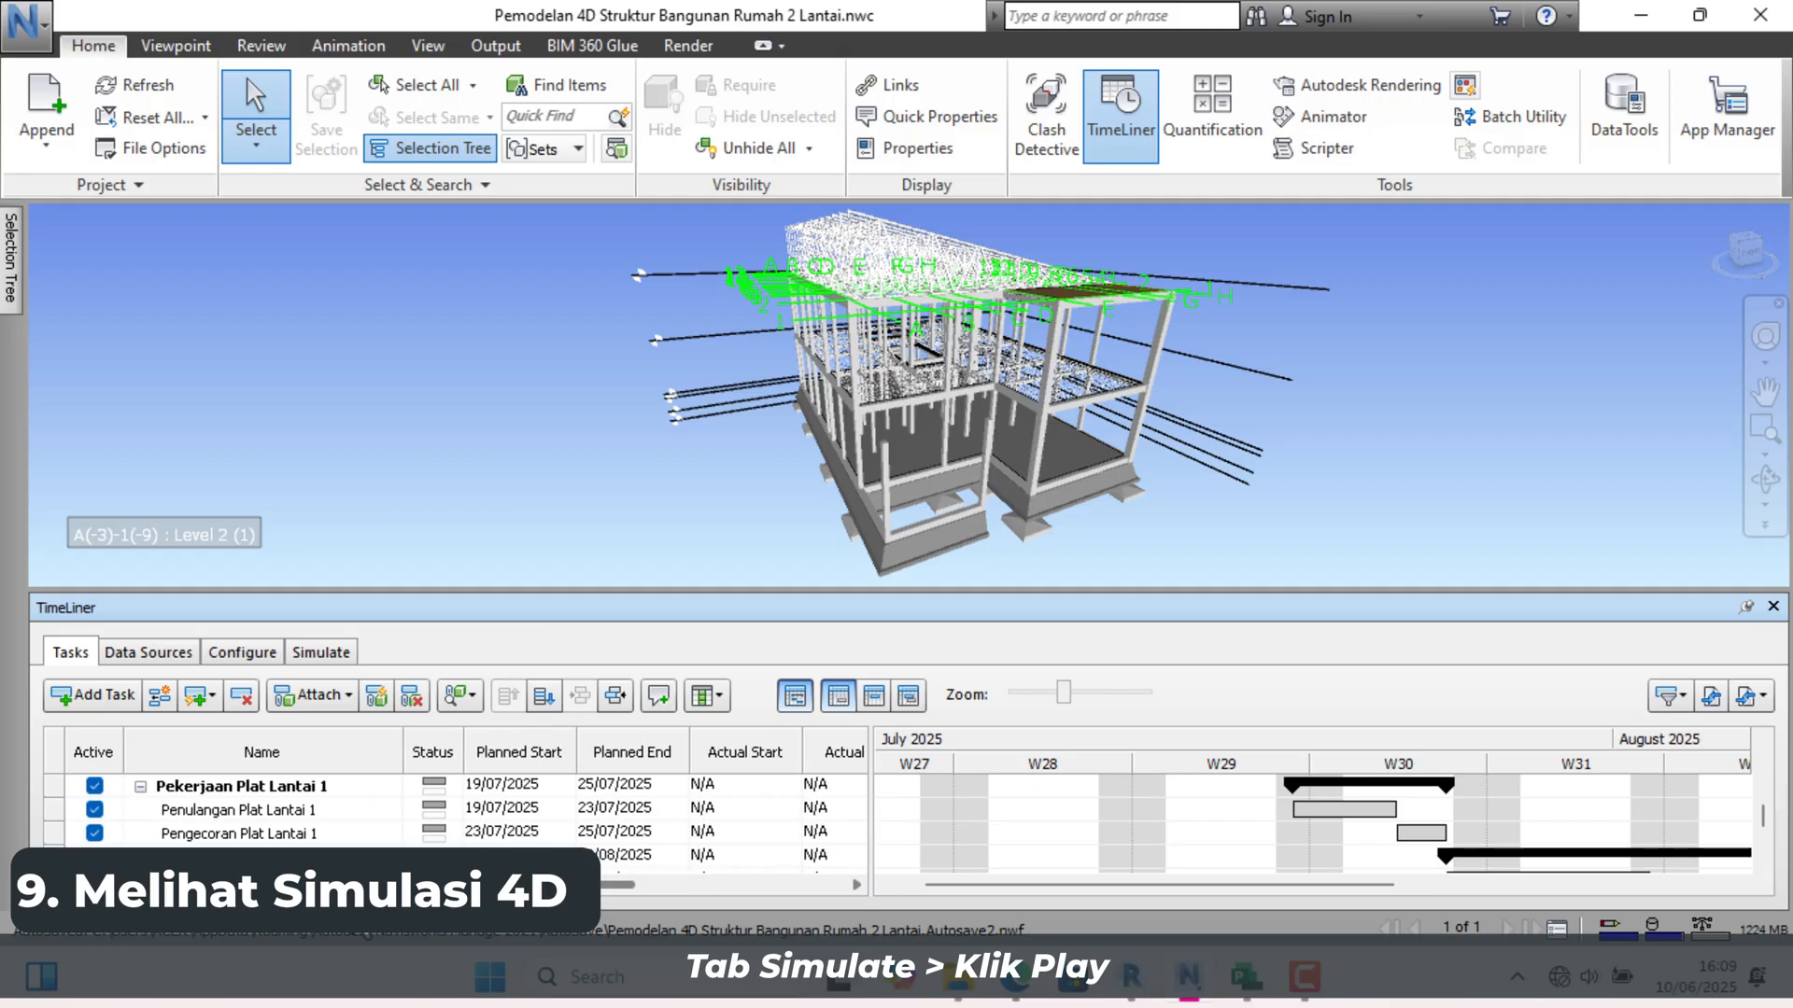
pyautogui.click(727, 149)
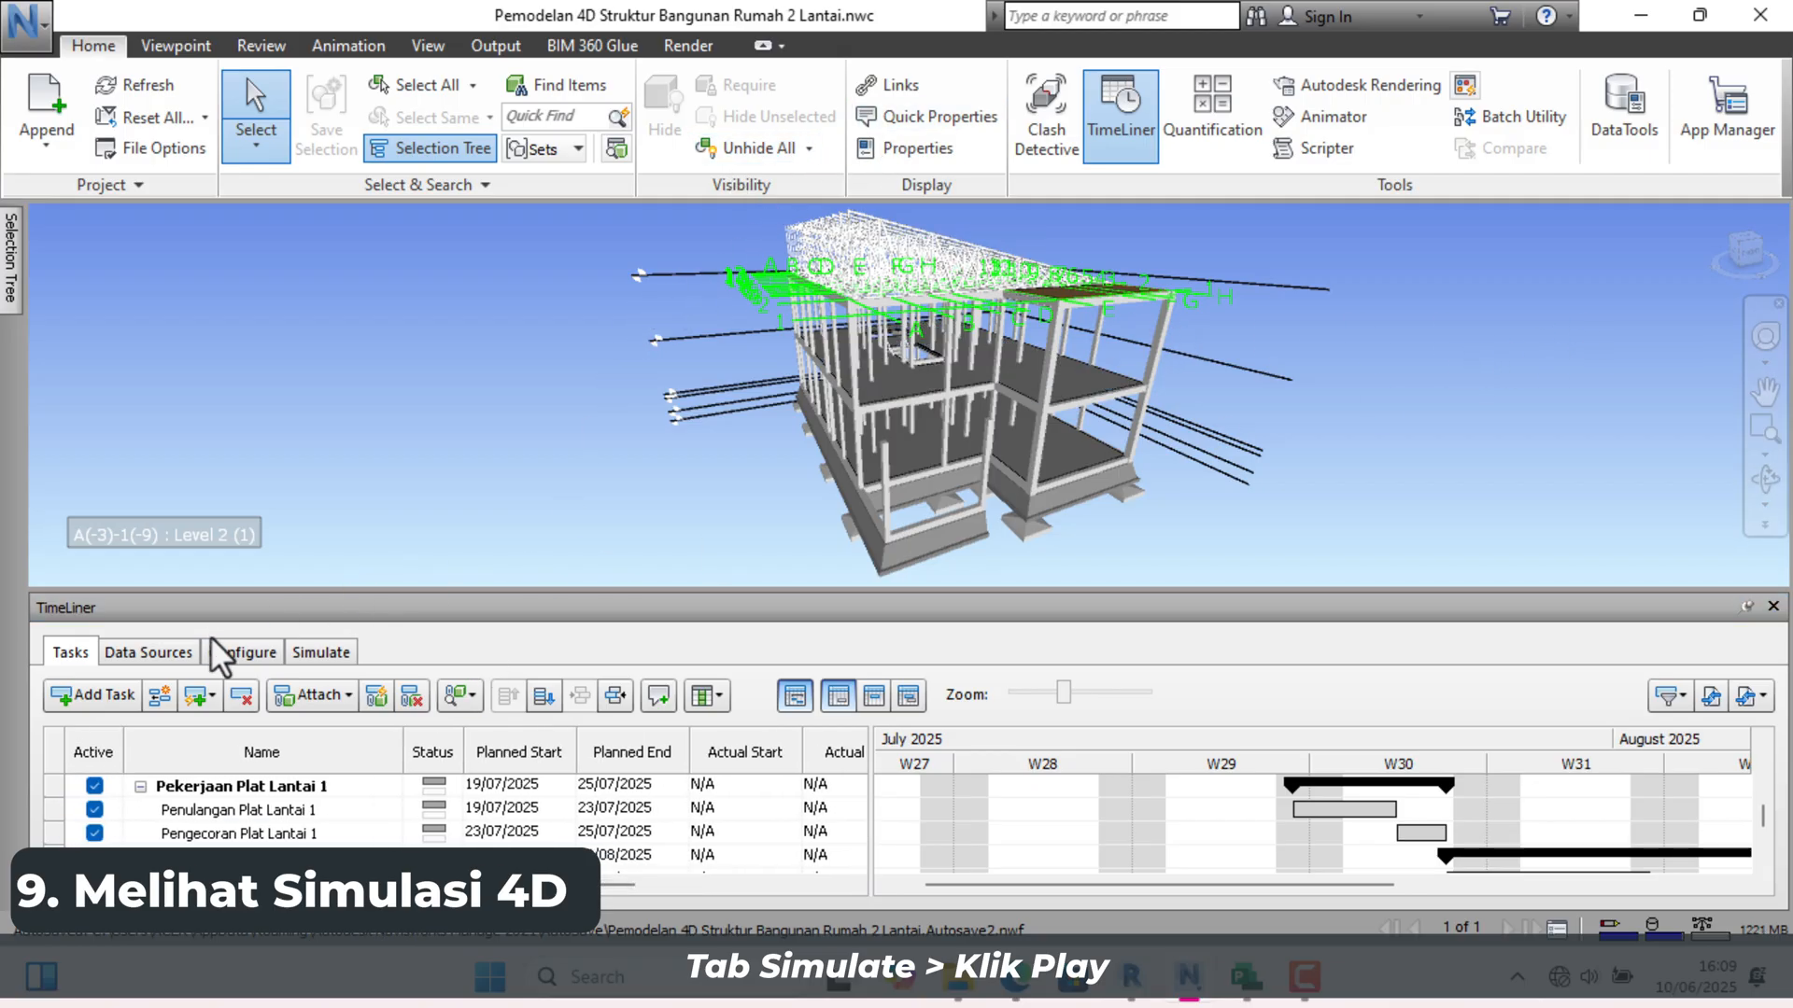
# Step: Replay the TimeLiner simulation from its start to check the construction sequence with all items unhidden
pyautogui.click(271, 653)
pyautogui.click(314, 653)
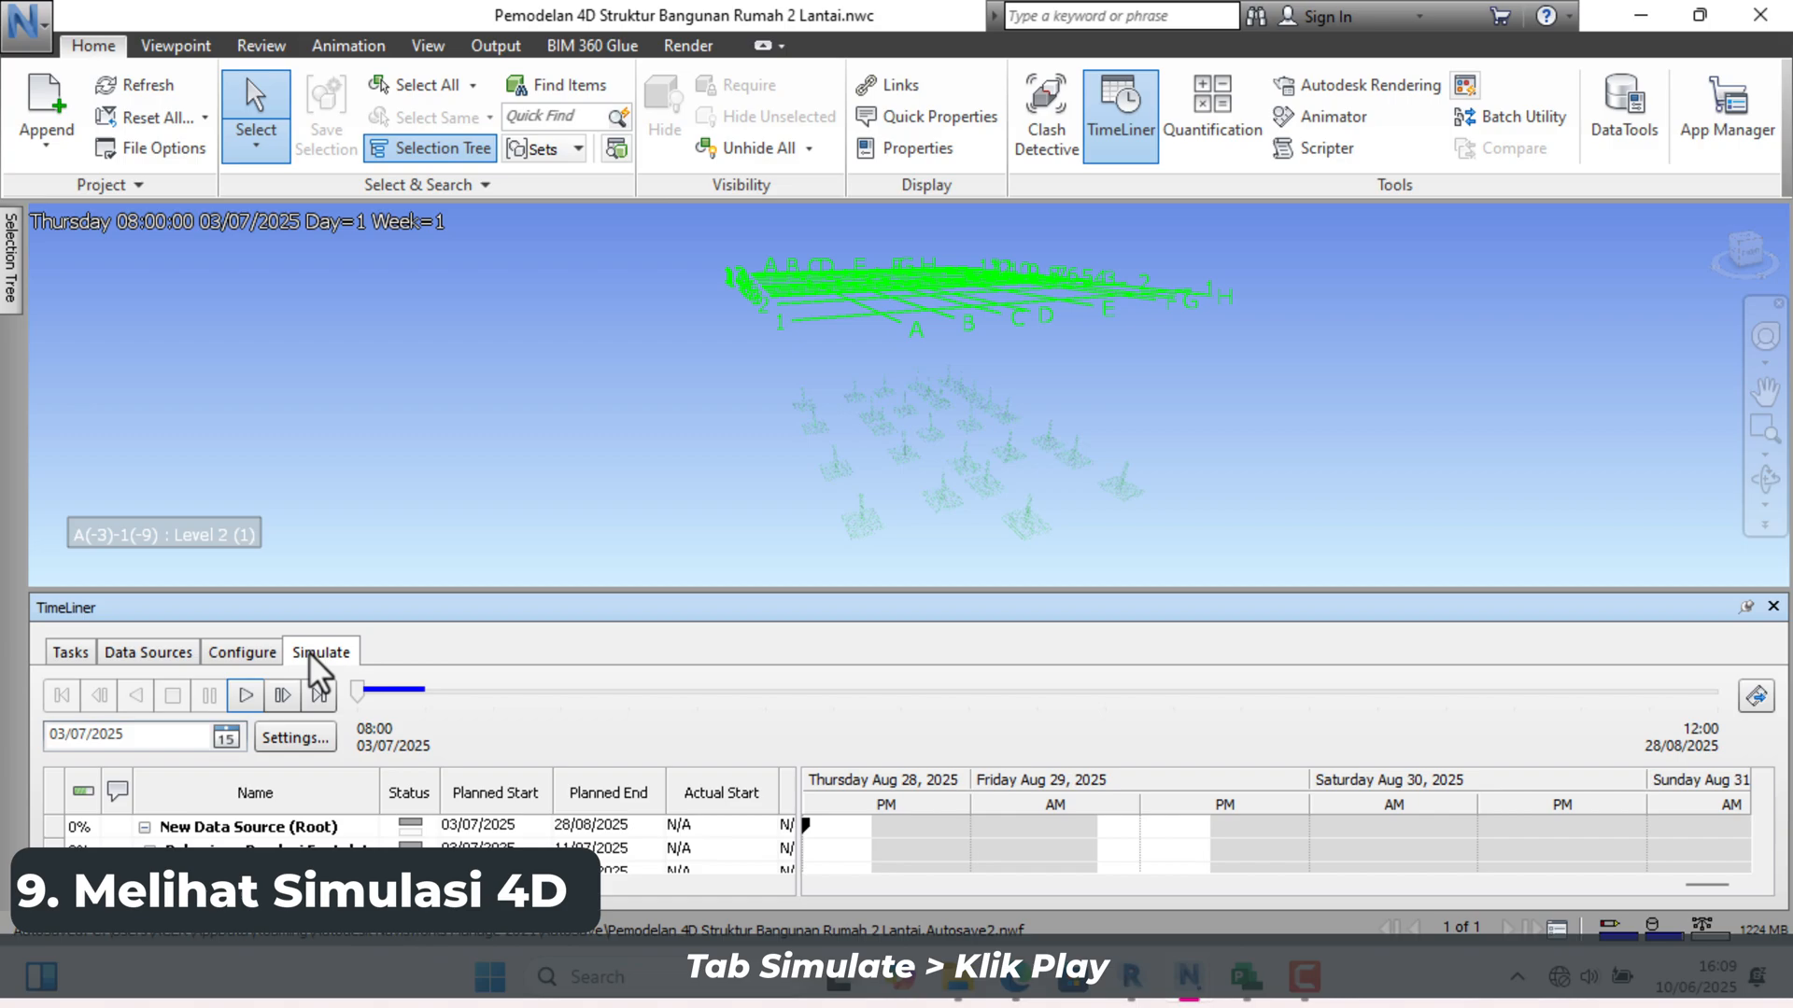
pyautogui.click(238, 698)
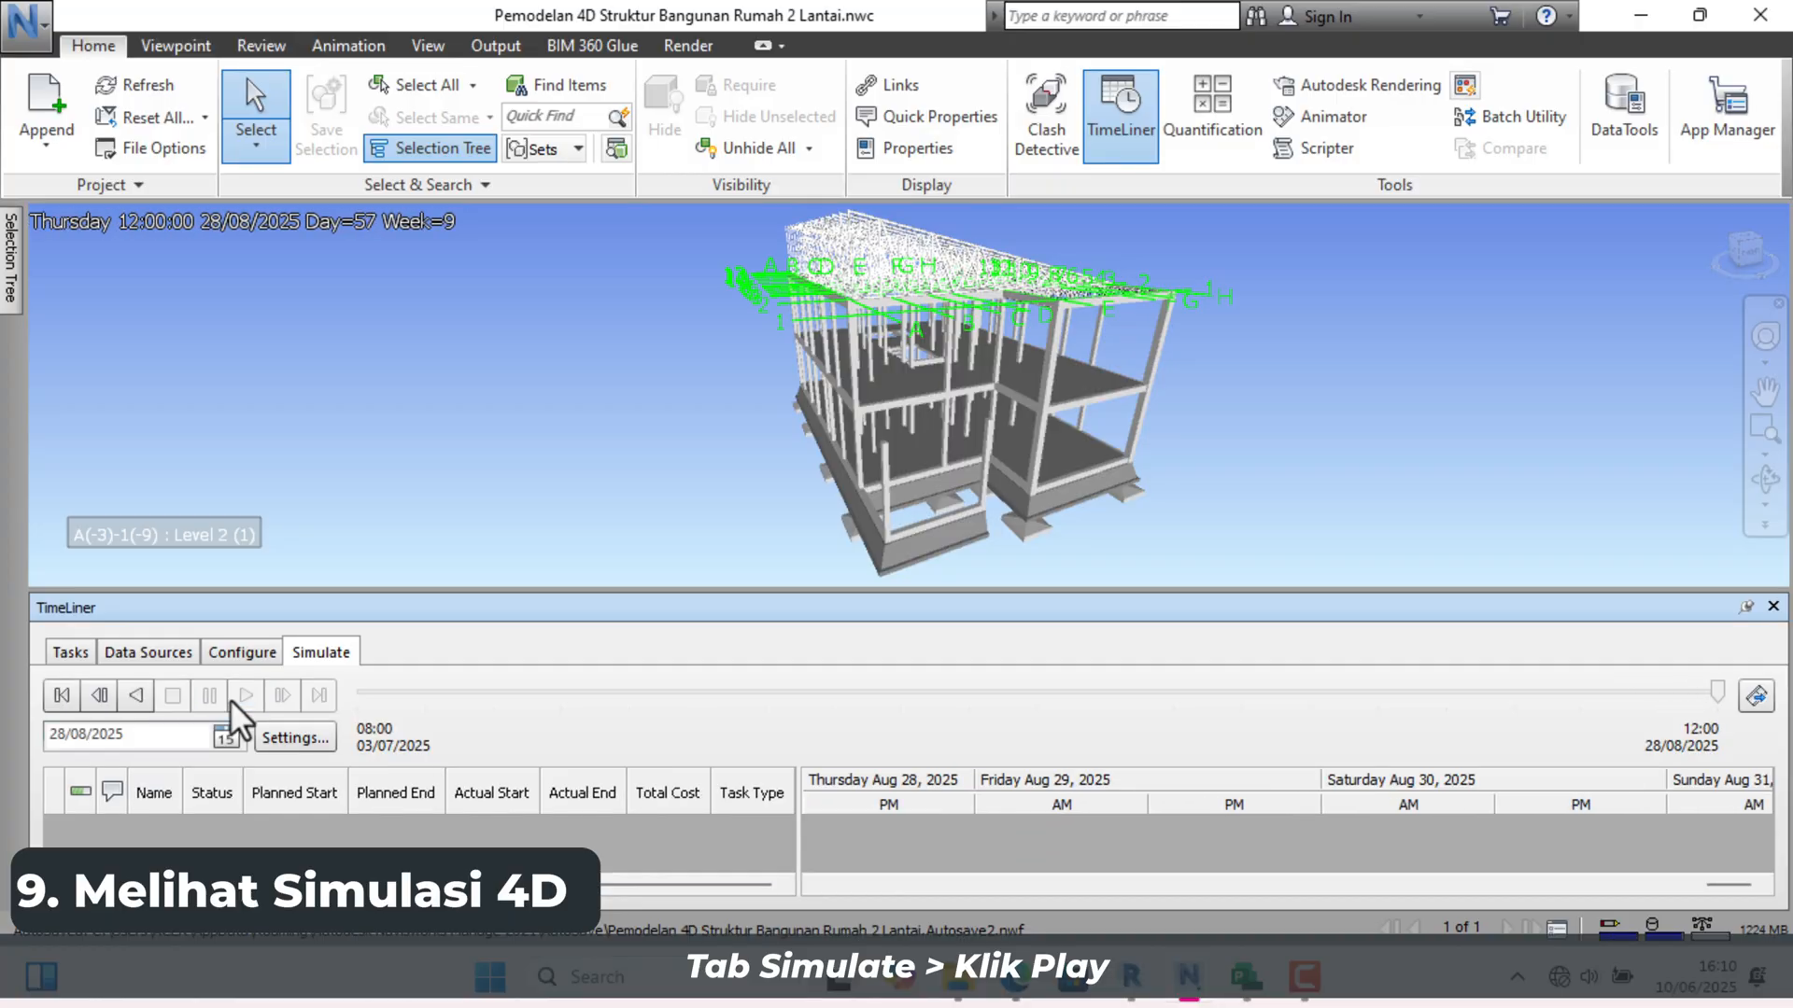
pyautogui.click(1327, 366)
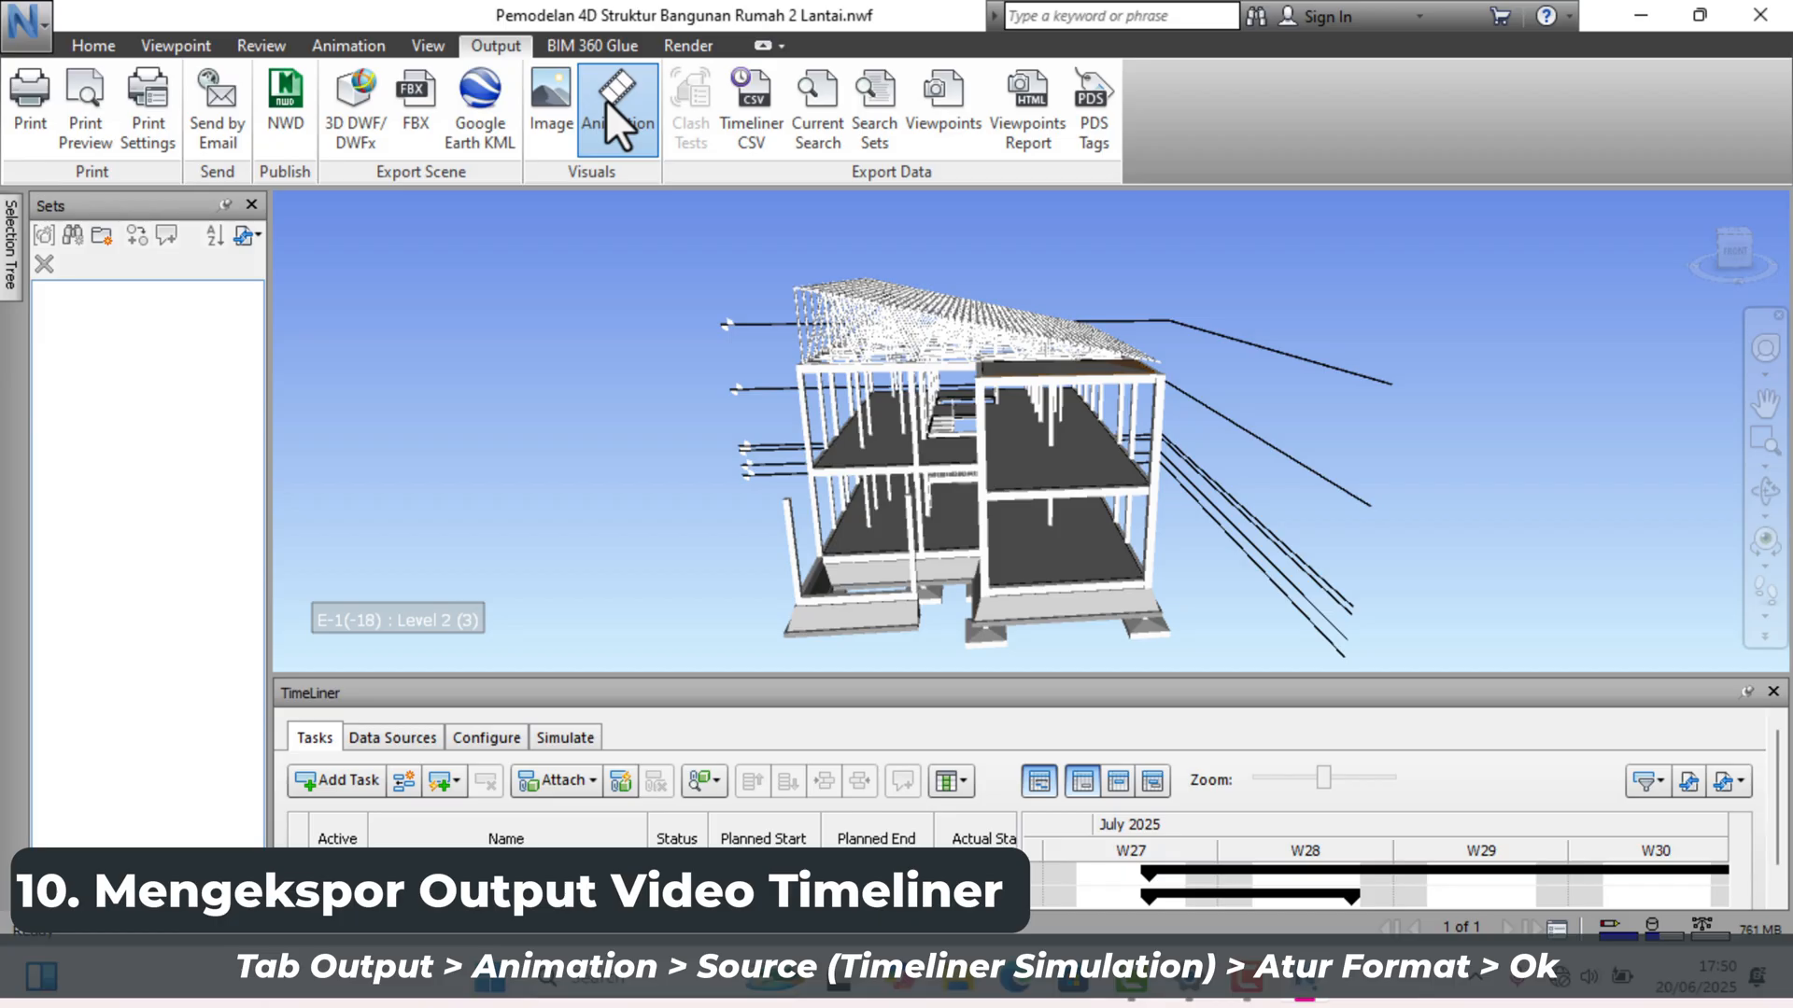
# Step: Set up an animation export with TimeLiner Simulation as source, the Viewport renderer and Windows AVI format
pyautogui.click(607, 104)
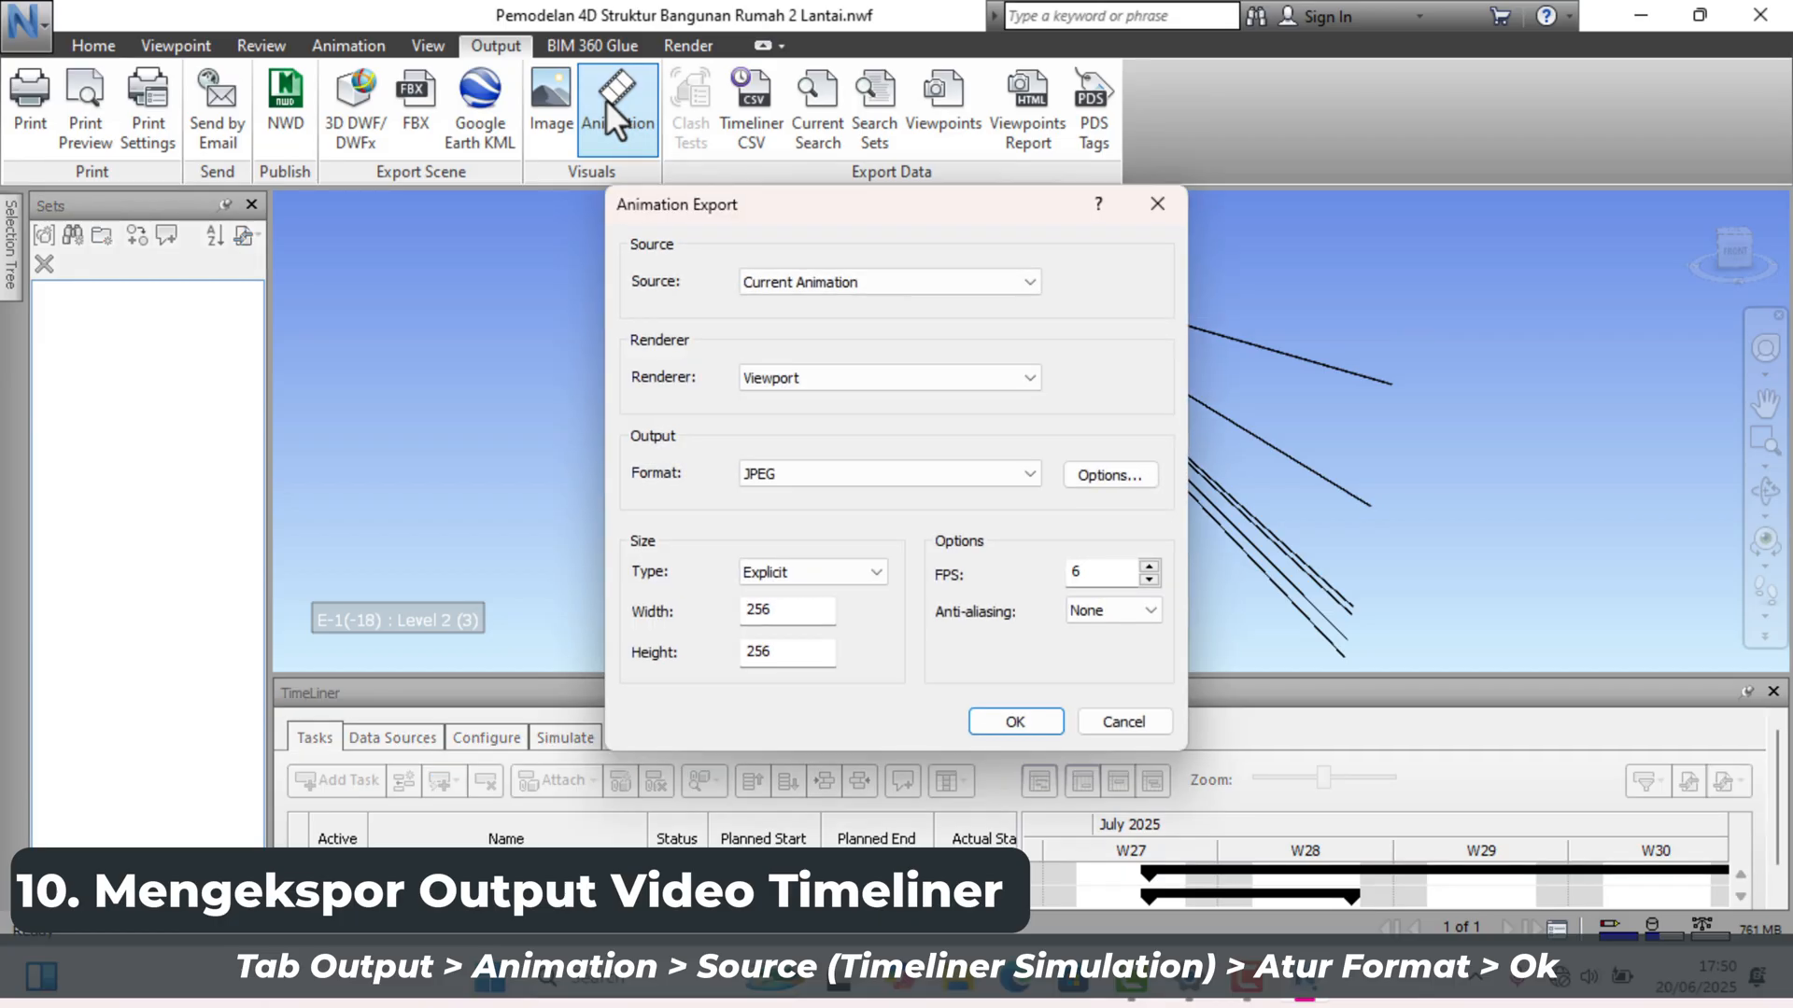
pyautogui.click(915, 282)
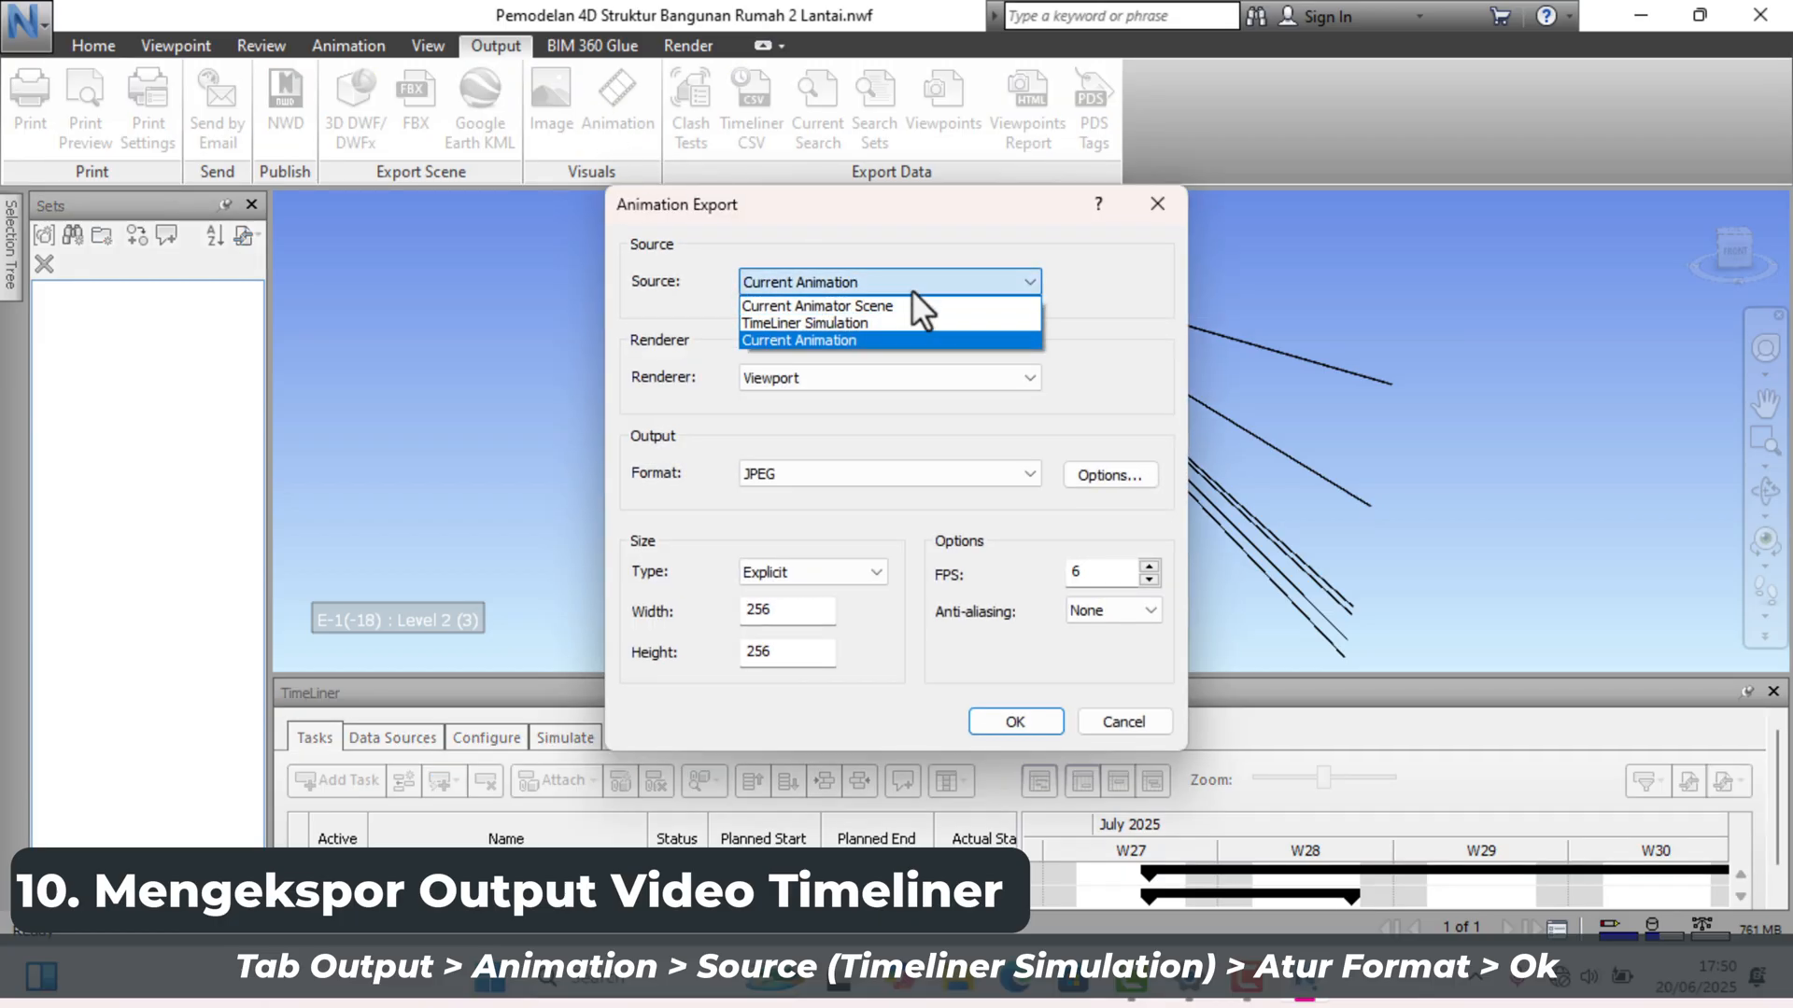
pyautogui.click(871, 322)
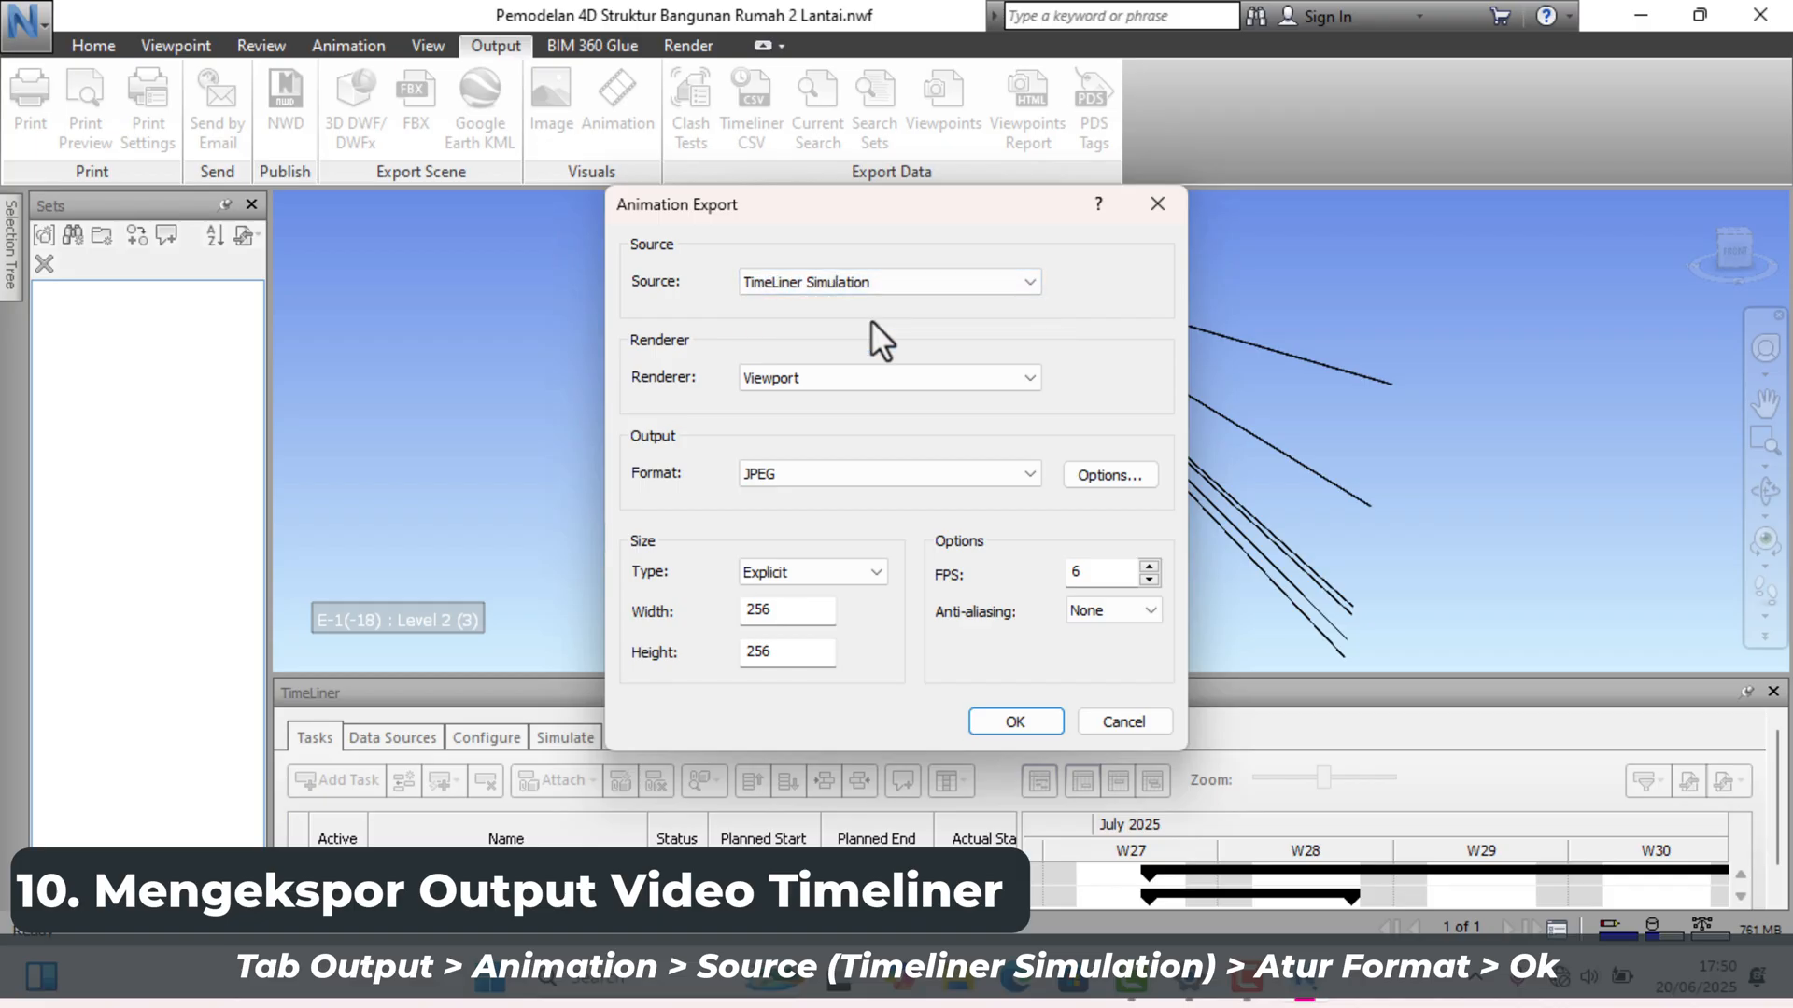
pyautogui.click(843, 375)
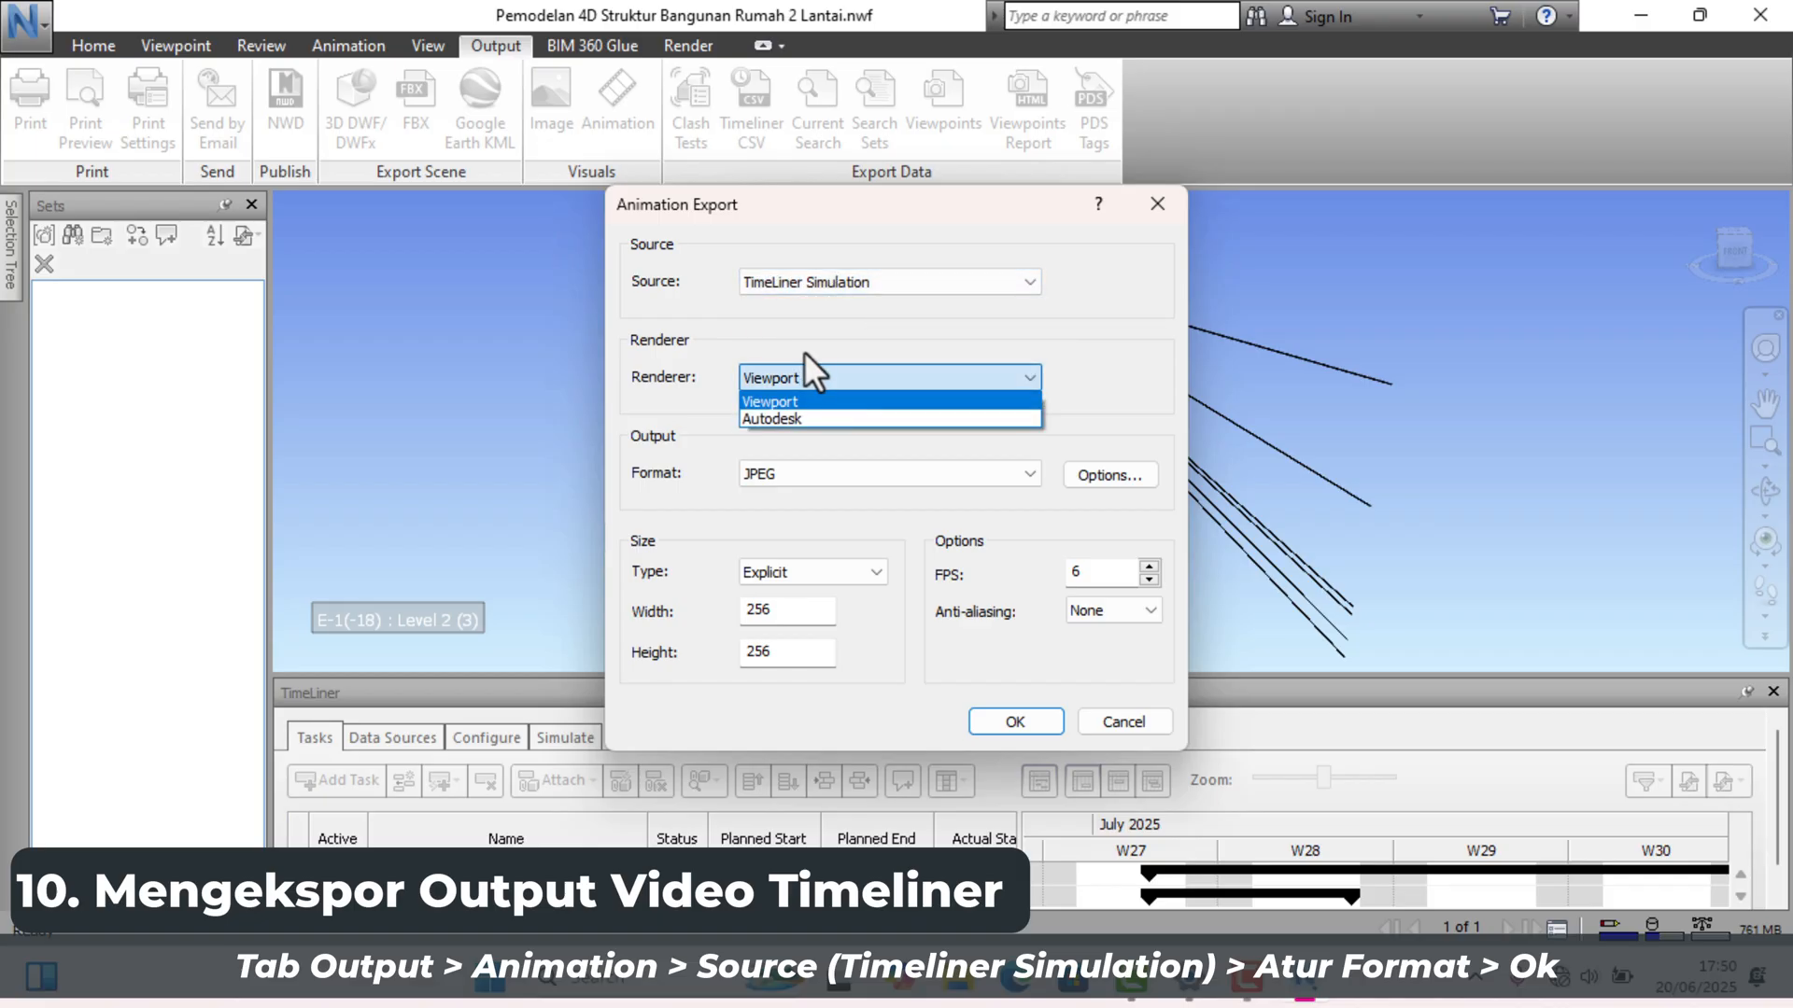
pyautogui.click(779, 399)
pyautogui.click(1014, 476)
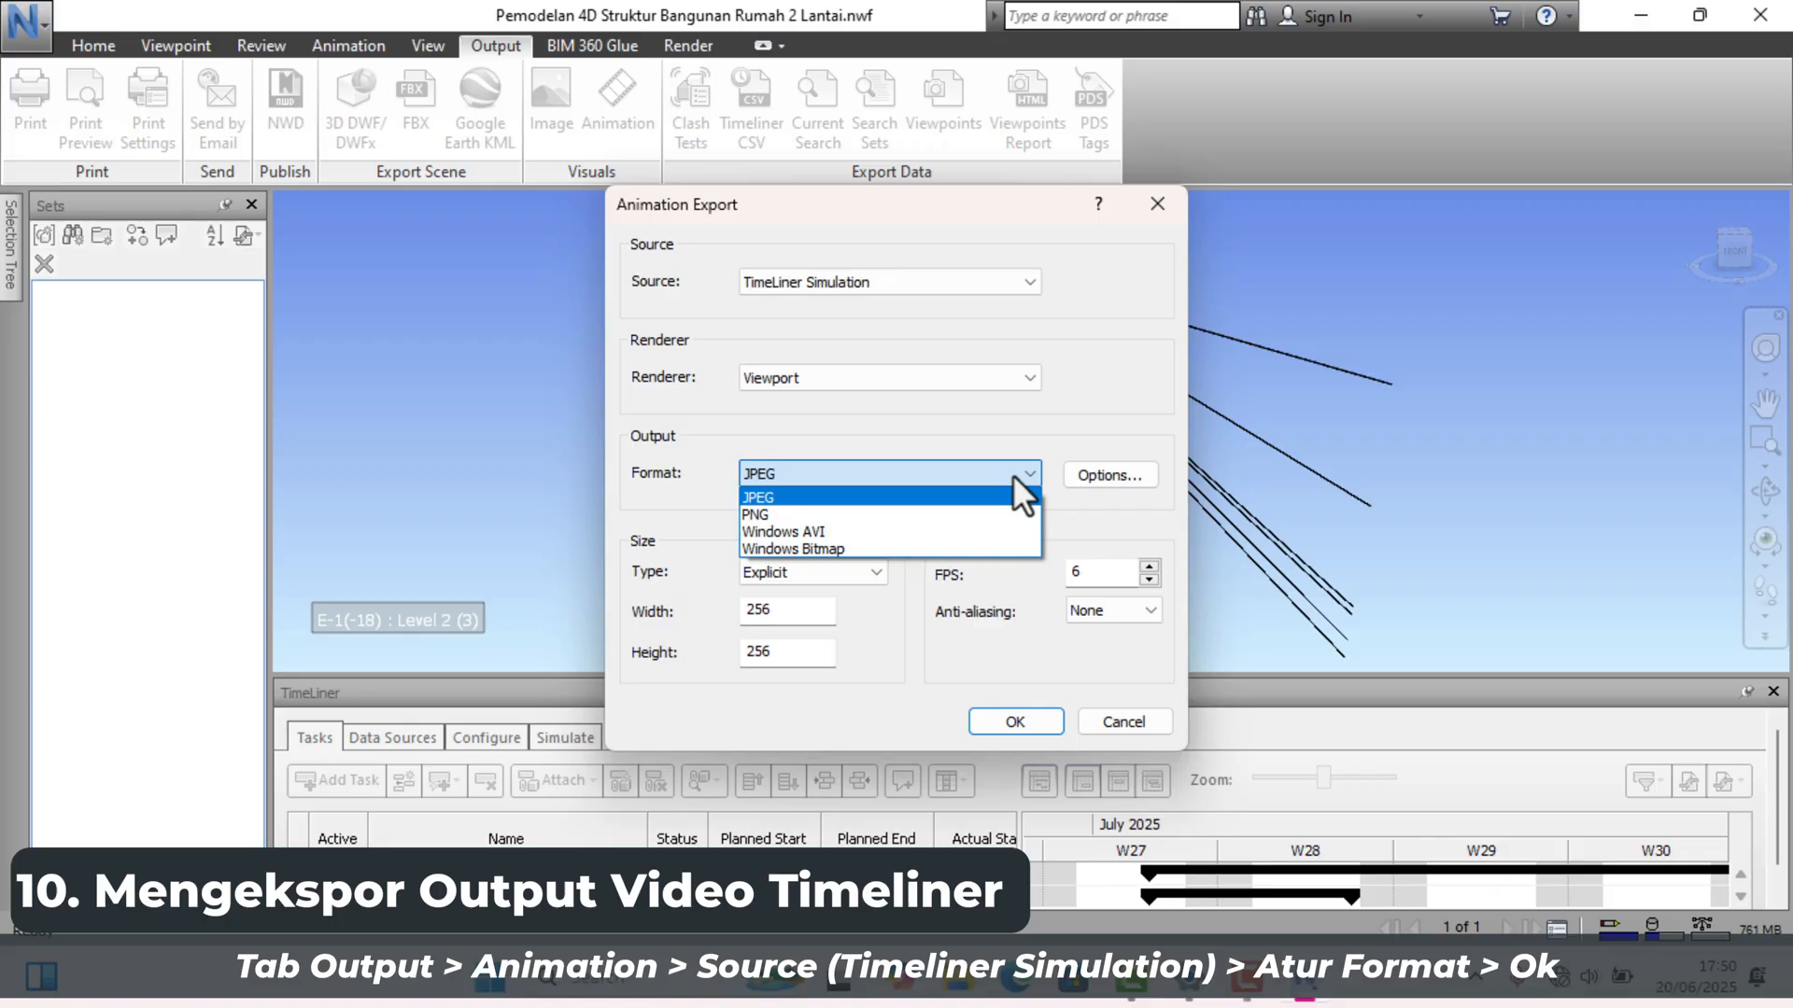
pyautogui.click(811, 534)
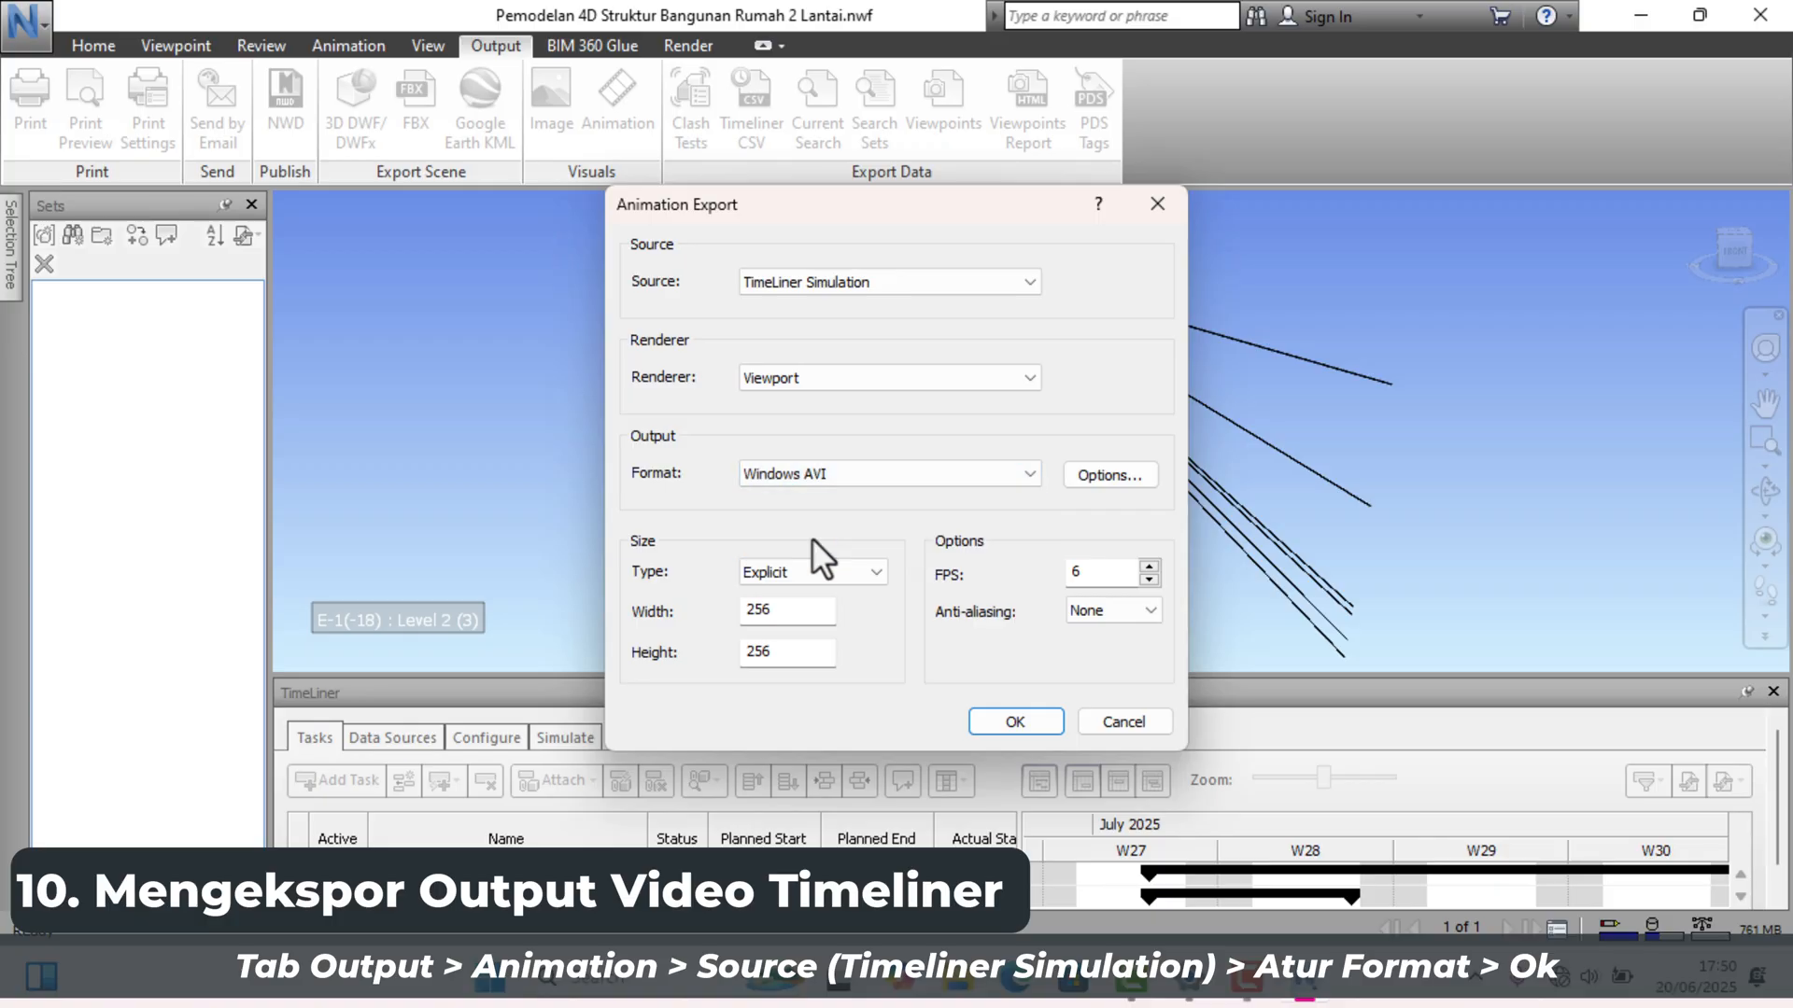
# Step: Set the export frame rate to 60 FPS with anti-aliasing at None
pyautogui.moveTo(1092, 572); pyautogui.dragTo(1057, 577)
pyautogui.click(1119, 612)
pyautogui.click(1148, 610)
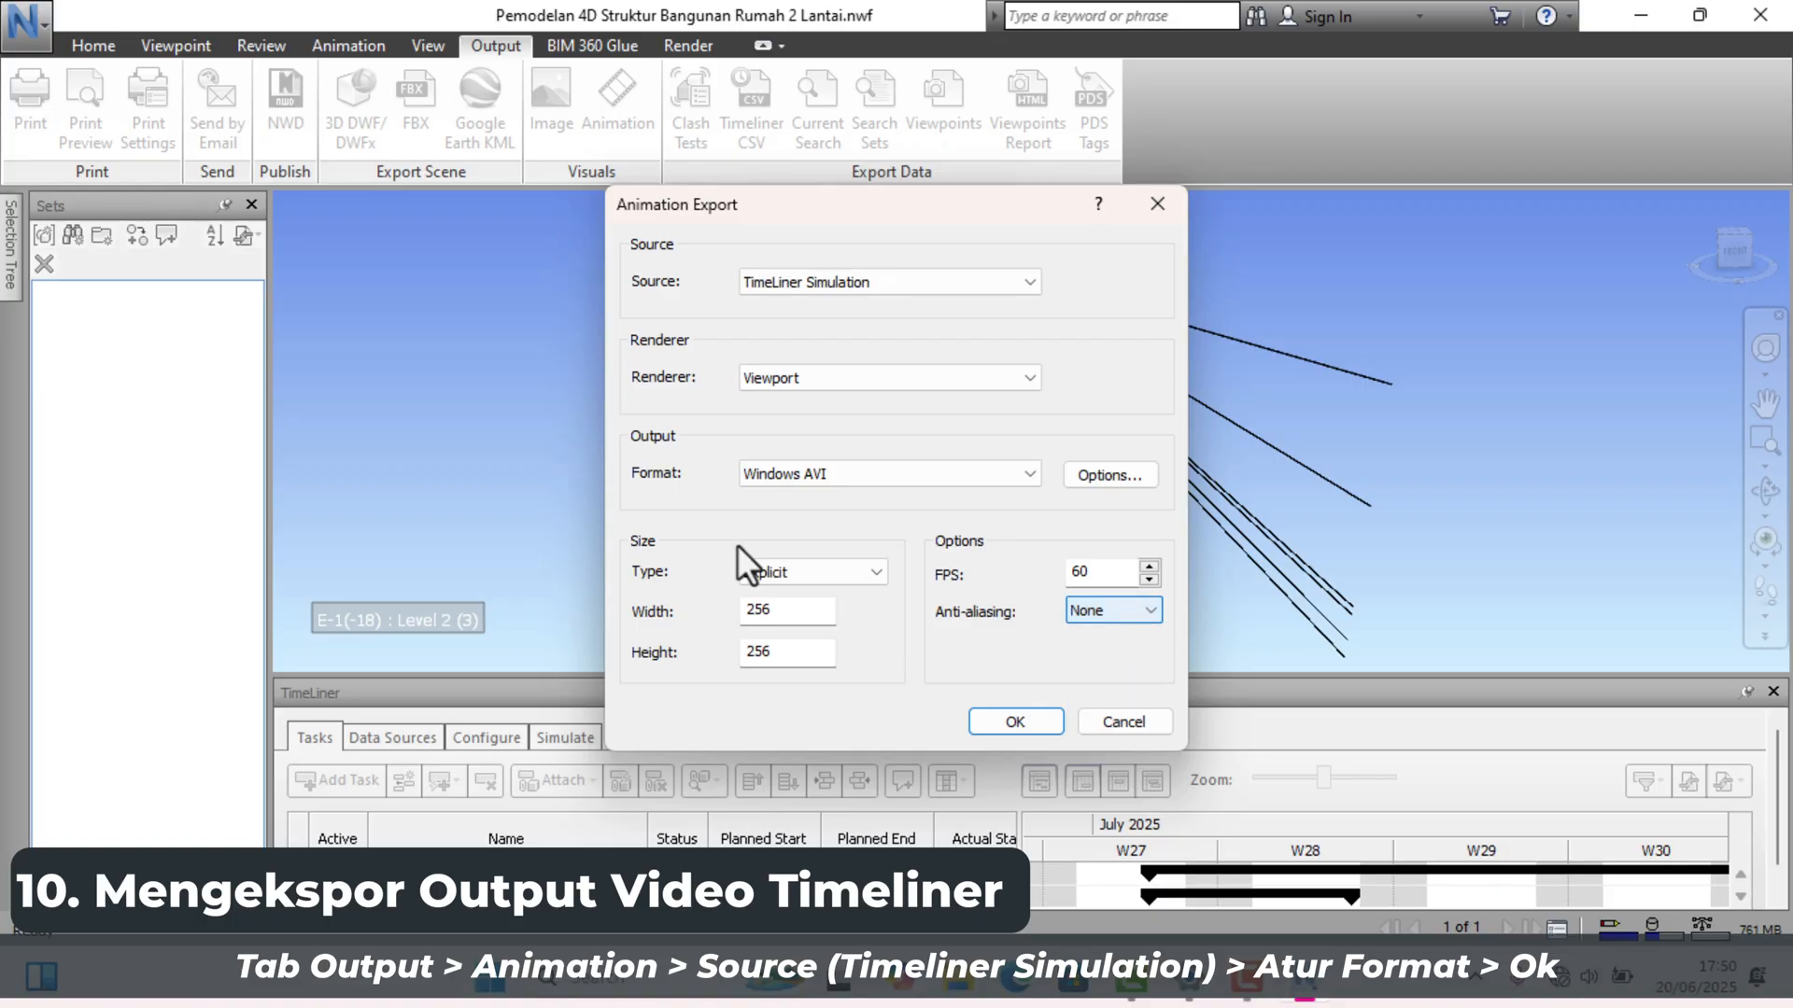
# Step: Change the export size type to Use Aspect Ratio and enter a width of 3840 and a height of 2160
pyautogui.click(813, 573)
pyautogui.click(853, 609)
pyautogui.moveTo(831, 611); pyautogui.dragTo(701, 663)
pyautogui.write('3840')
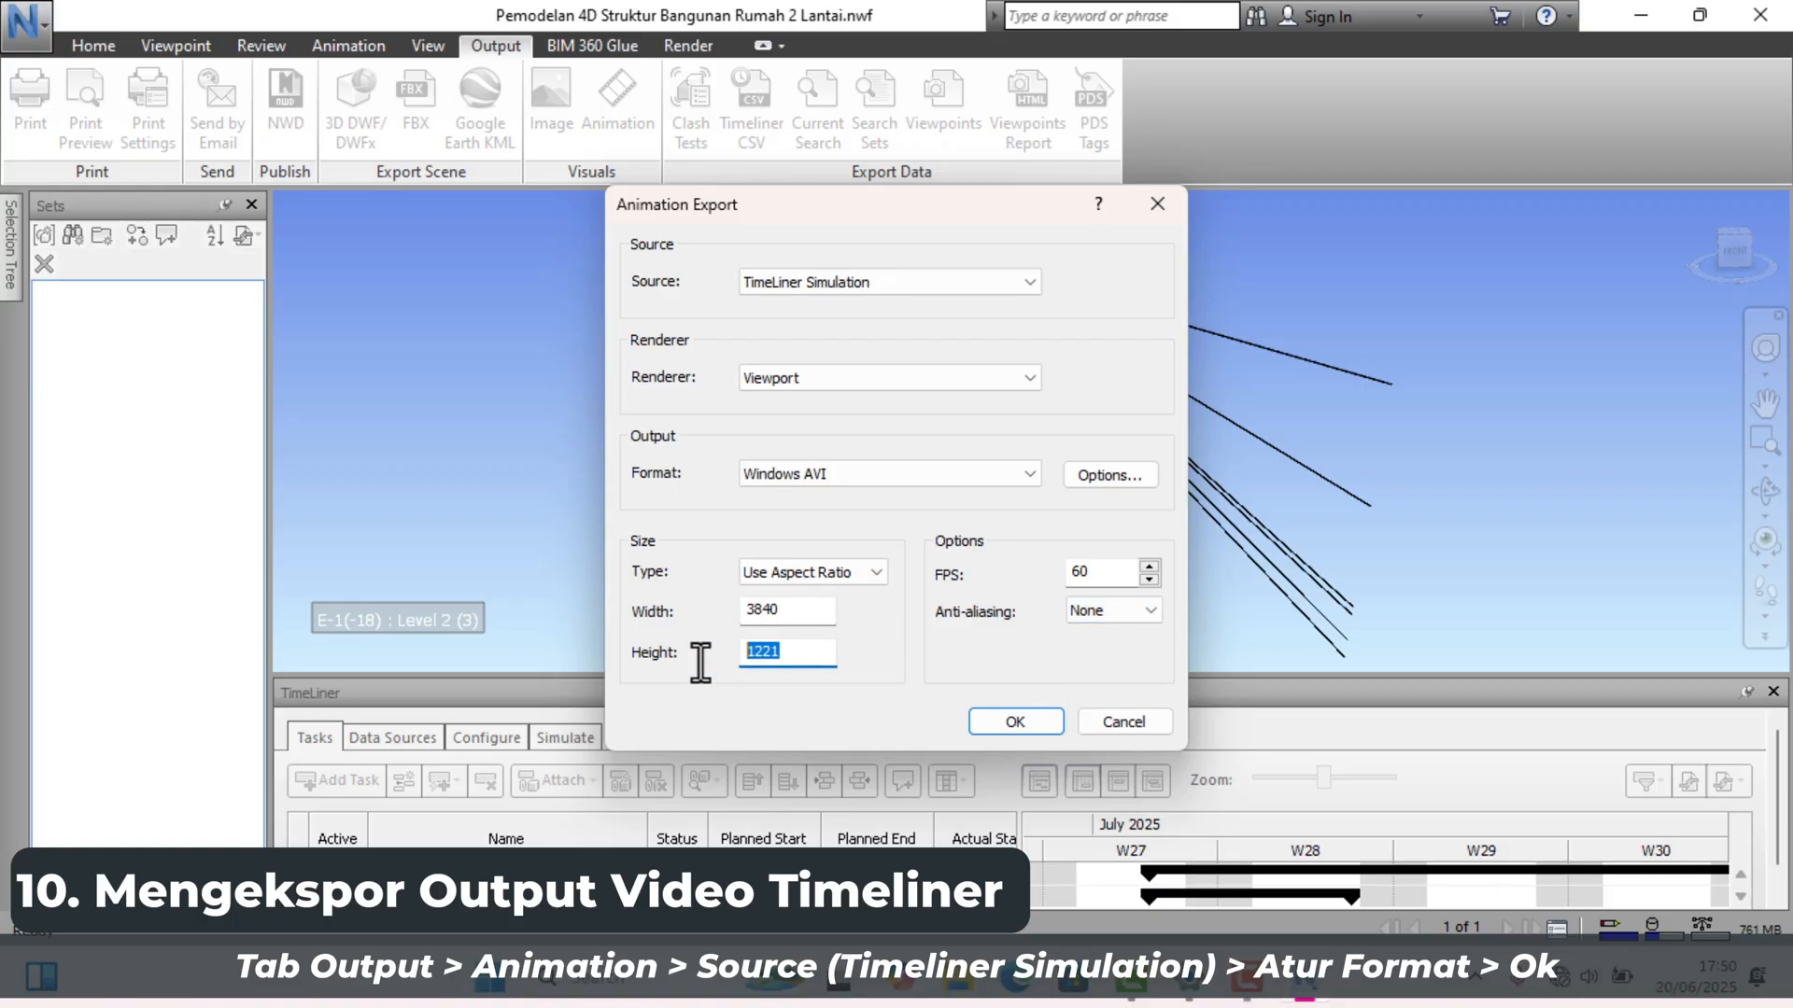
pyautogui.write('2160')
# Step: Switch the export size type to Explicit and set the width to 3840
pyautogui.click(790, 612)
pyautogui.click(853, 572)
pyautogui.click(857, 585)
pyautogui.moveTo(800, 612); pyautogui.dragTo(661, 620)
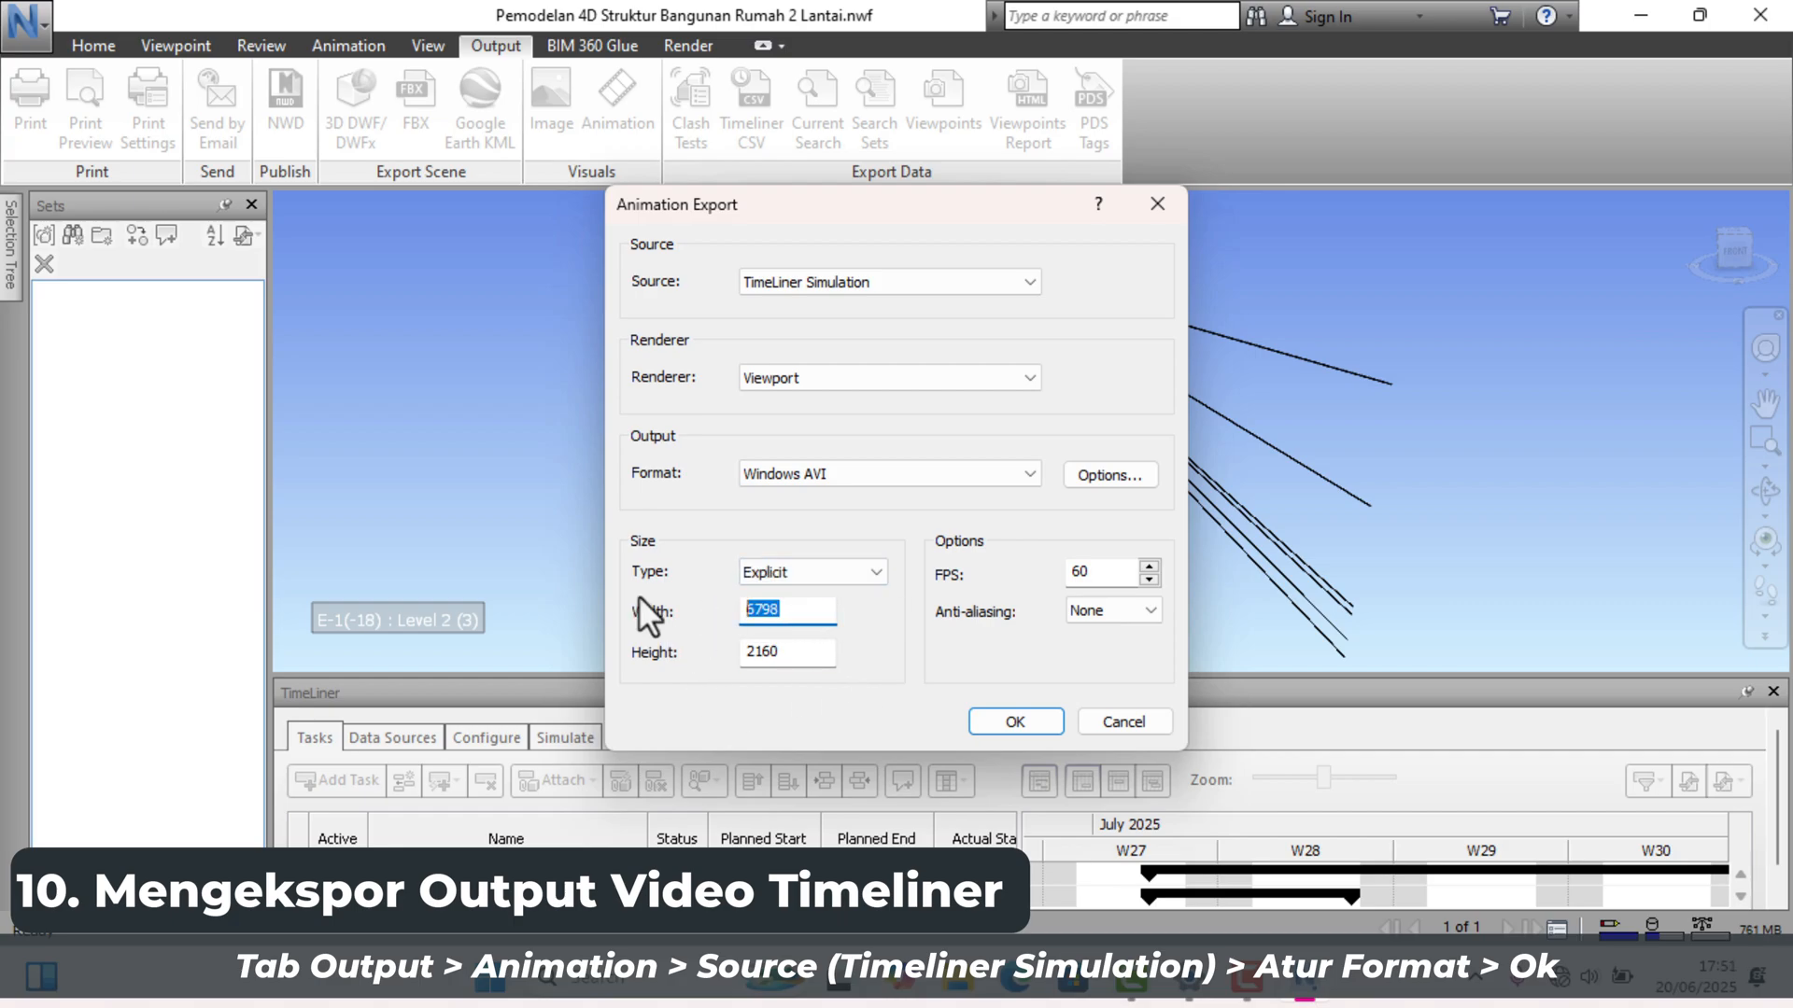
pyautogui.write('3840')
pyautogui.press('Tab')
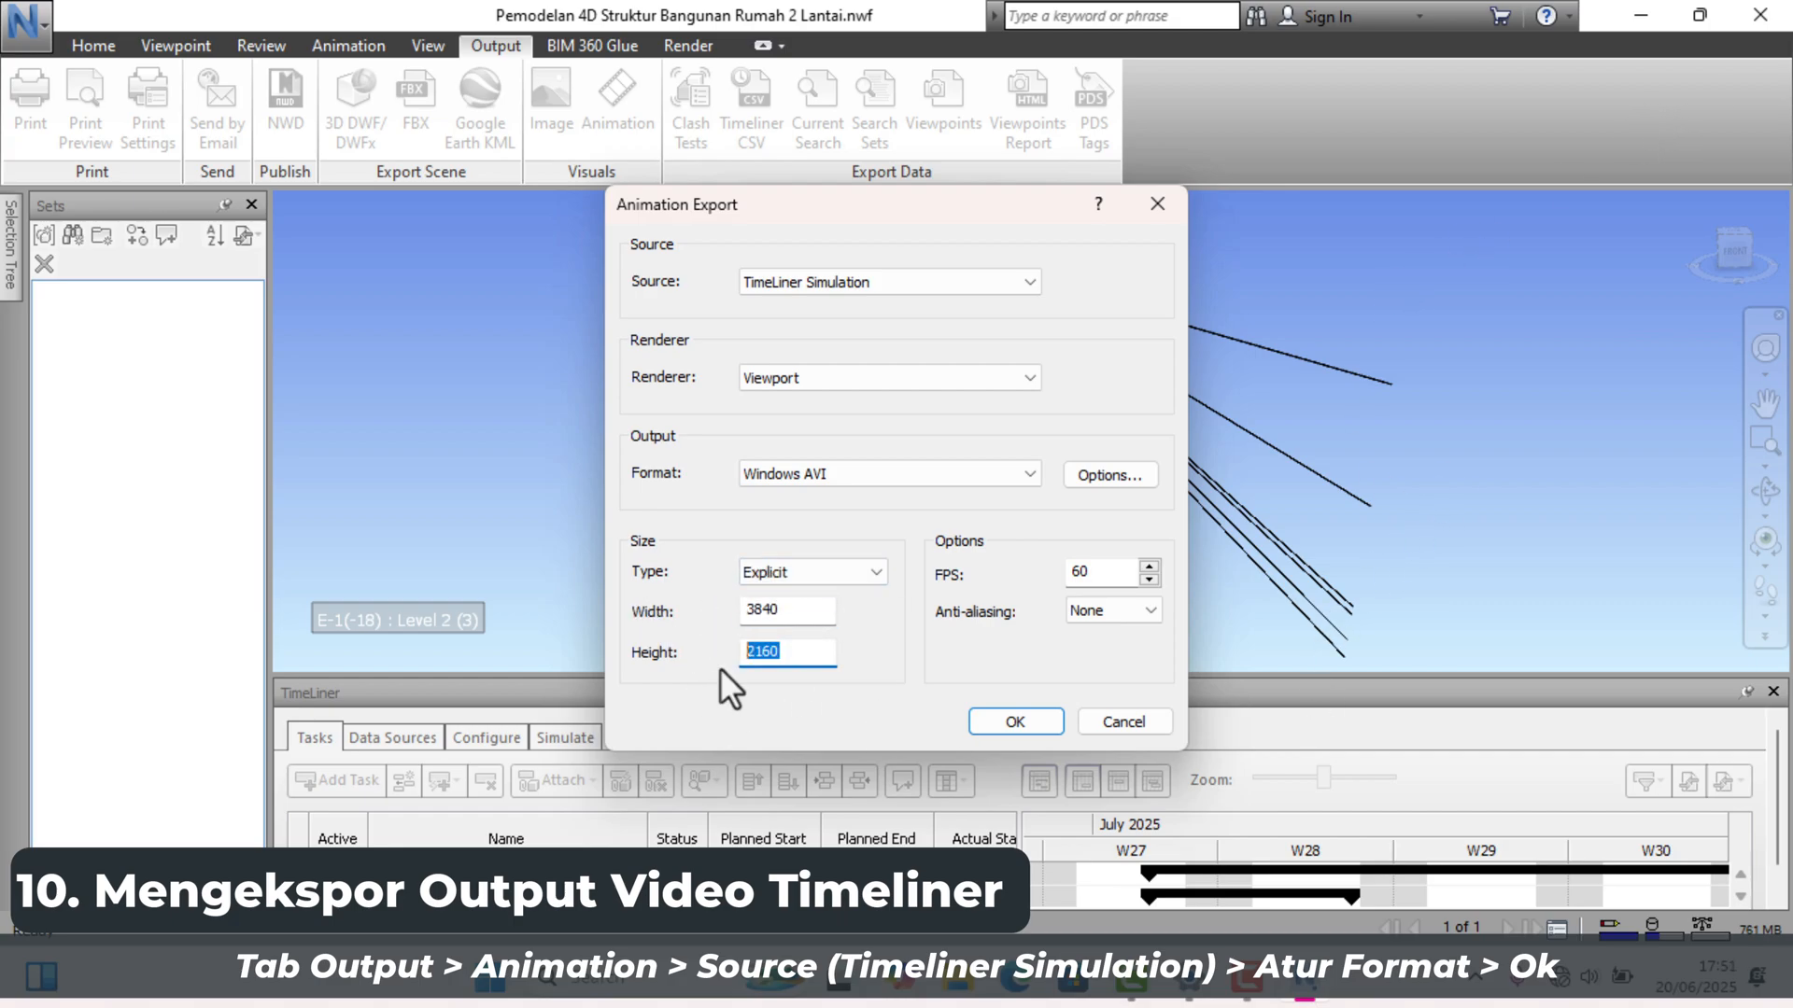
# Step: Accept the animation export settings and save the video file to start rendering
pyautogui.click(1013, 722)
pyautogui.click(1179, 688)
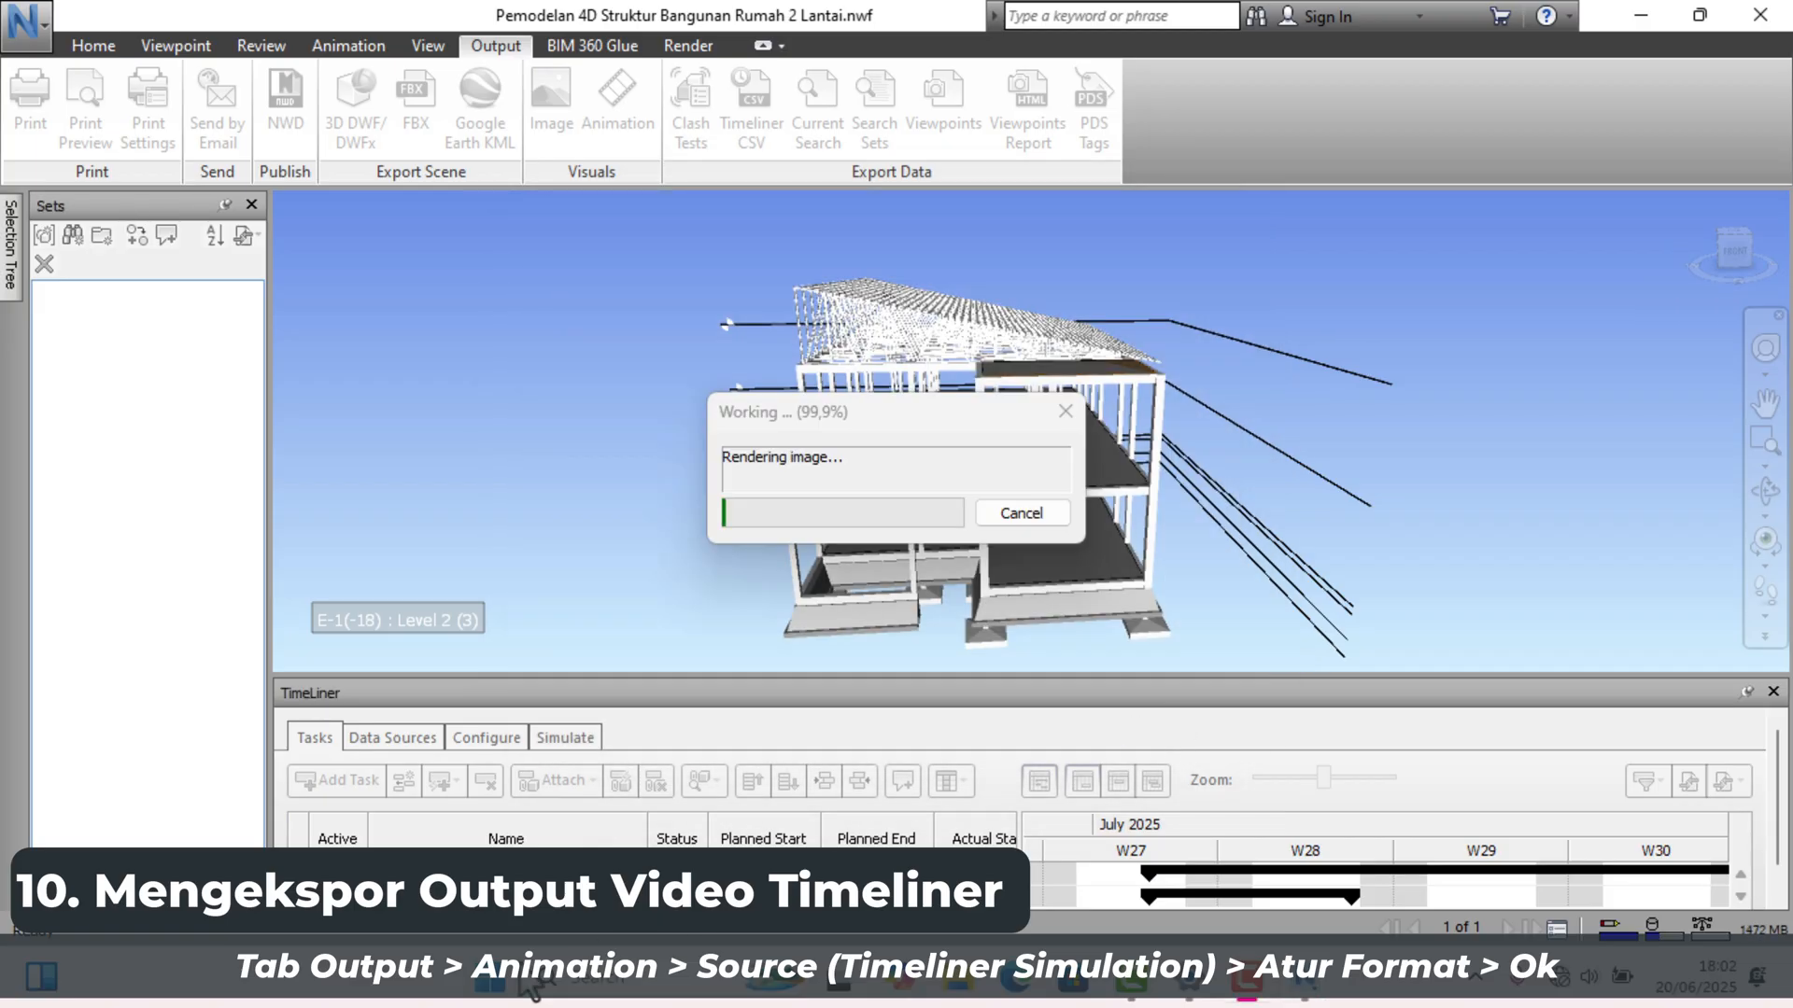